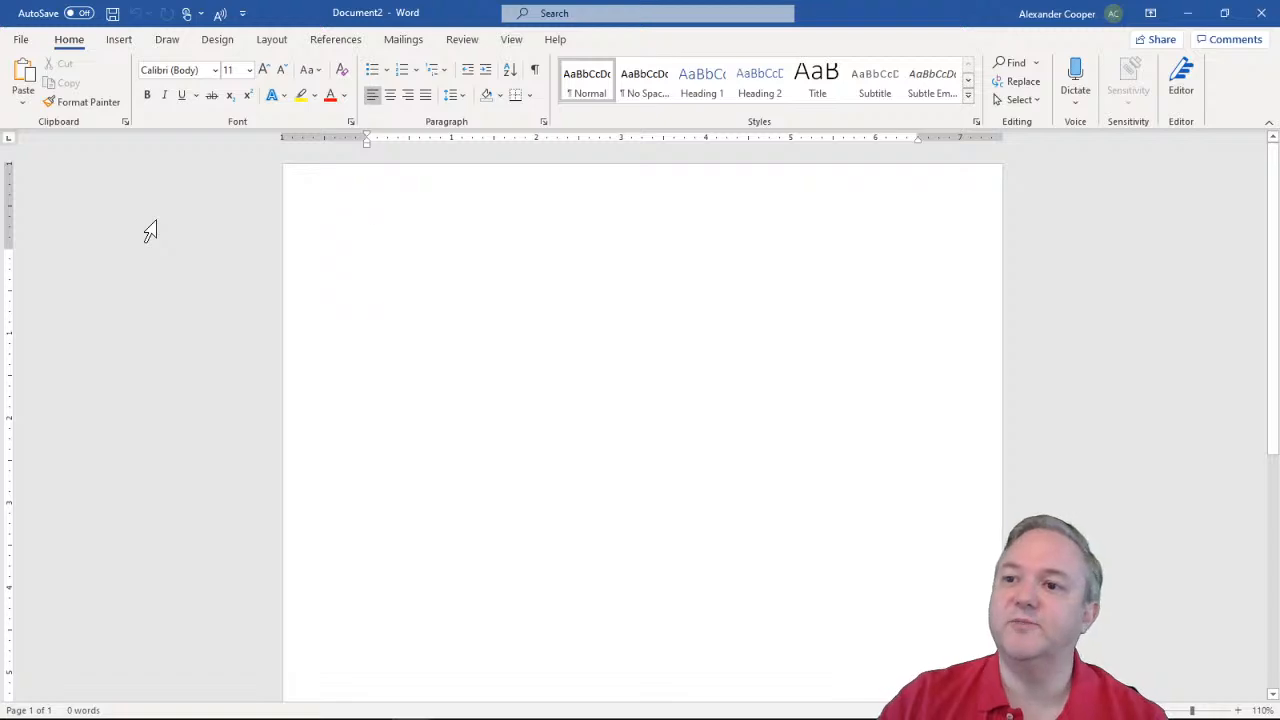
- Save the blank document in the Documents folder as a Word document named "Class 9 8 2020"
click(21, 40)
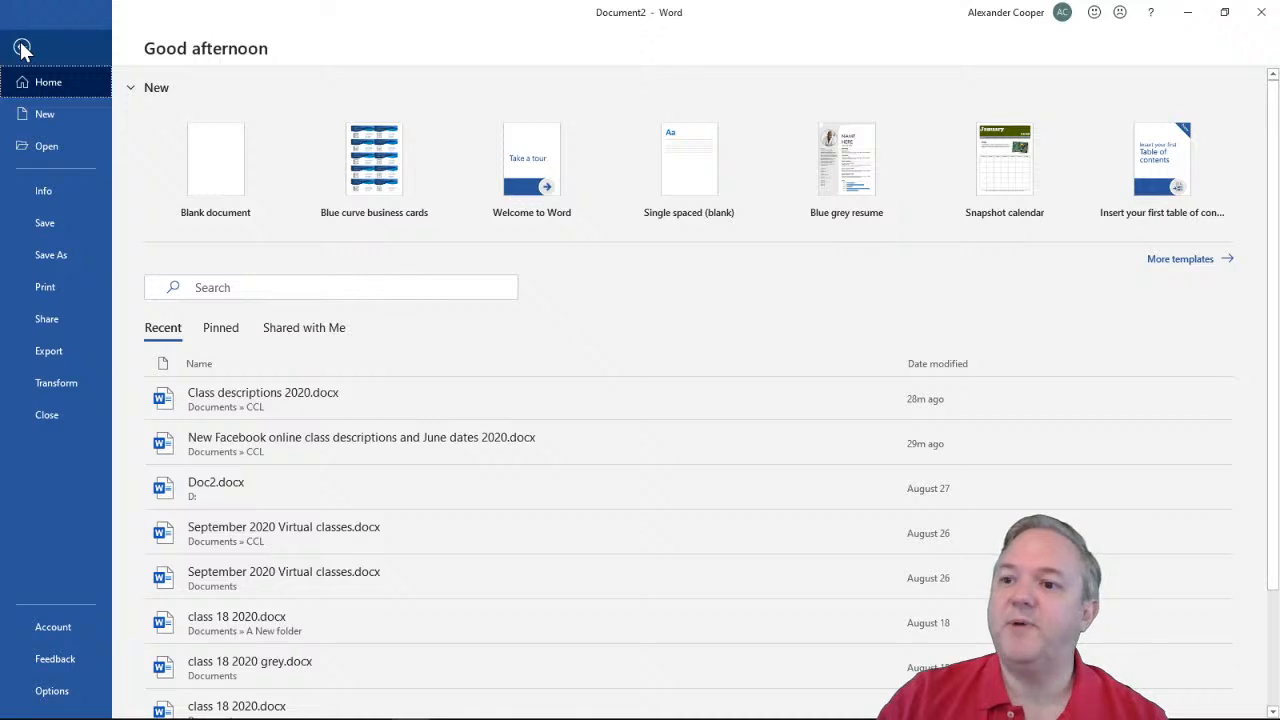
click(47, 221)
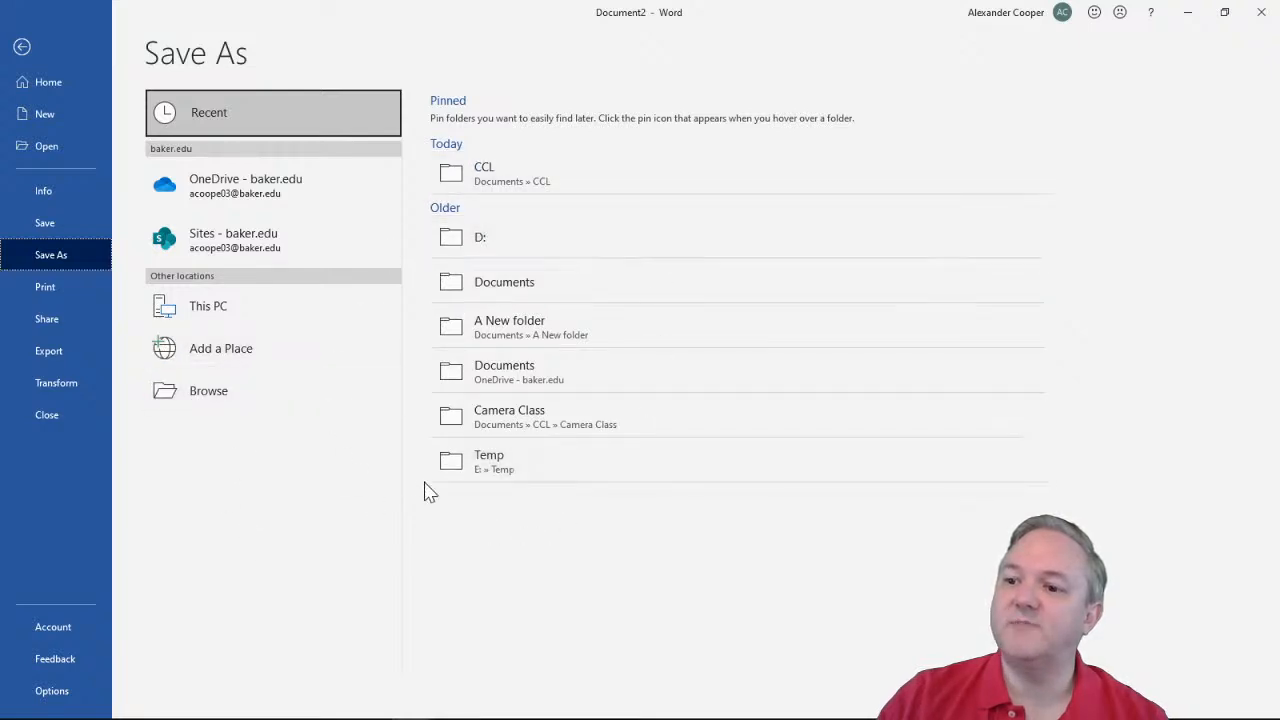
click(193, 391)
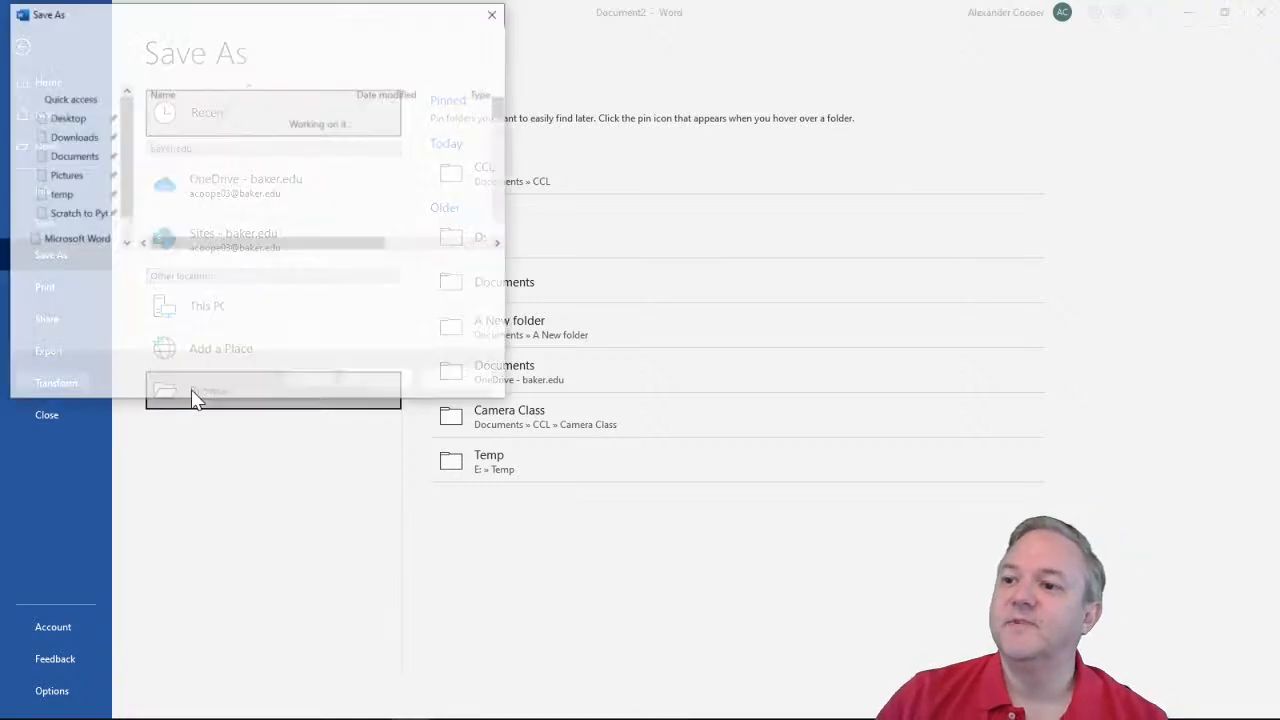
drag(199, 21, 289, 119)
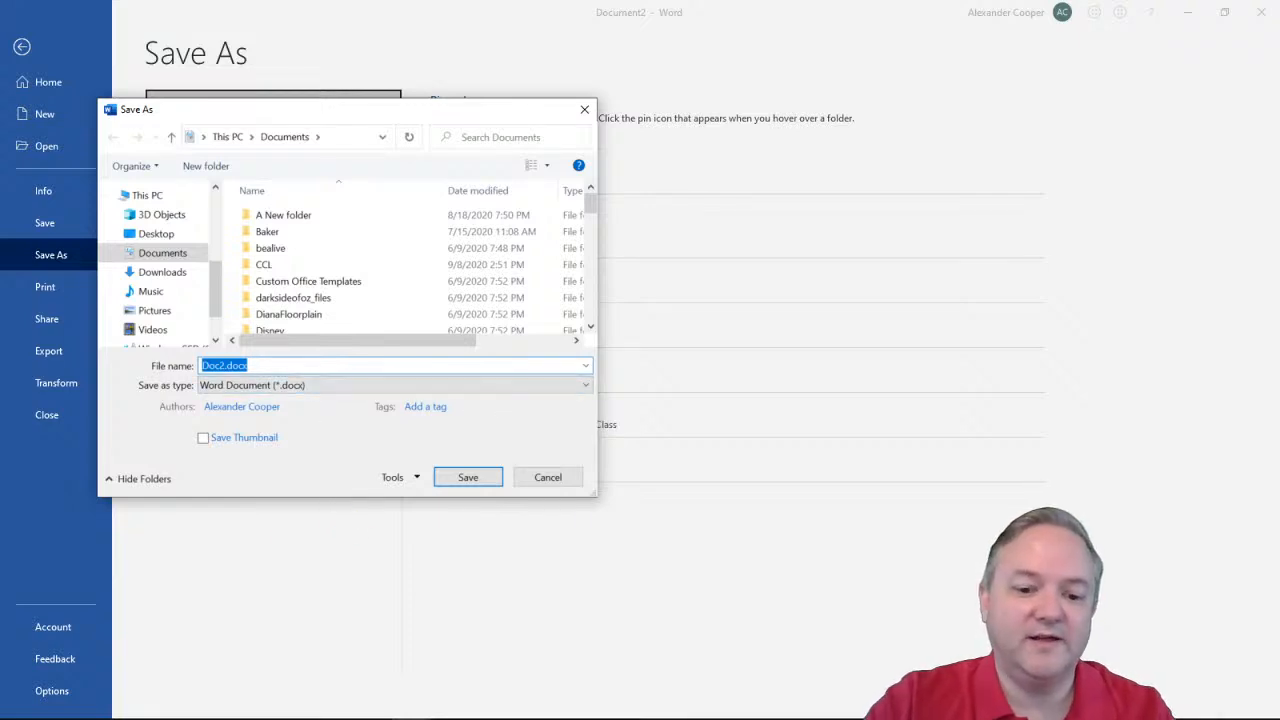
text(Class )
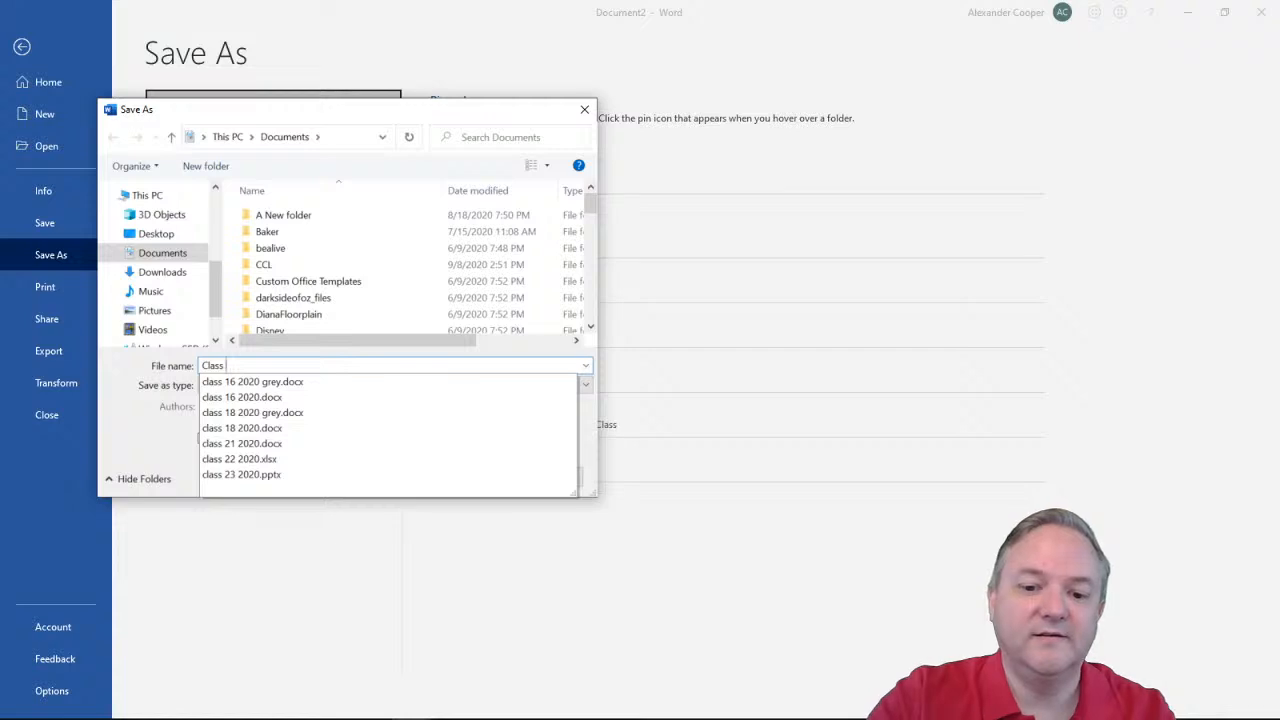
text(9 8 2)
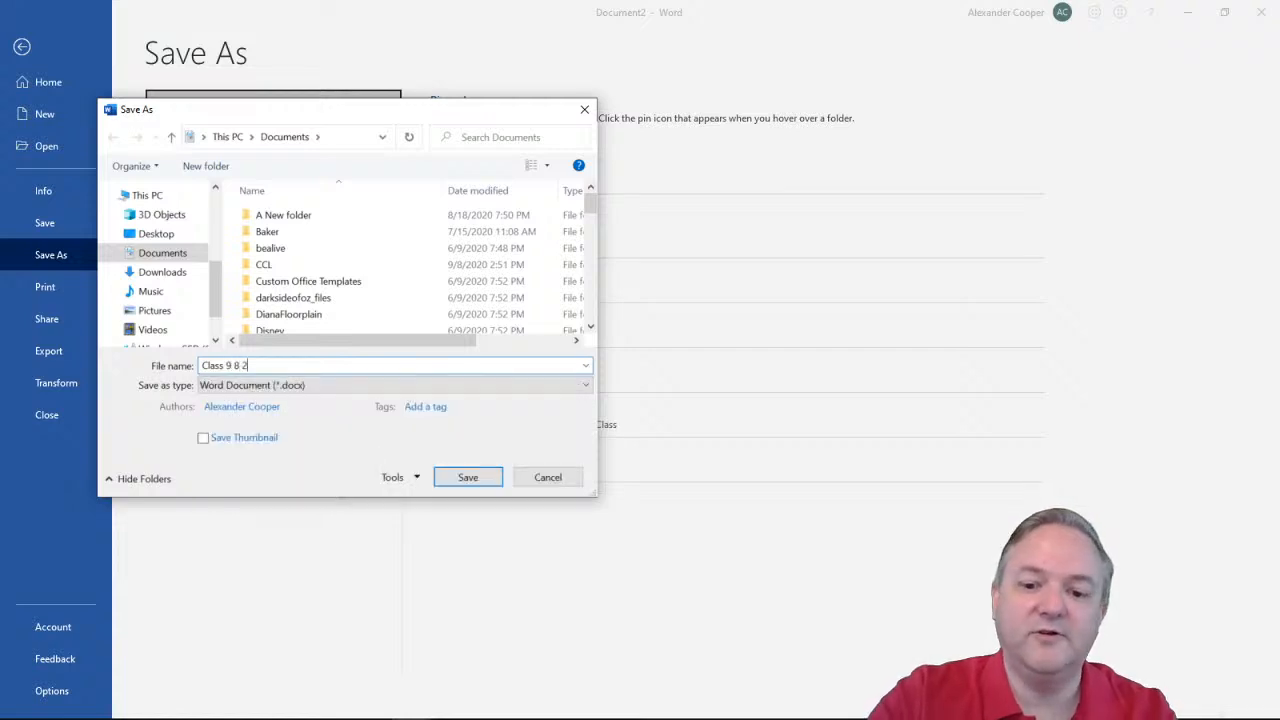
text(020)
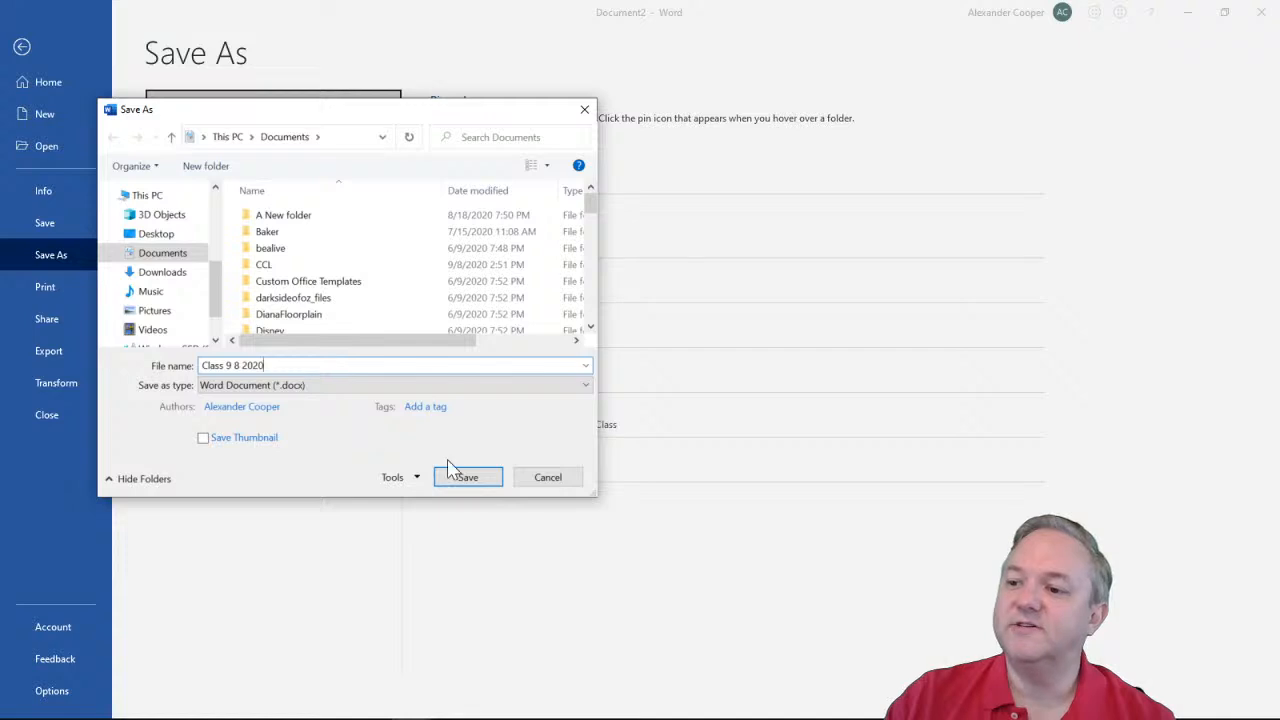
click(469, 479)
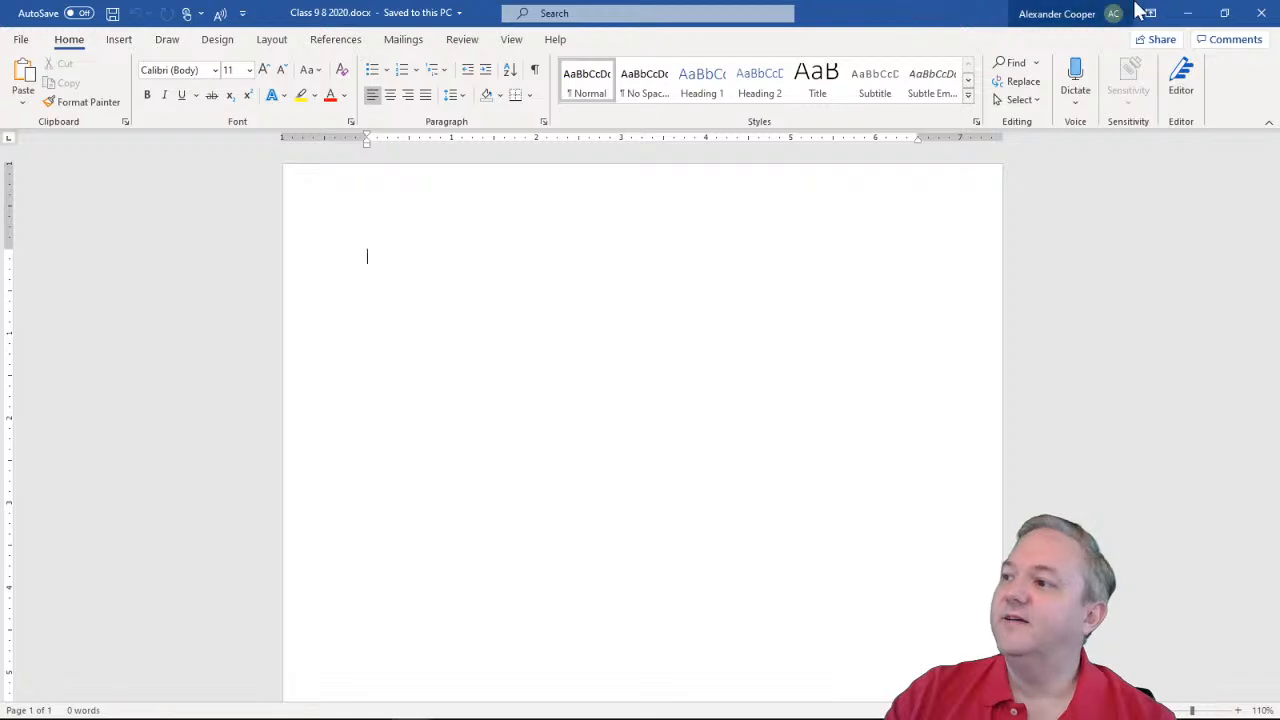
- Switch to the PowerPoint file Word 2019 9 2020.pptx and view slide 4 on using Undo and Redo
click(1187, 13)
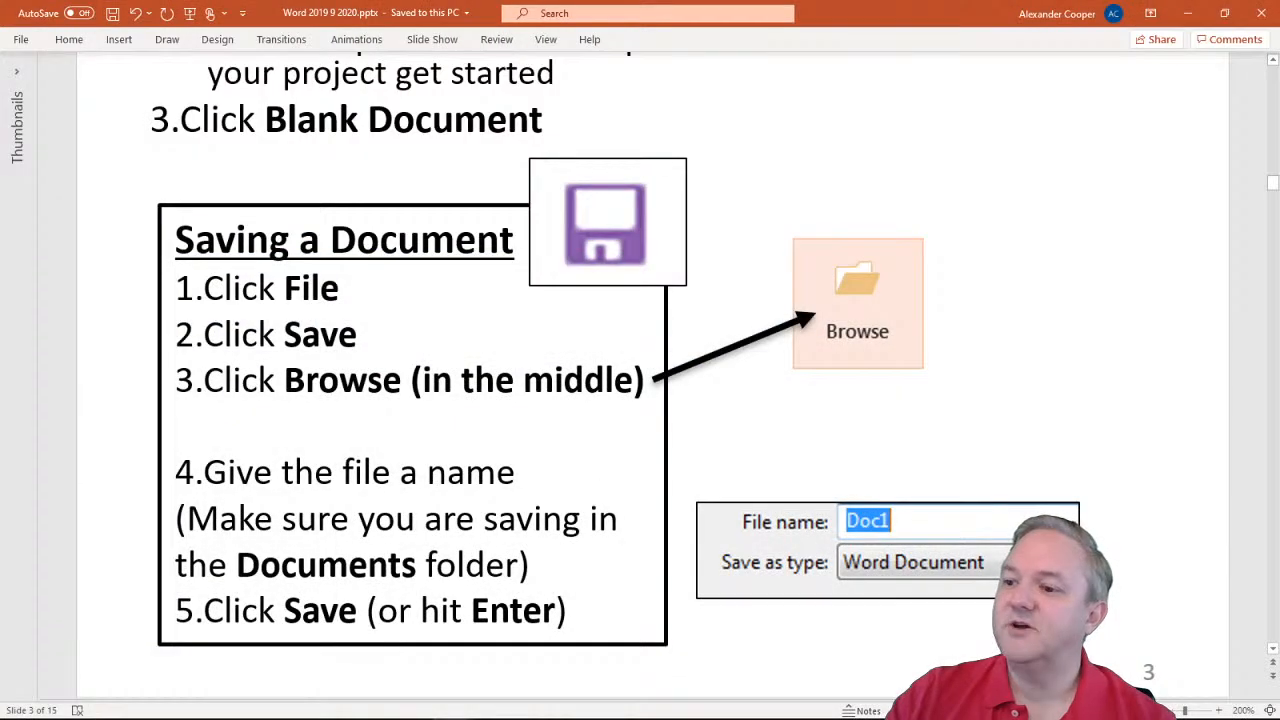
scroll(597, 357, down, 5)
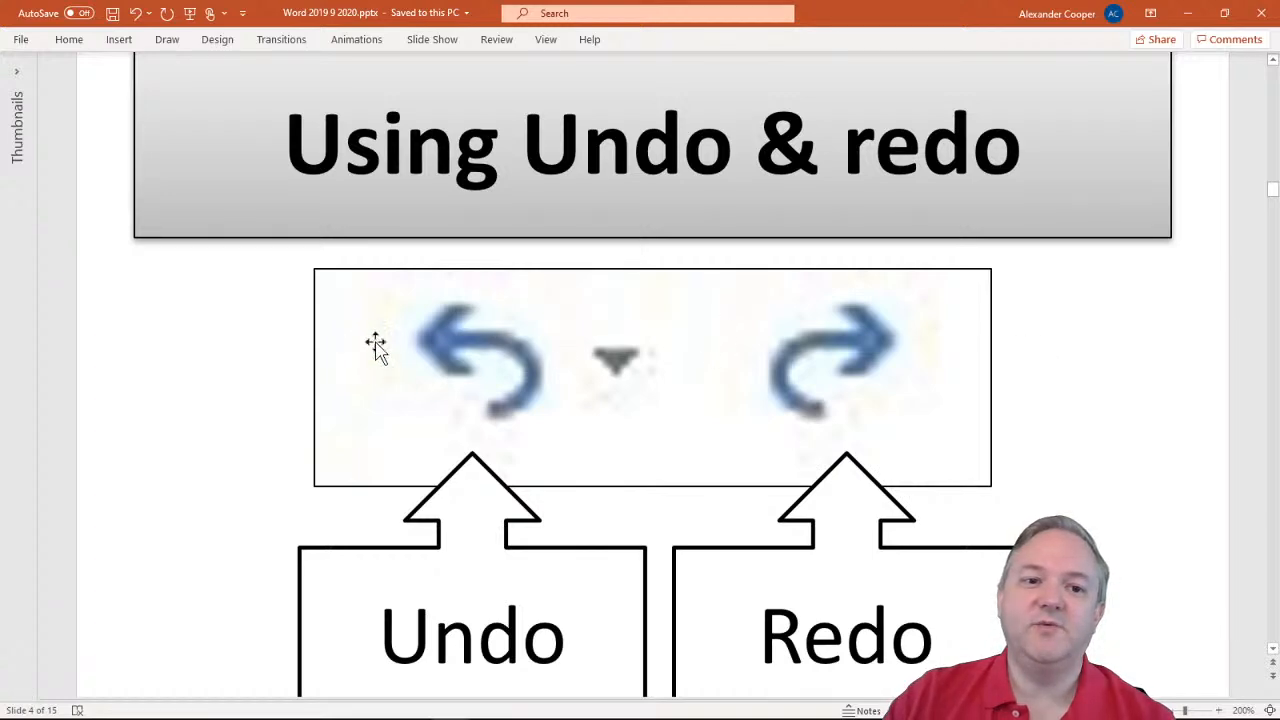
scroll(1134, 300, down, 3)
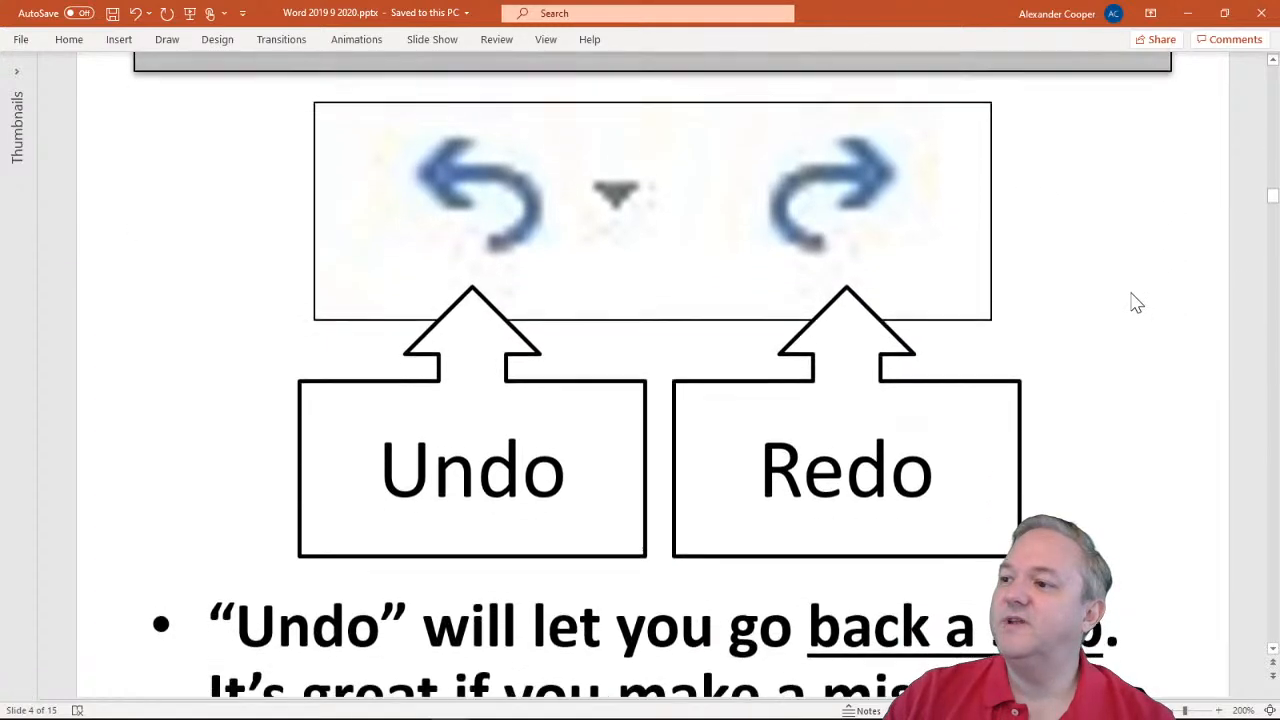
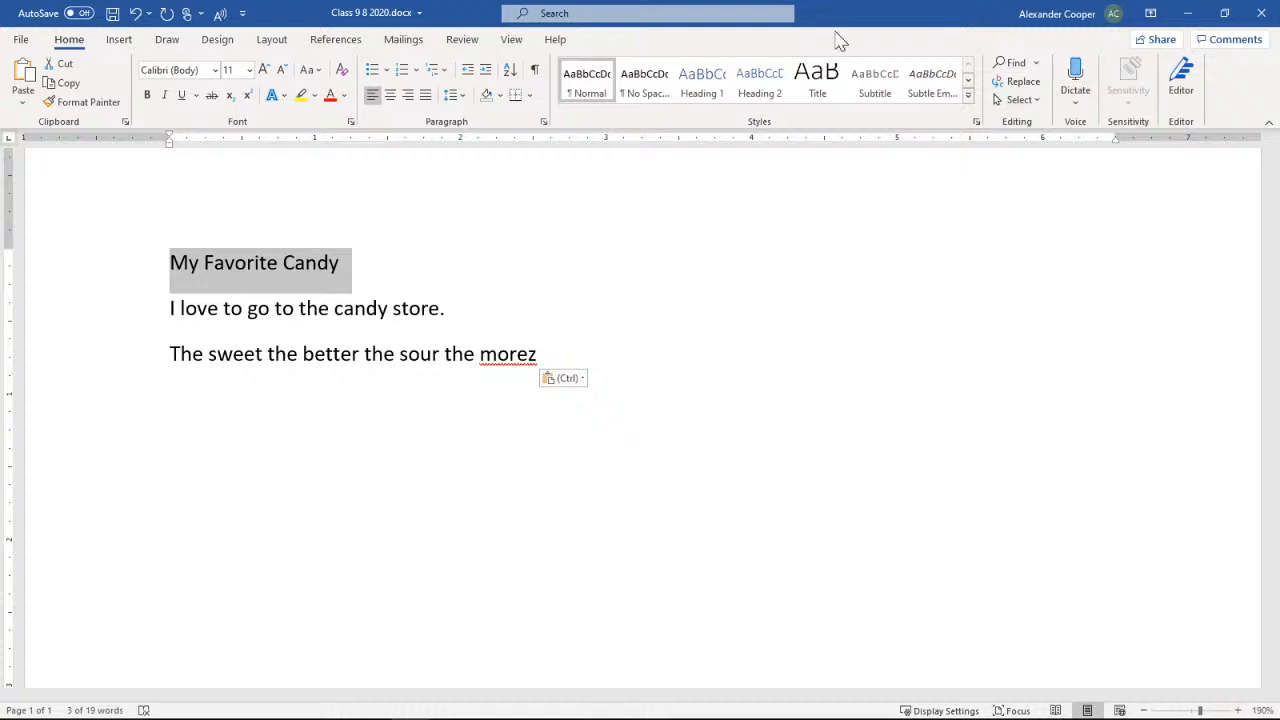
- Examine the available commands for inserting, drawing, design, page layout including column options, references, mailings and reviewing
click(118, 44)
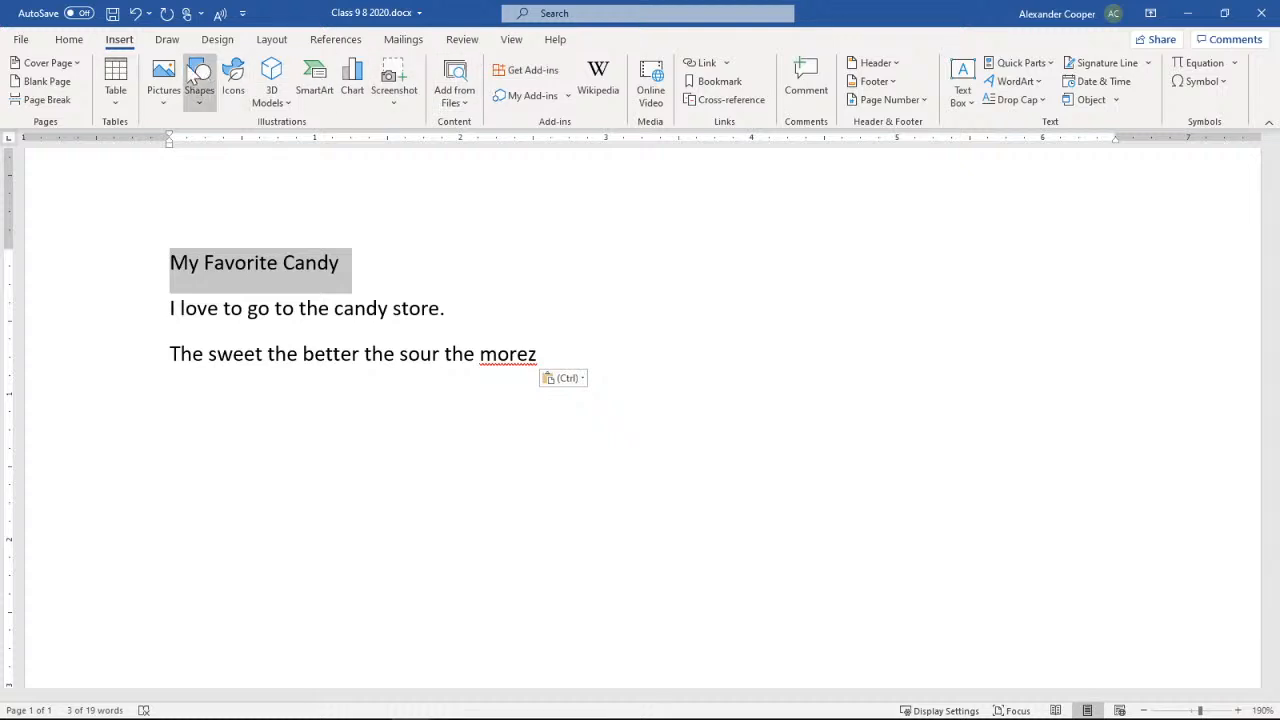
click(167, 40)
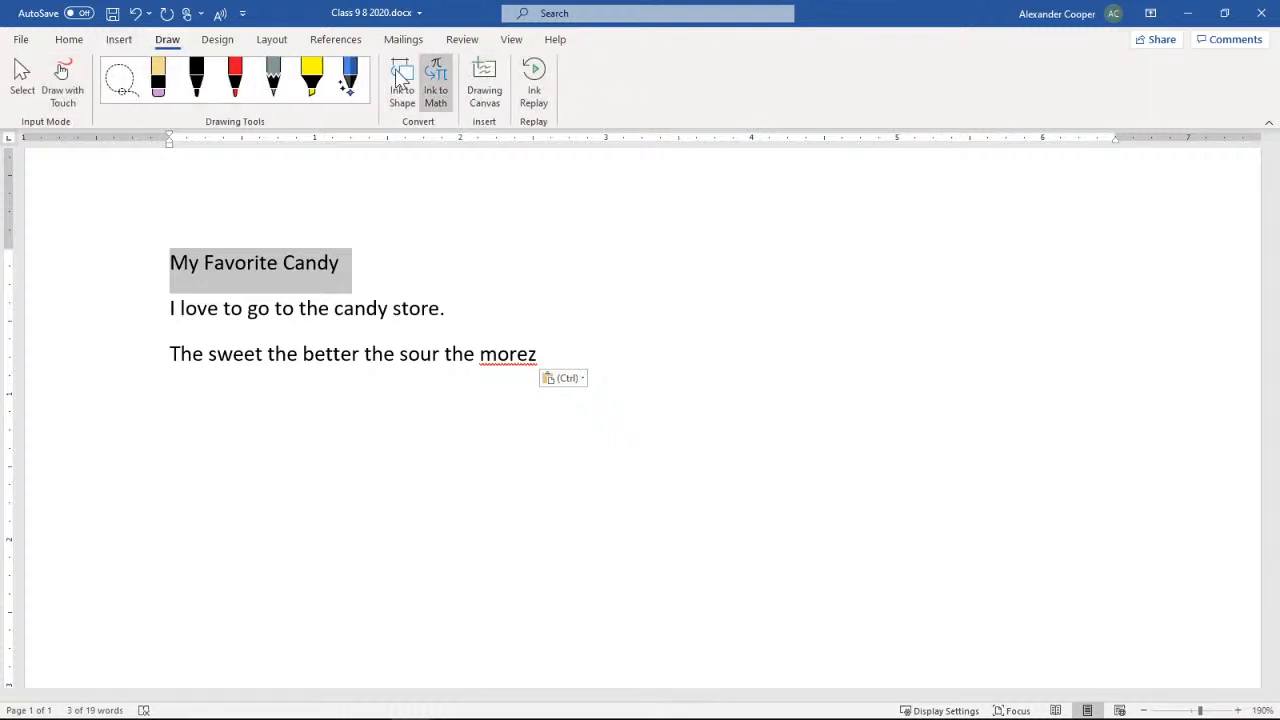
click(218, 42)
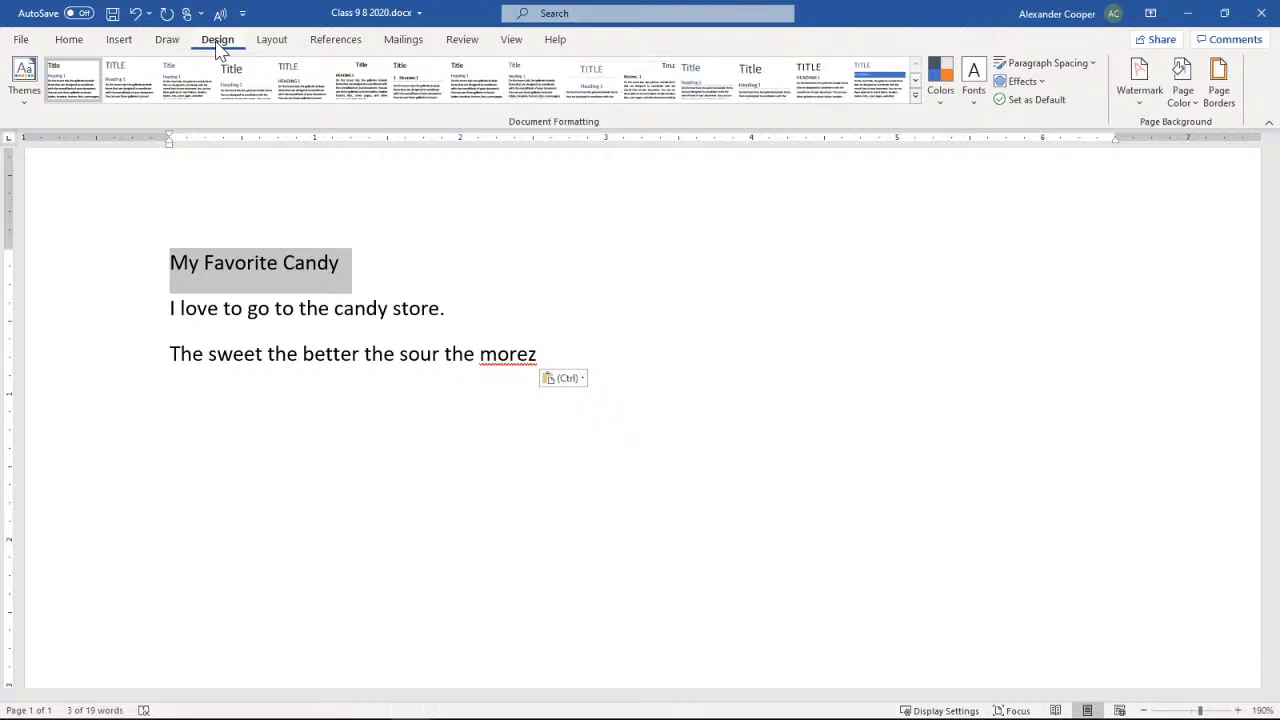
click(278, 48)
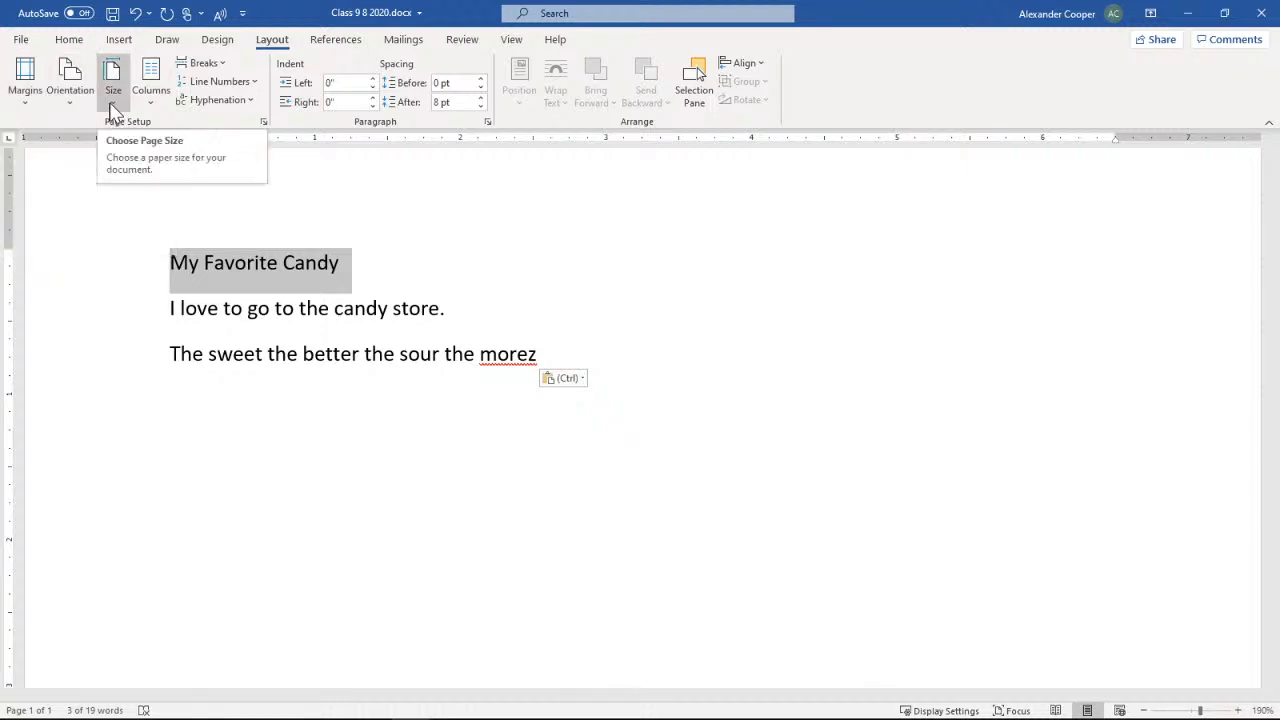
click(150, 100)
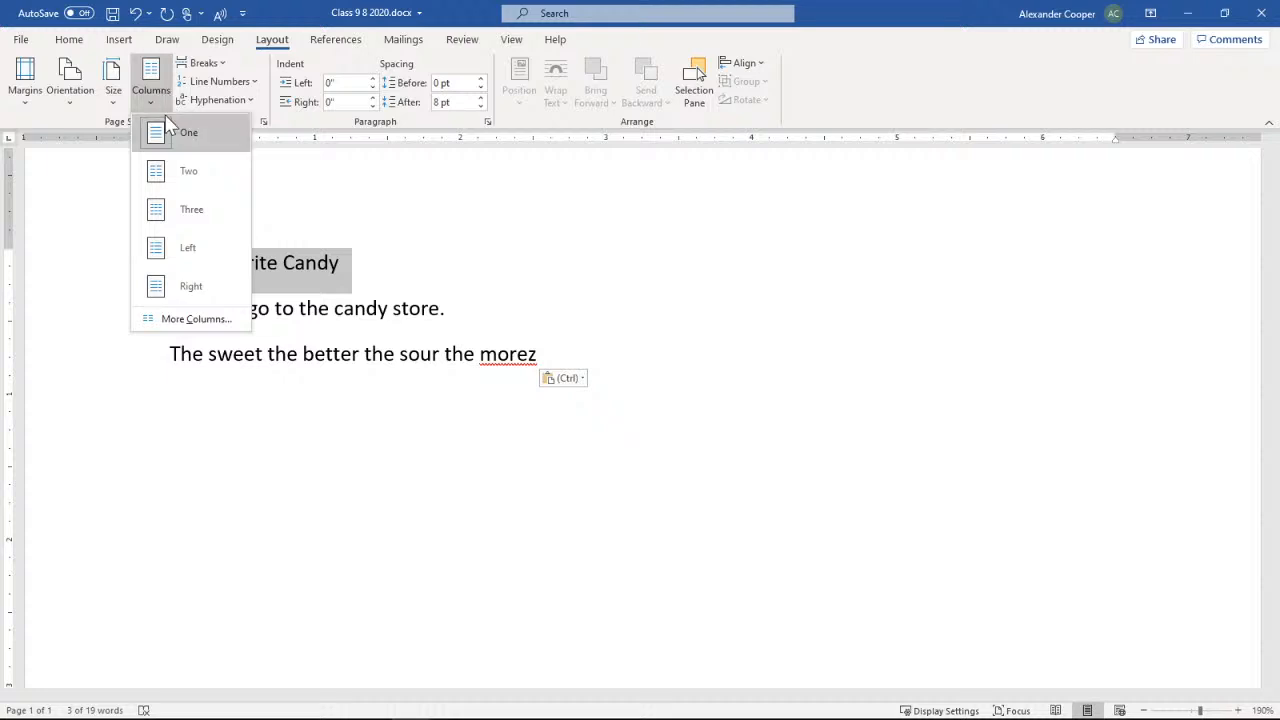
click(450, 10)
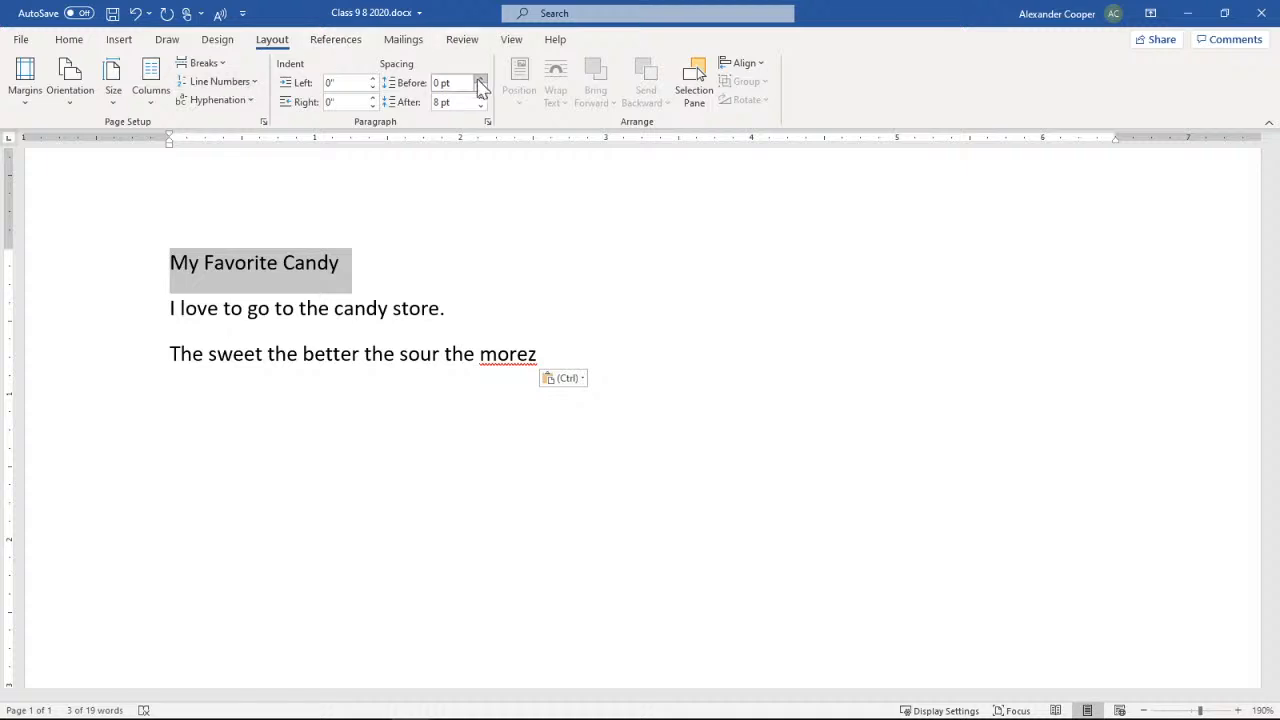
click(337, 42)
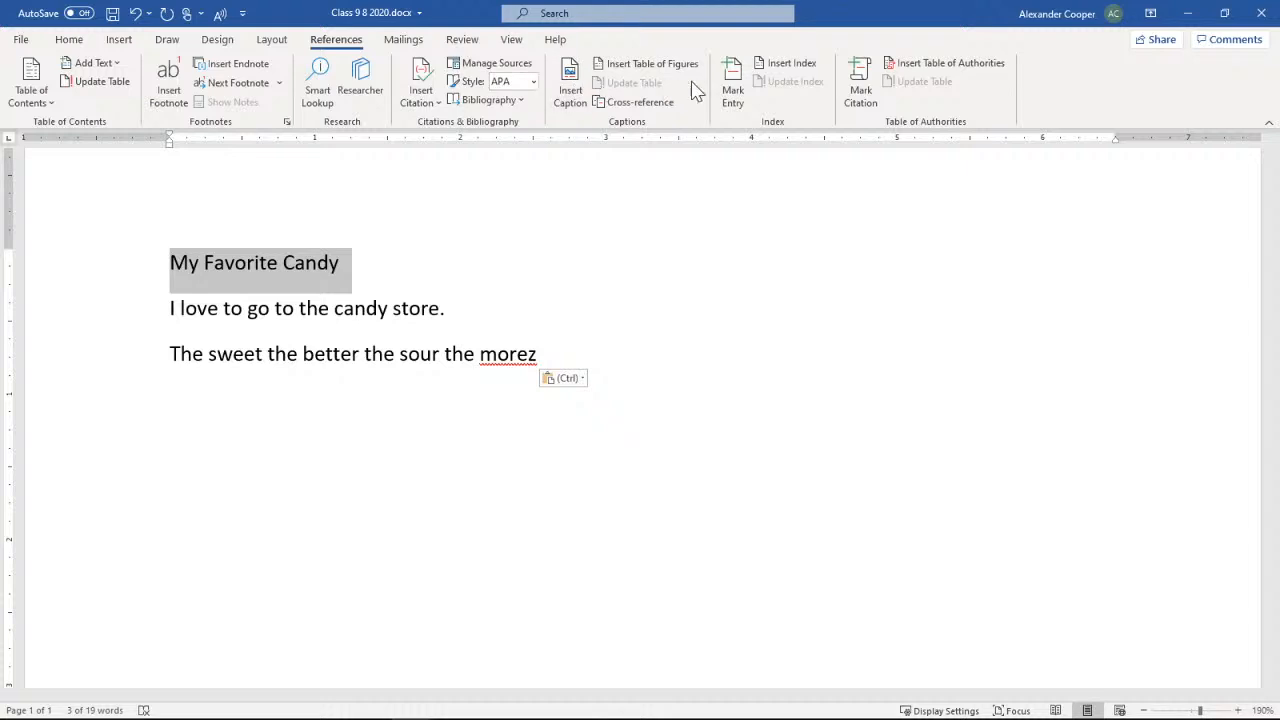
click(410, 42)
click(463, 42)
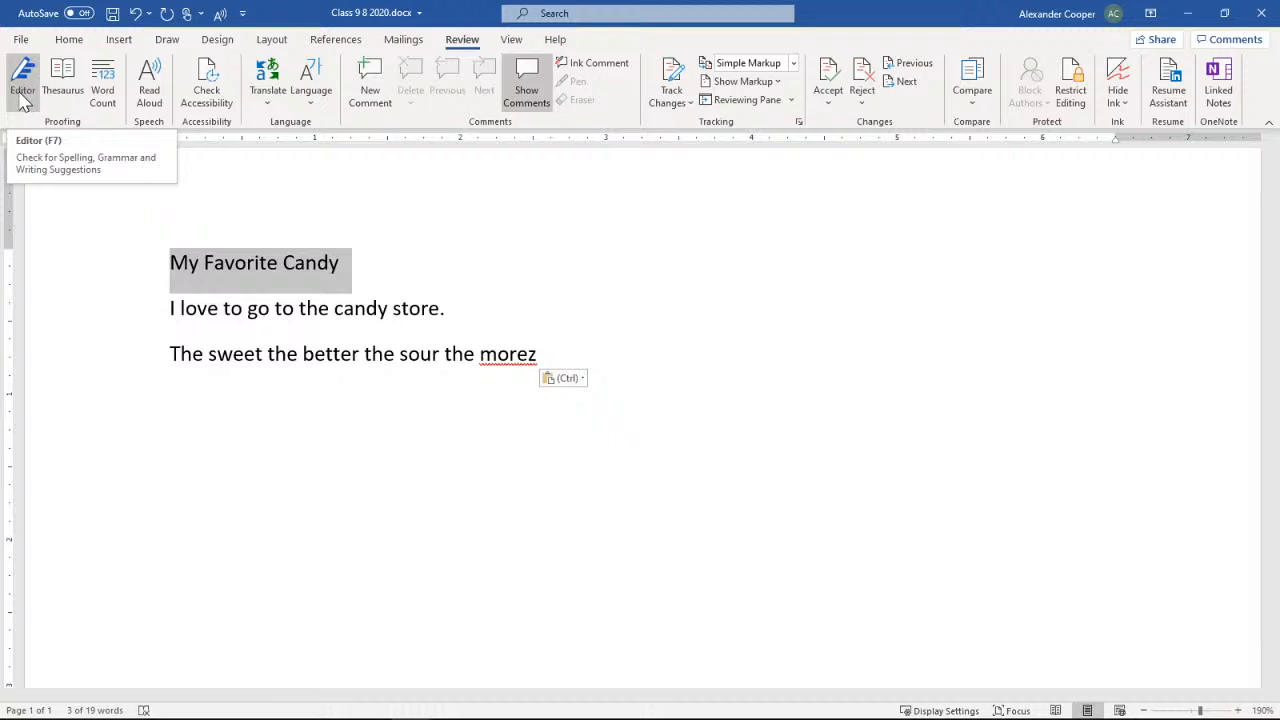
- Search Word's commands for "sp", then view the suggested actions offered for an empty search
click(600, 13)
text(sp)
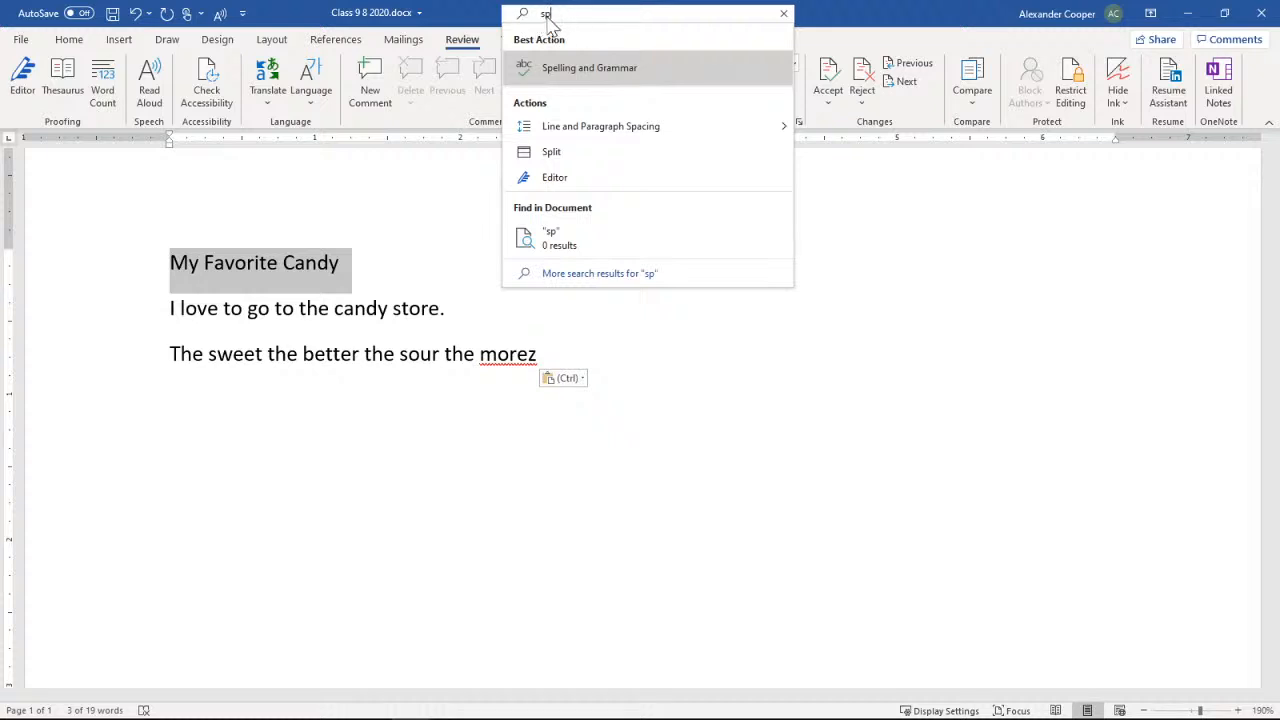
click(457, 12)
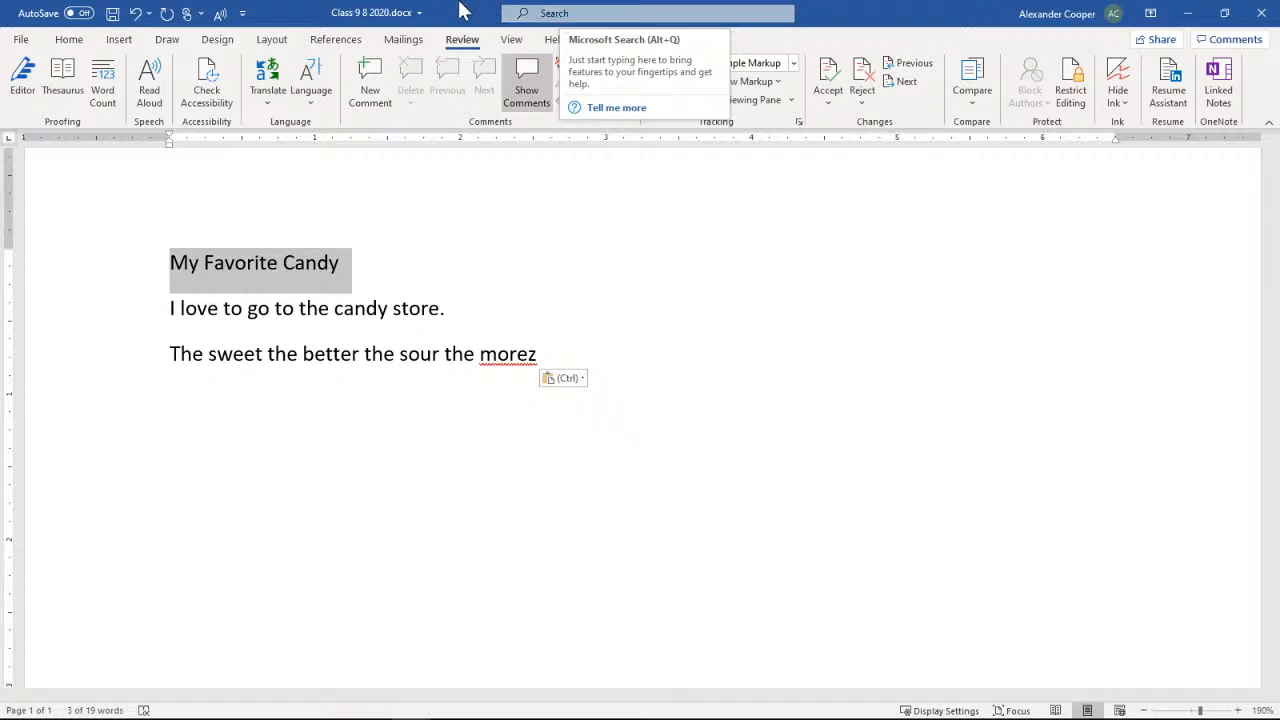
click(559, 16)
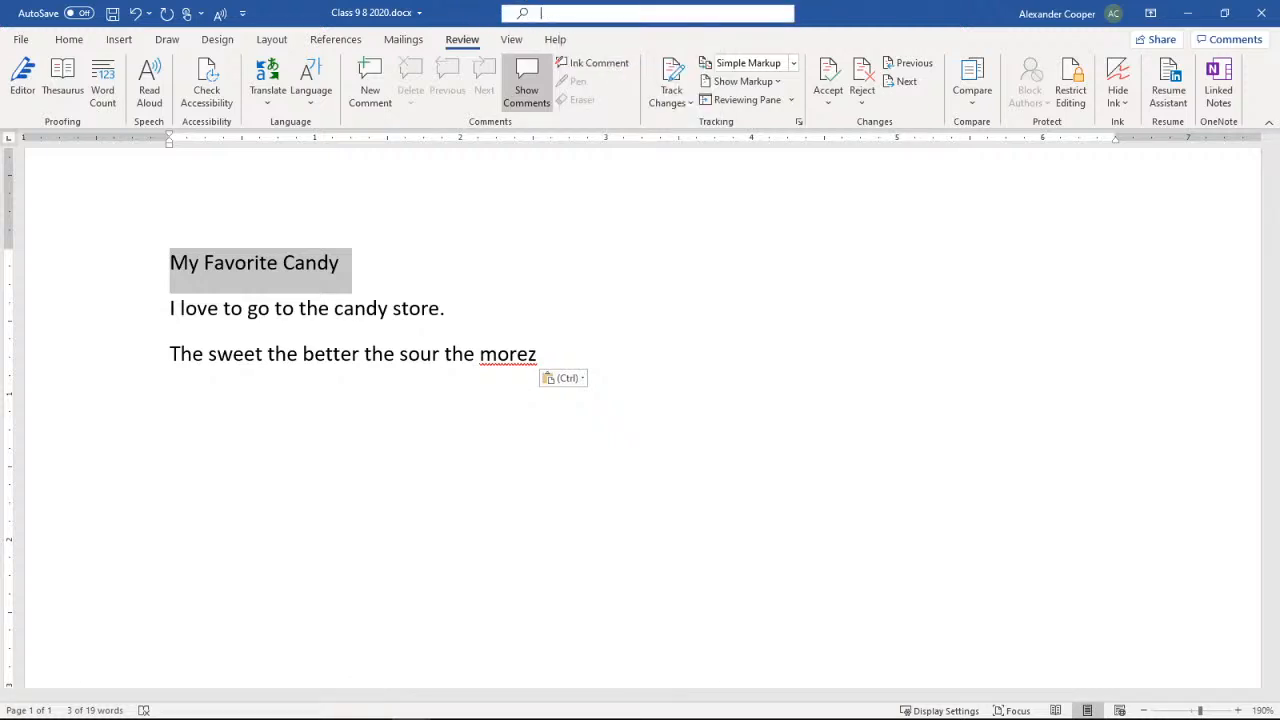
click(481, 20)
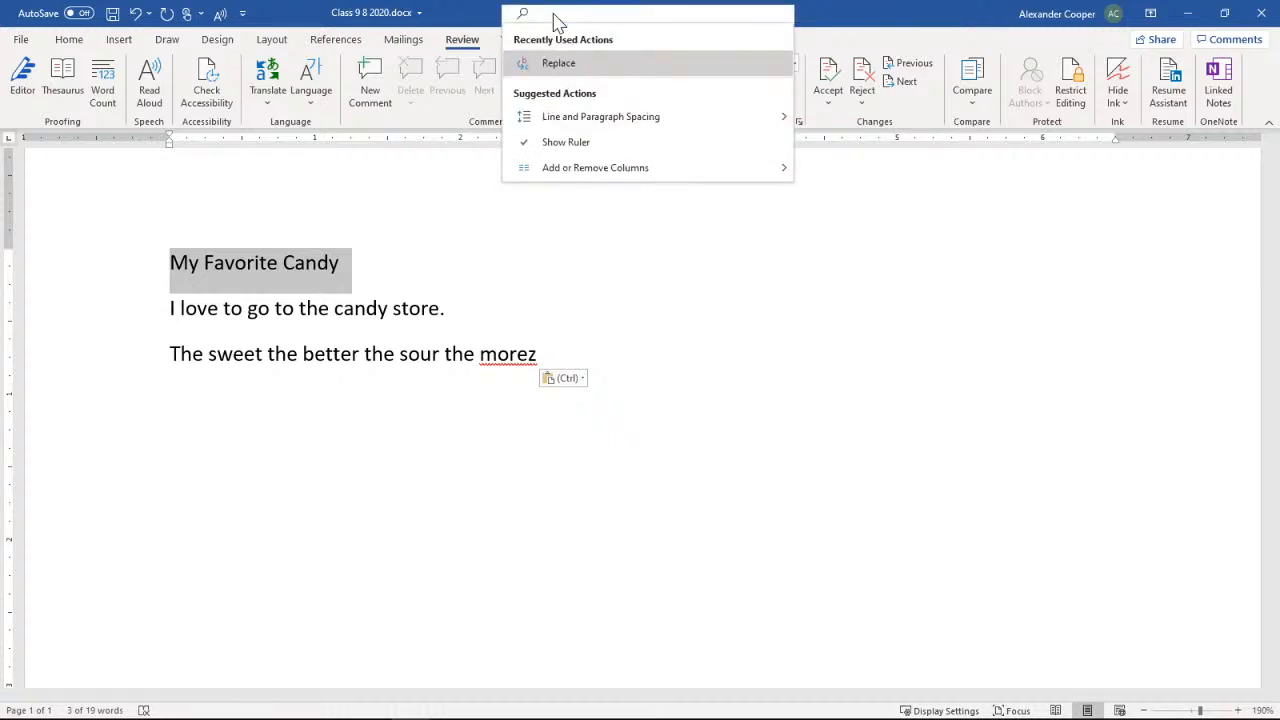
click(473, 13)
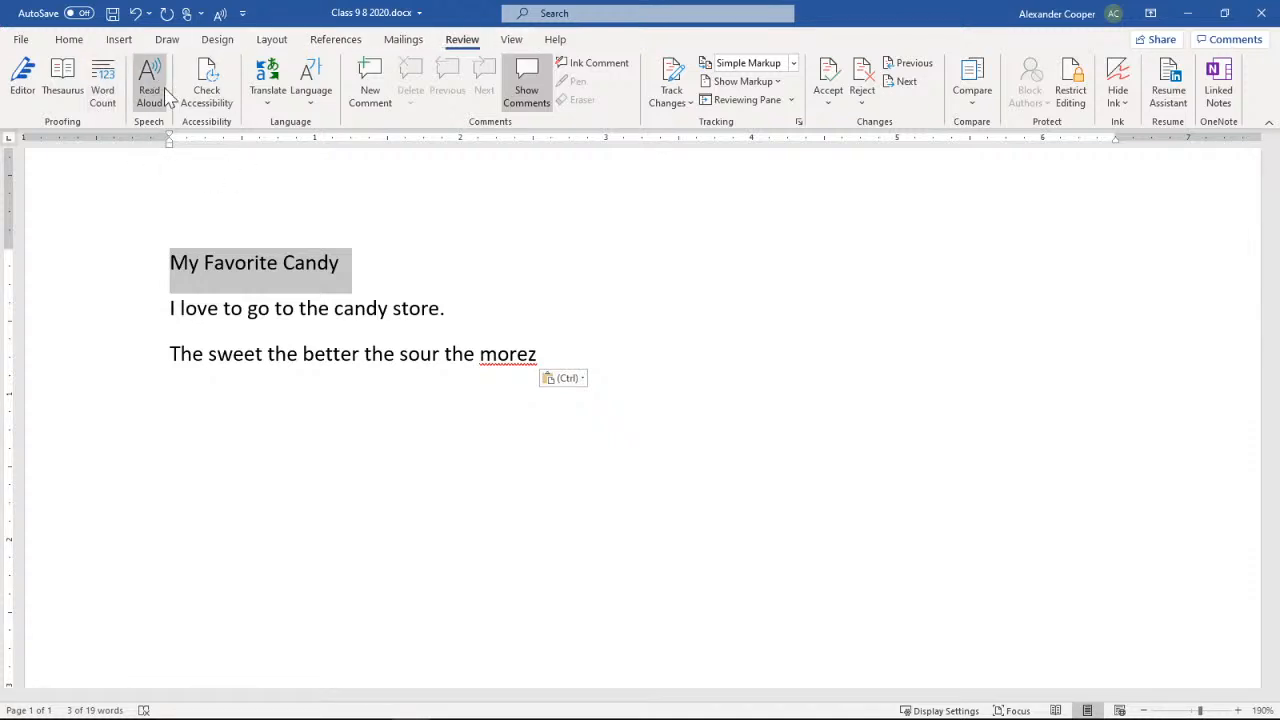
- Examine the document view and help commands, then return to the basic text formatting commands
click(512, 40)
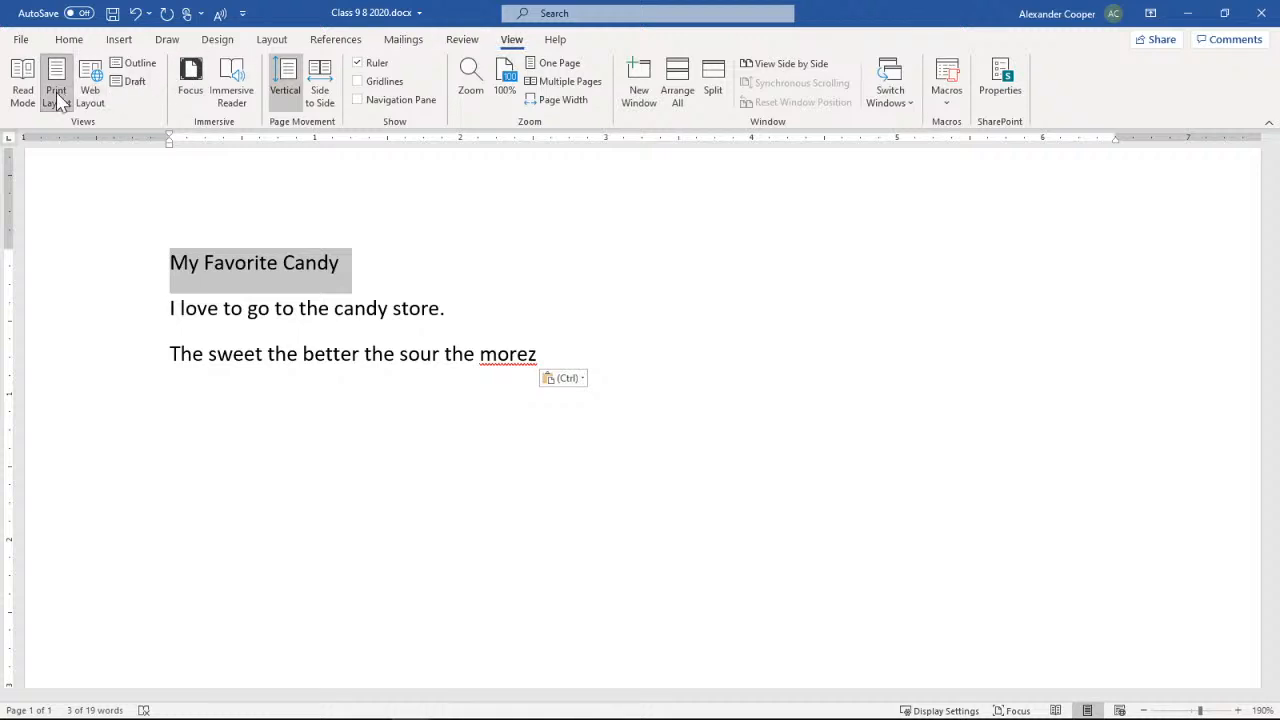
click(556, 44)
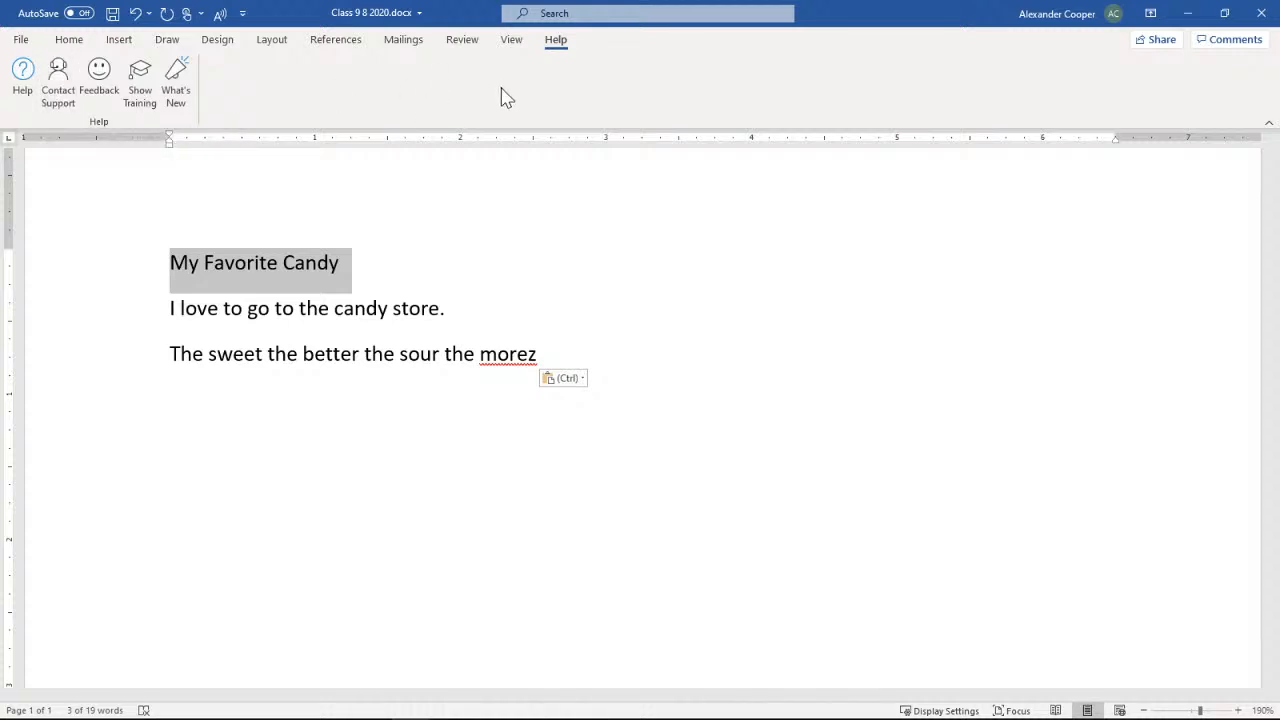
click(70, 42)
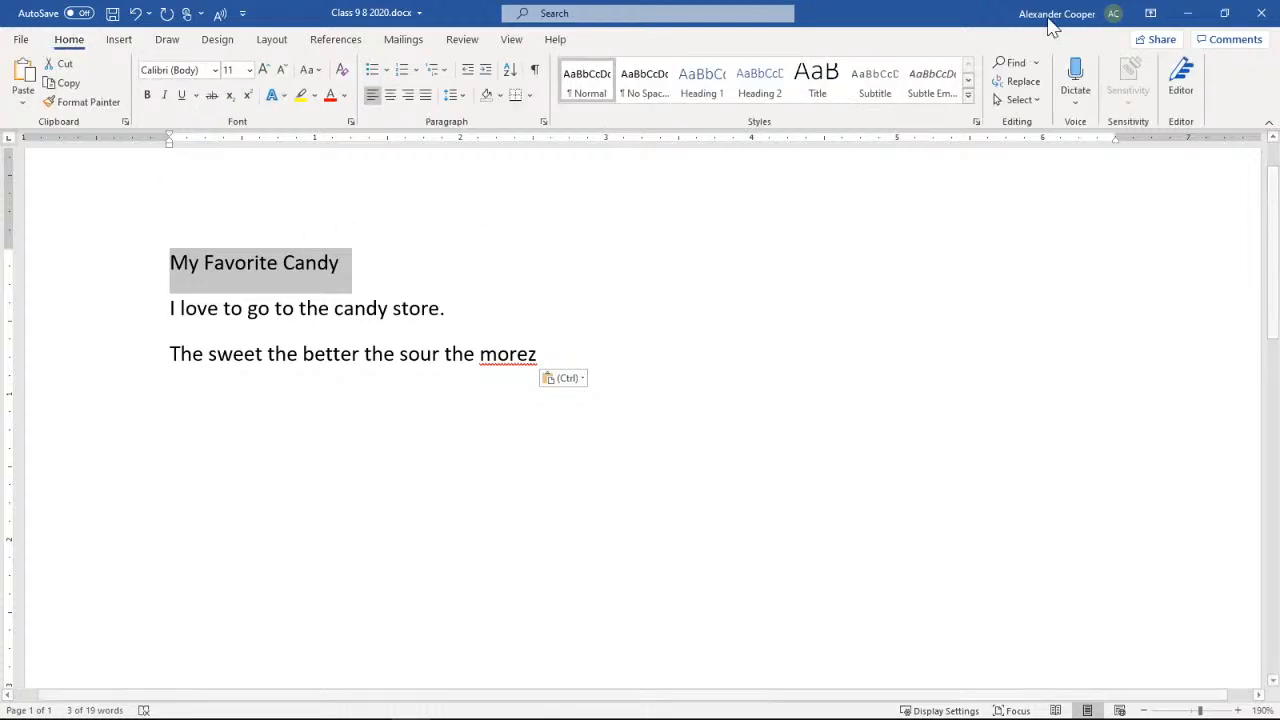
- Switch to the PowerPoint presentation and read slide 6 on selecting text and changing its font formatting
click(1188, 12)
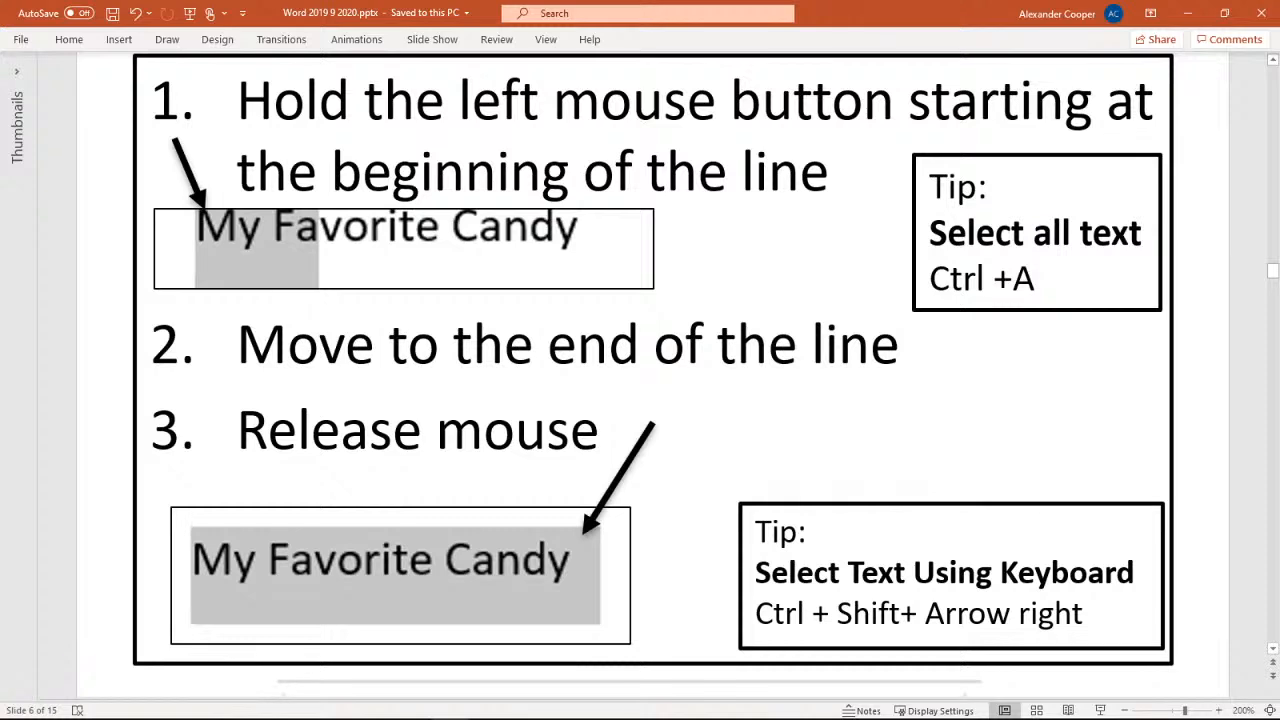
scroll(509, 276, down, 10)
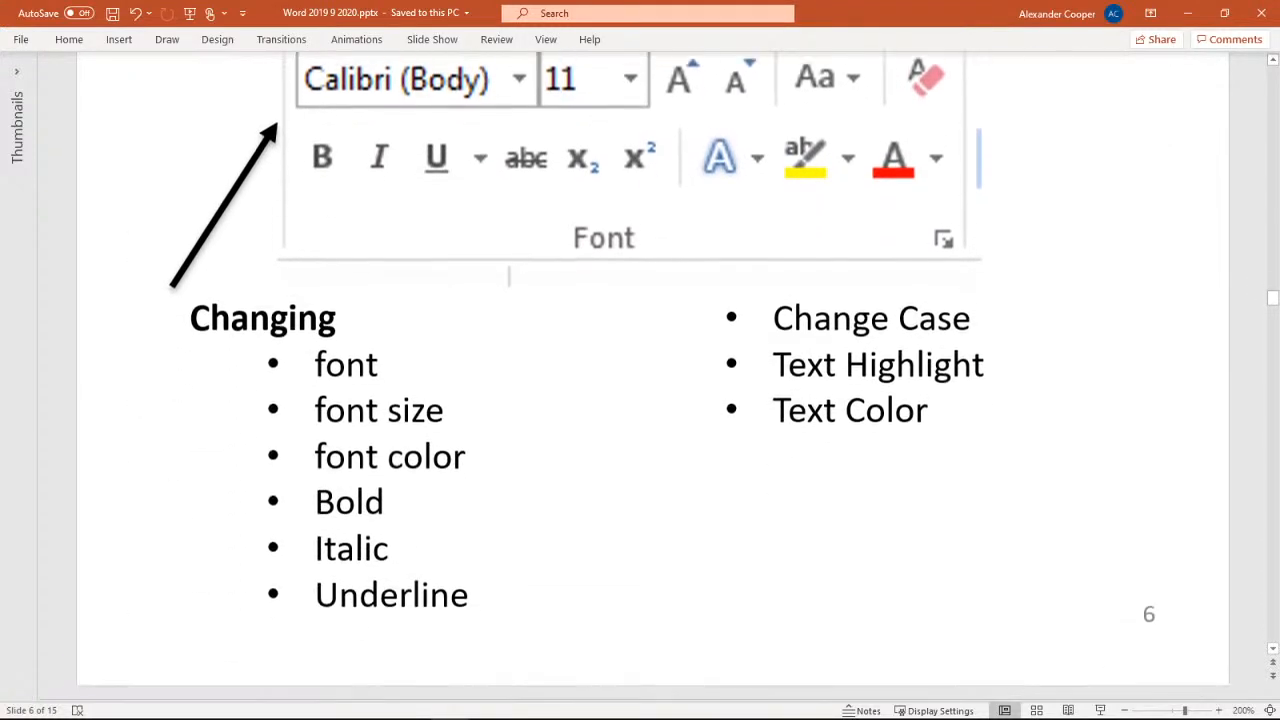
scroll(640, 375, up, 1)
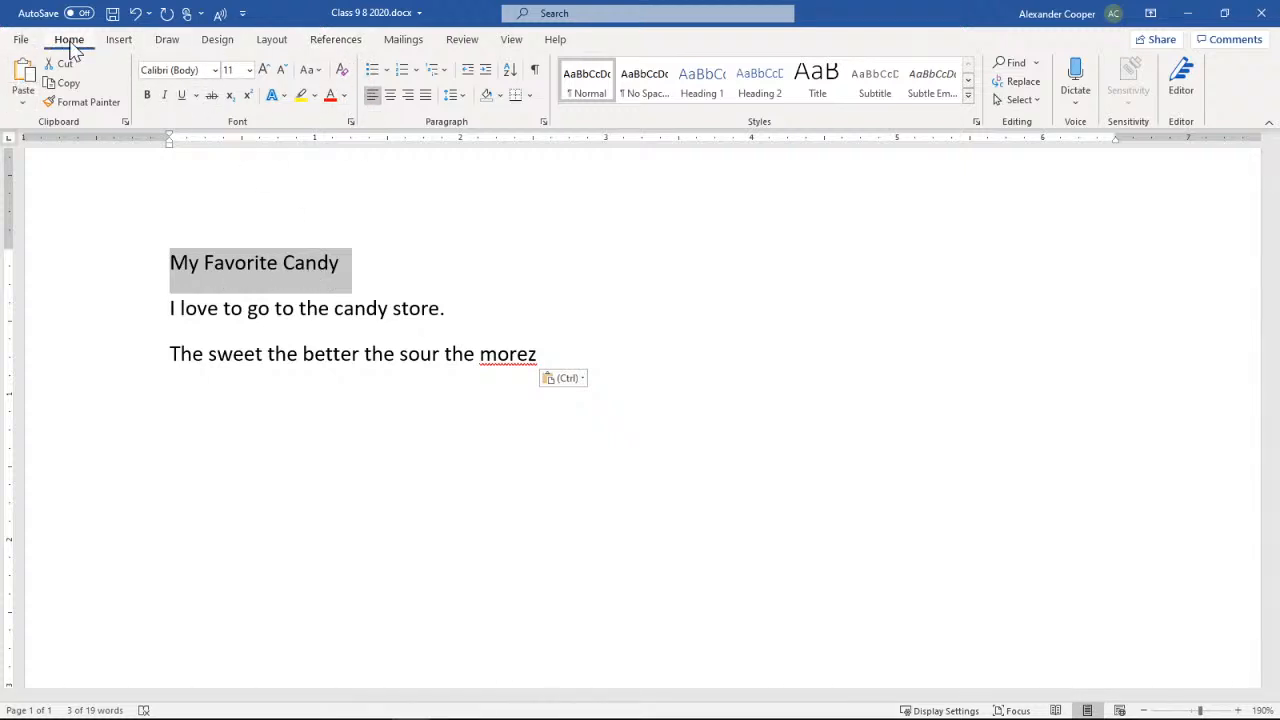
- View the list of fonts available for the selected title "My Favorite Candy" without choosing one
click(118, 40)
click(72, 42)
click(216, 70)
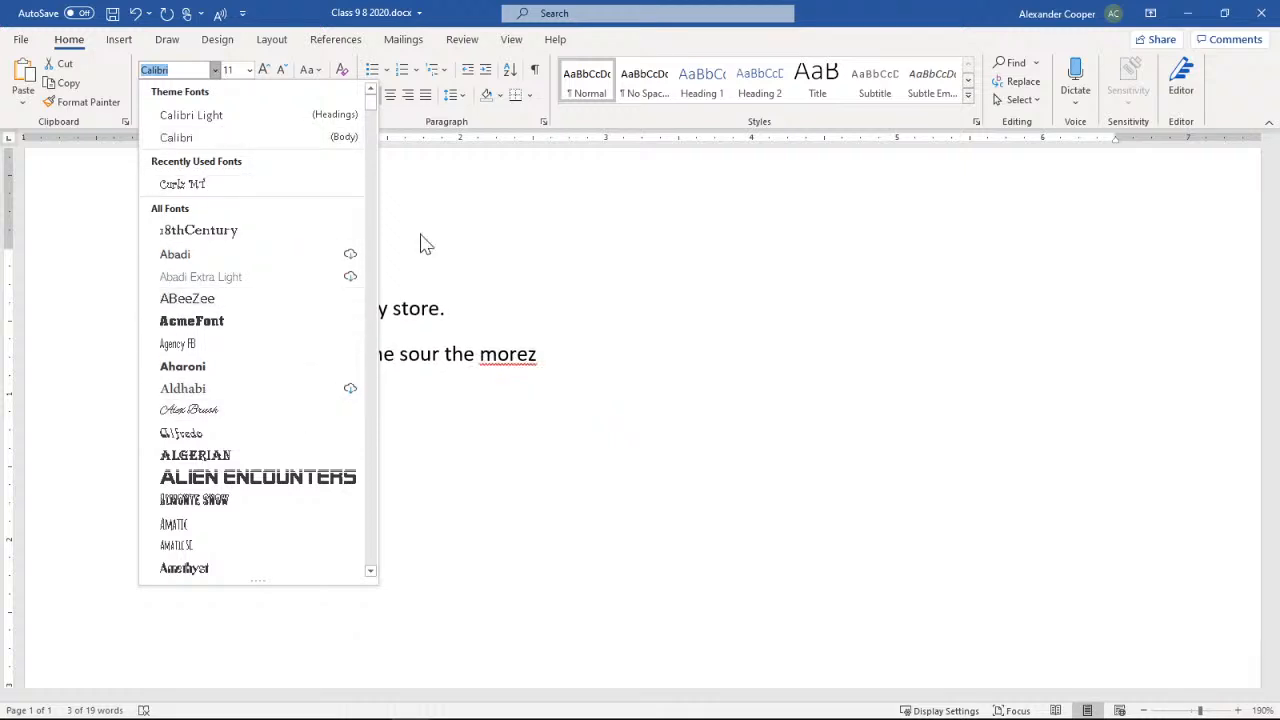
click(318, 10)
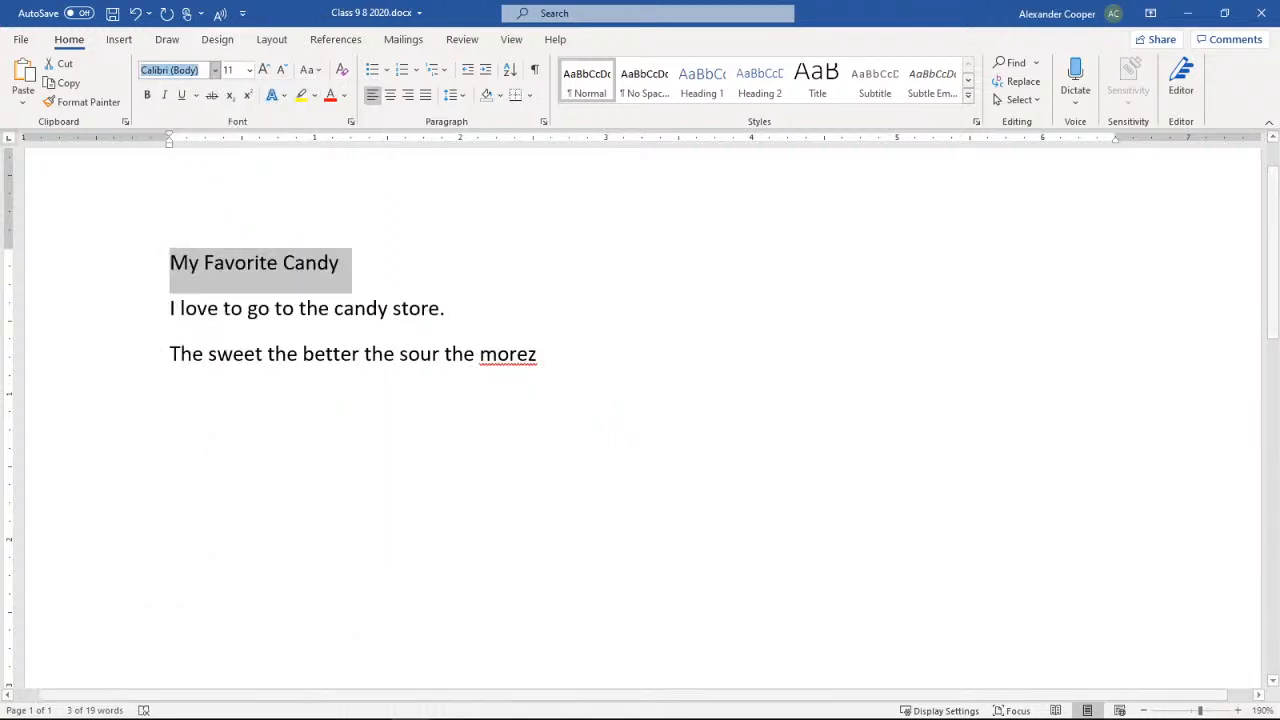
click(214, 70)
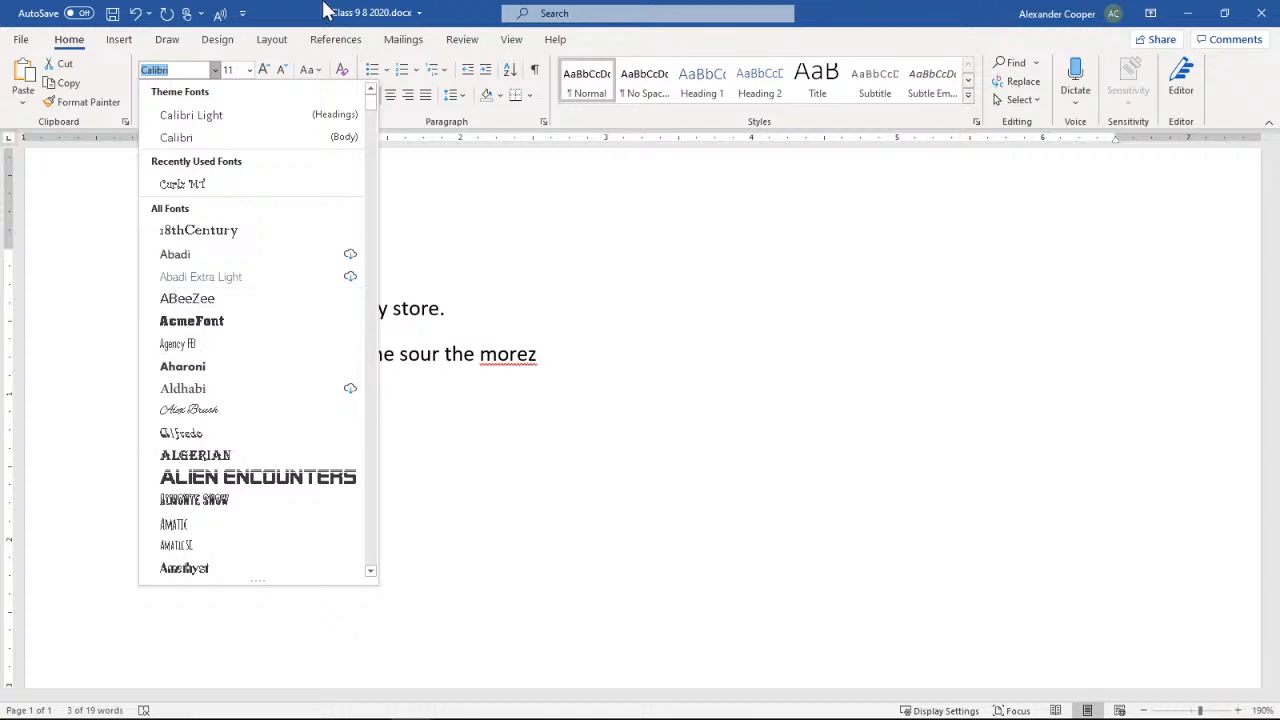
click(375, 12)
click(906, 587)
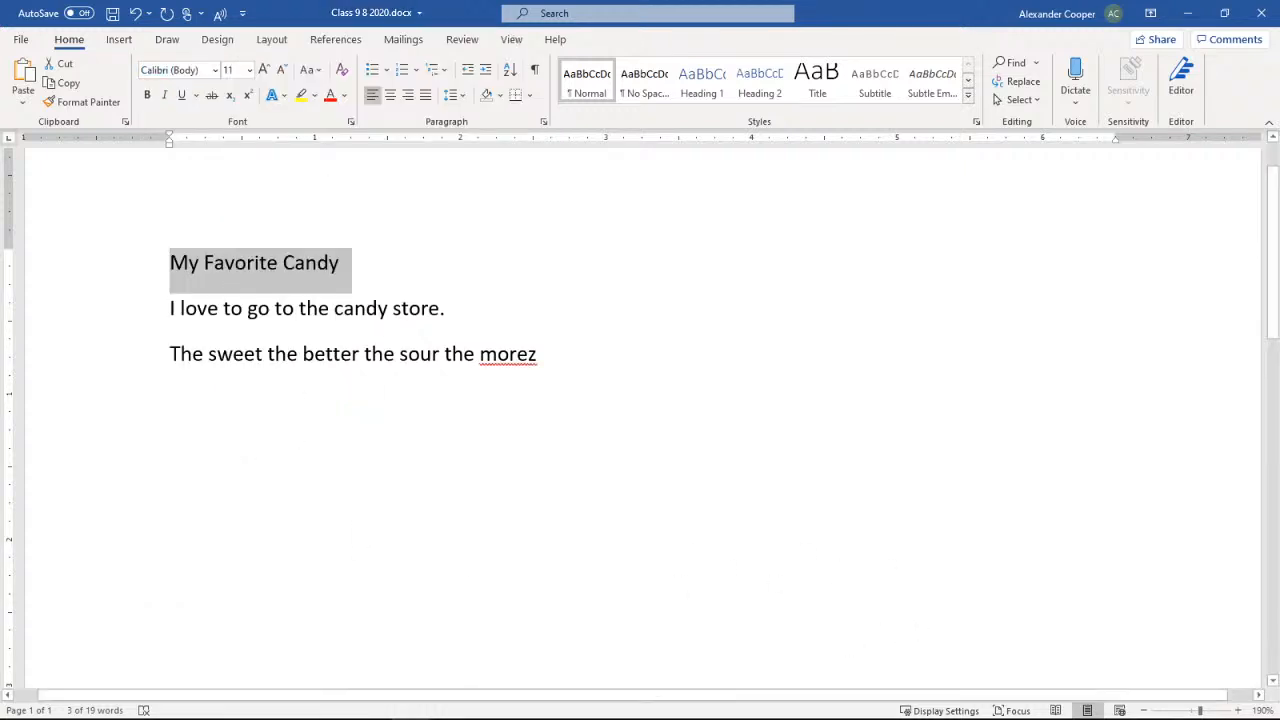
drag(661, 700, 566, 700)
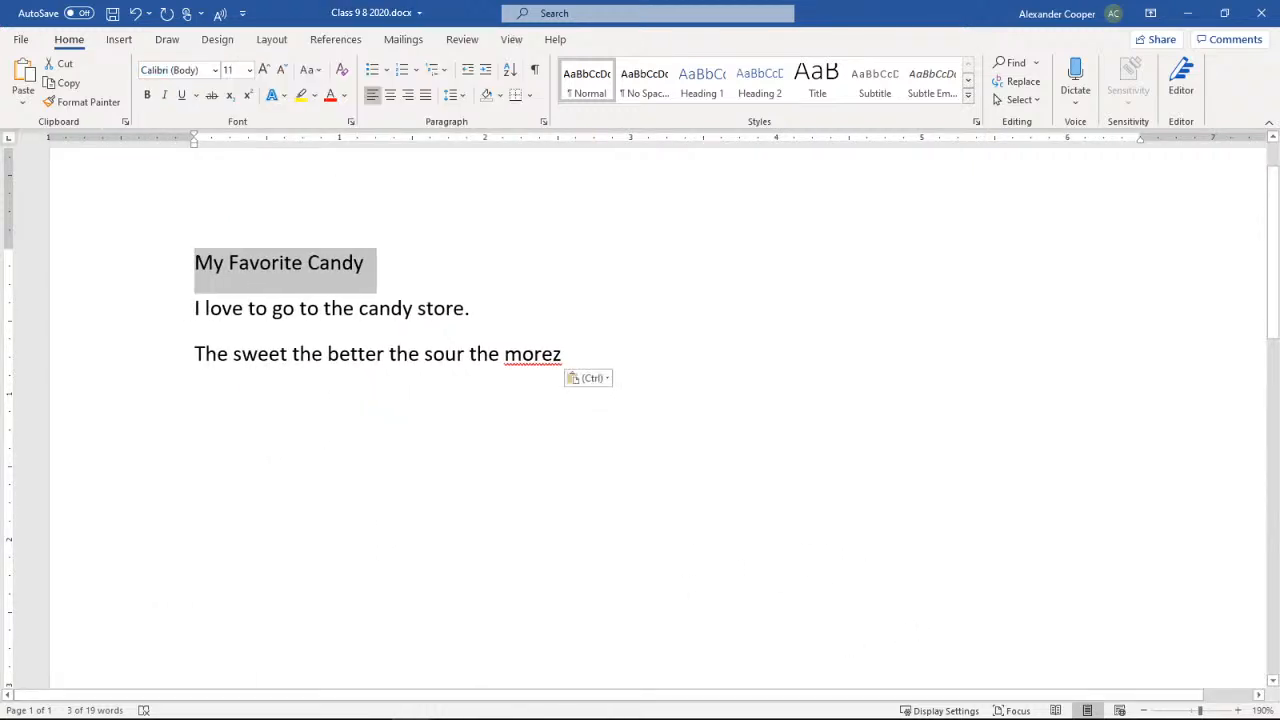
click(1144, 710)
click(1144, 710)
click(1144, 710)
click(1144, 710)
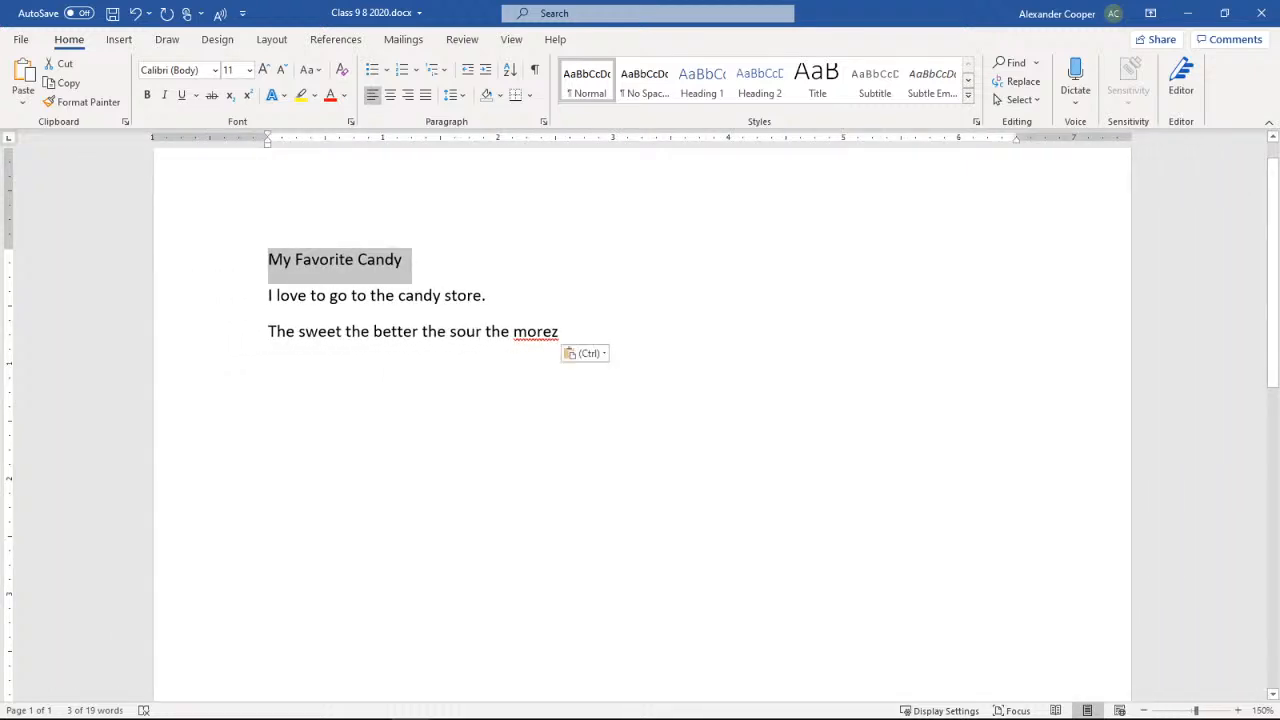
click(214, 70)
click(301, 4)
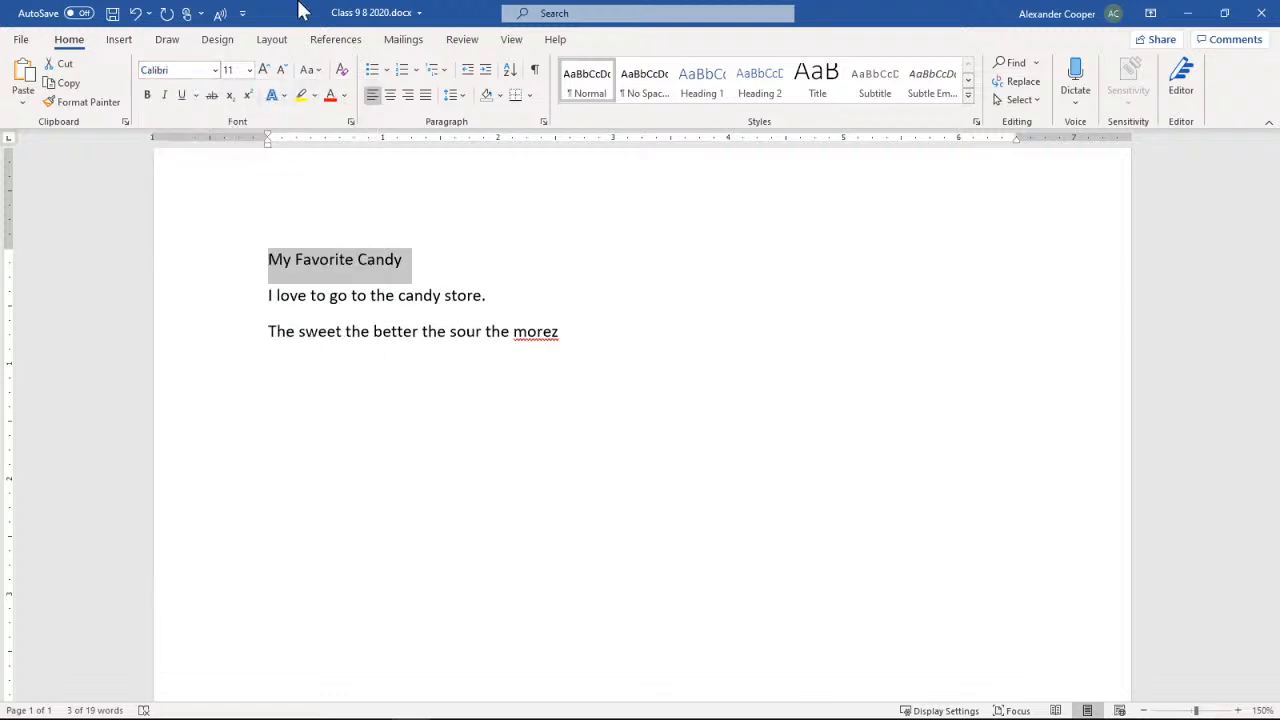
- Change the font of the selected title "My Favorite Candy" to Bernadette
click(1240, 710)
click(1240, 710)
click(1240, 710)
click(1240, 710)
click(1240, 710)
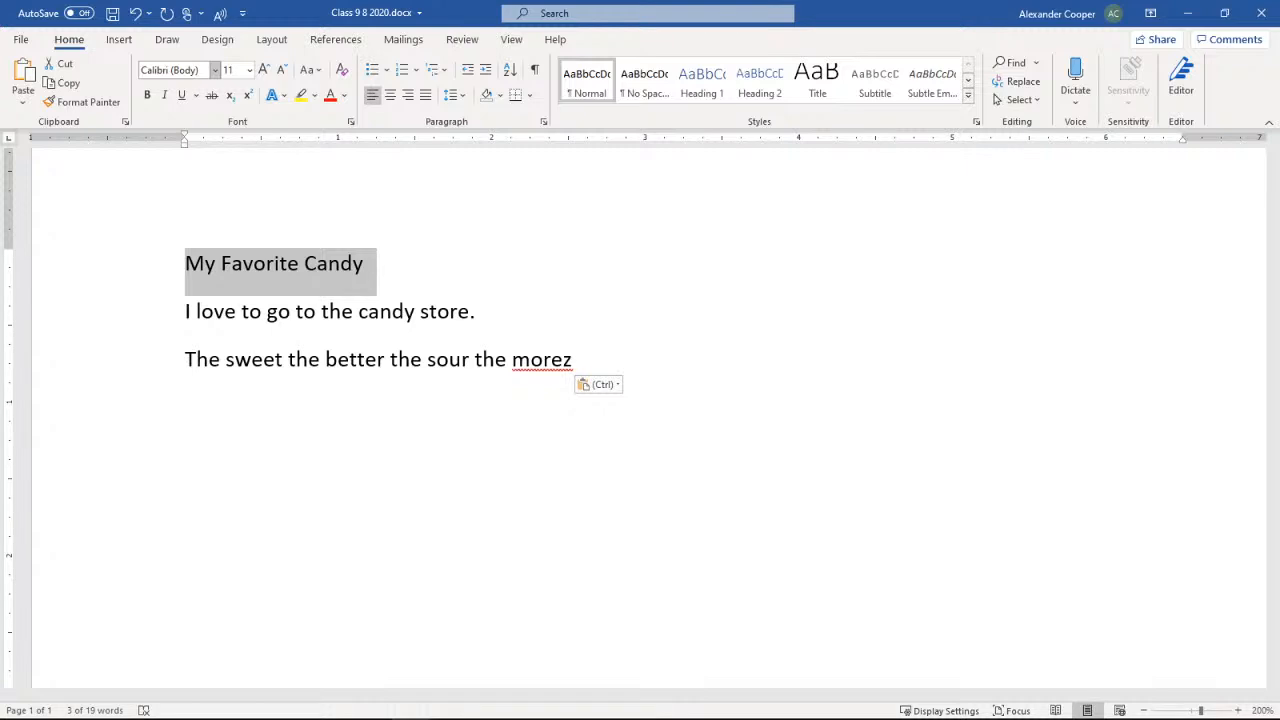
click(215, 72)
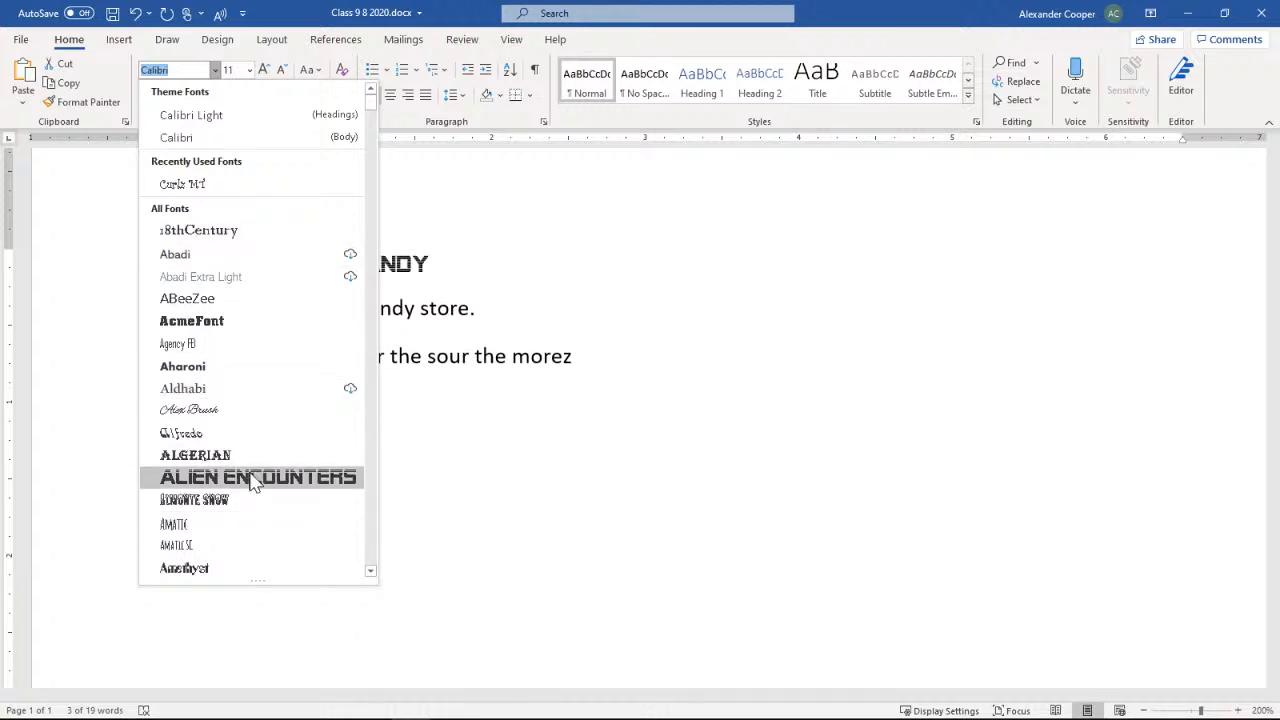
click(370, 571)
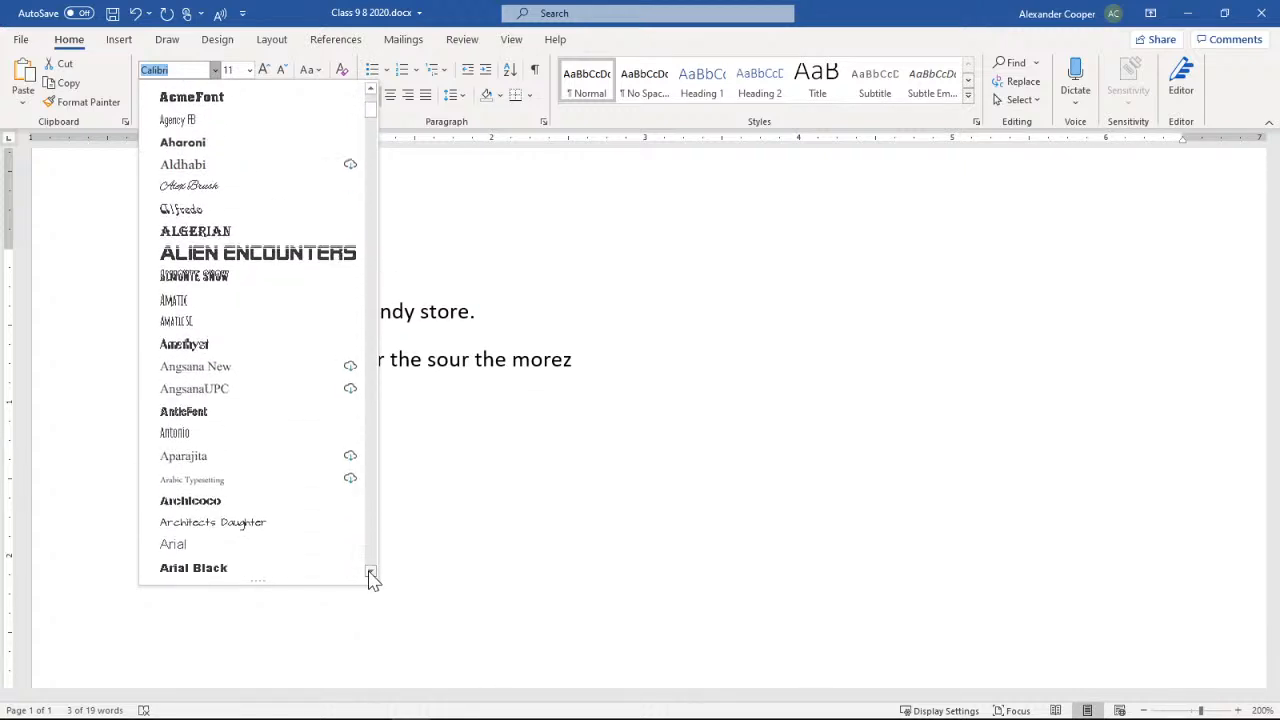
drag(370, 576, 370, 576)
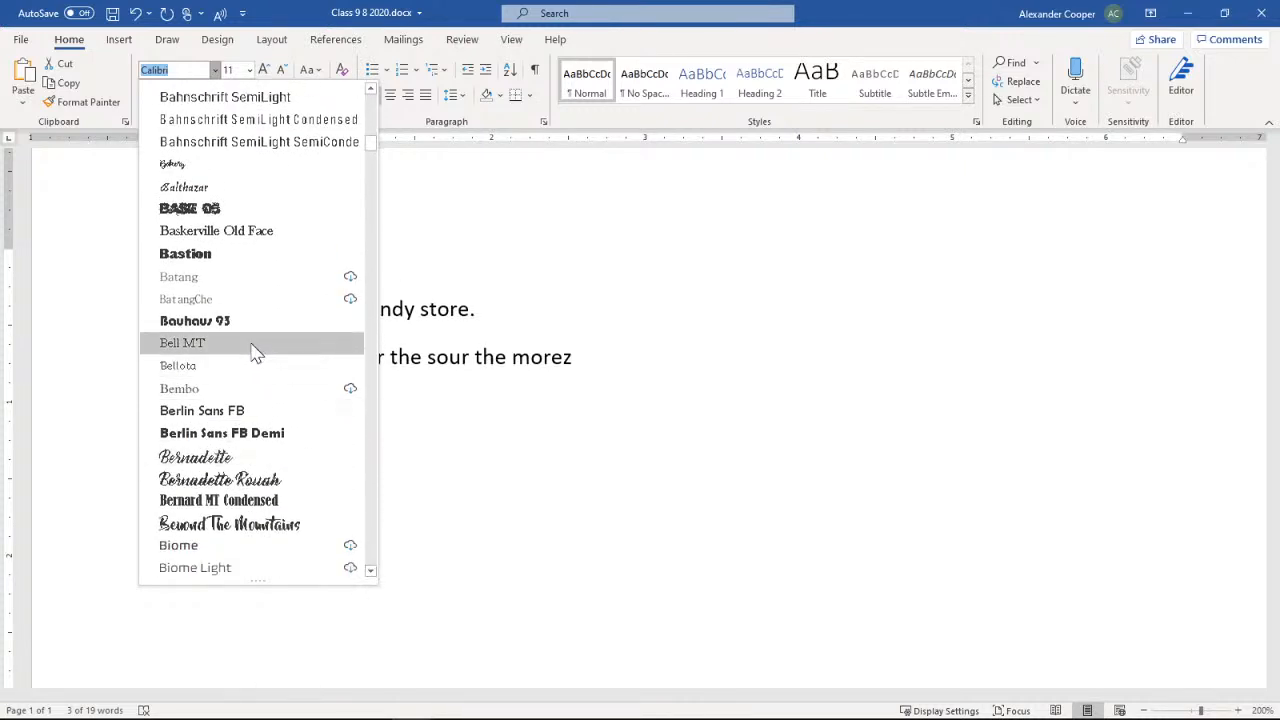
click(240, 457)
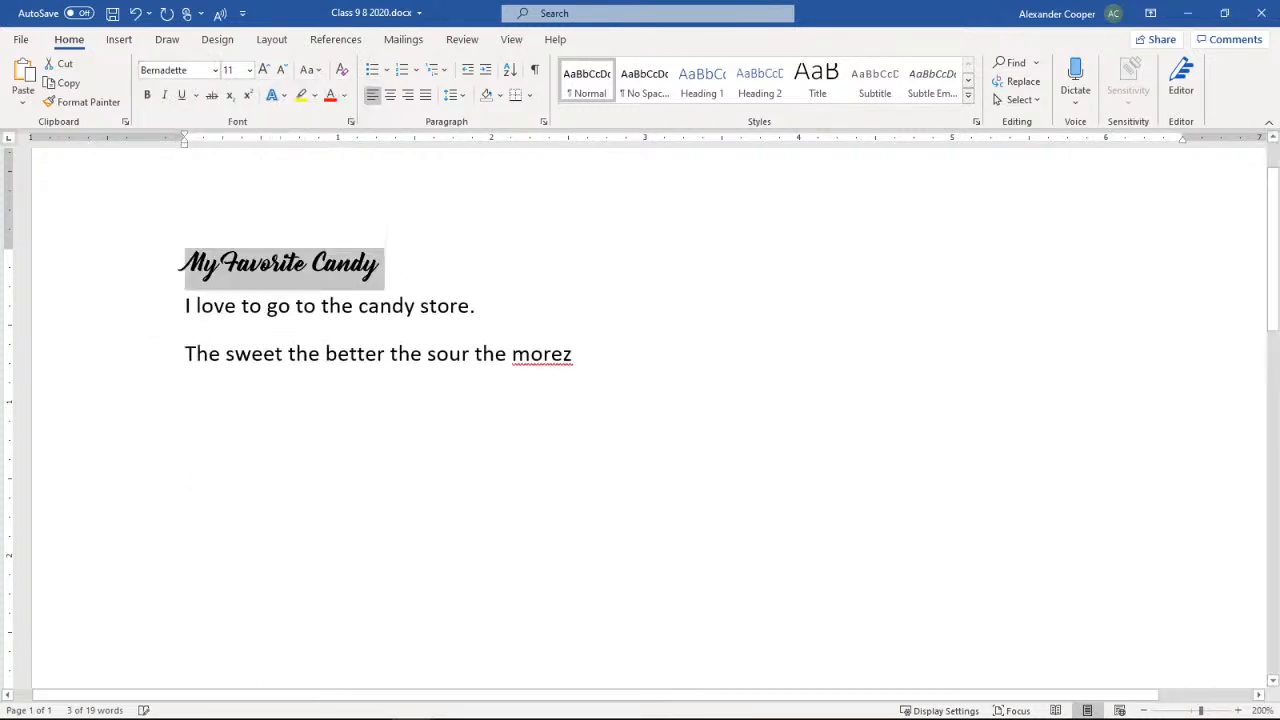
- Change the font of the title "My Favorite Candy" to Arial Black
click(215, 72)
scroll(240, 374, down, 8)
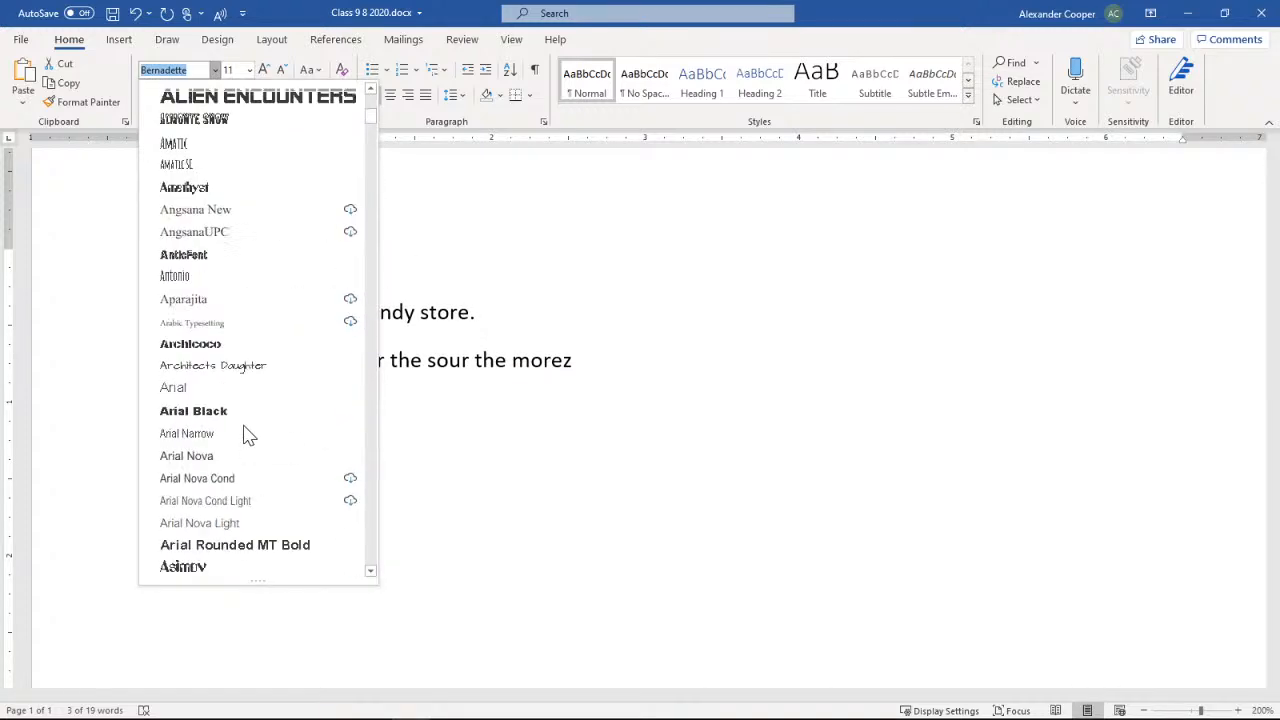
scroll(247, 437, down, 1)
click(212, 142)
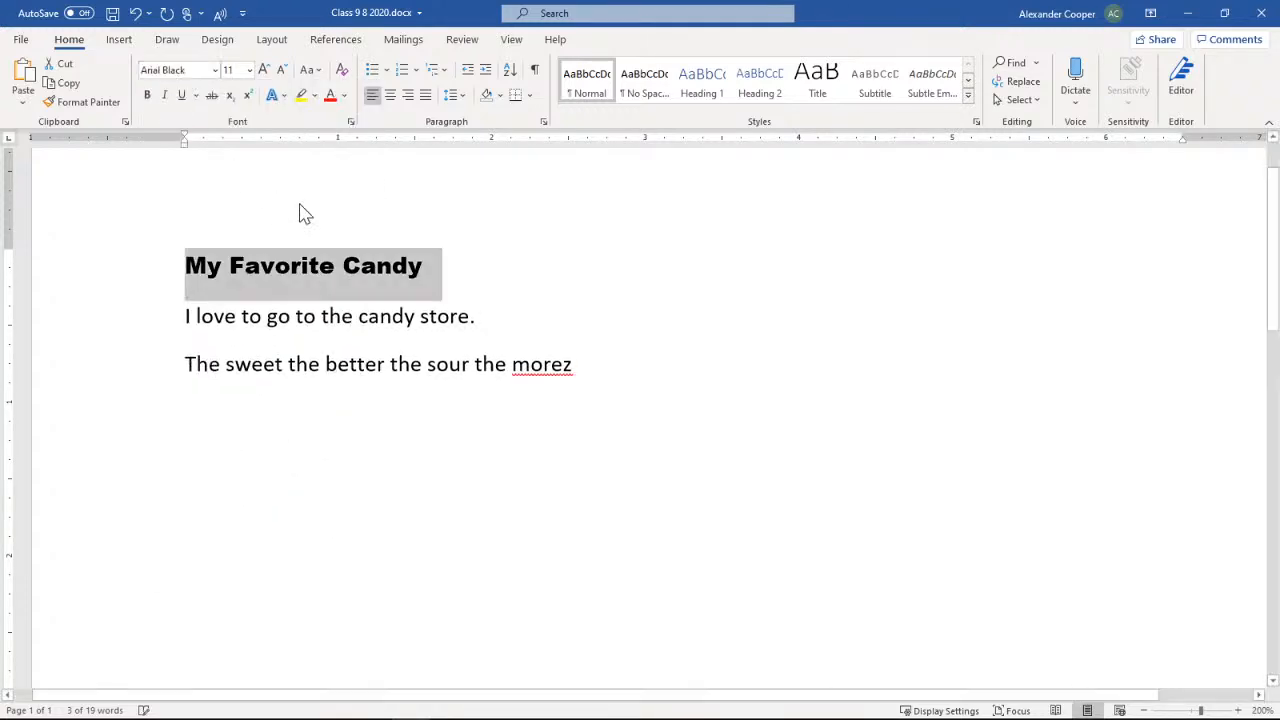
- Change the font of the title "My Favorite Candy" to Baby Kruffy
click(215, 70)
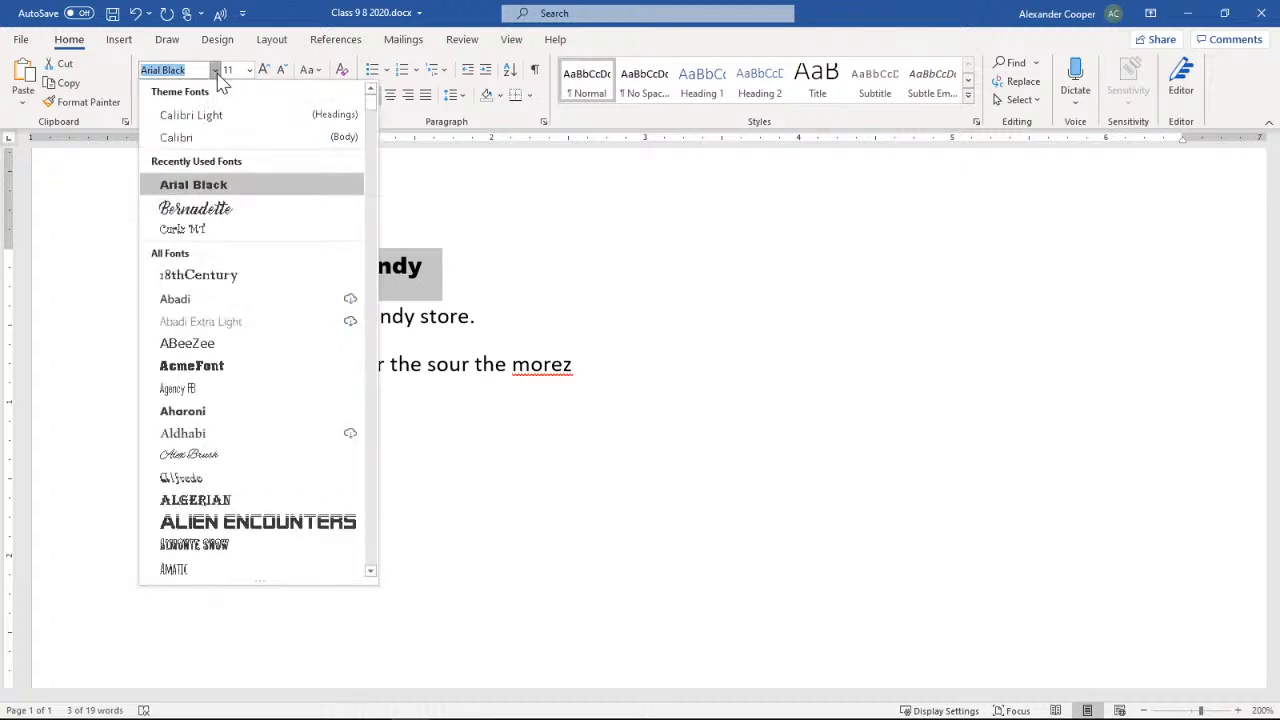
click(369, 574)
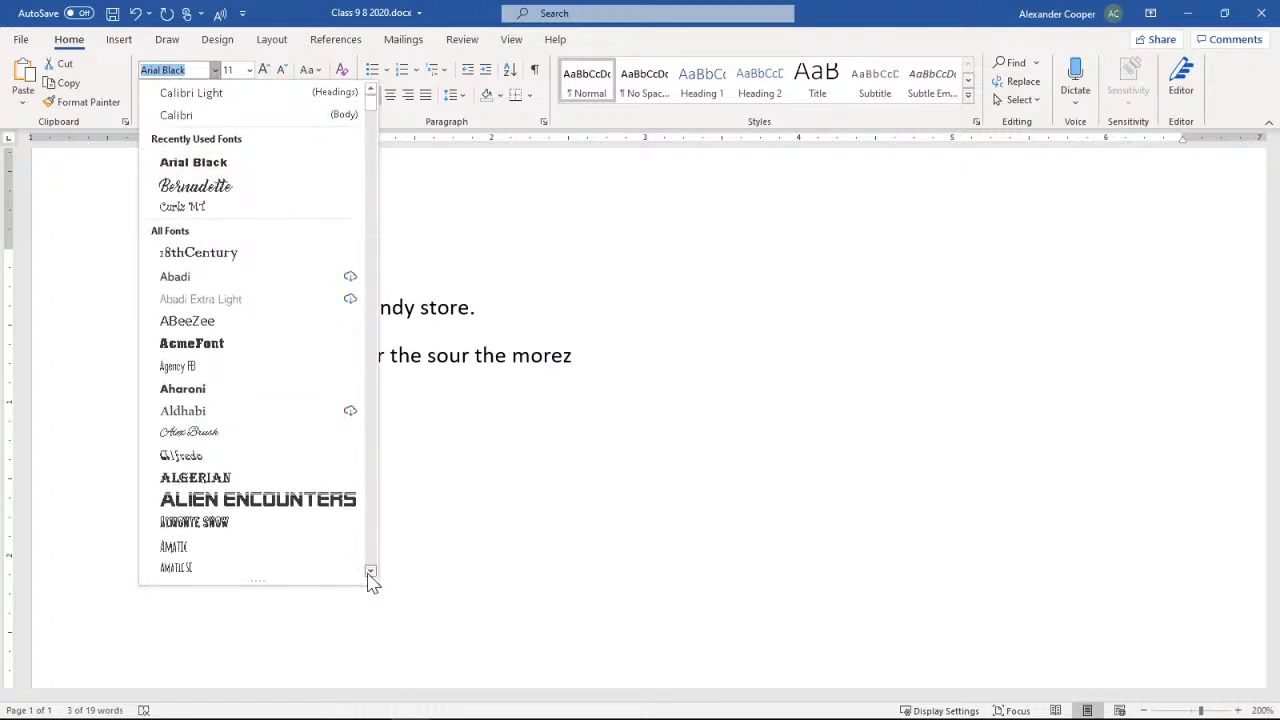
drag(369, 575, 369, 575)
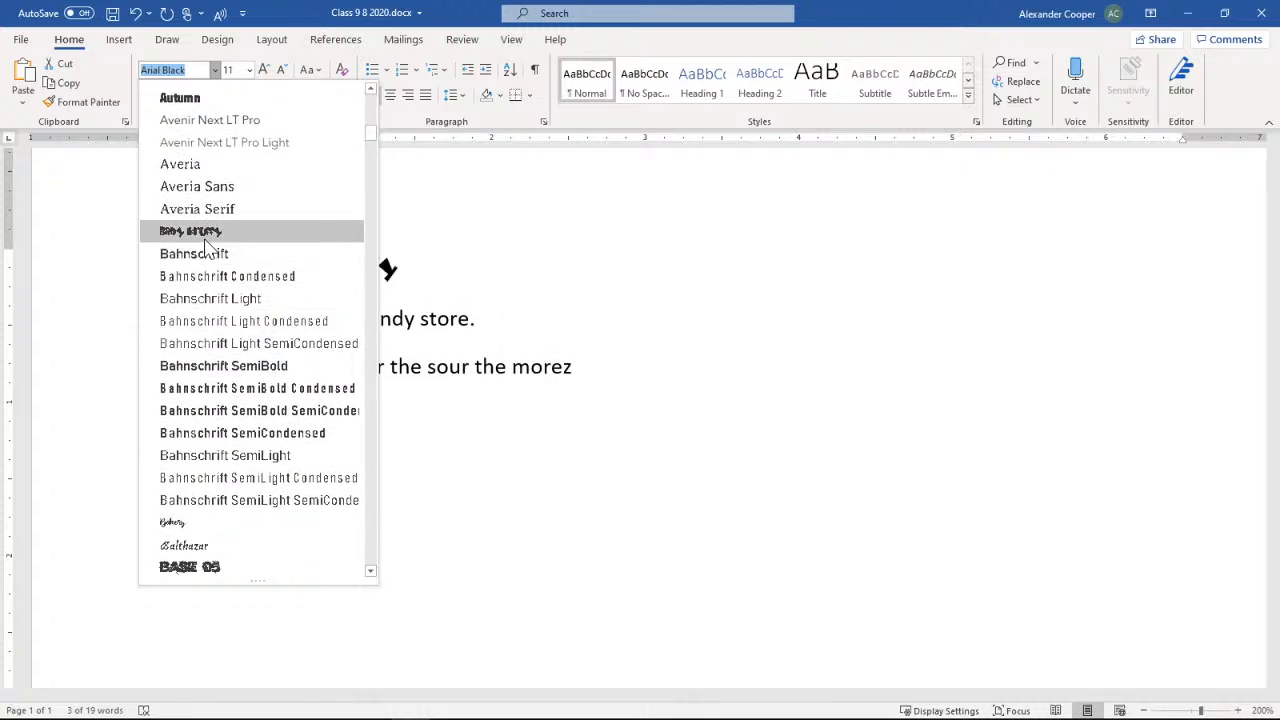
click(250, 231)
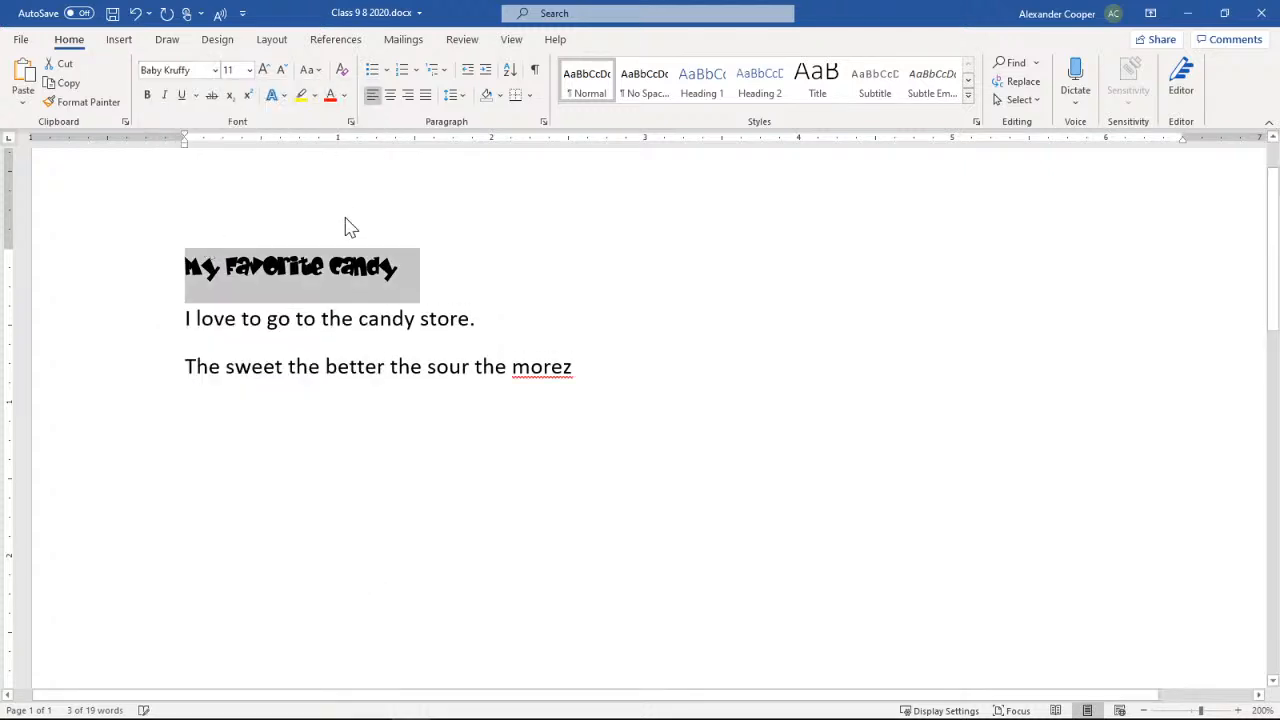
- Change the font of the title "My Favorite Candy" to Gloss And Bloom
click(215, 70)
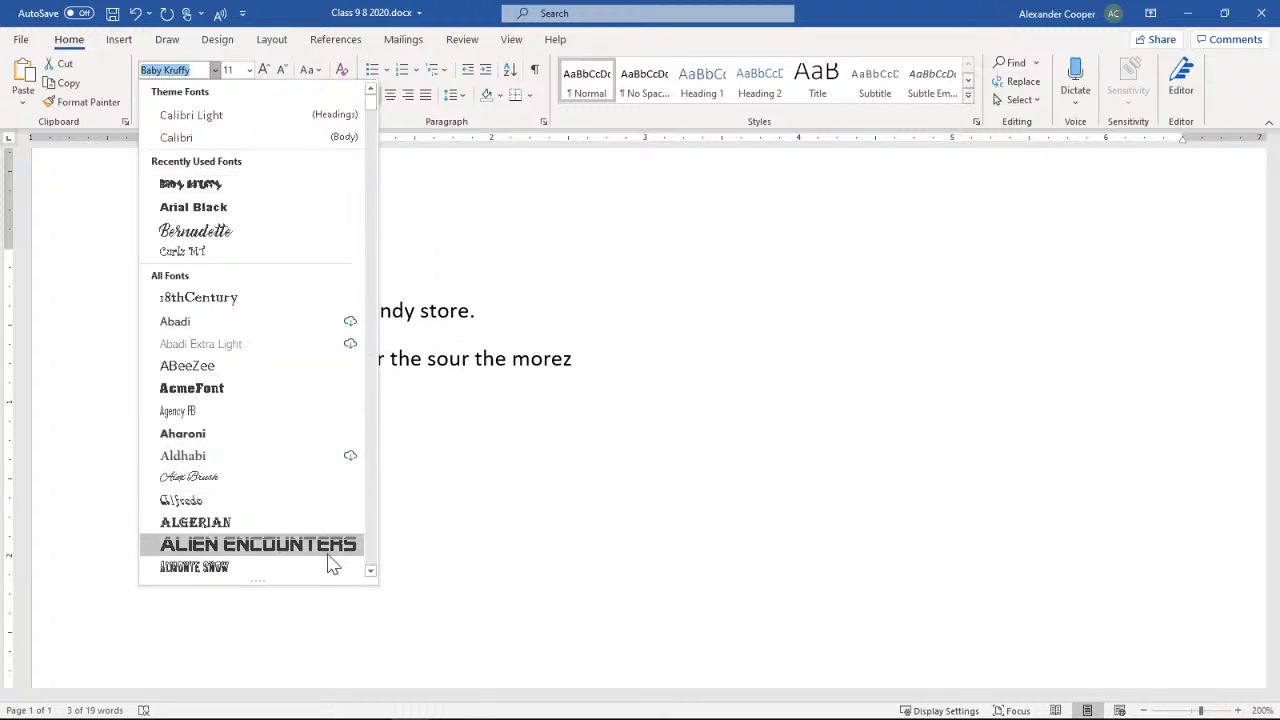
click(370, 573)
drag(370, 573, 370, 573)
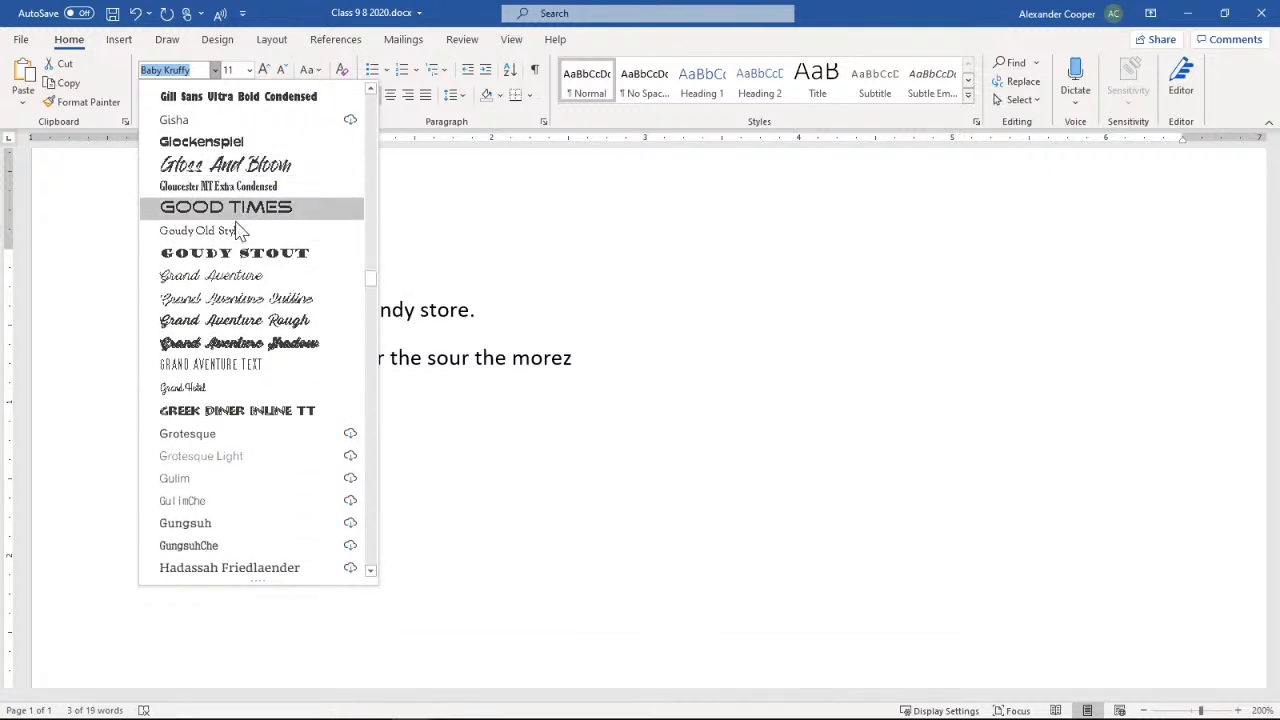
click(226, 168)
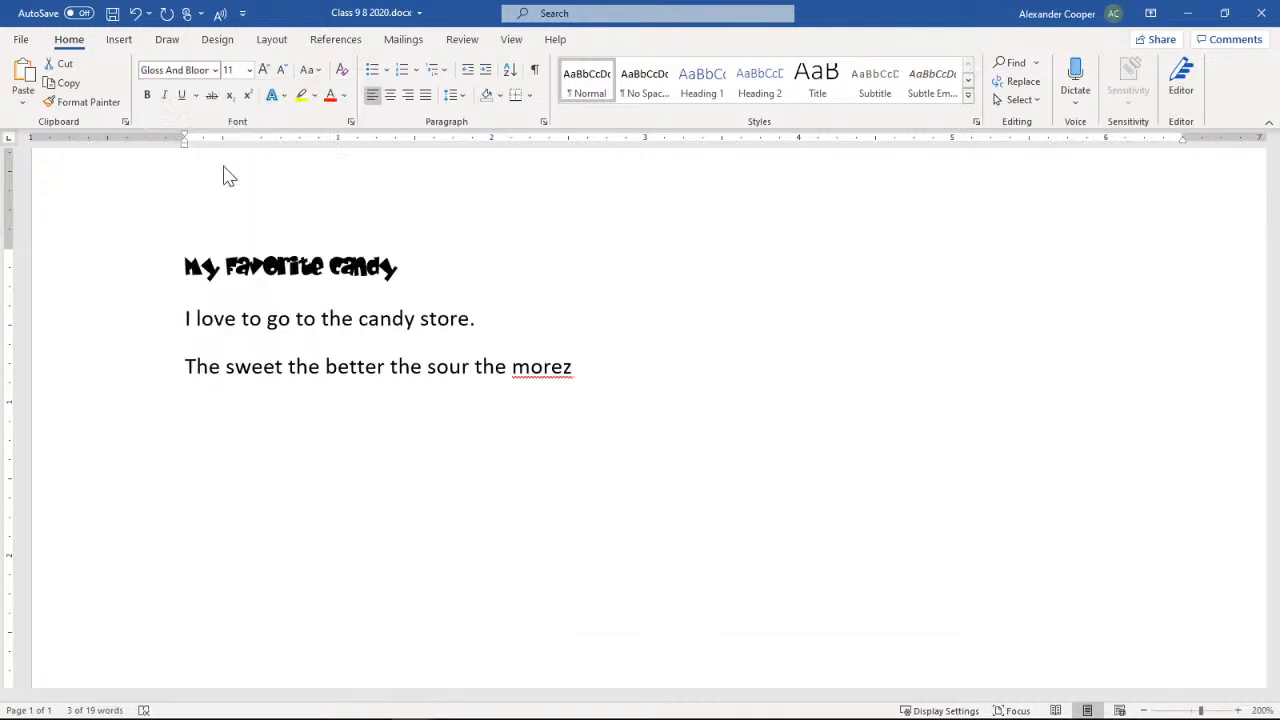
- Look through the fonts to the end of the alphabet and apply X-Files to the title "My Favorite Candy"
click(216, 72)
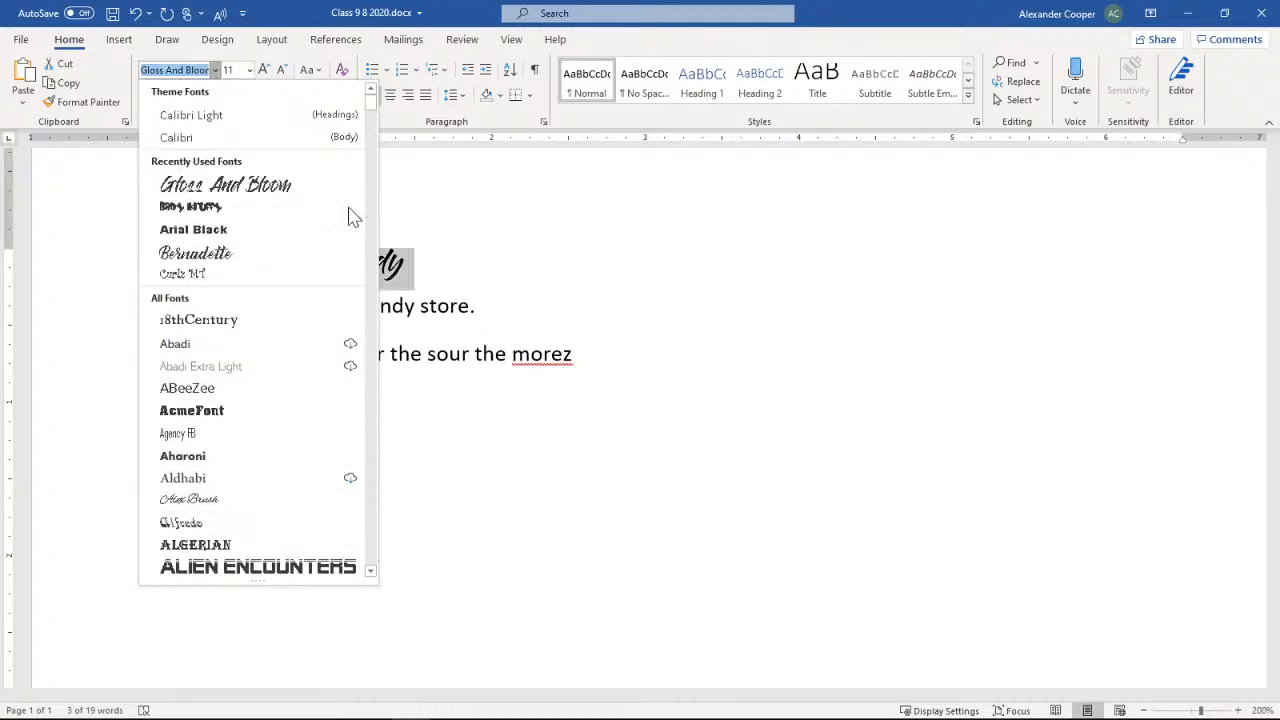
drag(372, 97, 369, 510)
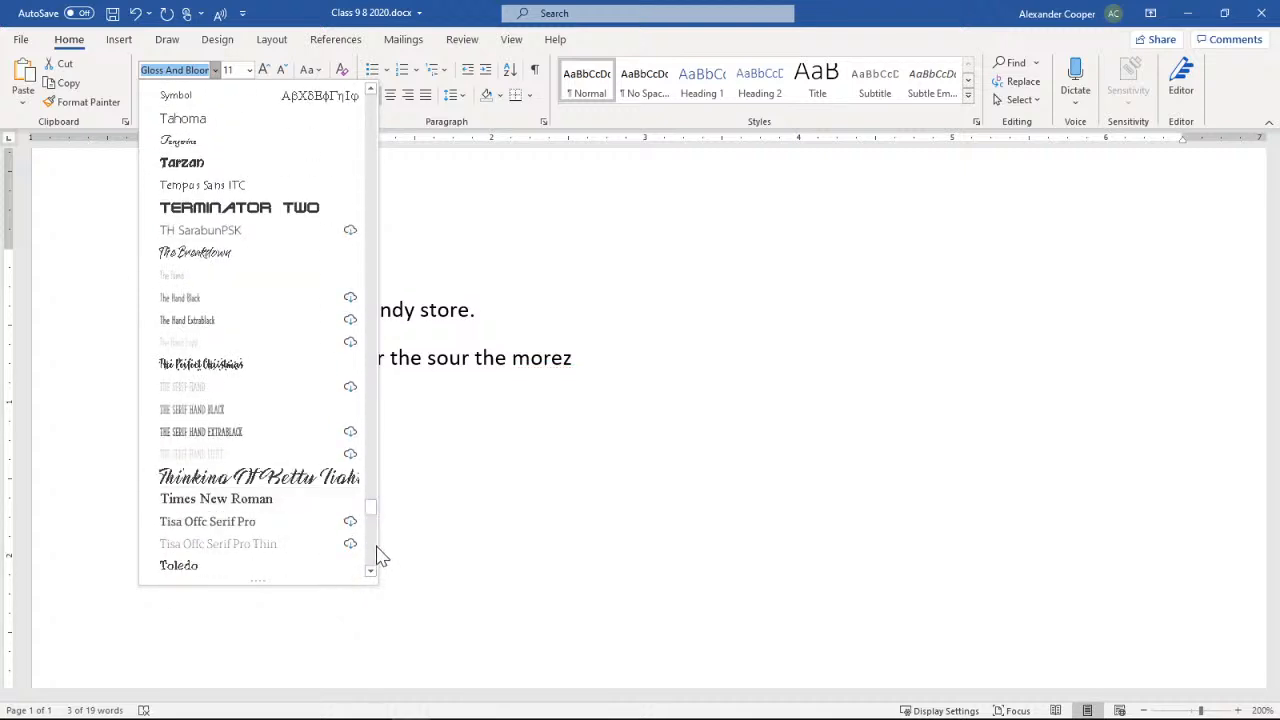
click(373, 561)
click(372, 561)
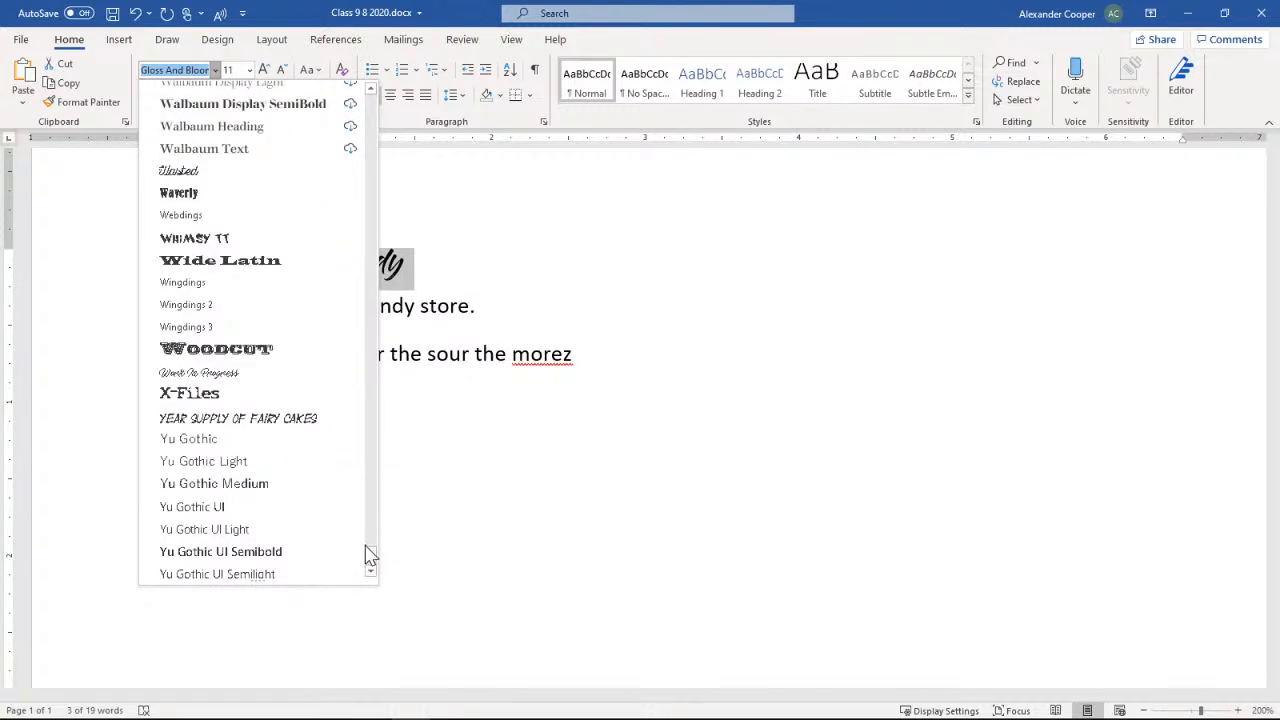
drag(367, 551, 371, 557)
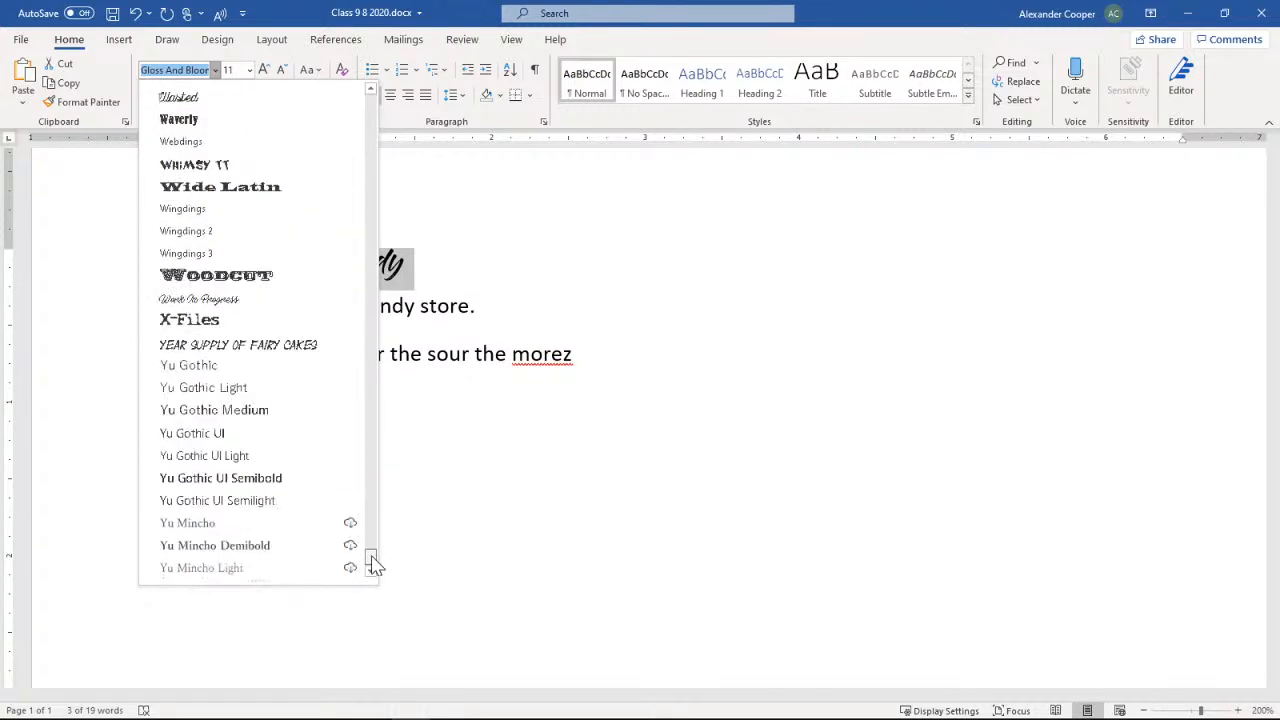
click(251, 321)
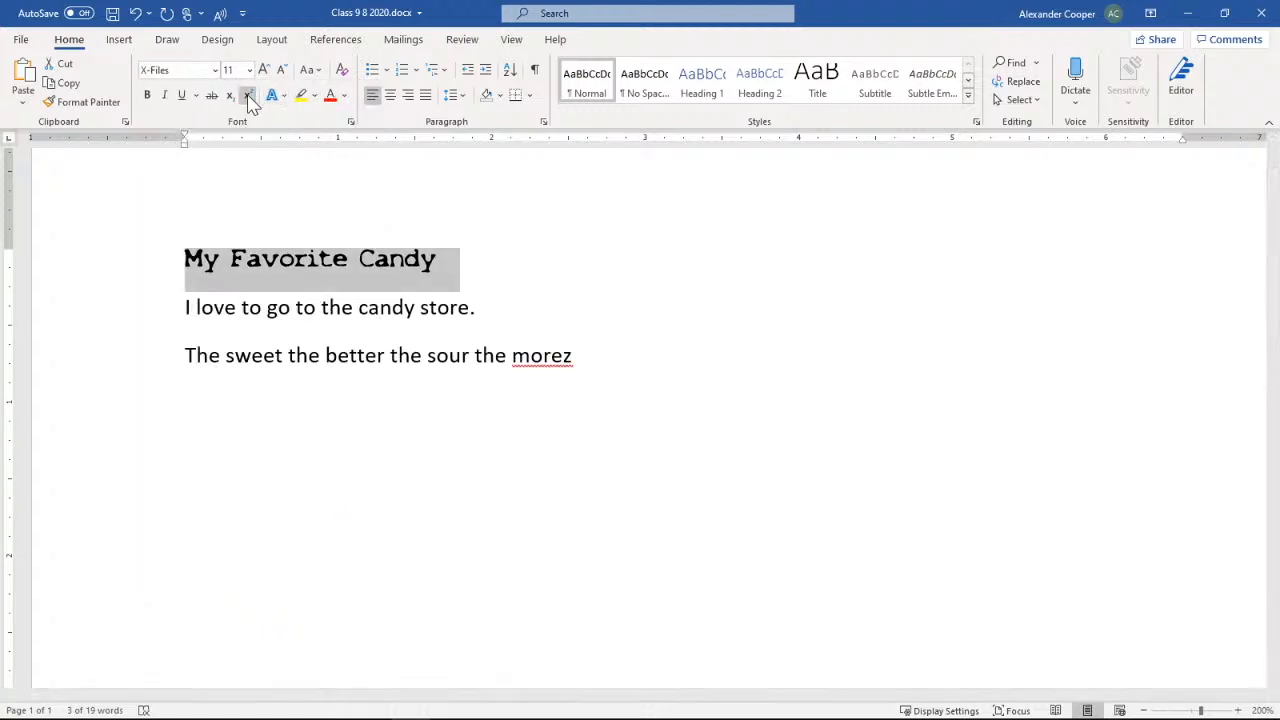
- Change the font of the title "My Favorite Candy" to Arial
click(215, 70)
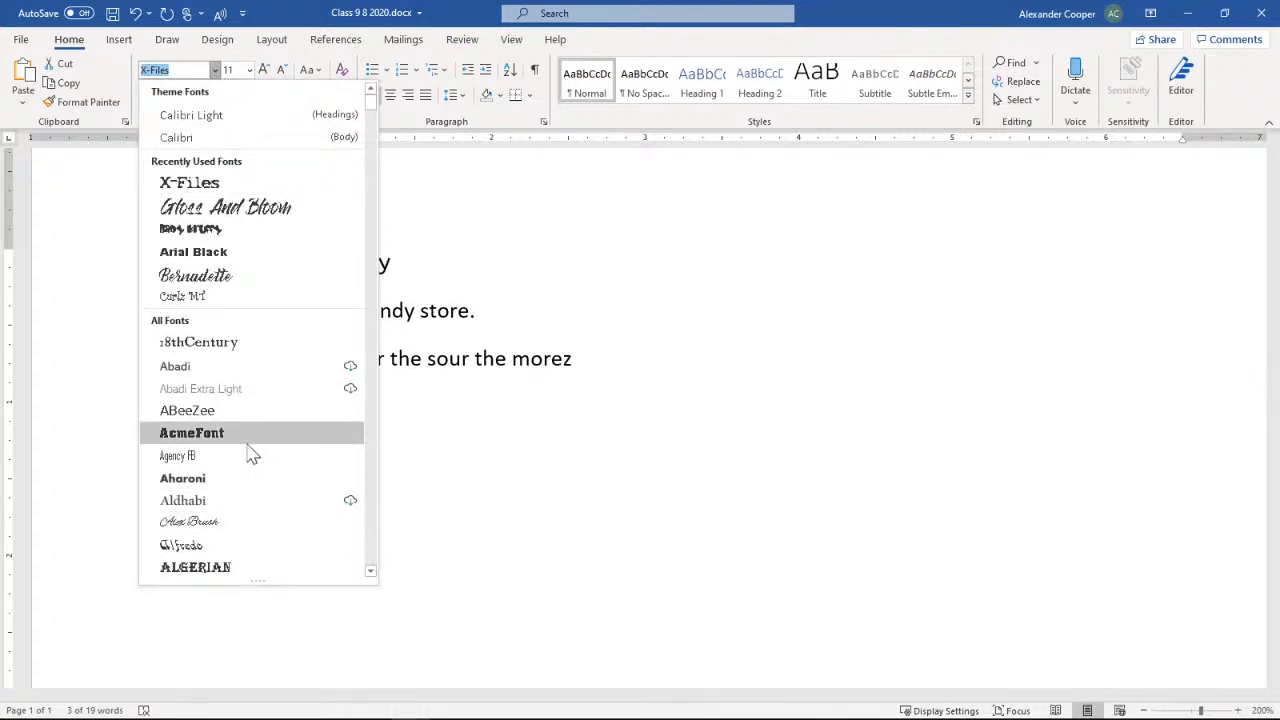
scroll(247, 453, down, 4)
scroll(257, 287, up, 2)
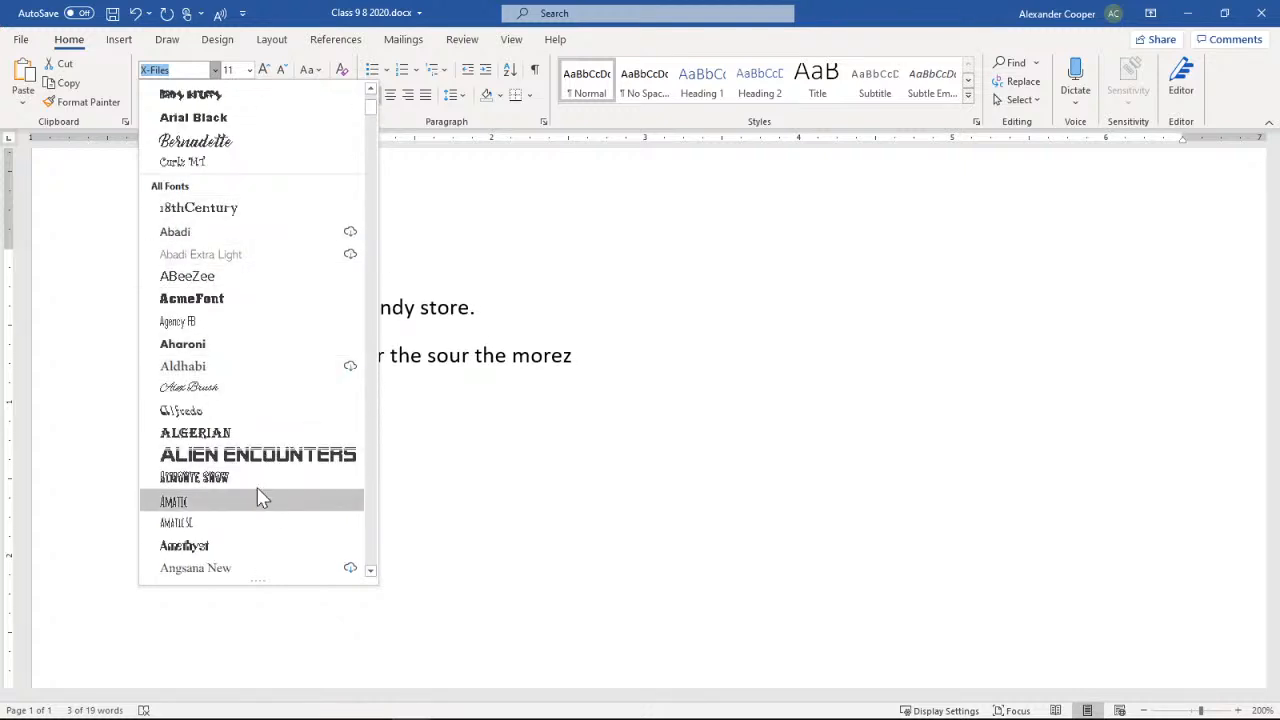
scroll(266, 443, down, 6)
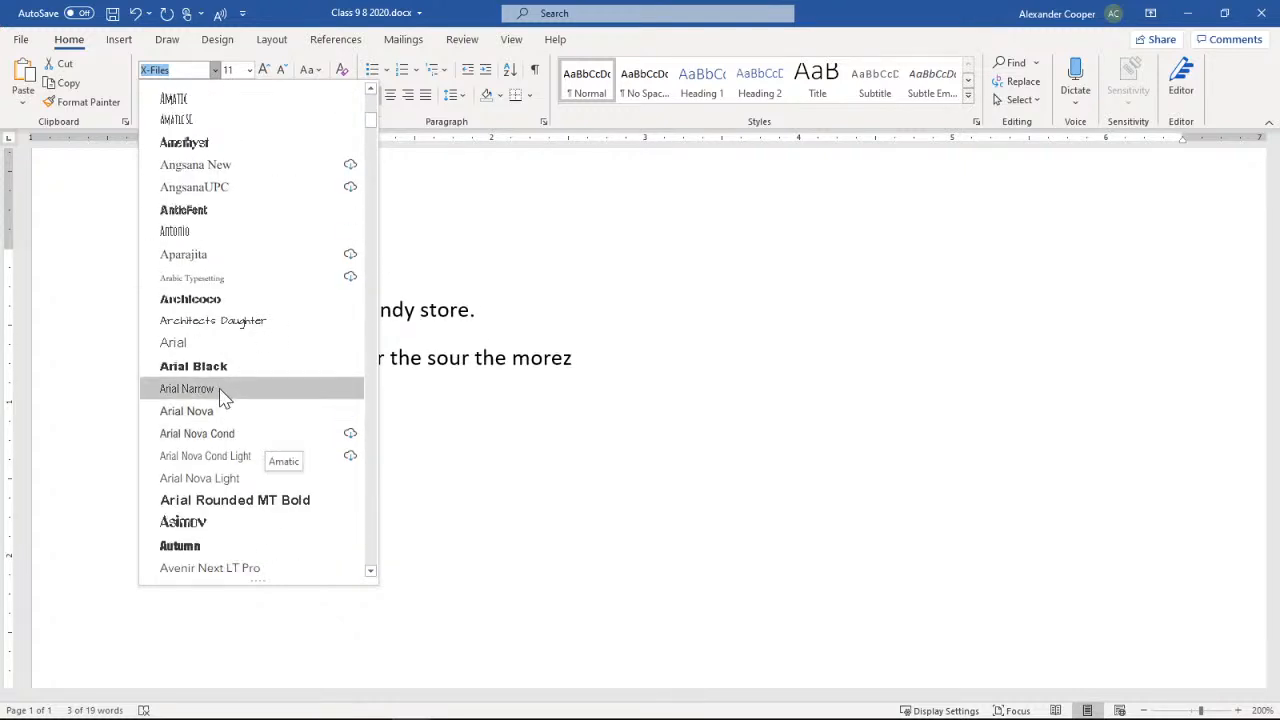
click(222, 343)
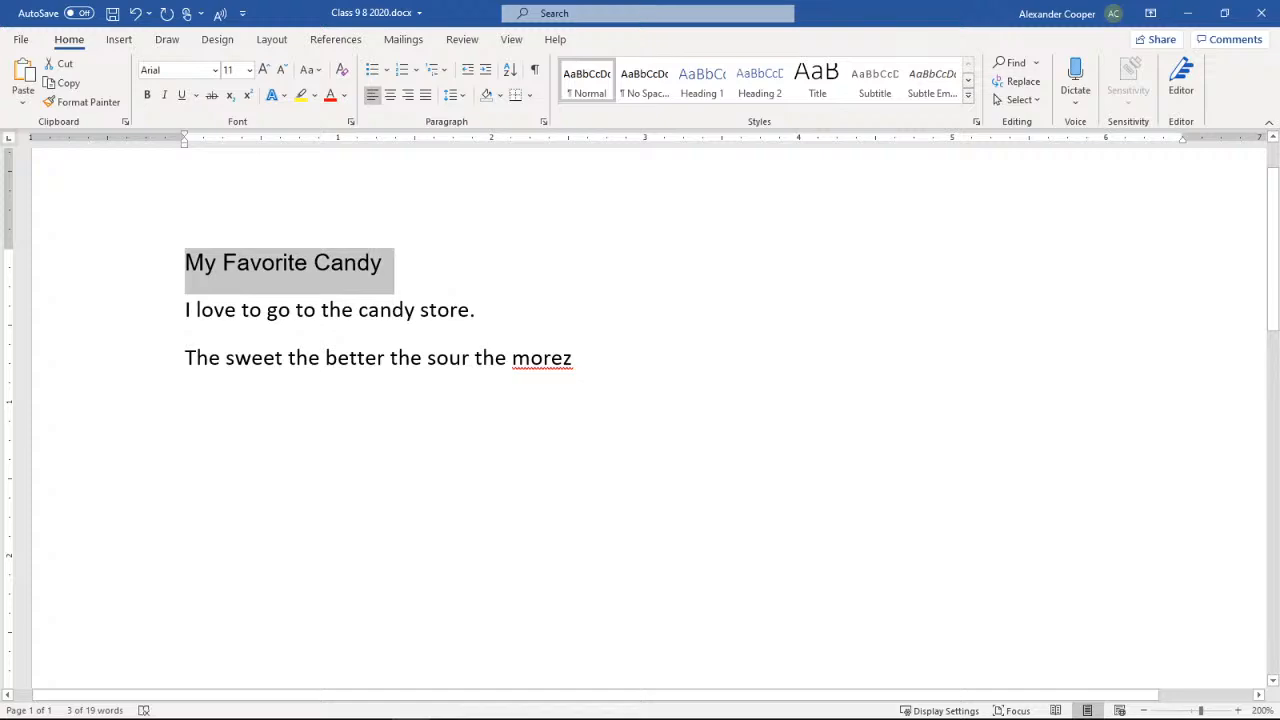
- Change the font of the title "My Favorite Candy" to Blackadder ITC
click(214, 70)
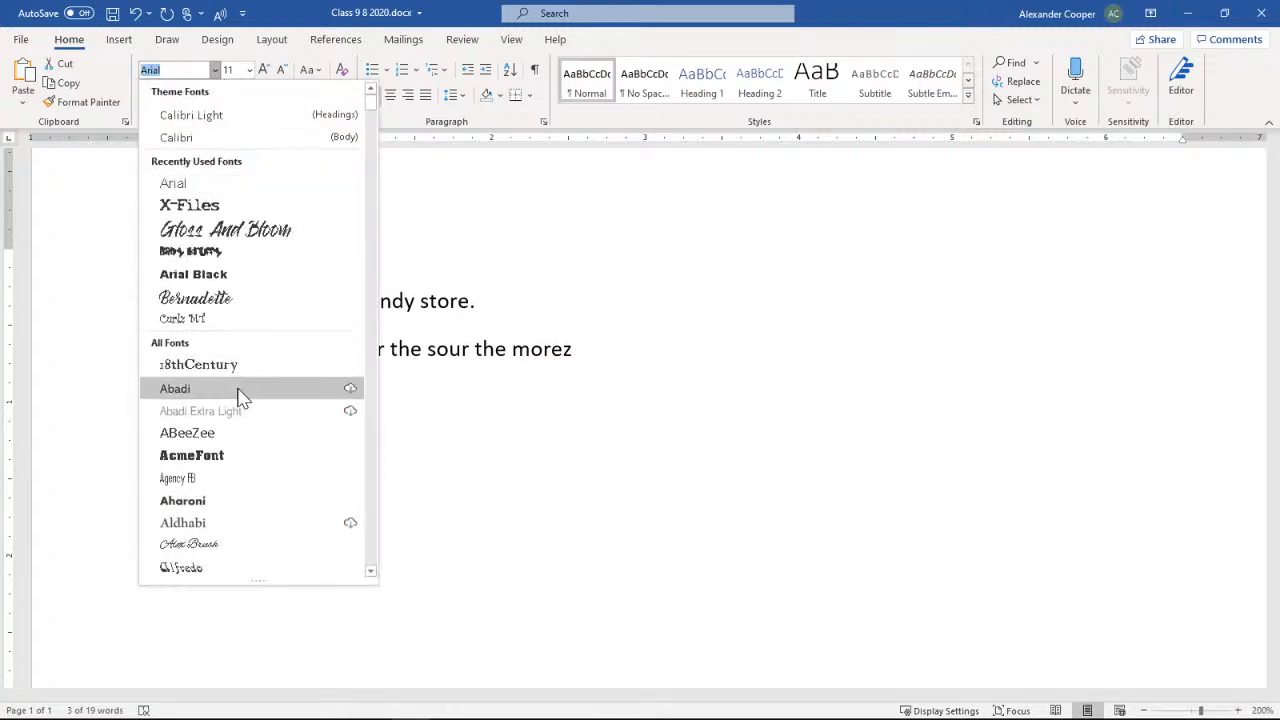
scroll(240, 420, down, 5)
scroll(240, 430, down, 15)
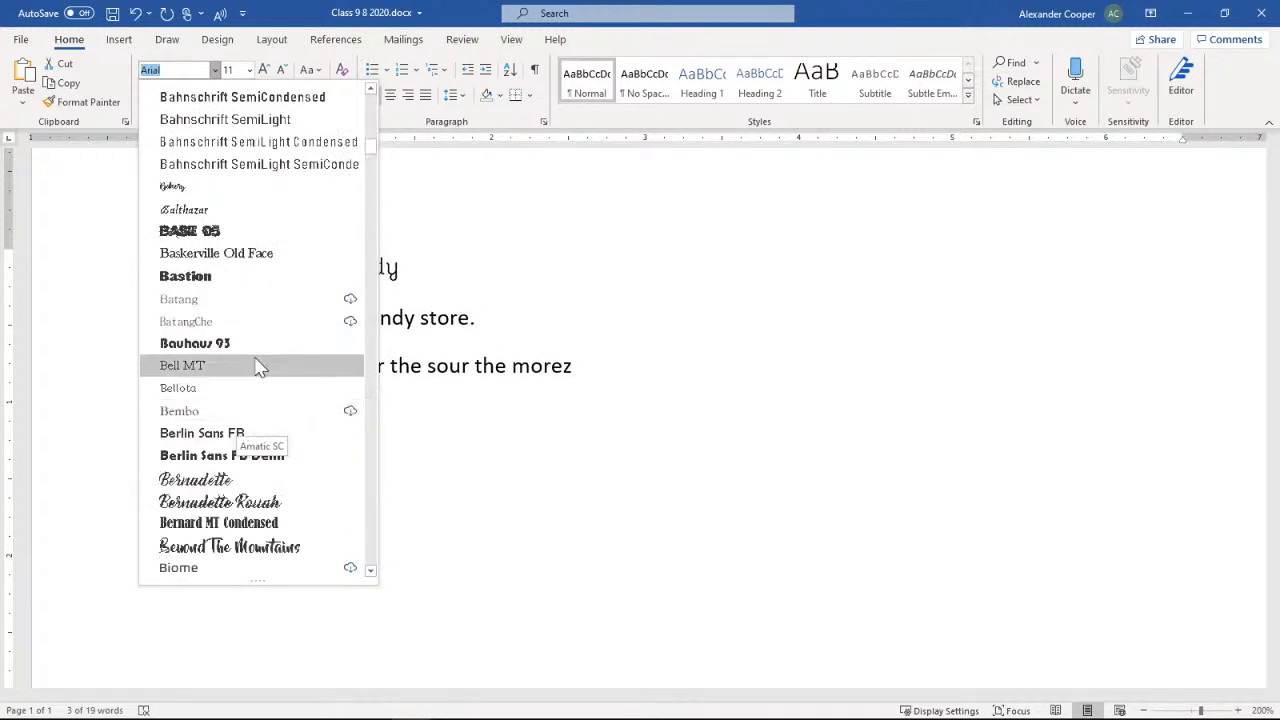
scroll(253, 392, down, 4)
scroll(250, 390, down, 2)
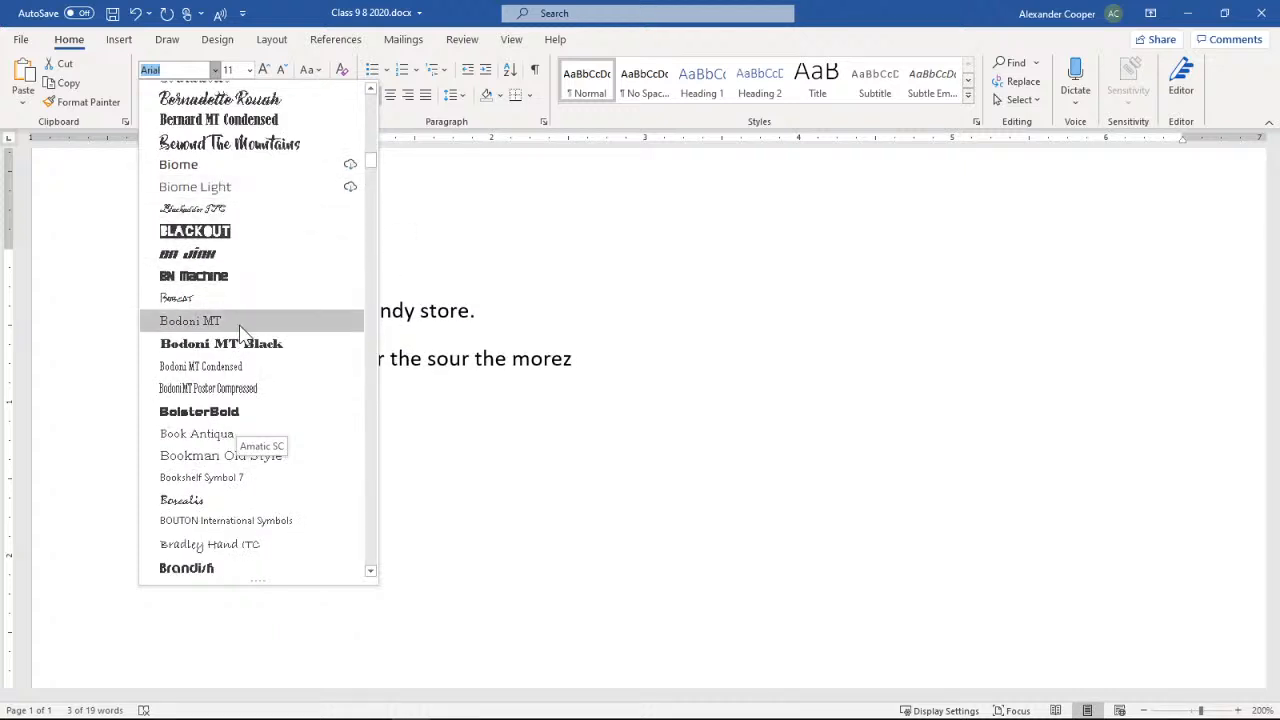
click(240, 209)
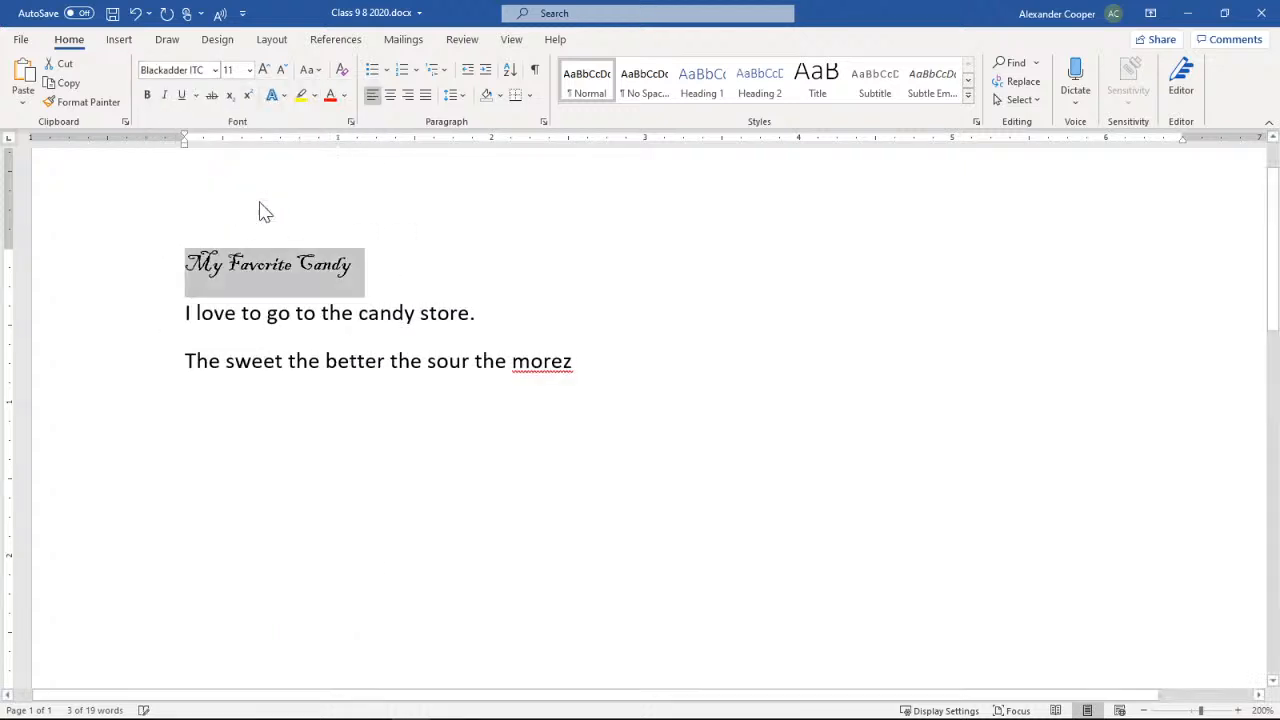
- Change the font of the title "My Favorite Candy" to Curlz MT
click(215, 70)
scroll(264, 390, down, 3)
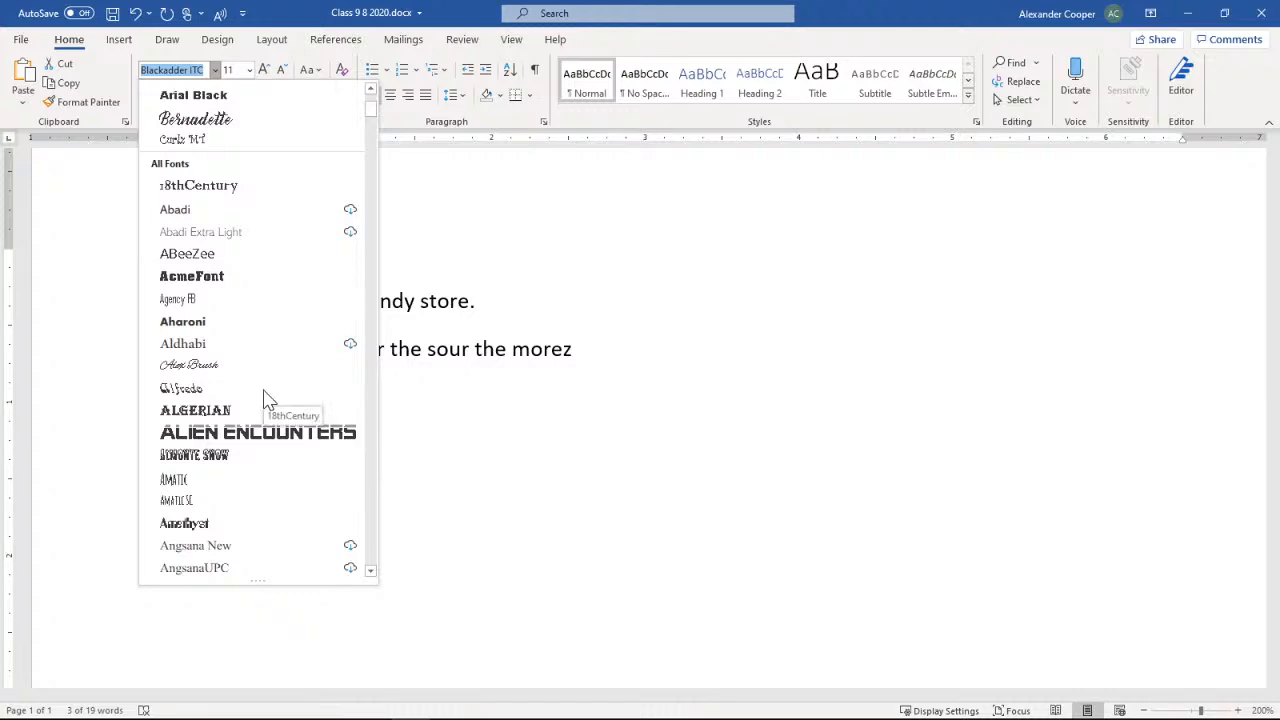
scroll(266, 400, down, 7)
scroll(266, 400, down, 15)
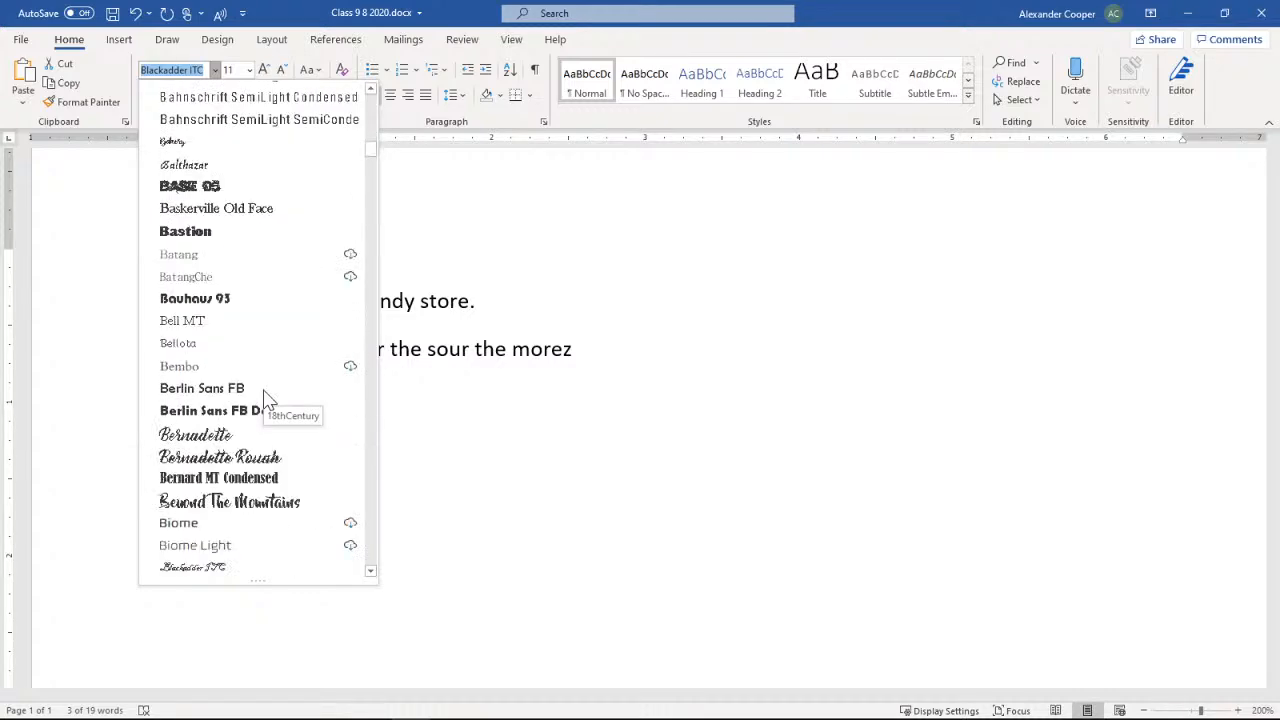
scroll(268, 400, down, 12)
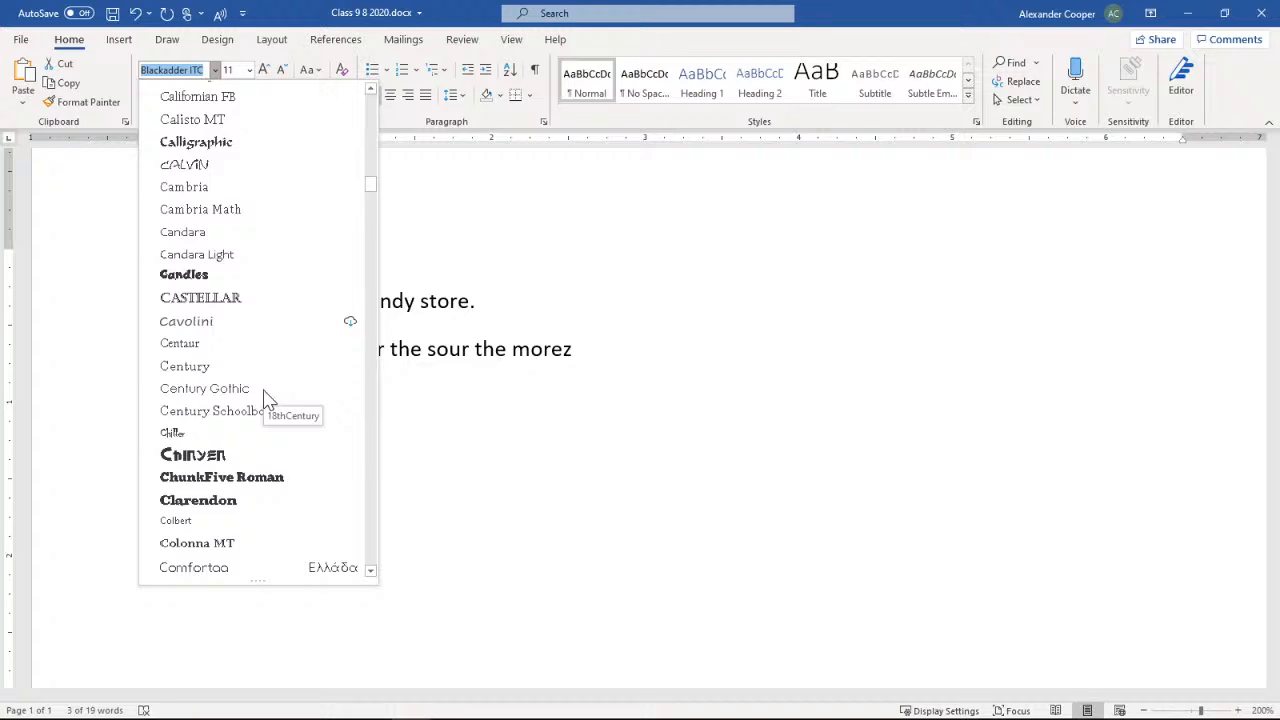
scroll(268, 400, down, 10)
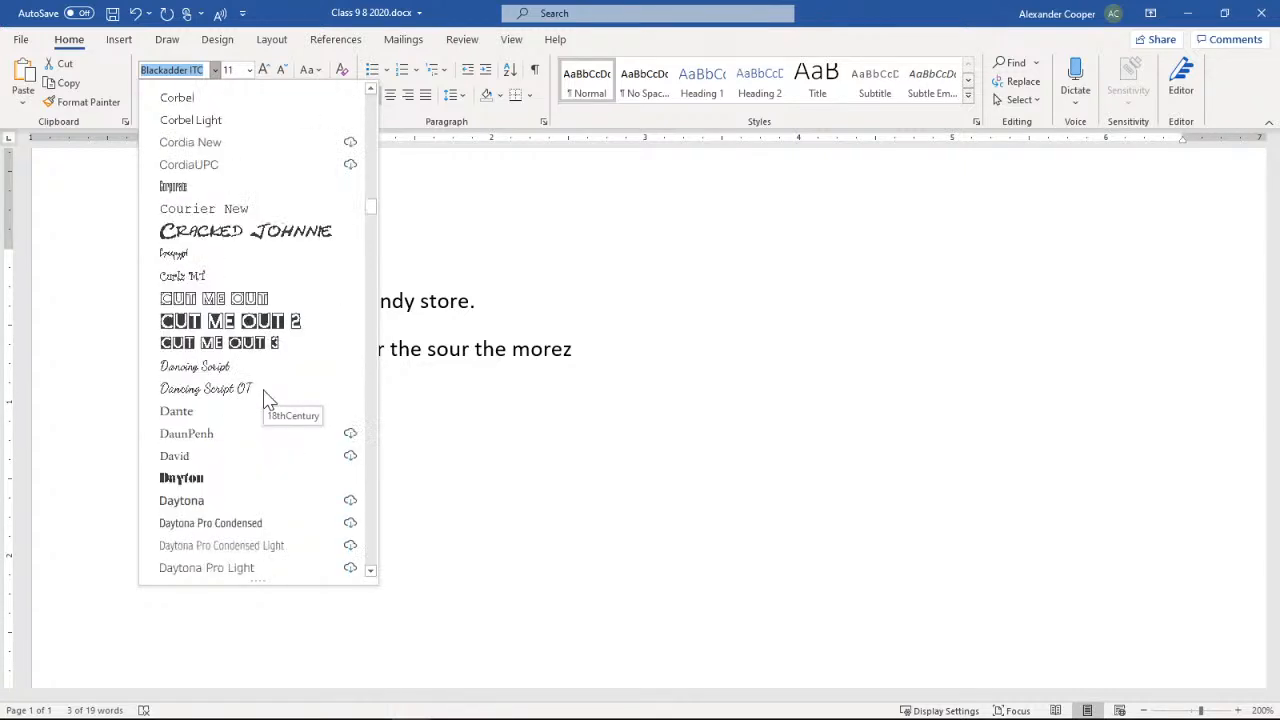
click(183, 276)
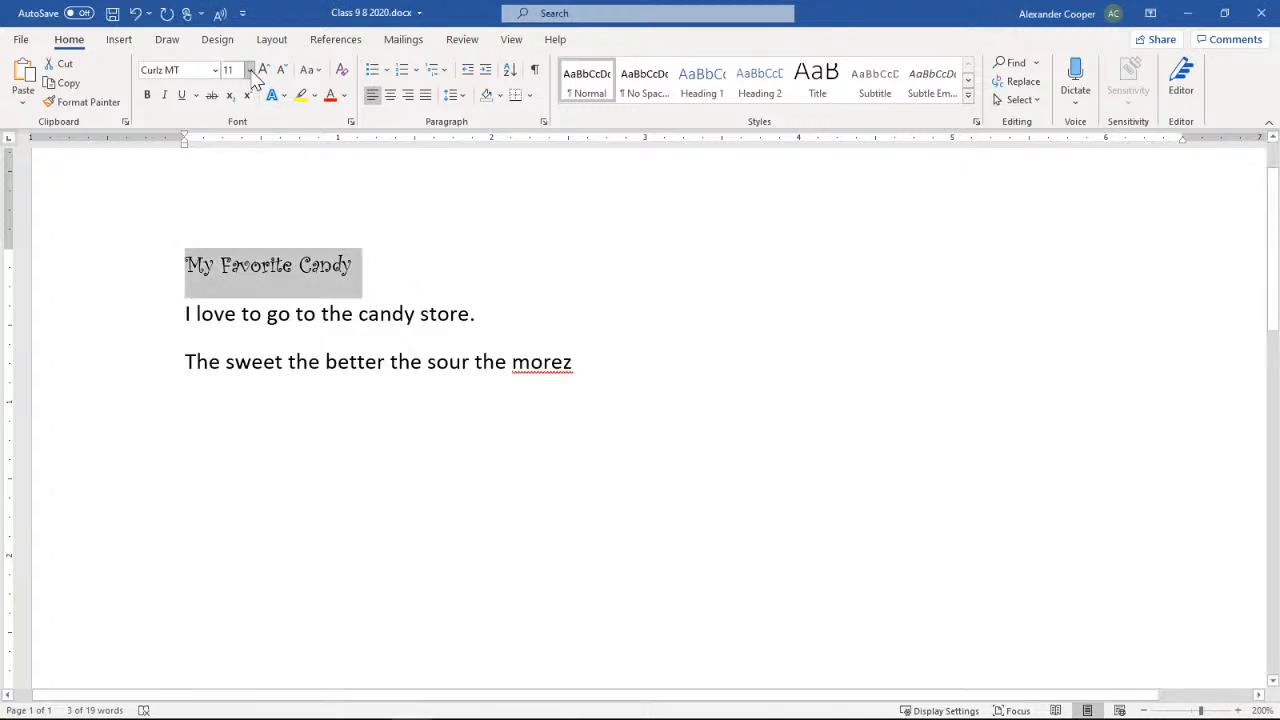
- Set the font size of the title "My Favorite Candy" to 22
click(249, 70)
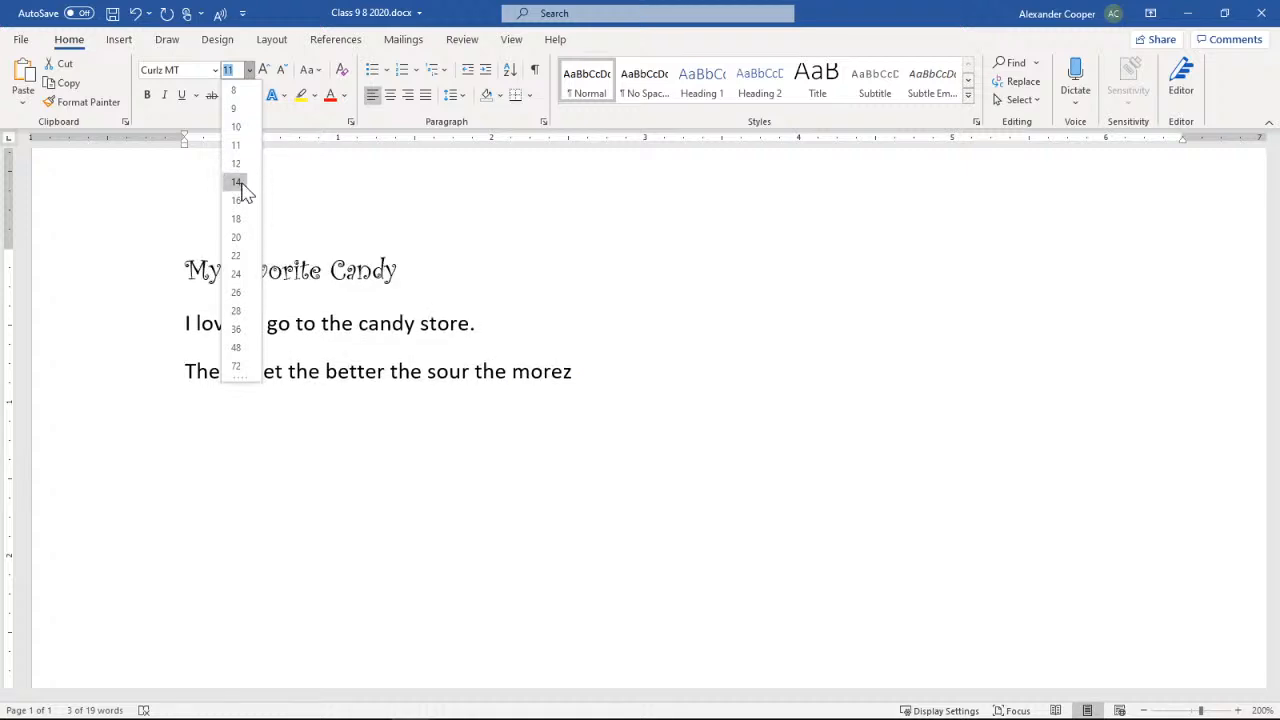
click(236, 256)
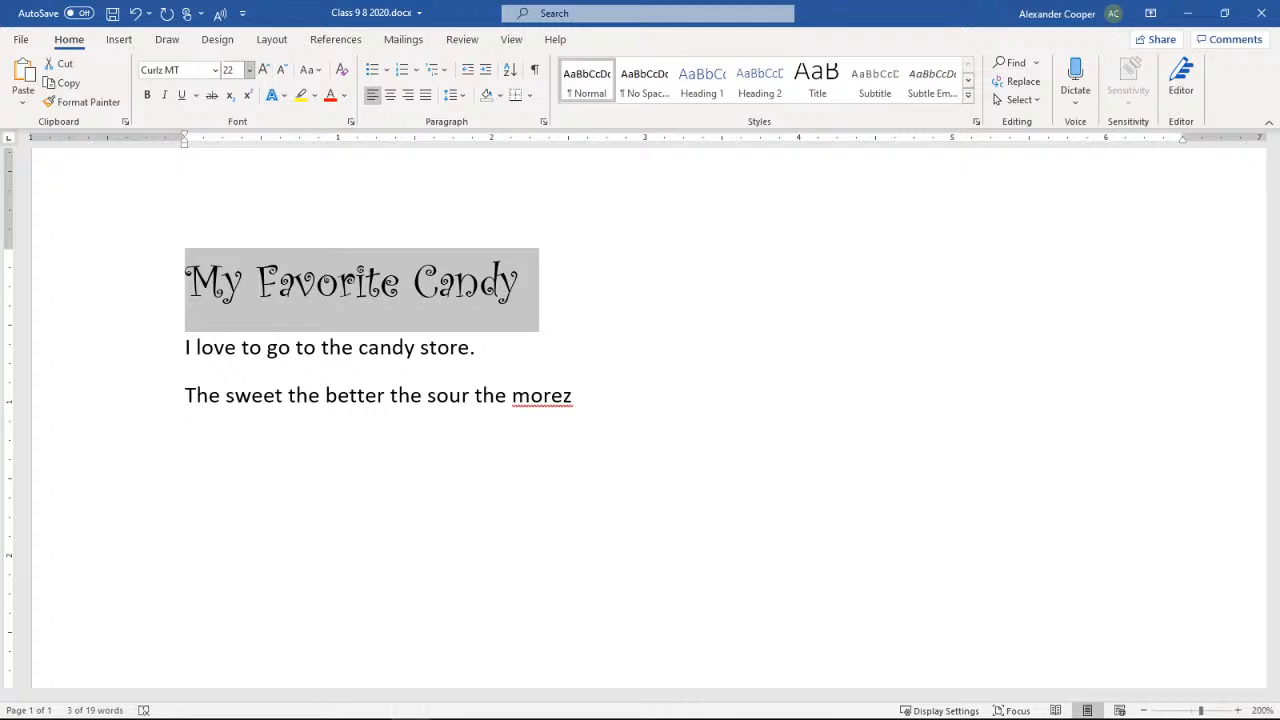
click(249, 70)
click(249, 70)
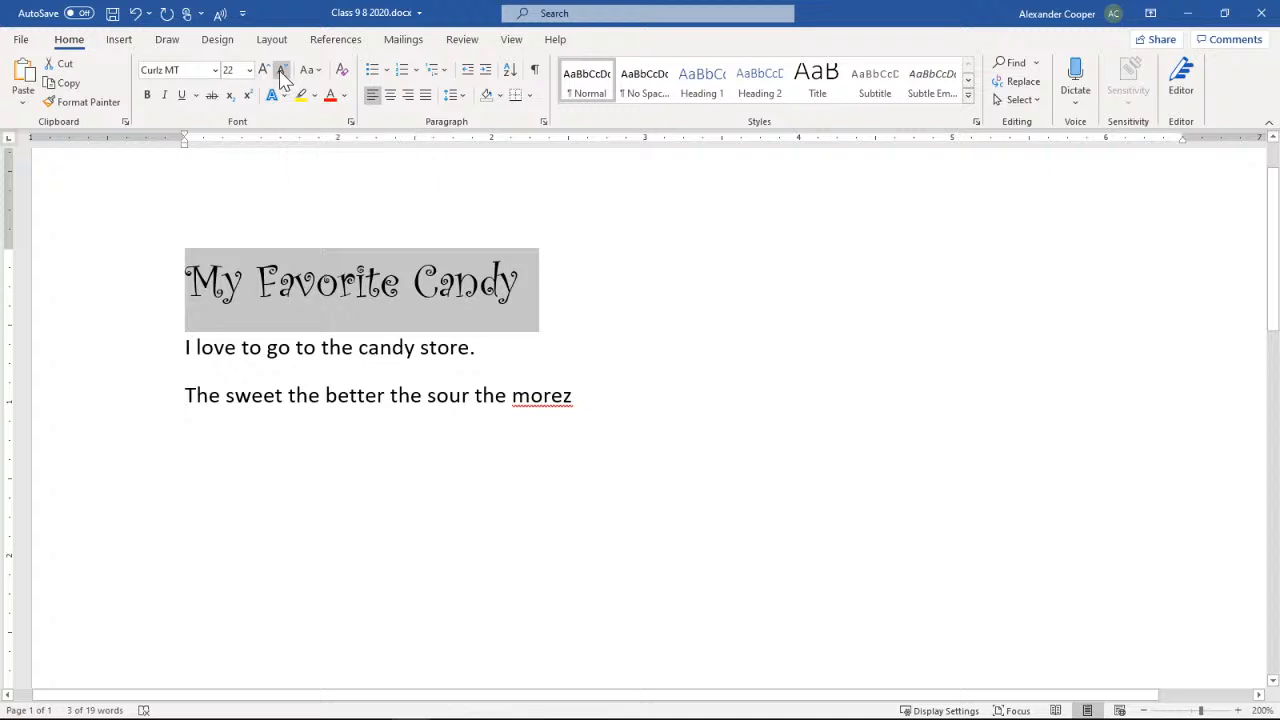
- Alternately grow the title's font one step to 24 and shrink it back to 22, several times
click(266, 74)
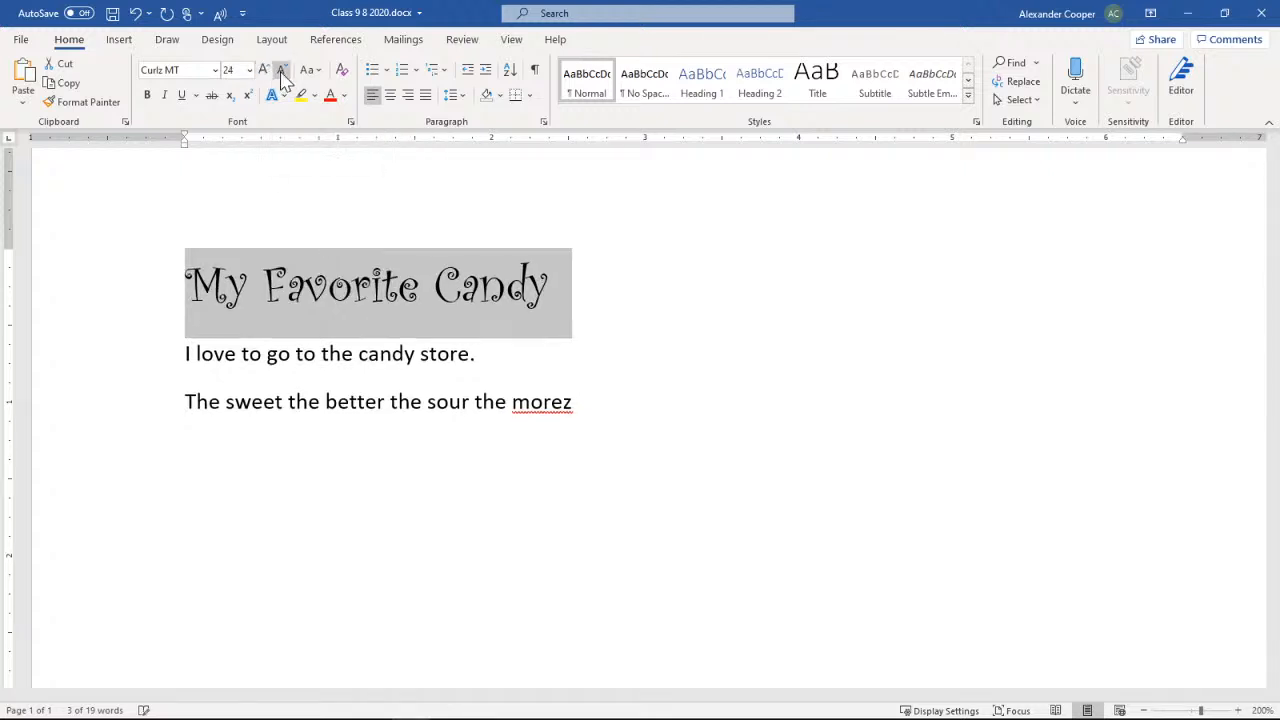
click(282, 73)
click(265, 74)
click(282, 73)
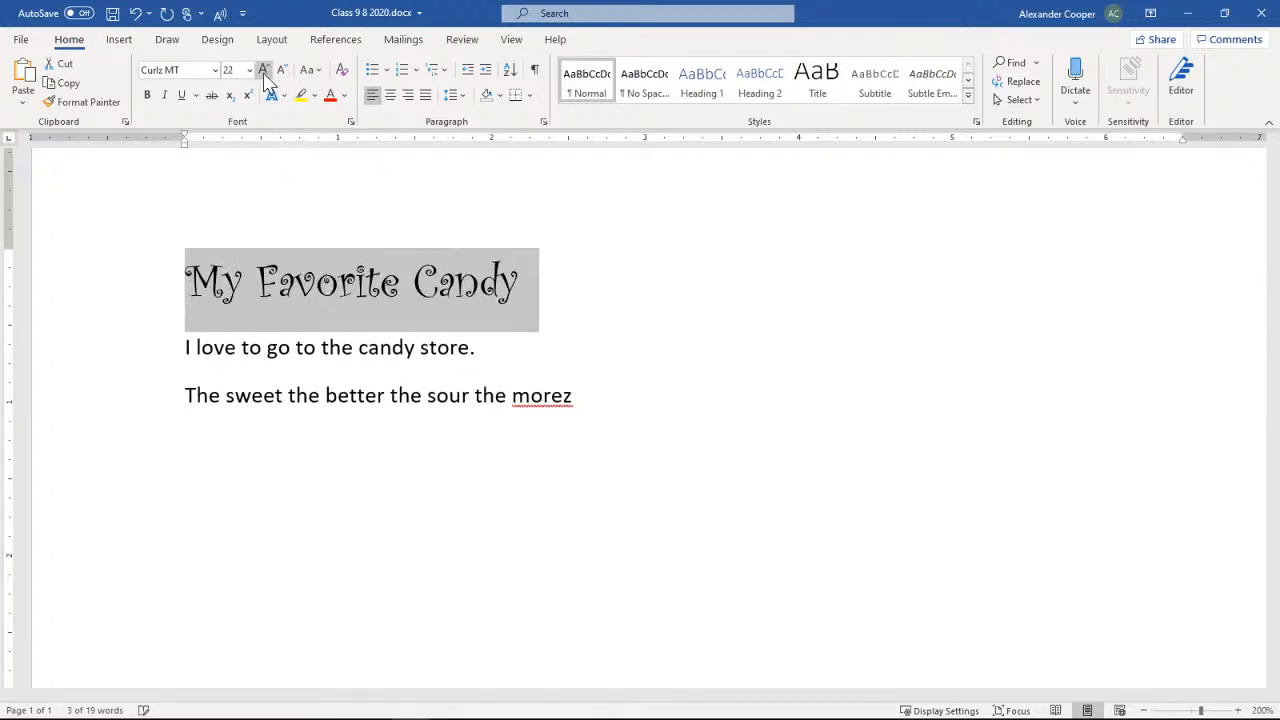
click(265, 74)
click(282, 73)
click(266, 74)
click(282, 73)
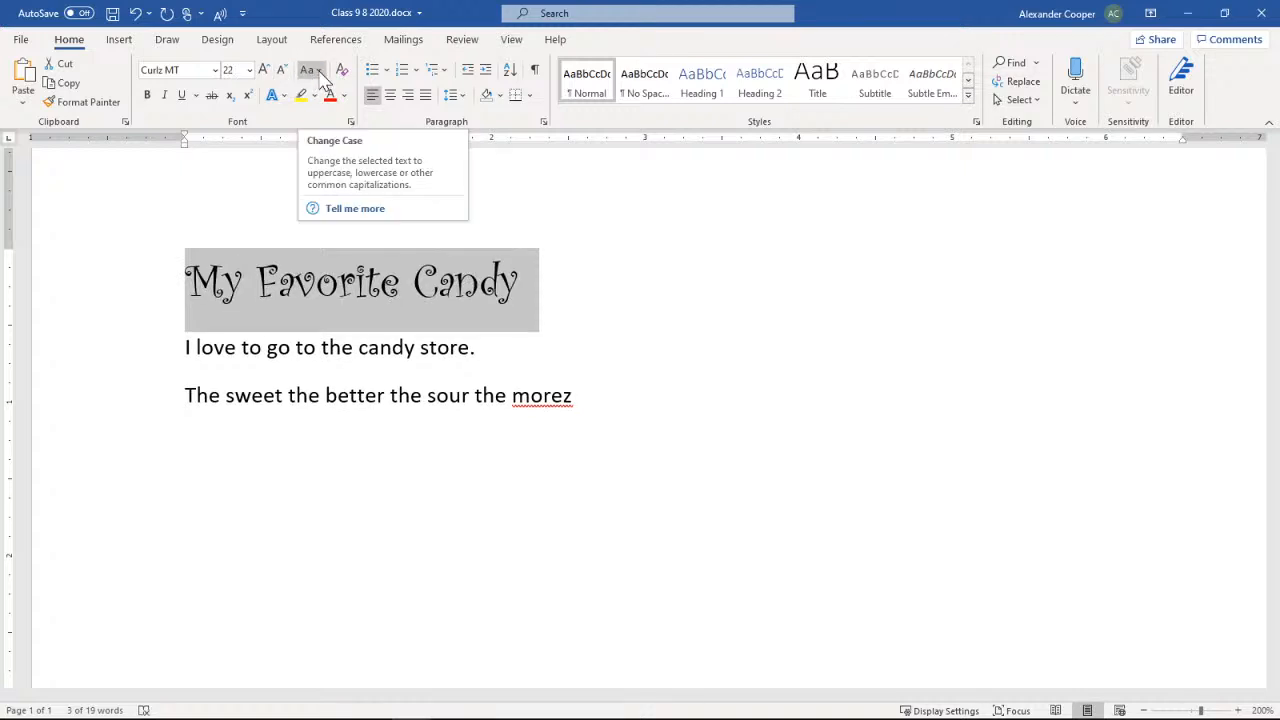
- Change the title's capitalization to Sentence case and then to lowercase
click(318, 72)
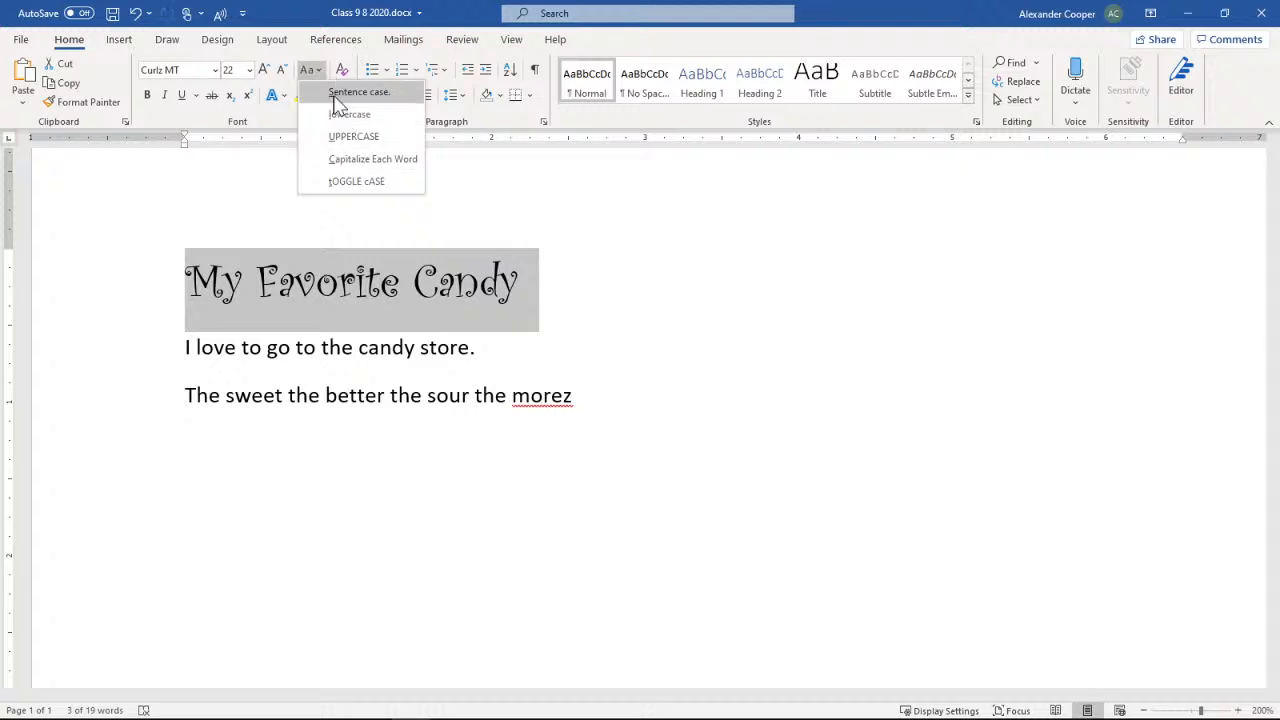
click(335, 96)
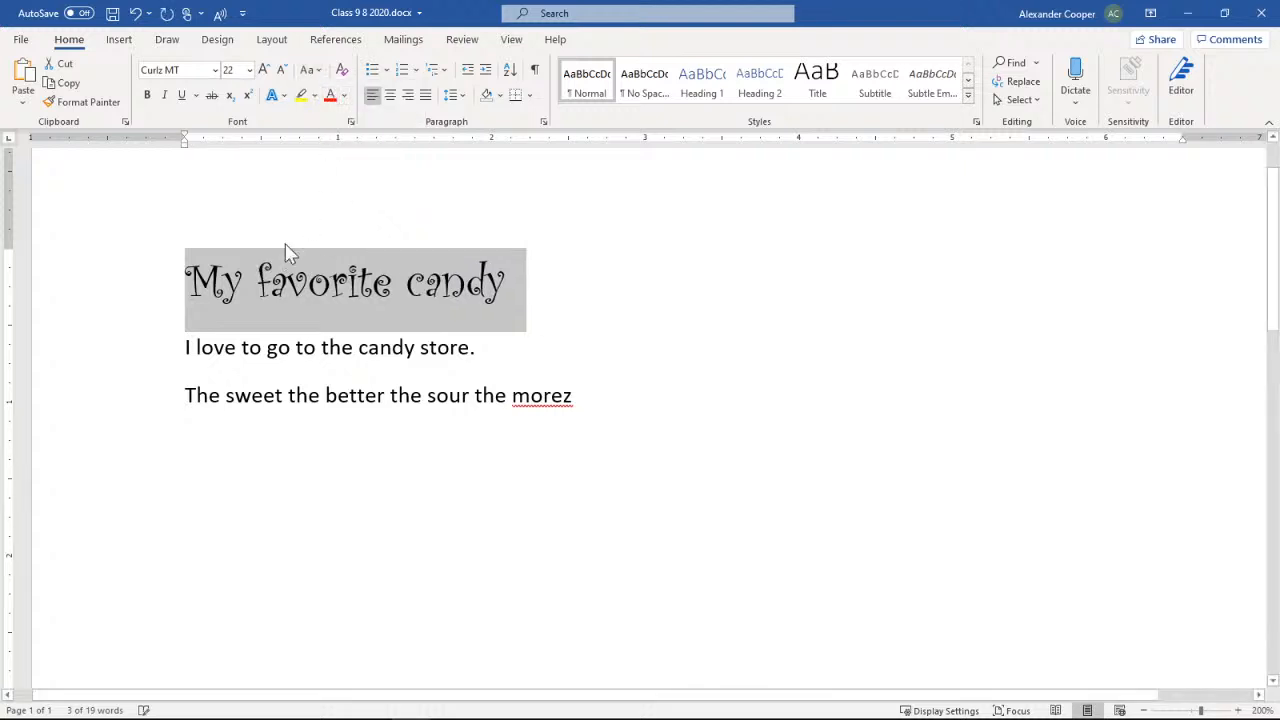
click(320, 71)
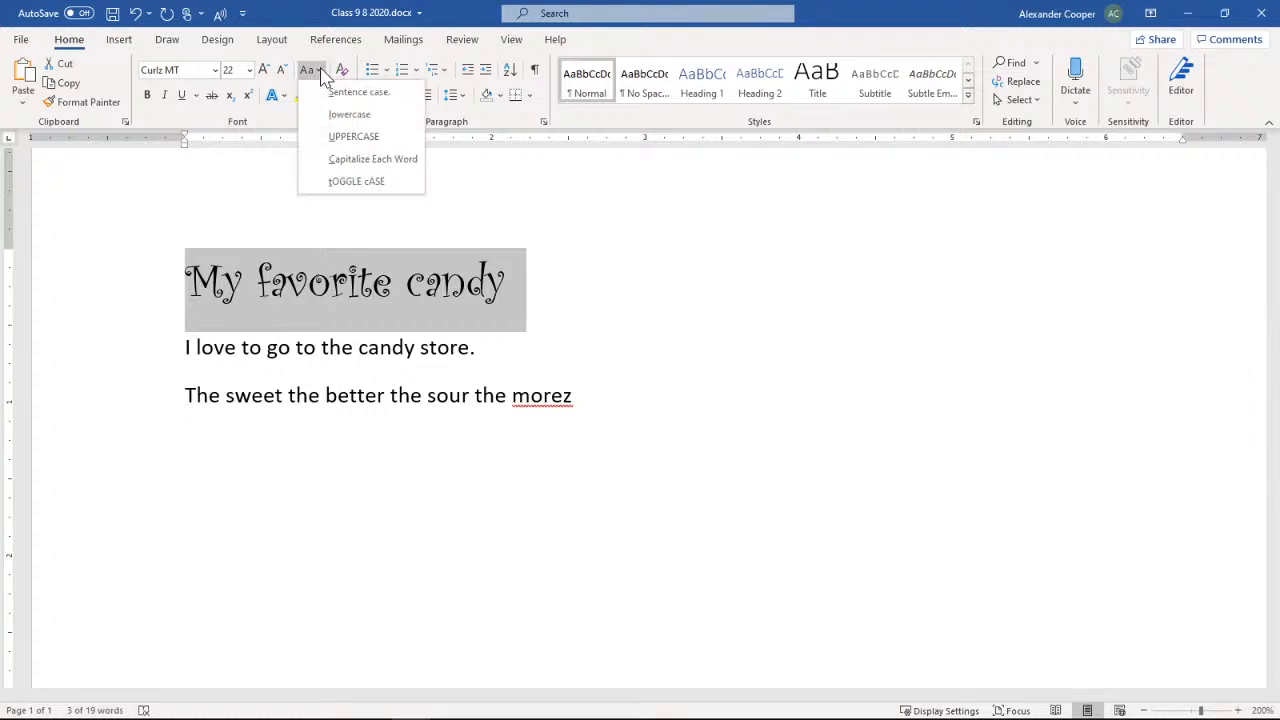
click(322, 78)
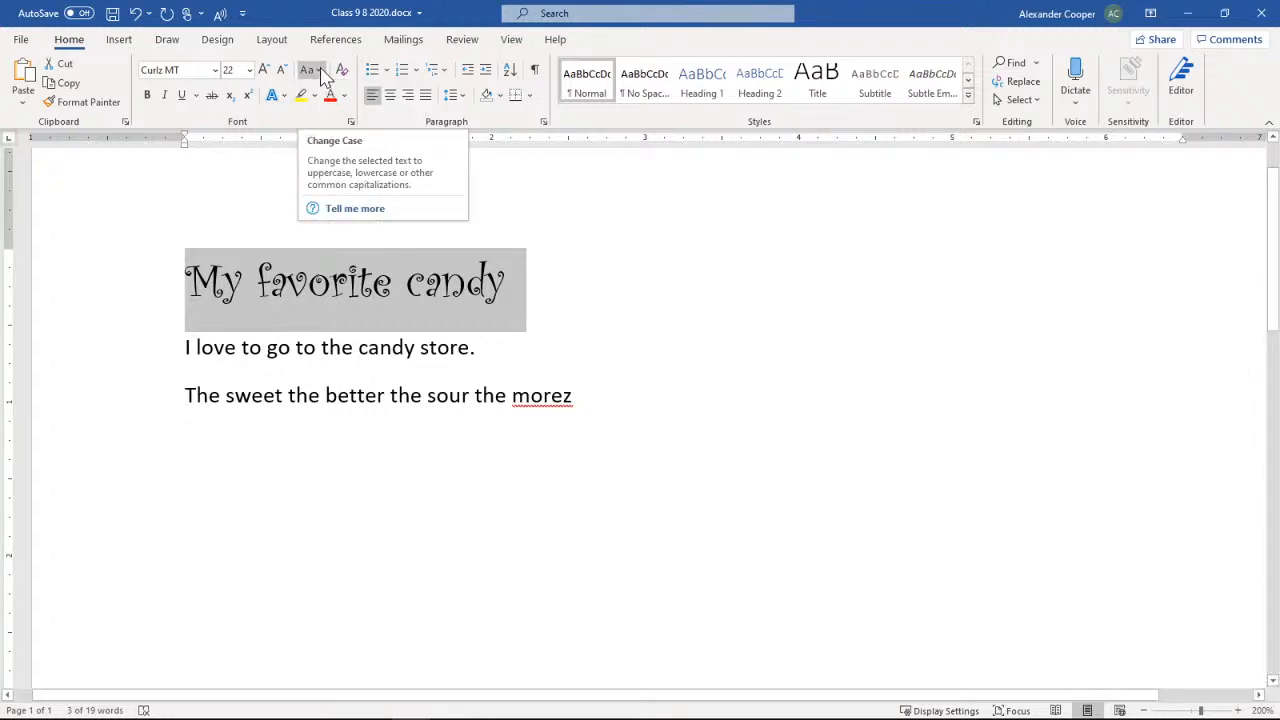
click(322, 78)
click(336, 114)
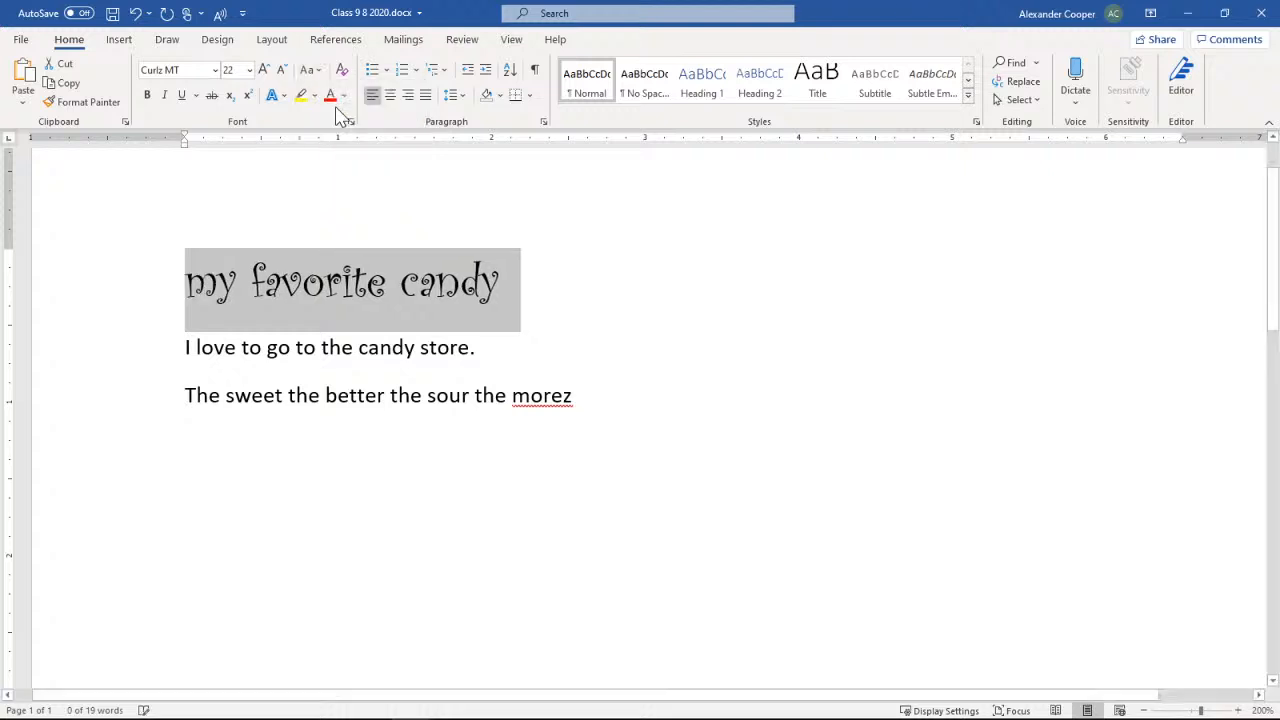
- Switch the title's capitalization to UPPERCASE and back to Capitalize Each Word, twice
click(322, 78)
click(336, 137)
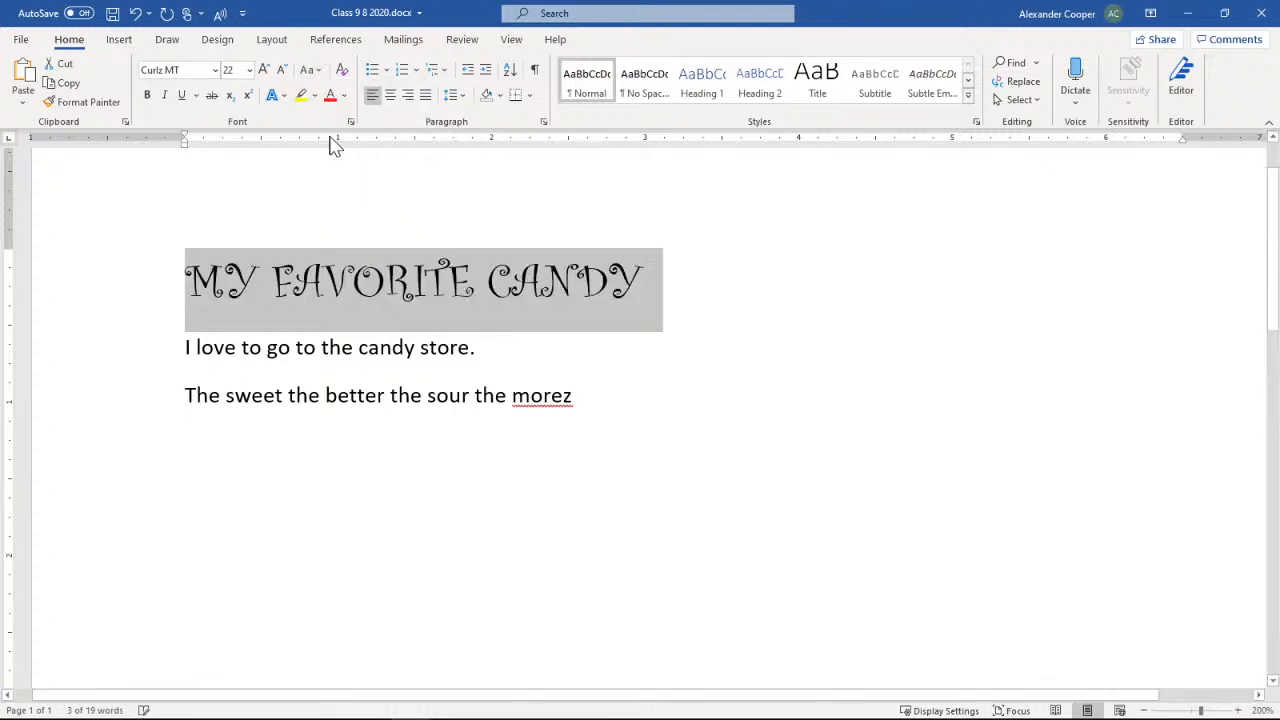
click(313, 78)
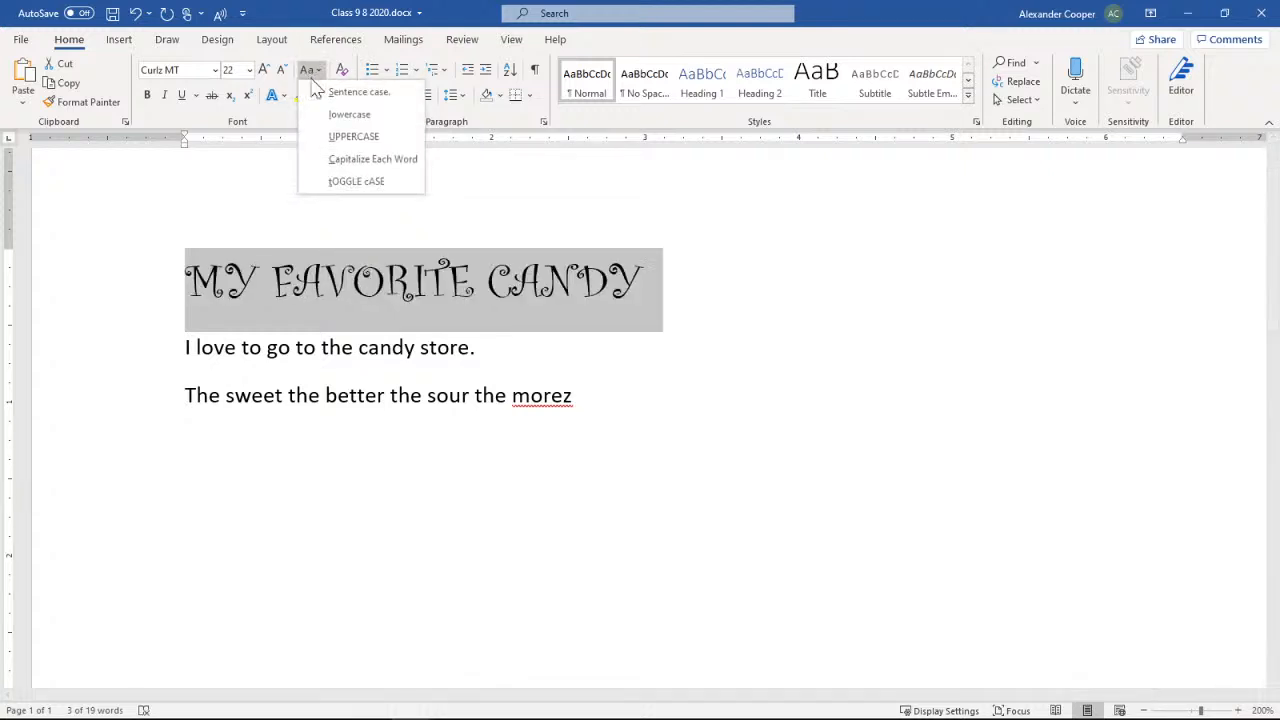
click(352, 161)
click(309, 70)
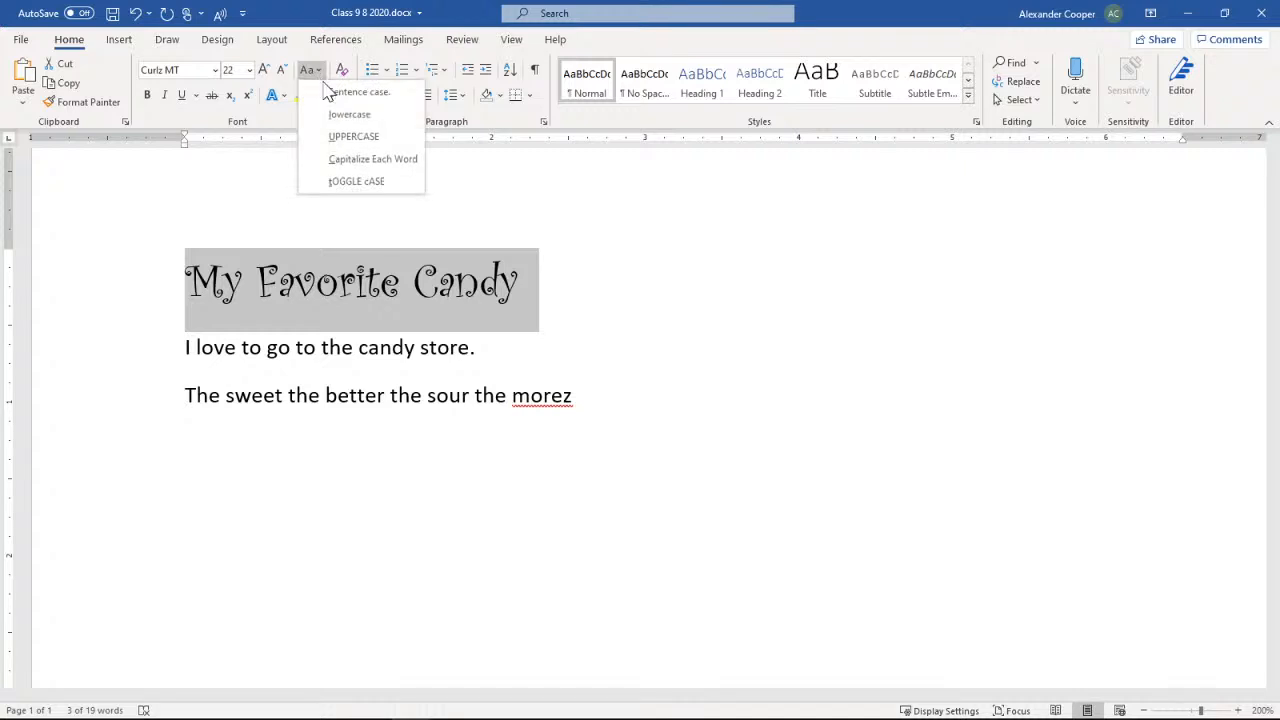
click(350, 137)
click(309, 70)
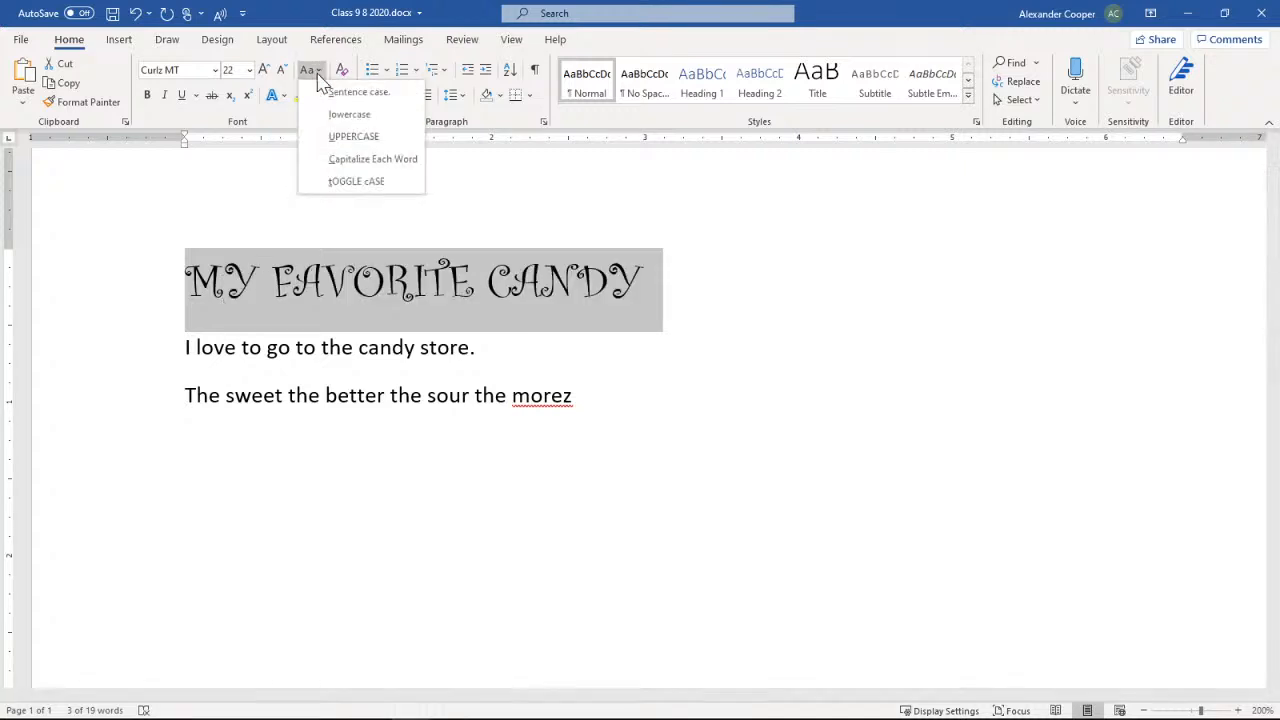
click(351, 165)
- Apply tOGGLE cASE to the title and return it to Capitalize Each Word
click(309, 72)
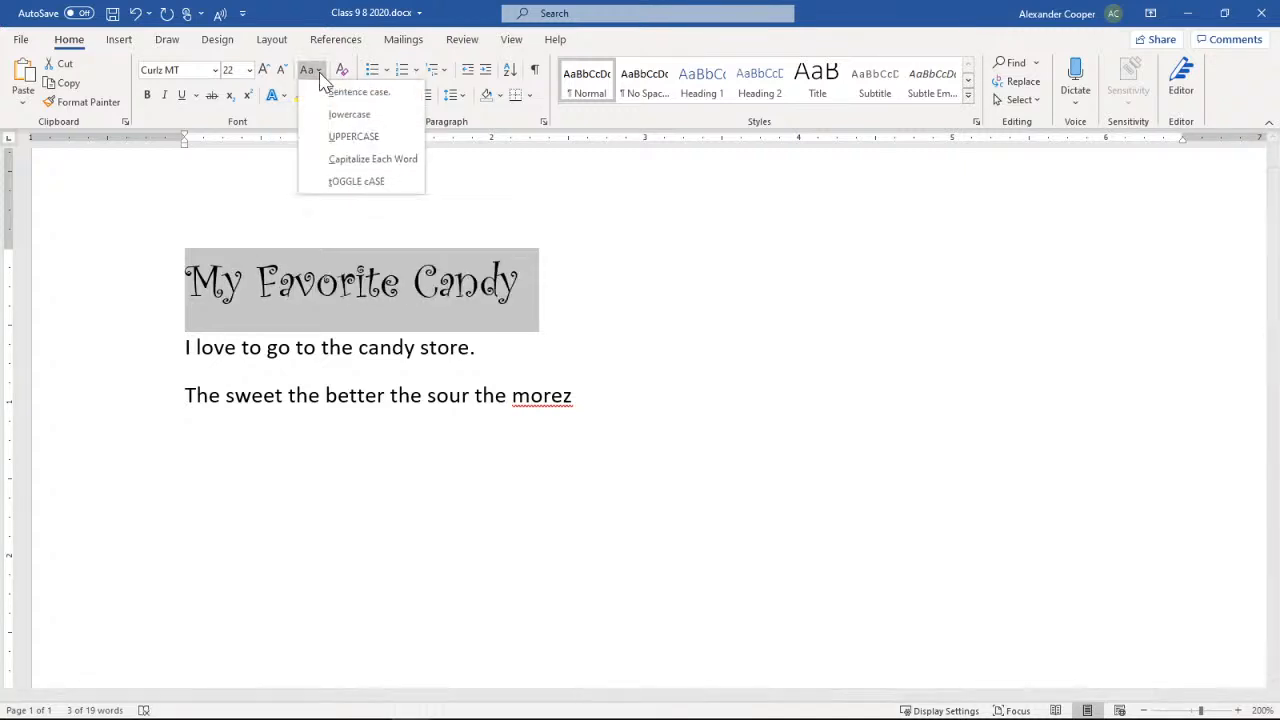
click(340, 183)
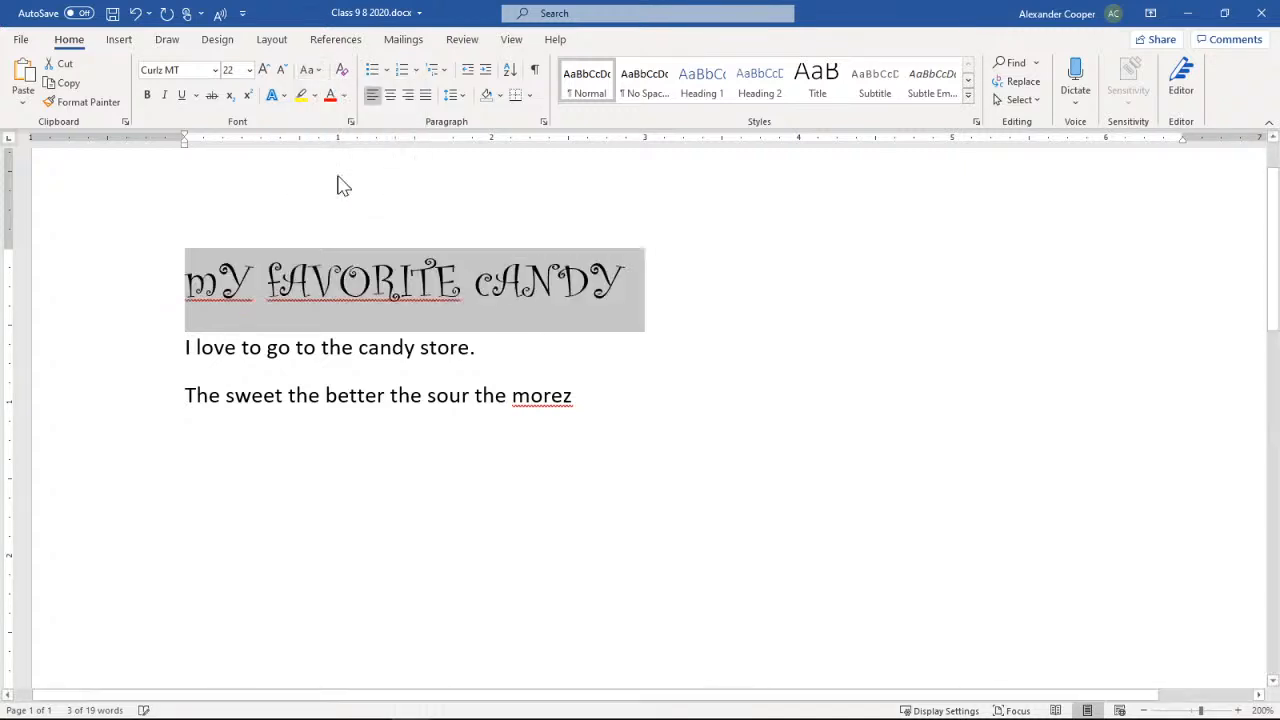
click(310, 70)
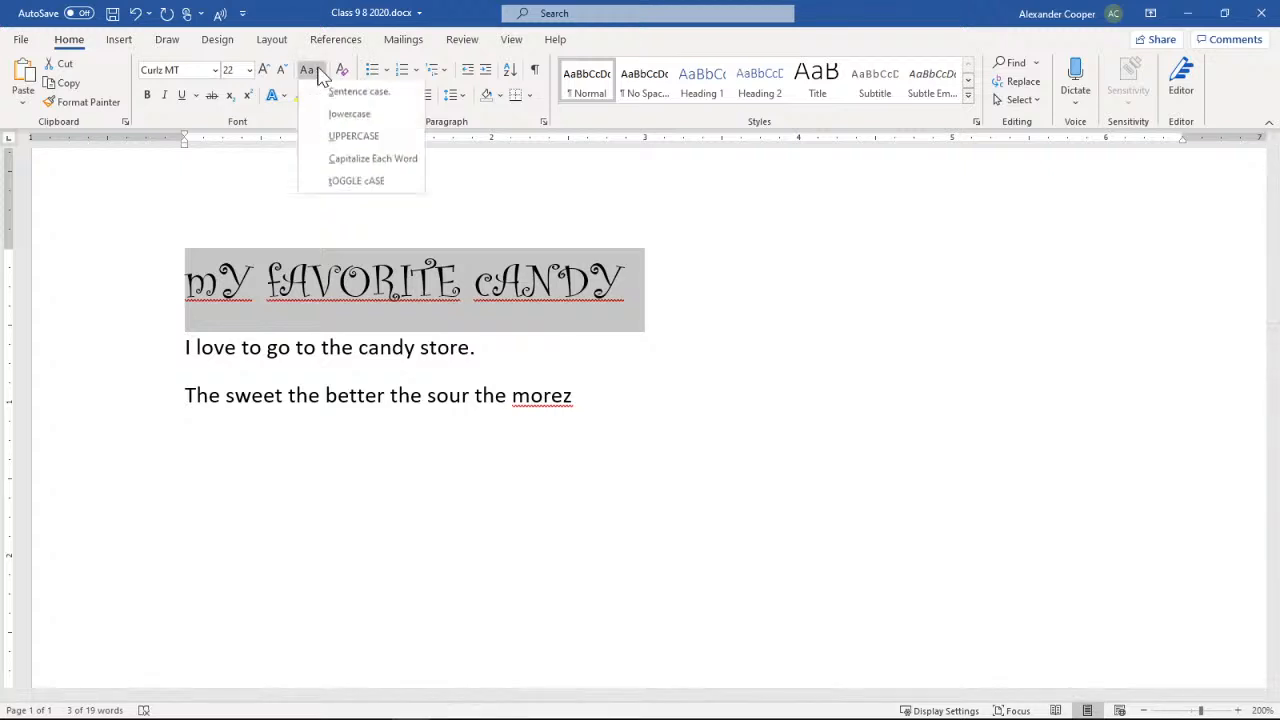
click(336, 165)
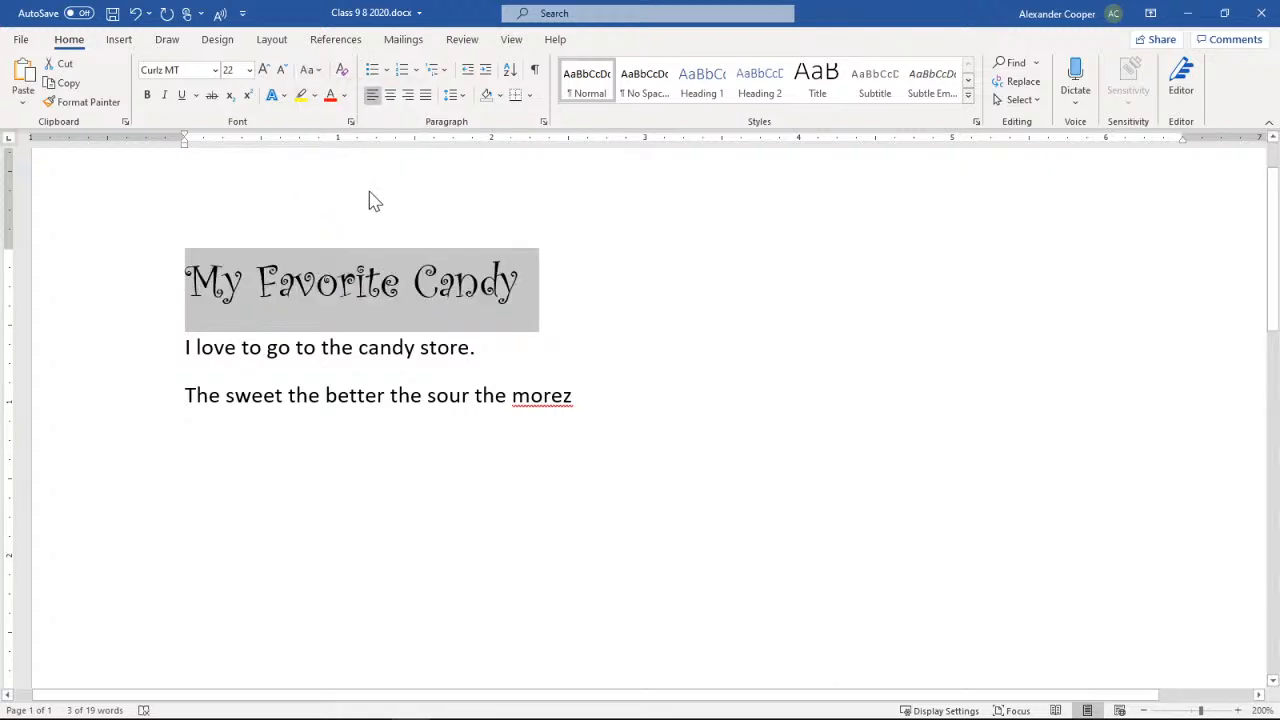
click(310, 70)
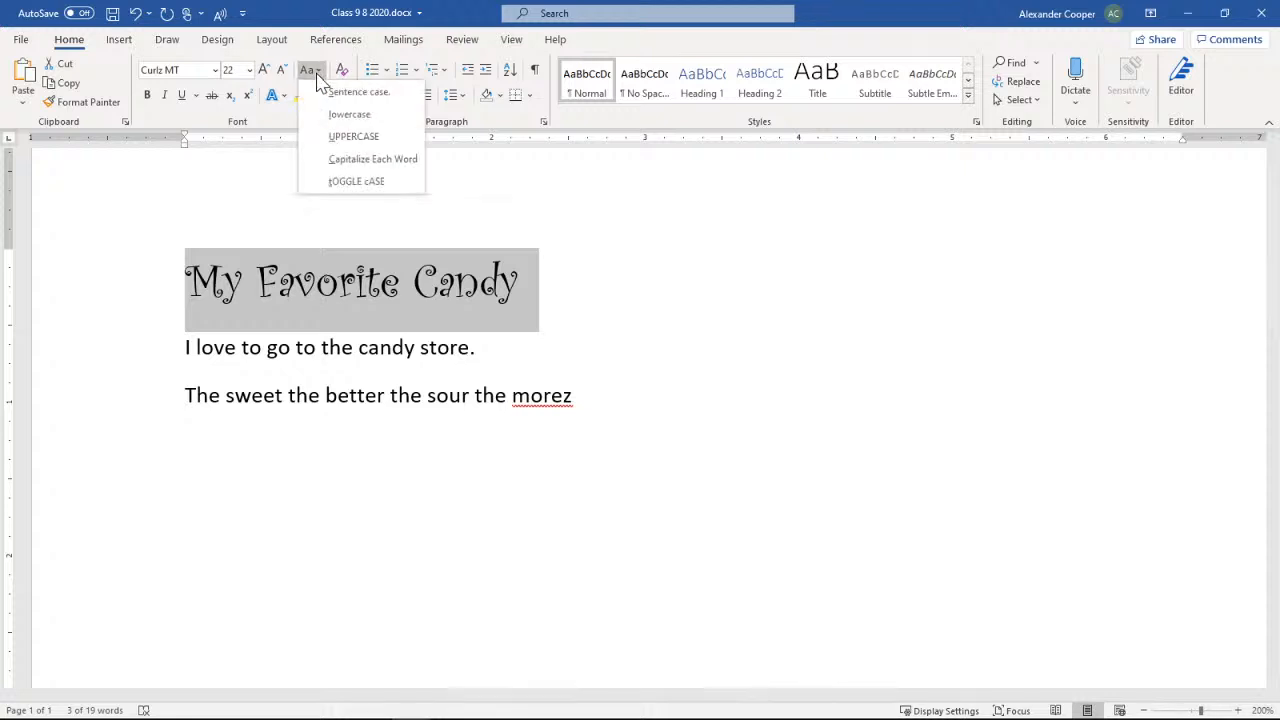
click(310, 70)
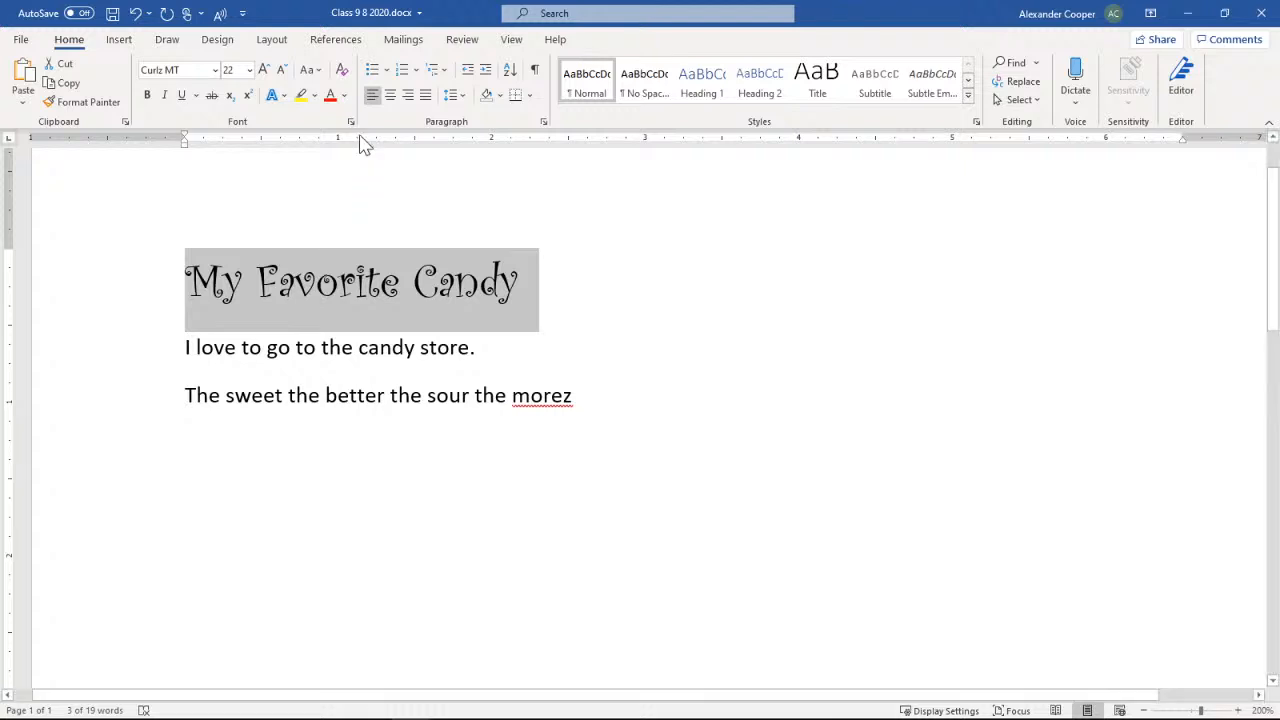
- Clear all formatting from the title, undo the clearing, and look at the list of undoable actions
click(343, 72)
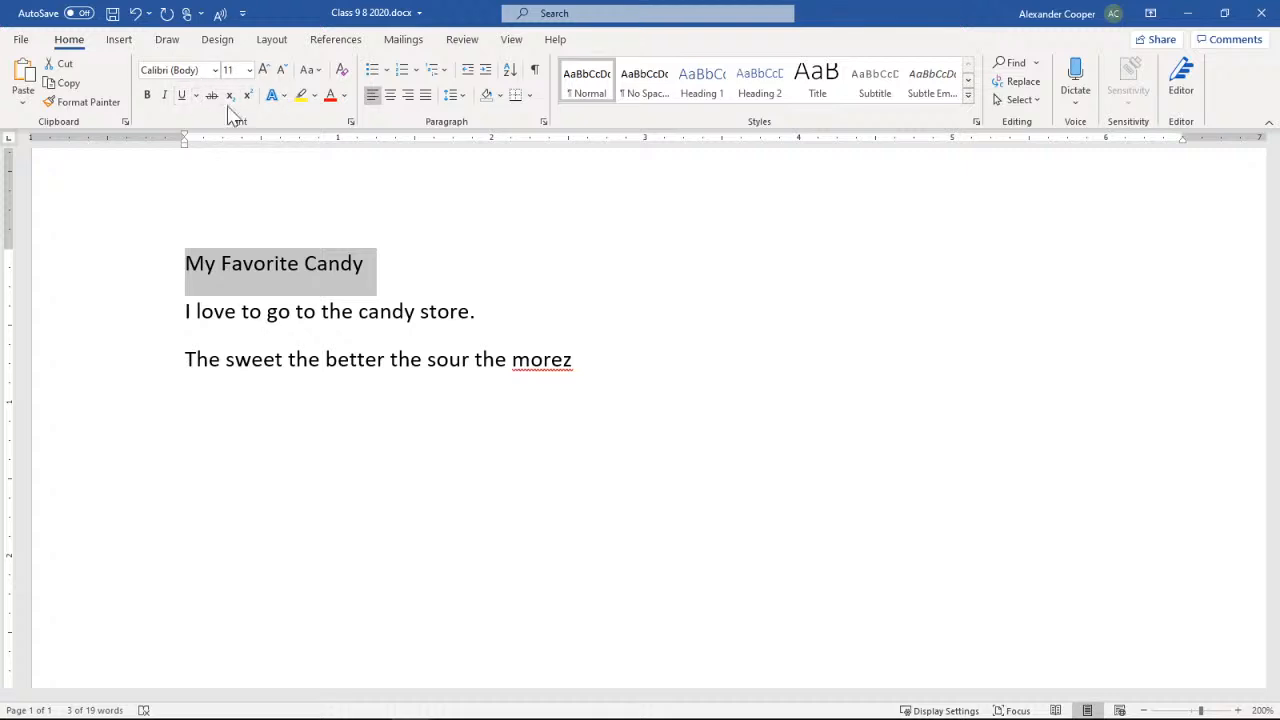
click(136, 15)
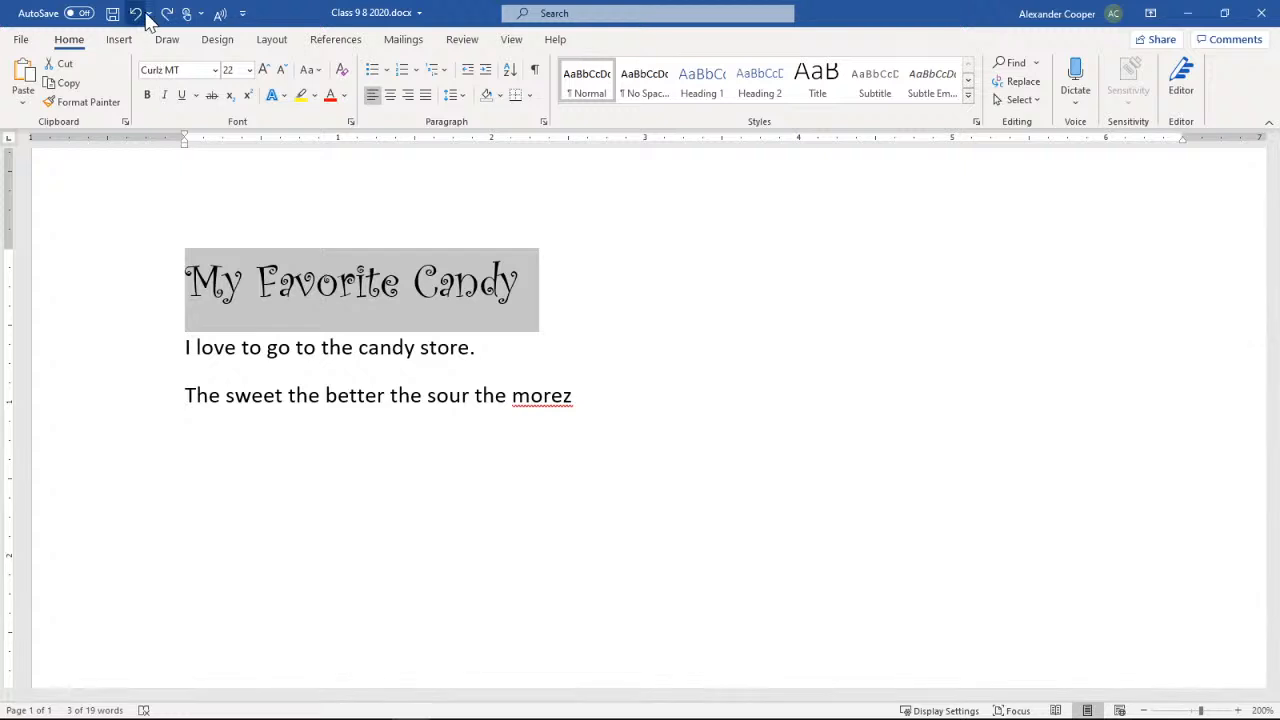
click(148, 14)
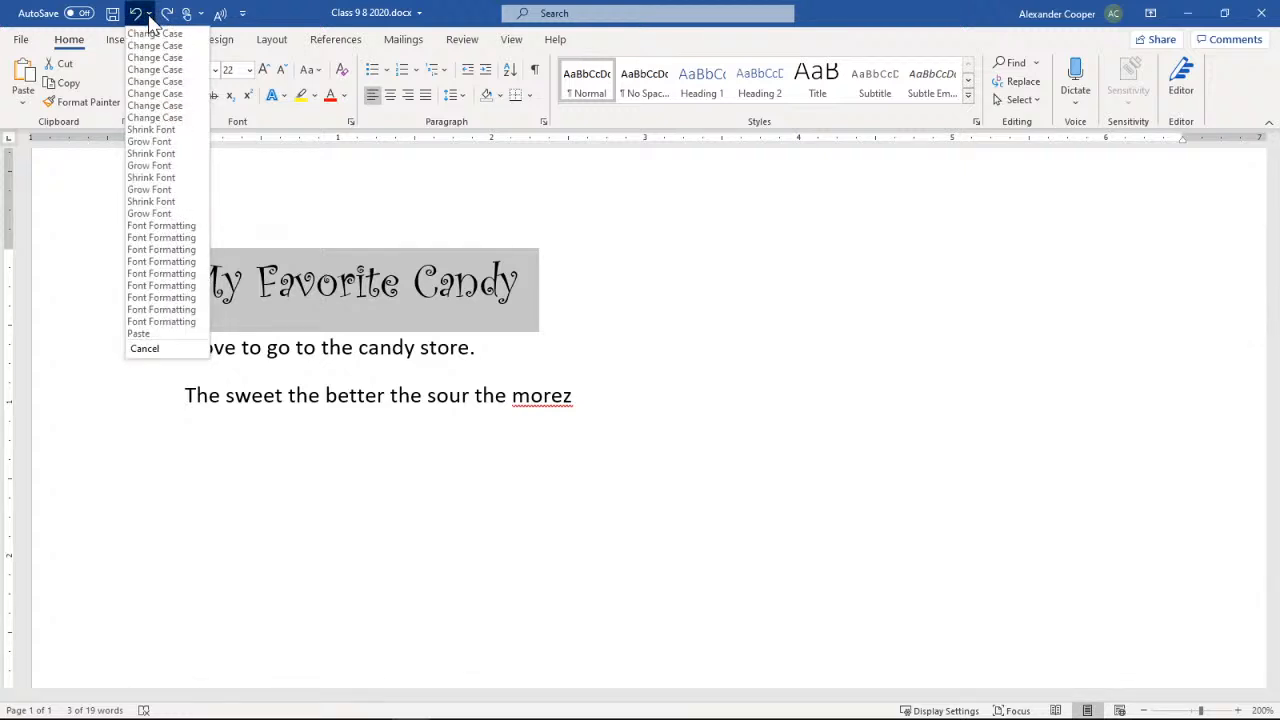
click(148, 14)
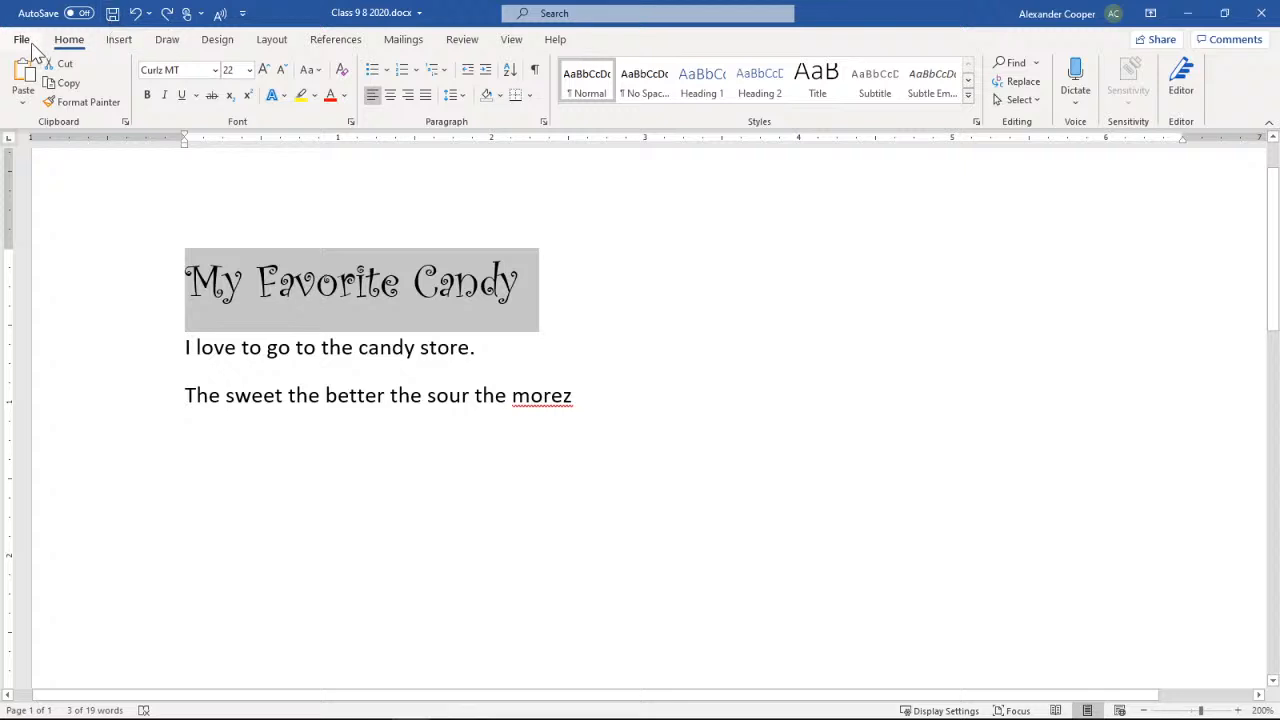
- Save the document and make the title "My Favorite Candy" bold
click(112, 13)
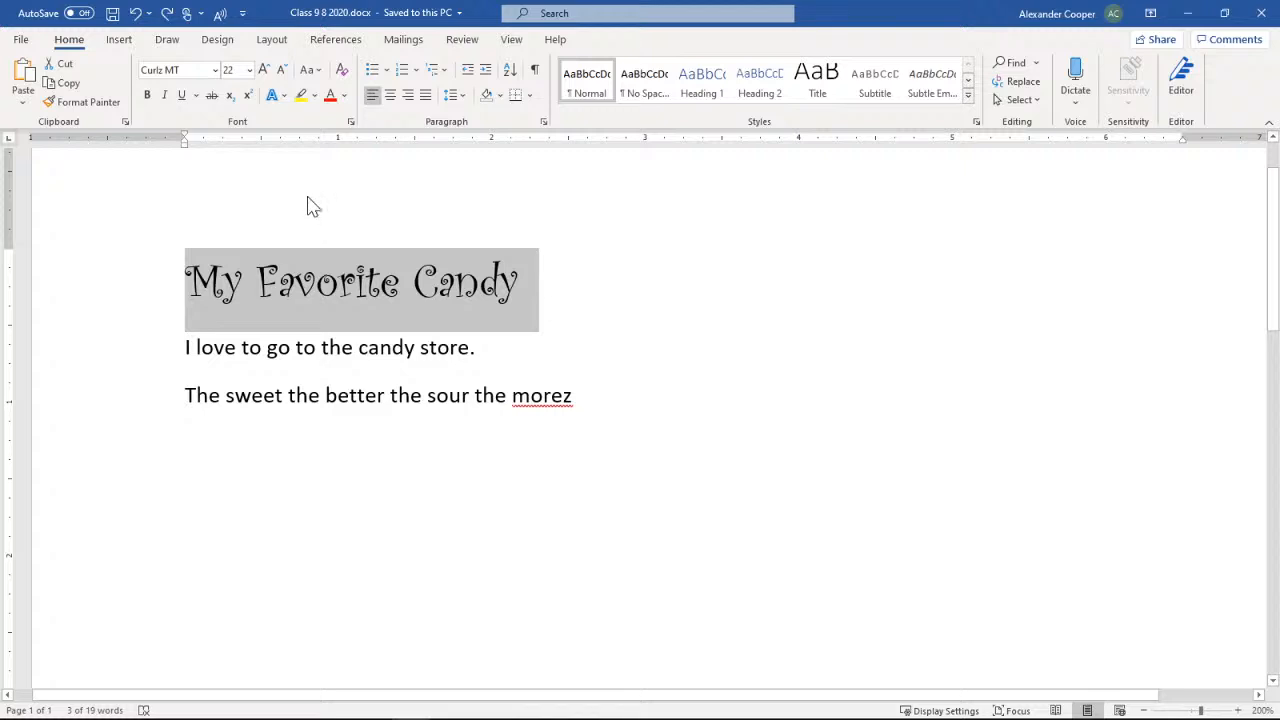
click(149, 99)
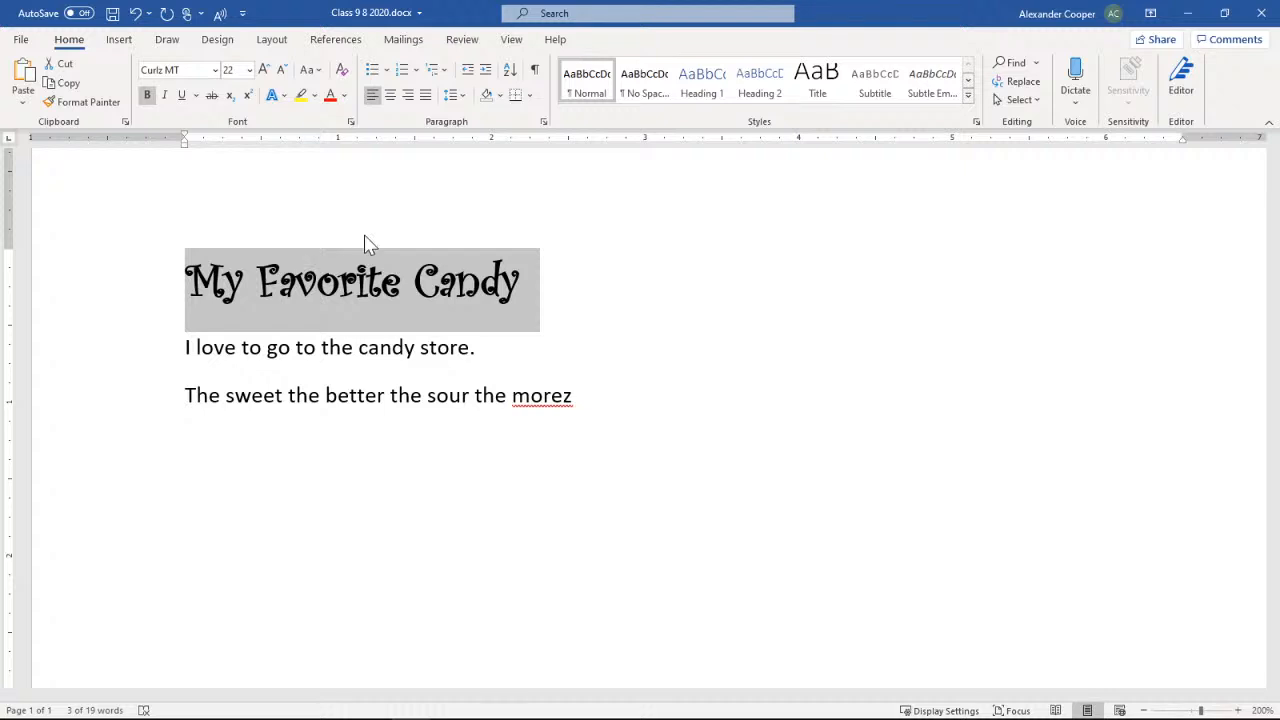
- Preview other fonts such as X-Files and Arial Black on the title without applying one
click(214, 72)
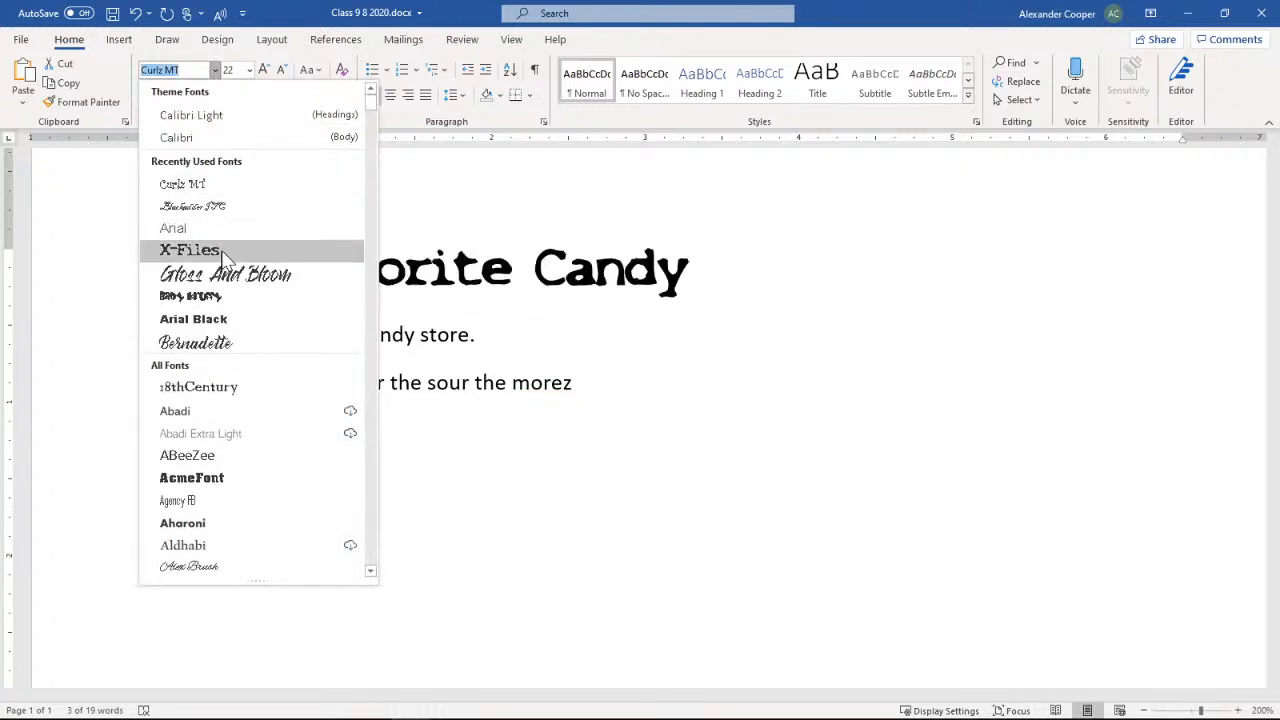
scroll(263, 320, down, 8)
scroll(263, 320, down, 4)
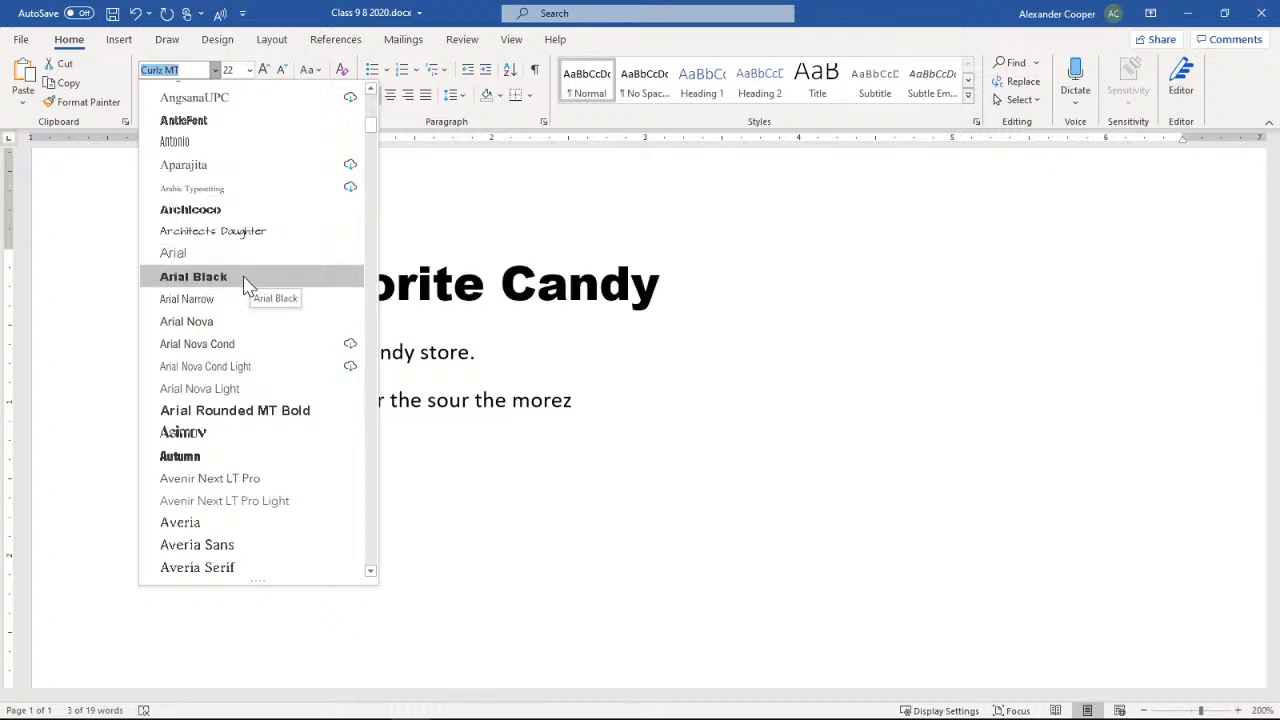
click(304, 5)
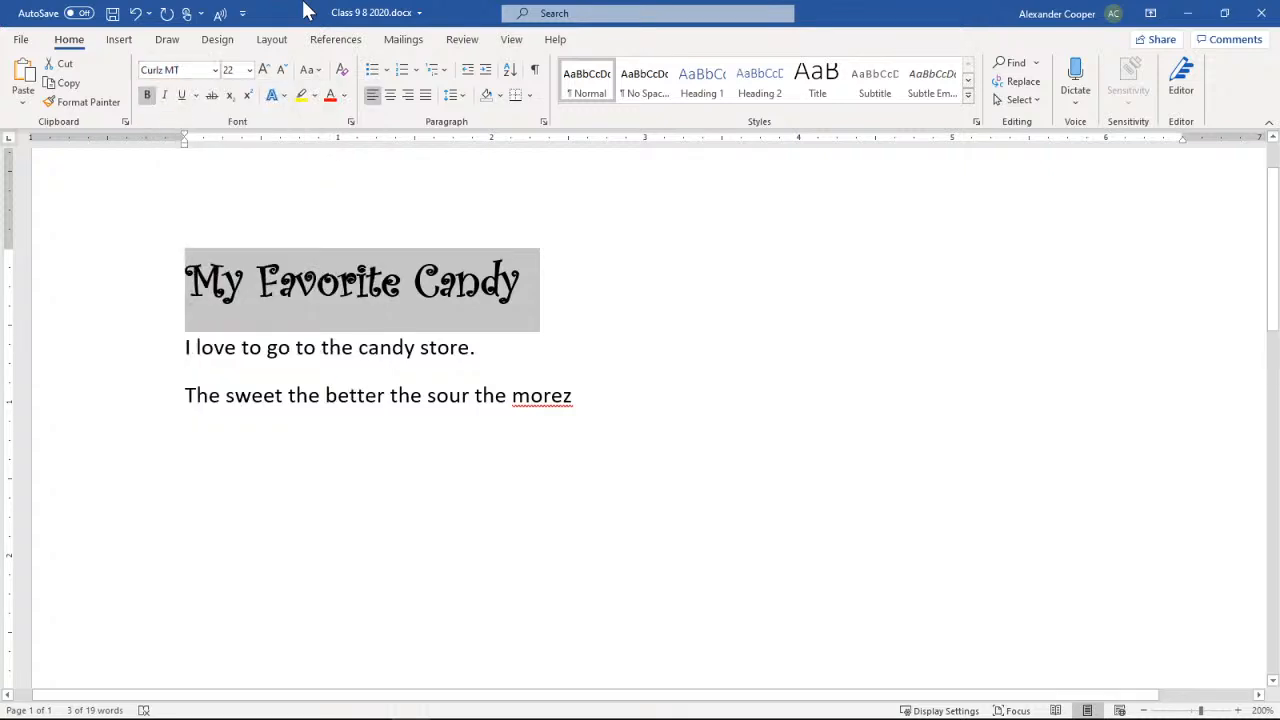
- Turn italics on and off for the title twice
click(166, 96)
click(166, 96)
click(166, 96)
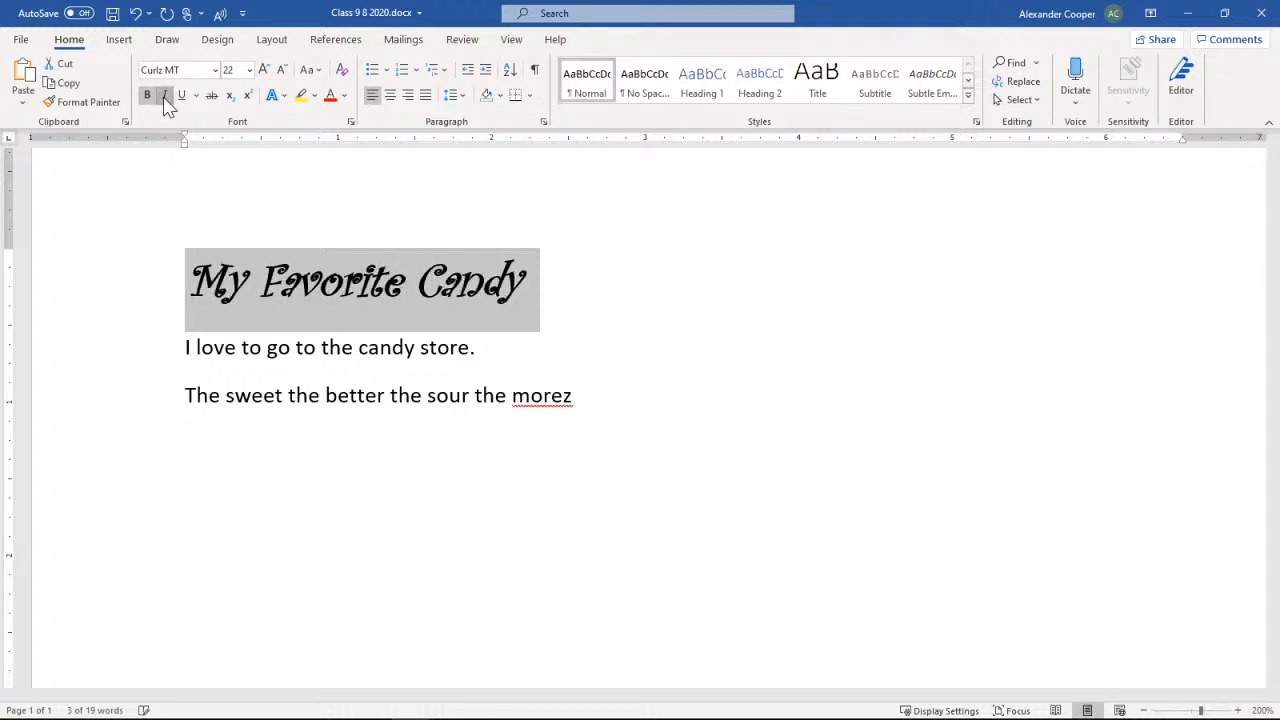
click(166, 96)
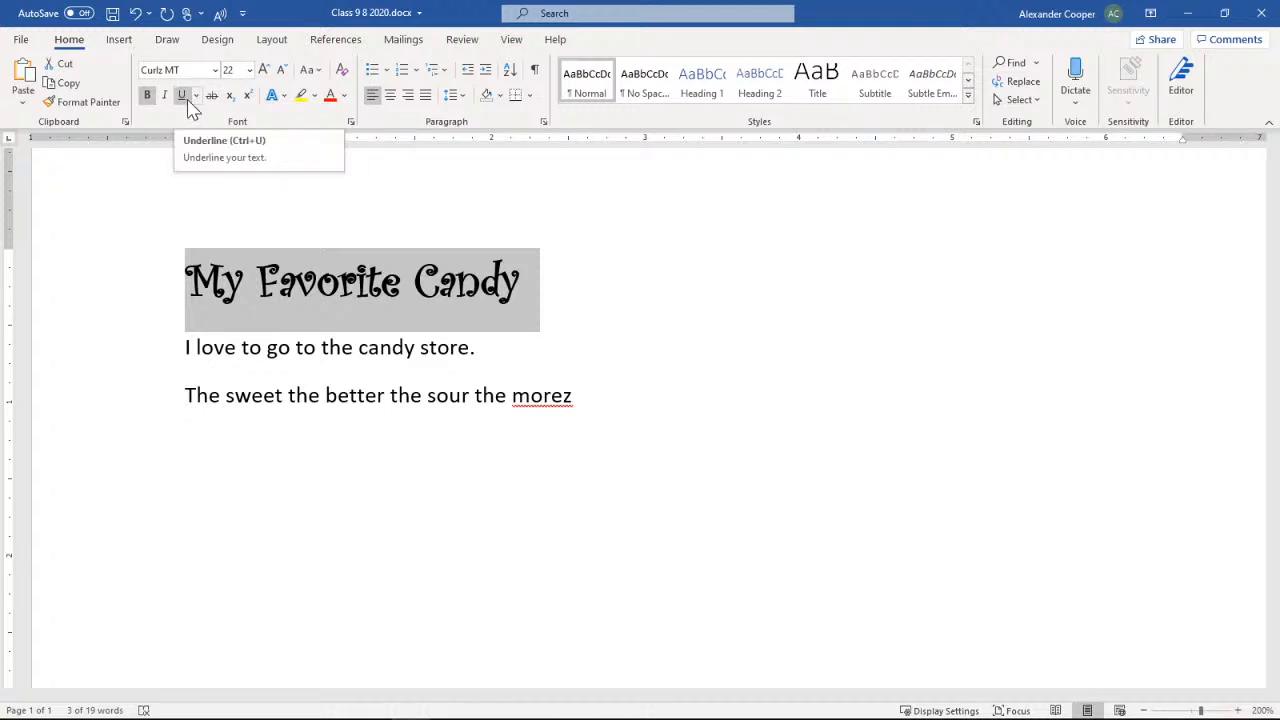
- Preview the underline styles on the title and view the additional underline settings without applying any
click(196, 96)
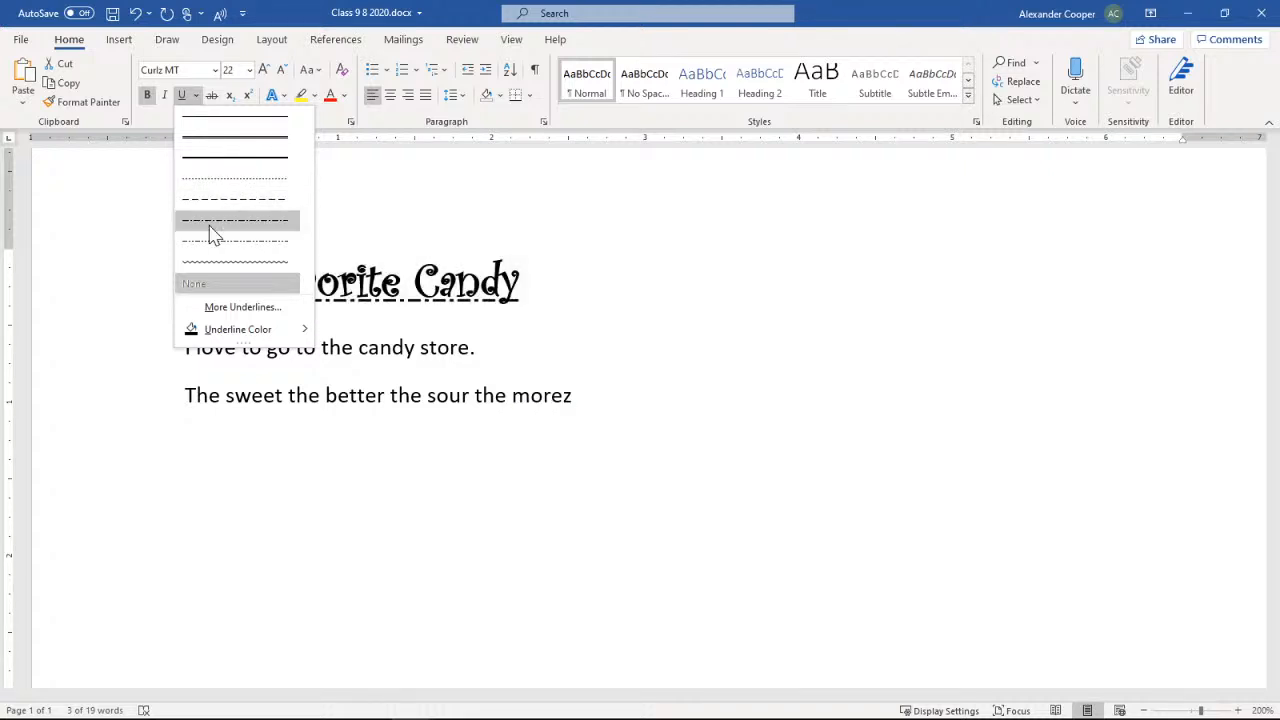
click(240, 308)
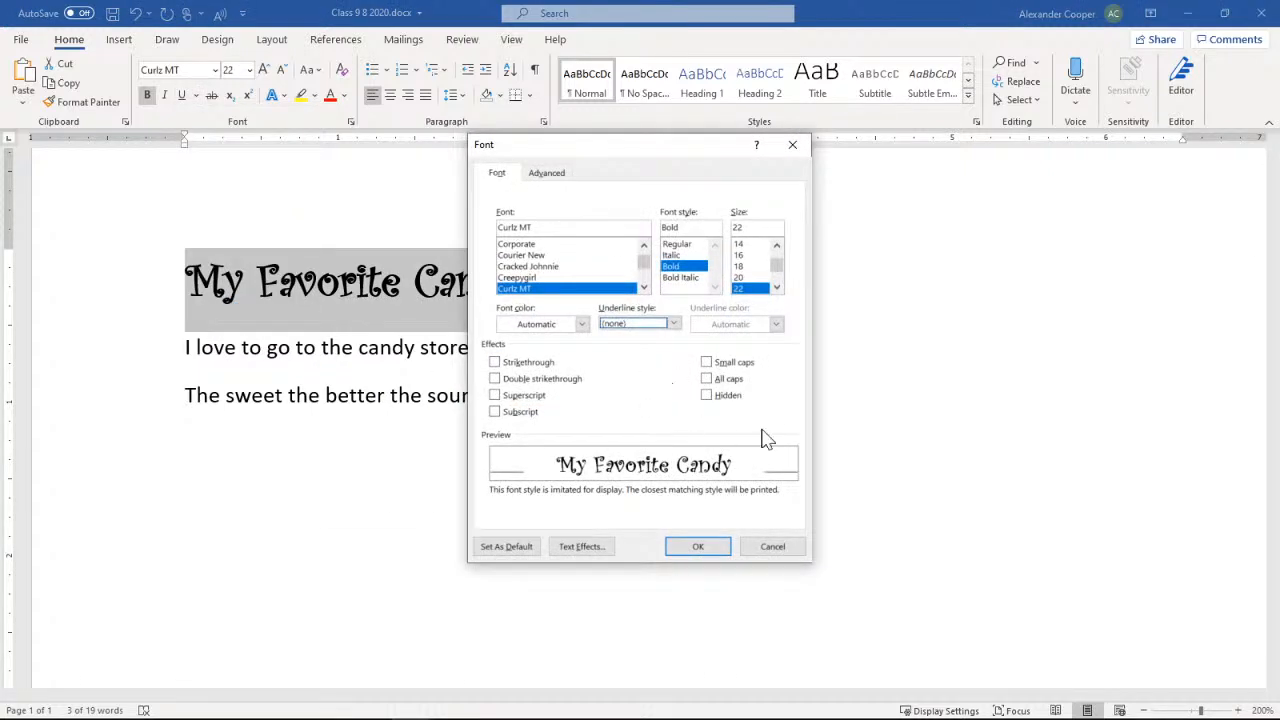
click(783, 549)
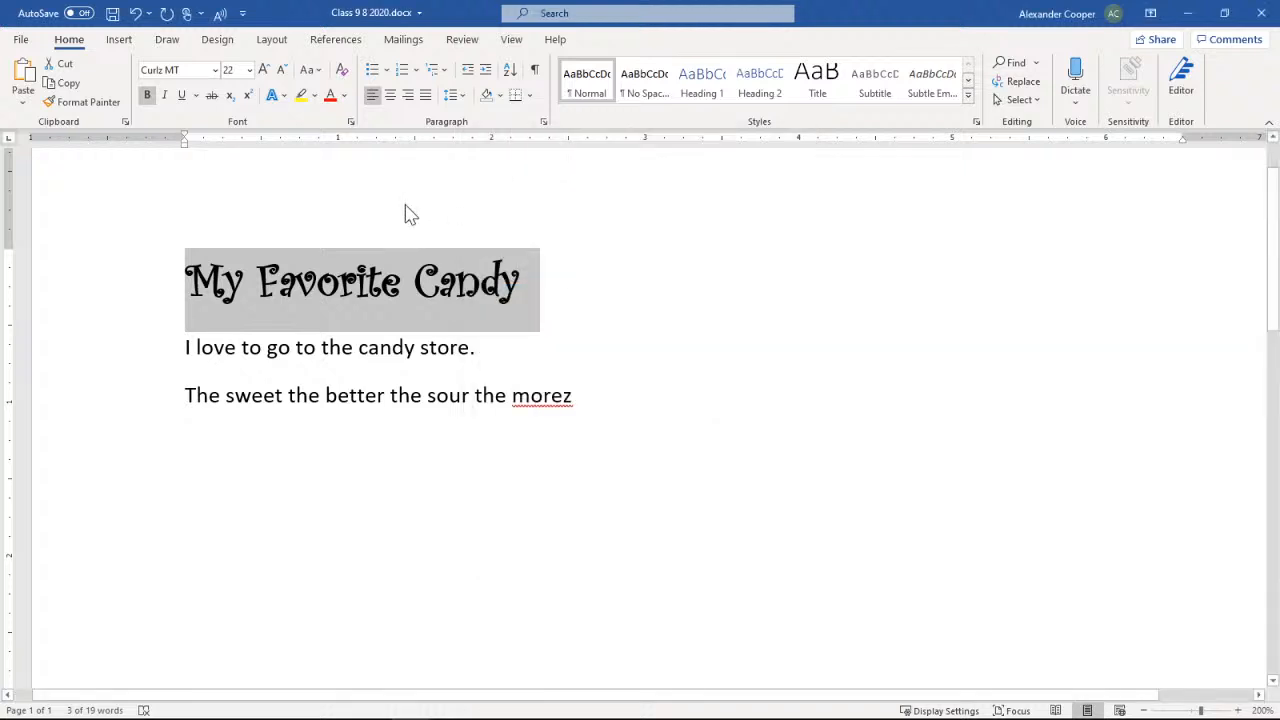
- Apply the dash-dot-dot underline style to the title "My Favorite Candy"
click(198, 97)
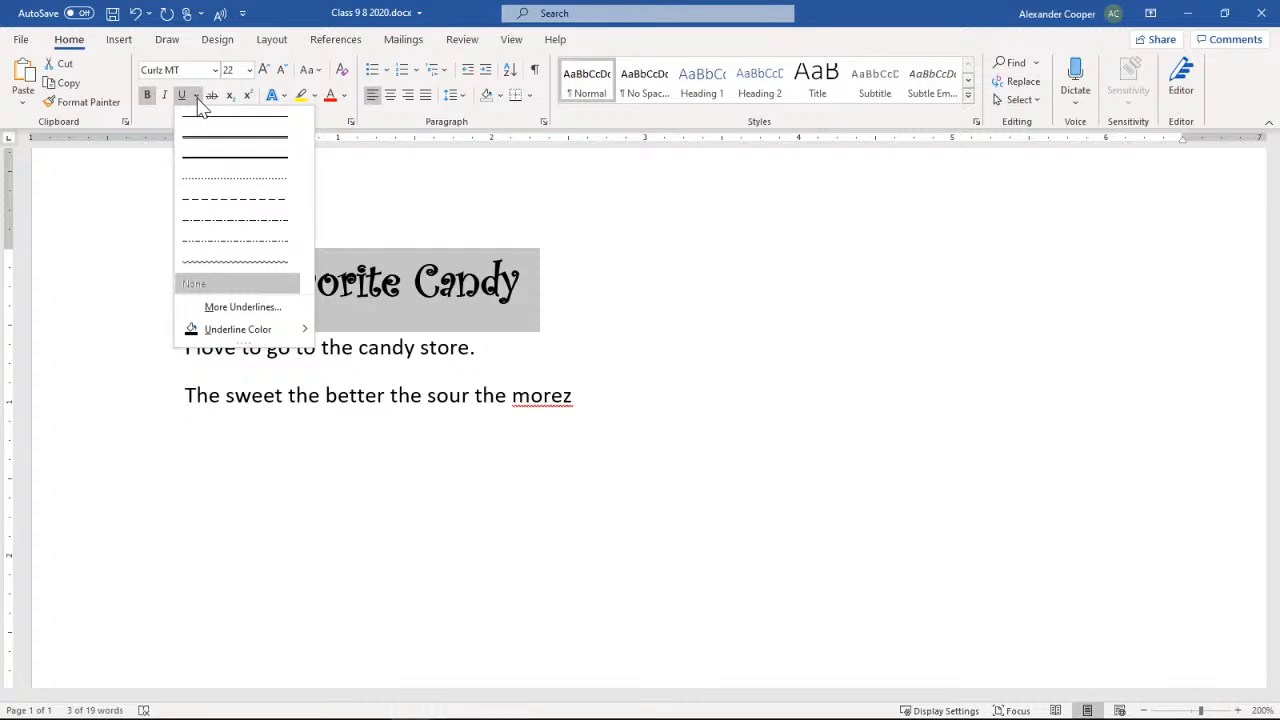
click(225, 242)
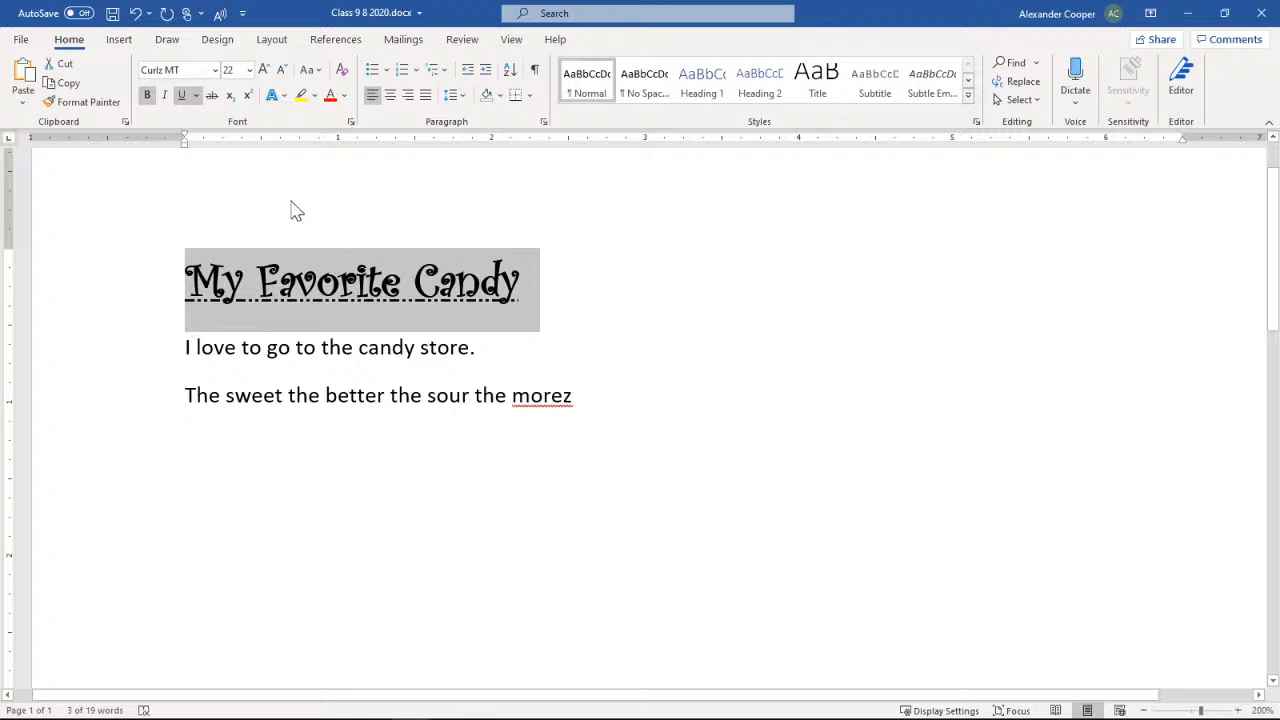
- Turn strikethrough on and off for the title twice
click(211, 96)
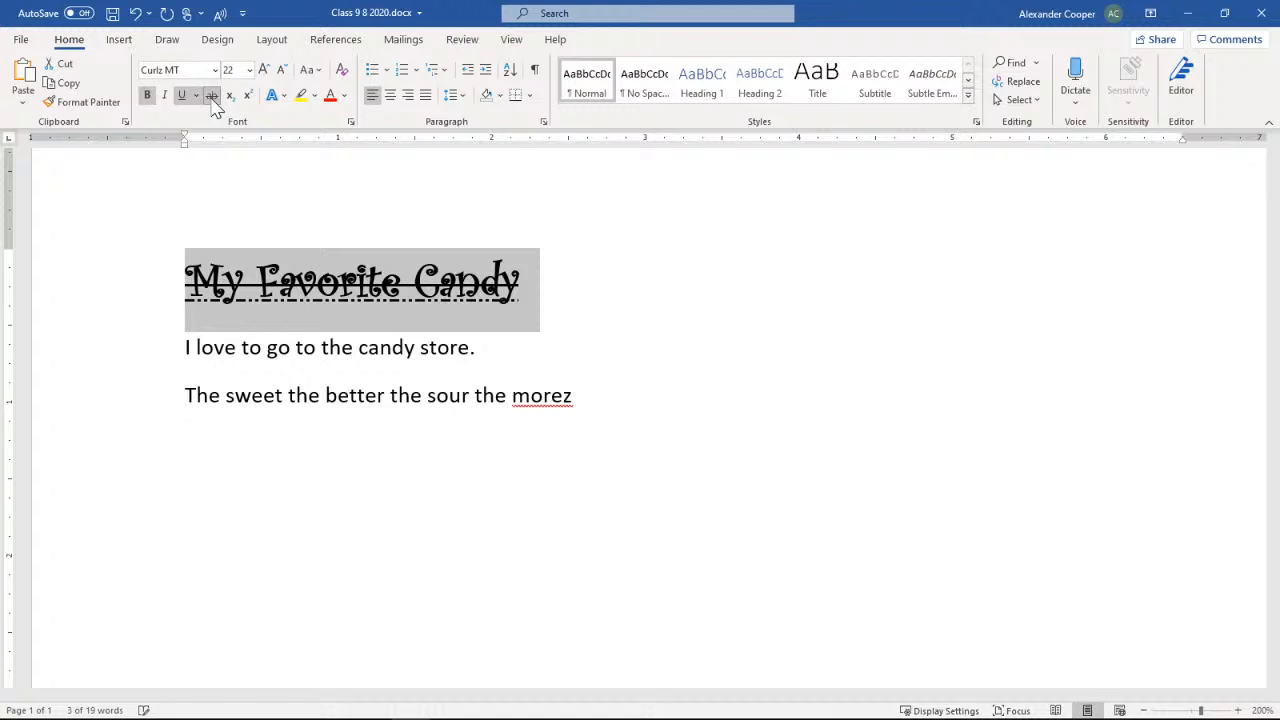
click(212, 99)
click(212, 99)
click(212, 99)
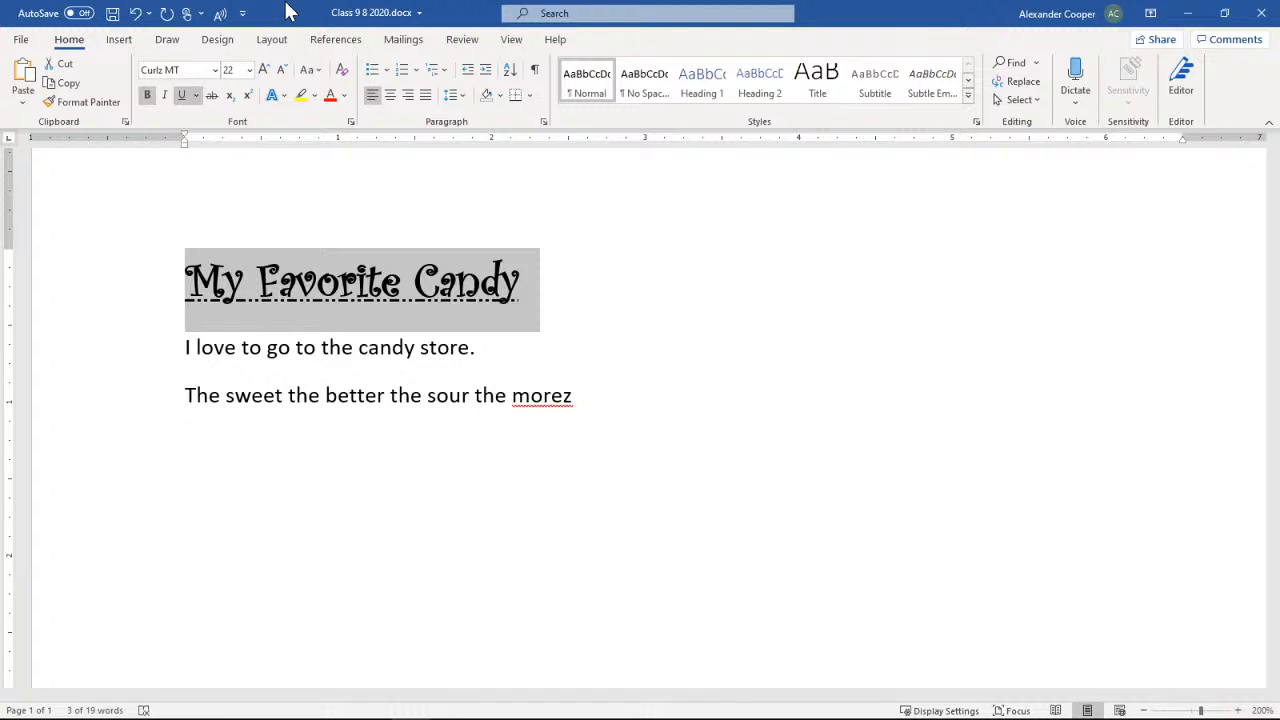
- Preview the text effects on the title, including the outline, shadow, reflection and glow options, without applying any
click(283, 97)
click(283, 97)
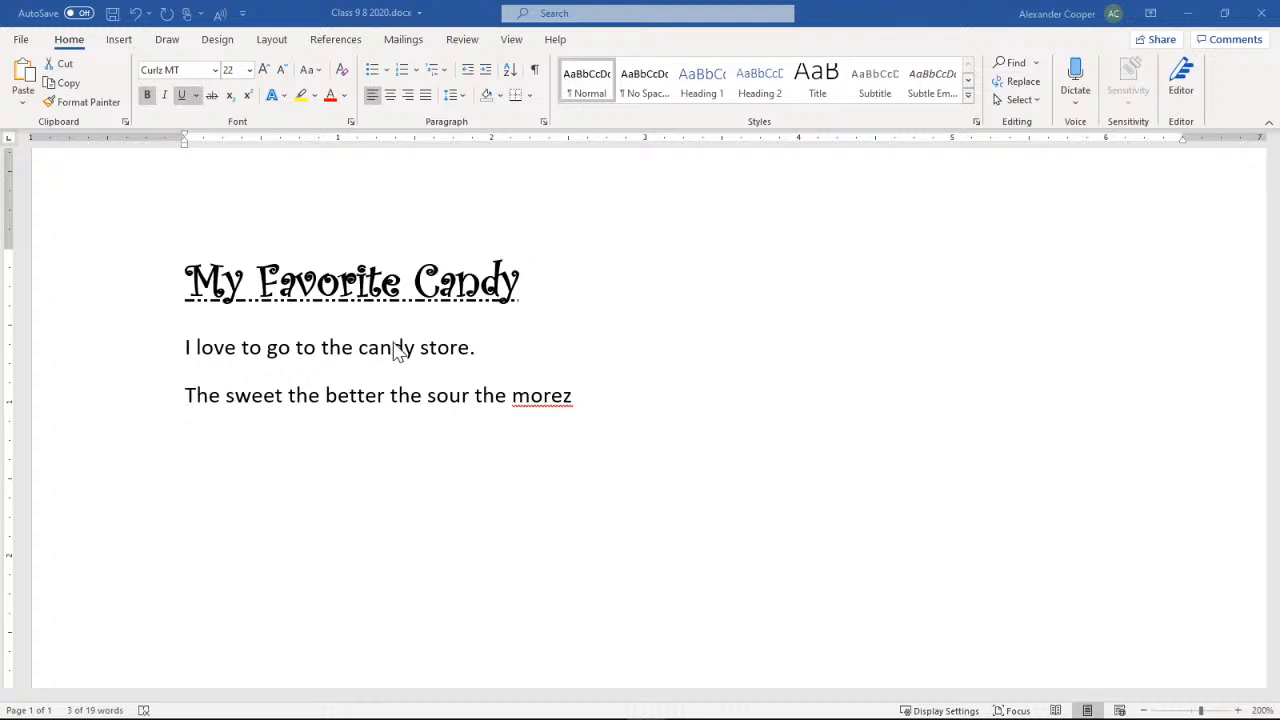
triple_click(322, 296)
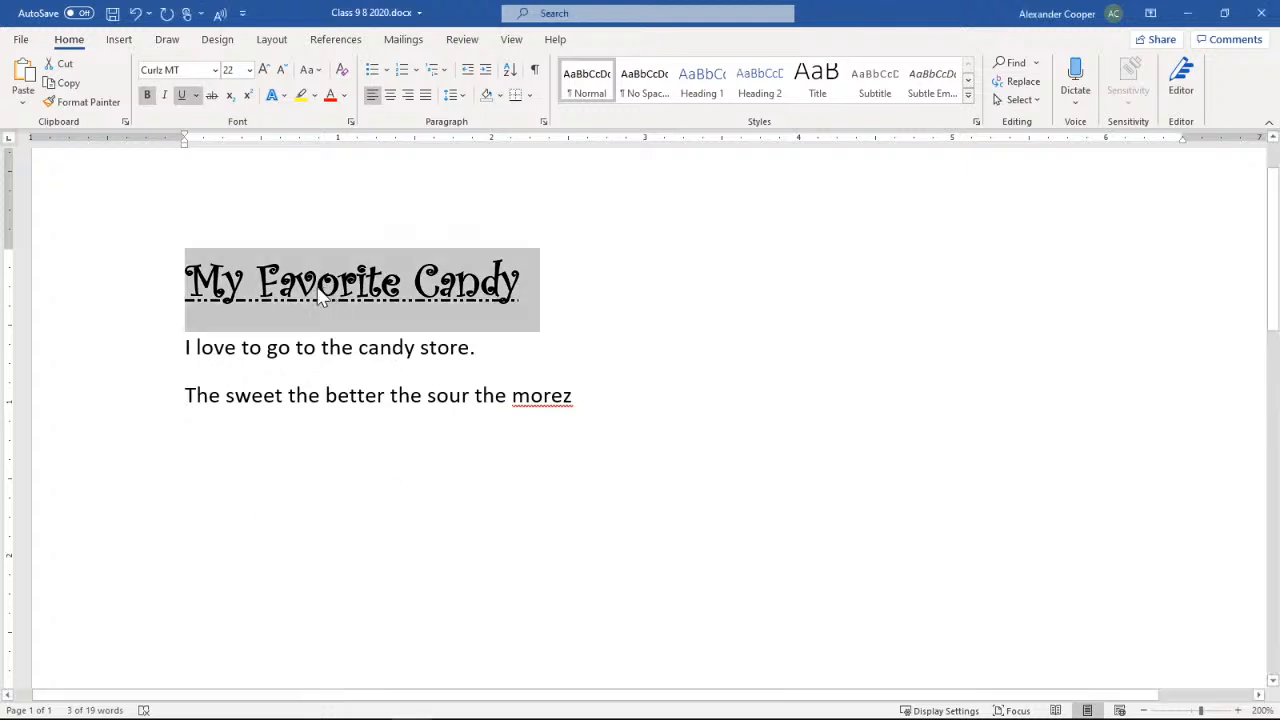
click(284, 97)
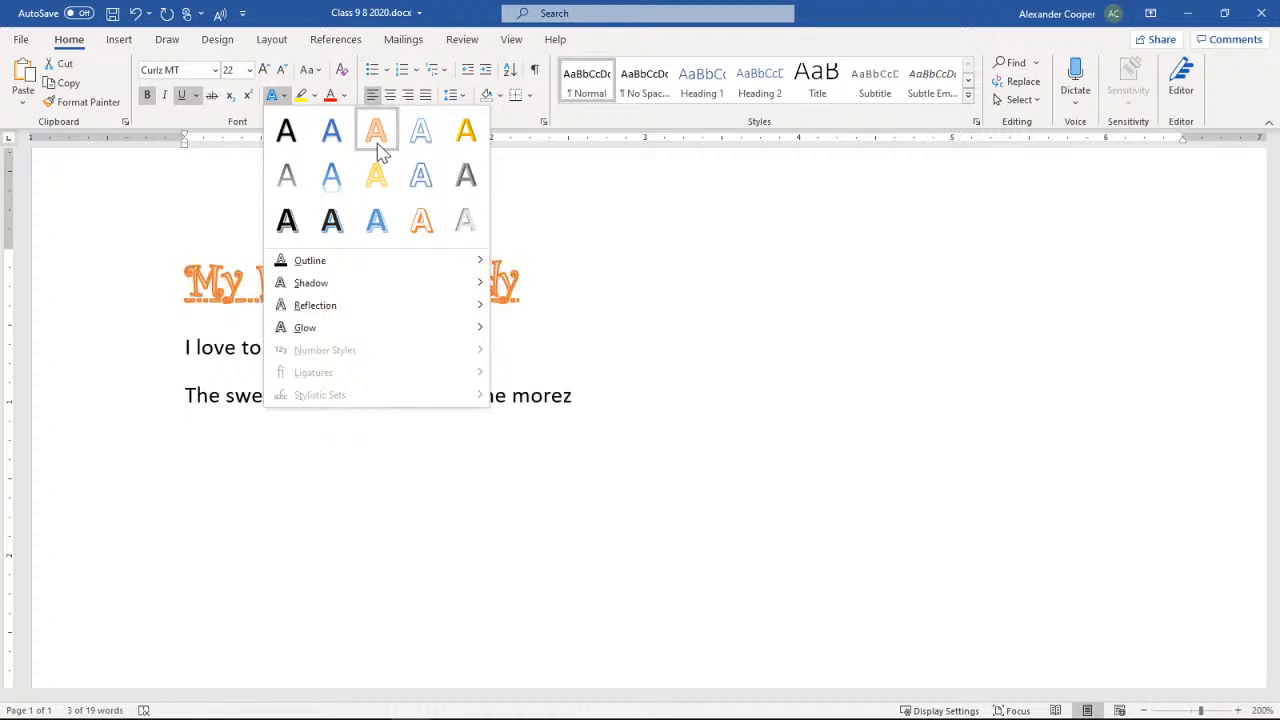
mouse_move(320, 260)
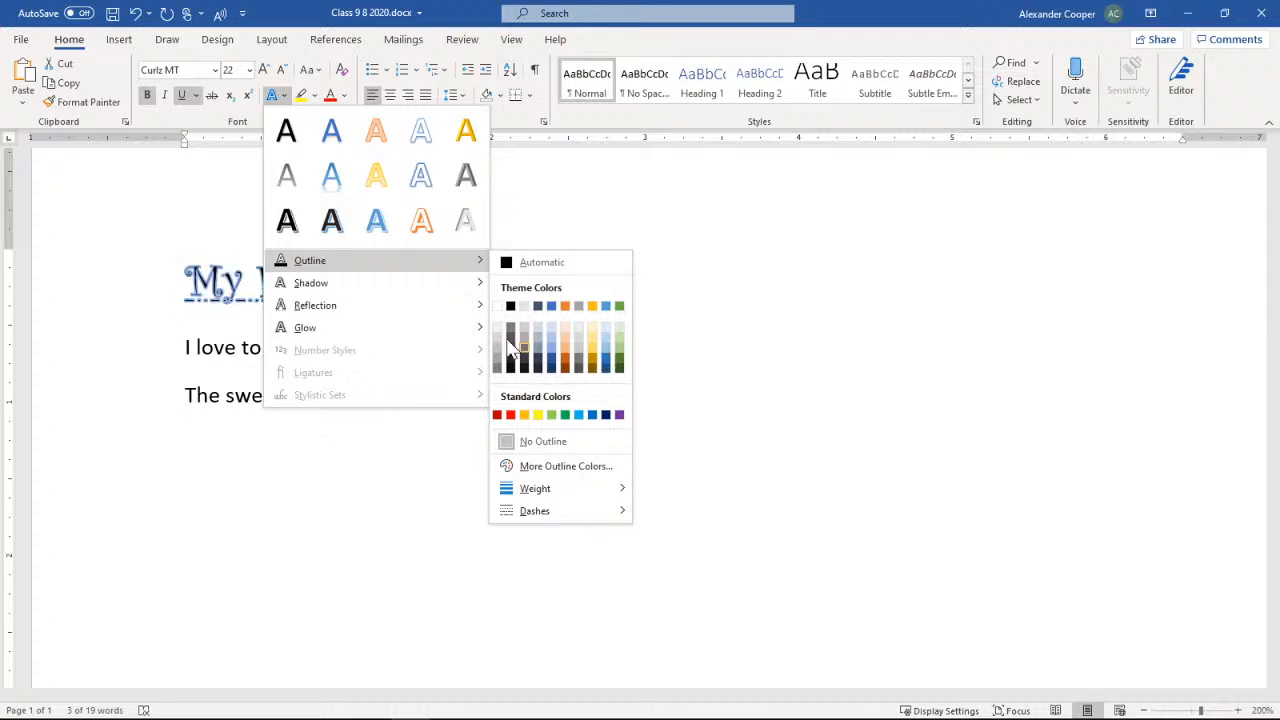
mouse_move(386, 282)
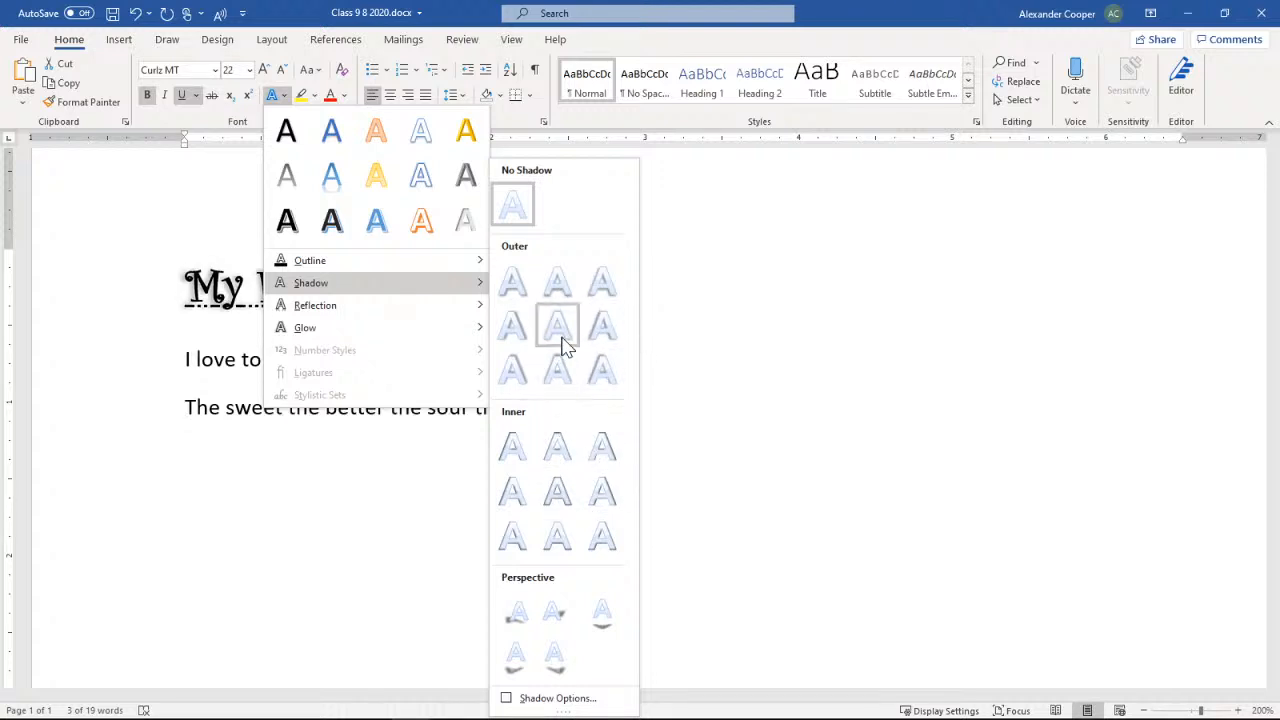
mouse_move(398, 308)
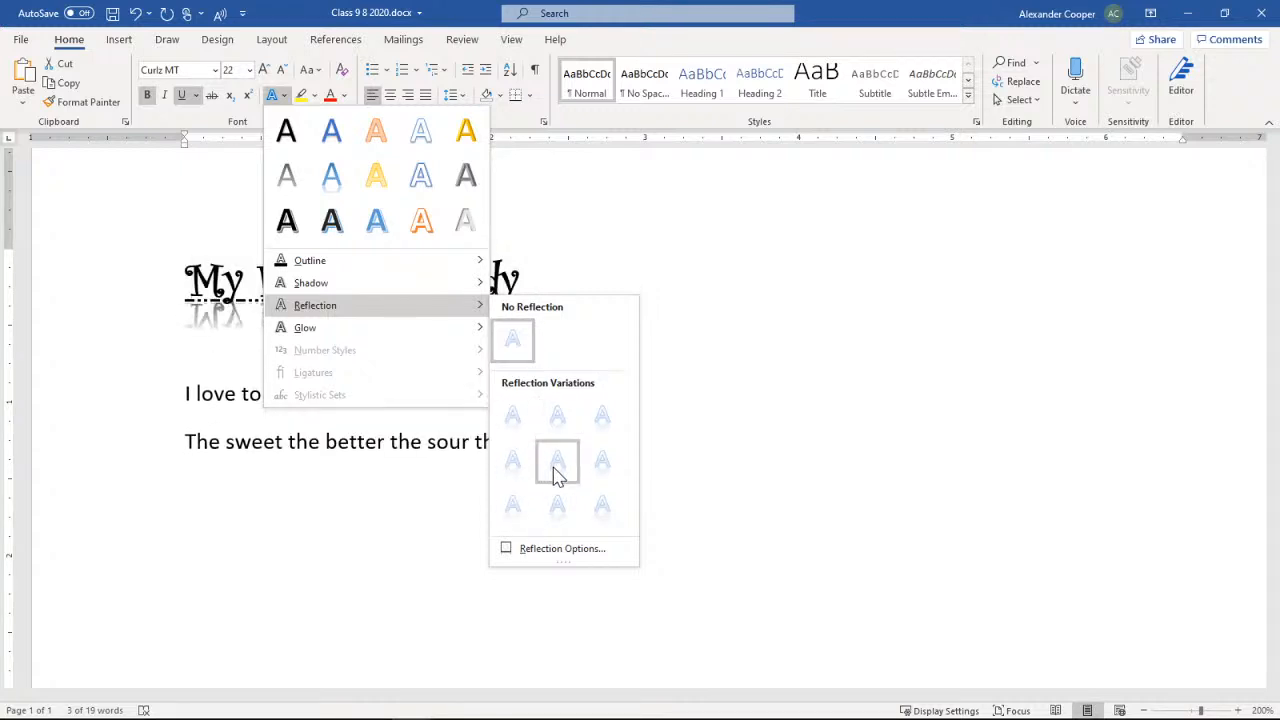
mouse_move(451, 332)
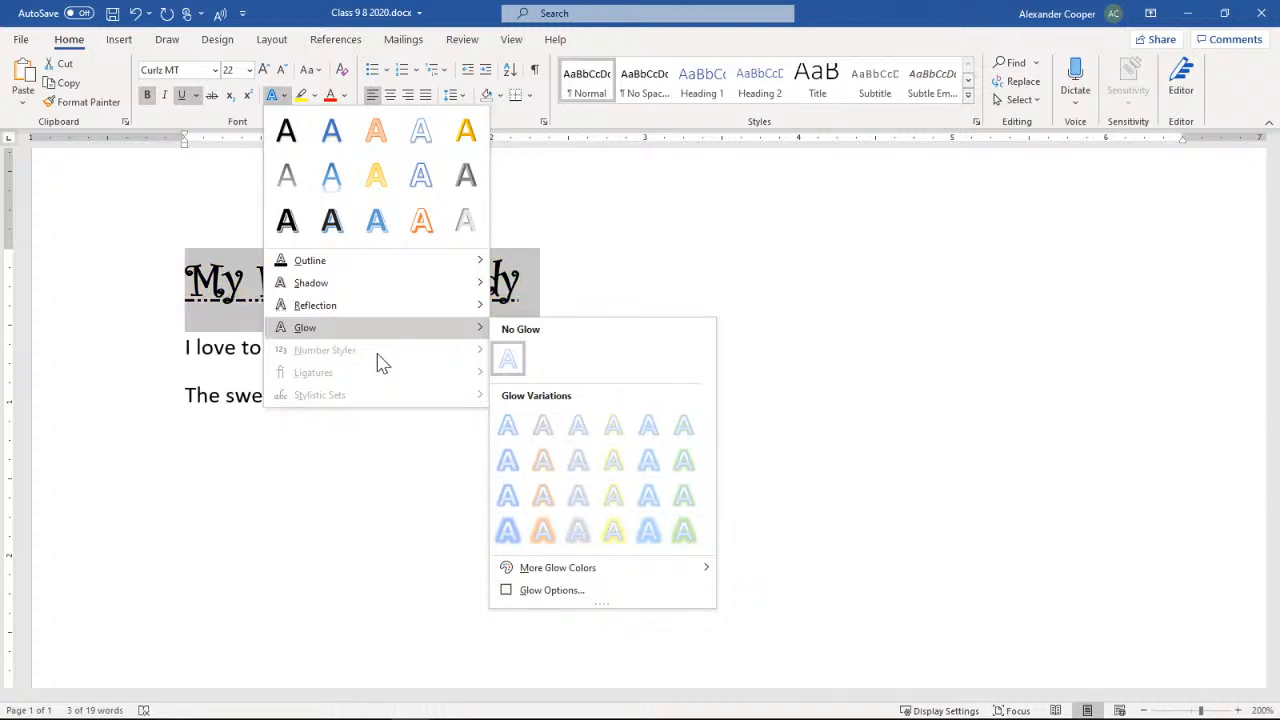
click(320, 11)
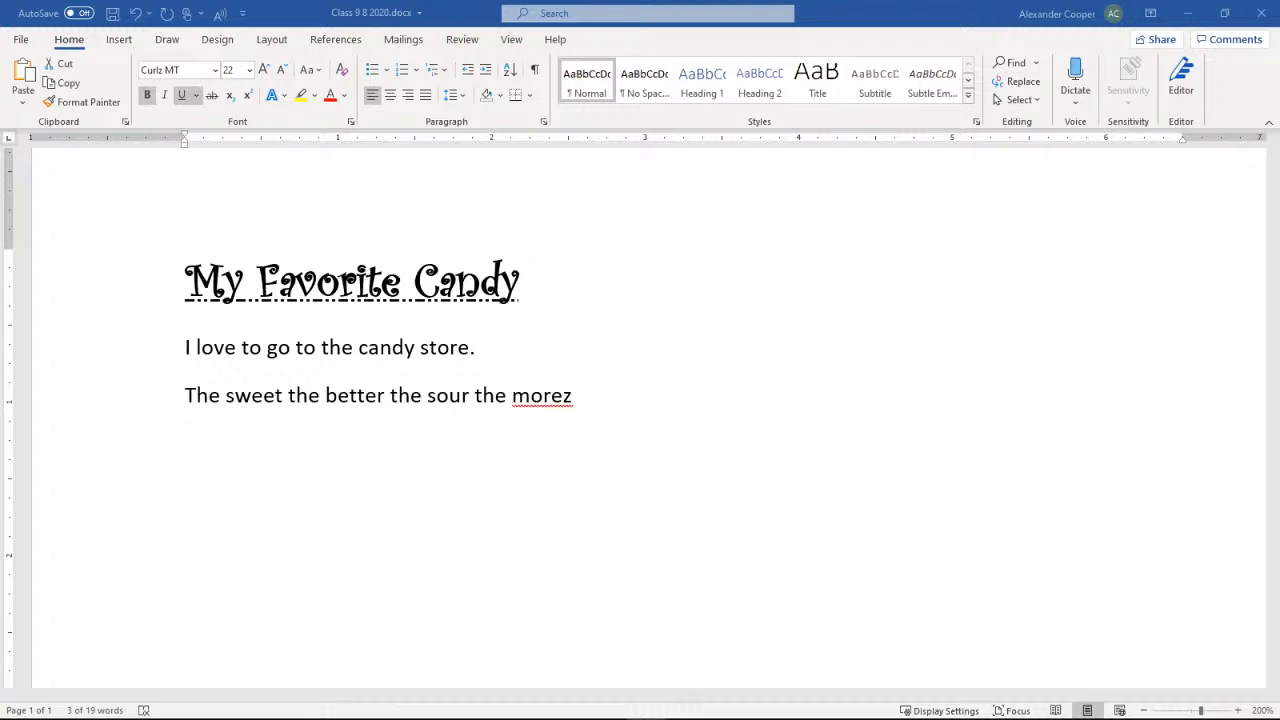
click(283, 10)
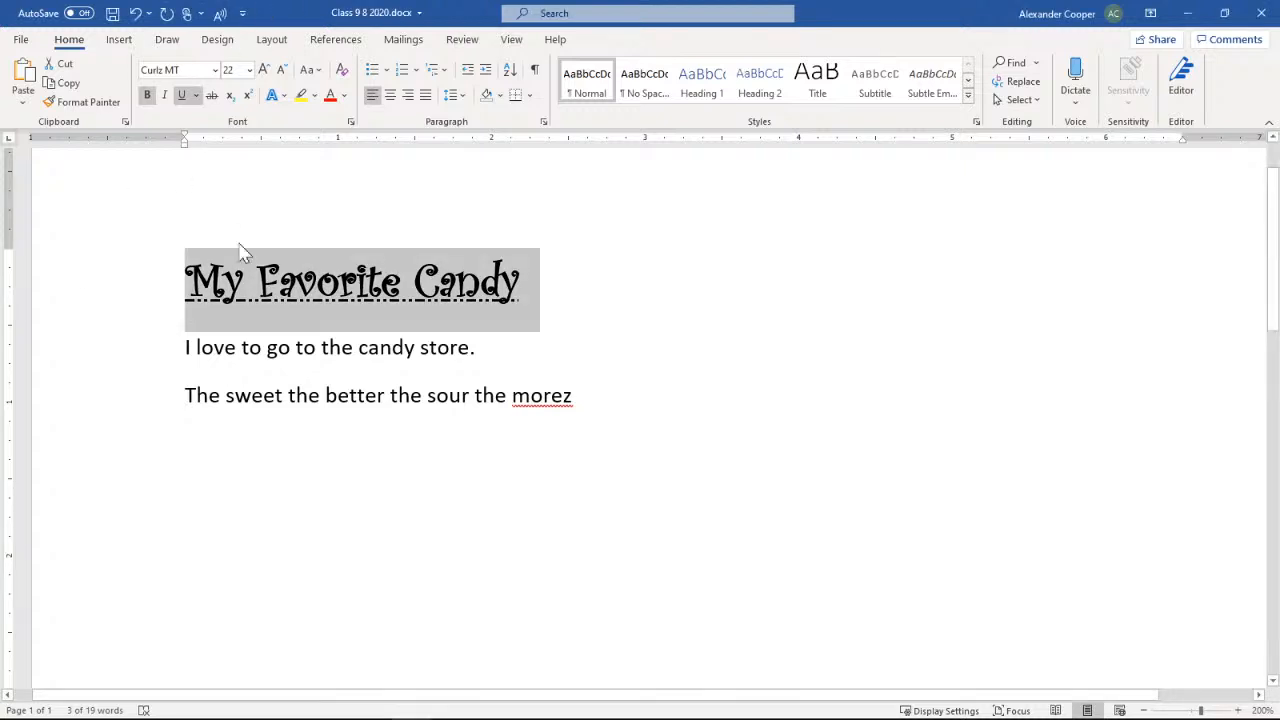
click(278, 95)
click(281, 96)
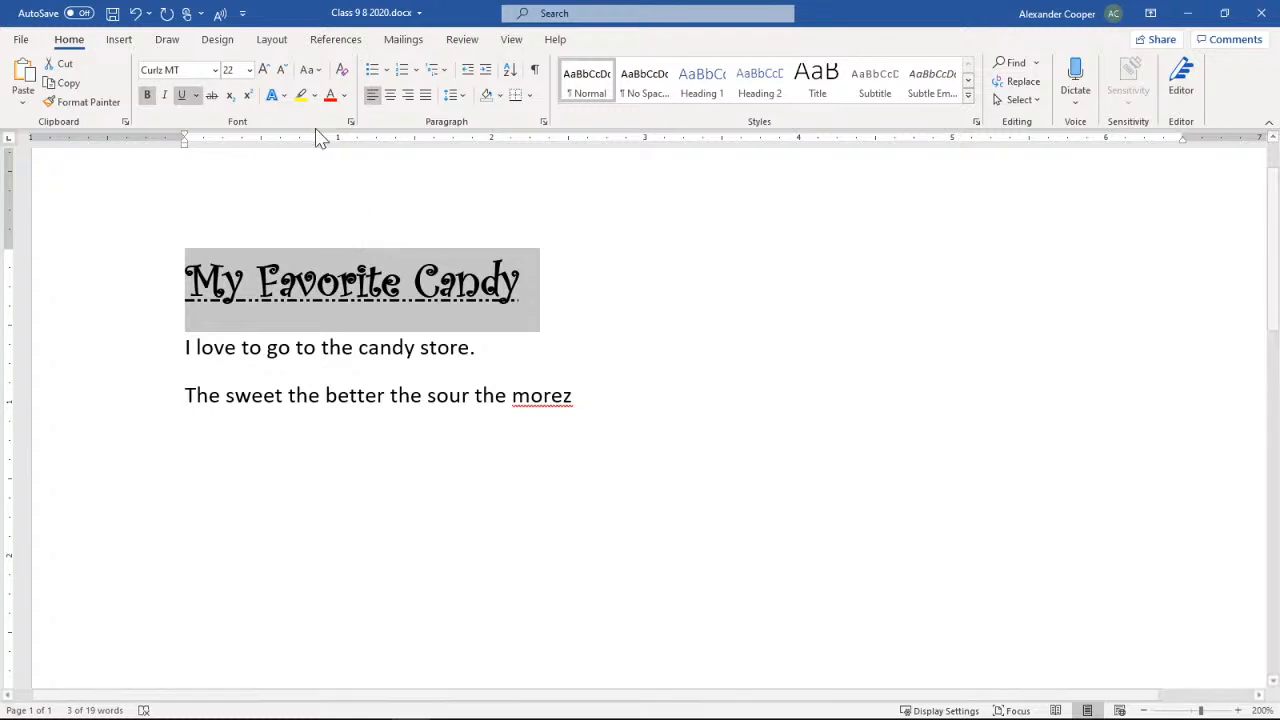
- Highlight the title in yellow and remove the highlight again
click(301, 96)
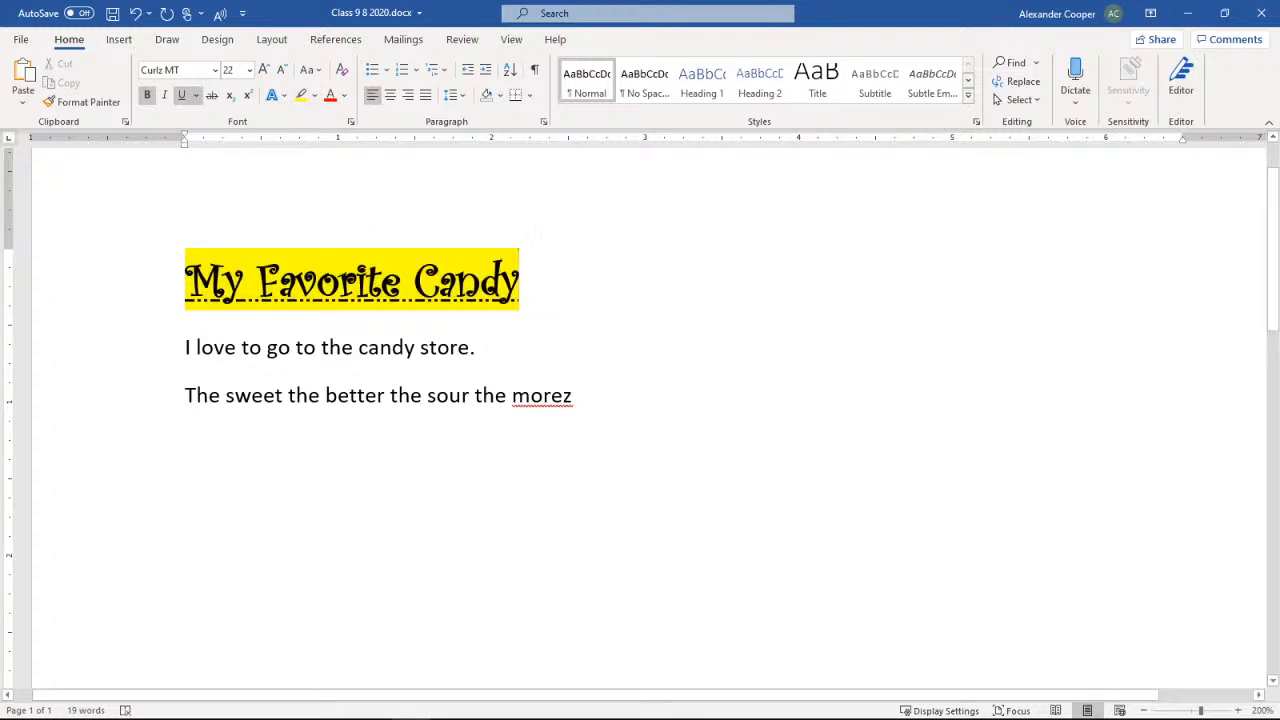
click(237, 348)
click(186, 281)
key(shift+Down)
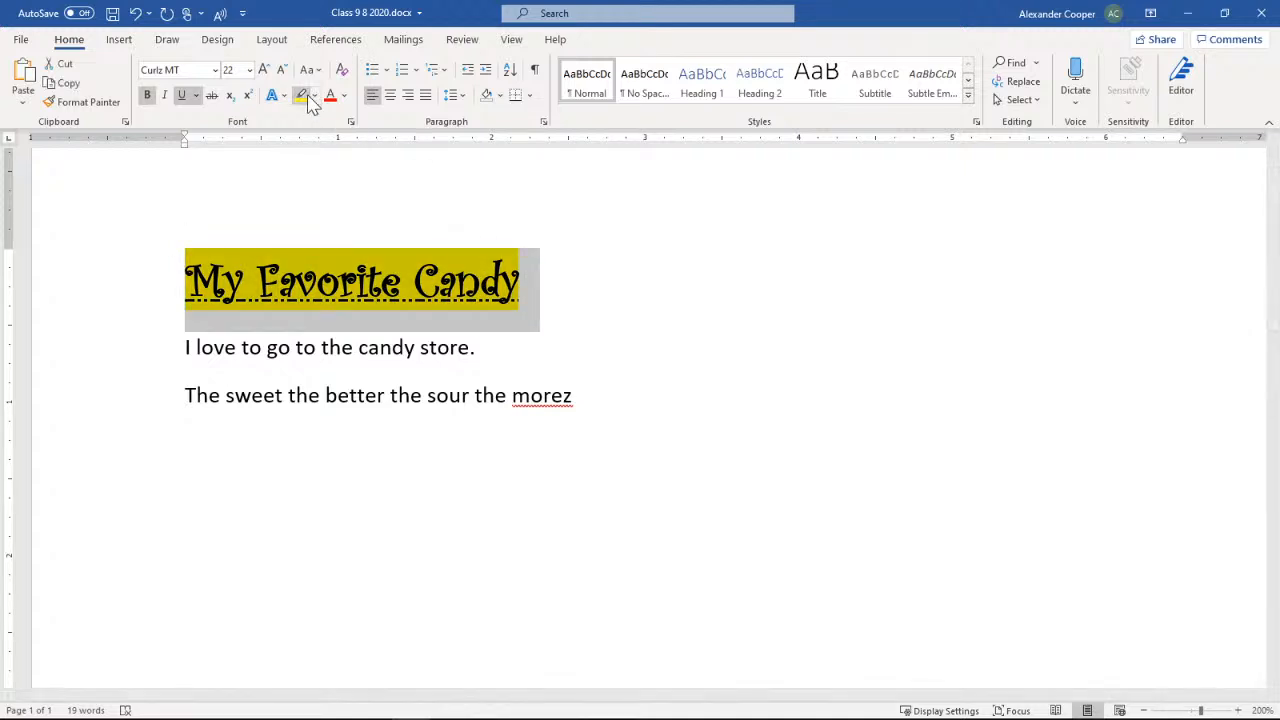
click(301, 95)
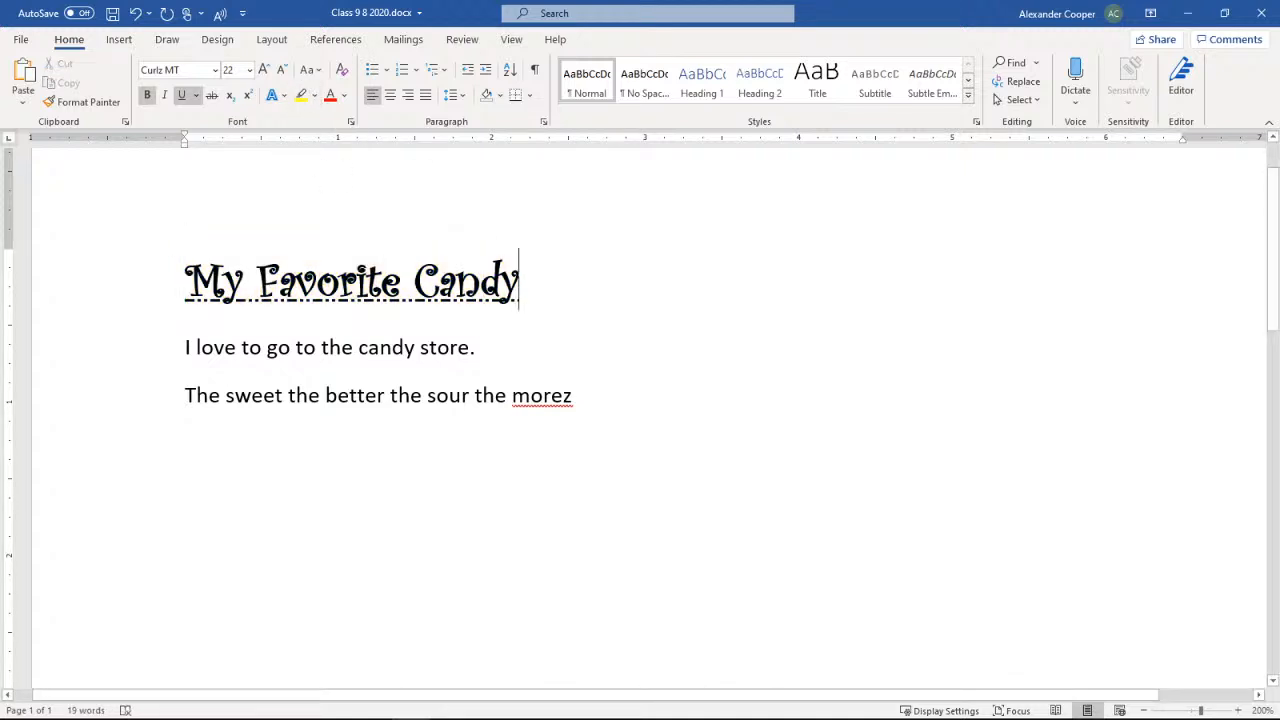
- Preview the available text highlight colors on the title without applying one
drag(522, 284, 187, 284)
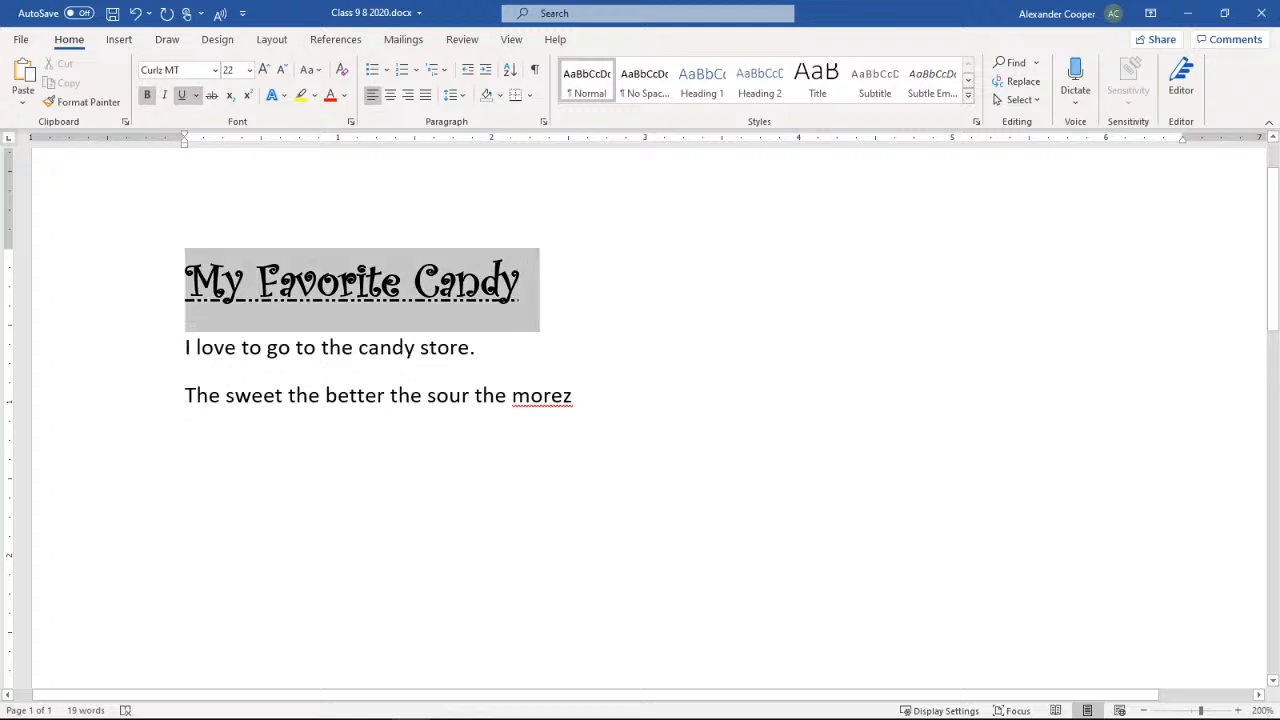
click(314, 98)
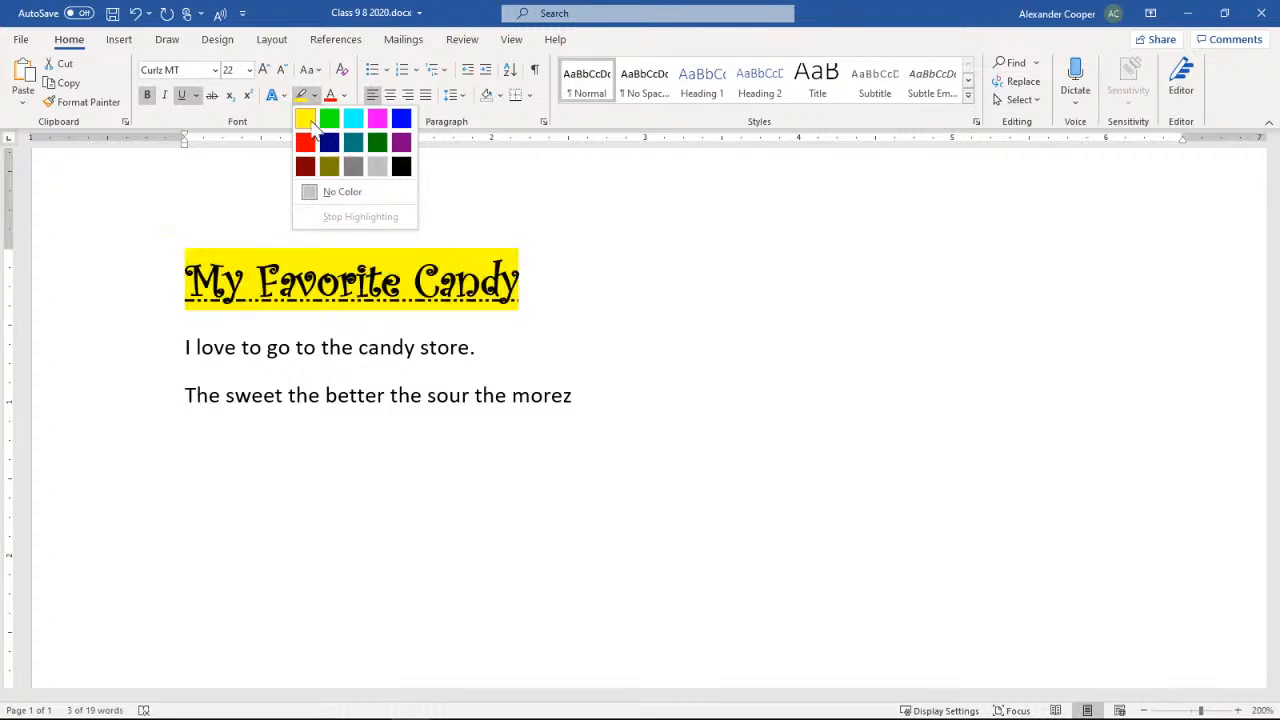
click(246, 217)
click(317, 273)
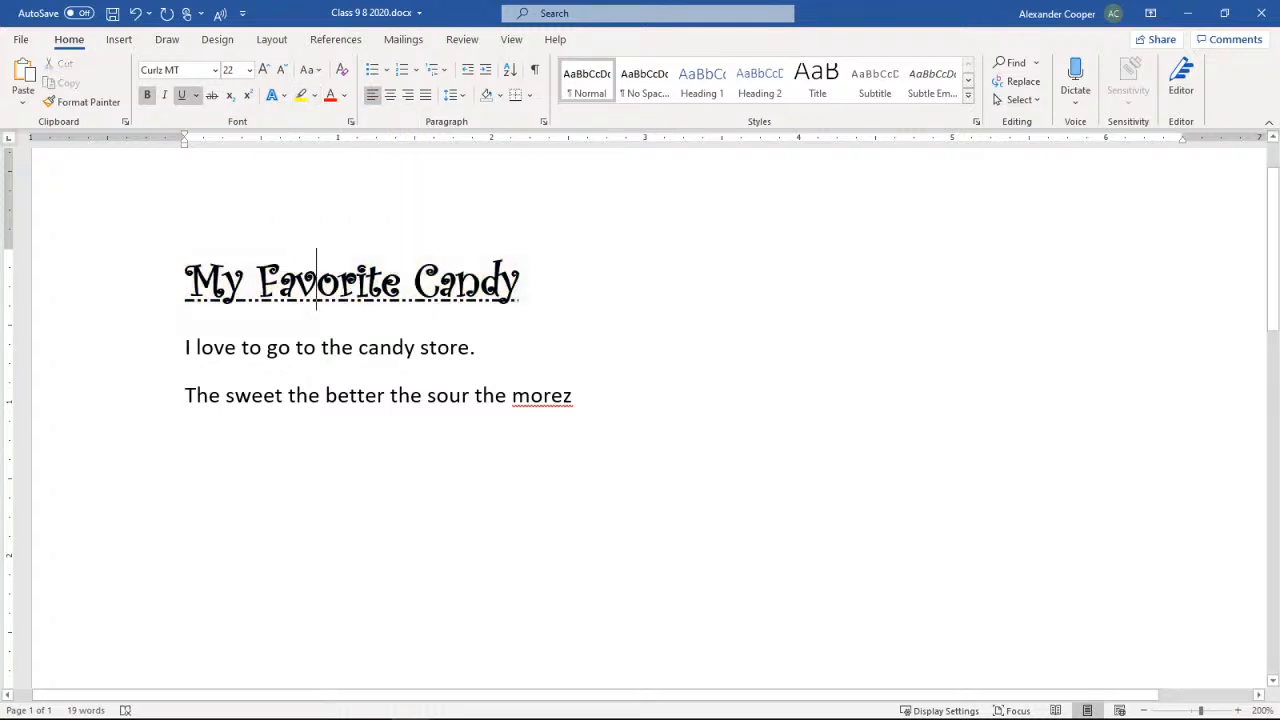
drag(186, 284, 535, 286)
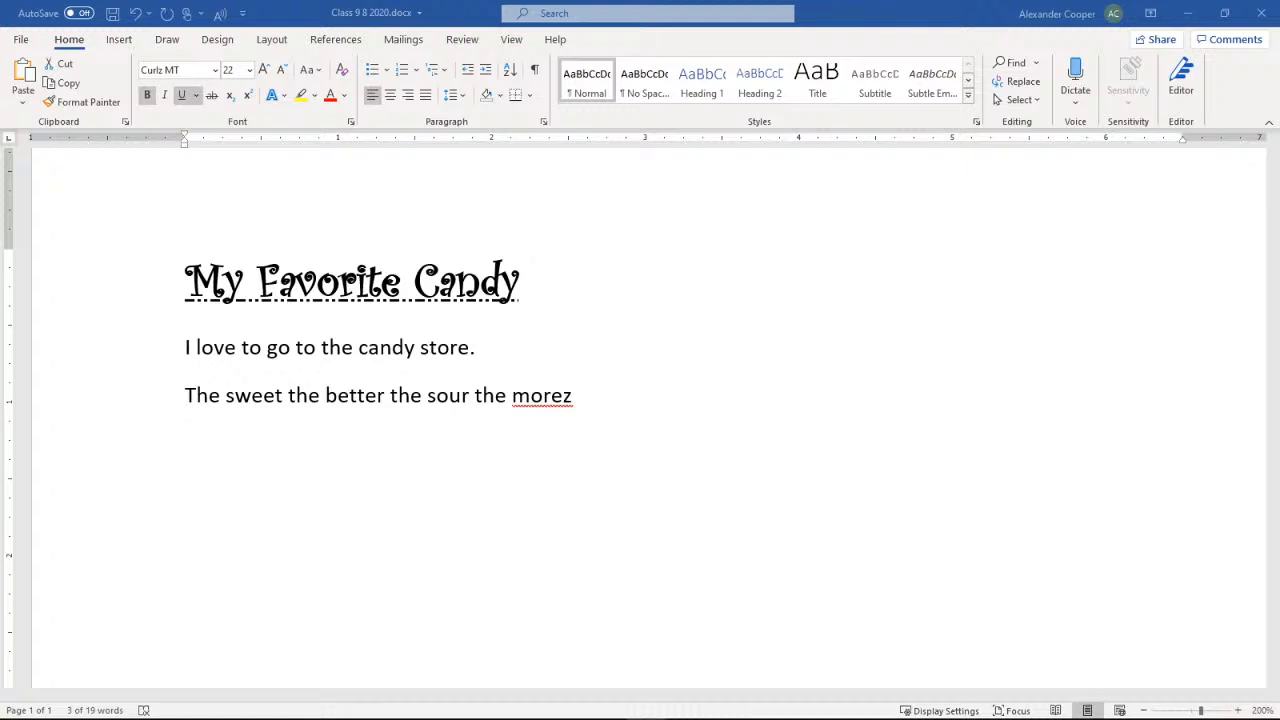
click(289, 234)
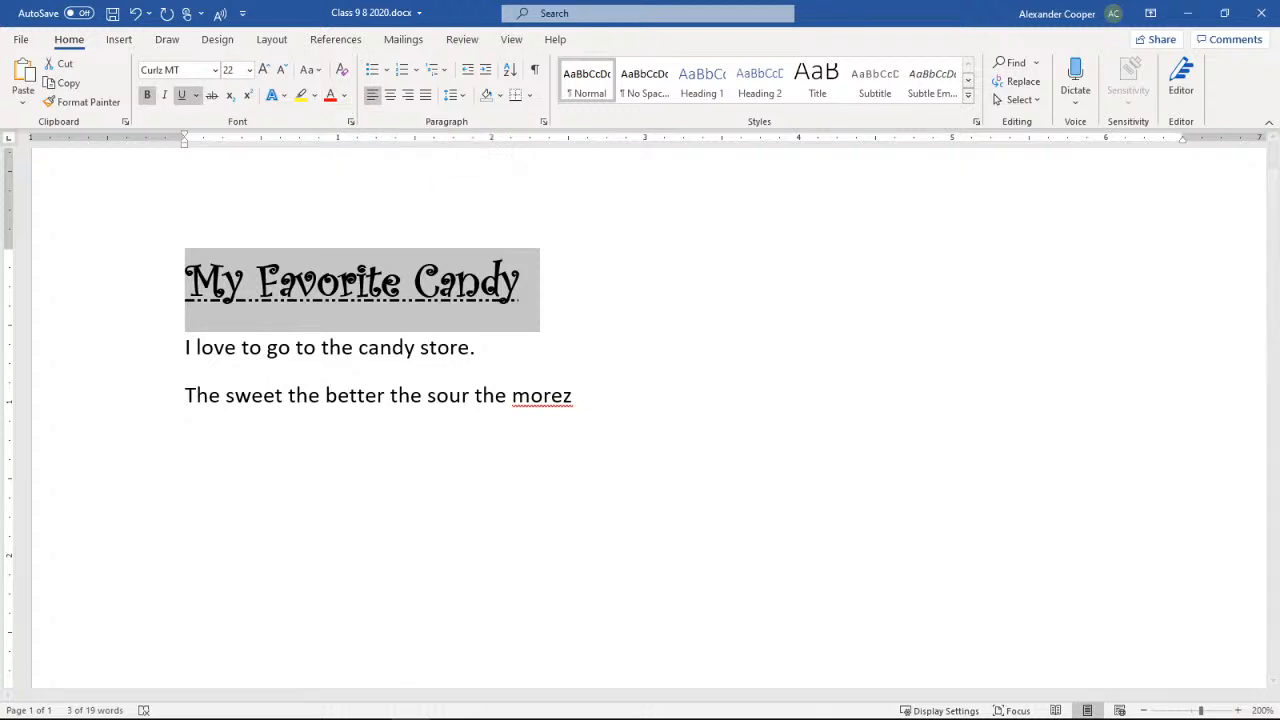
- Color the title text red and undo the color change
click(347, 97)
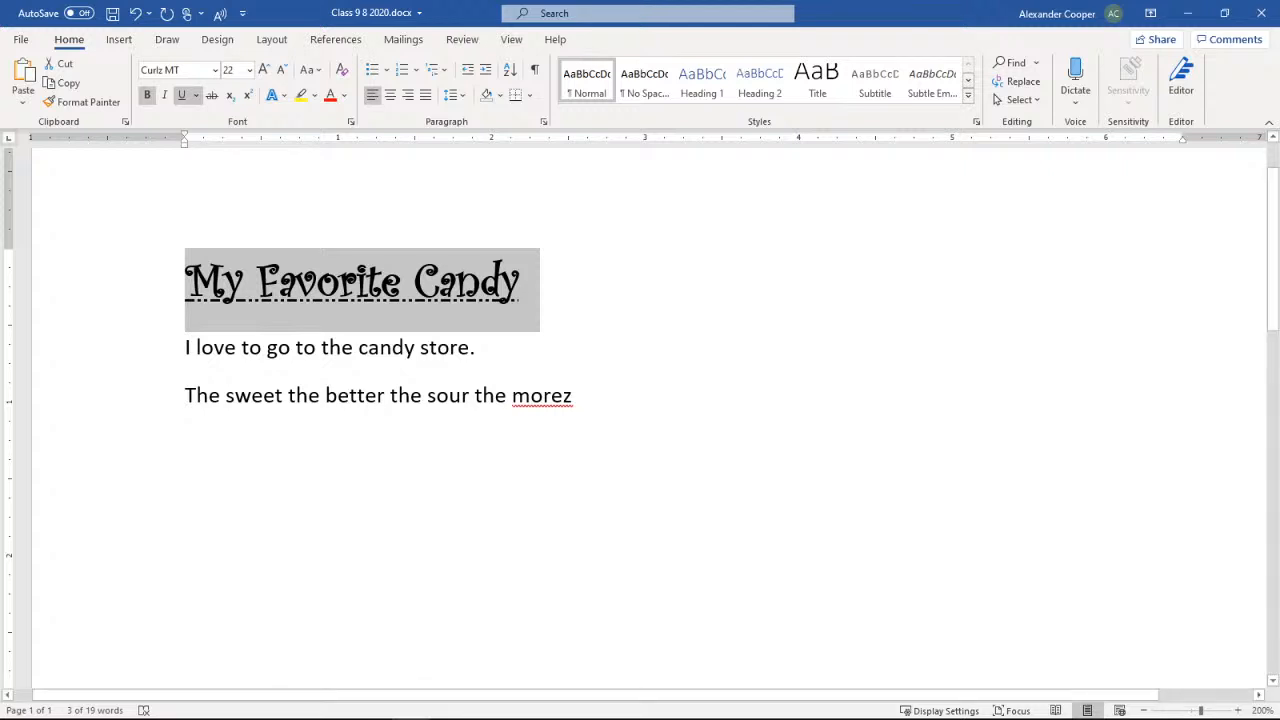
click(392, 347)
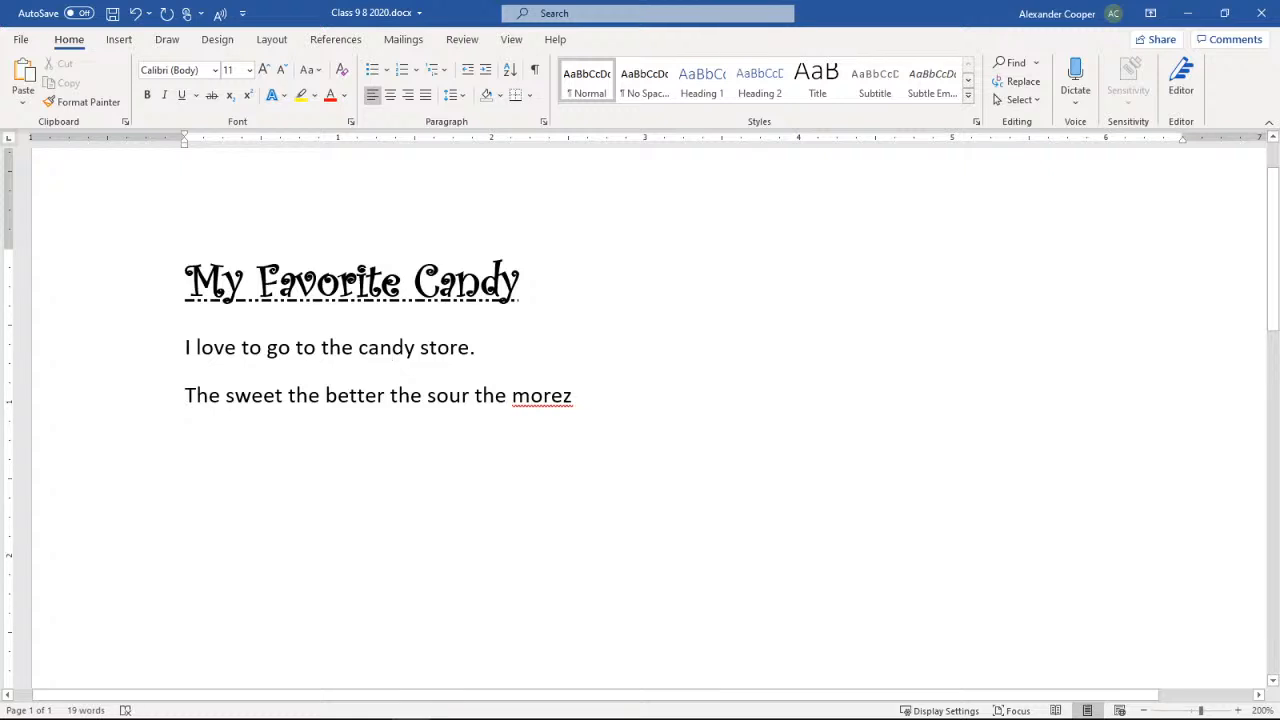
drag(530, 285, 205, 303)
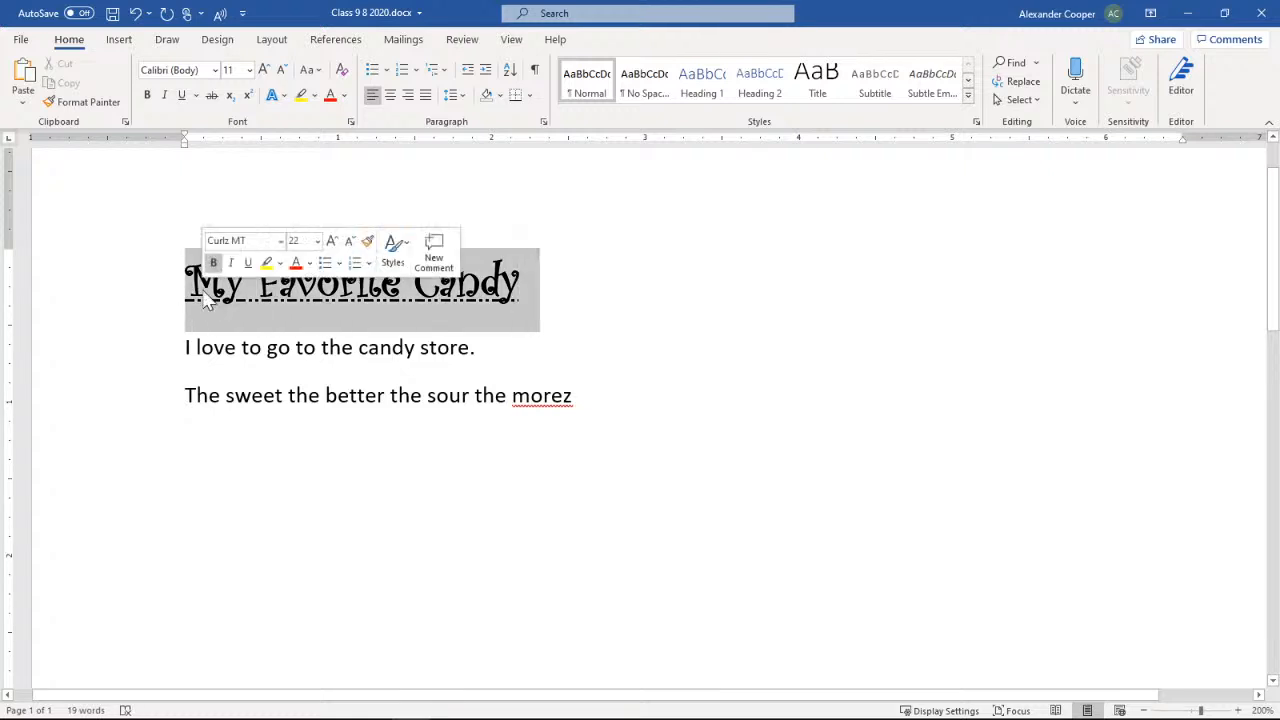
click(331, 98)
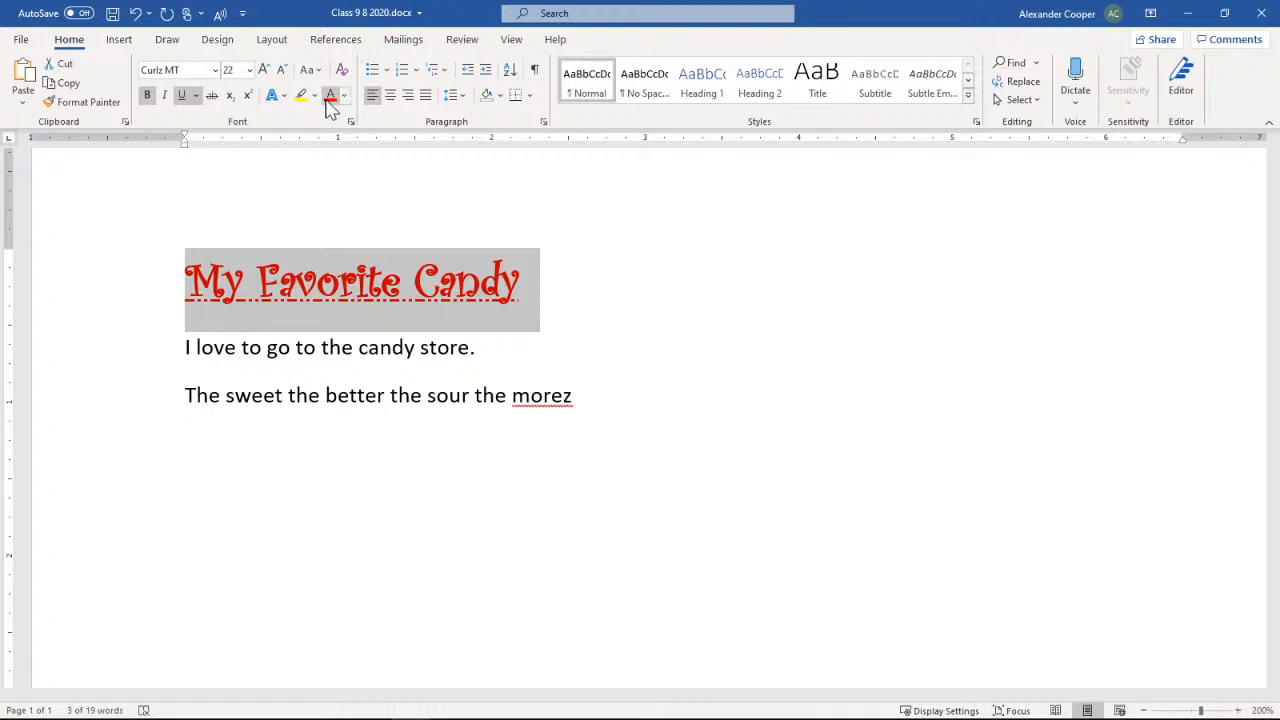
click(135, 14)
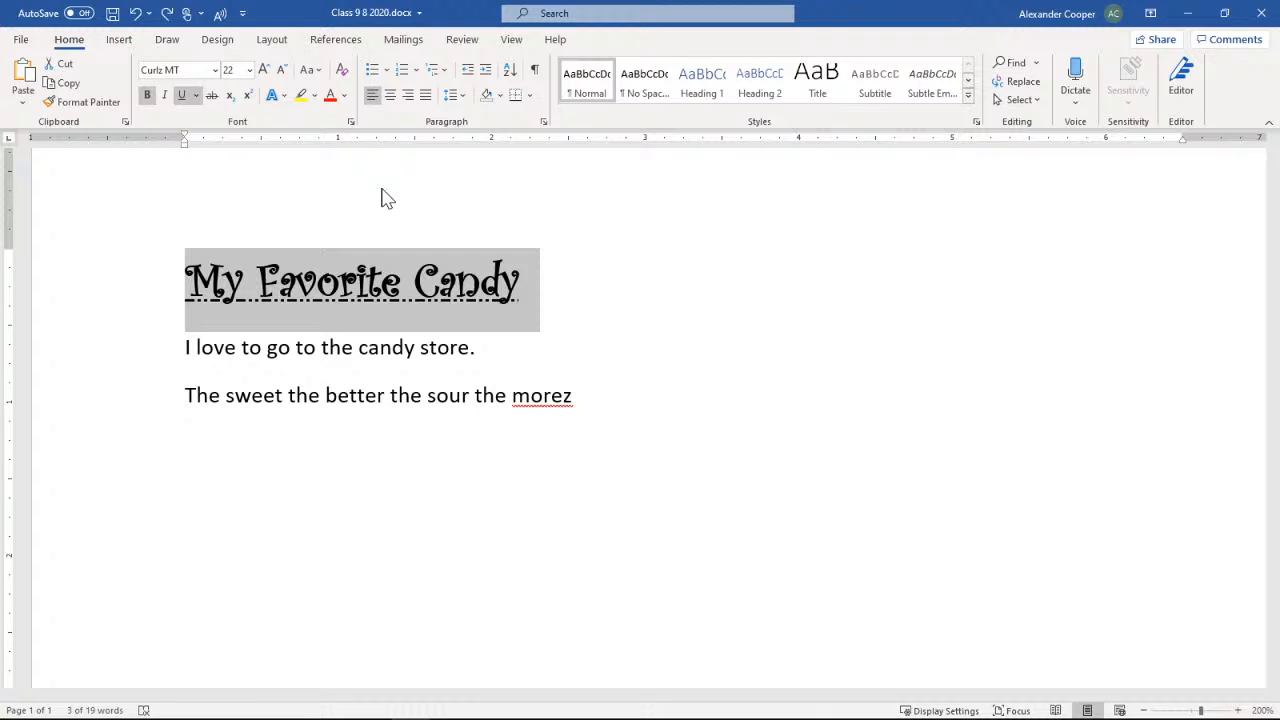
- Set the title's font color to the darkest blue shade in the theme colors
click(345, 96)
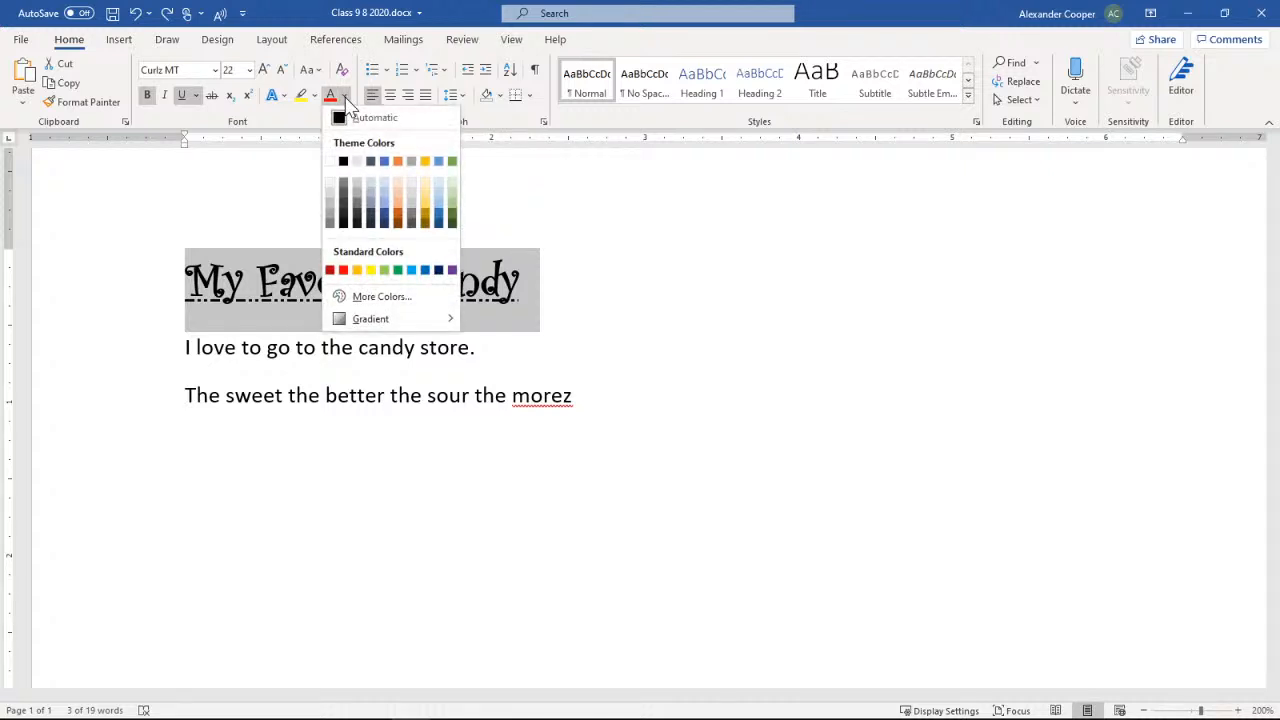
click(440, 226)
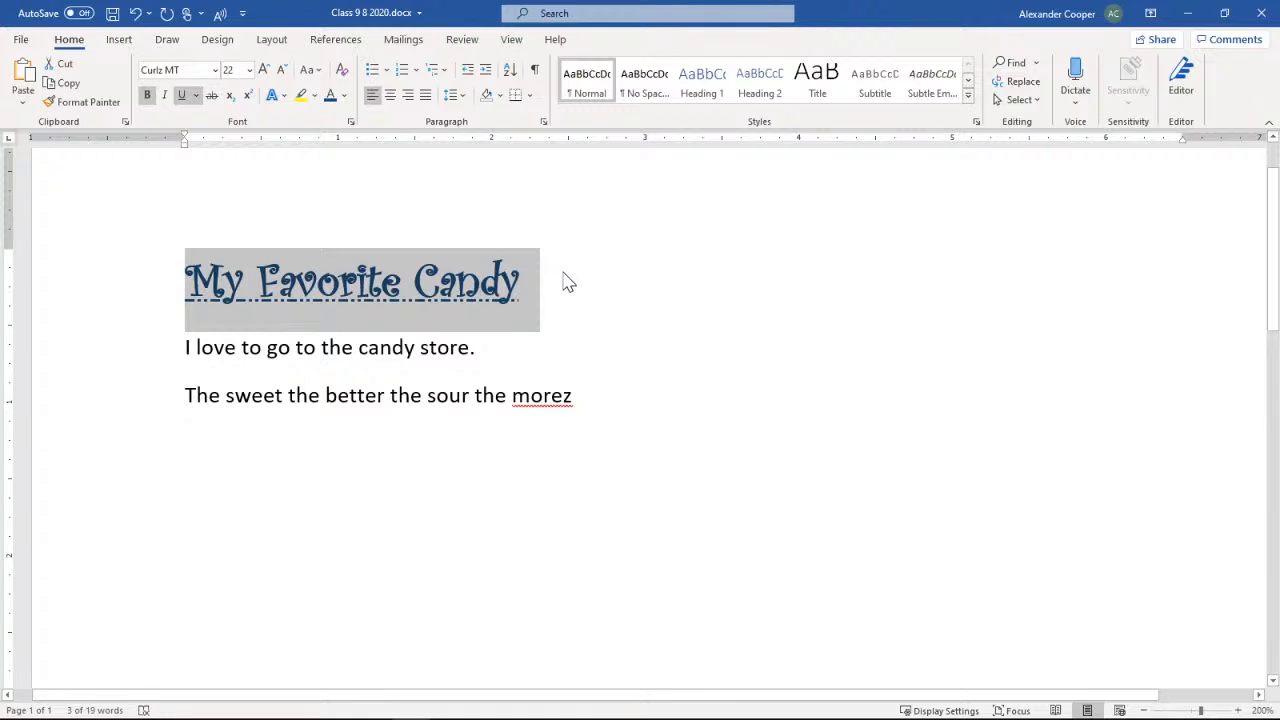
click(564, 276)
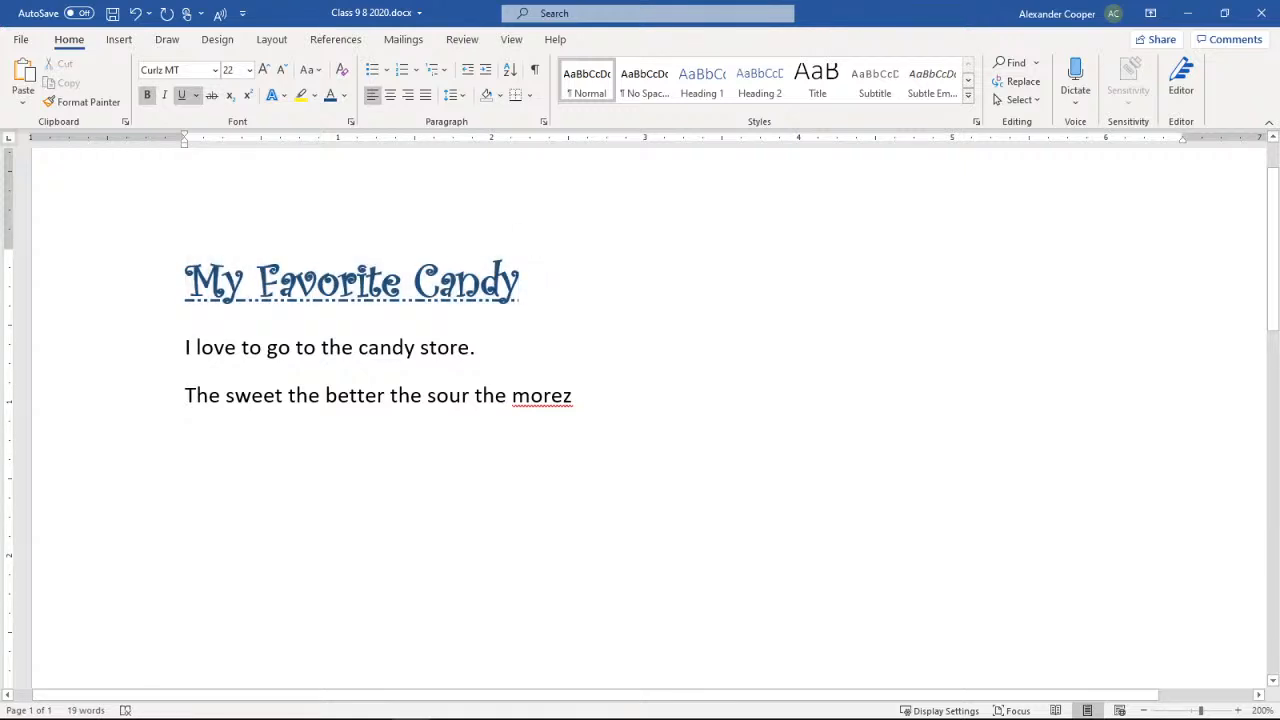
- Select the whole title again and set its font color to the darkest orange theme shade
key(shift+Left)
key(shift+Left)
key(shift+Left)
key(shift+Left)
key(shift+Left)
key(shift+Left)
key(shift+Left)
key(shift+Left)
key(shift+Left)
key(shift+Left)
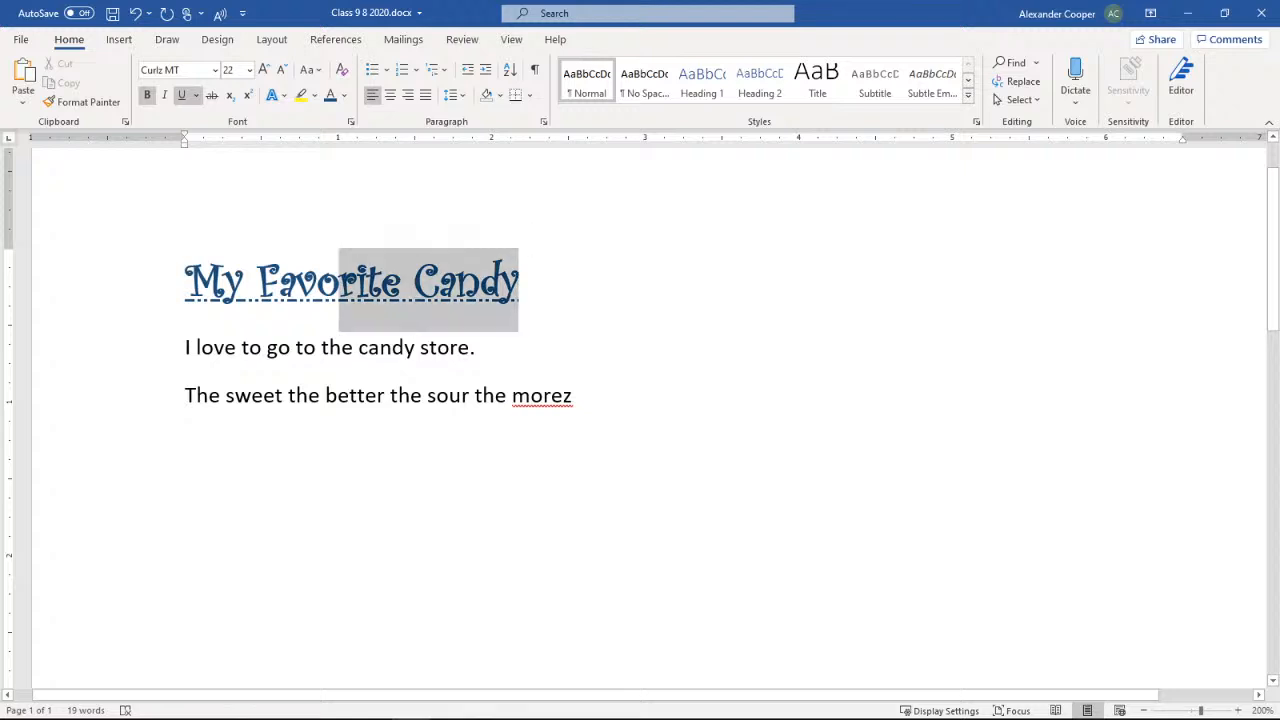
drag(339, 290, 206, 299)
click(345, 97)
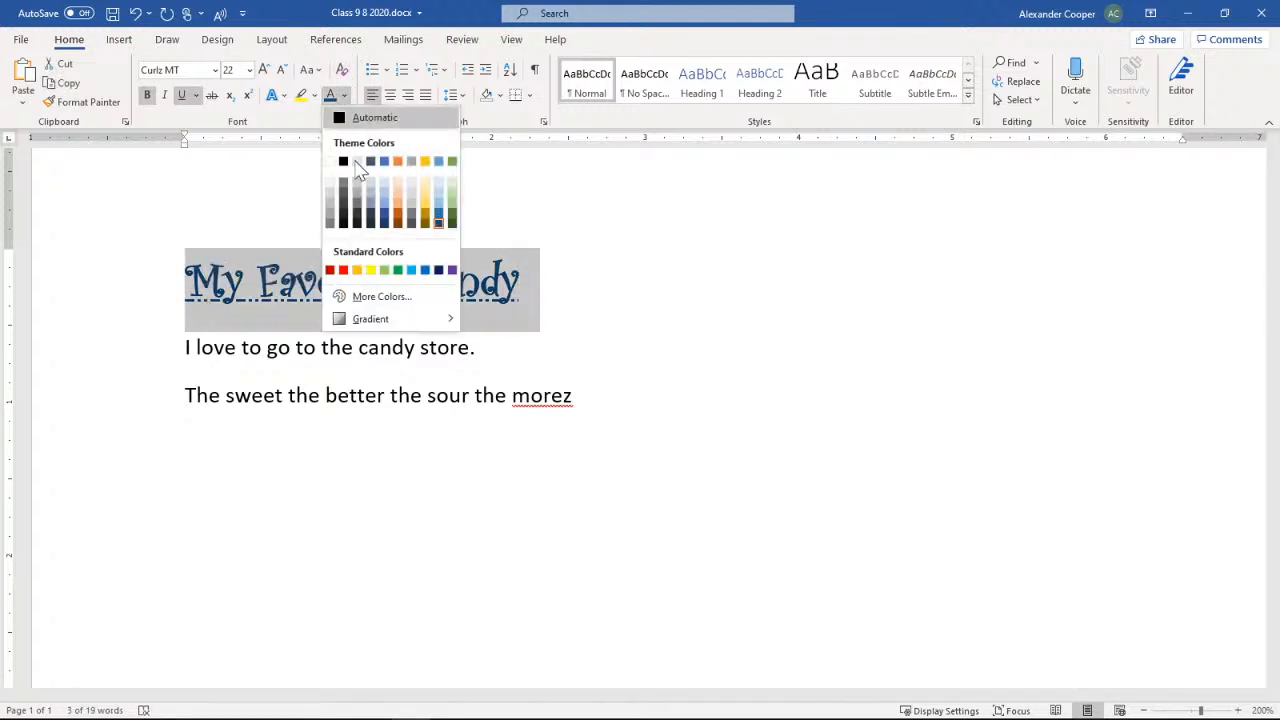
click(400, 225)
key(Right)
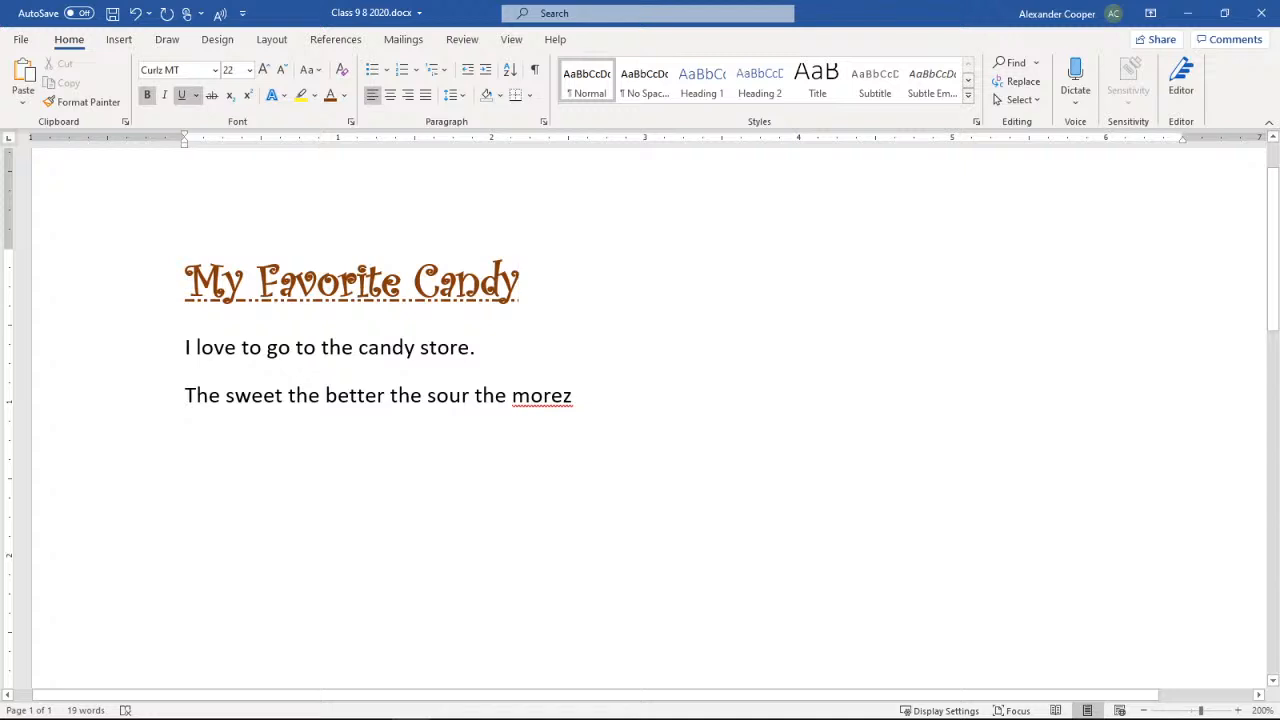
- Set the title's font color to a dark blue-gray theme shade and deselect the text
drag(519, 292, 185, 292)
click(344, 95)
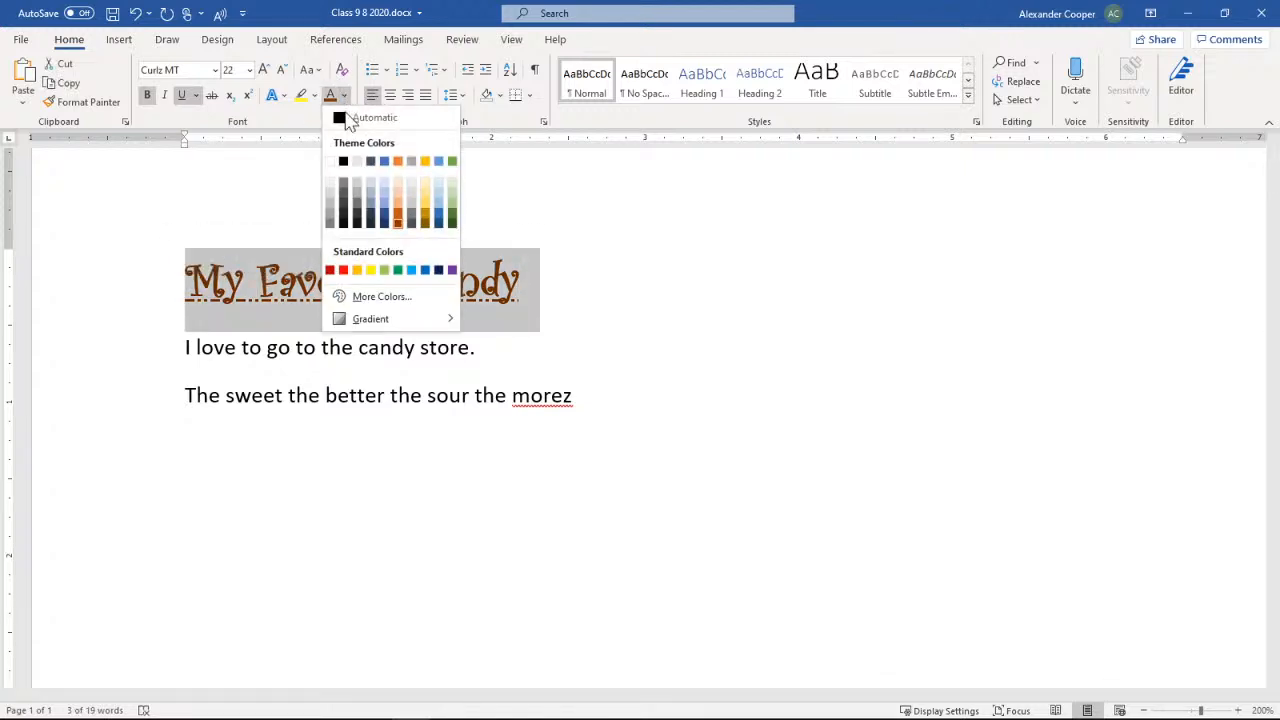
click(372, 218)
click(578, 308)
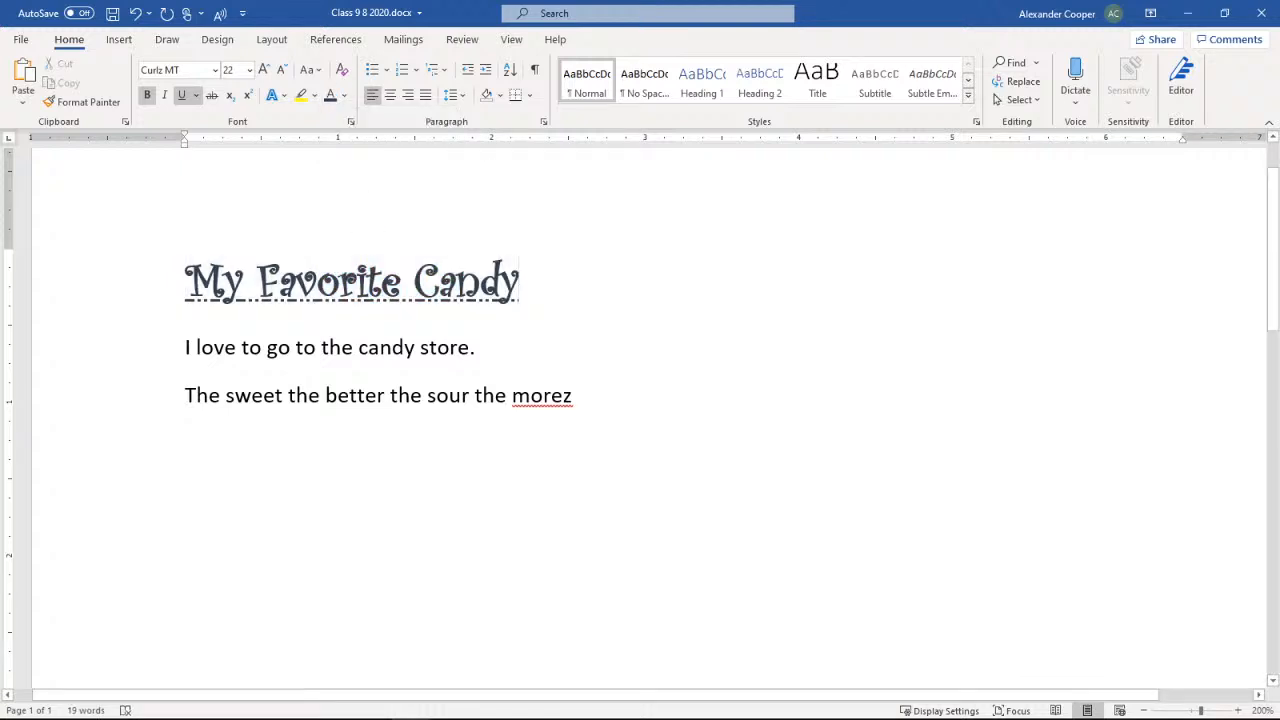
- Set the font color of the title "My Favorite Candy" to a dark green theme shade and deselect it
drag(558, 298, 188, 297)
click(345, 96)
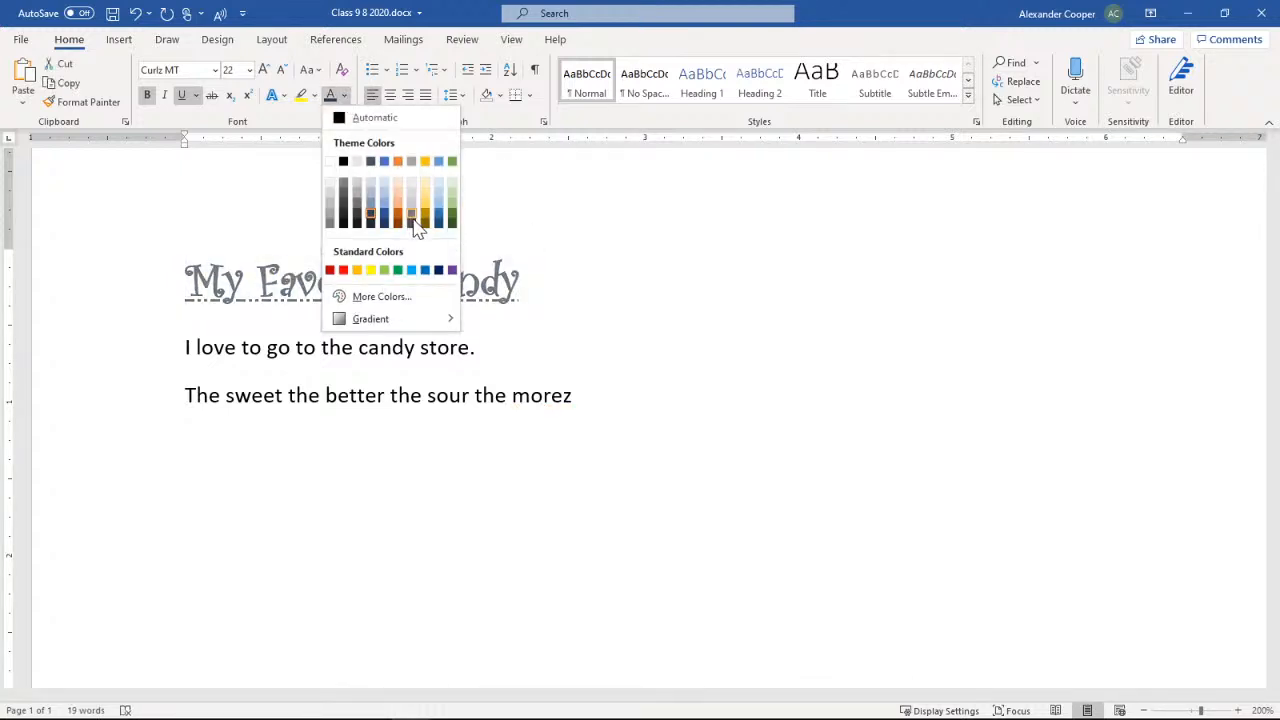
click(452, 218)
click(596, 307)
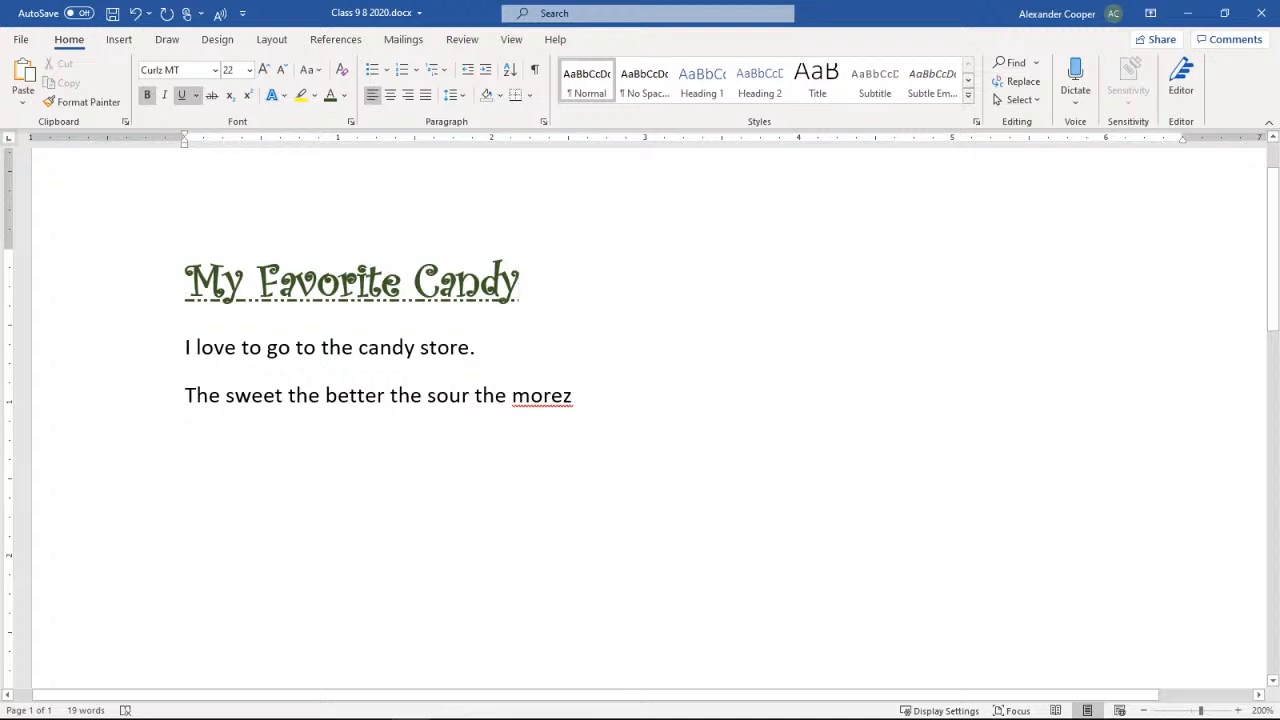
- Select the whole title and set its font color to the standard Dark Red
drag(556, 300, 186, 298)
click(344, 96)
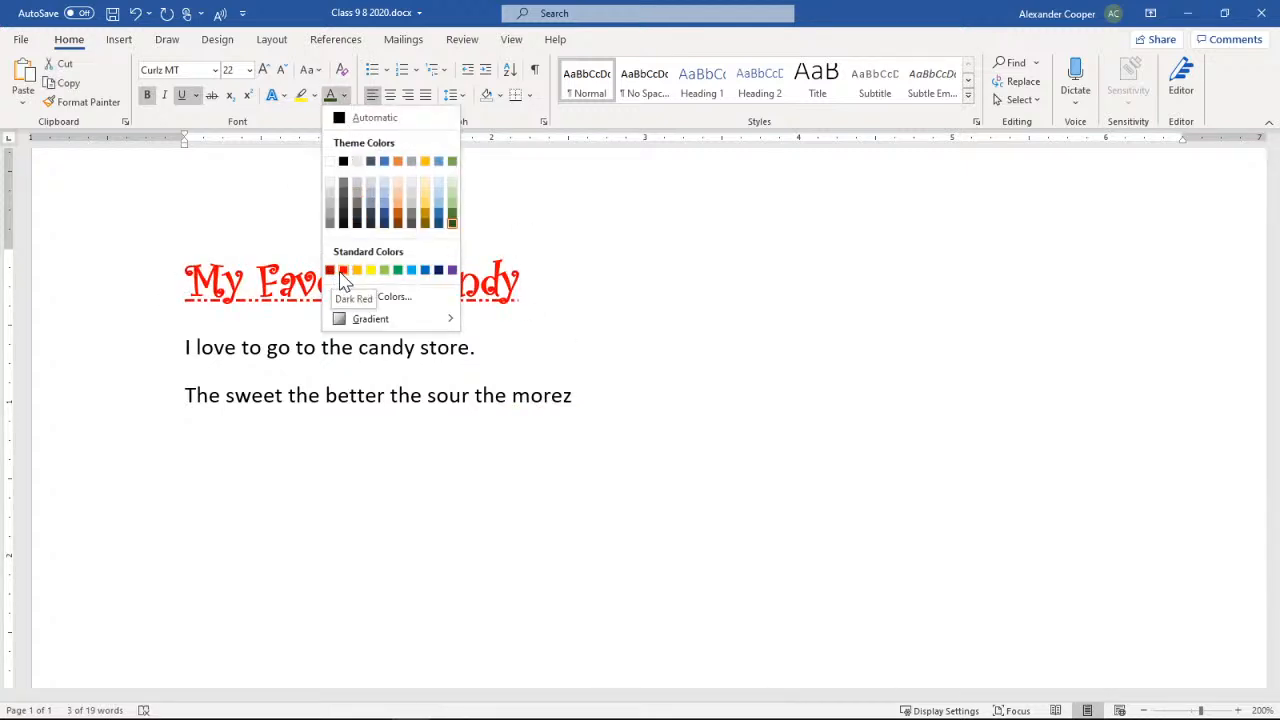
click(330, 272)
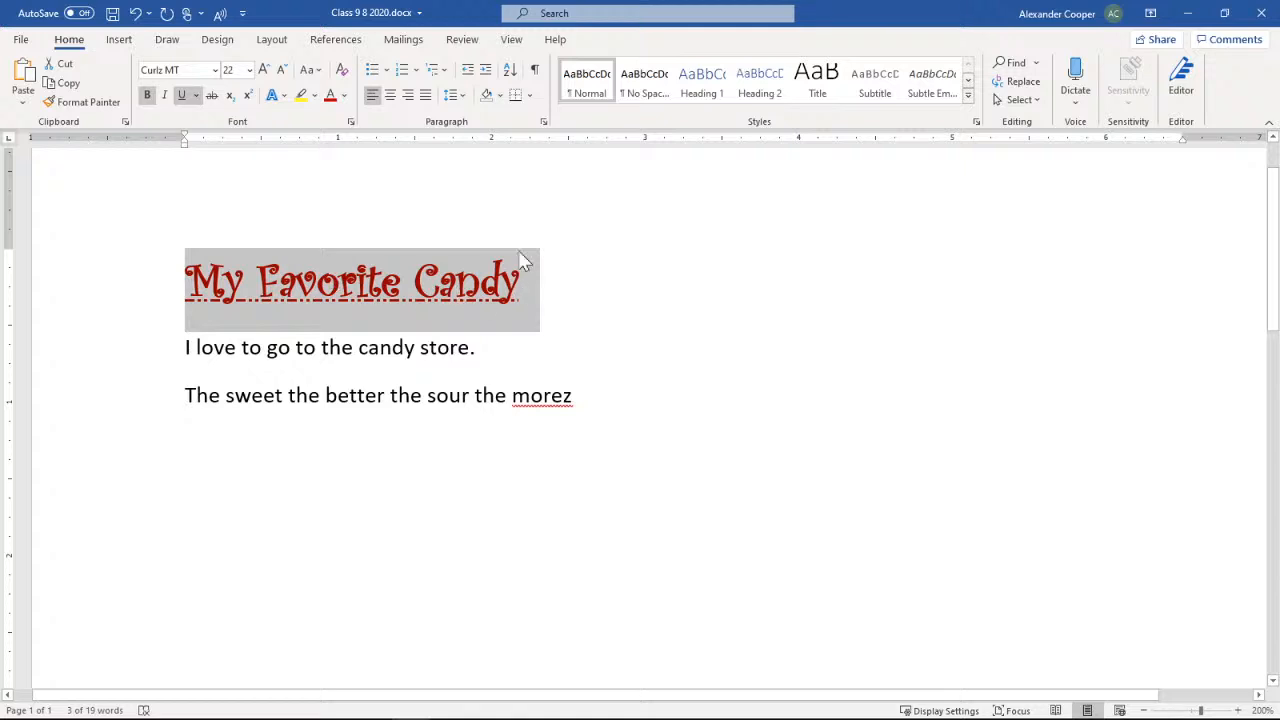
- Set the title's font color to the darkest blue theme shade and deselect the text
click(344, 96)
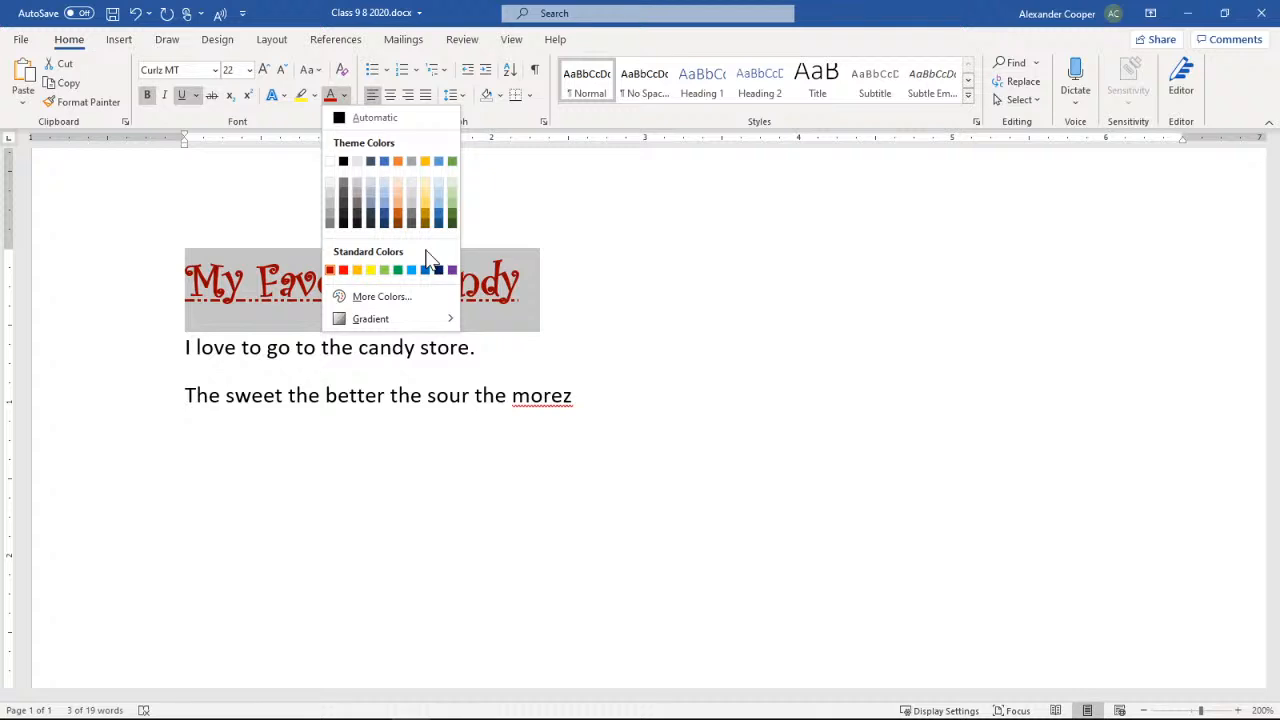
click(384, 224)
click(571, 289)
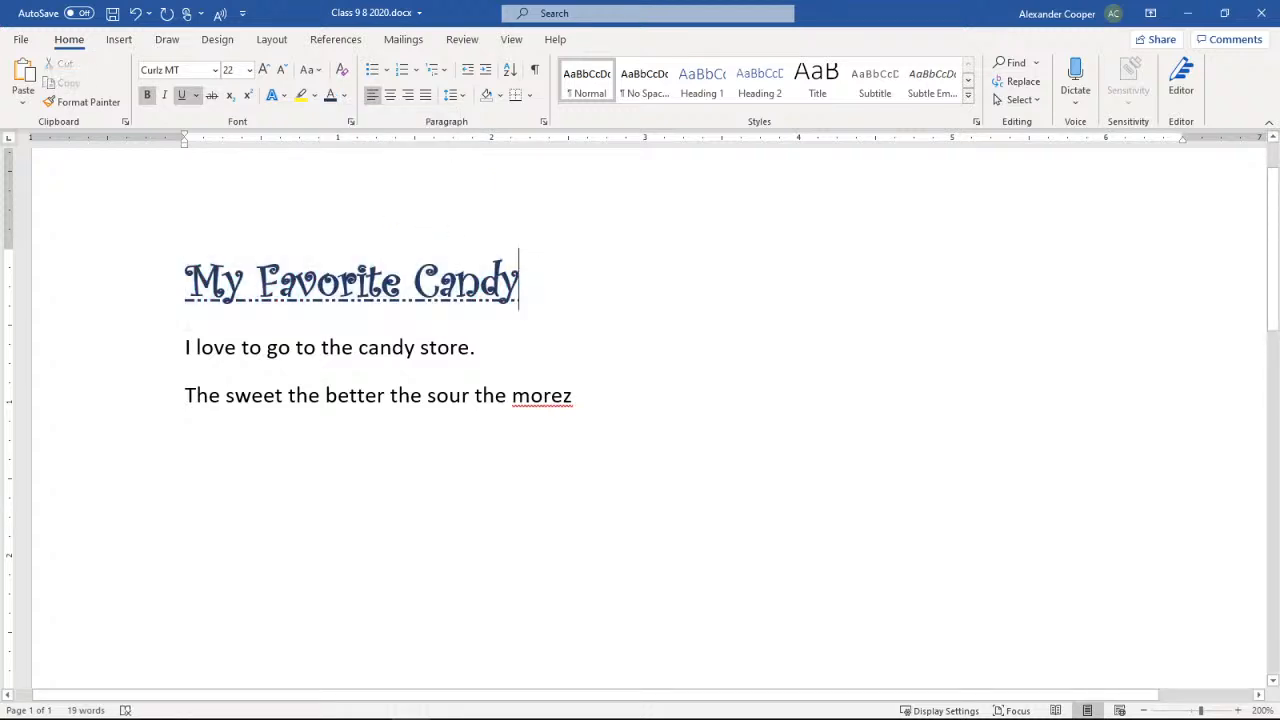
click(257, 187)
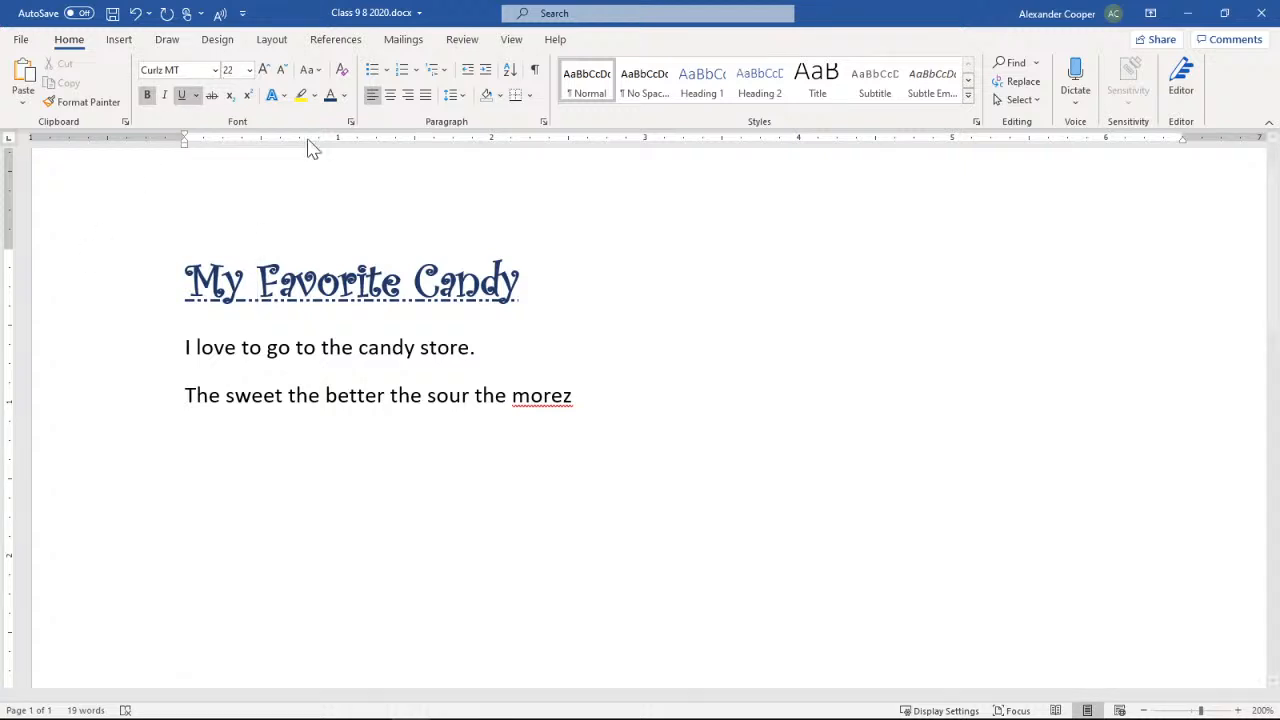
- Switch to the PowerPoint presentation and read the "Paragraph: Using alignment" slide, including the descriptions of the four alignment options
click(1186, 14)
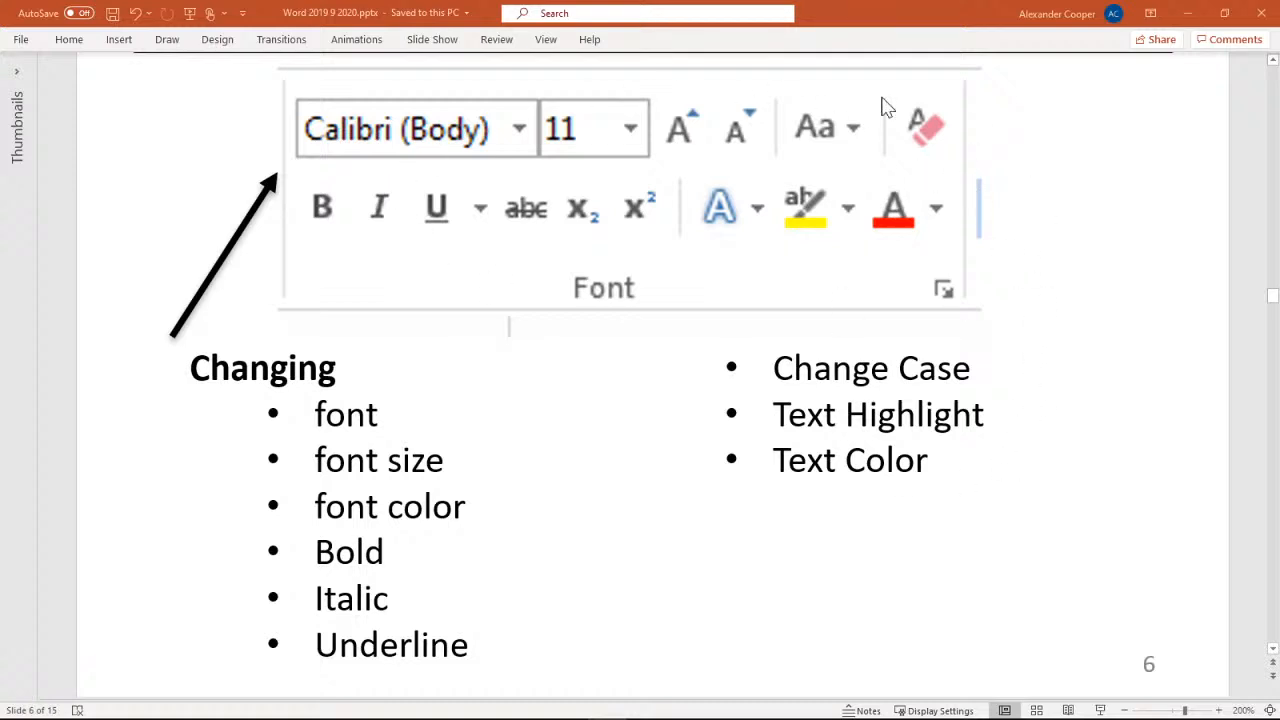
scroll(1086, 346, down, 5)
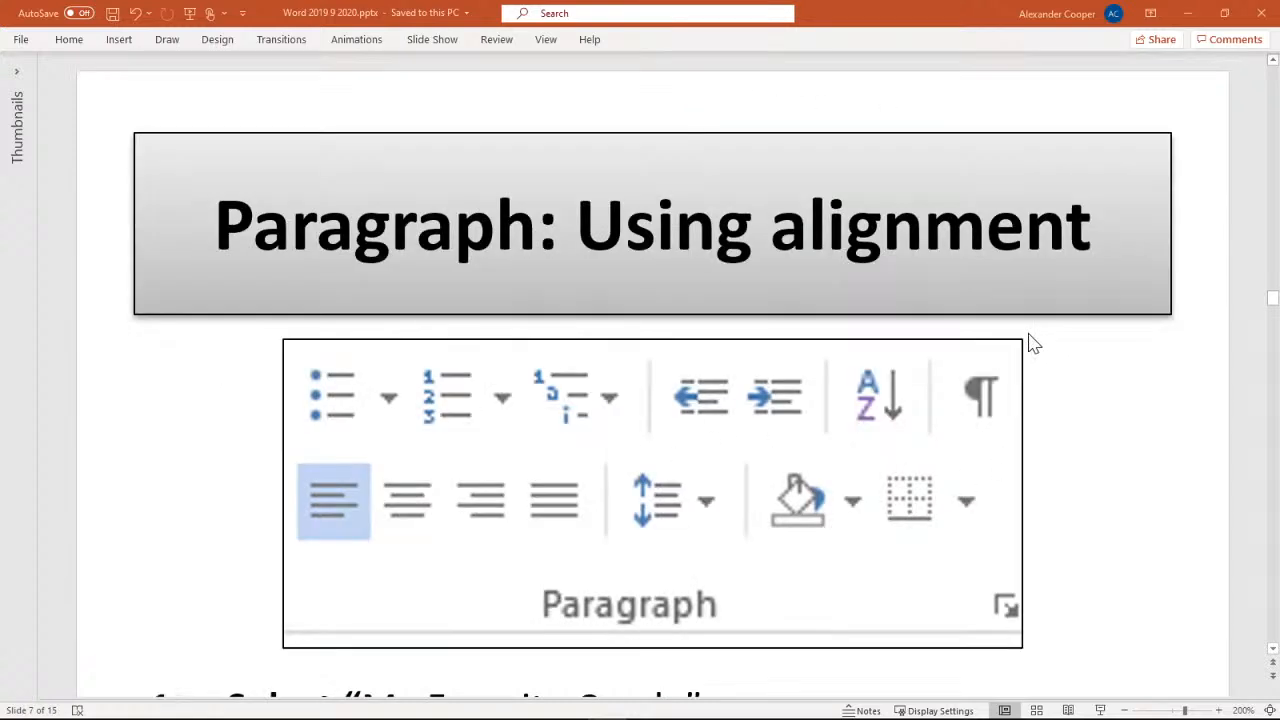
scroll(1093, 349, up, 1)
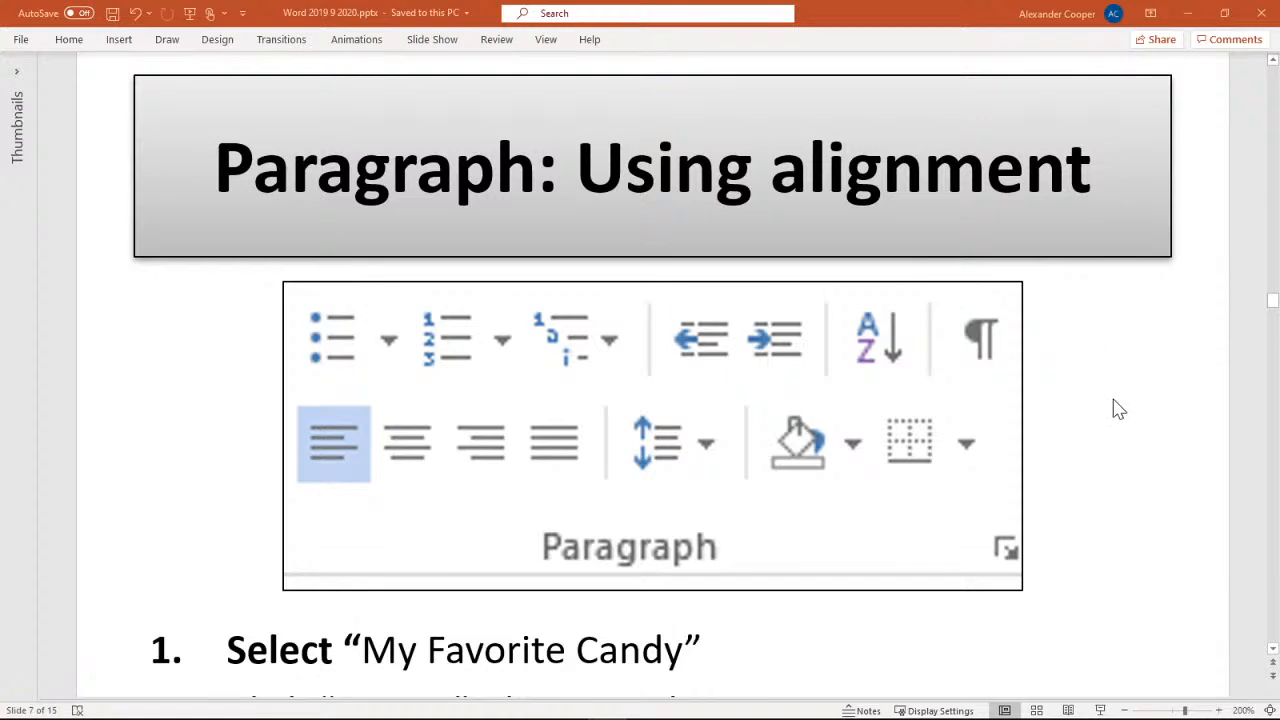
scroll(1108, 414, down, 2)
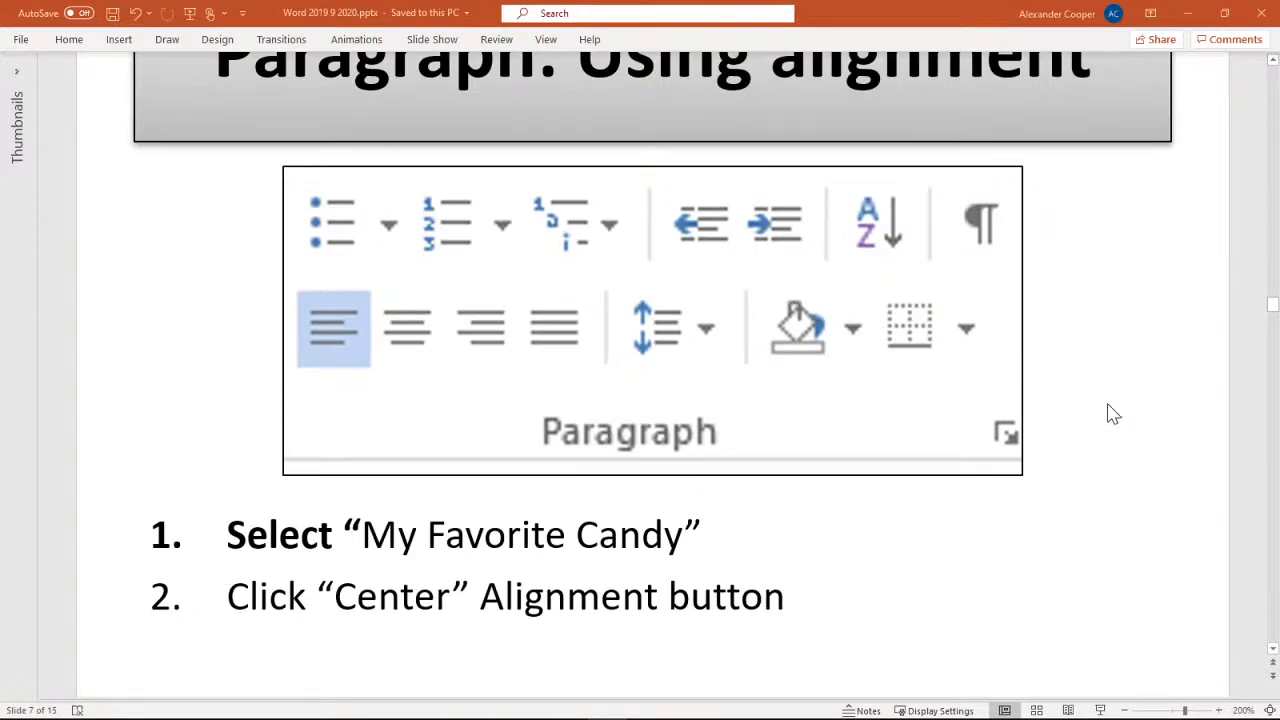
scroll(1112, 412, up, 2)
scroll(1131, 405, down, 8)
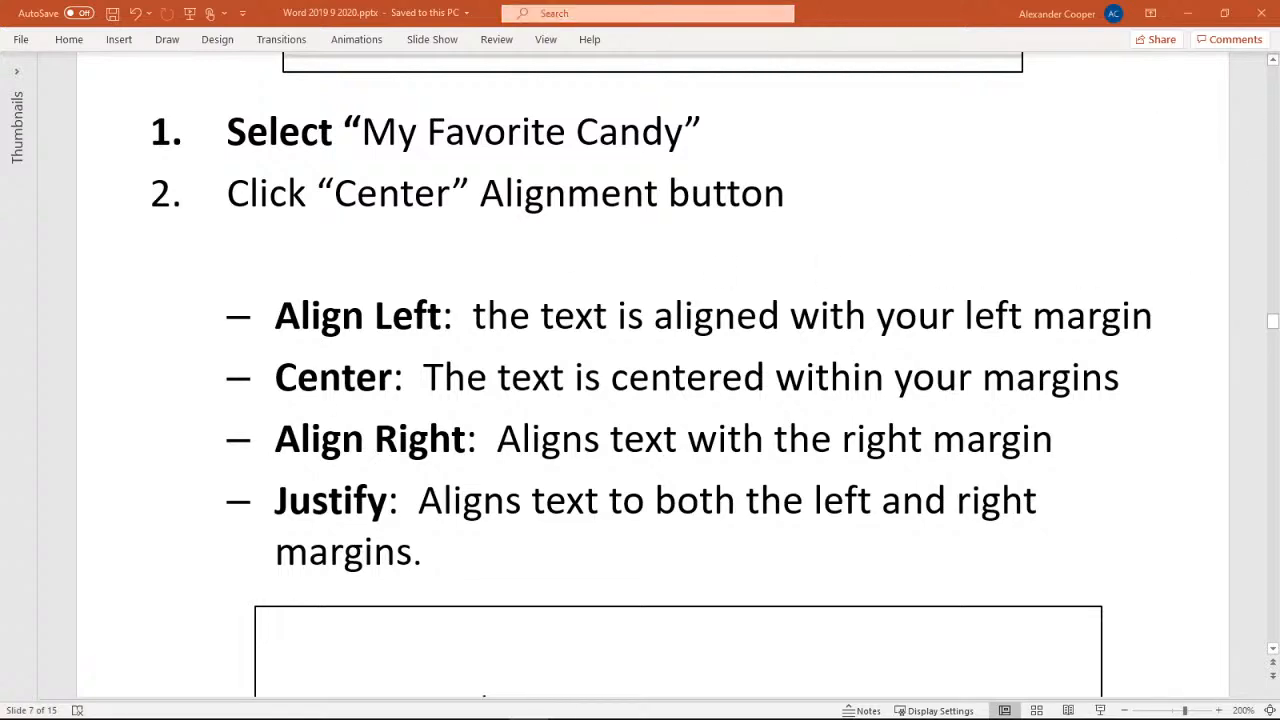
- Switch back to the Word document and center the title "My Favorite Candy" between the margins
key(alt+Tab)
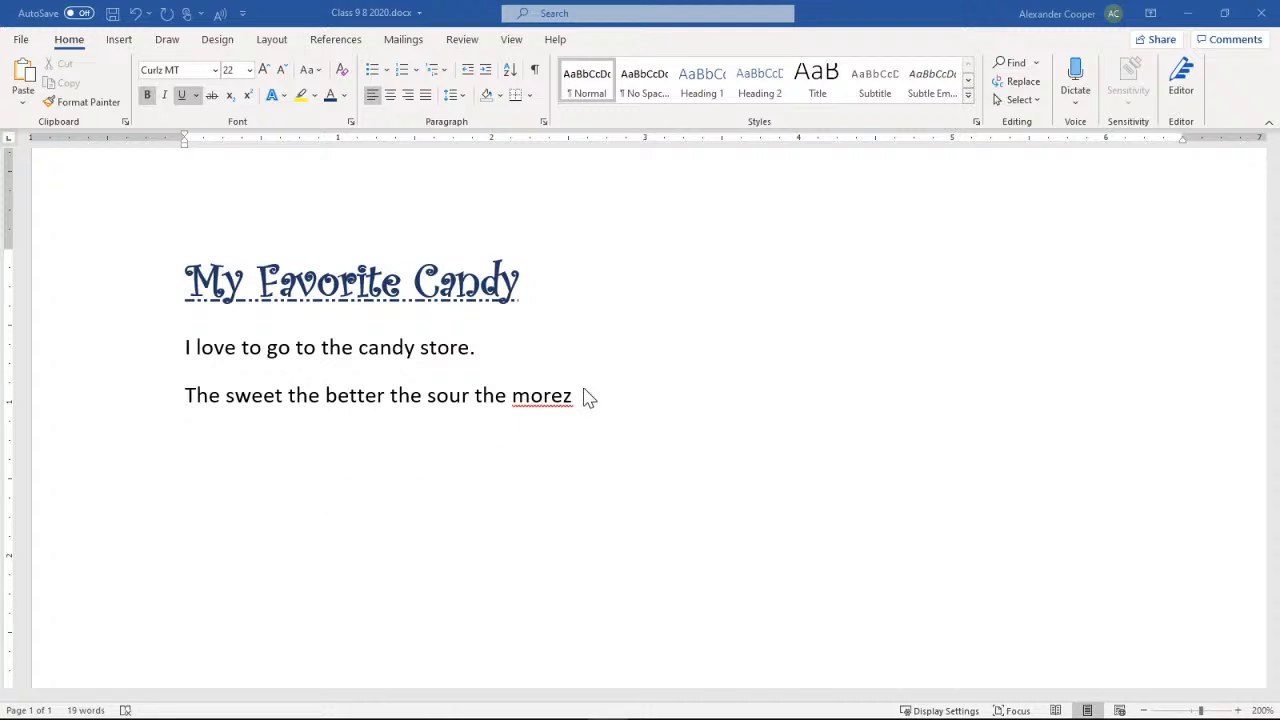
click(321, 347)
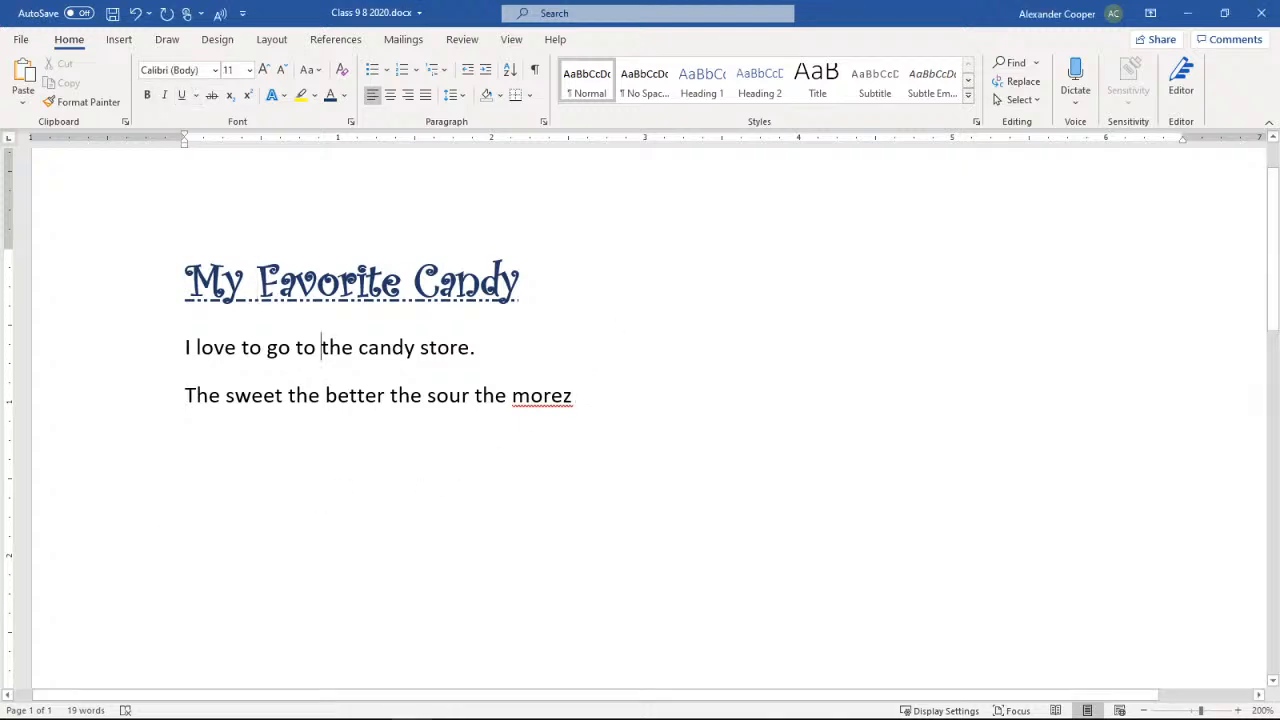
click(224, 280)
drag(224, 280, 540, 290)
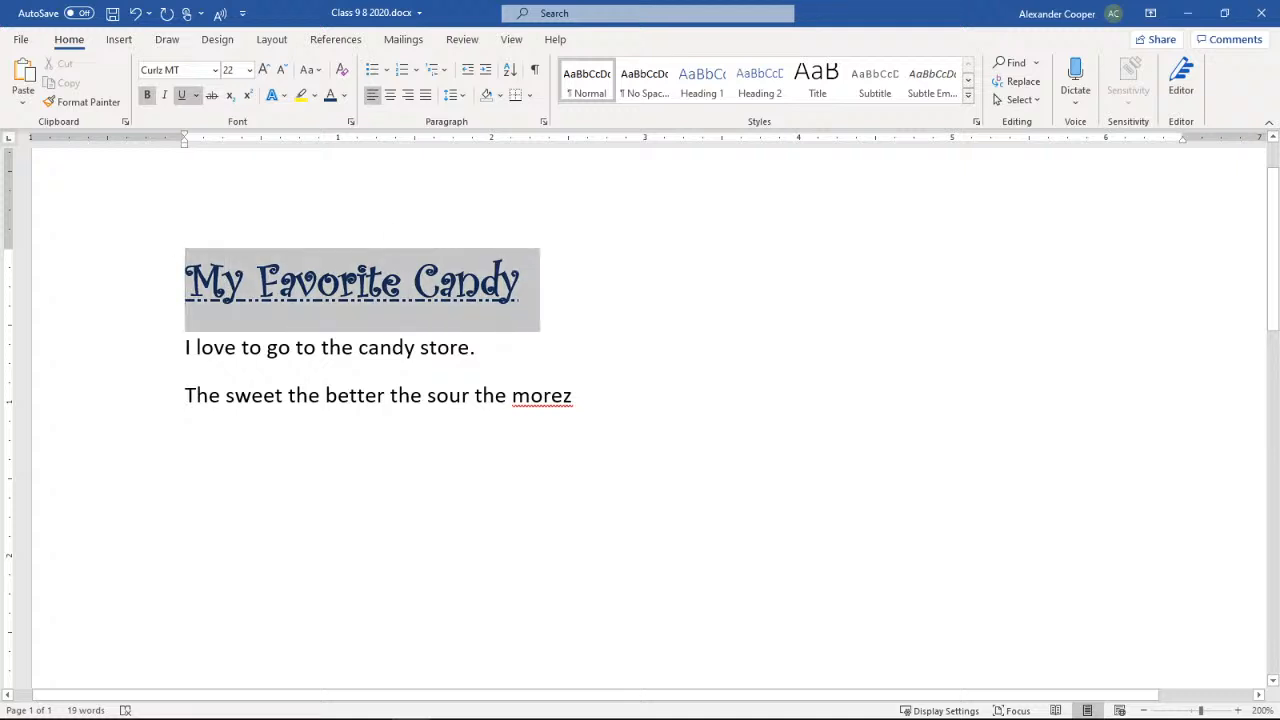
click(260, 312)
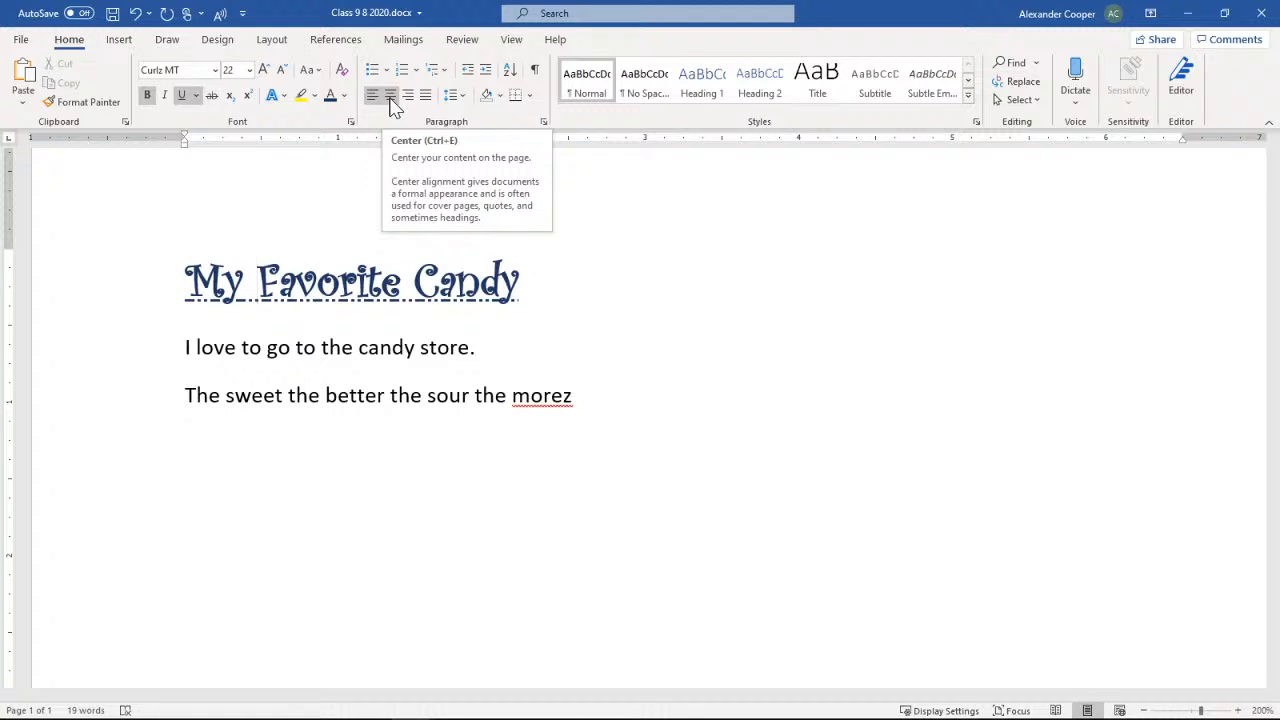
click(391, 96)
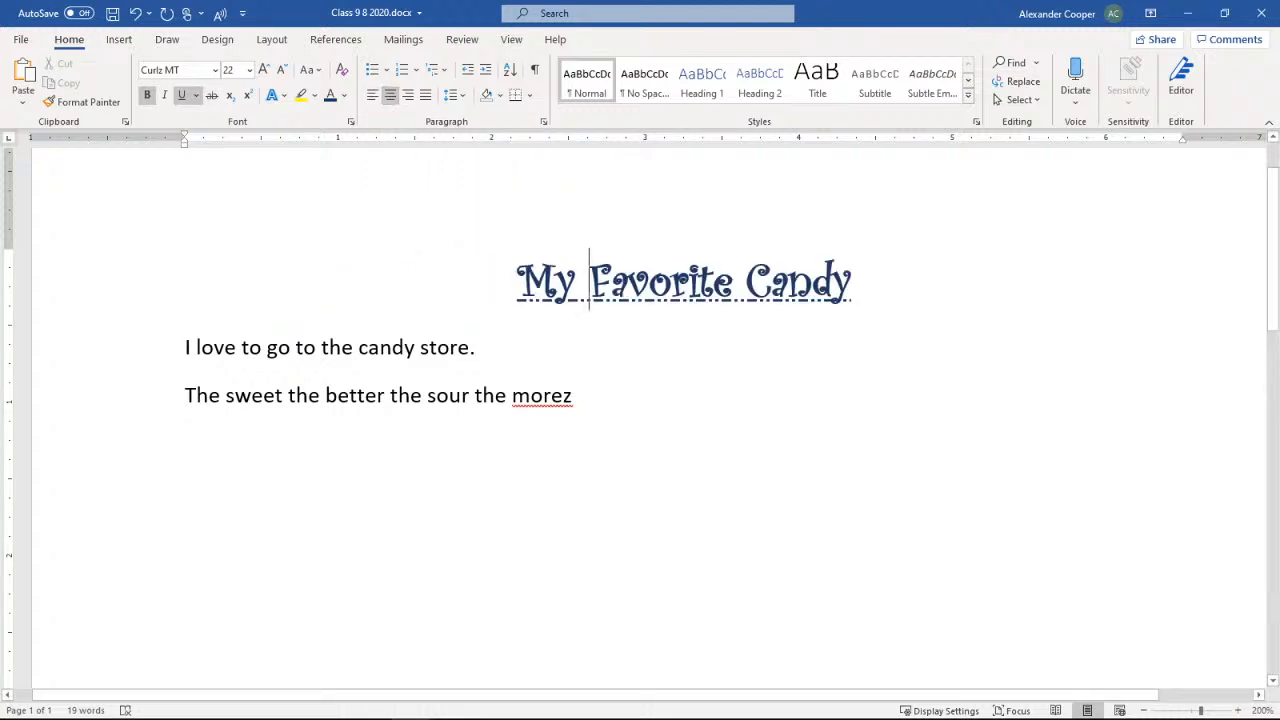
- Align the title to the right margin and return it to centered alignment
click(409, 96)
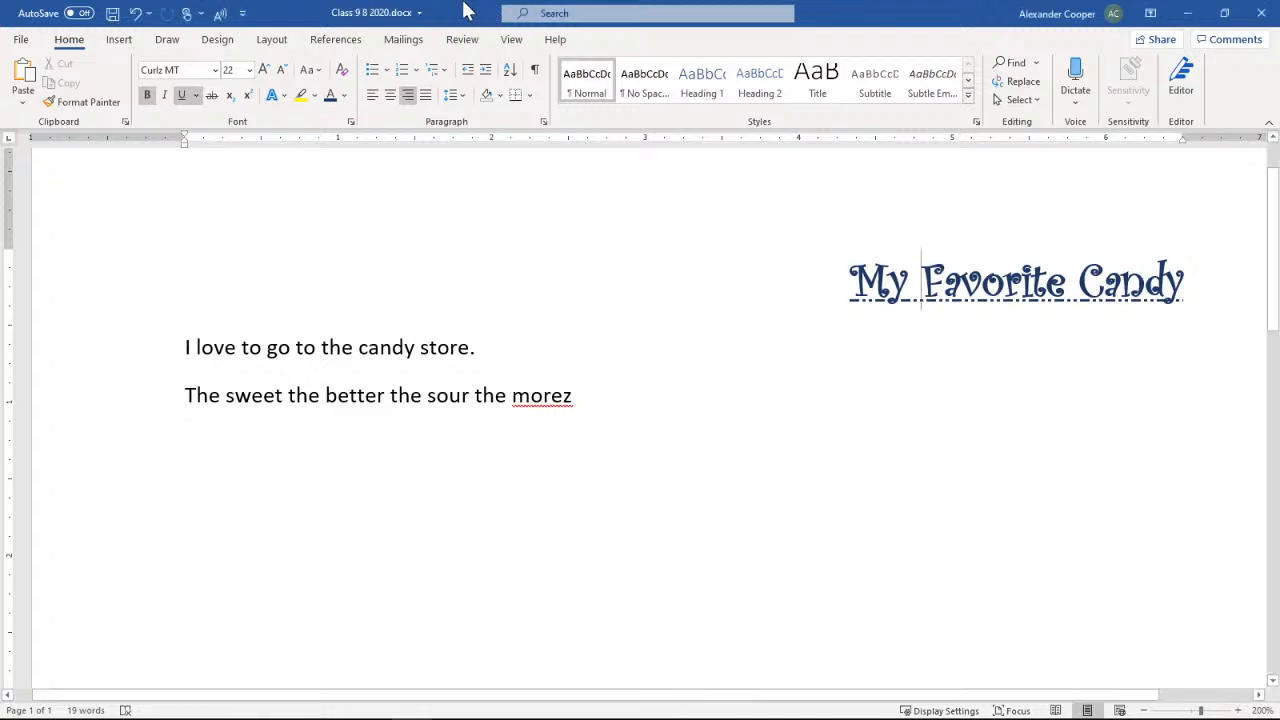
click(889, 282)
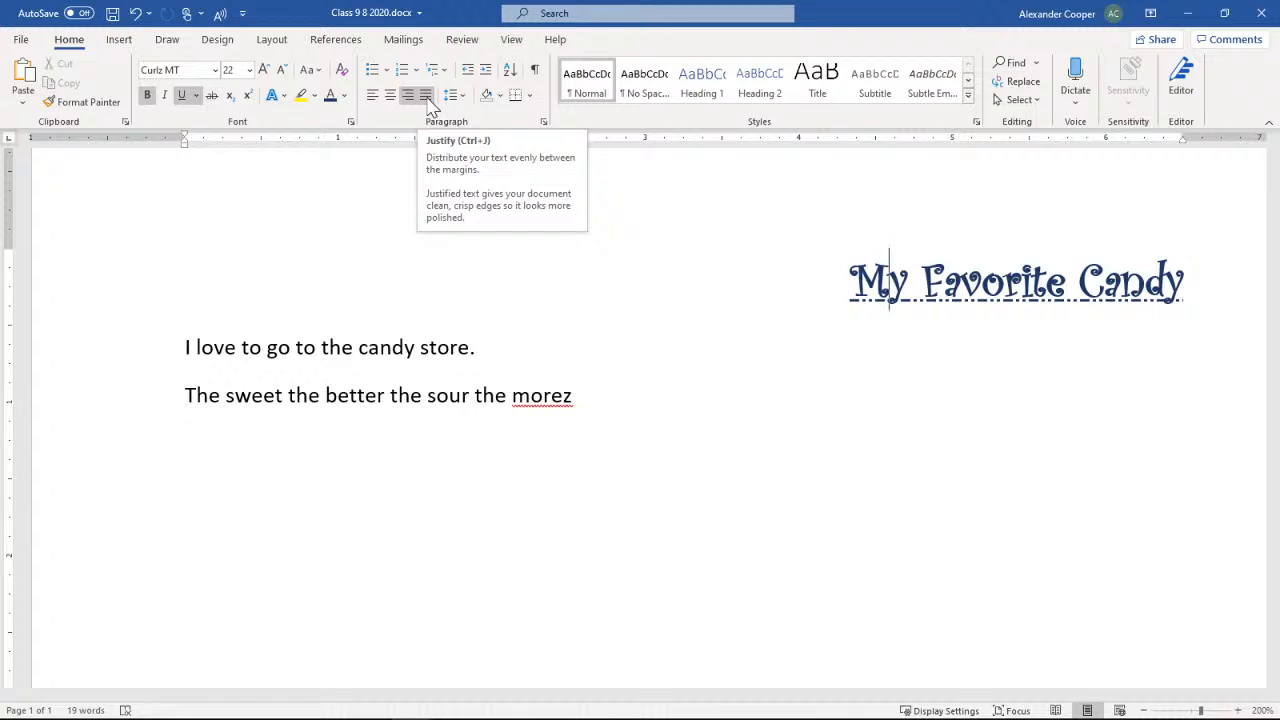
click(391, 97)
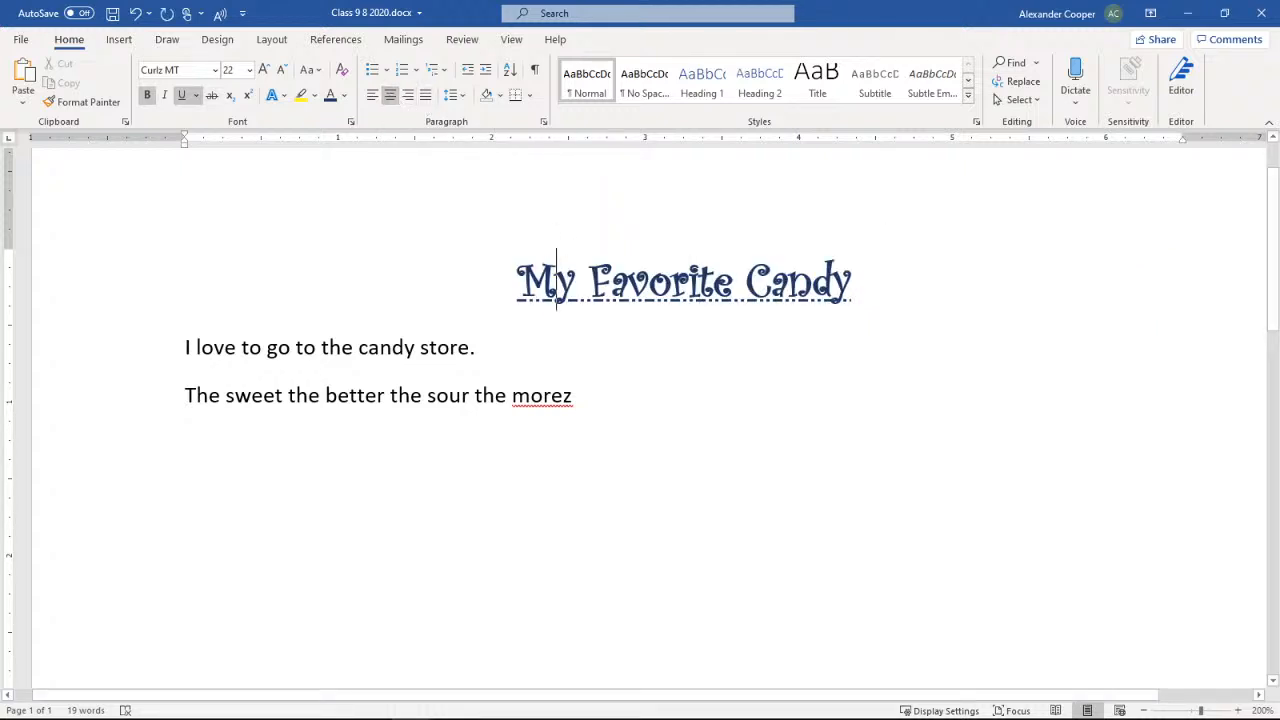
- Switch to the PowerPoint presentation and look at the alignment examples at the end of slide 7
click(1182, 16)
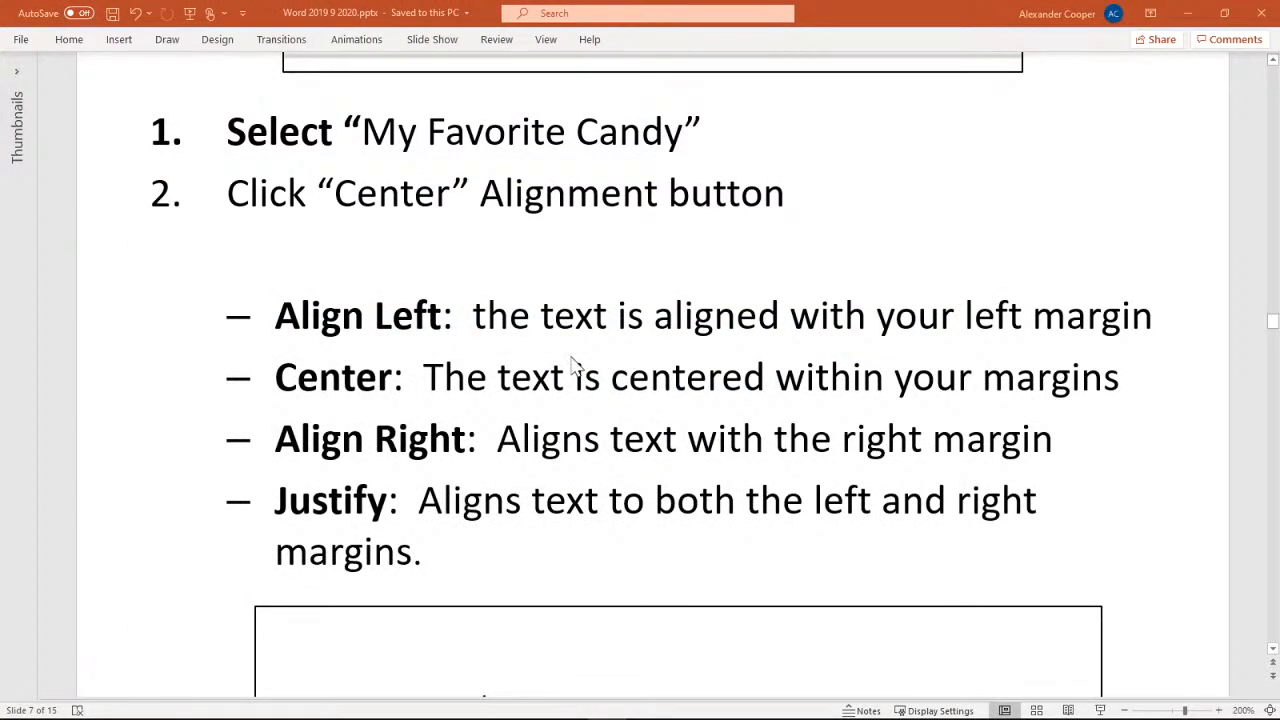
scroll(1194, 223, down, 4)
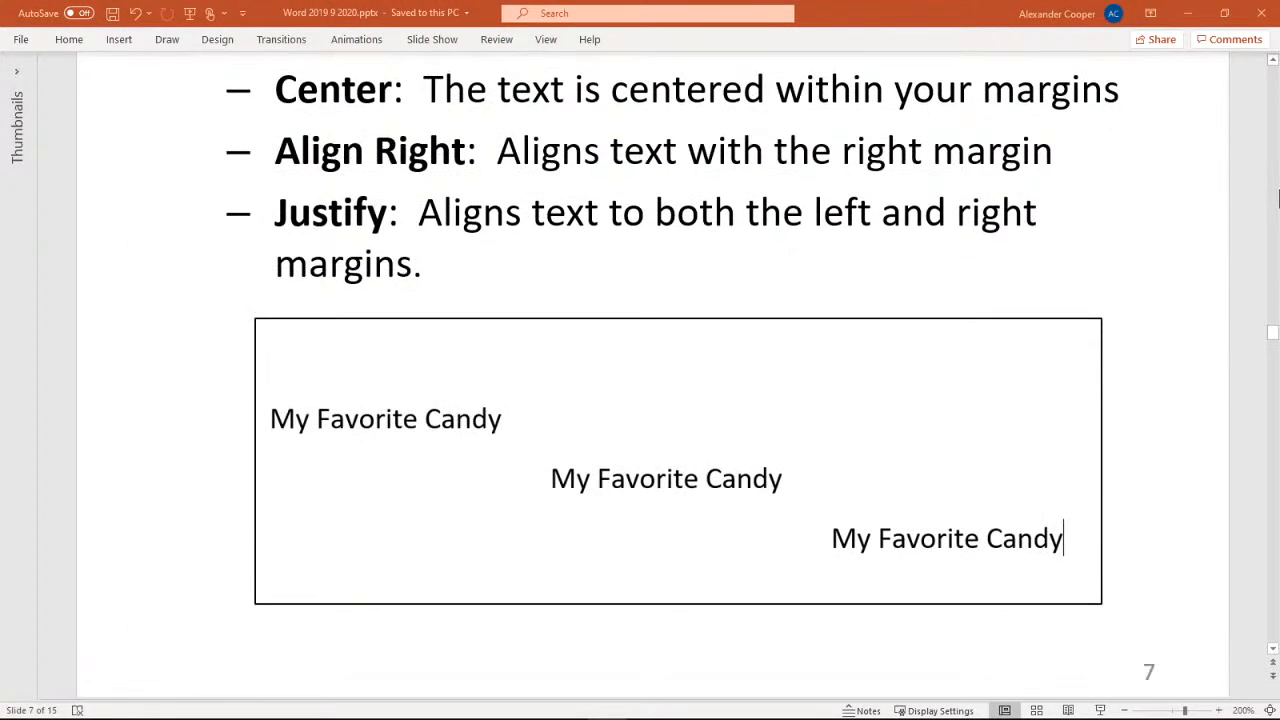
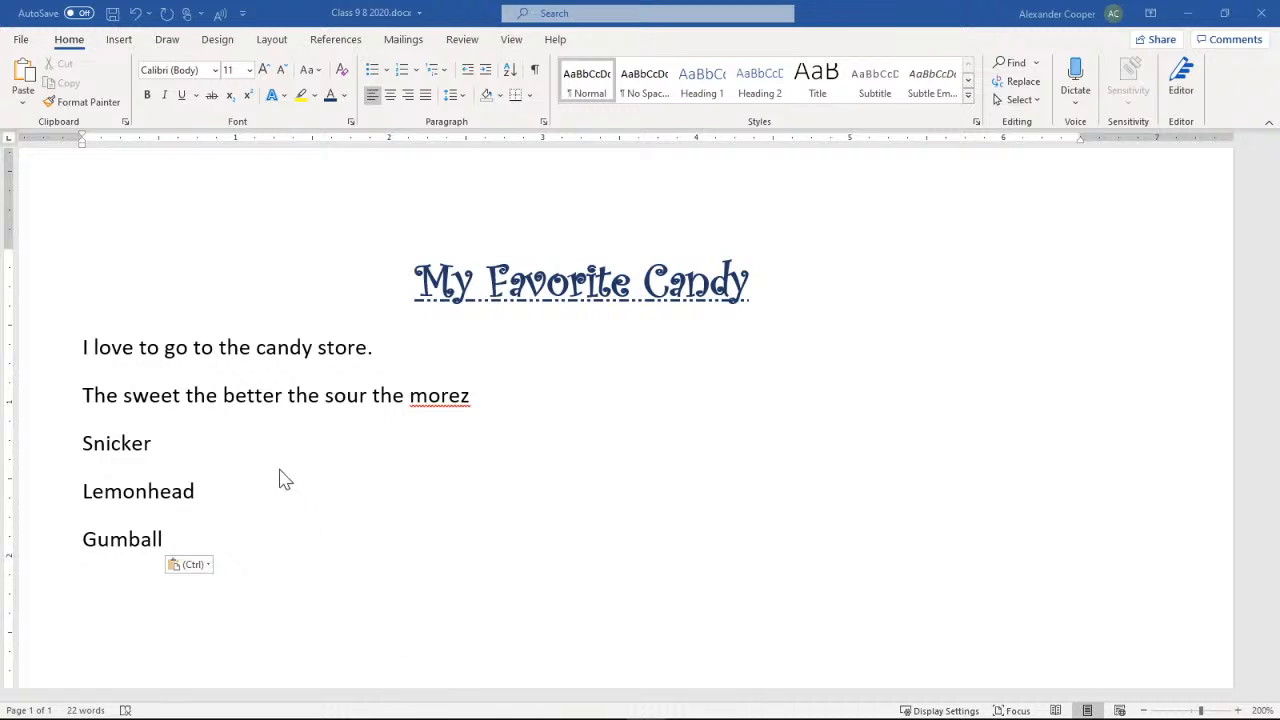
- Replace the paragraph break between Snicker and Lemonhead with a single line break, and restore the paragraph break
click(151, 443)
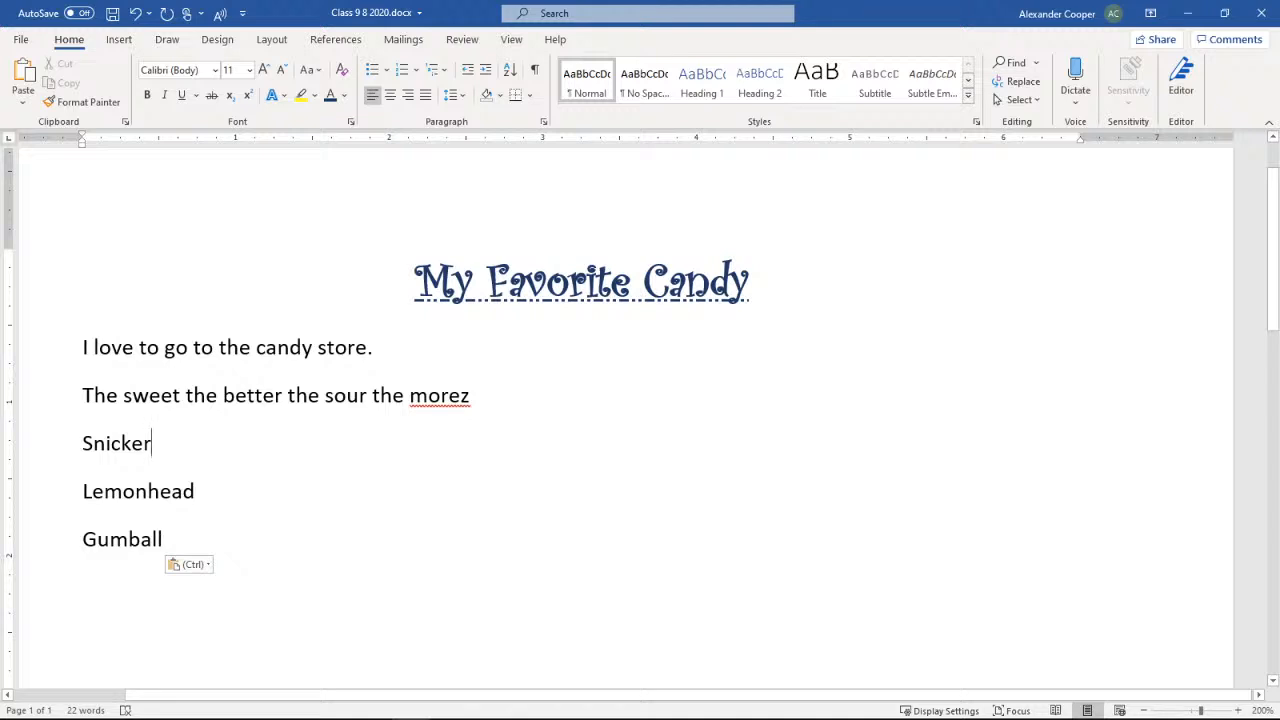
key(Delete)
key(Return)
key(BackSpace)
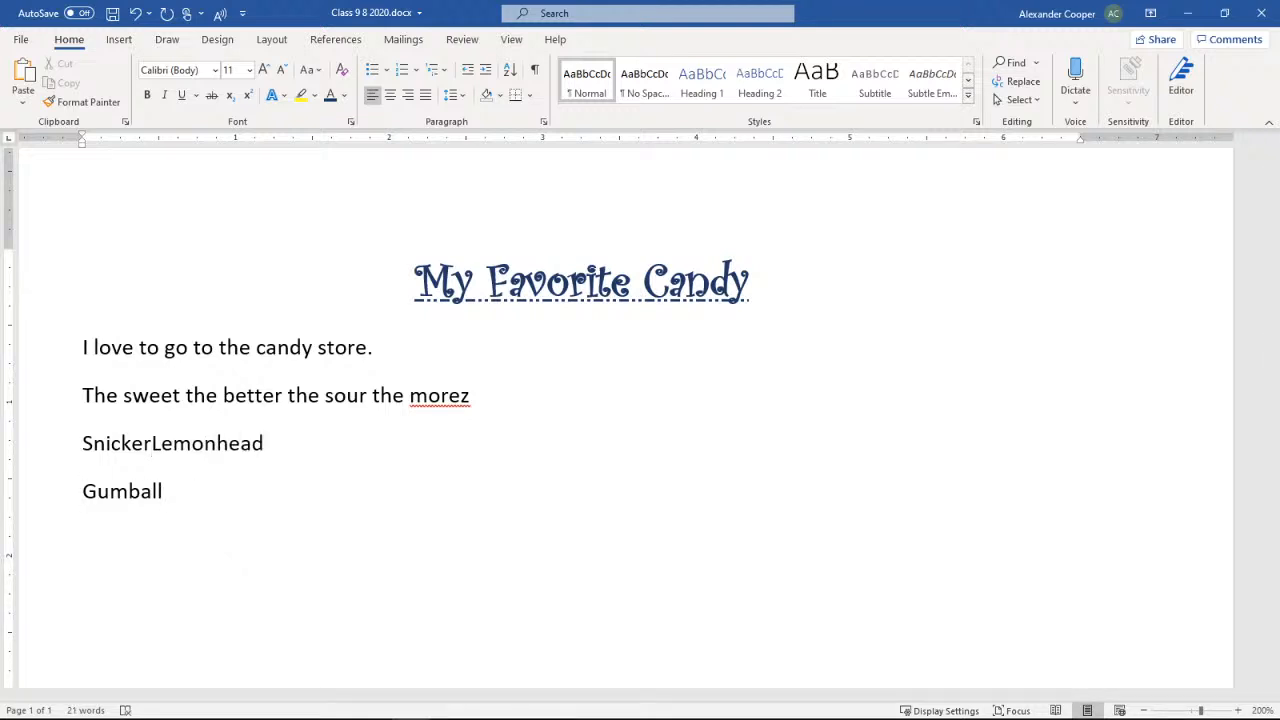
key(shift+Return)
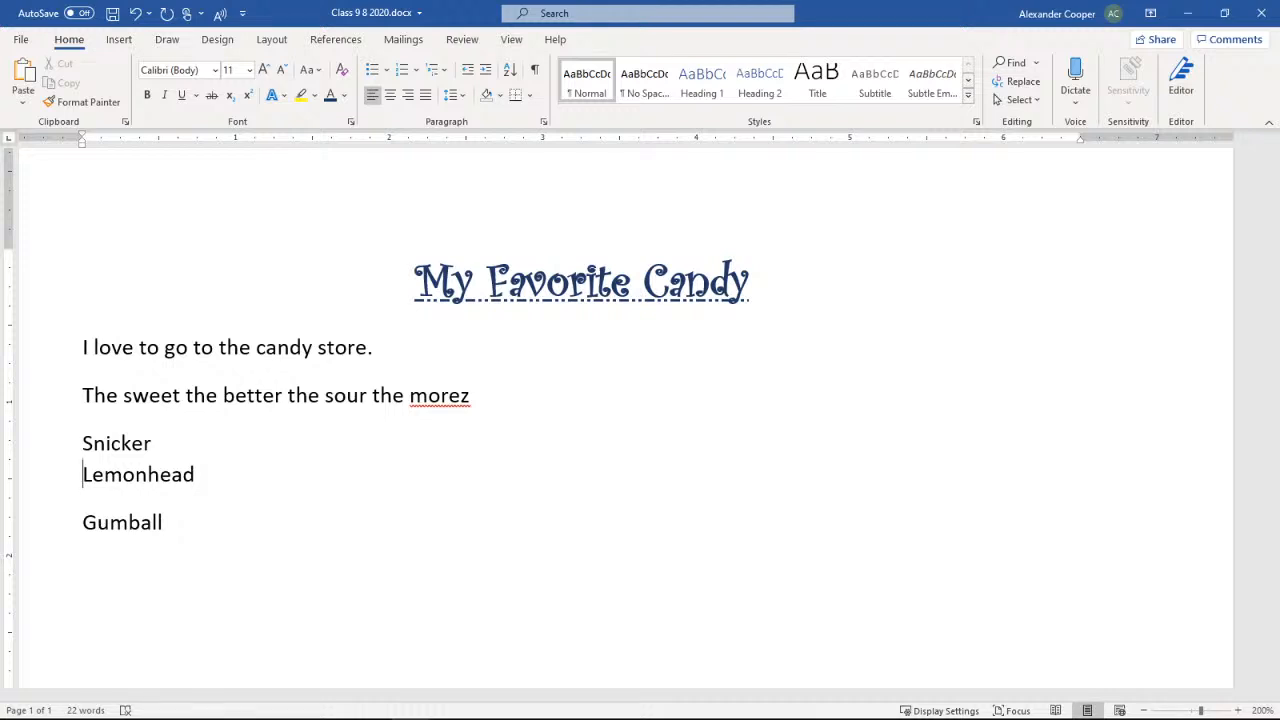
key(BackSpace)
key(Return)
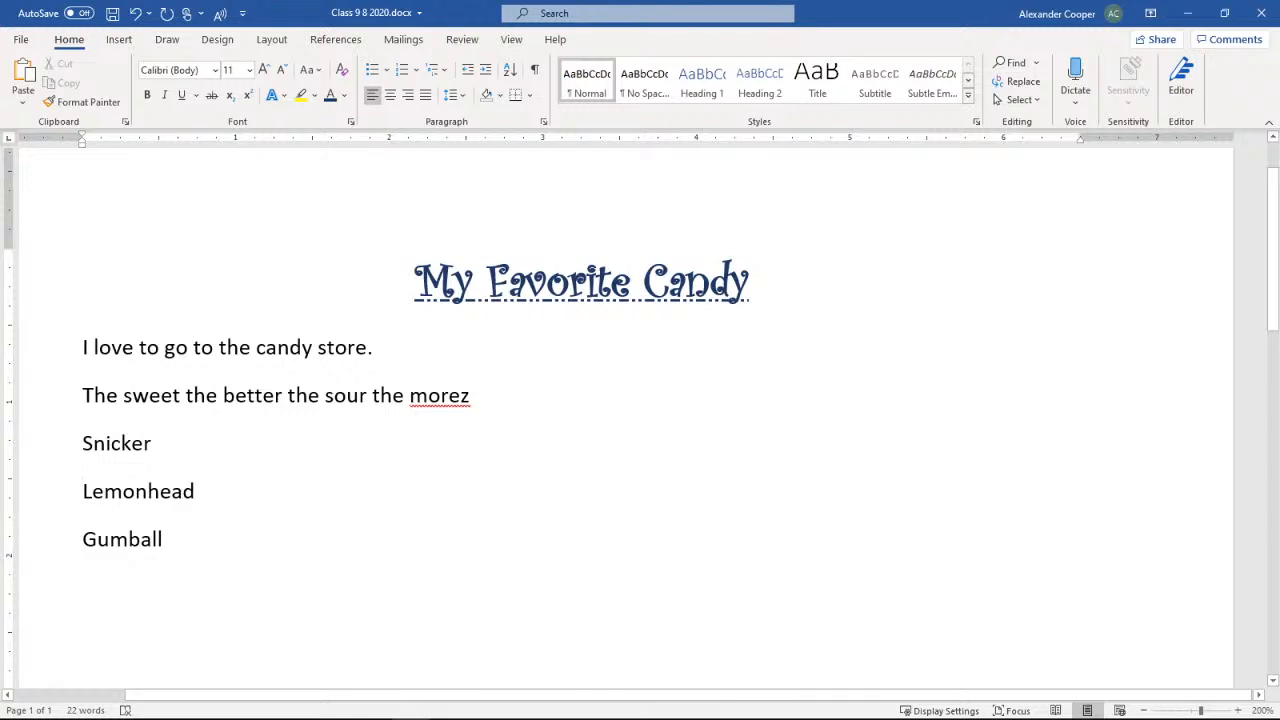
click(206, 445)
key(Down)
key(Left)
key(Left)
key(Up)
key(Left)
key(Left)
key(Down)
key(Left)
key(Left)
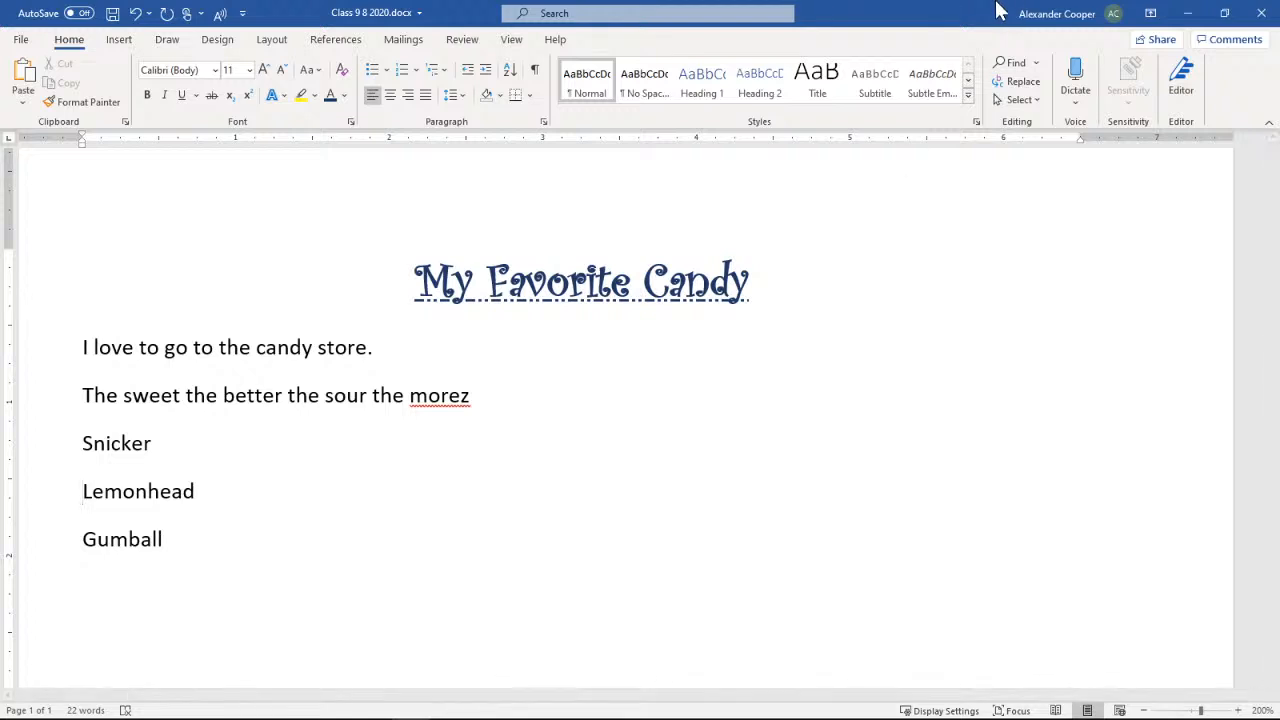
- Switch to the PowerPoint presentation and read the "Bullet Points" slide's instructions on bullets, numbering and indentation
click(1186, 12)
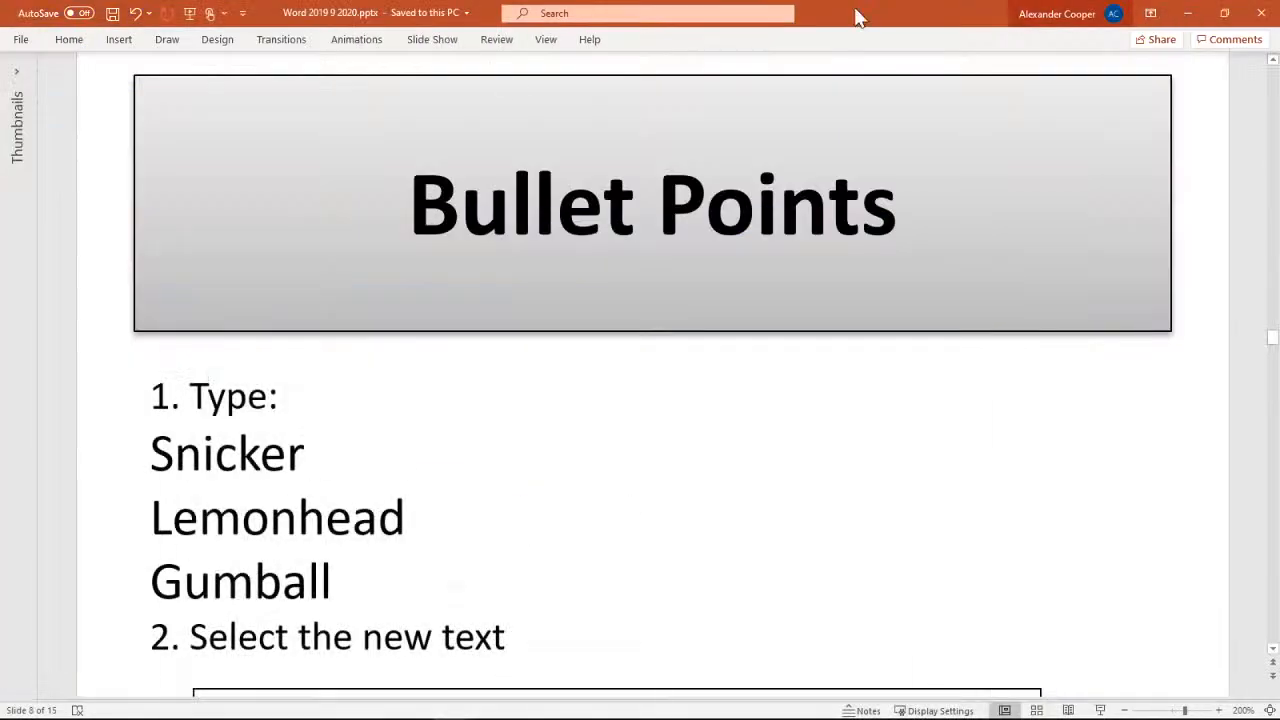
scroll(1045, 295, down, 1)
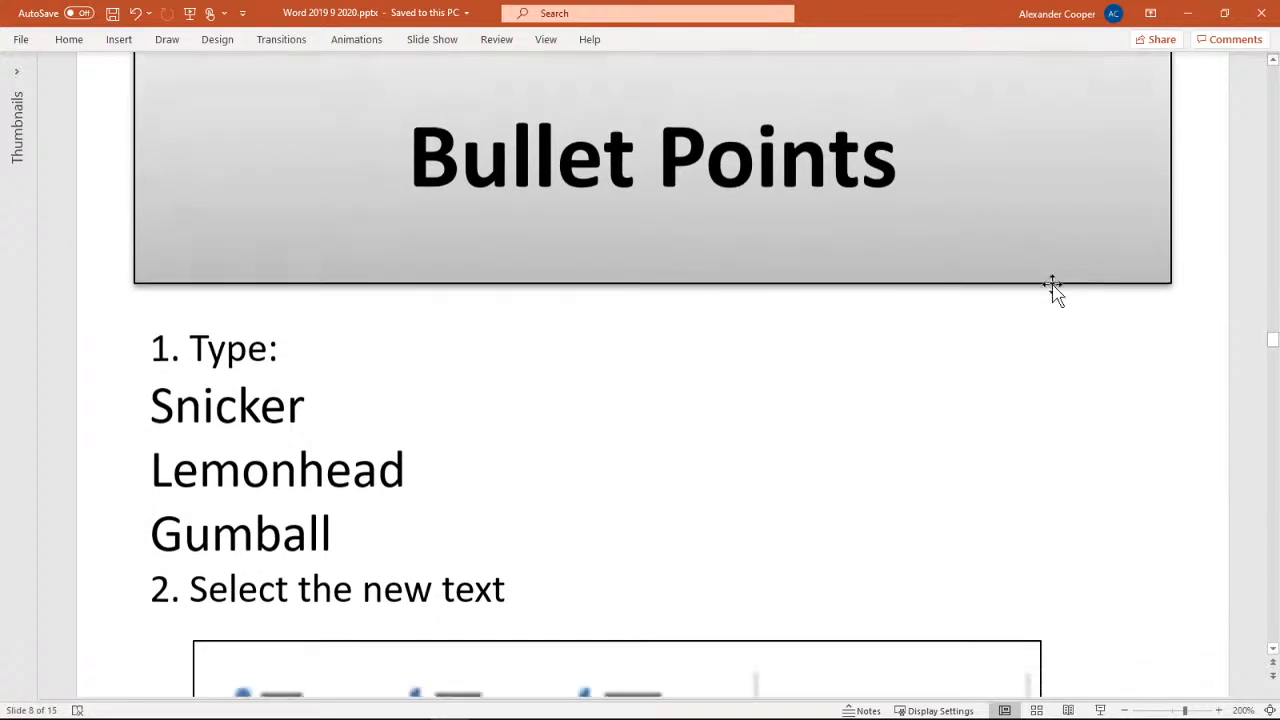
scroll(1111, 300, down, 10)
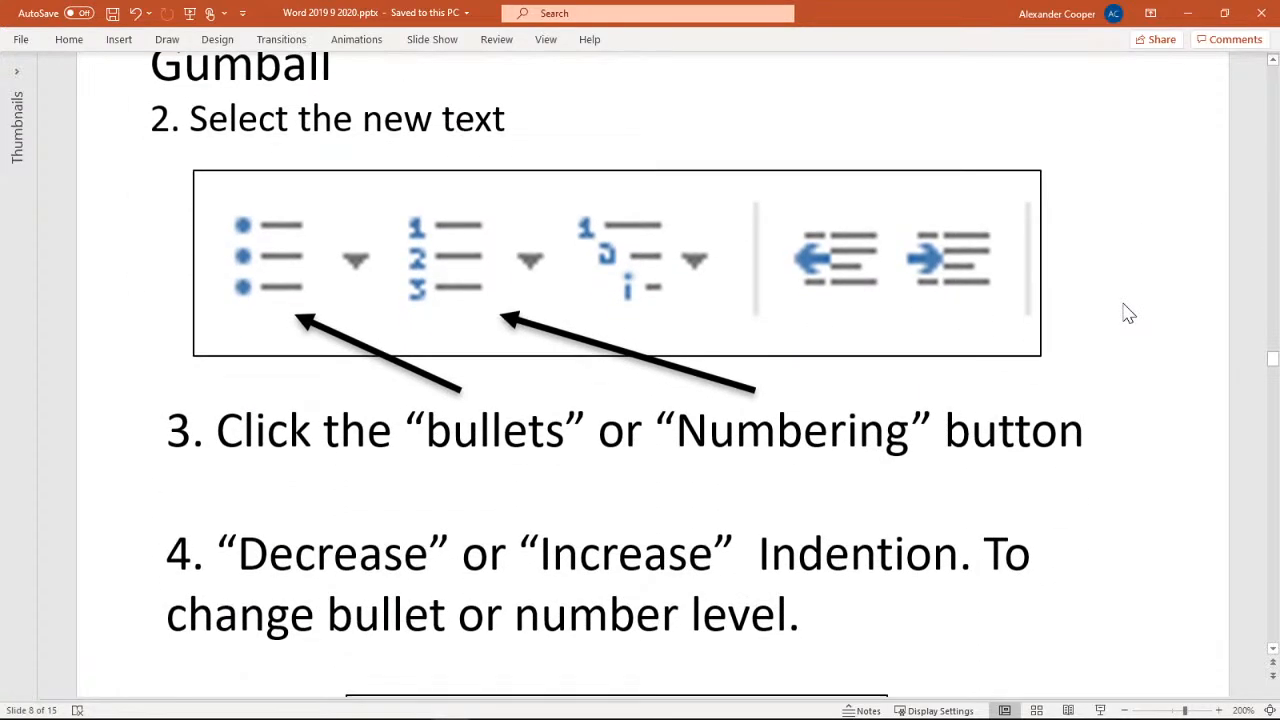
scroll(1128, 313, up, 10)
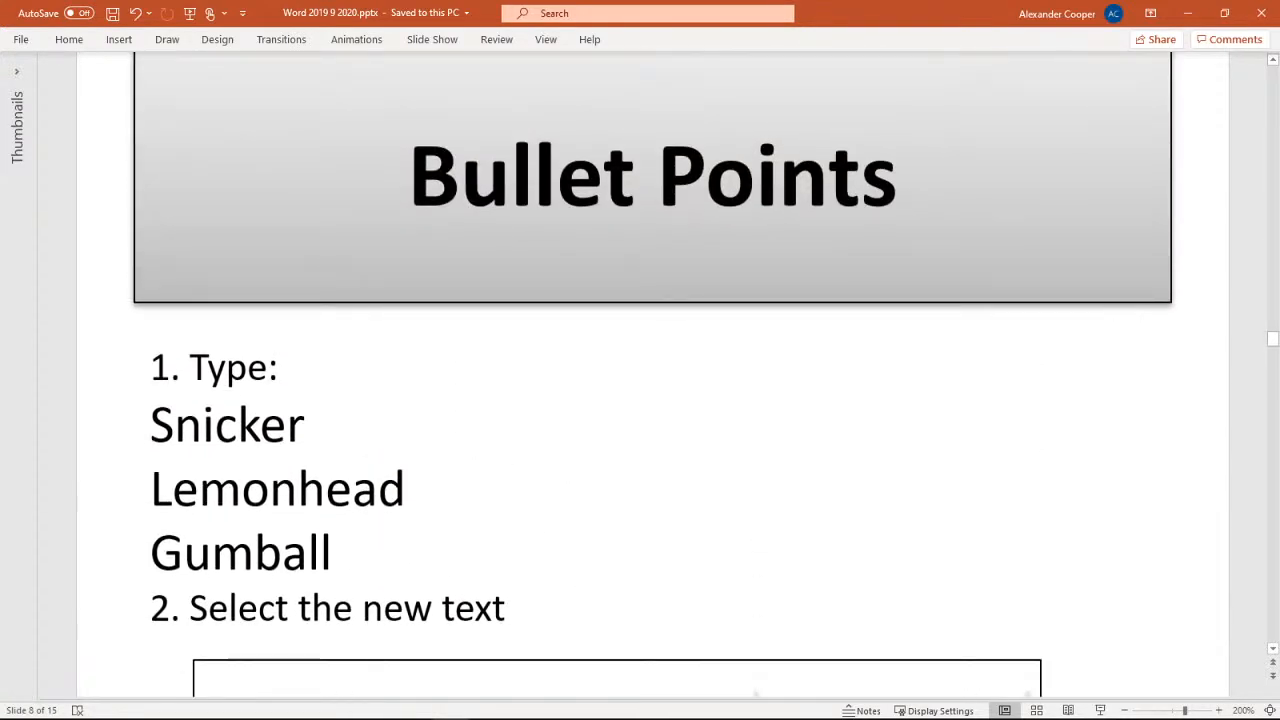
scroll(1126, 371, down, 2)
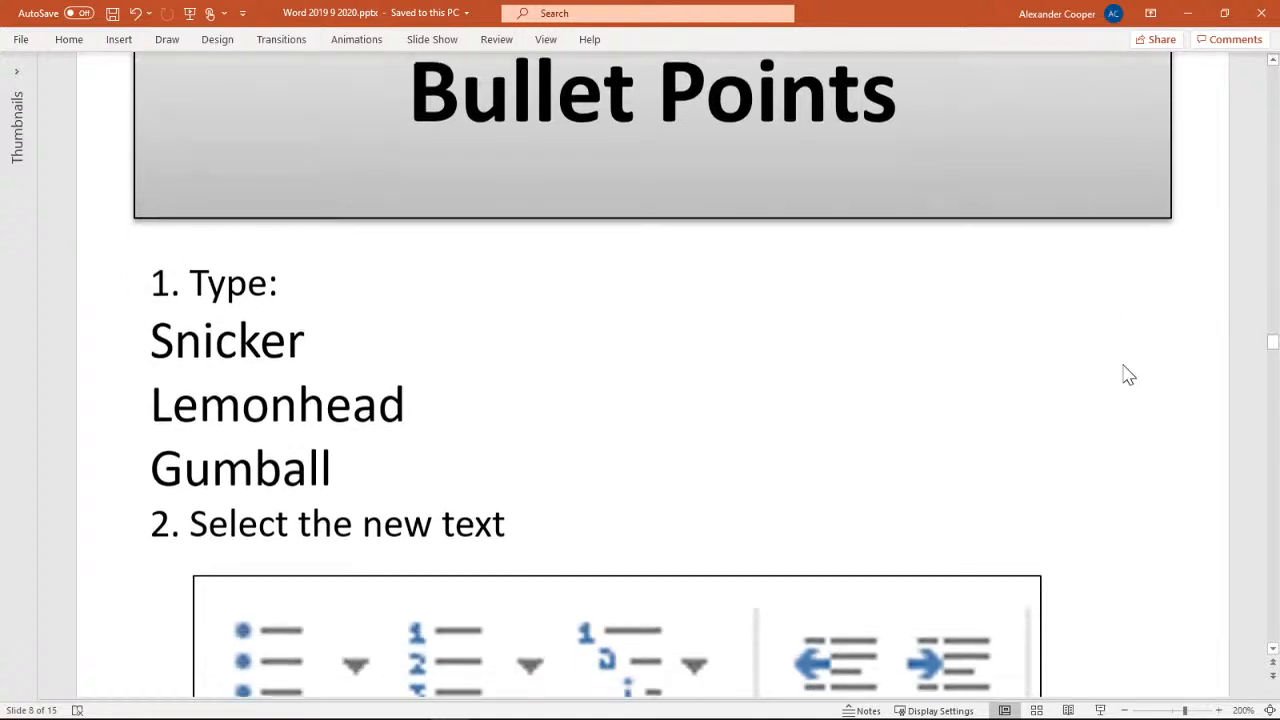
scroll(1128, 375, down, 5)
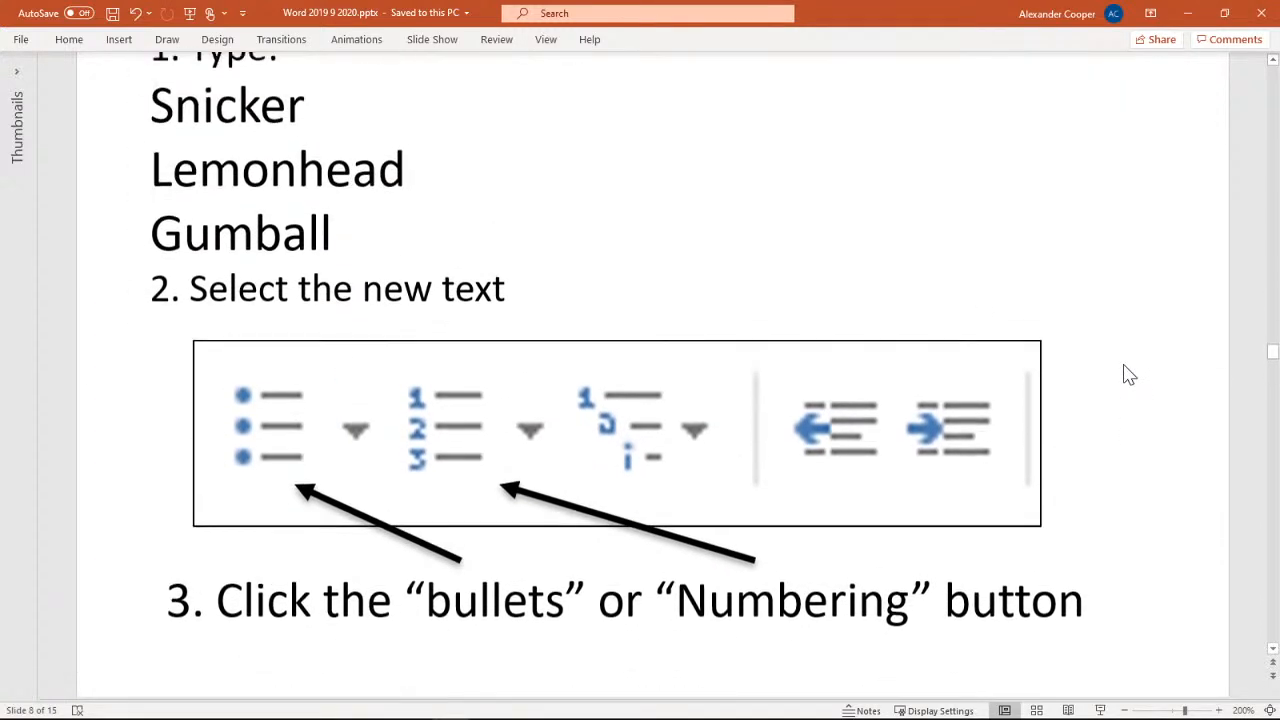
scroll(1128, 375, up, 8)
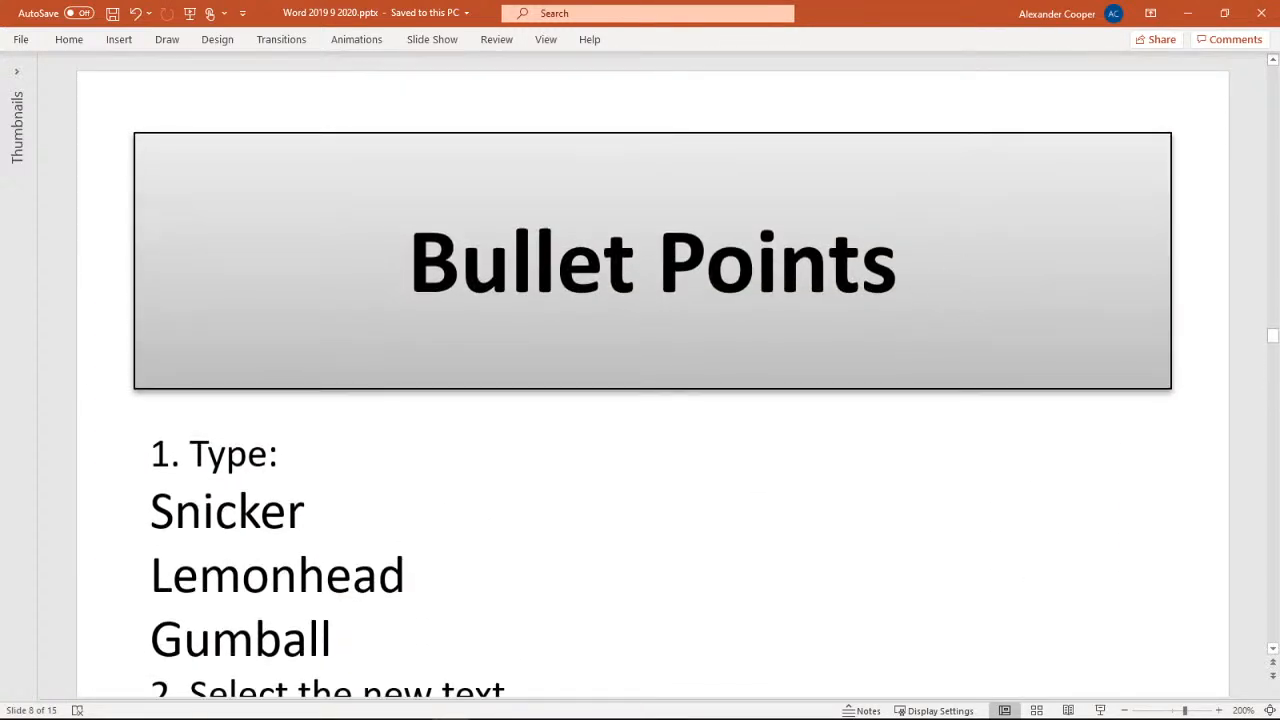
- Extend the slide title to read "Bullet Points\Numbering" and save the presentation
click(657, 262)
click(900, 262)
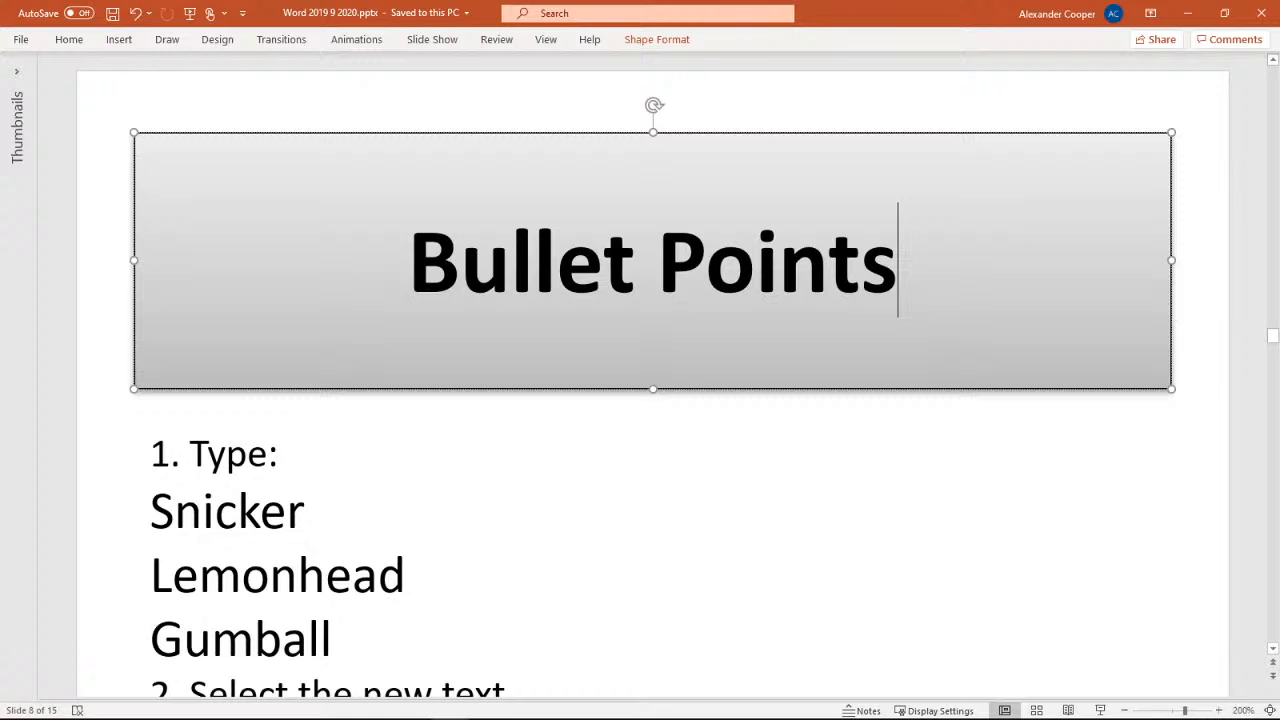
text(\Numb)
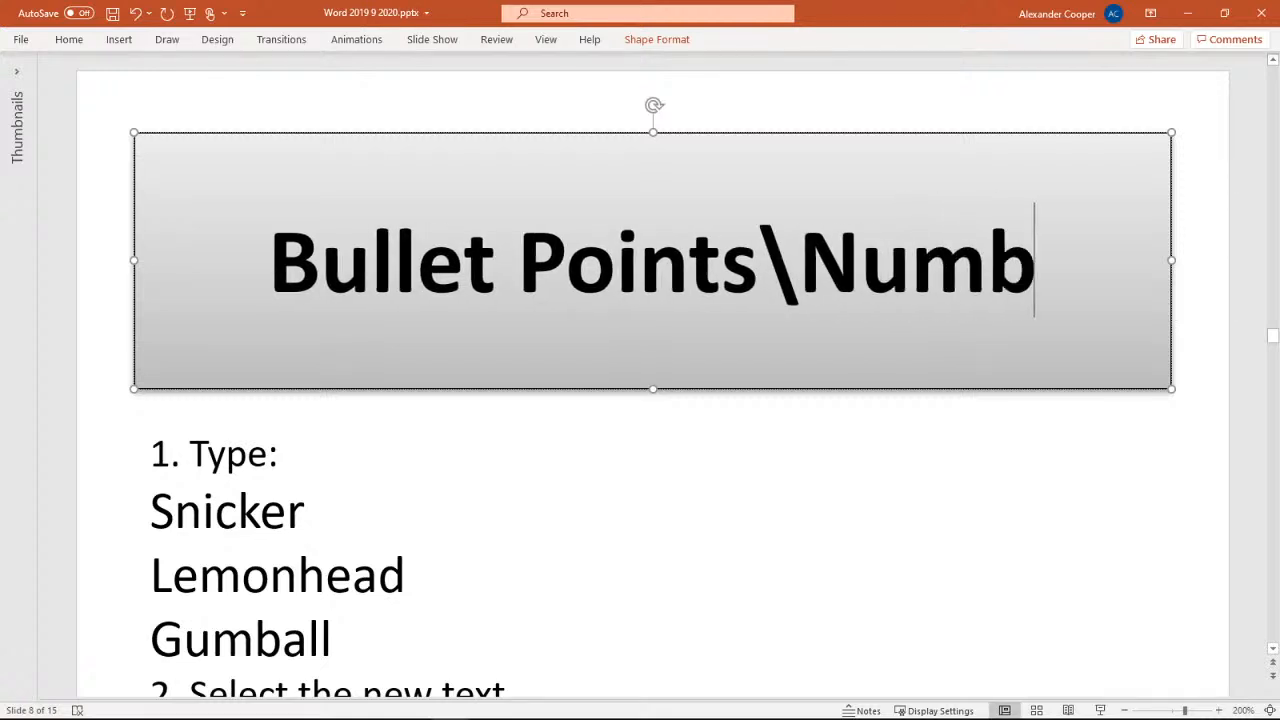
text(erinf)
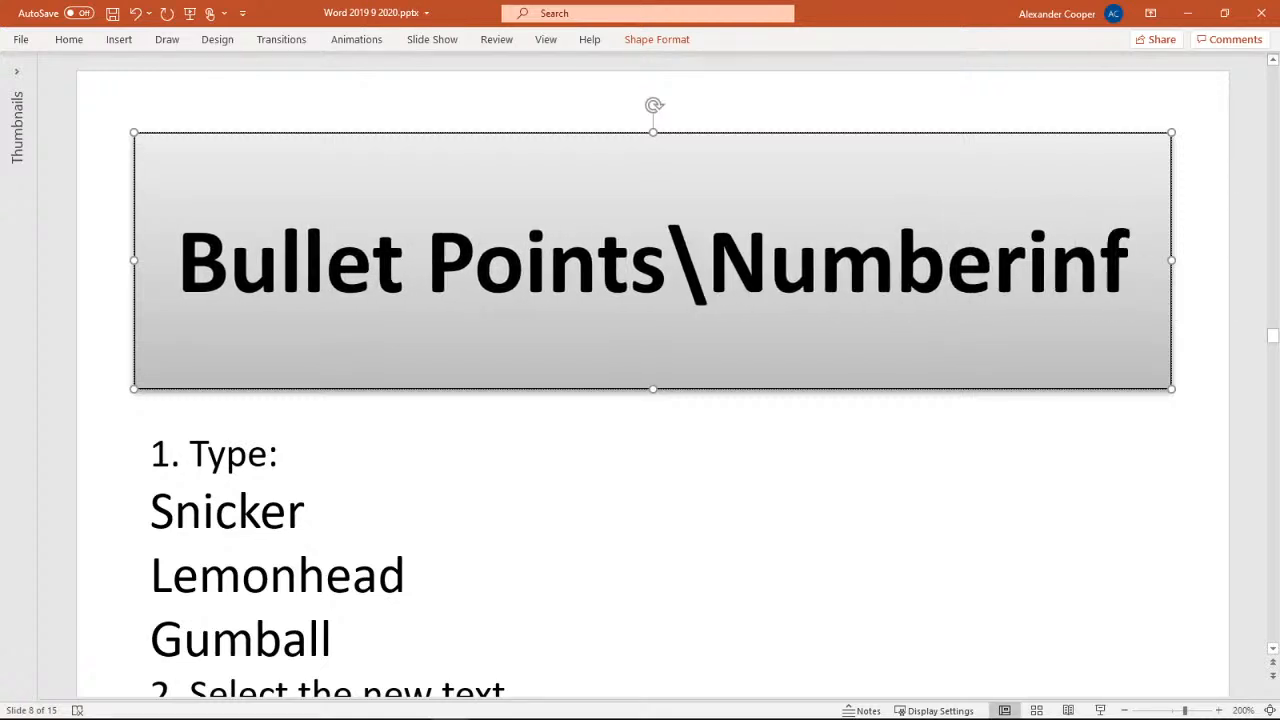
key(BackSpace)
text(g)
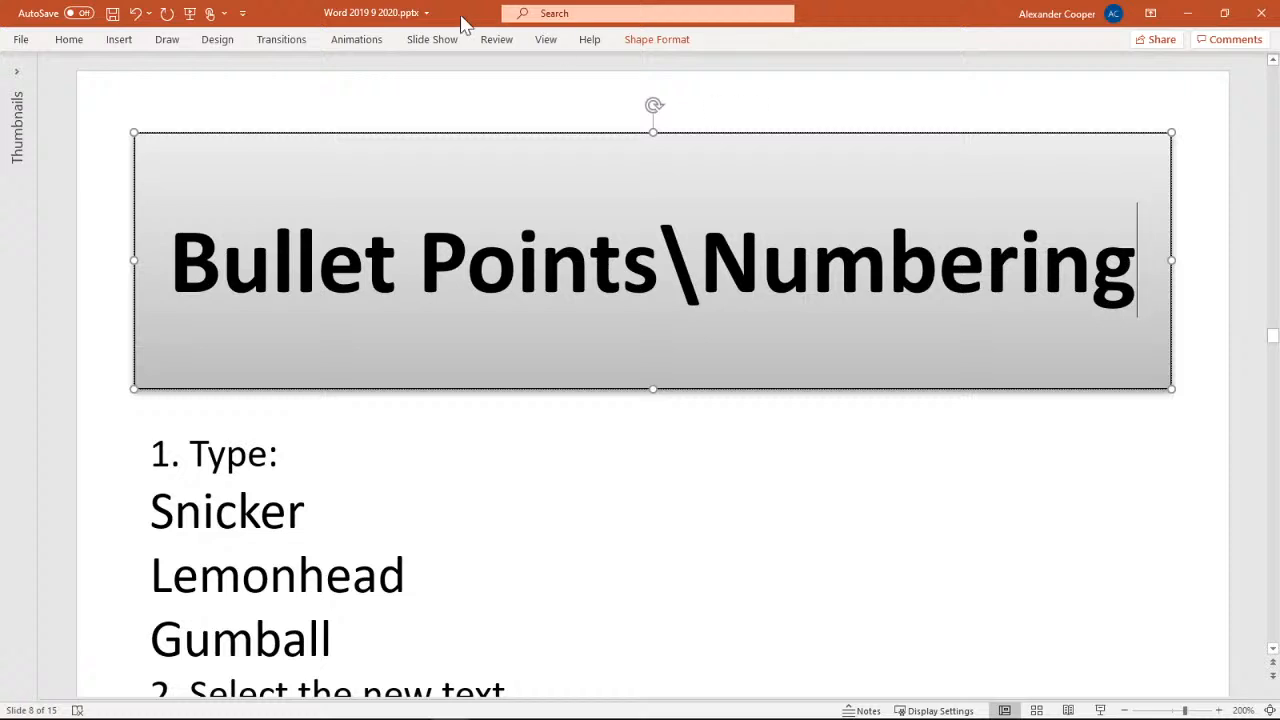
click(112, 12)
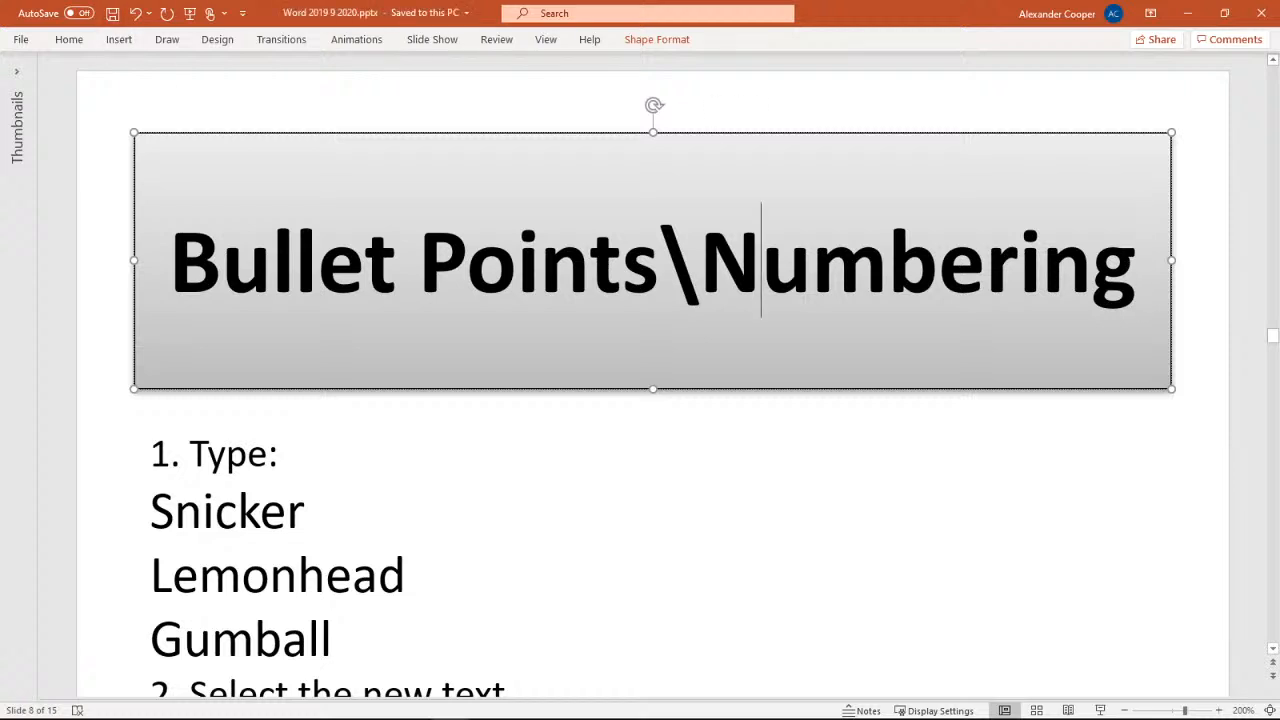
- Read the slide's steps on applying bullets or numbering and changing the list level, down to the nested Snicker, Lemonhead, Gumball example
scroll(652, 400, down, 3)
scroll(652, 400, down, 5)
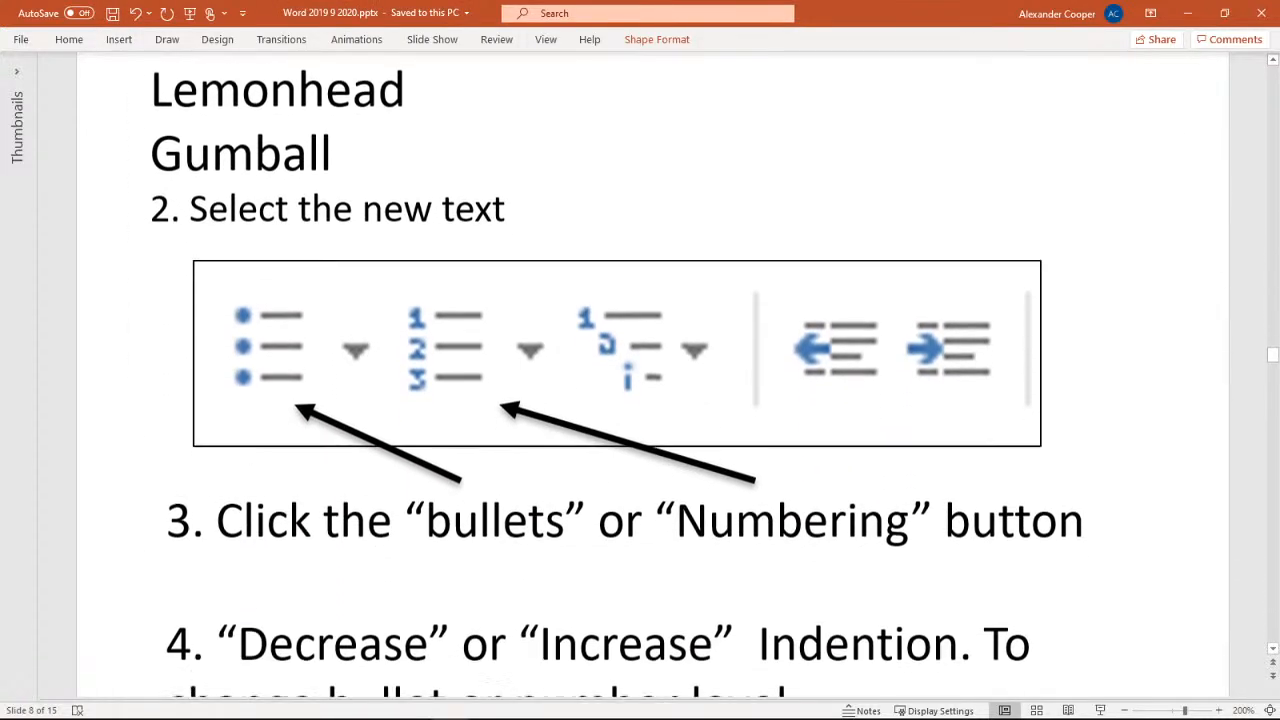
scroll(437, 263, up, 1)
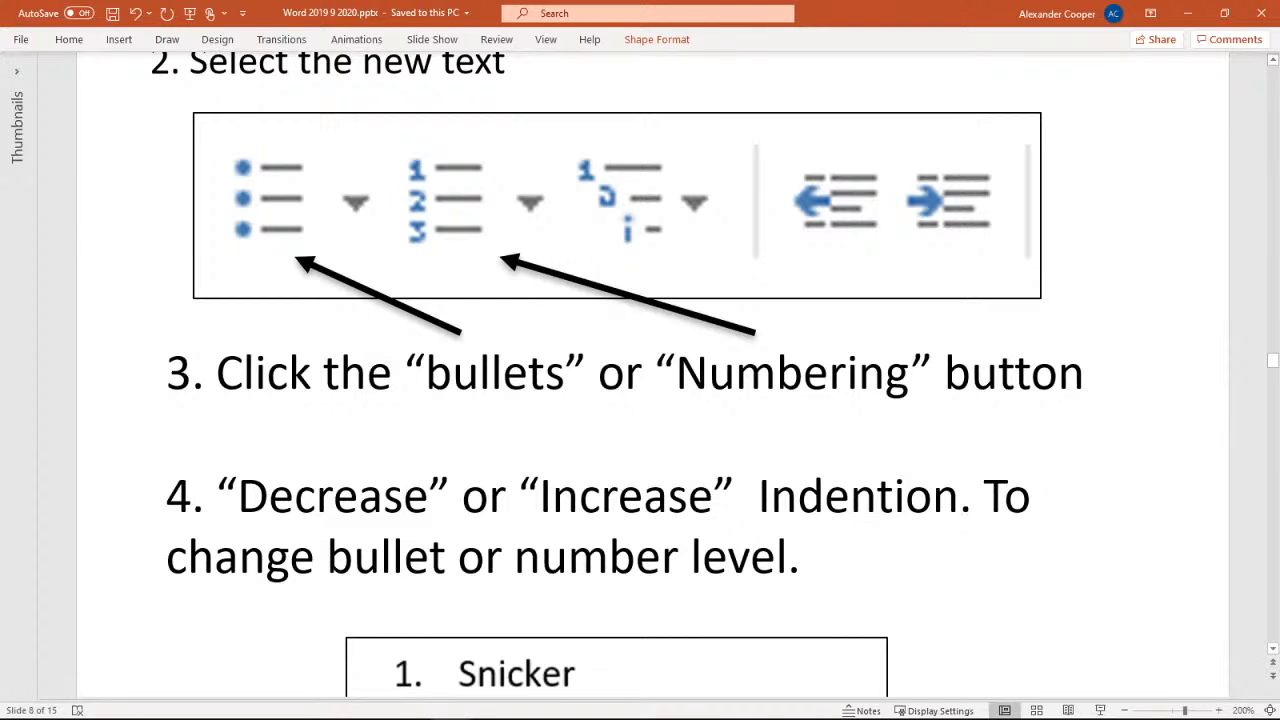
scroll(434, 277, down, 3)
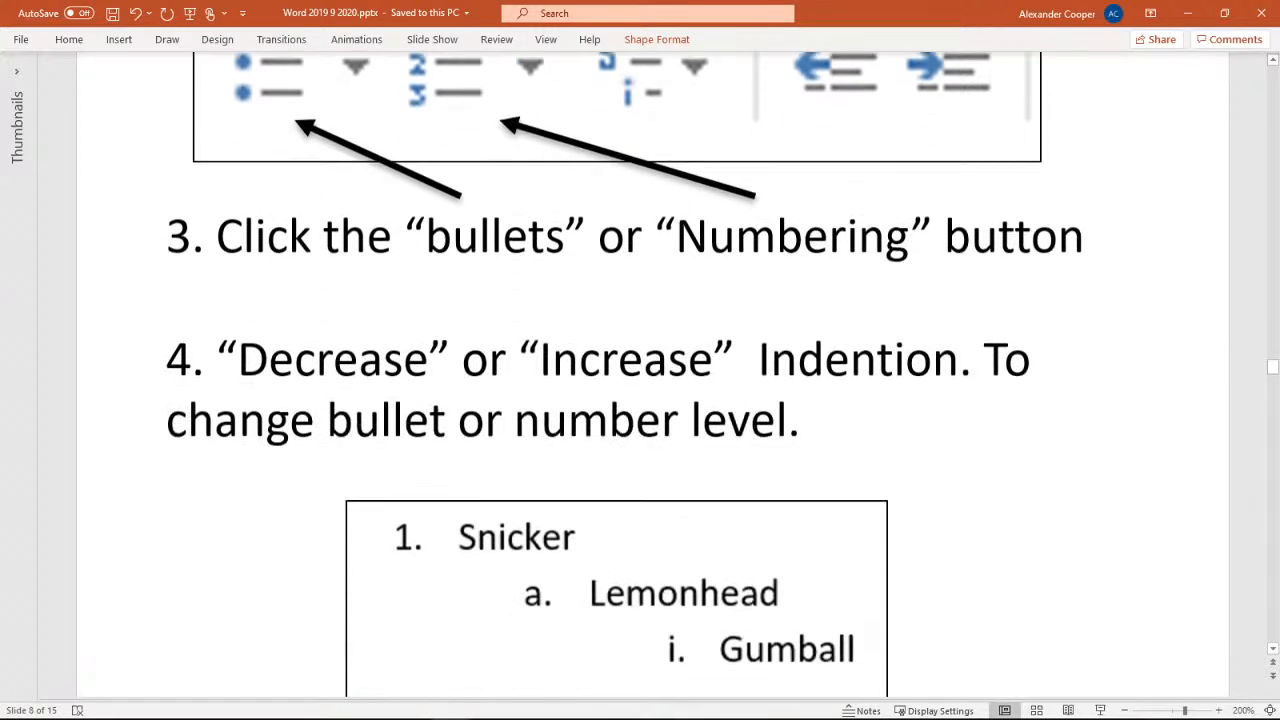
scroll(1040, 404, up, 5)
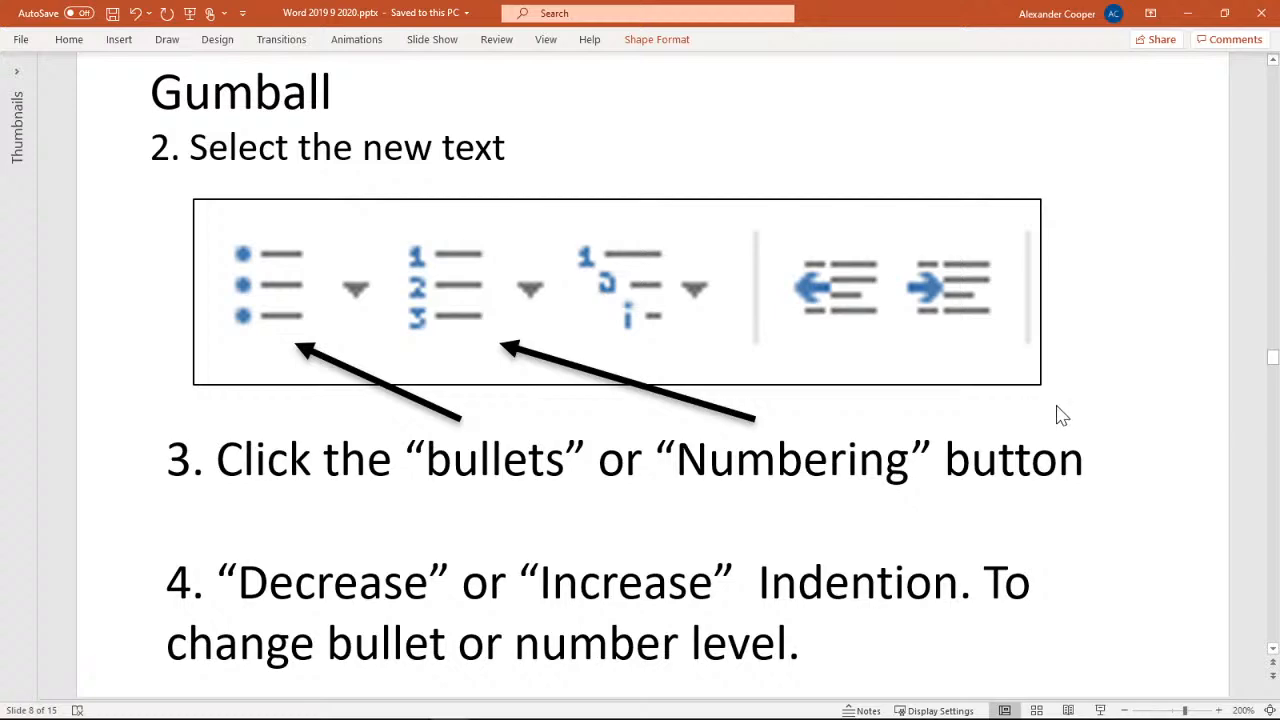
scroll(903, 347, down, 10)
scroll(660, 380, up, 8)
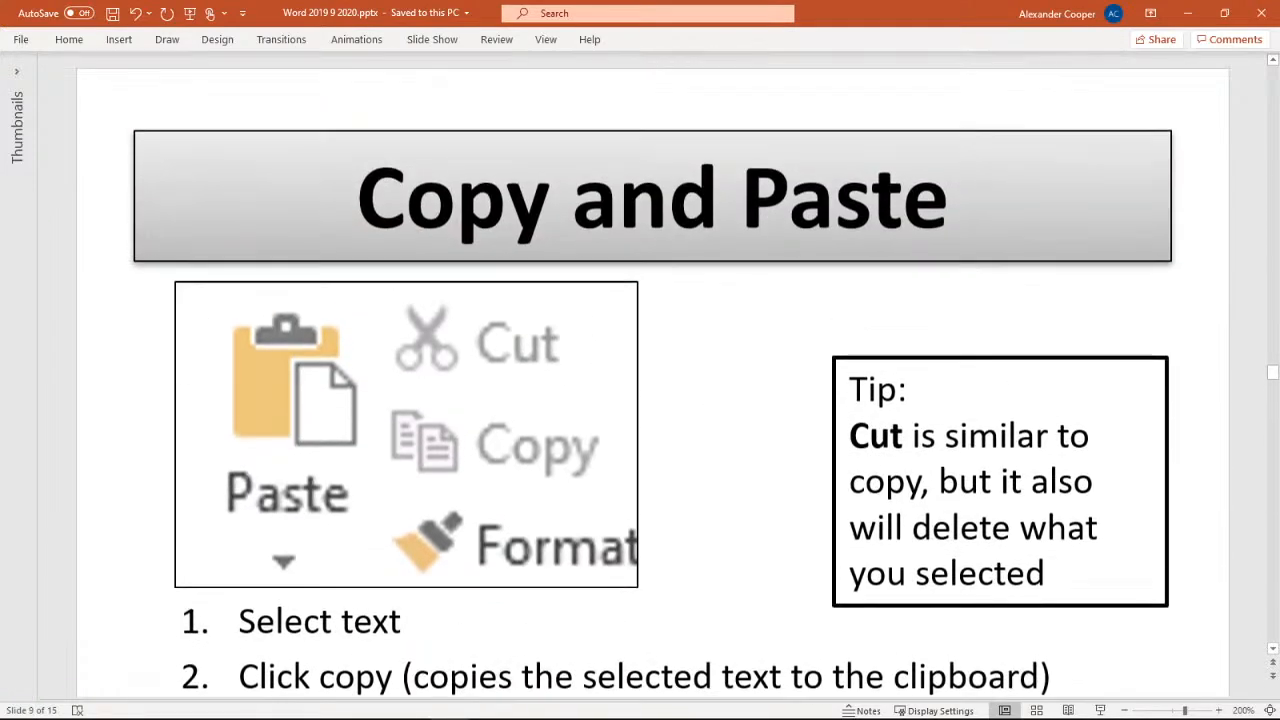
scroll(989, 449, up, 3)
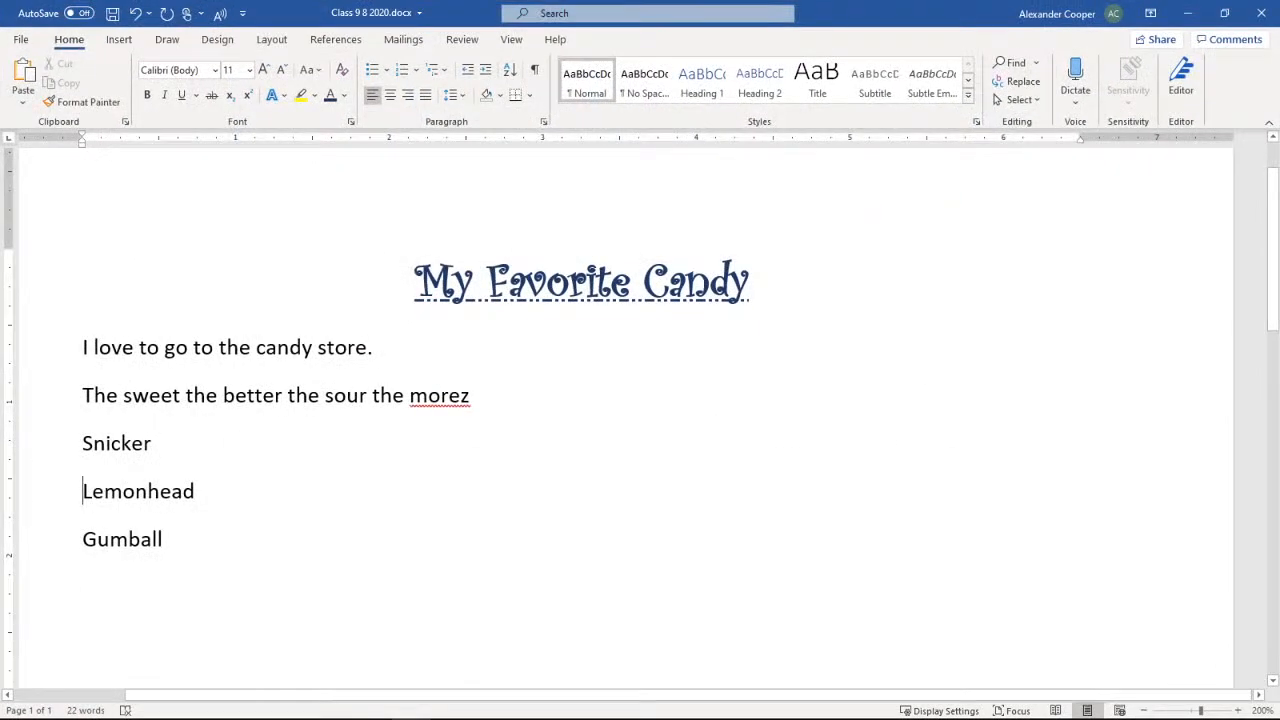
- Switch to the Word document and turn the Snicker, Lemonhead and Gumball lines into a bulleted list
click(150, 443)
drag(83, 443, 170, 548)
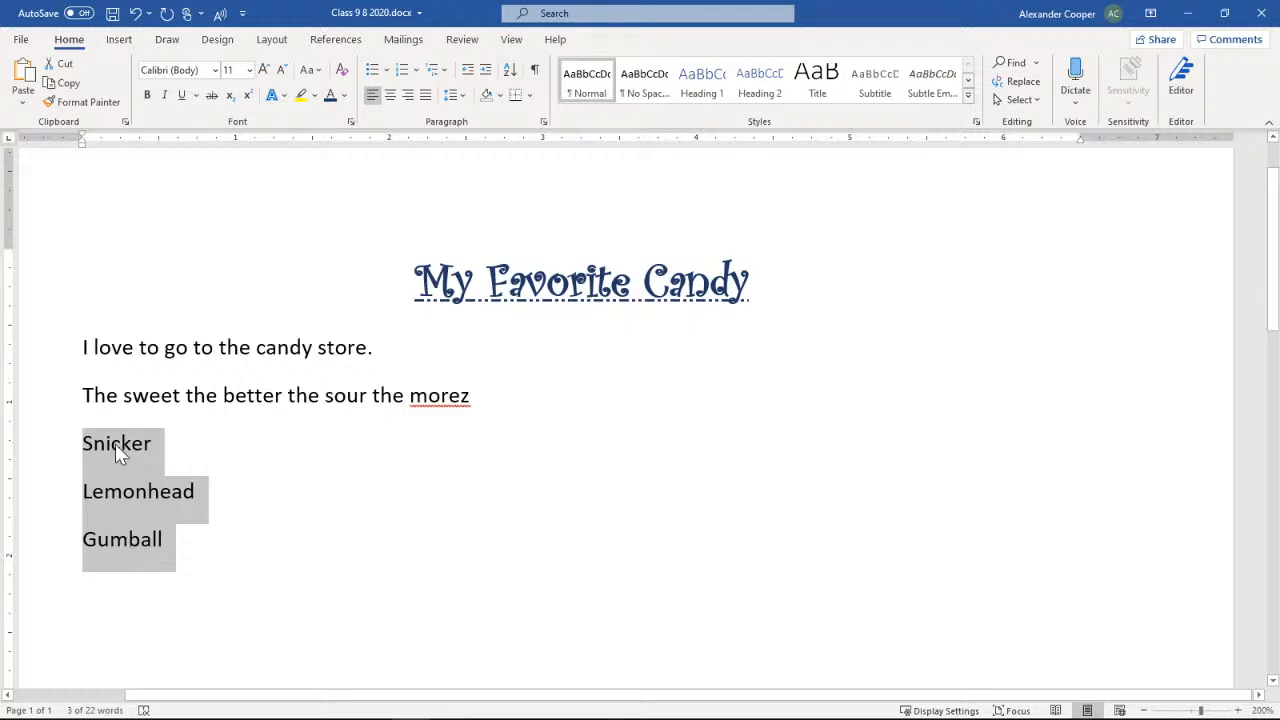
click(197, 443)
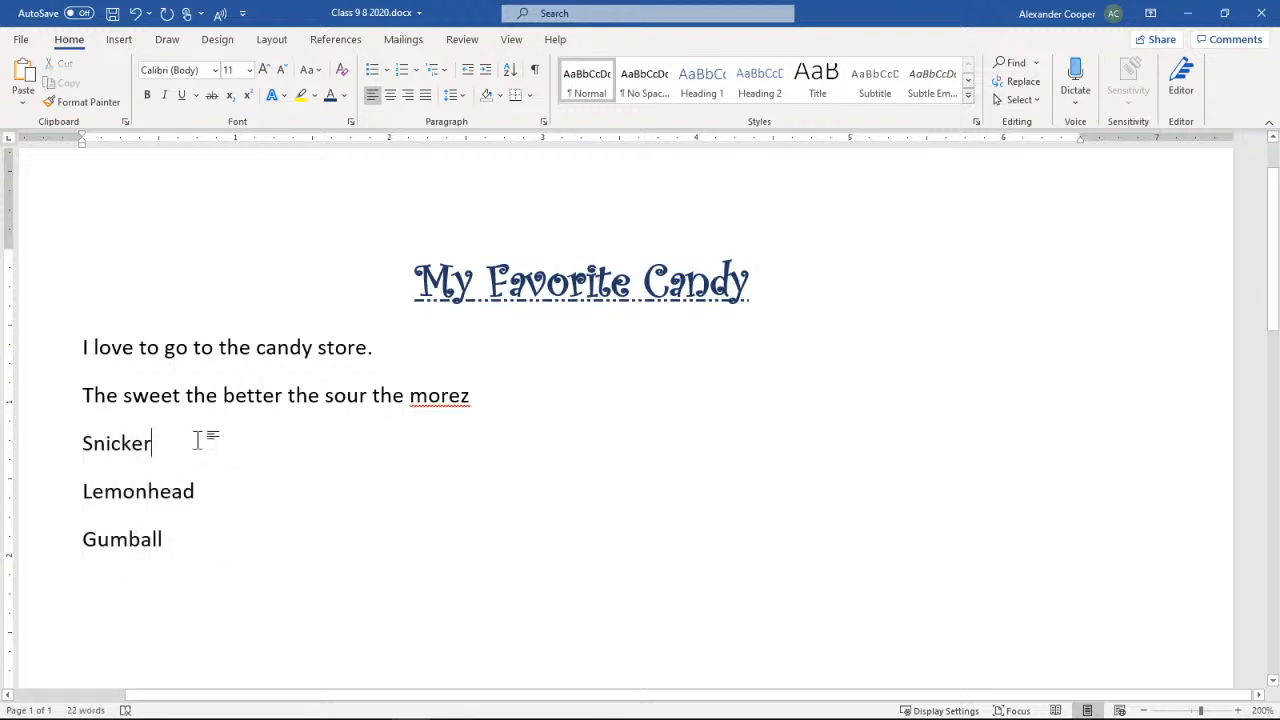
drag(83, 443, 206, 571)
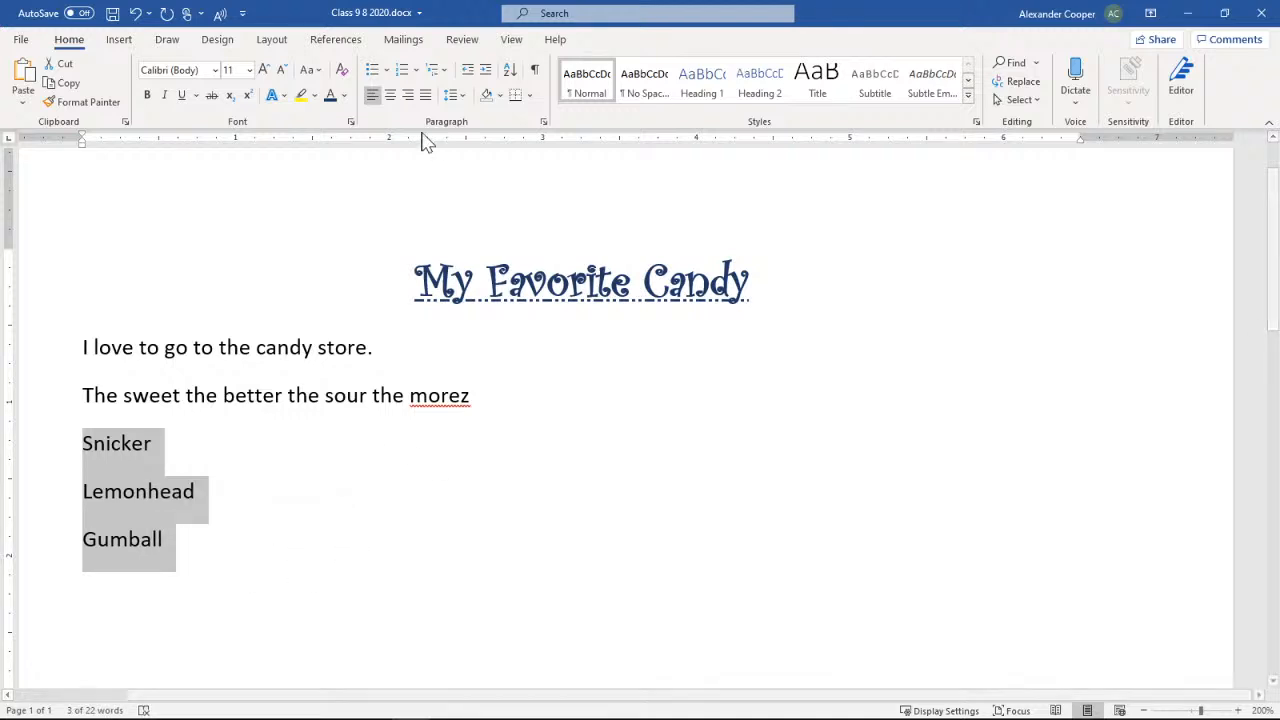
click(372, 72)
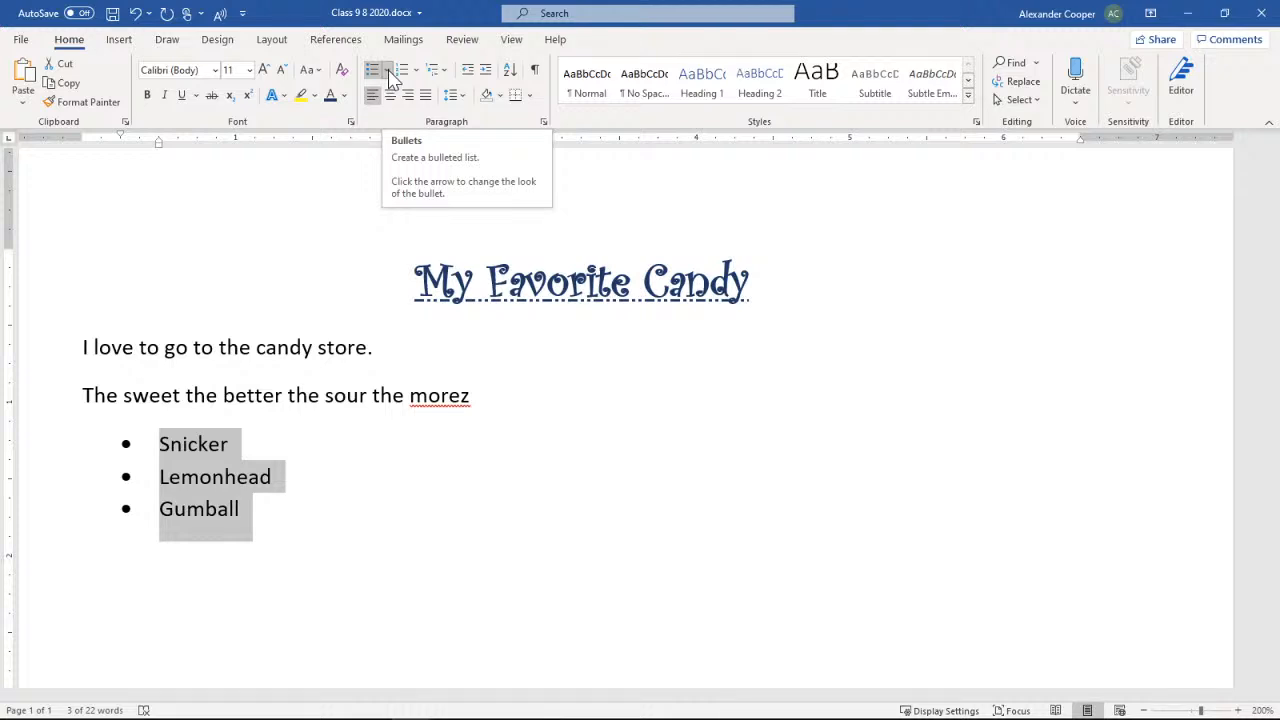
- Look through the bullet library's available styles for the candy list and close it without choosing one
click(389, 80)
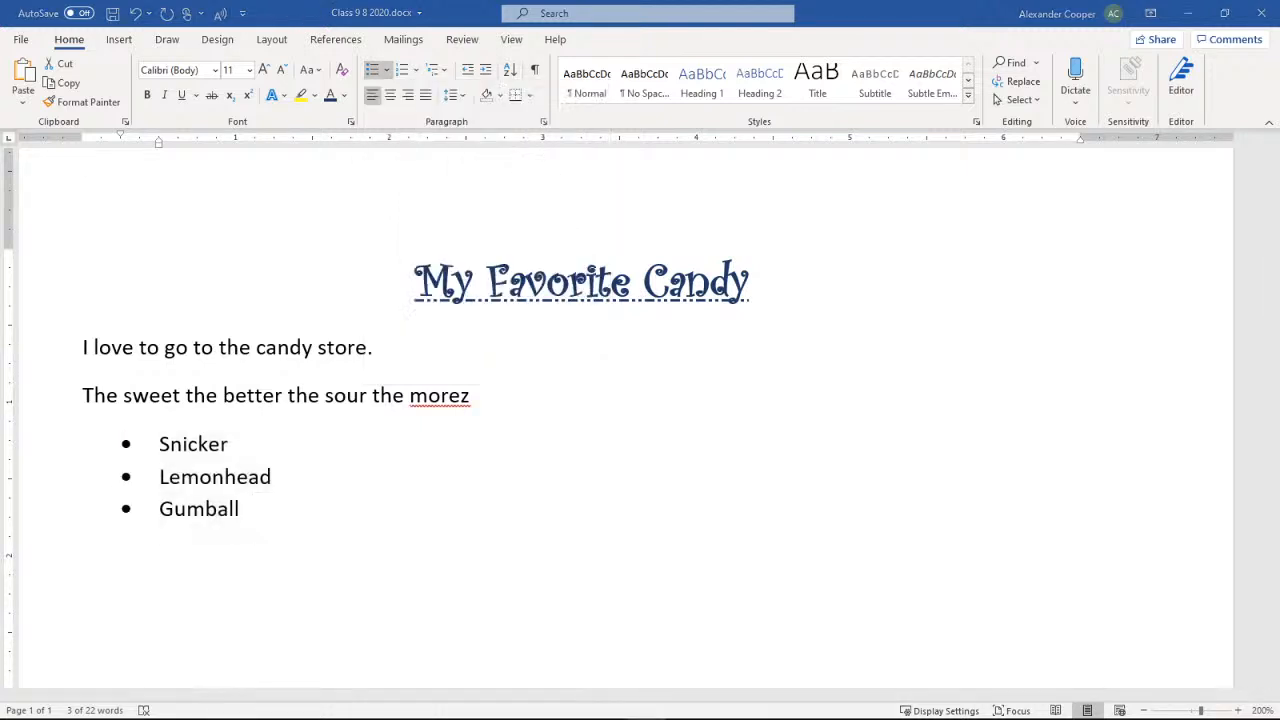
click(420, 5)
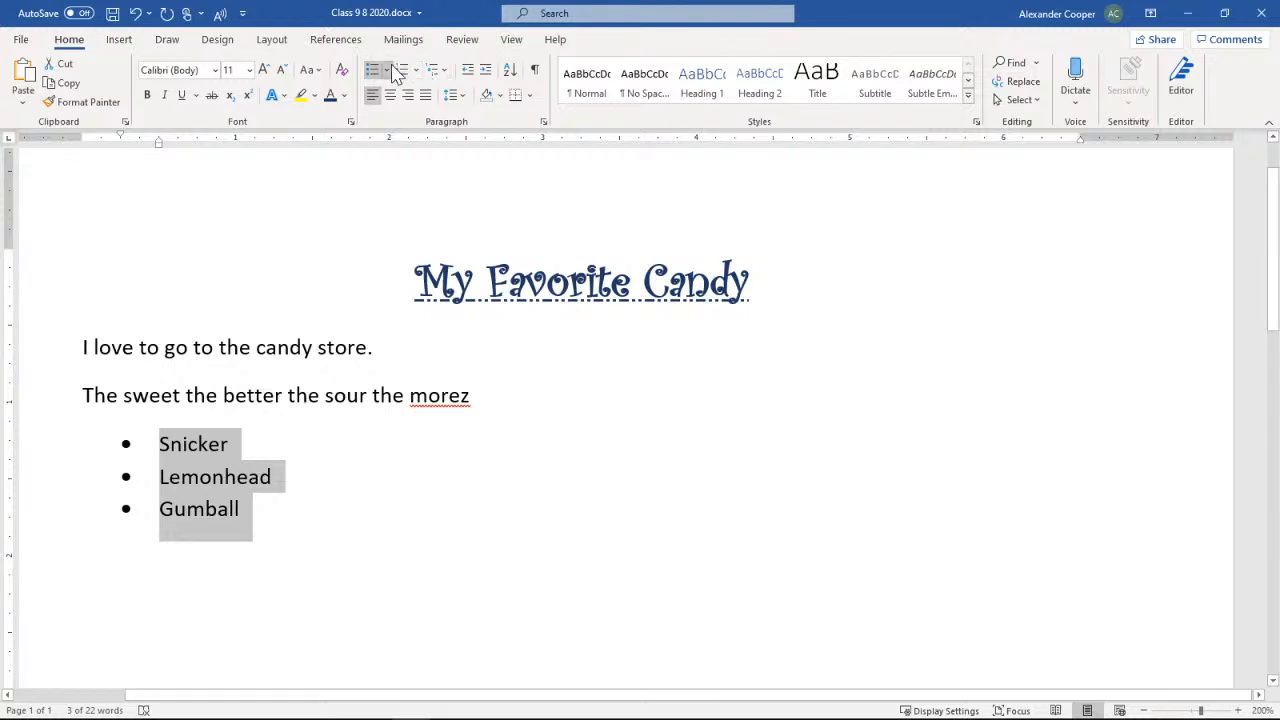
click(386, 70)
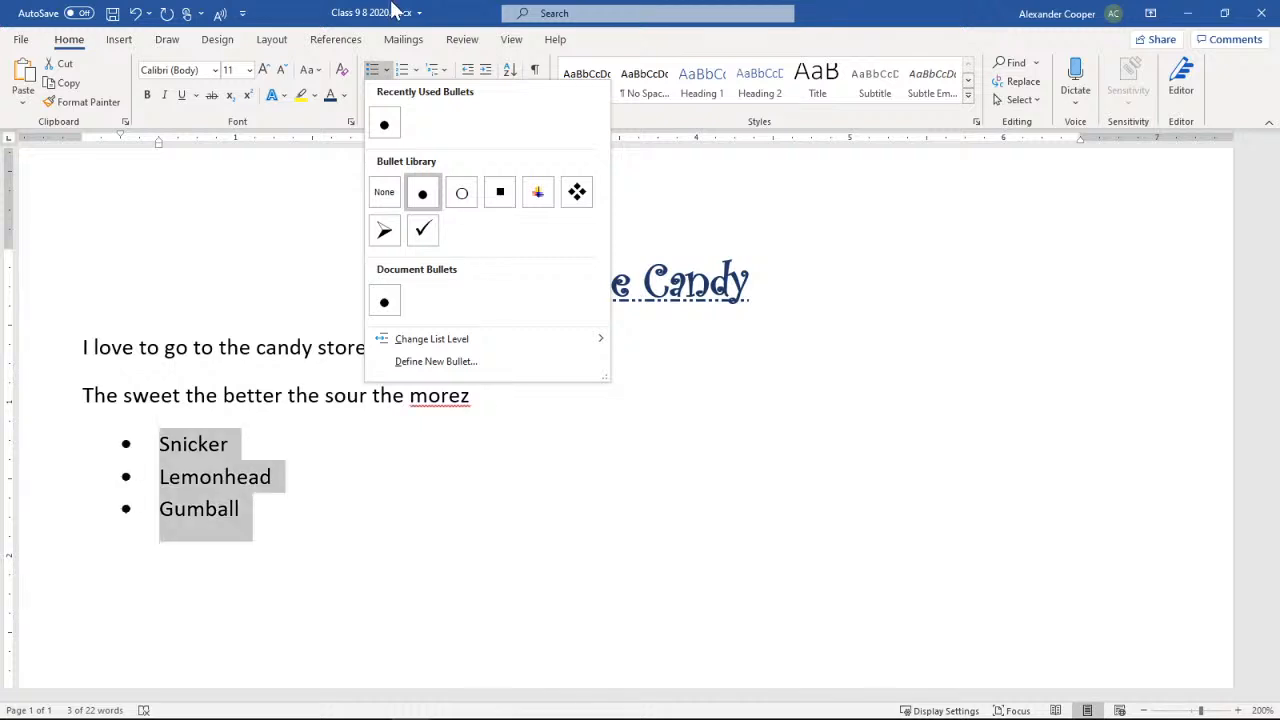
click(472, 10)
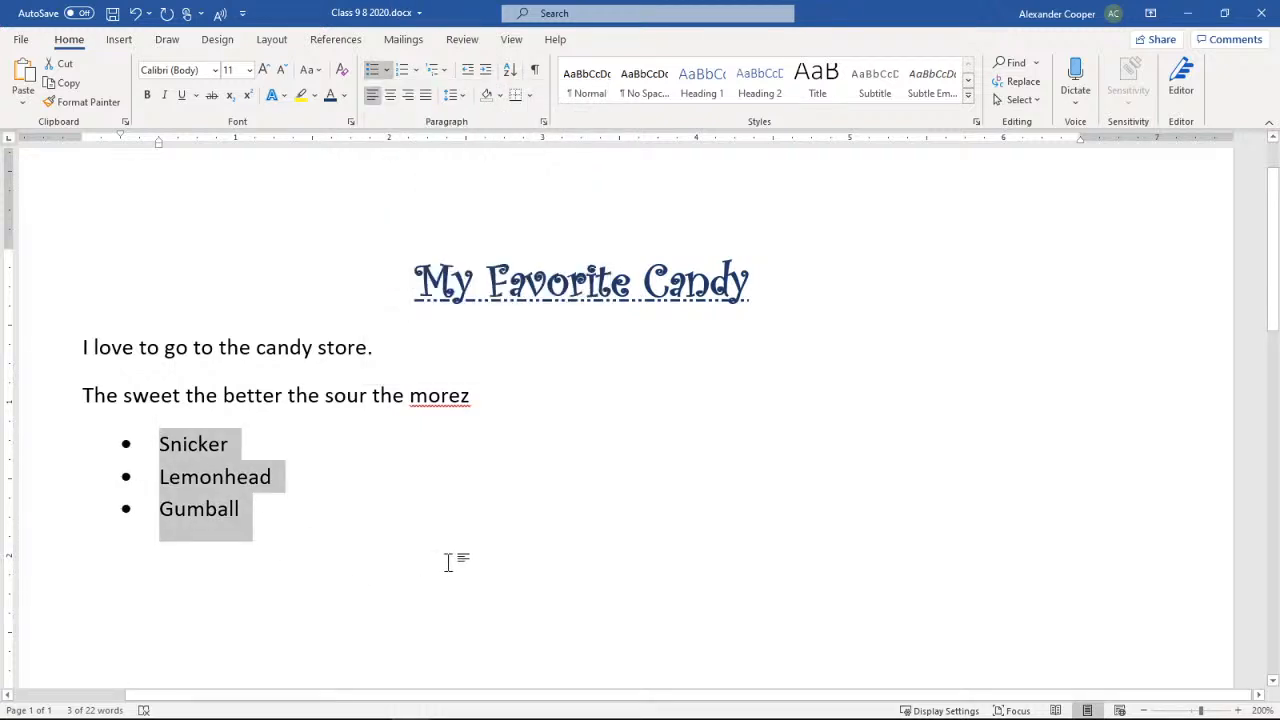
- Indent the Lemonhead bullet to the second list level and the Gumball bullet to the third
click(175, 491)
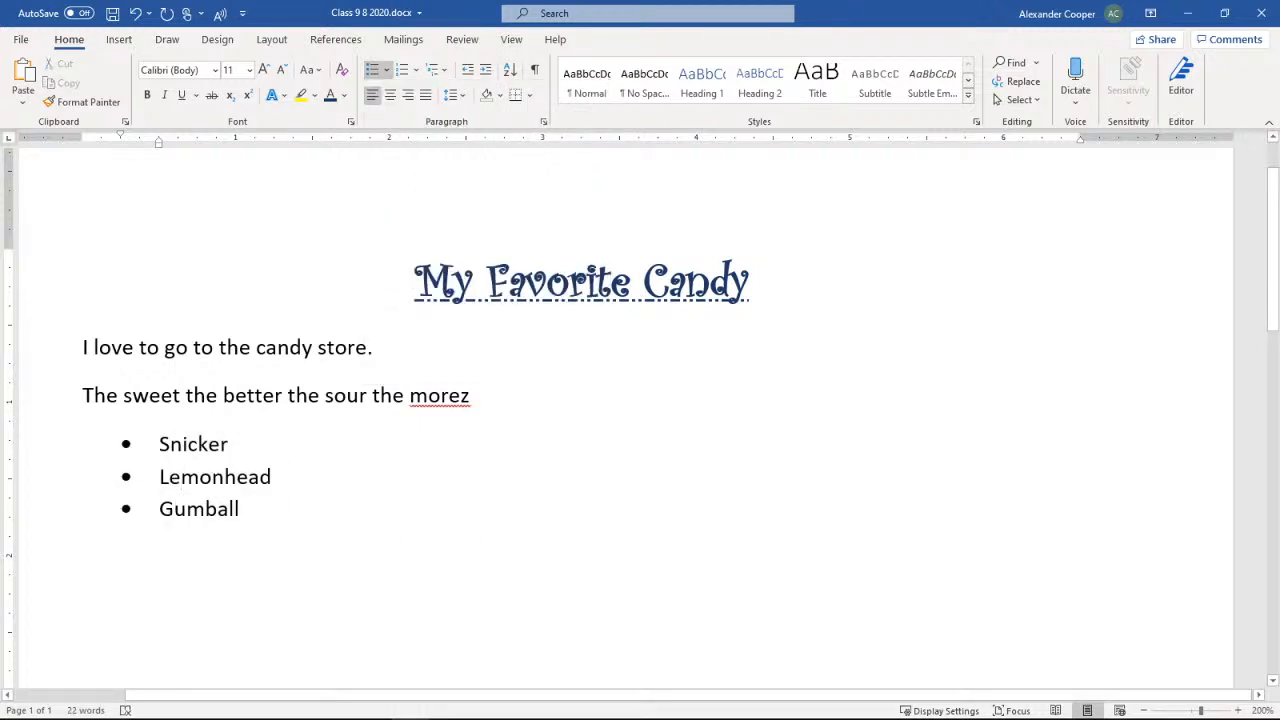
key(Left)
drag(159, 477, 296, 482)
click(181, 480)
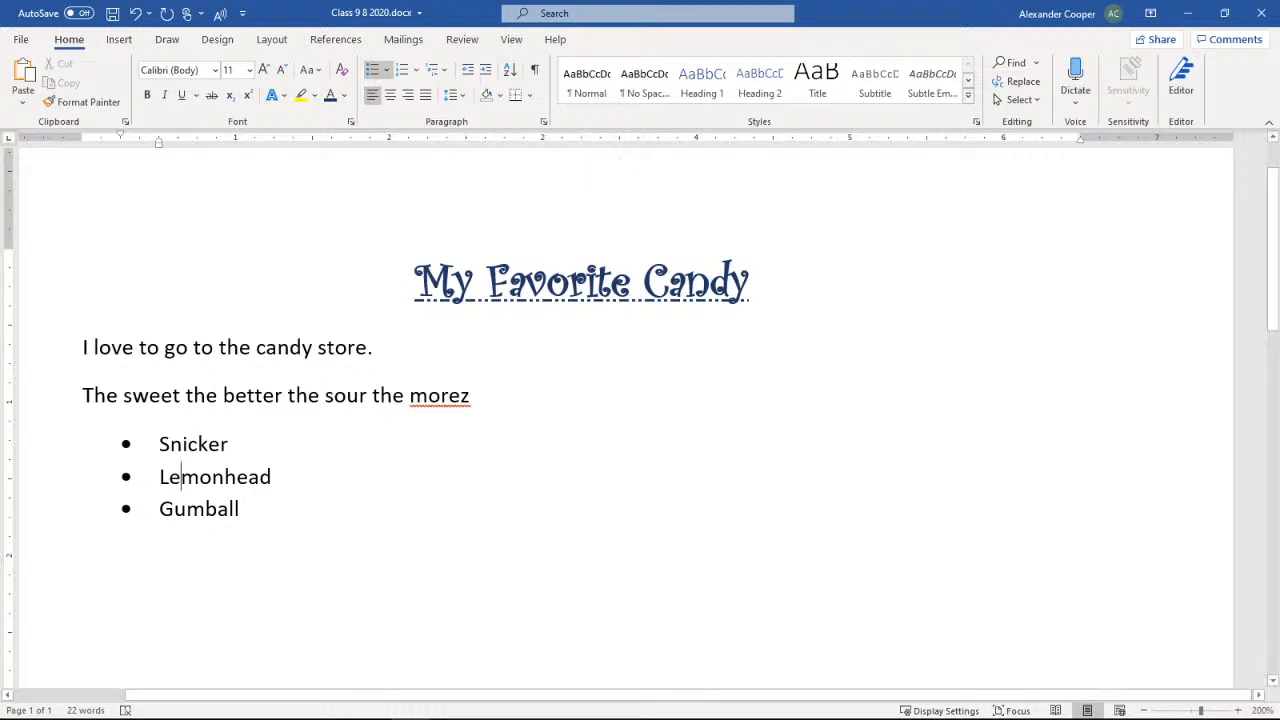
click(487, 75)
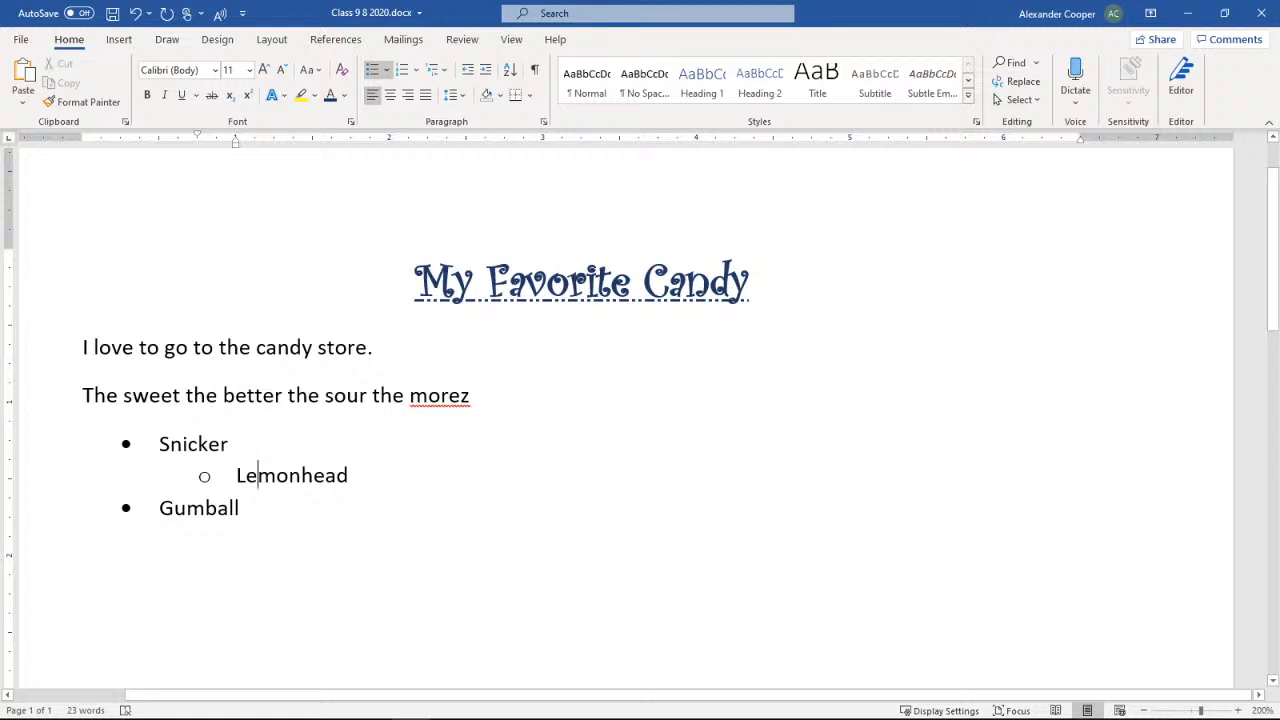
click(187, 508)
click(486, 70)
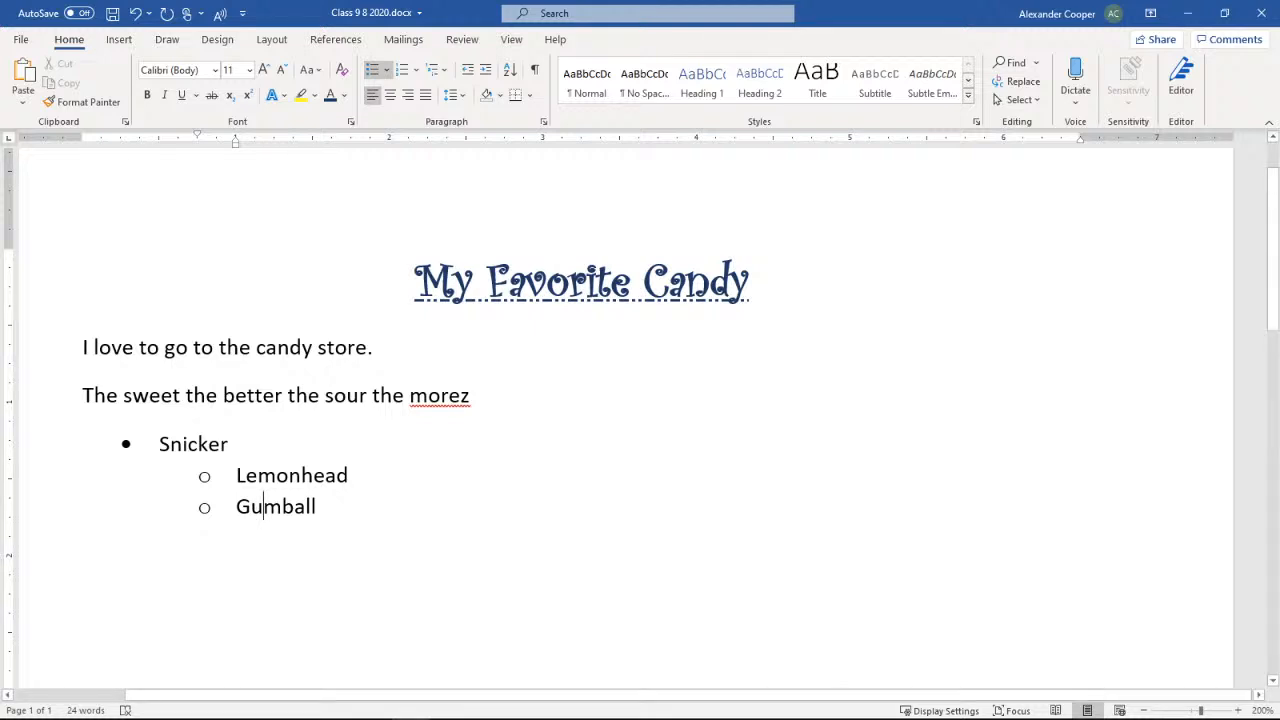
click(485, 69)
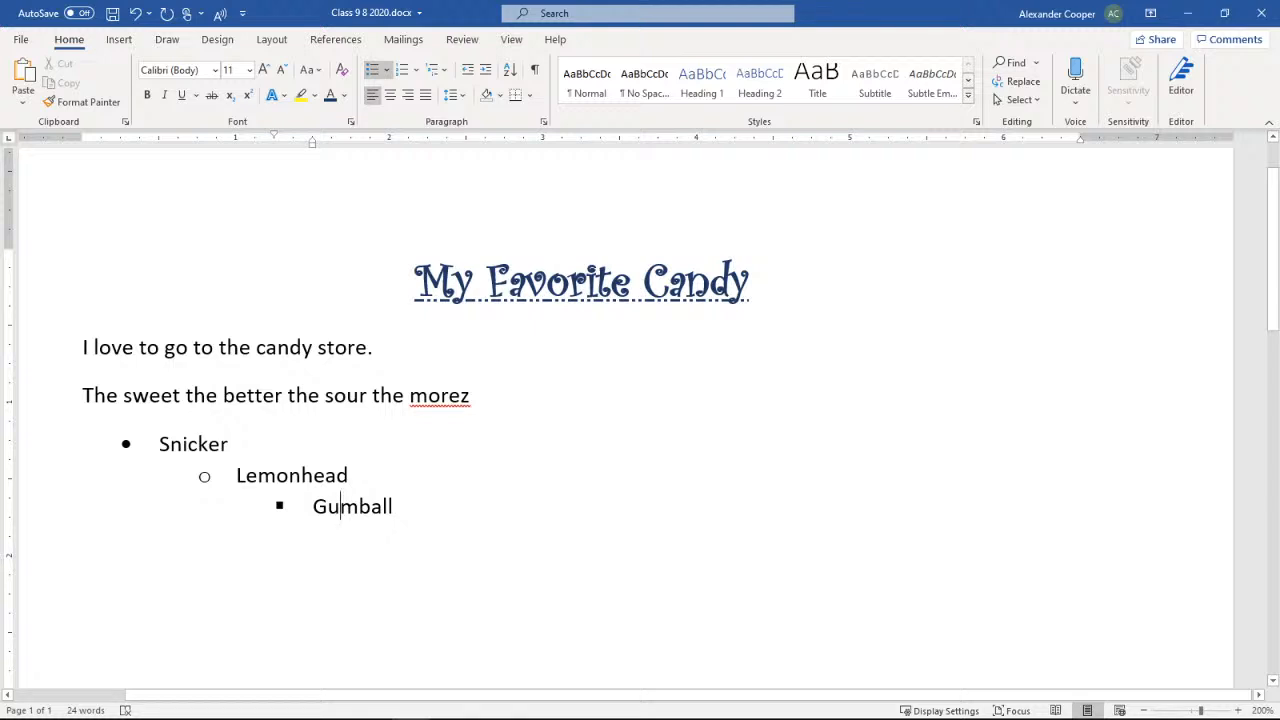
- Decrease the indentation of the Gumball and Lemonhead bullets until both are back at the first list level
click(470, 80)
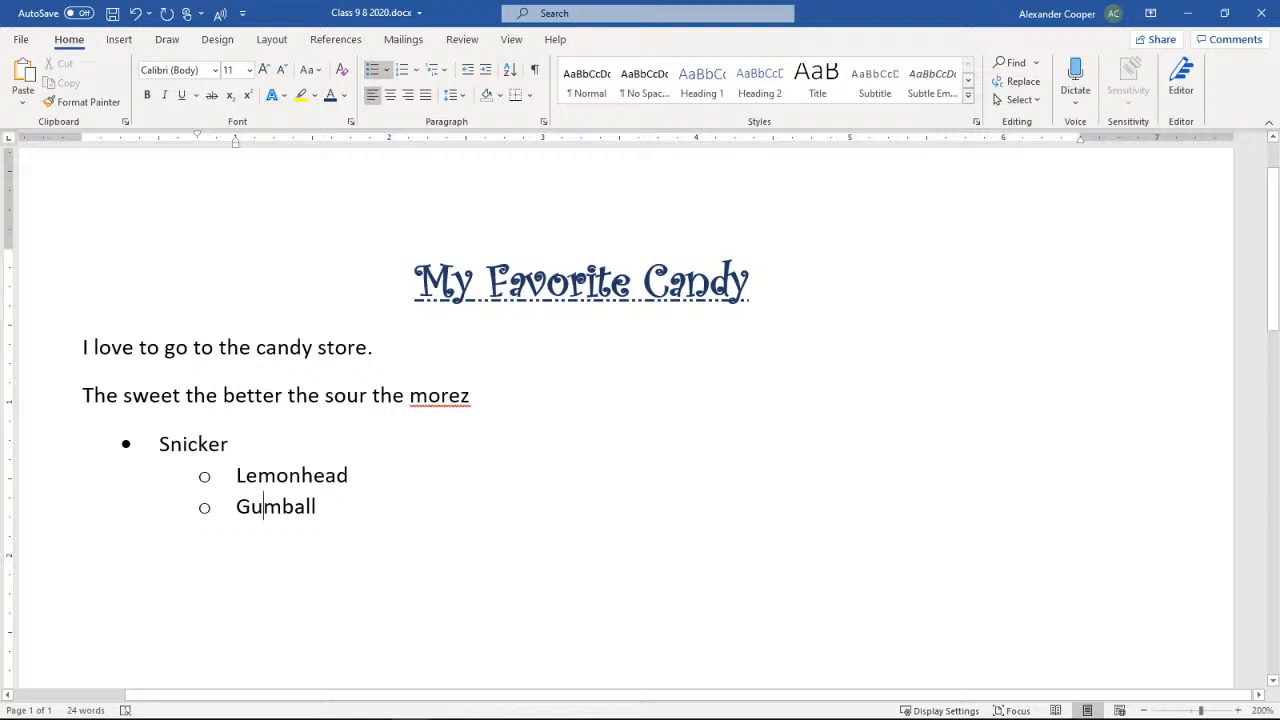
click(276, 475)
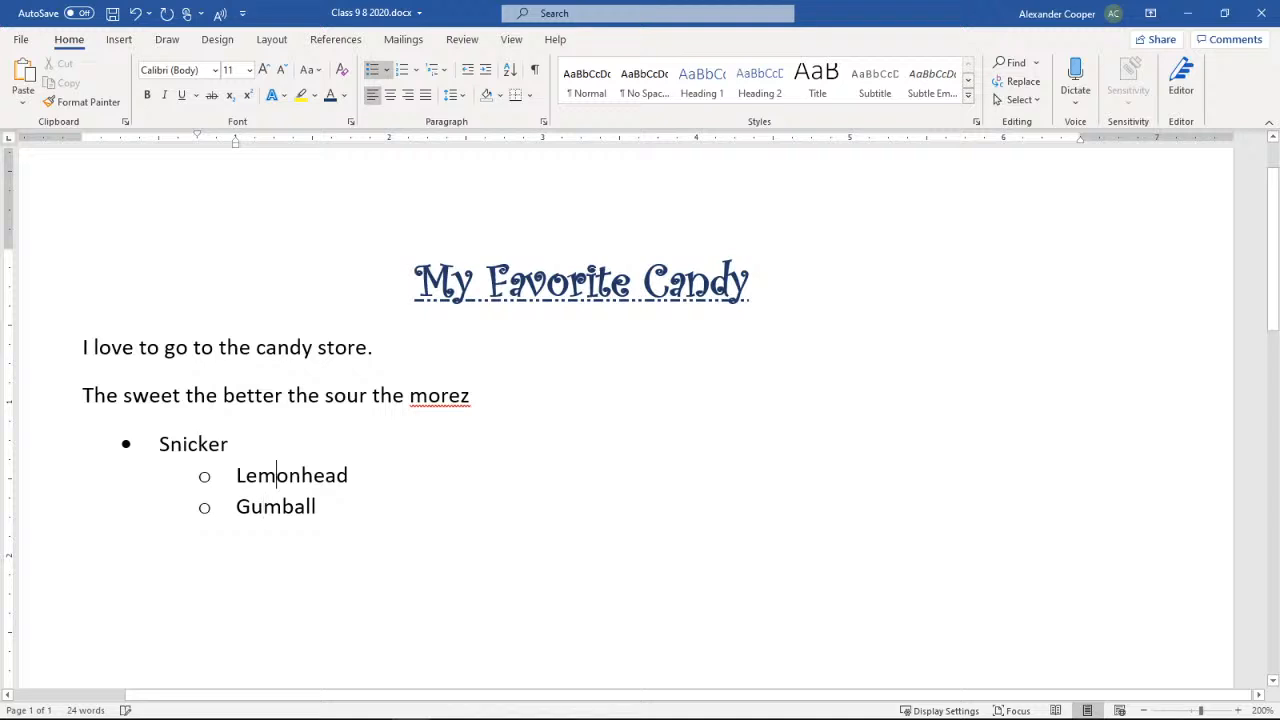
click(470, 74)
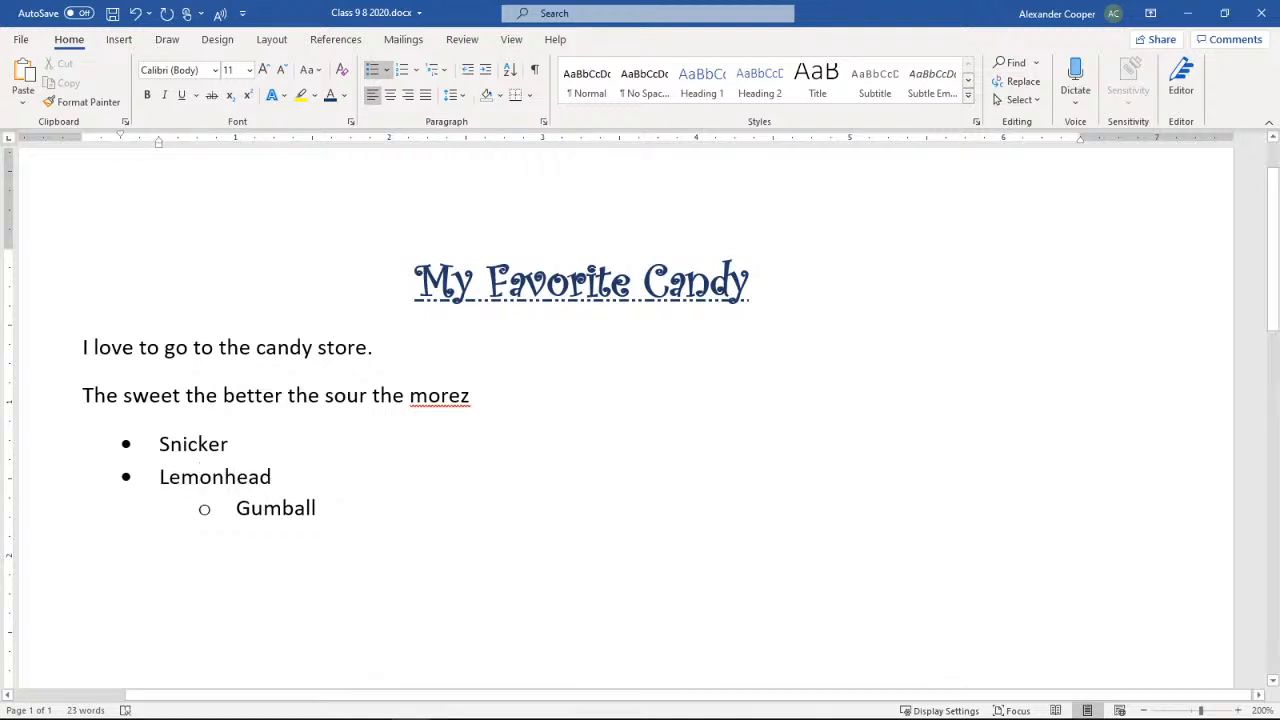
click(262, 508)
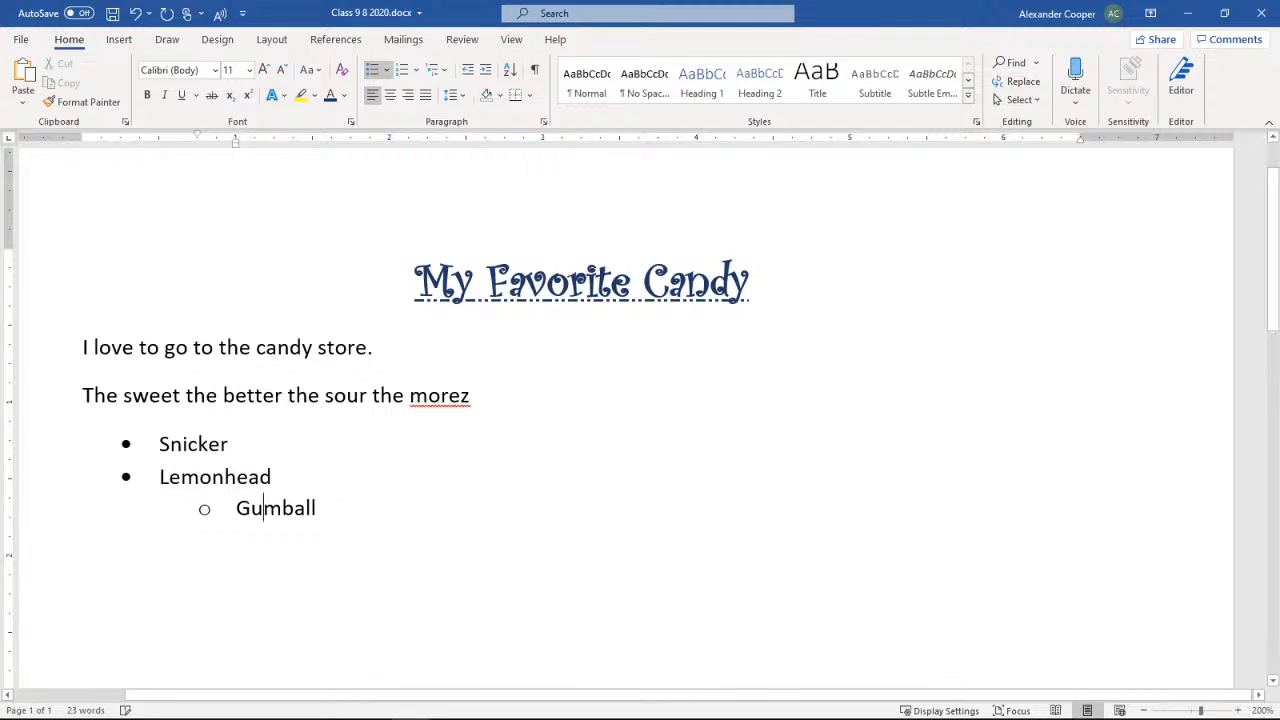
click(468, 72)
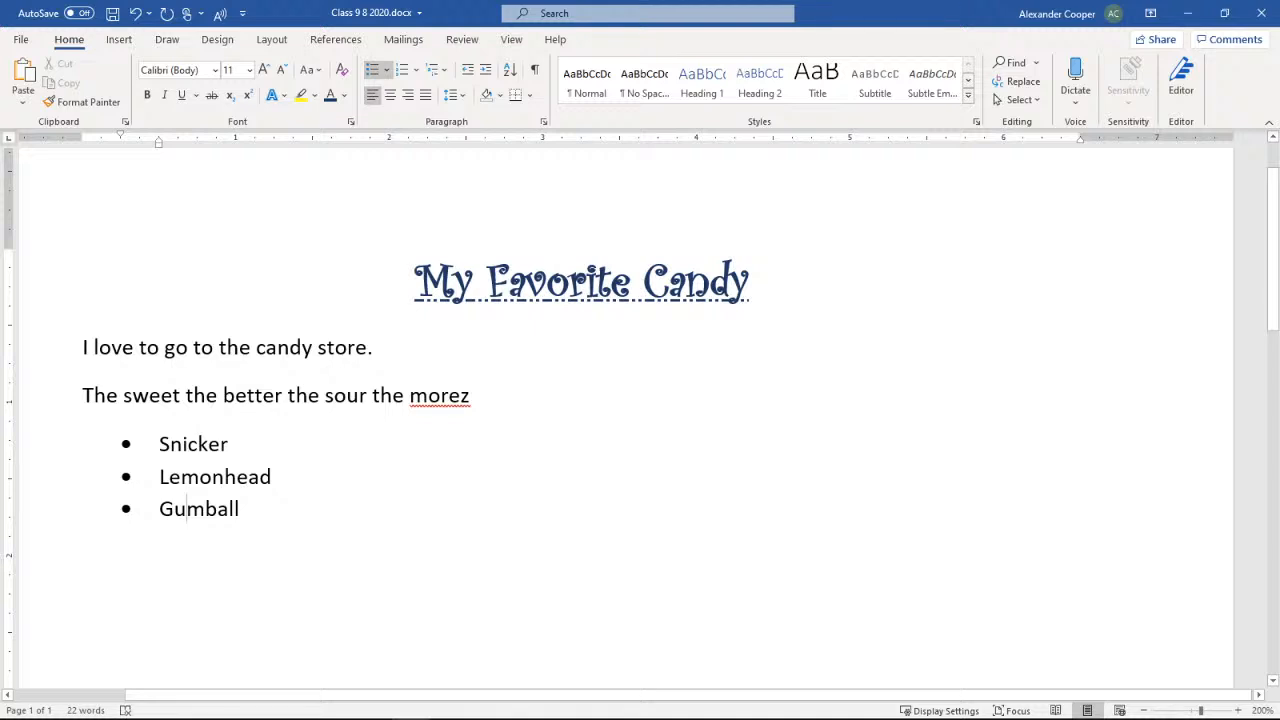
- Convert the three-item candy list from bullets to numbering
drag(241, 510, 211, 462)
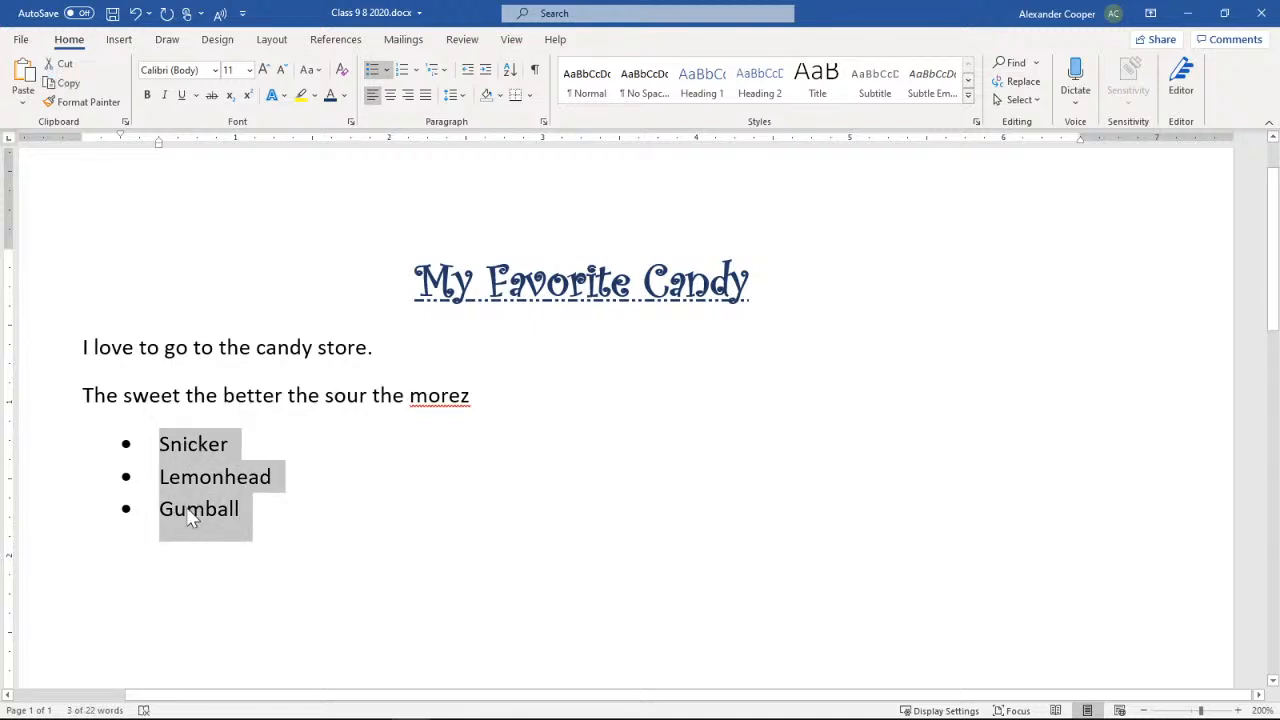
click(404, 73)
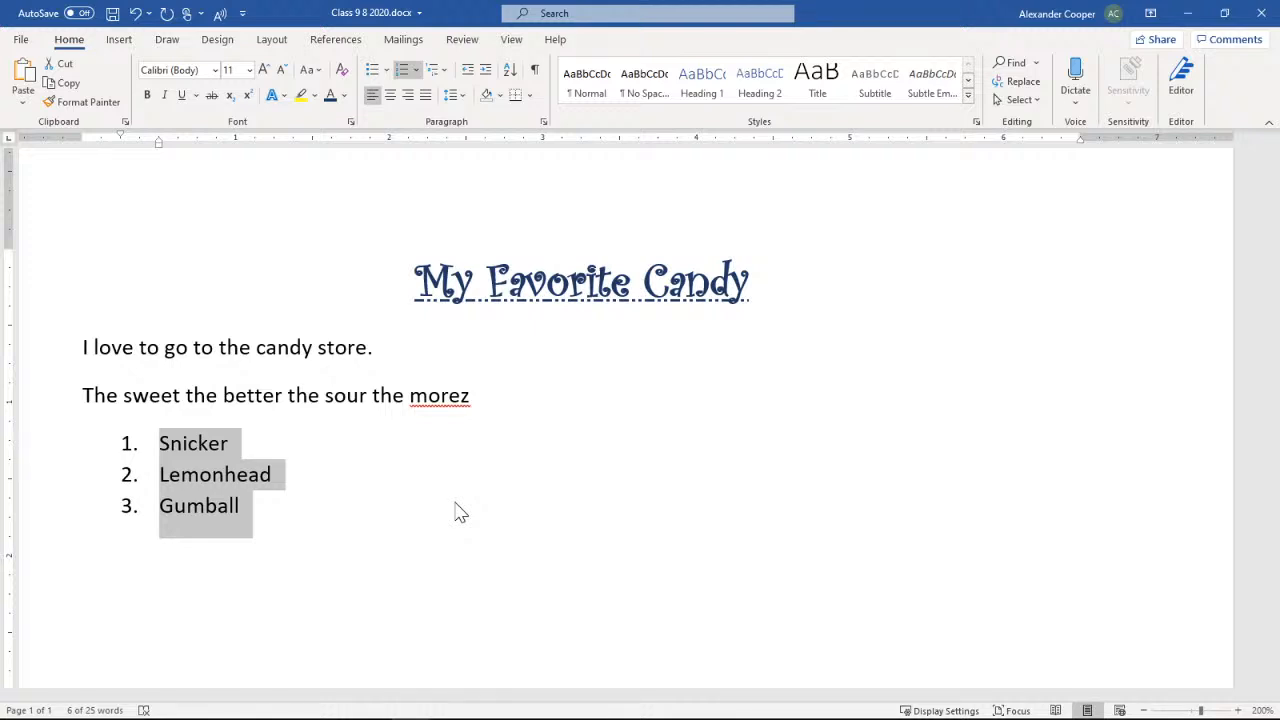
key(Left)
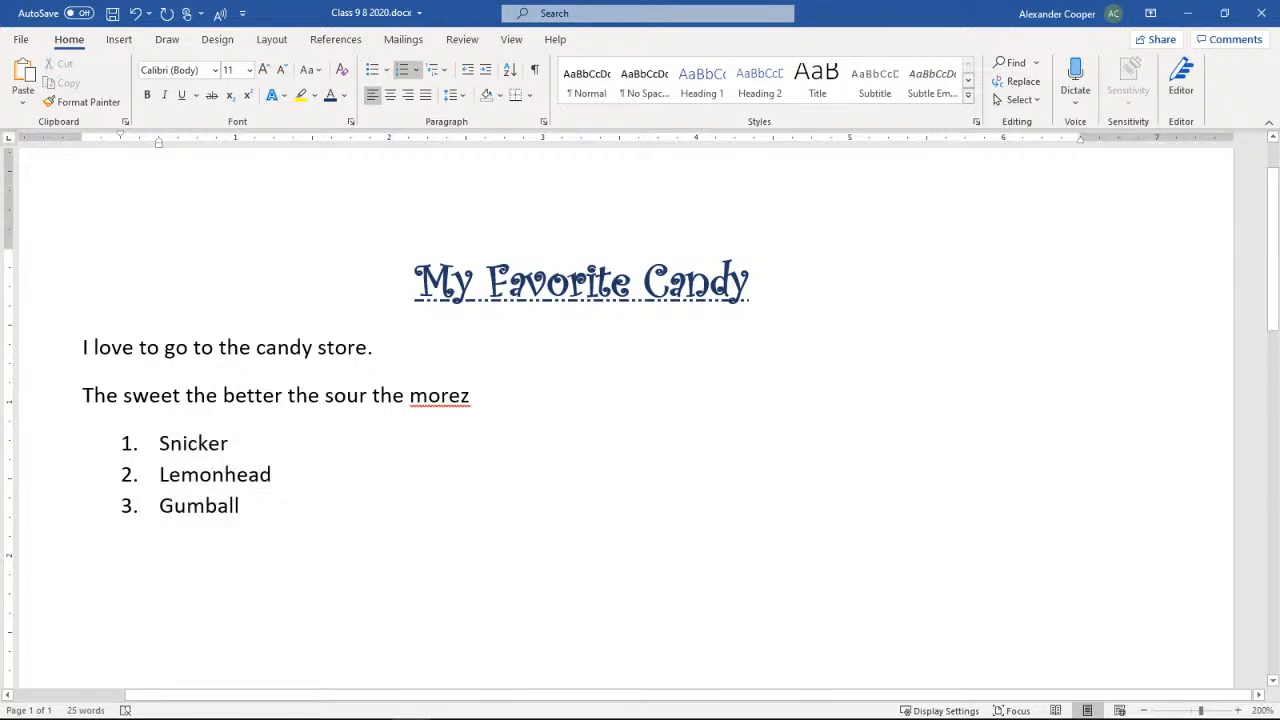
- Indent the Lemonhead and Gumball items one level beneath Snicker in the numbered list
click(169, 475)
click(487, 79)
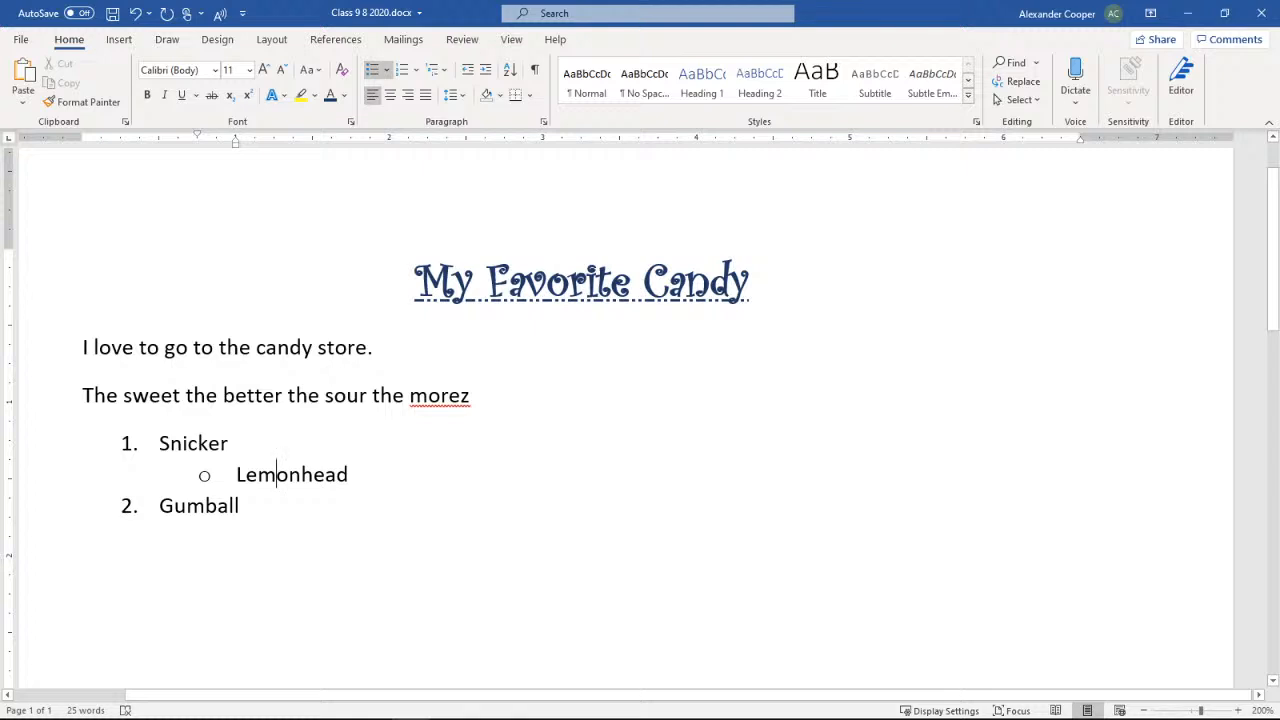
click(183, 443)
click(289, 474)
click(186, 506)
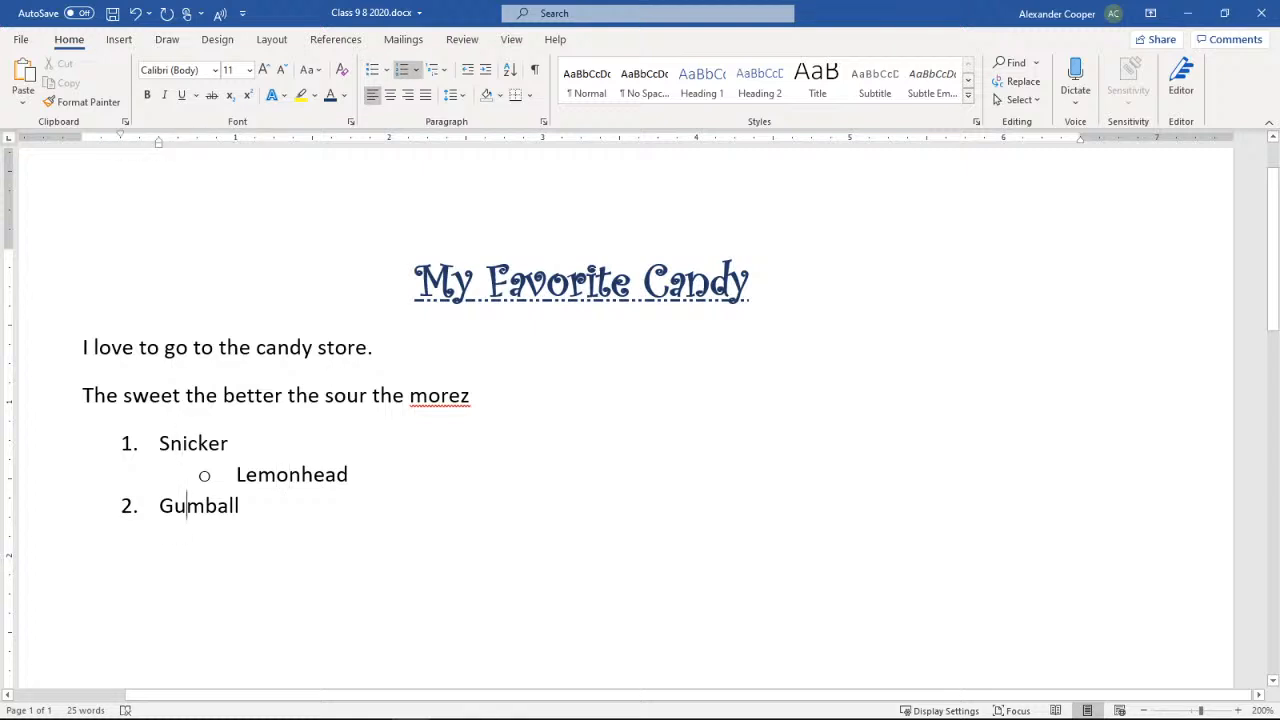
click(487, 78)
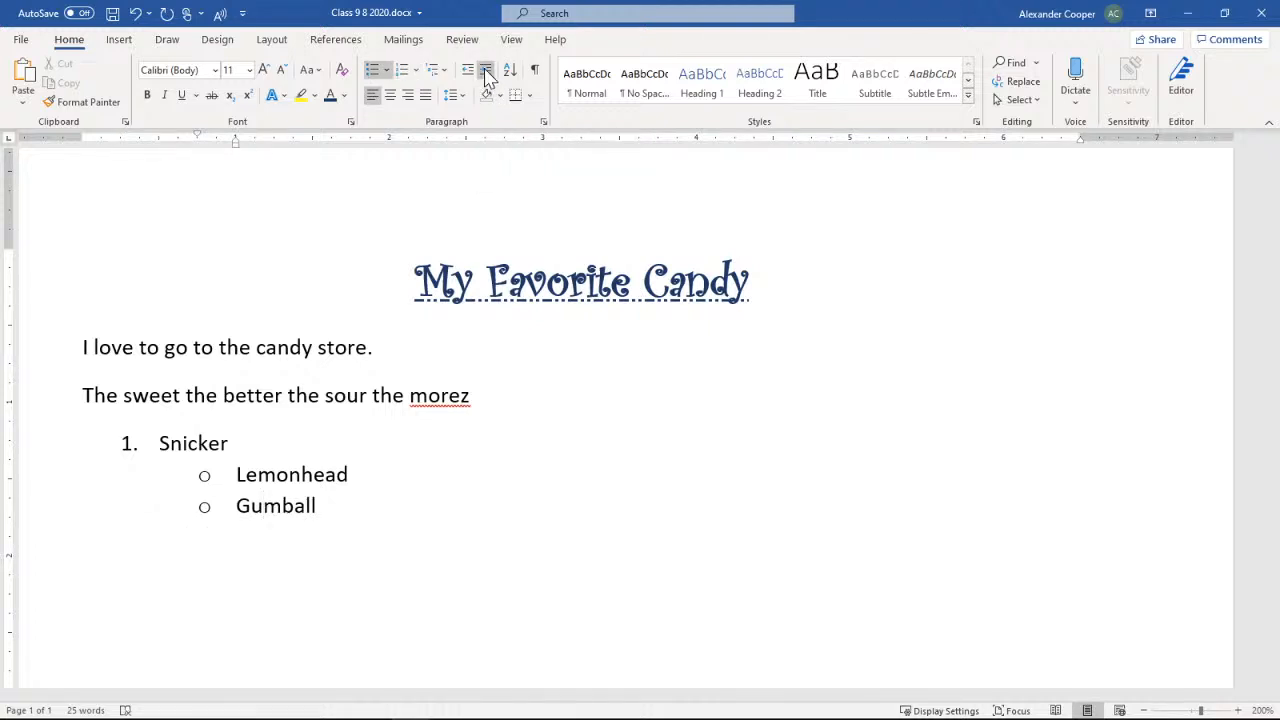
- Return the Gumball and Lemonhead items to the first level of the numbered list
click(487, 78)
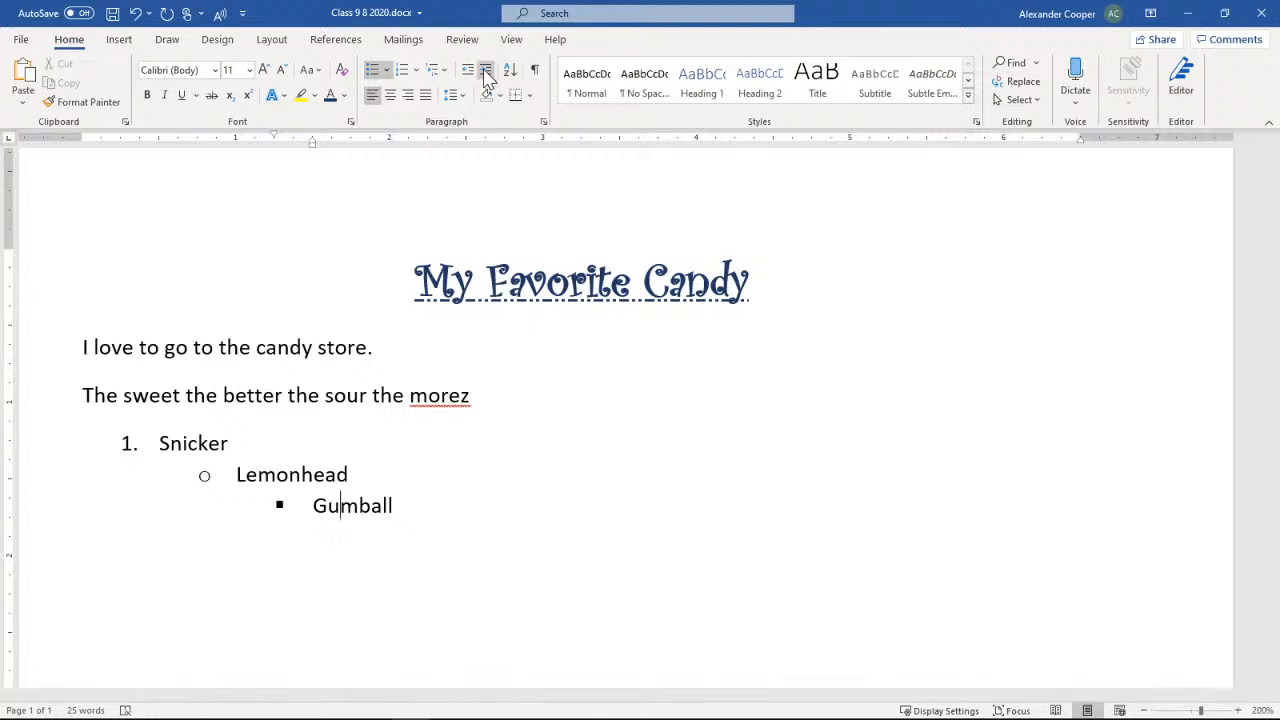
click(470, 74)
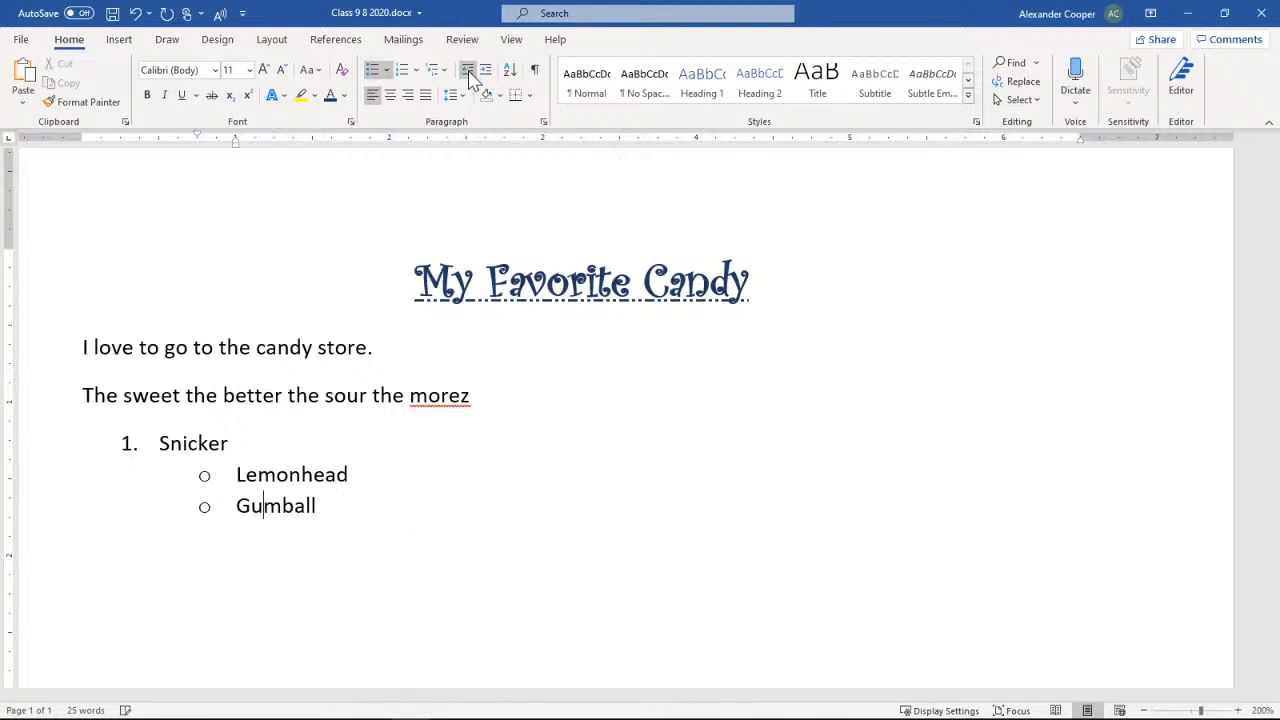
click(470, 74)
key(Up)
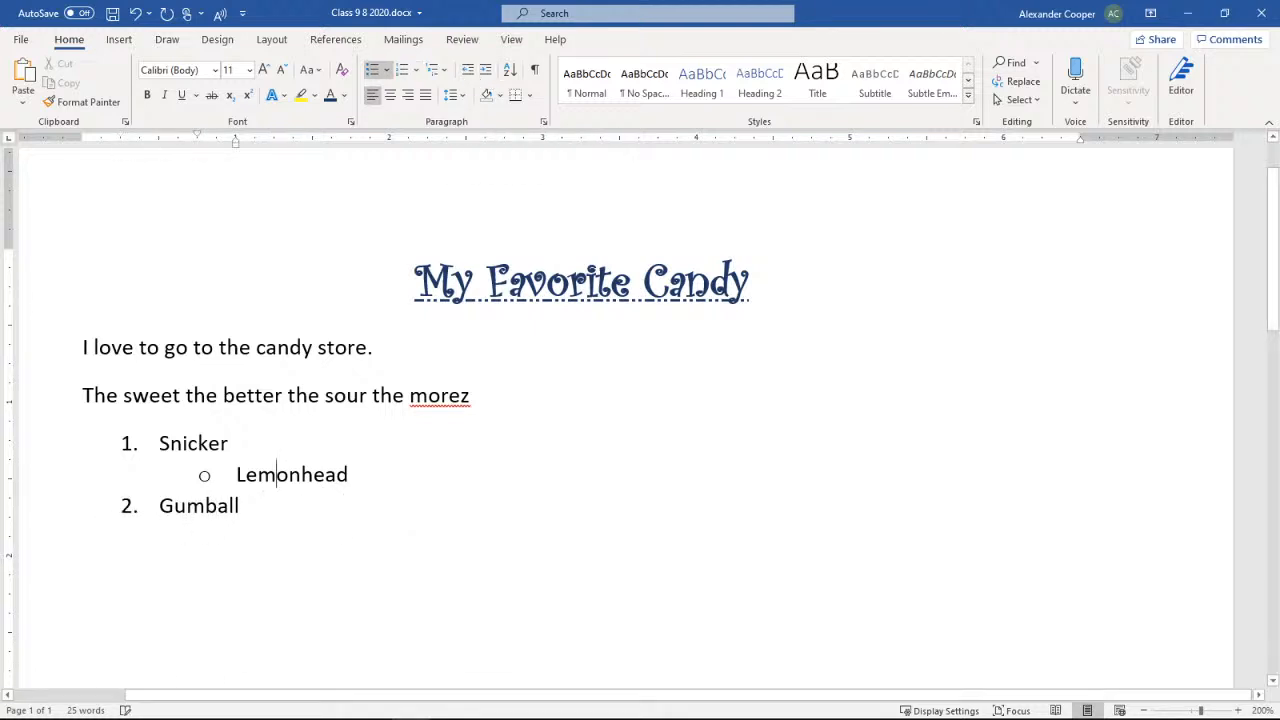
click(470, 74)
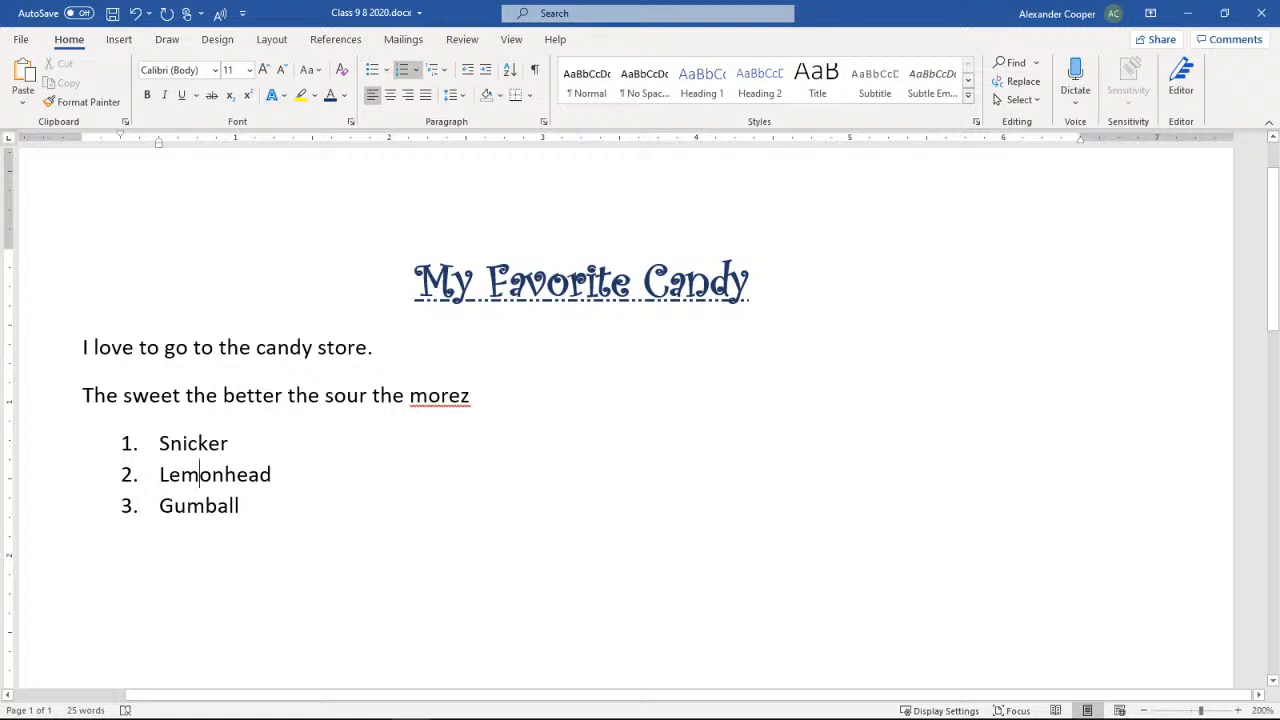
- Apply the 1), a), i) multilevel list format to the Snicker, Lemonhead and Gumball items
drag(240, 522, 106, 451)
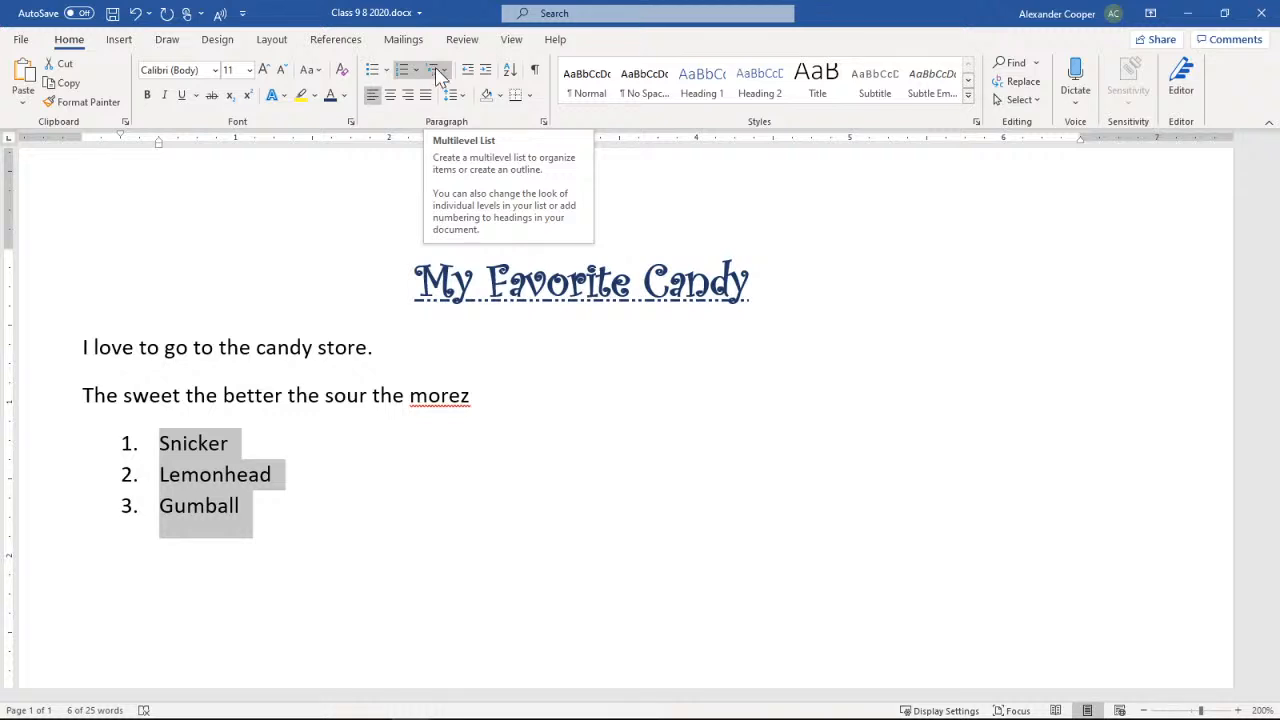
click(449, 78)
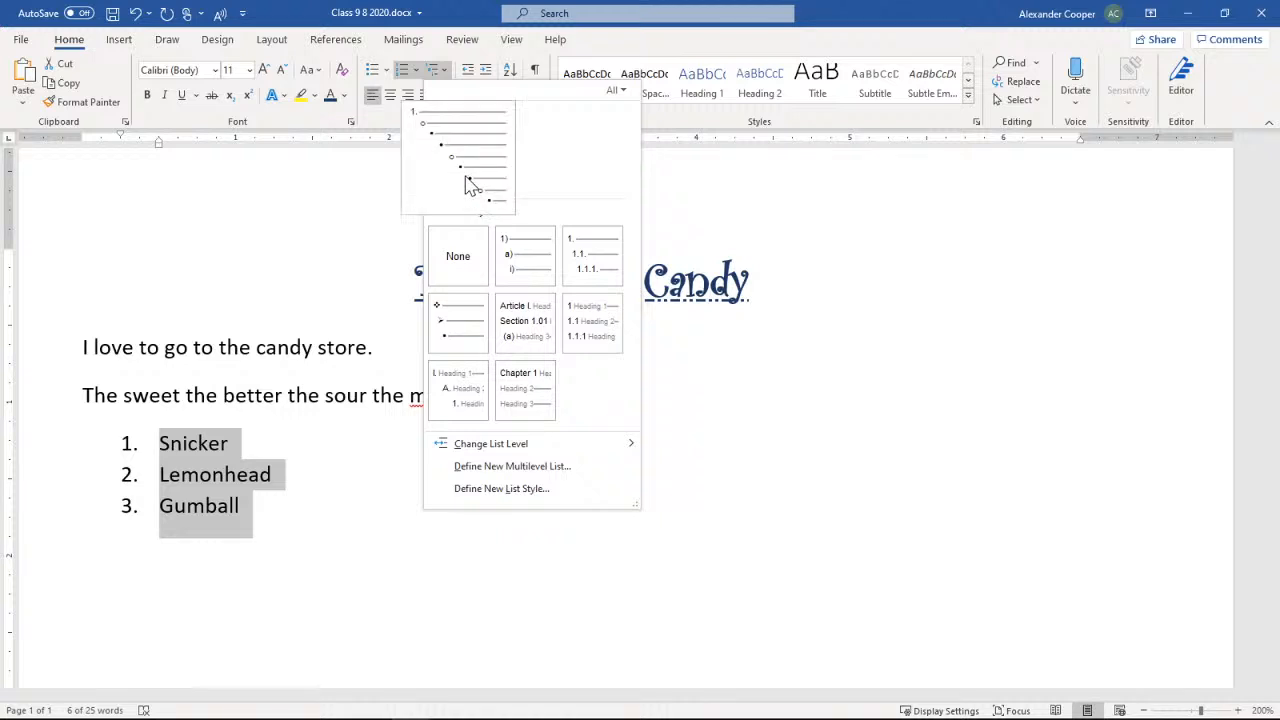
mouse_move(528, 270)
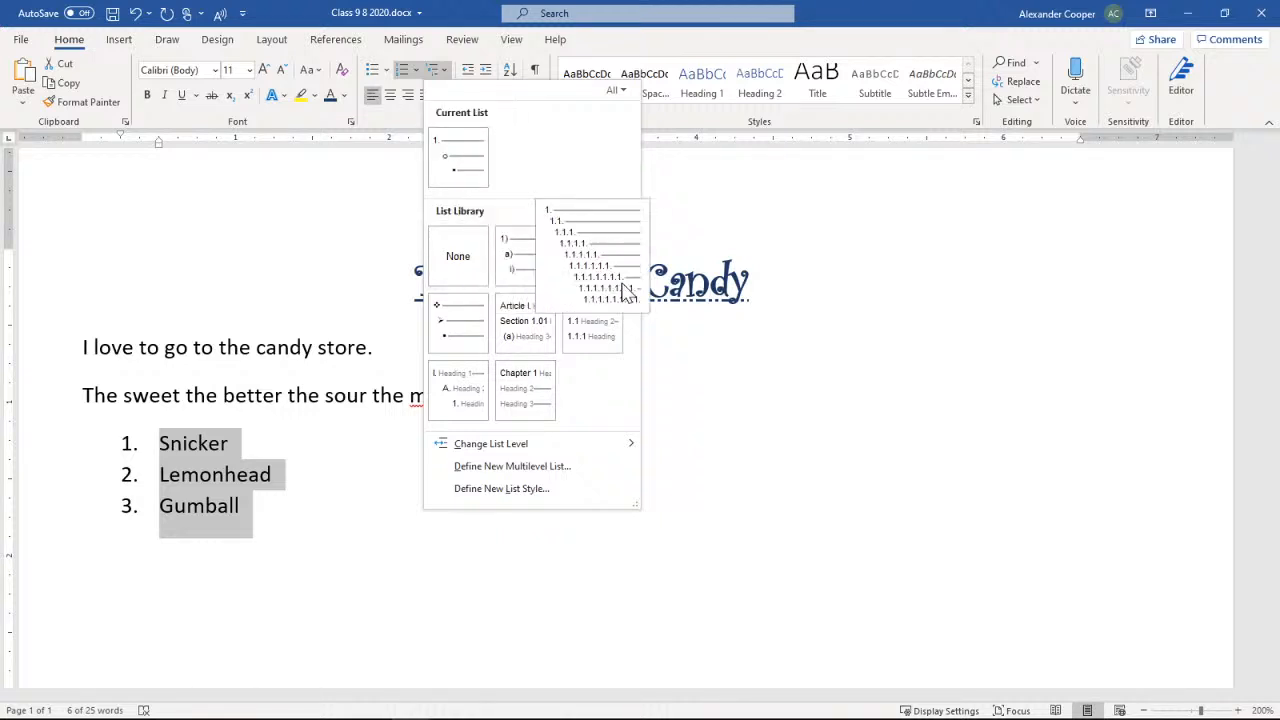
click(515, 263)
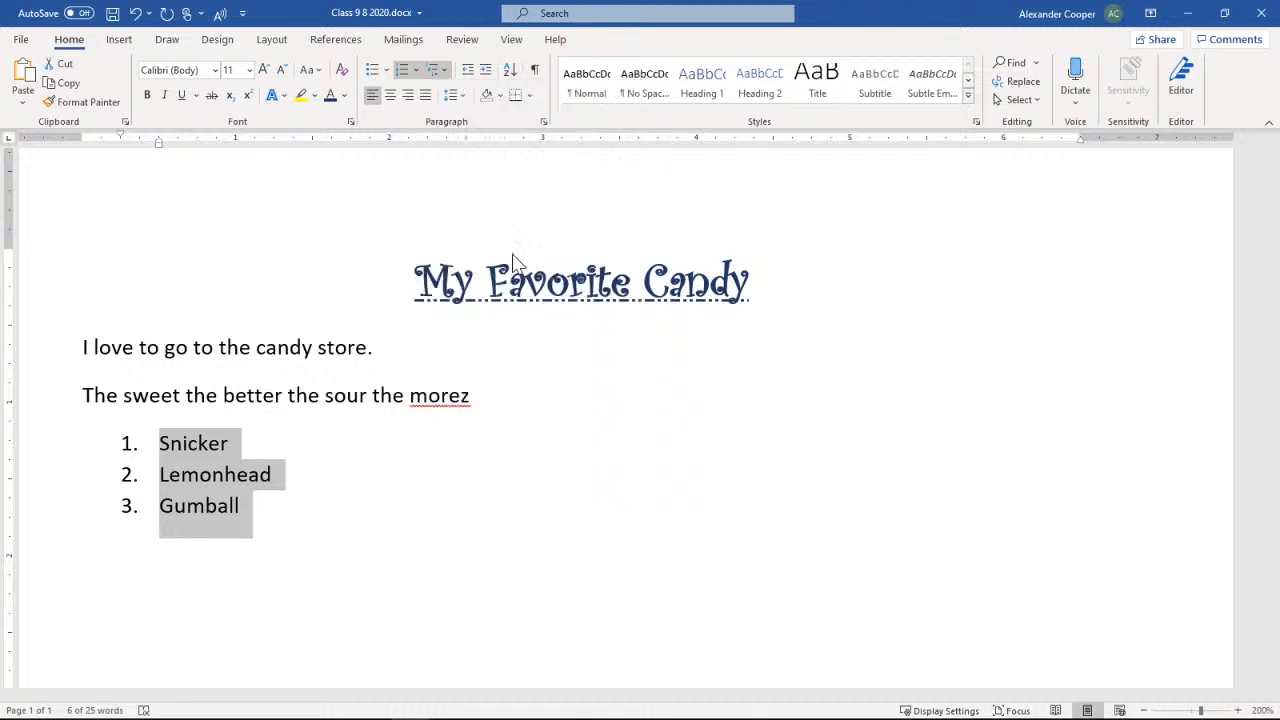
- Indent Lemonhead to the second level and Gumball to the third level of the multilevel list
click(173, 474)
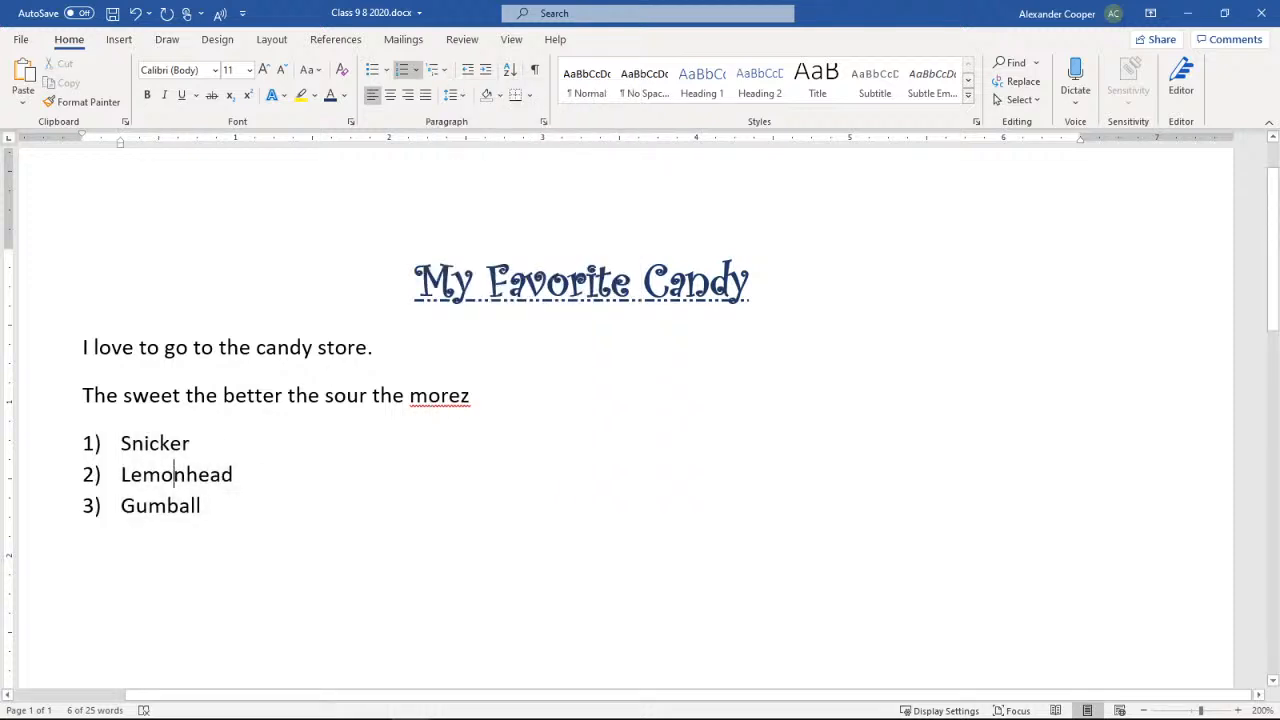
click(485, 69)
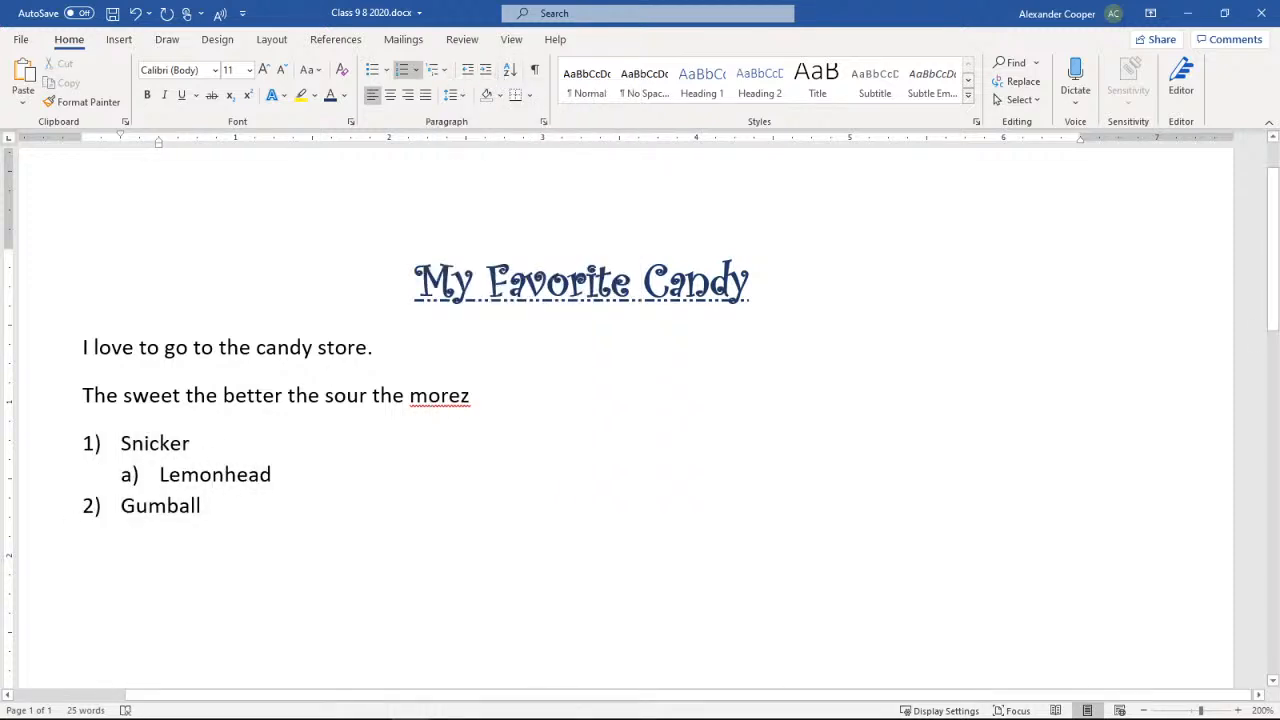
click(486, 70)
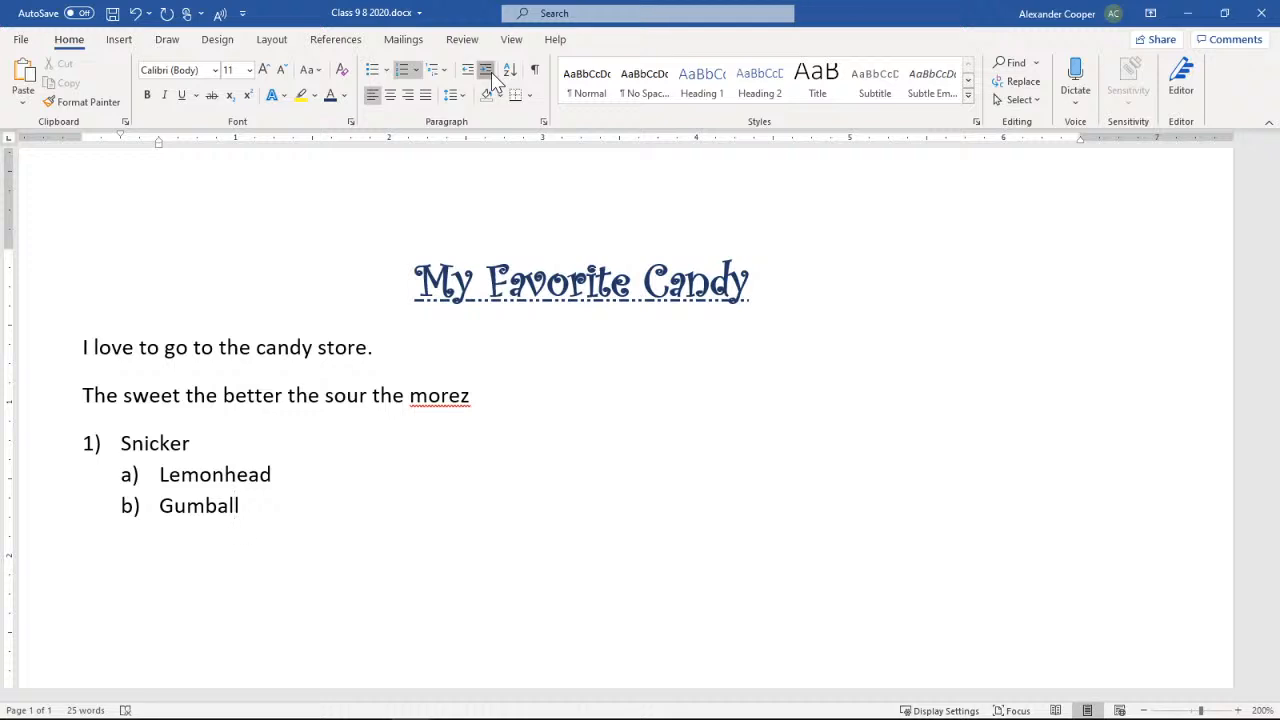
click(486, 70)
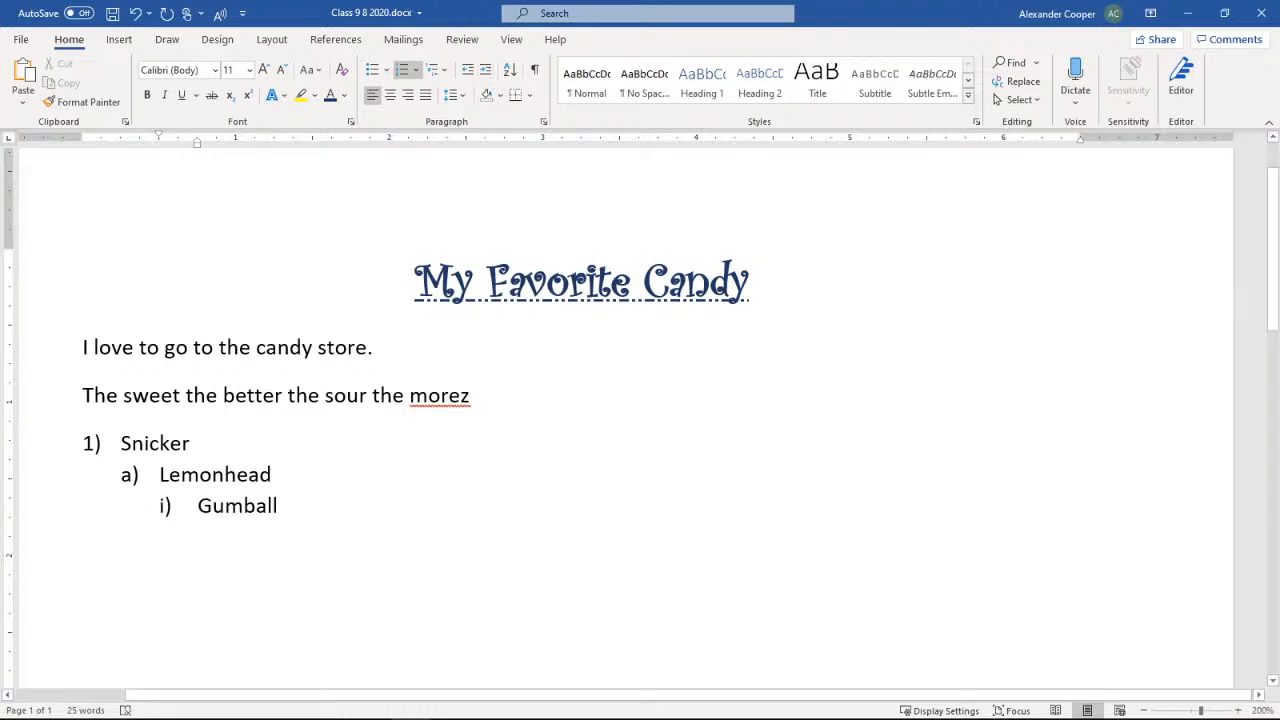
drag(278, 506, 120, 443)
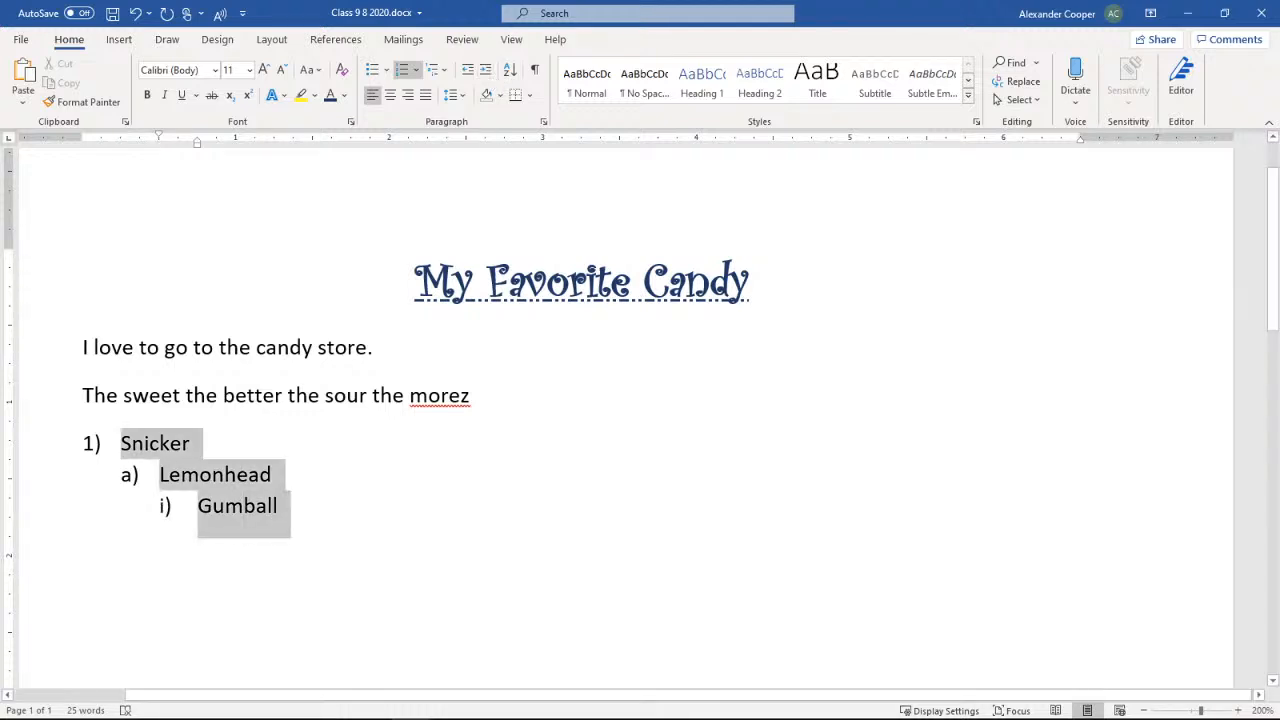
click(445, 72)
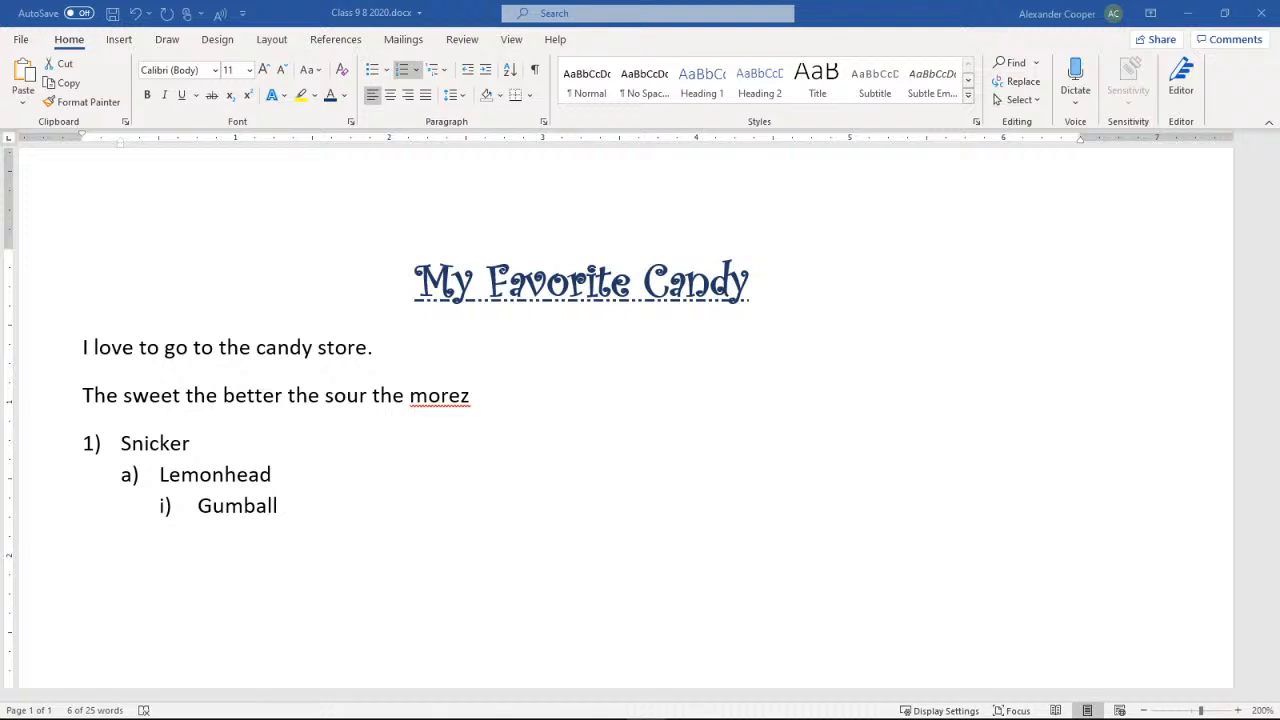
click(450, 12)
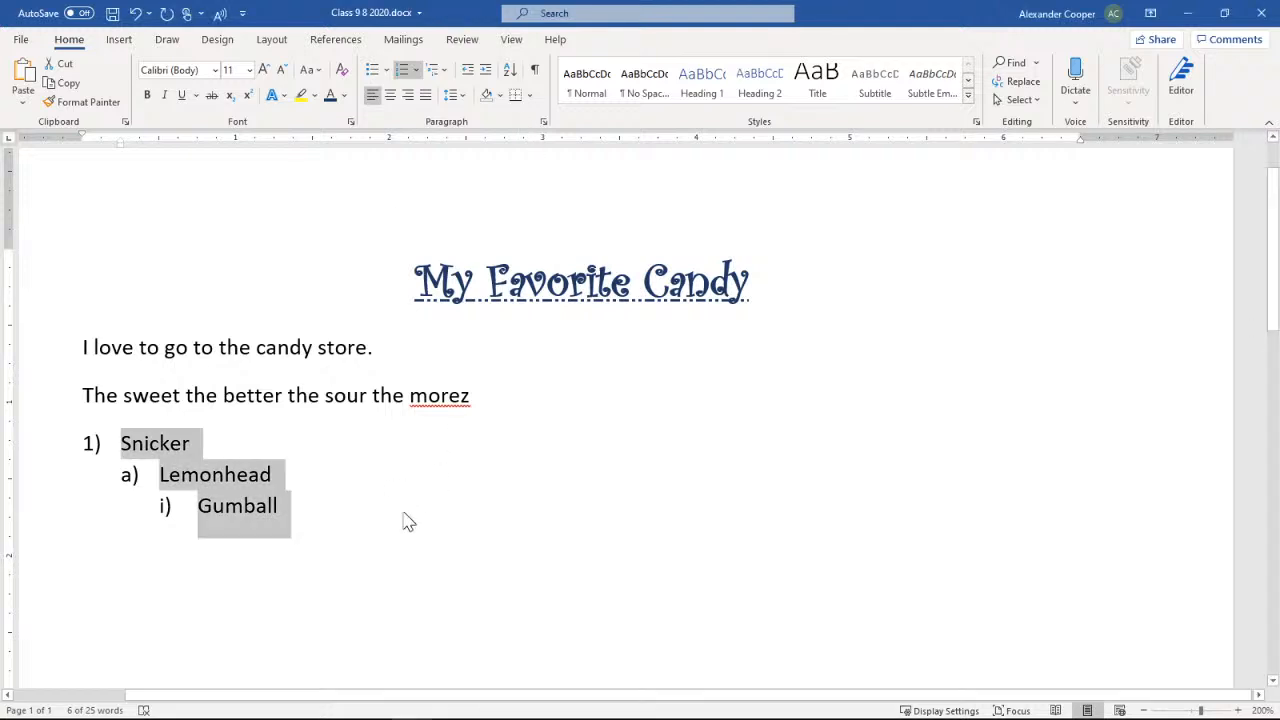
- Decrease the indentation of Lemonhead and Gumball until both are back at the first level of the multilevel list
click(360, 503)
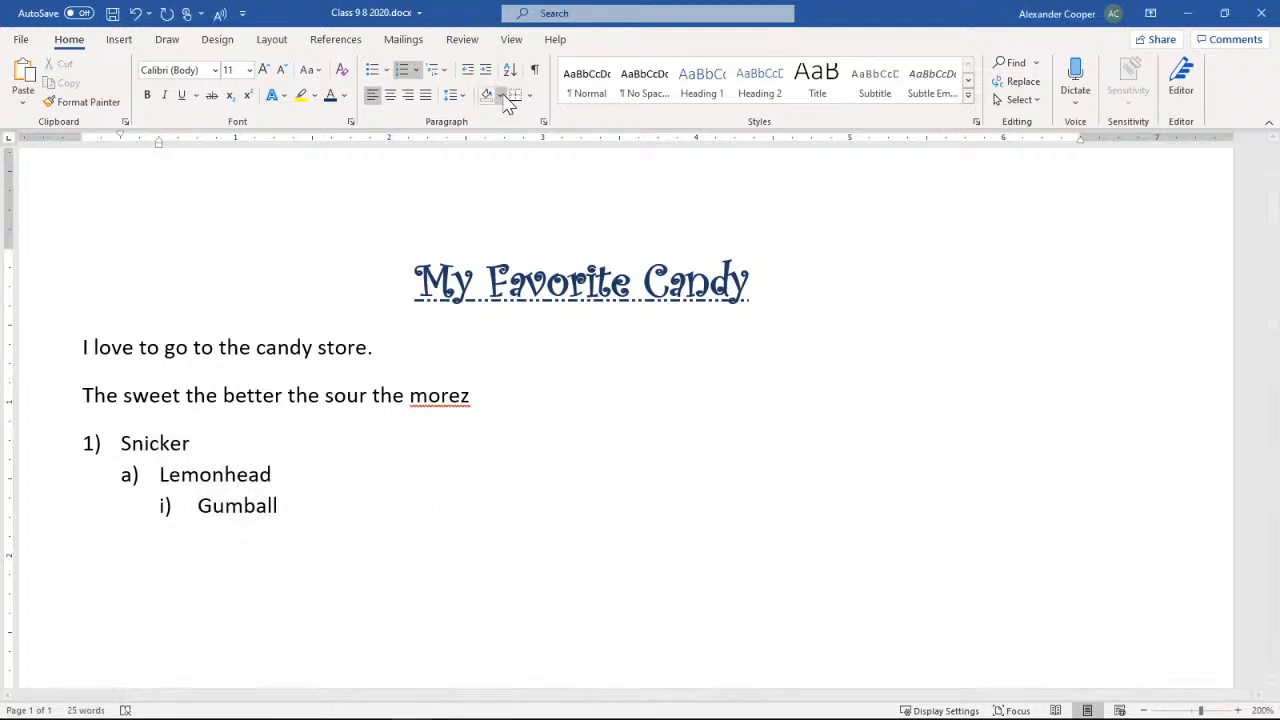
click(467, 69)
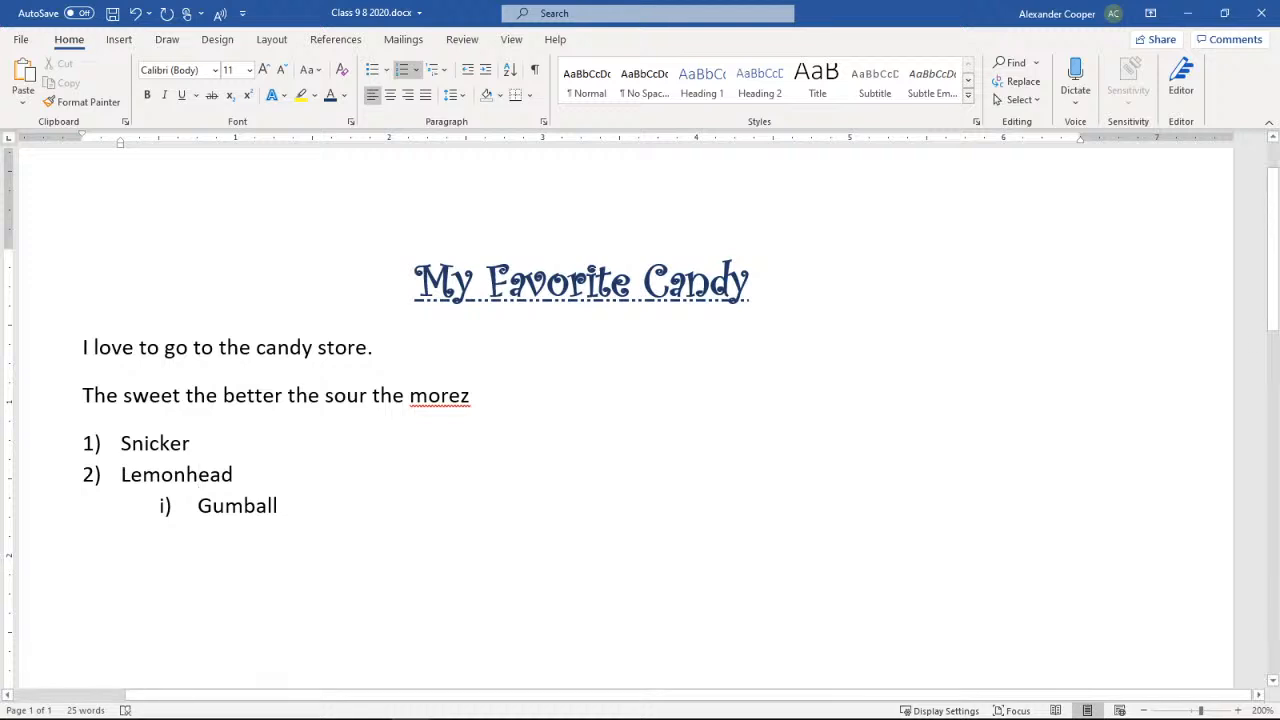
click(467, 70)
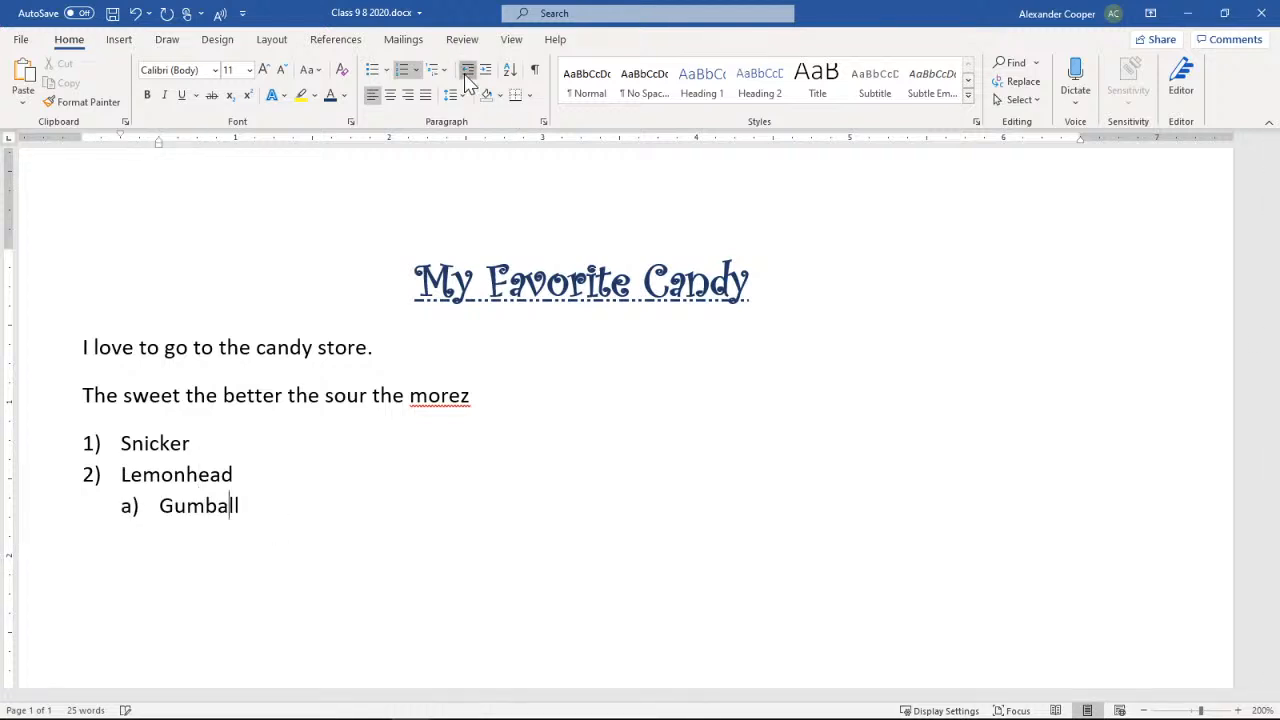
click(467, 72)
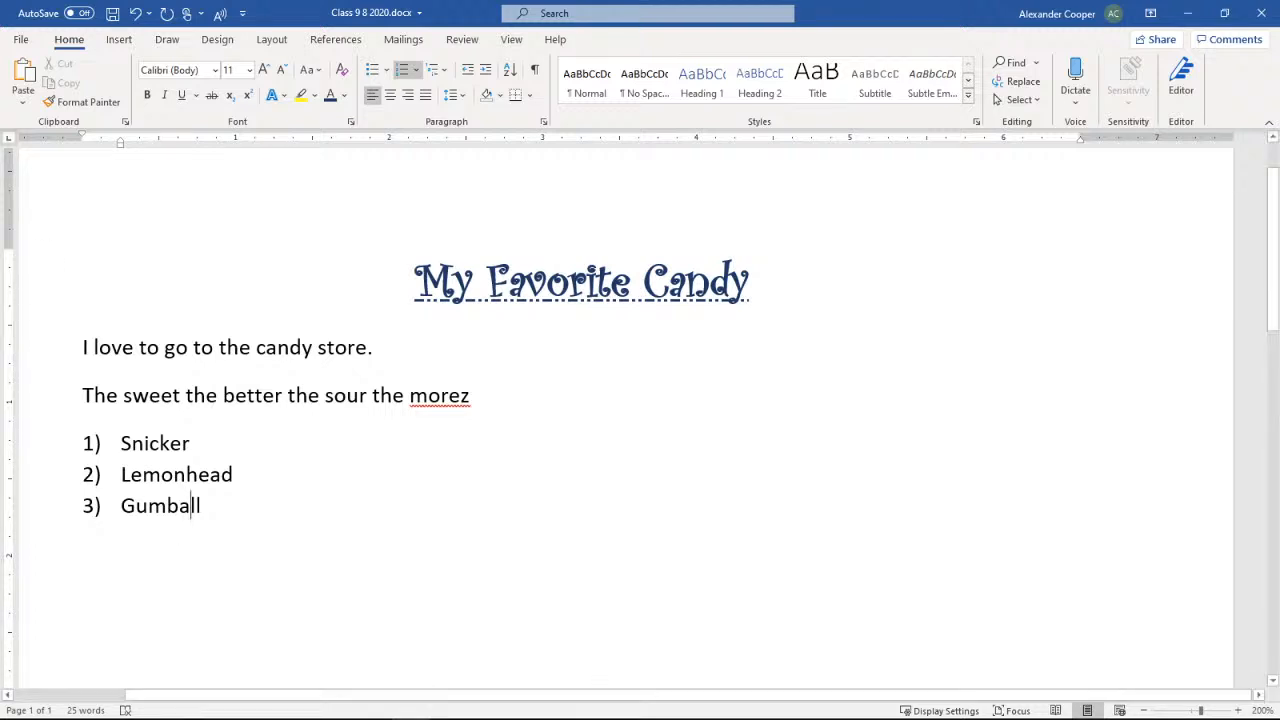
- Switch to the PowerPoint presentation and review the bullets and numbering instructions and the Copy and Paste slide
click(1187, 13)
scroll(343, 408, down, 4)
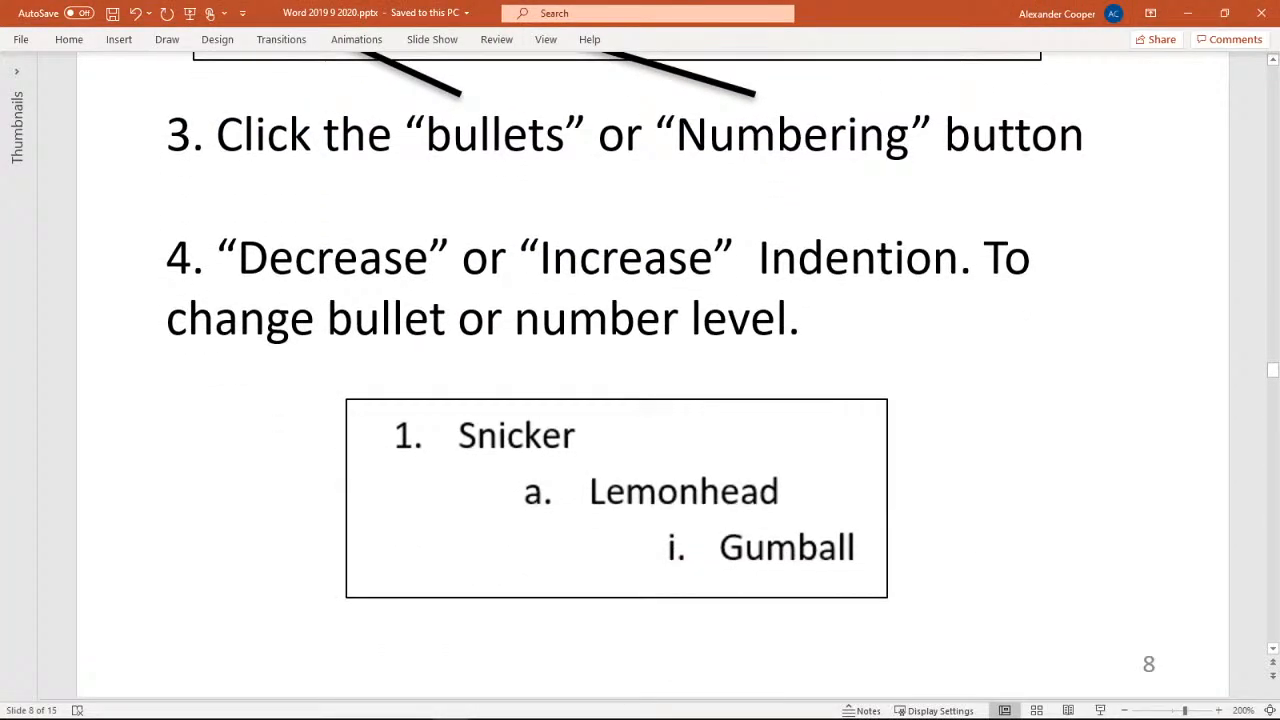
scroll(697, 561, up, 4)
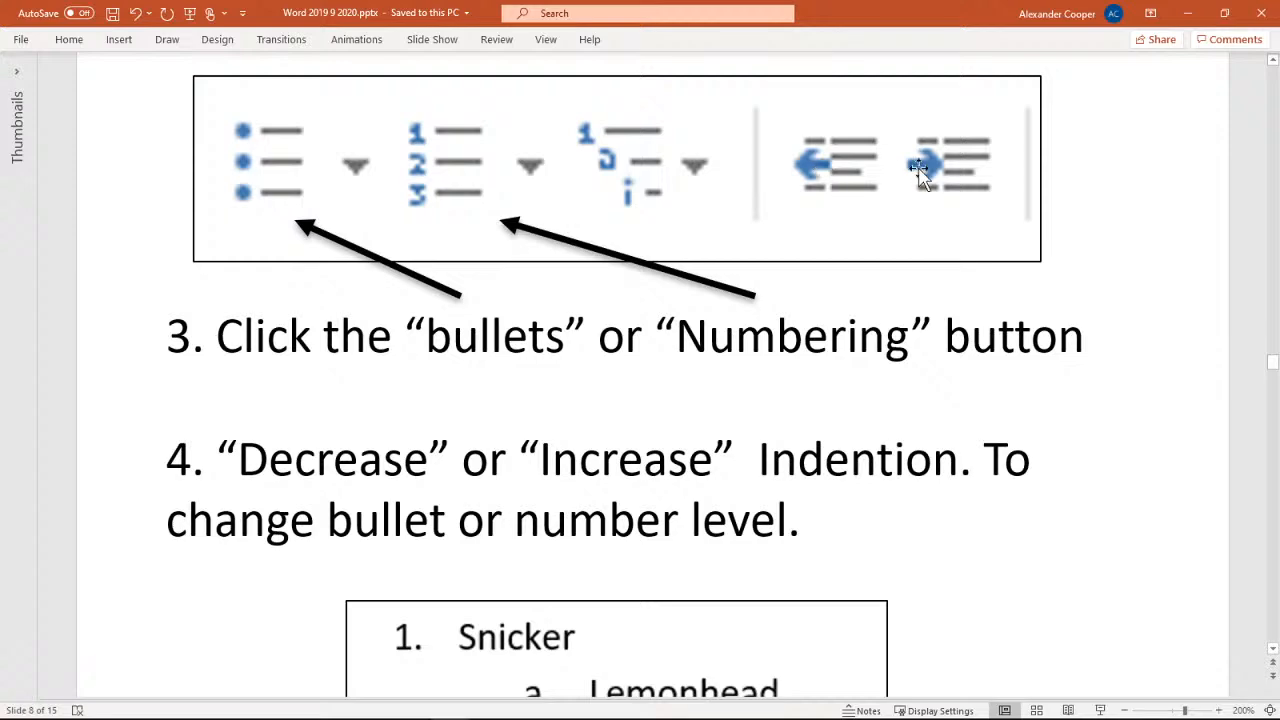
scroll(1000, 398, down, 10)
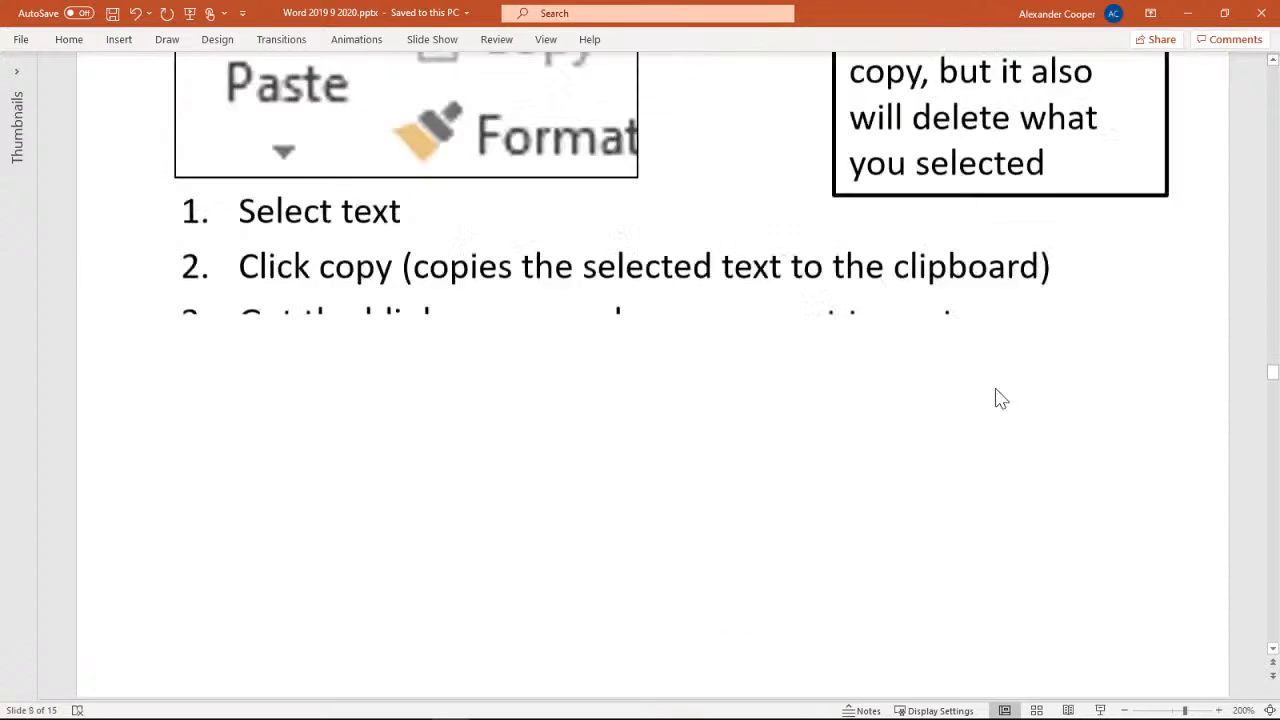
scroll(746, 286, down, 1)
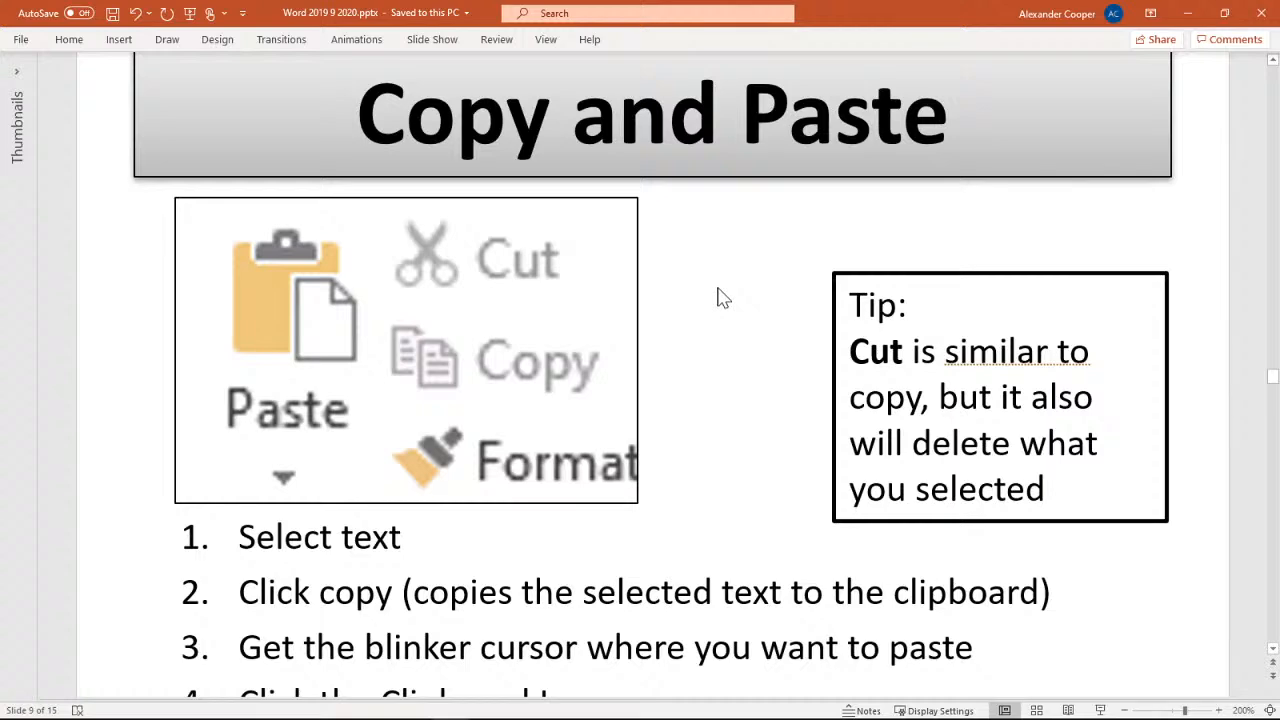
scroll(724, 298, down, 7)
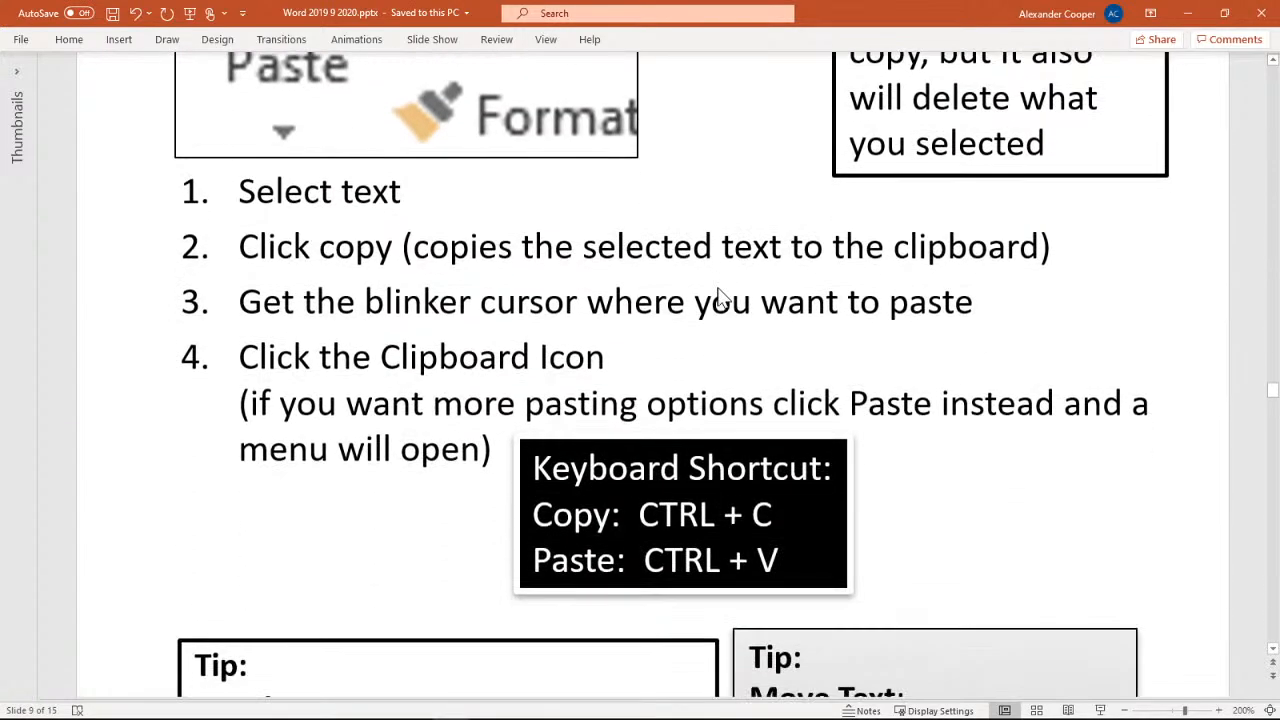
scroll(718, 291, up, 2)
scroll(718, 291, down, 6)
scroll(718, 291, up, 4)
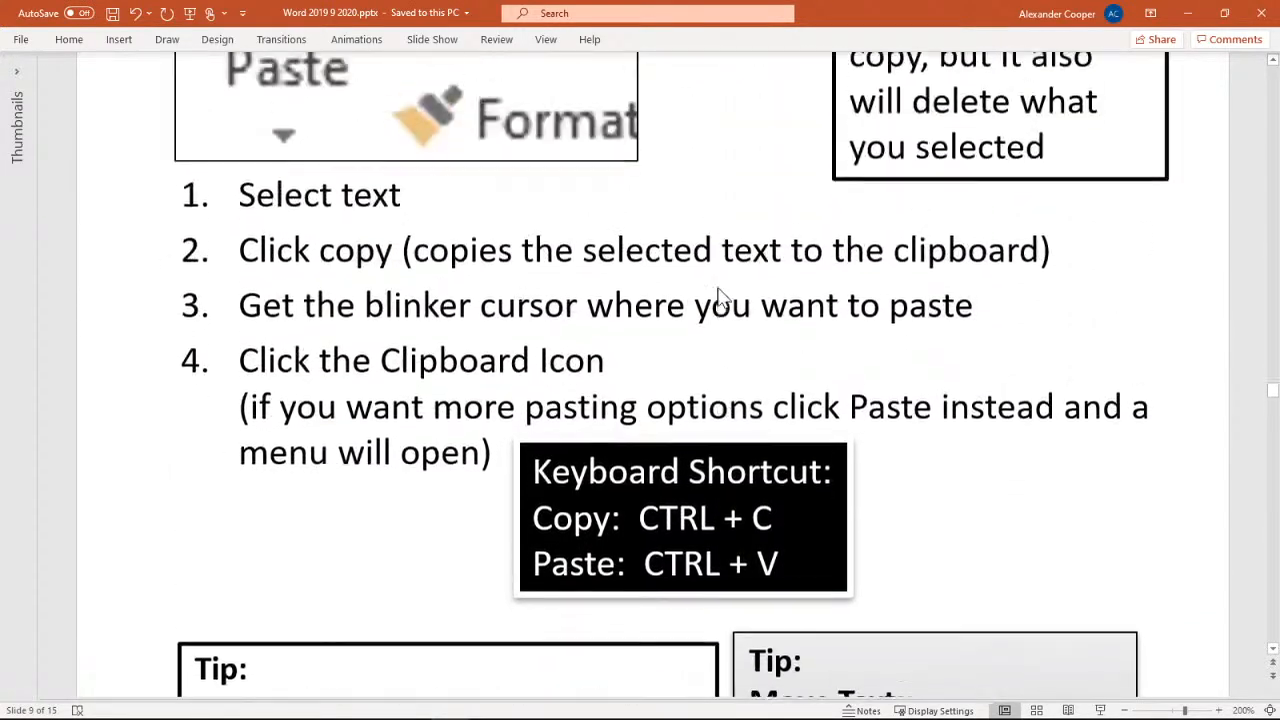
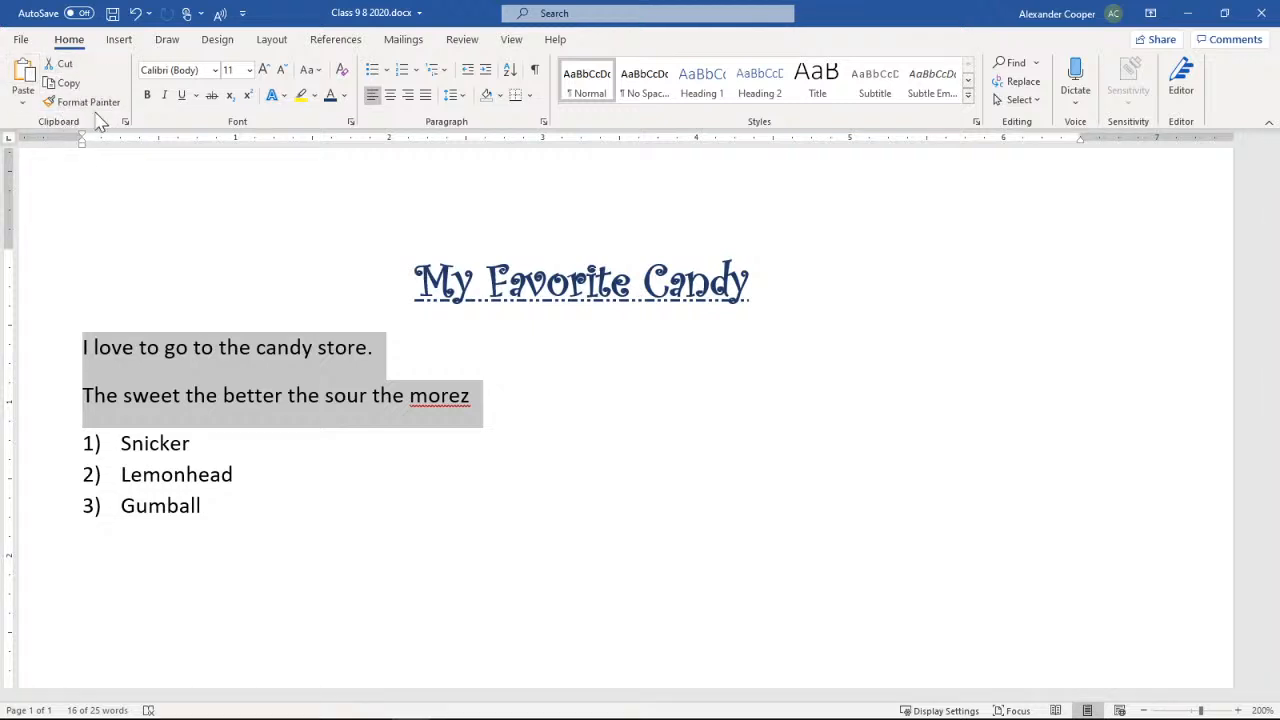
- Cut the two selected sentences above the candy list and undo the cut
click(64, 66)
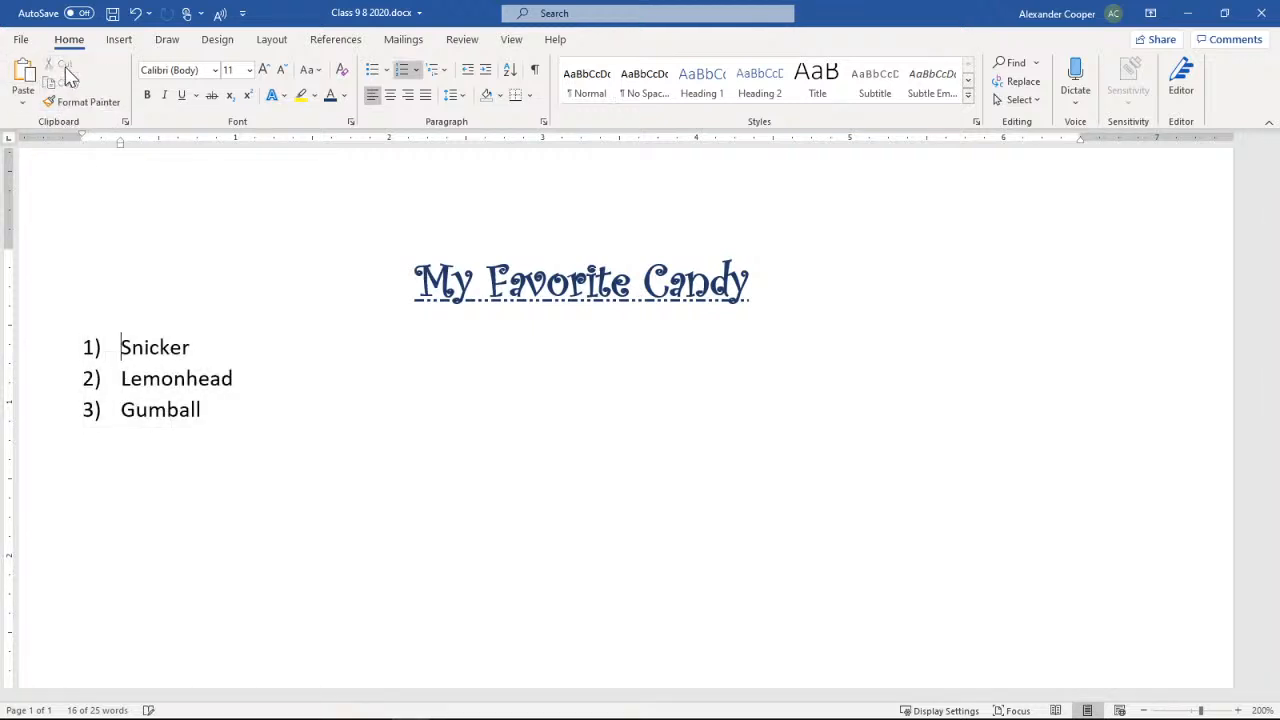
click(136, 14)
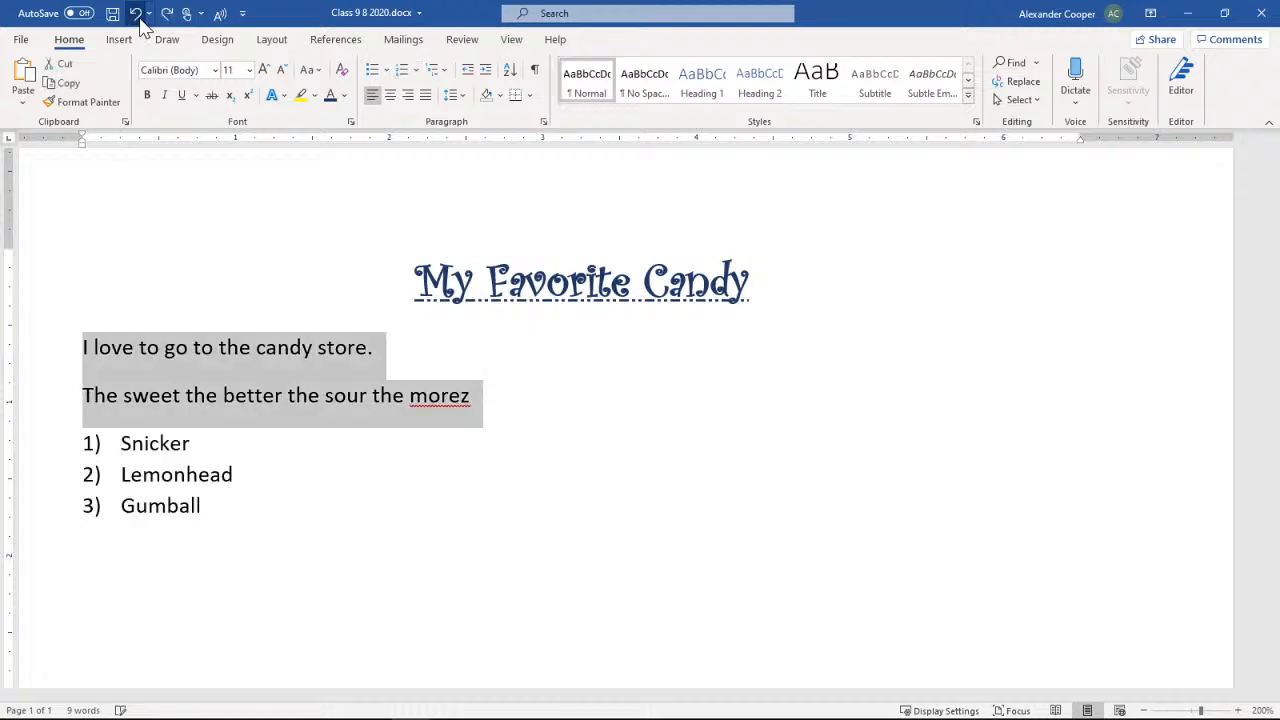
- Copy the two sentences under the title and paste them on a new line between the second sentence and the numbered list
click(64, 86)
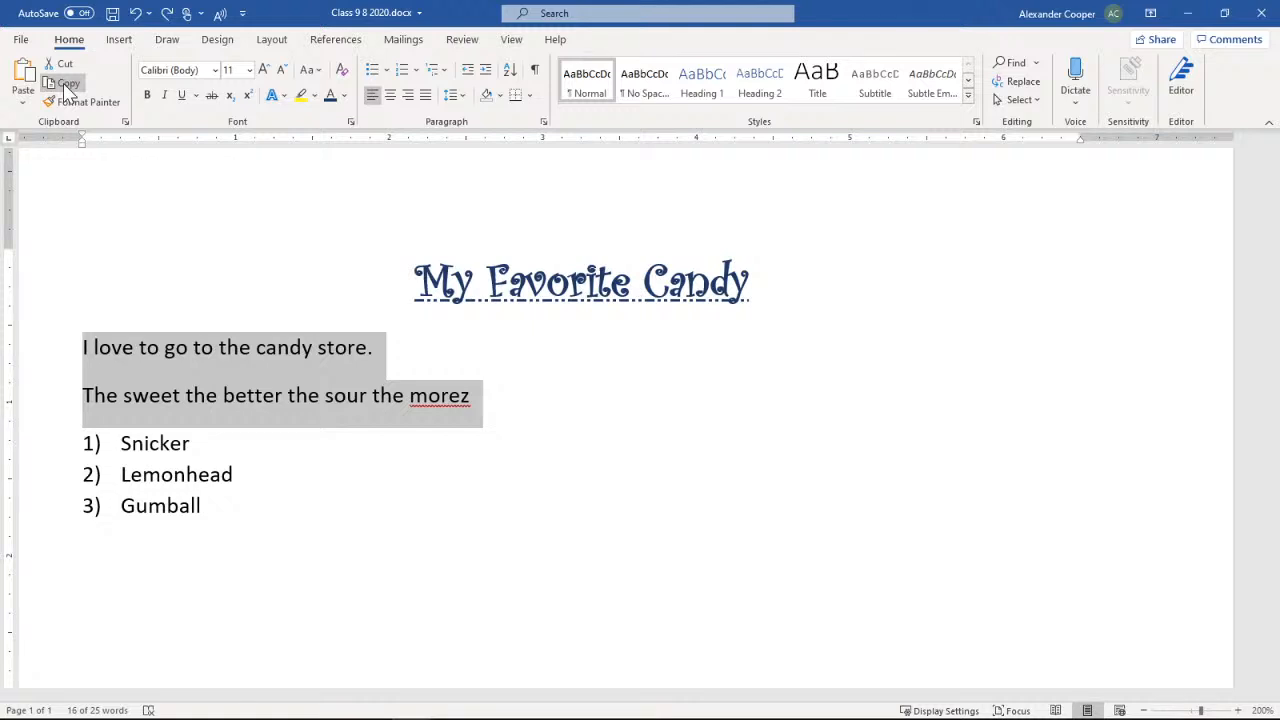
click(199, 475)
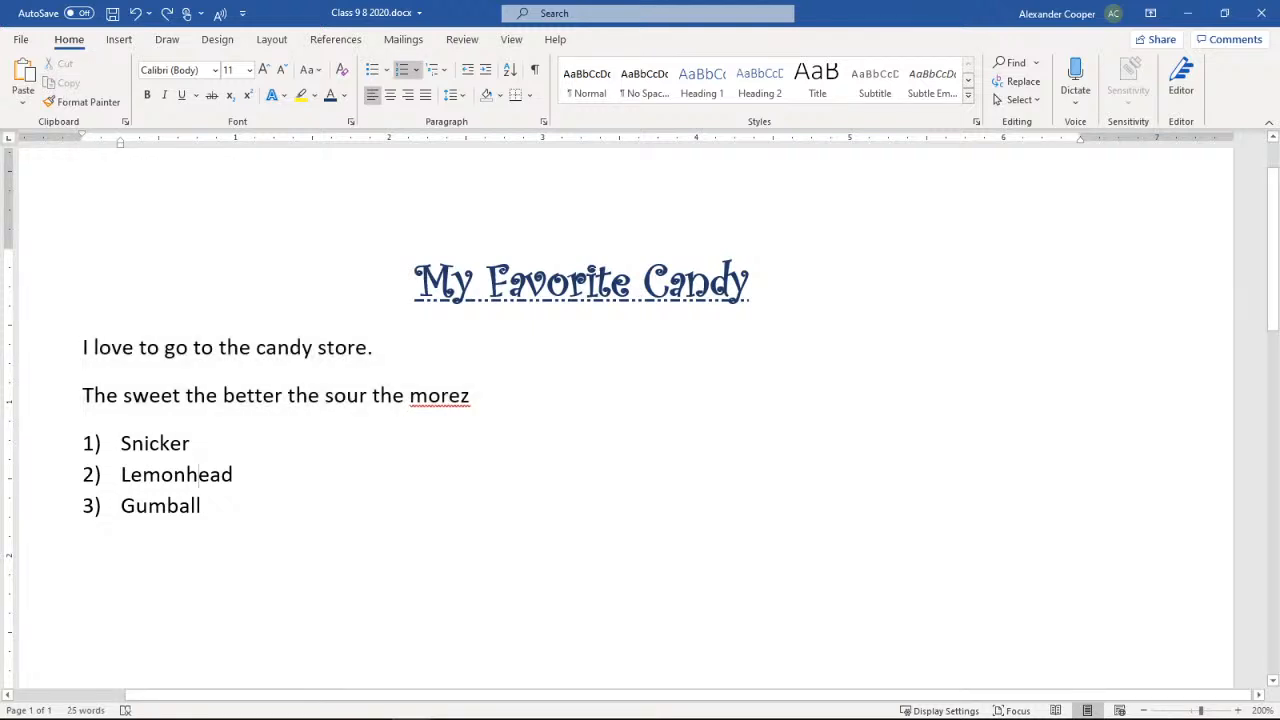
click(202, 507)
click(84, 551)
click(202, 507)
click(234, 475)
click(749, 282)
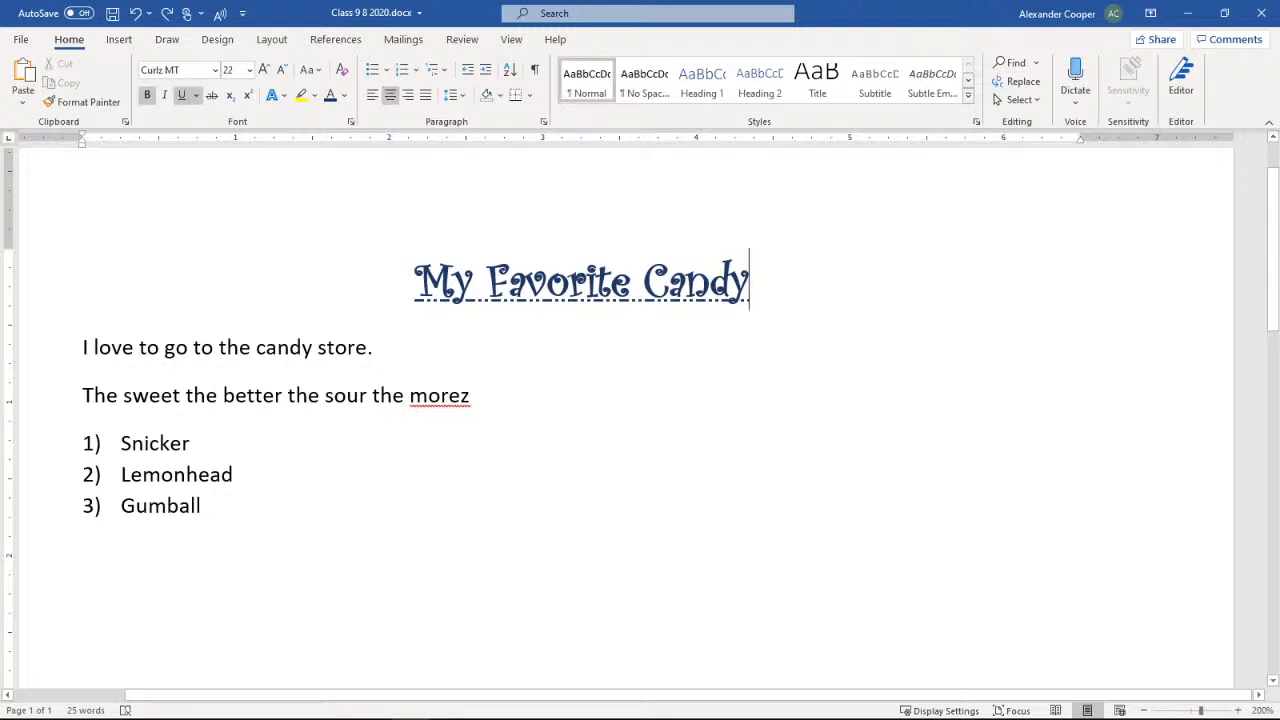
click(470, 396)
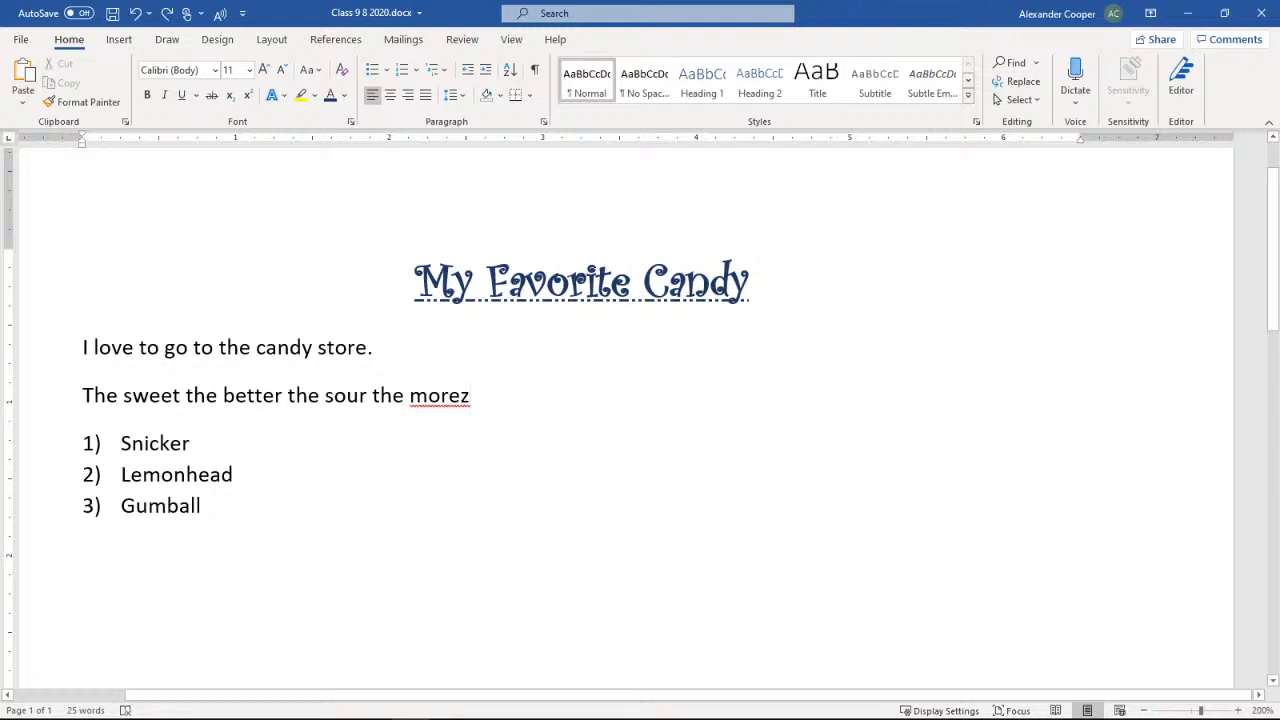
key(Return)
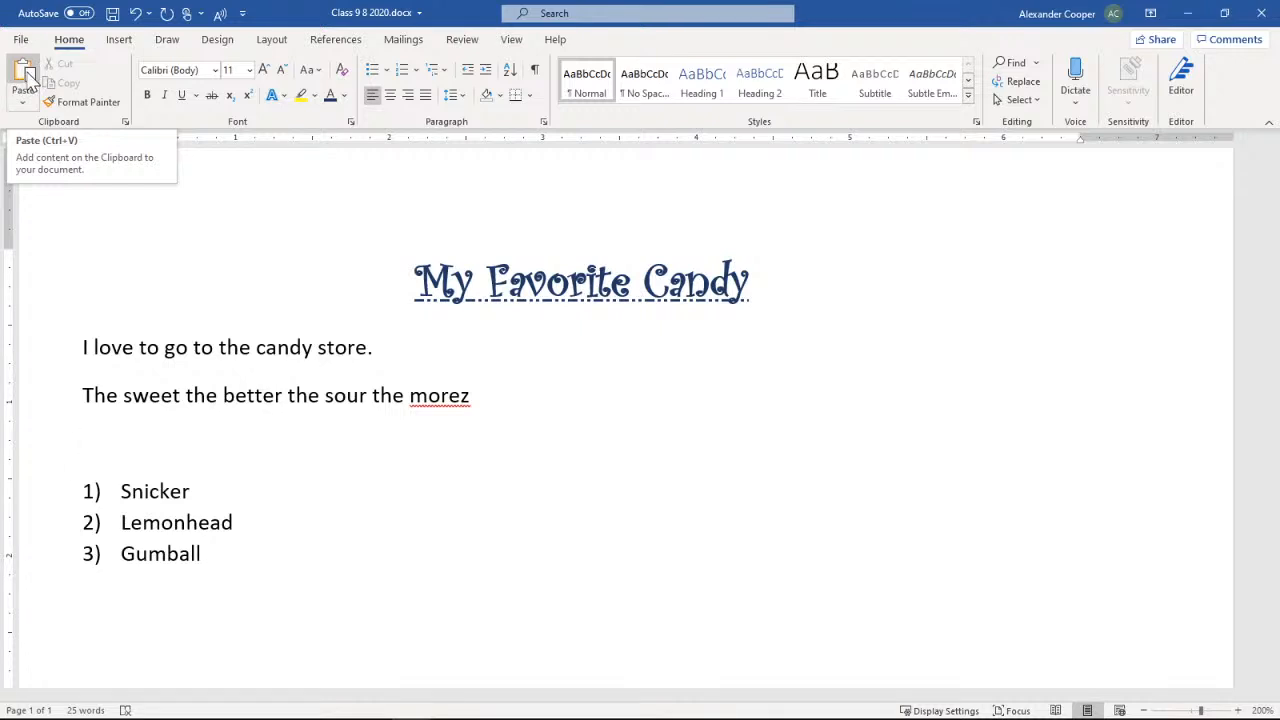
click(24, 78)
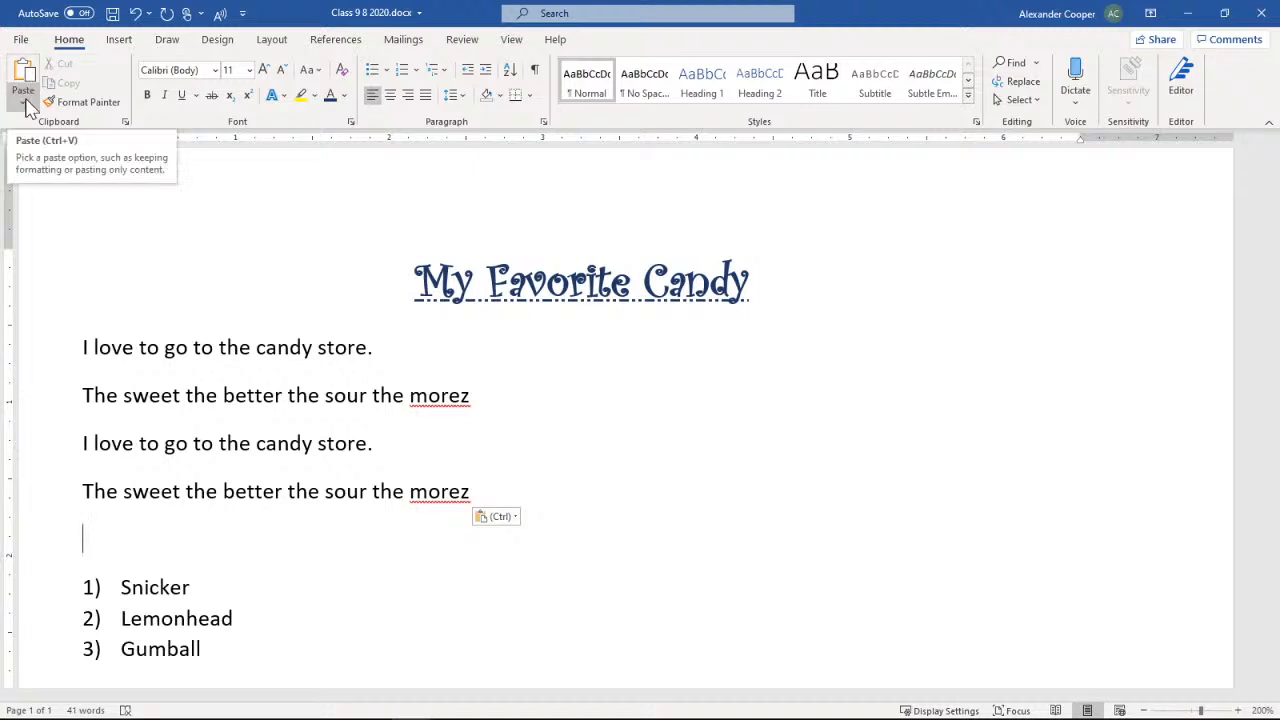
click(23, 104)
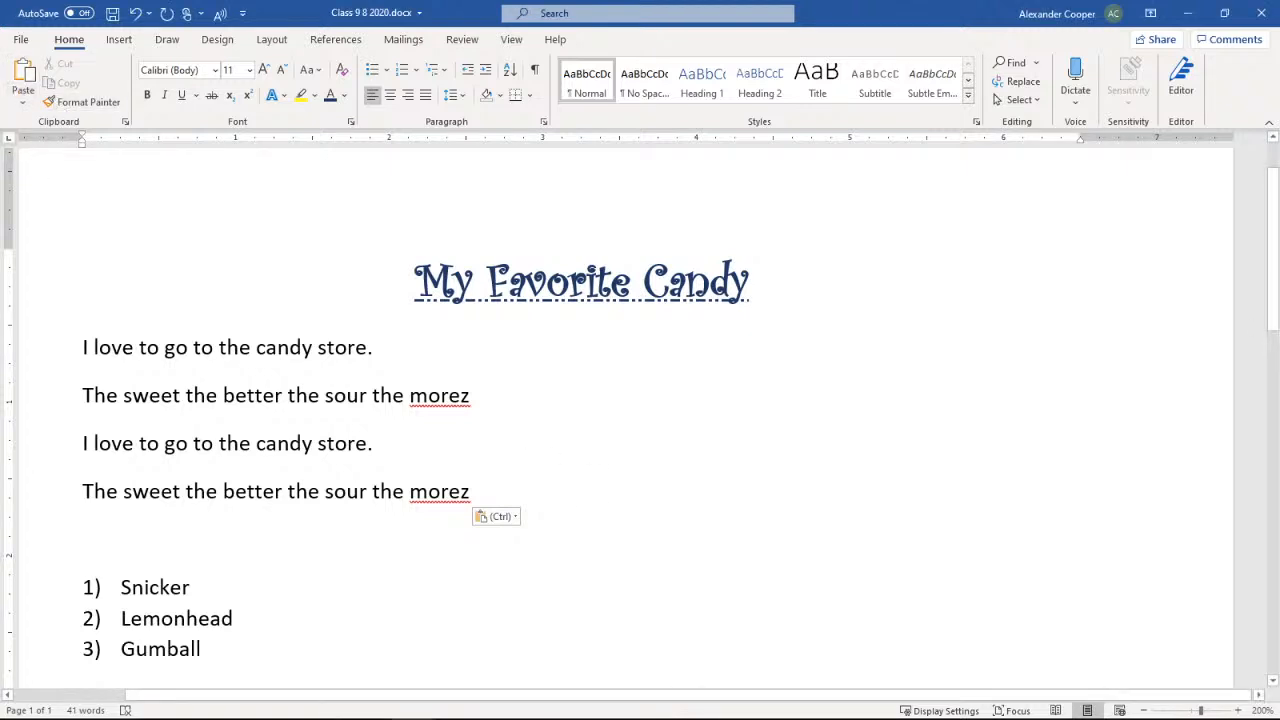
- Paste the two copied sentences again above the numbered list with Keep Text Only, and preview the paste options once more
click(24, 104)
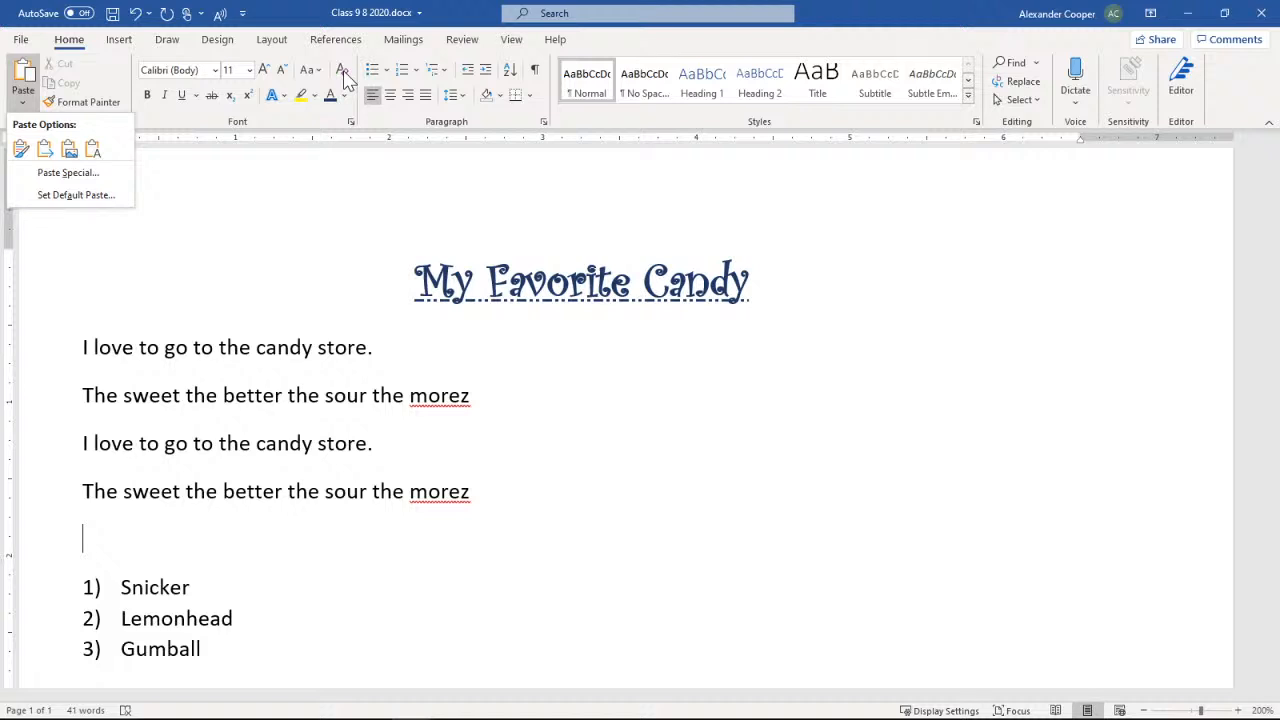
click(95, 155)
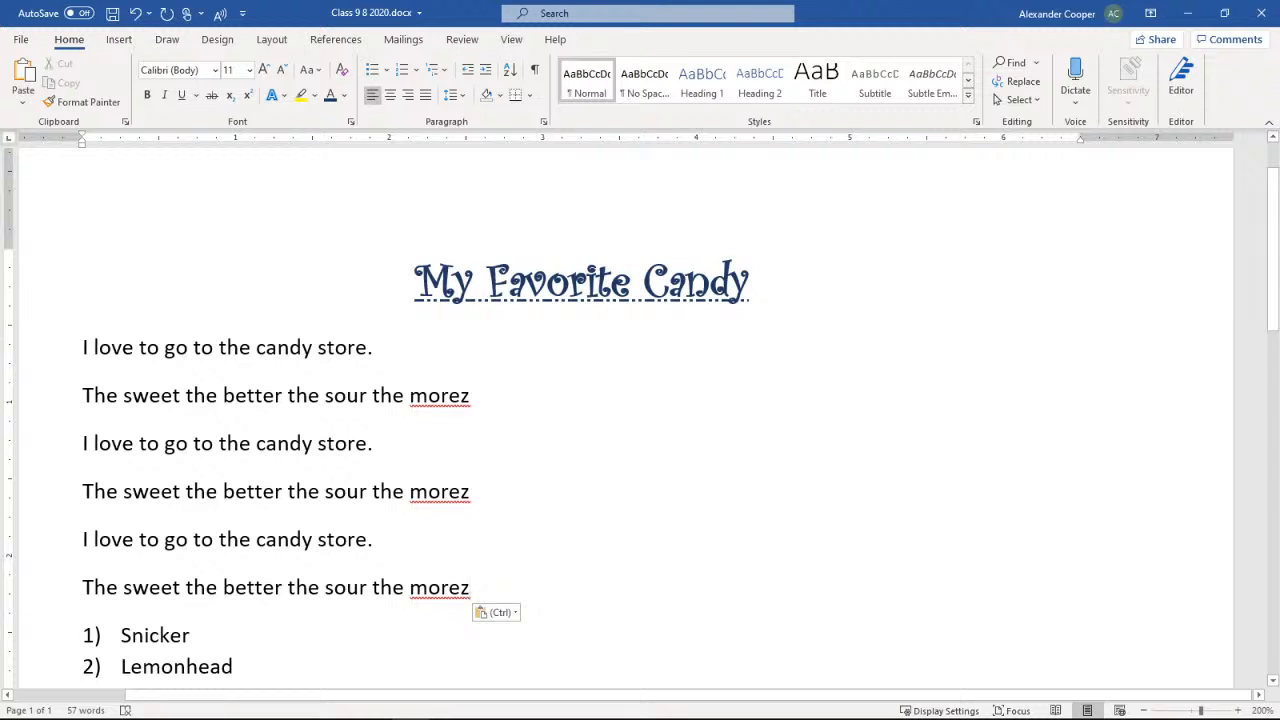
click(23, 103)
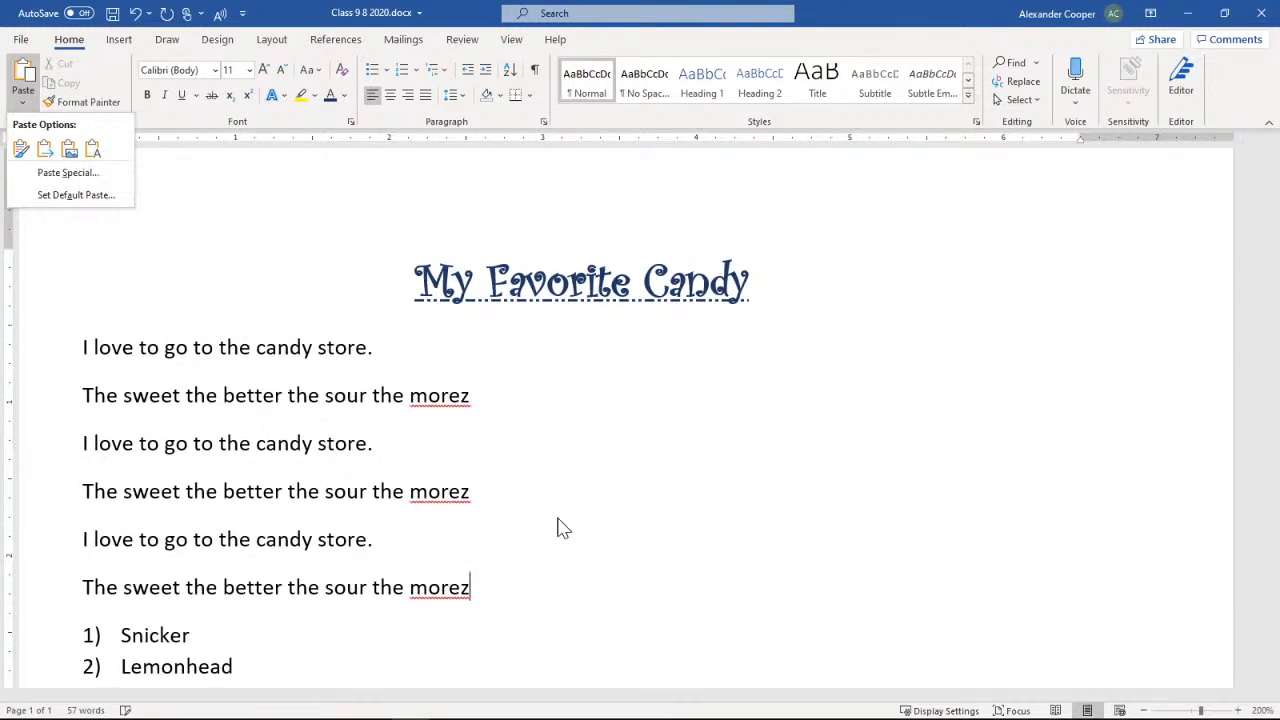
key(Escape)
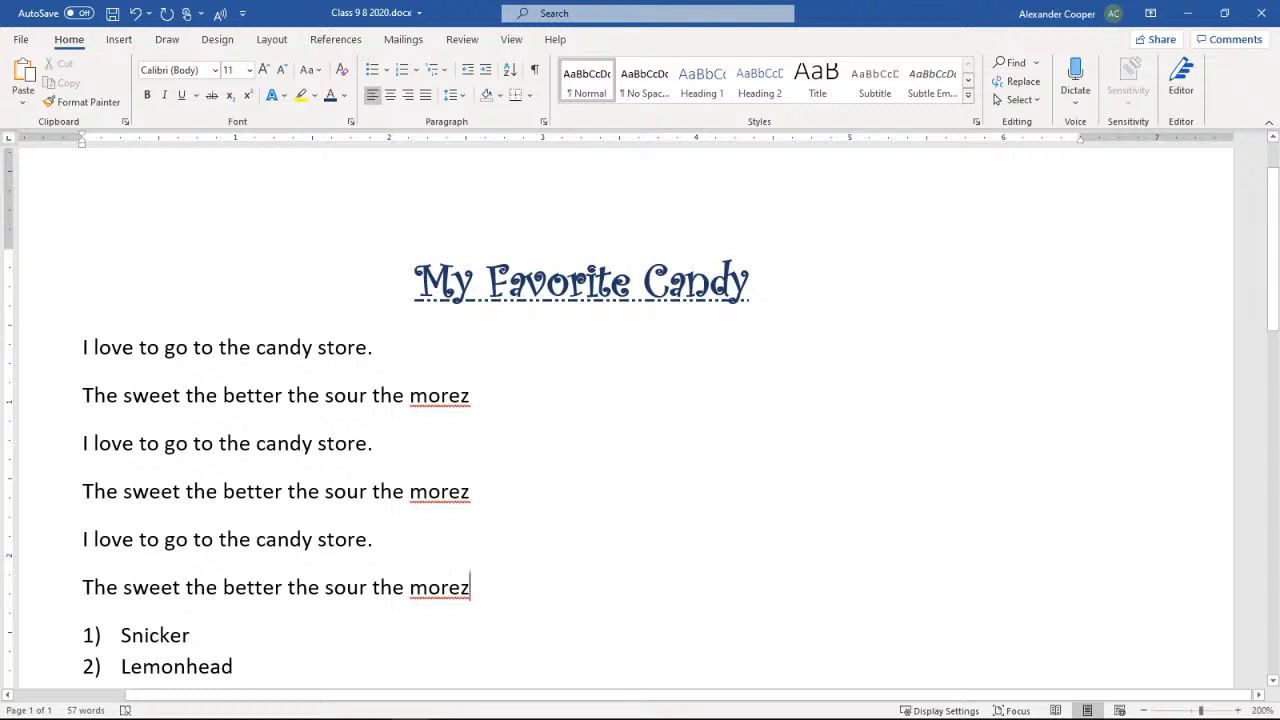
click(23, 103)
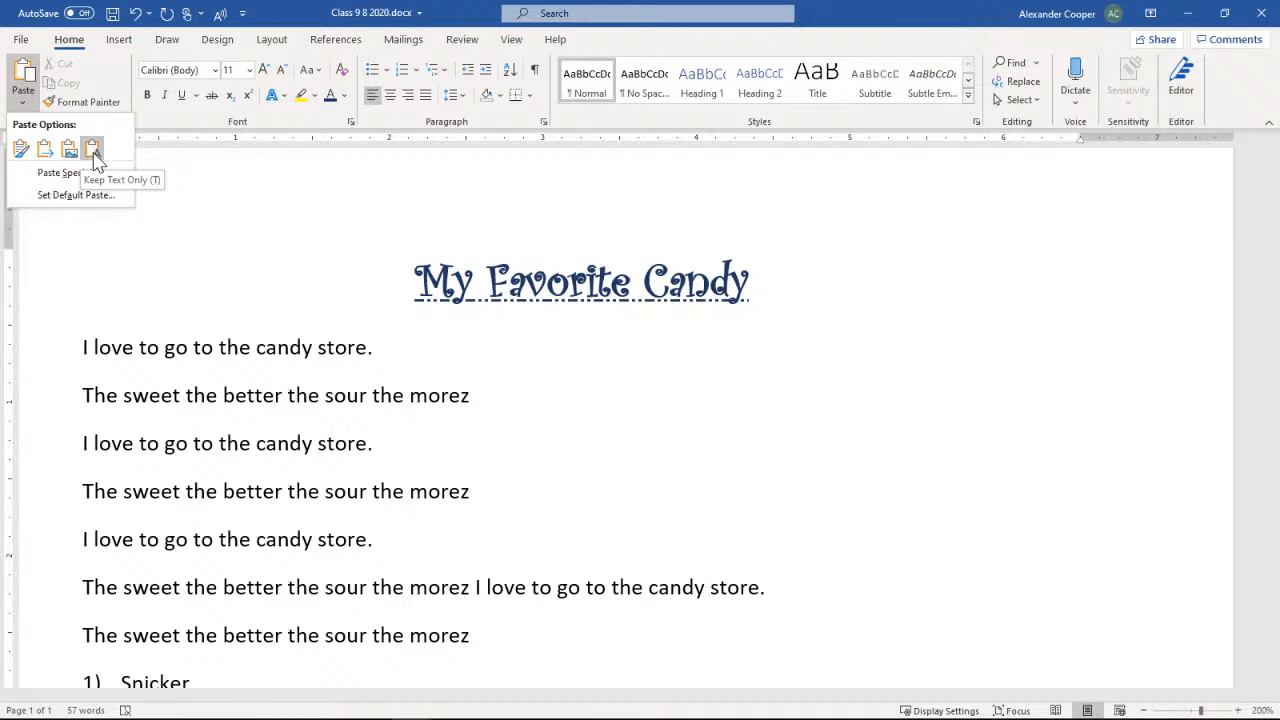
key(Escape)
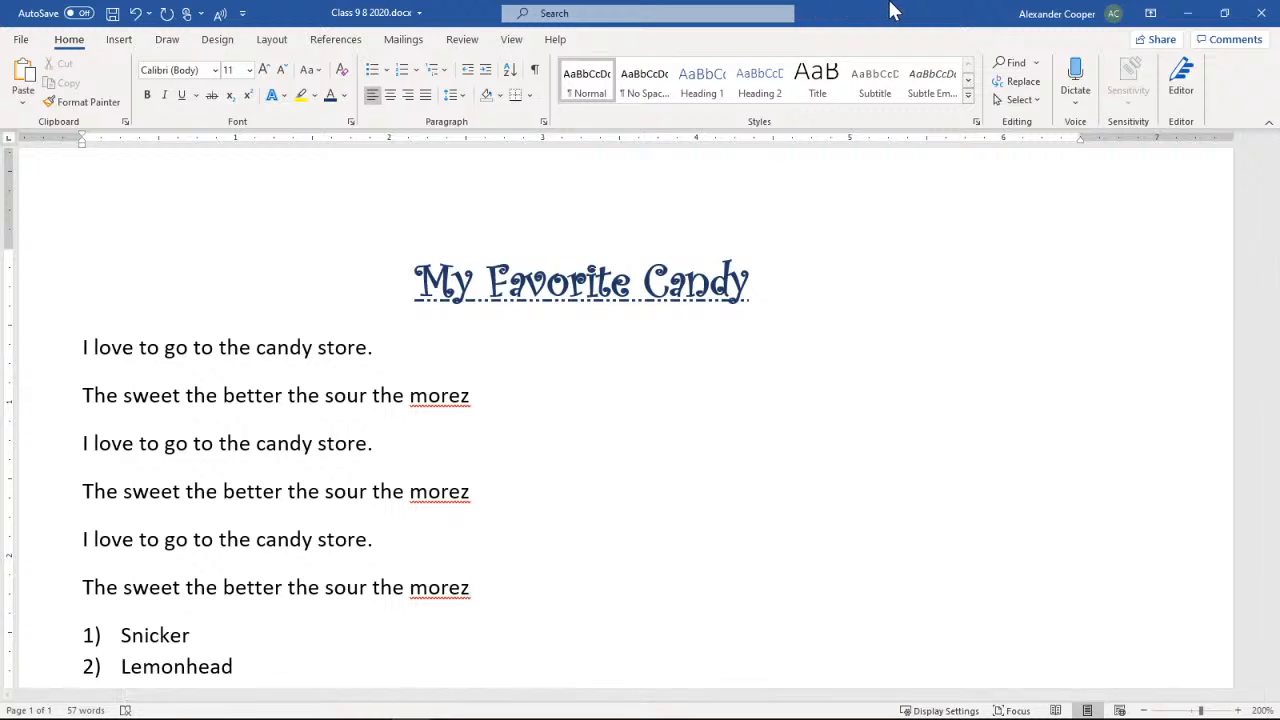
- Save the document and switch to the PowerPoint presentation to review the copy and paste shortcuts and the Move Text tip
click(112, 13)
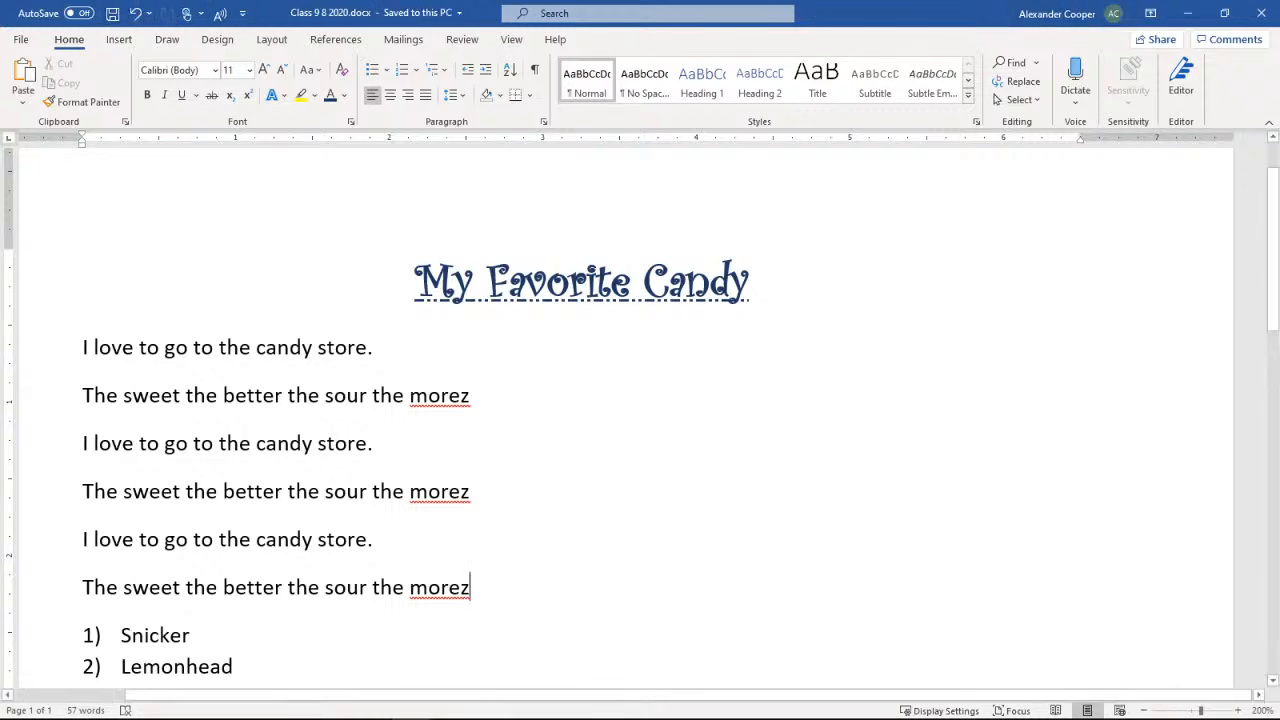
click(1187, 13)
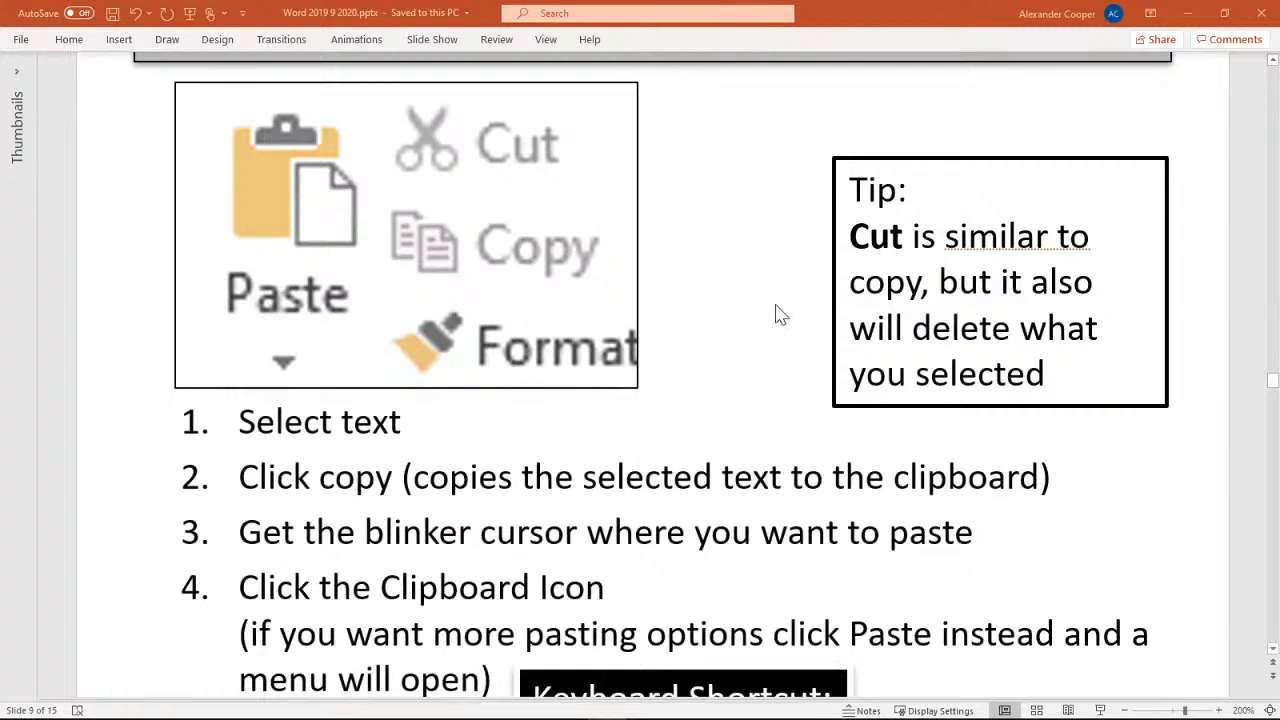
scroll(722, 322, down, 2)
scroll(722, 375, down, 5)
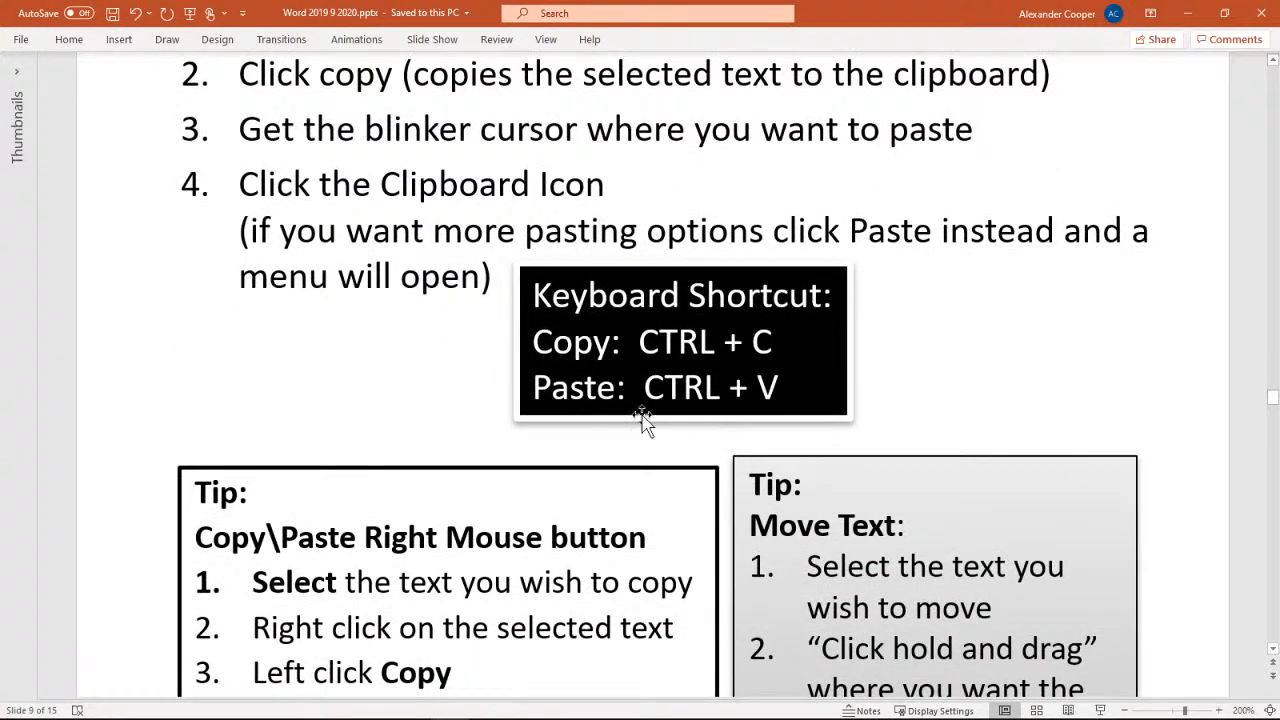
scroll(646, 420, down, 3)
scroll(760, 285, down, 1)
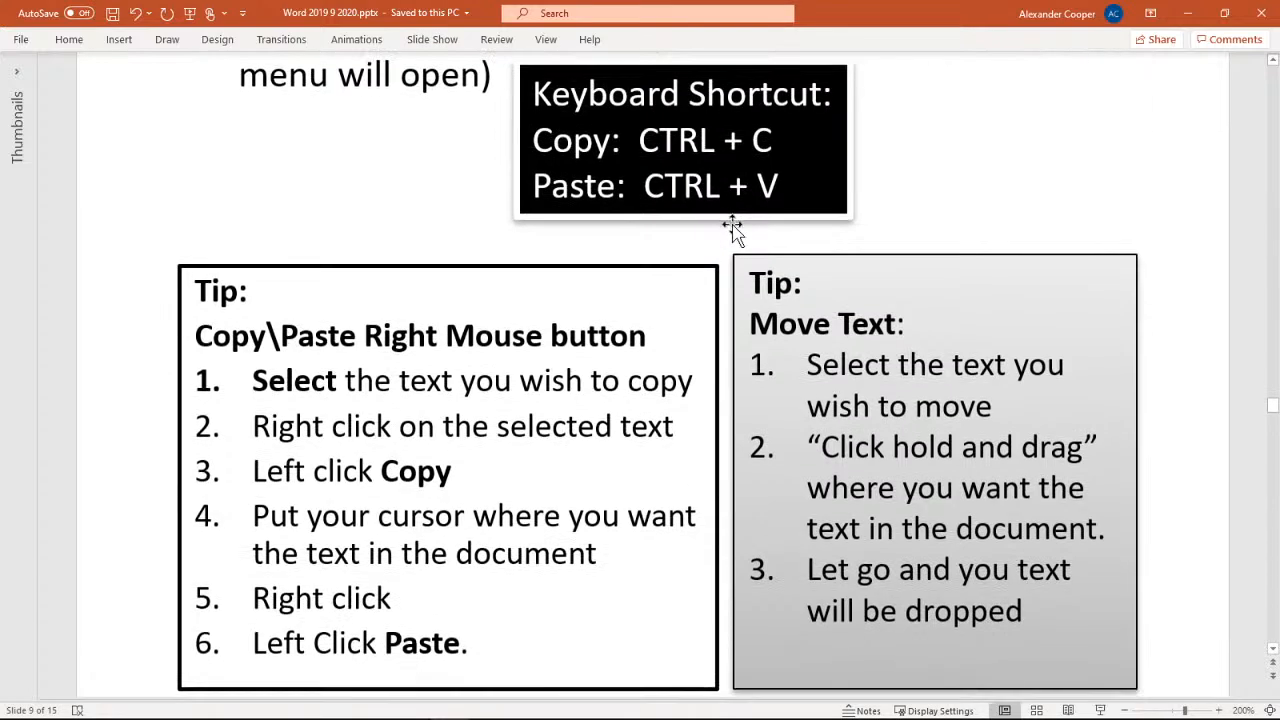
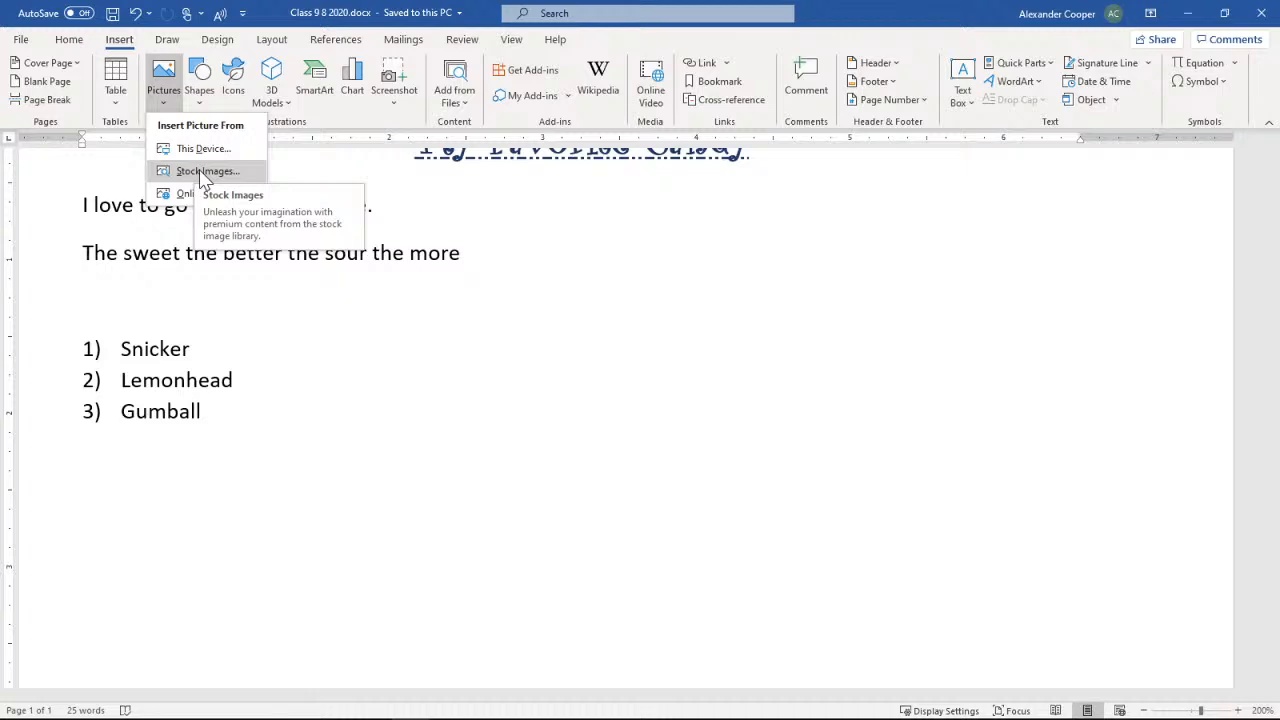
- Browse the stock image library and search it for candy, leaving without inserting a picture
click(205, 172)
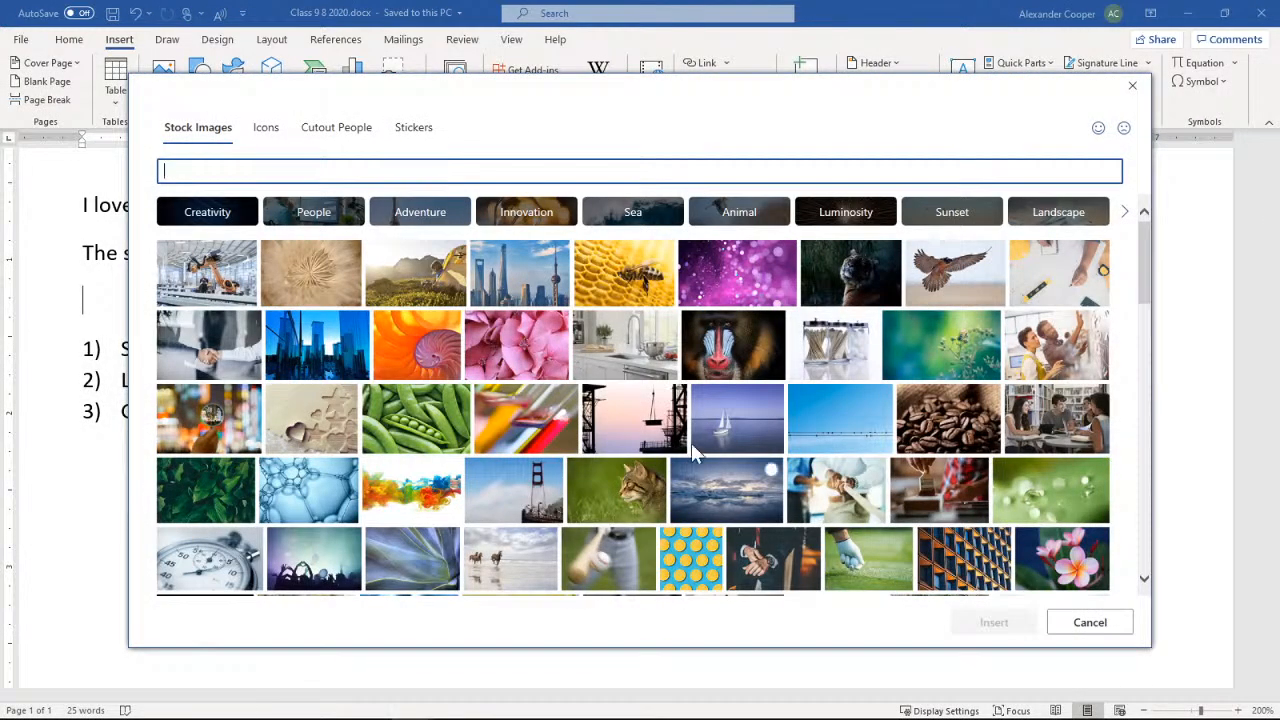
scroll(695, 455, down, 8)
scroll(340, 398, up, 5)
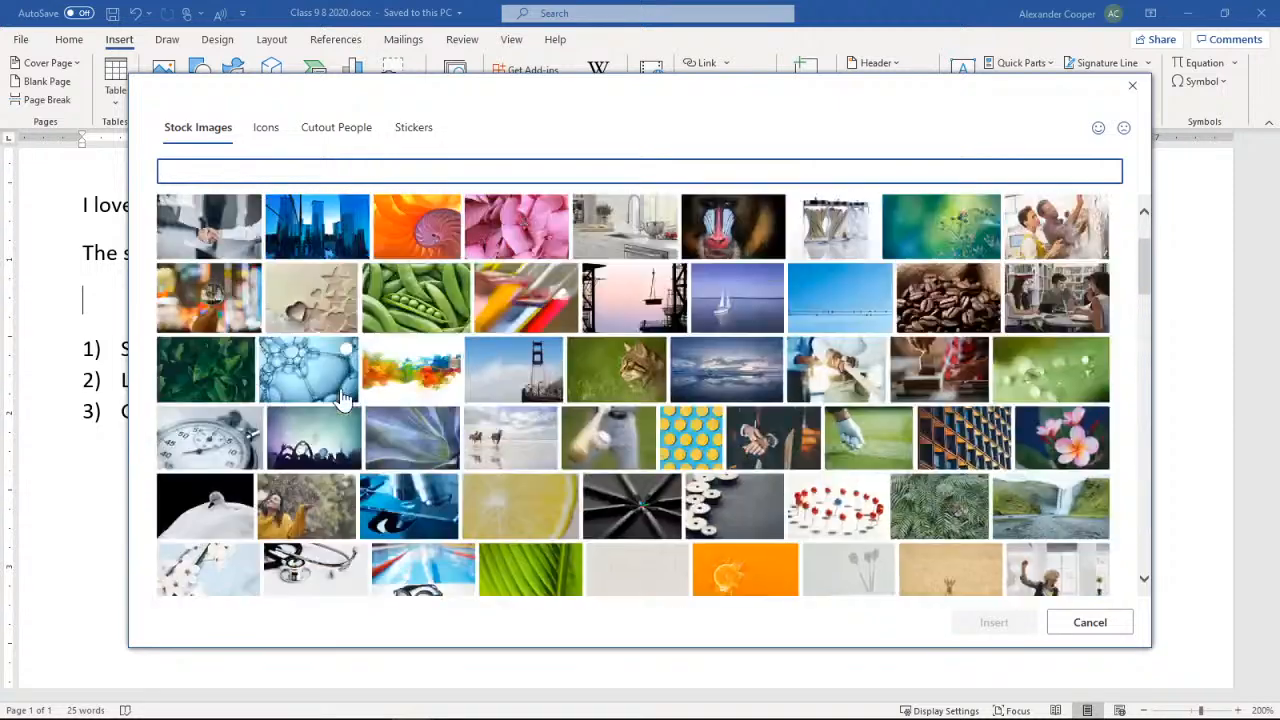
scroll(340, 398, up, 2)
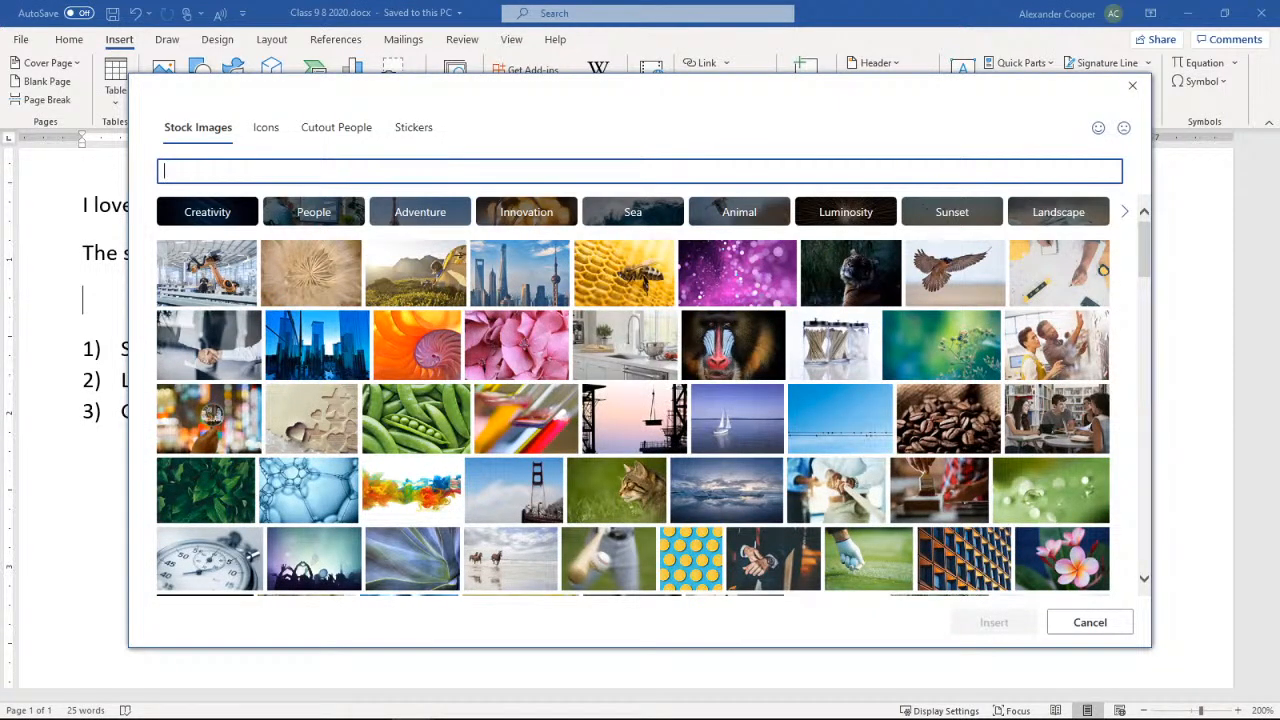
text(ndy)
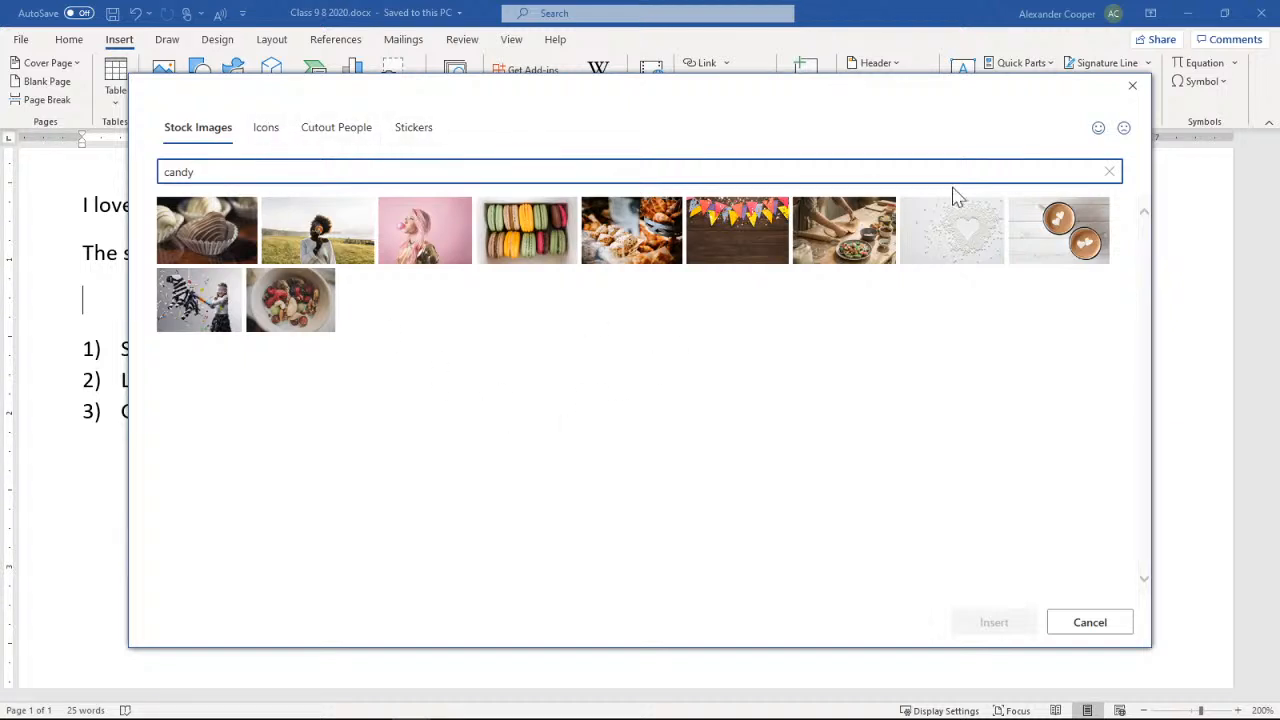
click(1058, 620)
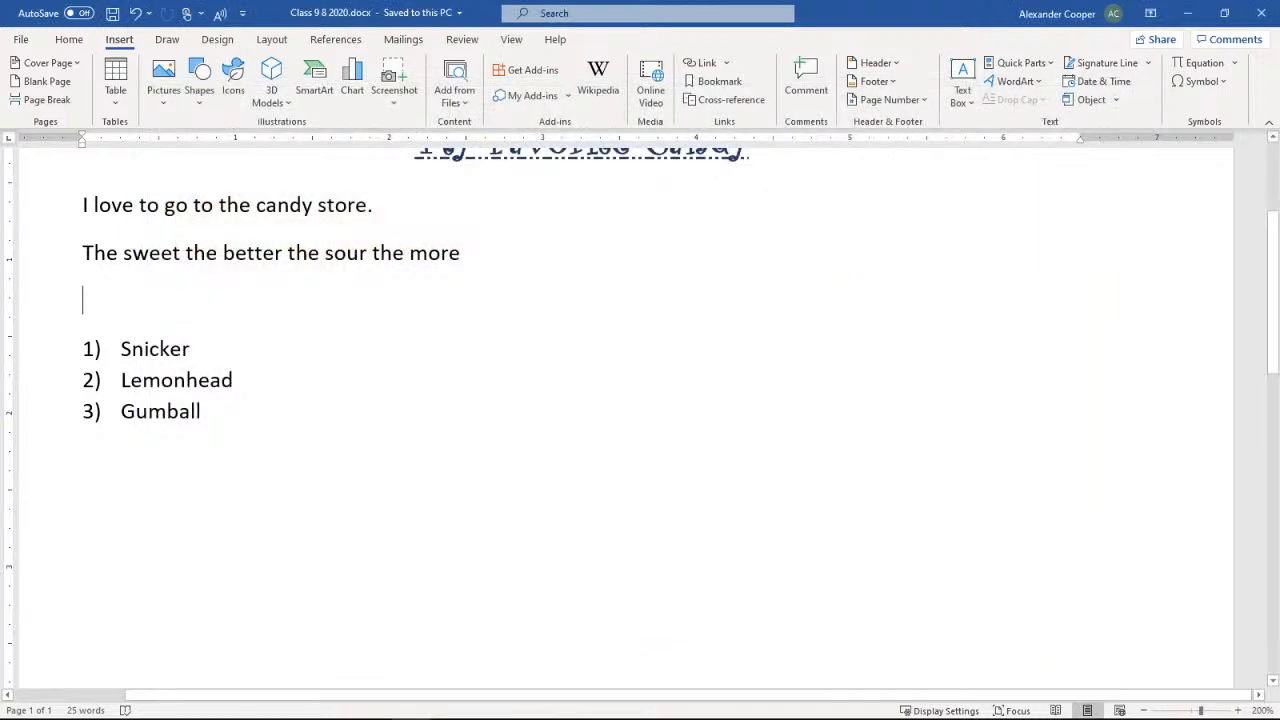
- Search the online pictures for "candy" as a source for an image above the numbered list
click(170, 104)
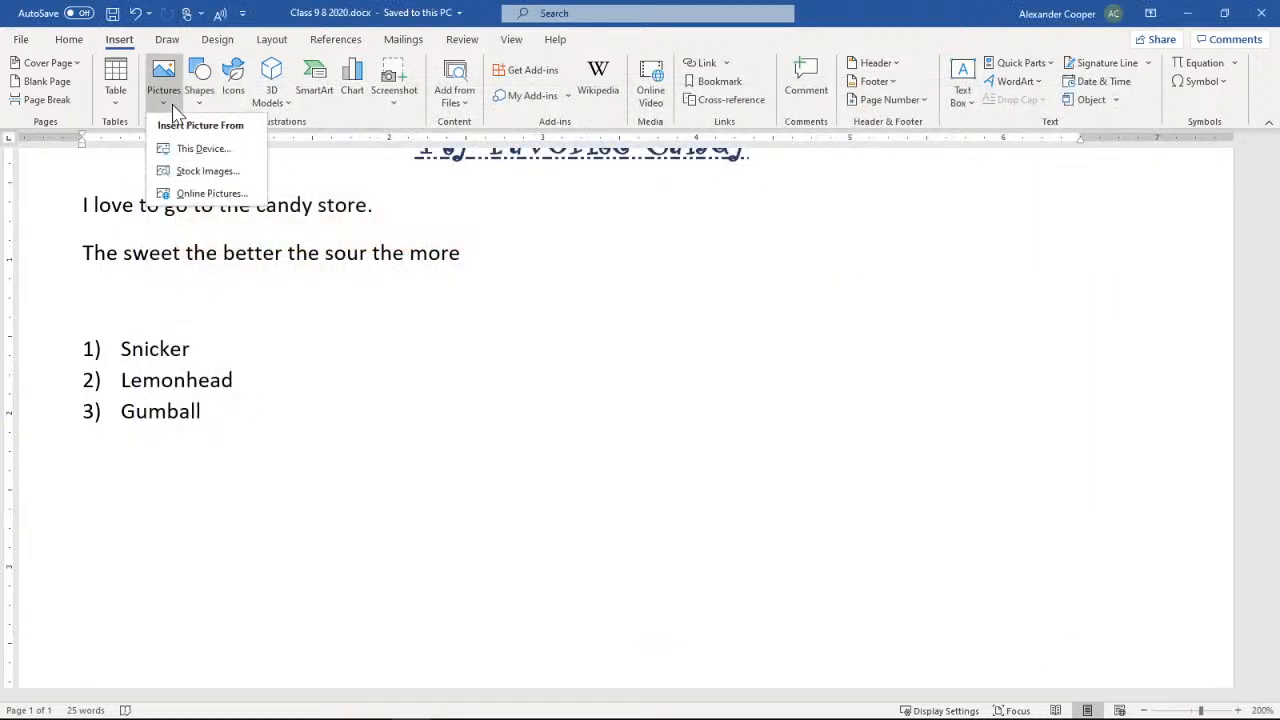
click(212, 194)
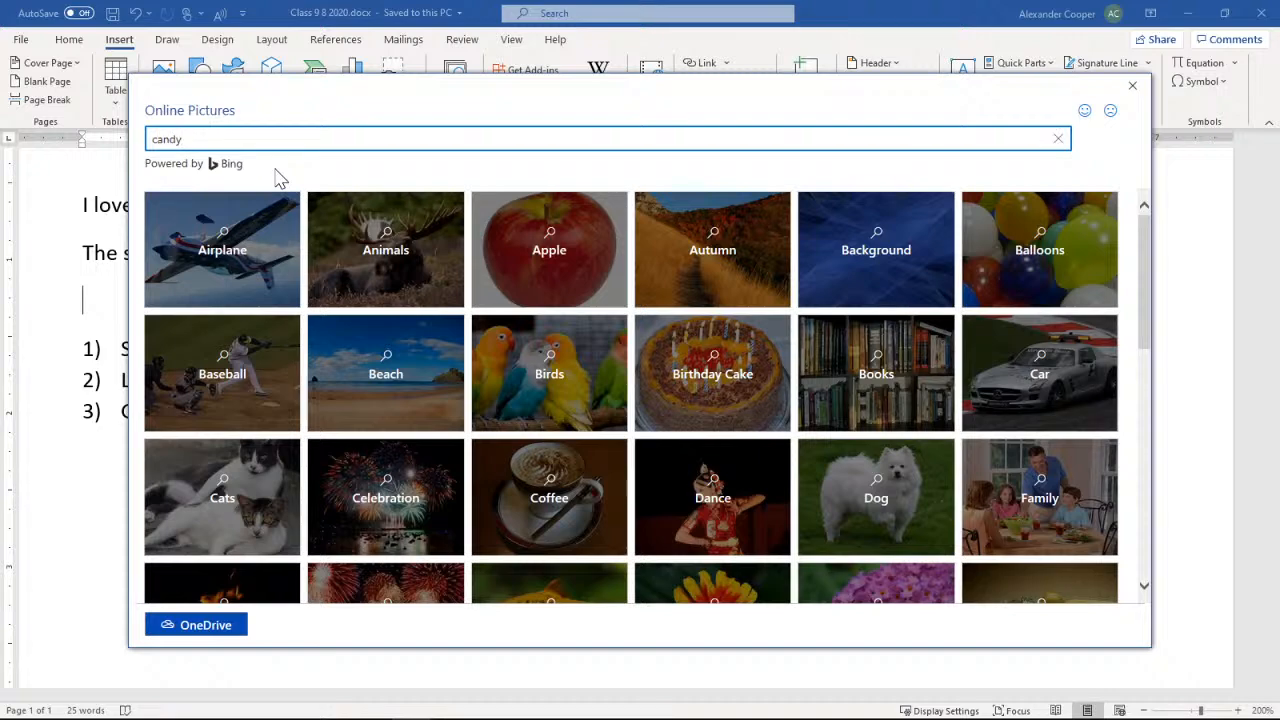
key(Return)
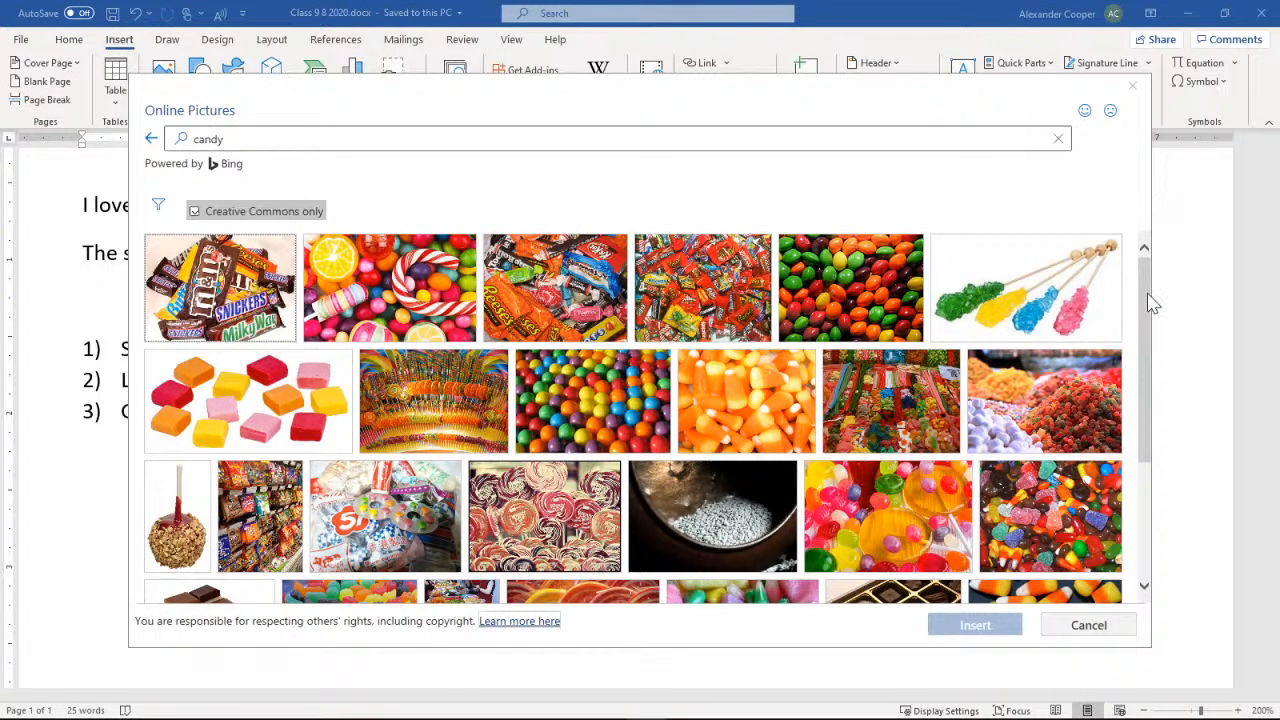
- Browse the candy picture results and insert the round red-and-white peppermint swirl between the second sentence and the numbered list
drag(1149, 300, 1152, 330)
scroll(700, 360, down, 3)
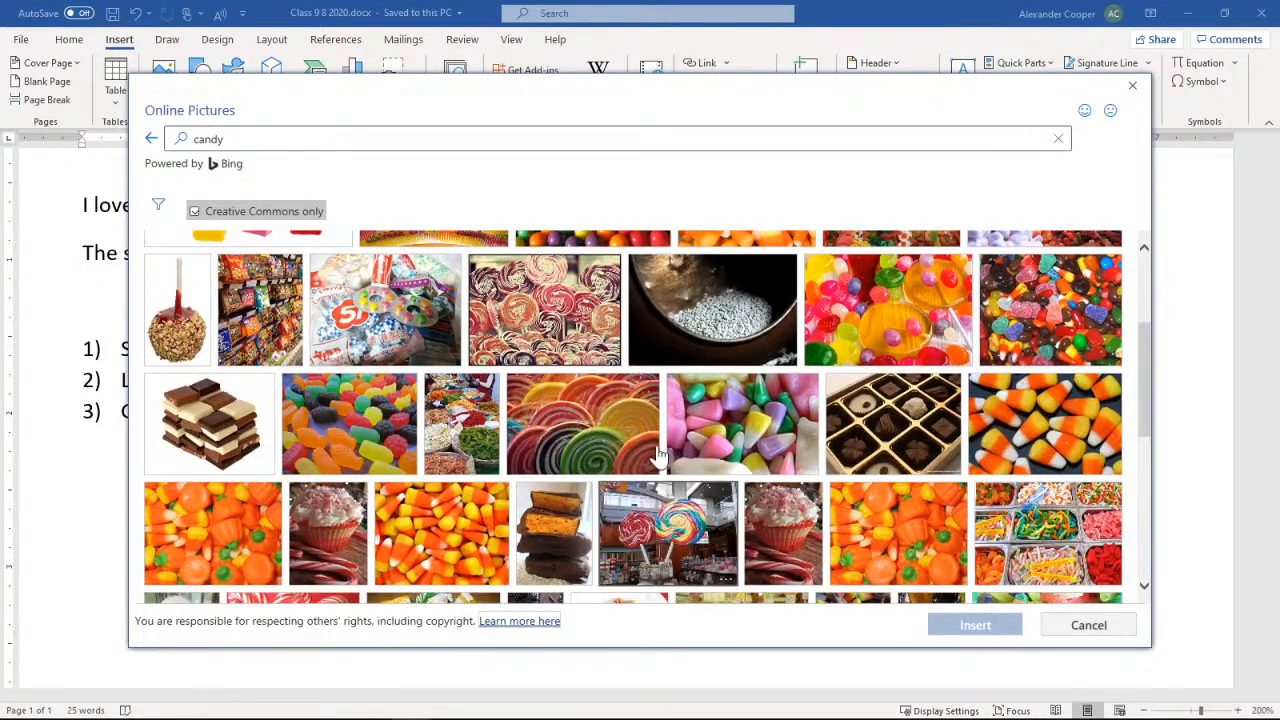
scroll(640, 480, down, 2)
scroll(640, 400, down, 2)
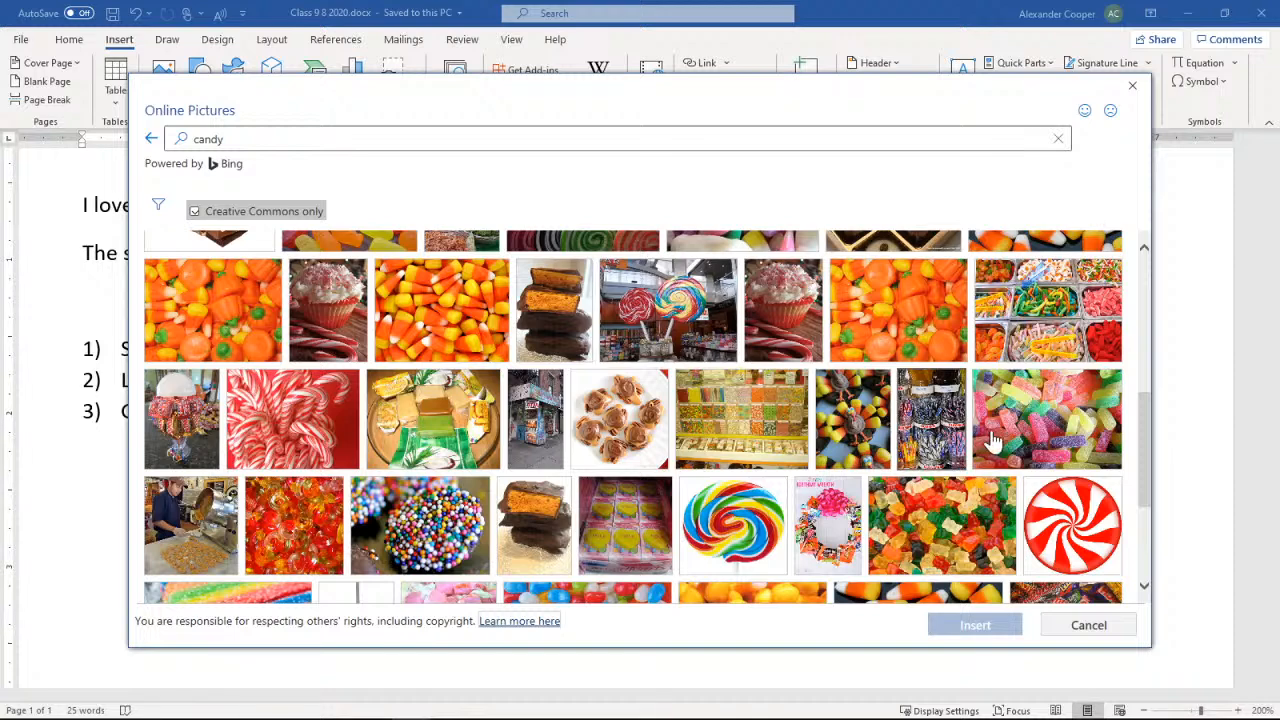
scroll(993, 440, down, 2)
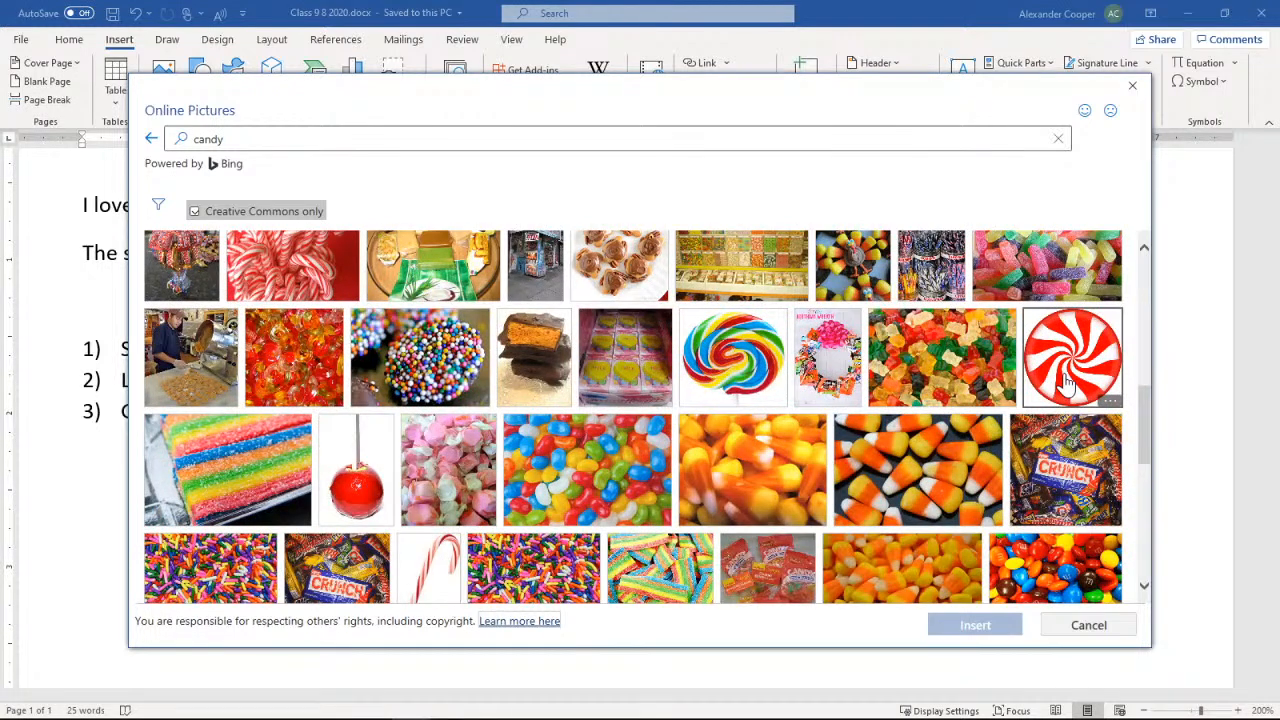
scroll(1068, 385, down, 5)
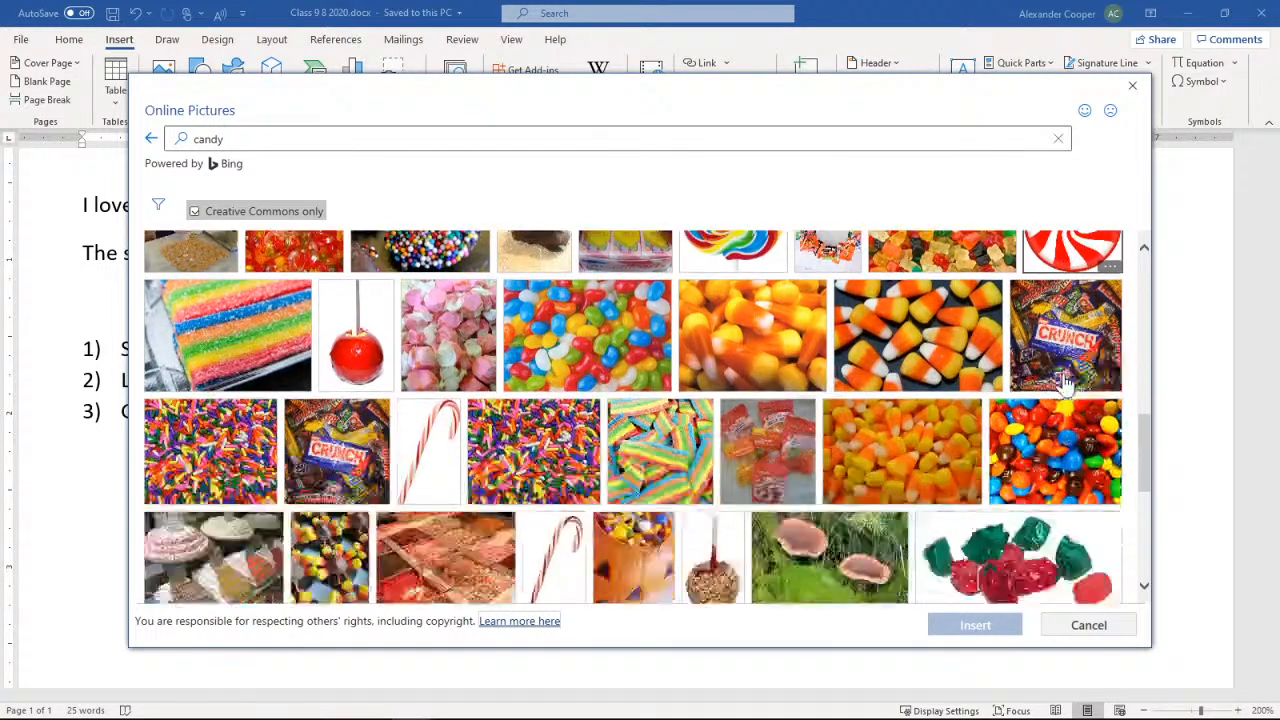
scroll(805, 408, down, 8)
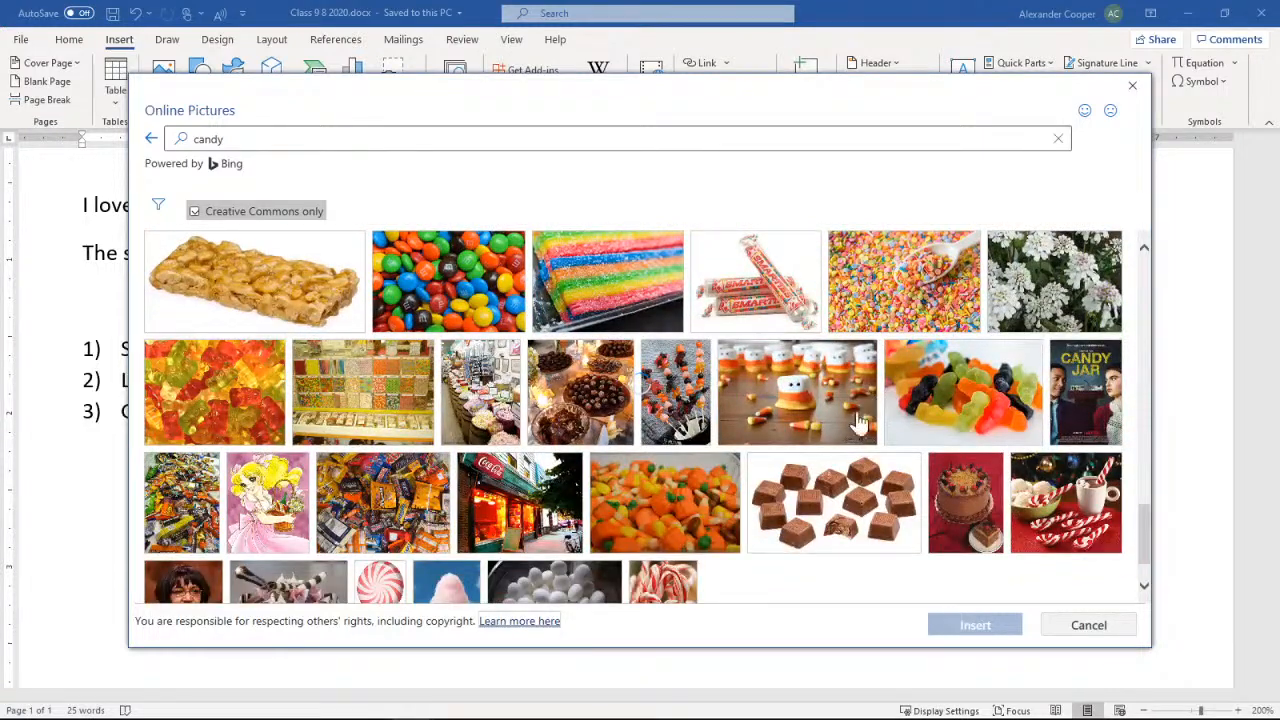
scroll(870, 430, down, 3)
scroll(865, 458, up, 2)
scroll(865, 458, down, 1)
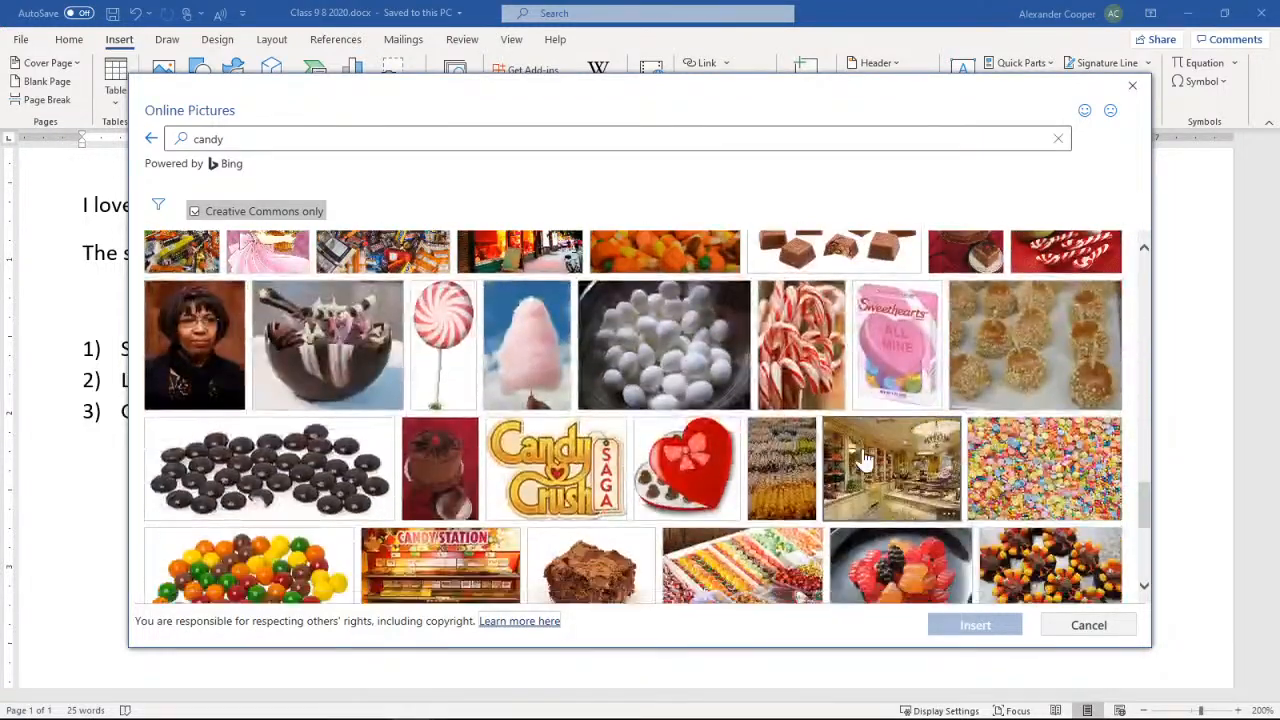
scroll(922, 426, up, 10)
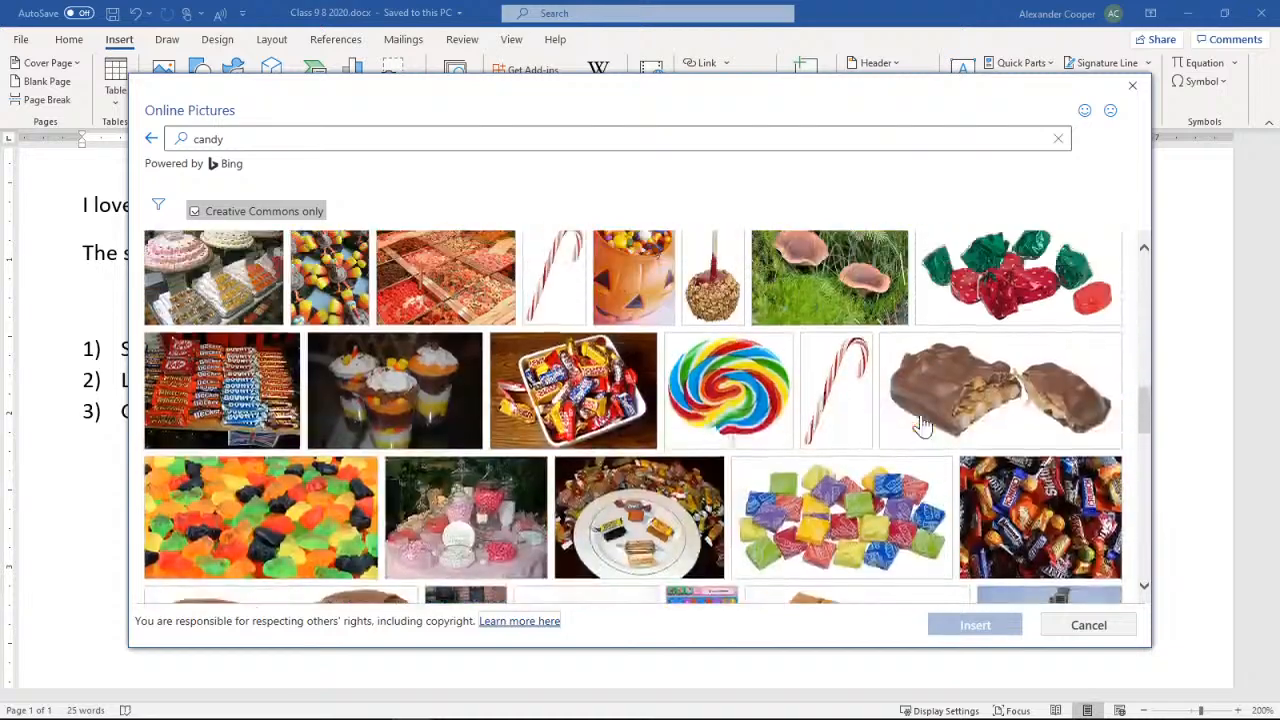
scroll(922, 426, up, 4)
scroll(783, 420, down, 2)
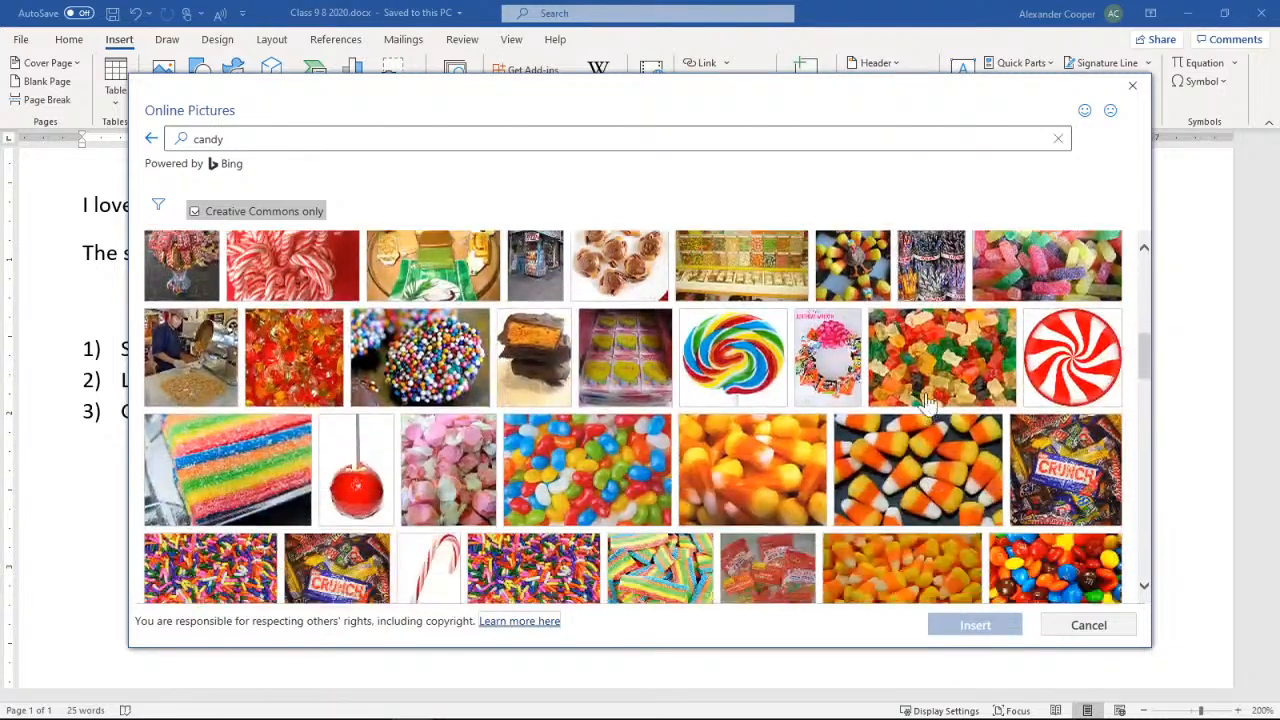
click(1068, 362)
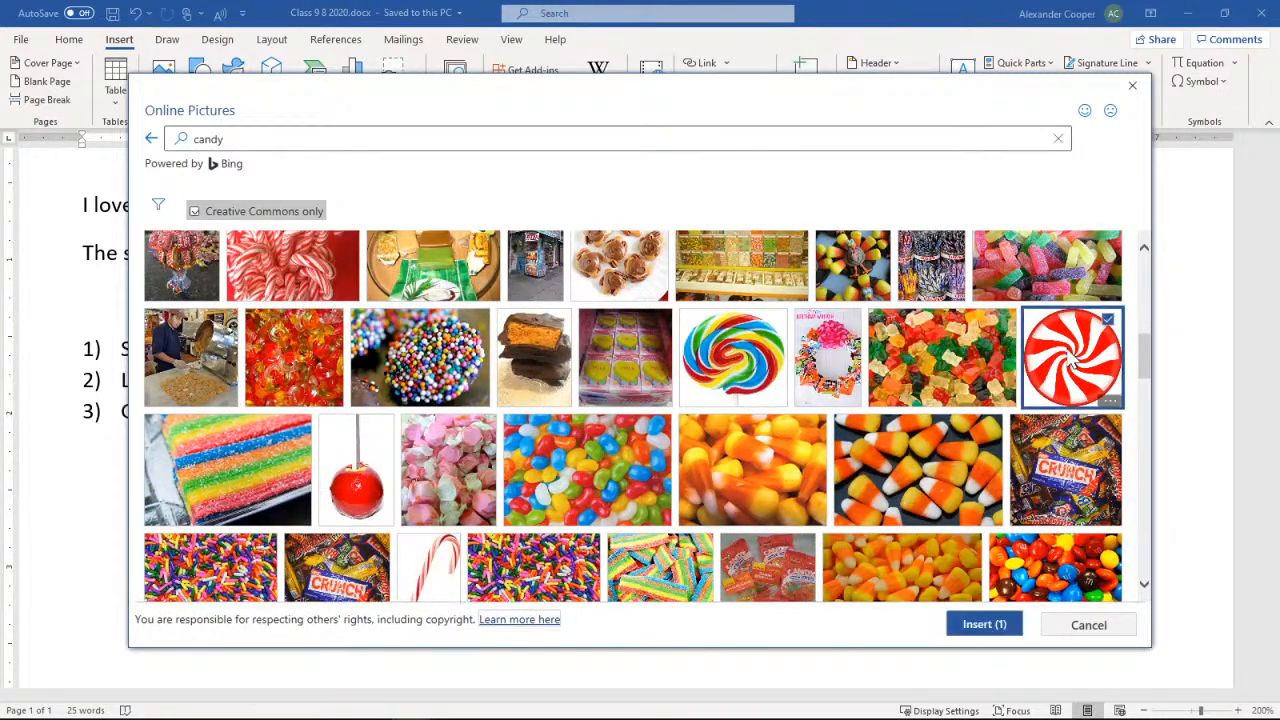
click(977, 625)
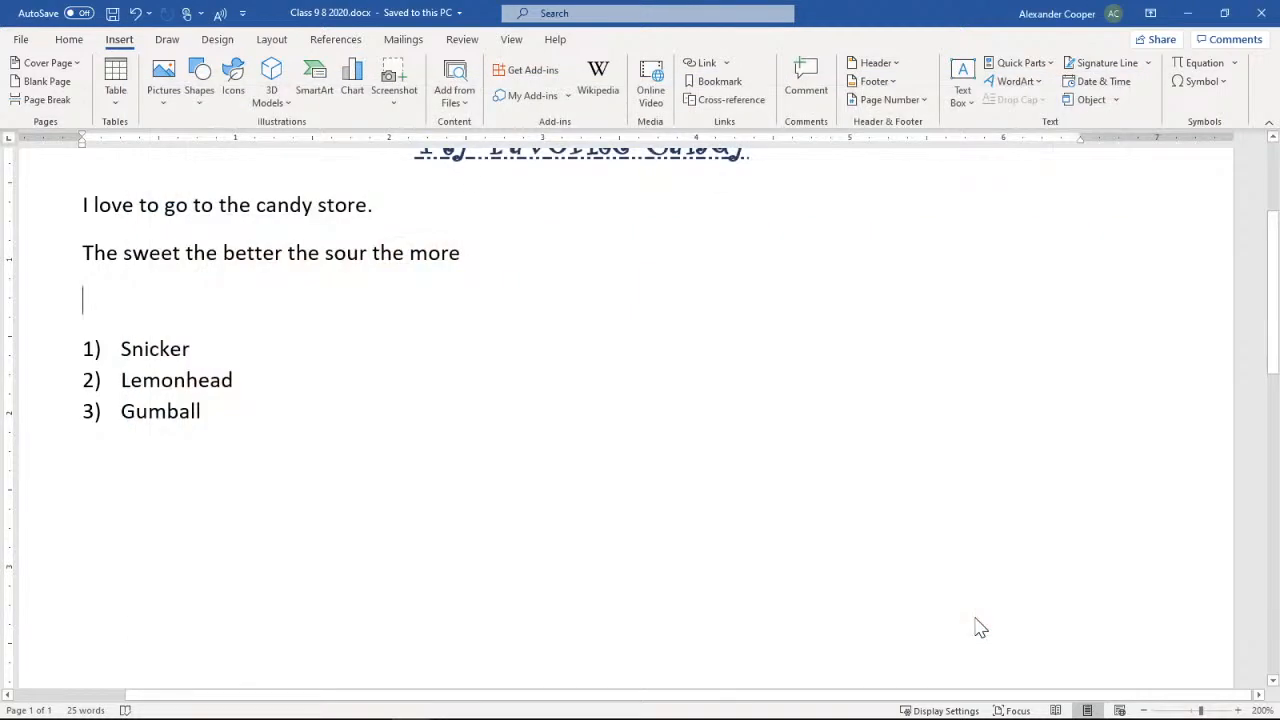
- Delete the photo attribution text box beneath the peppermint picture and deselect the picture
scroll(549, 470, down, 3)
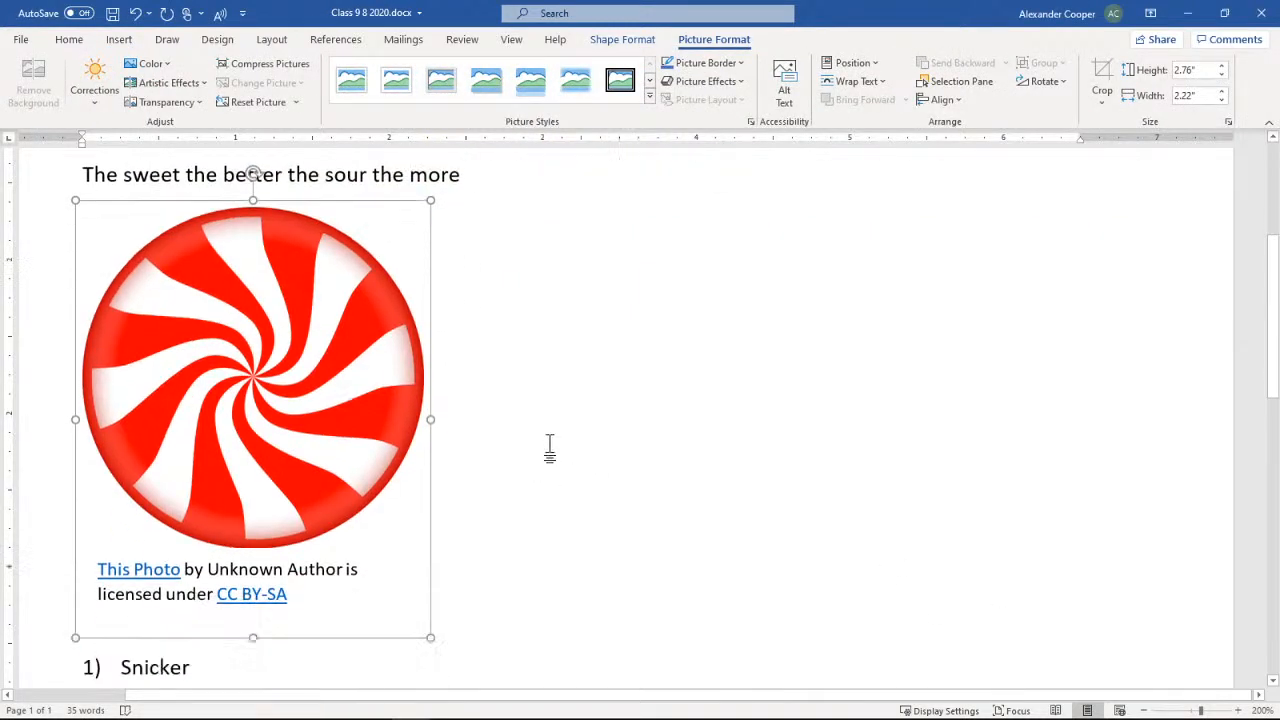
click(288, 518)
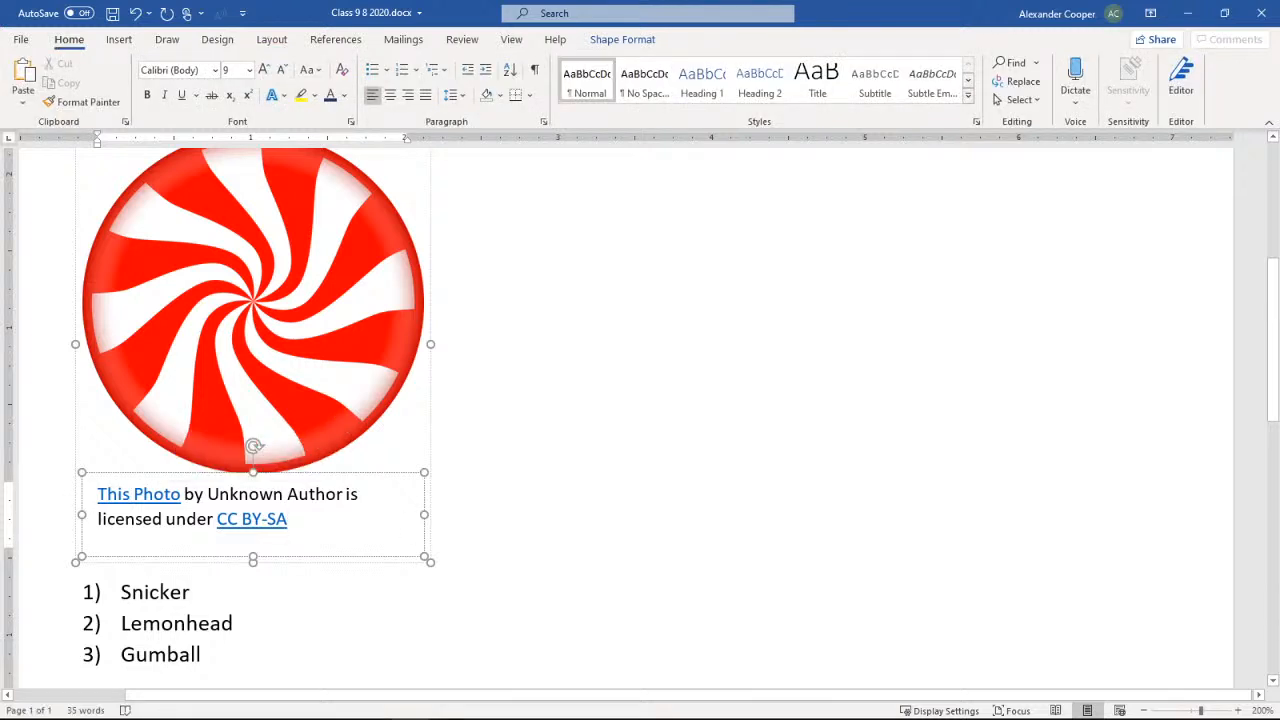
click(391, 476)
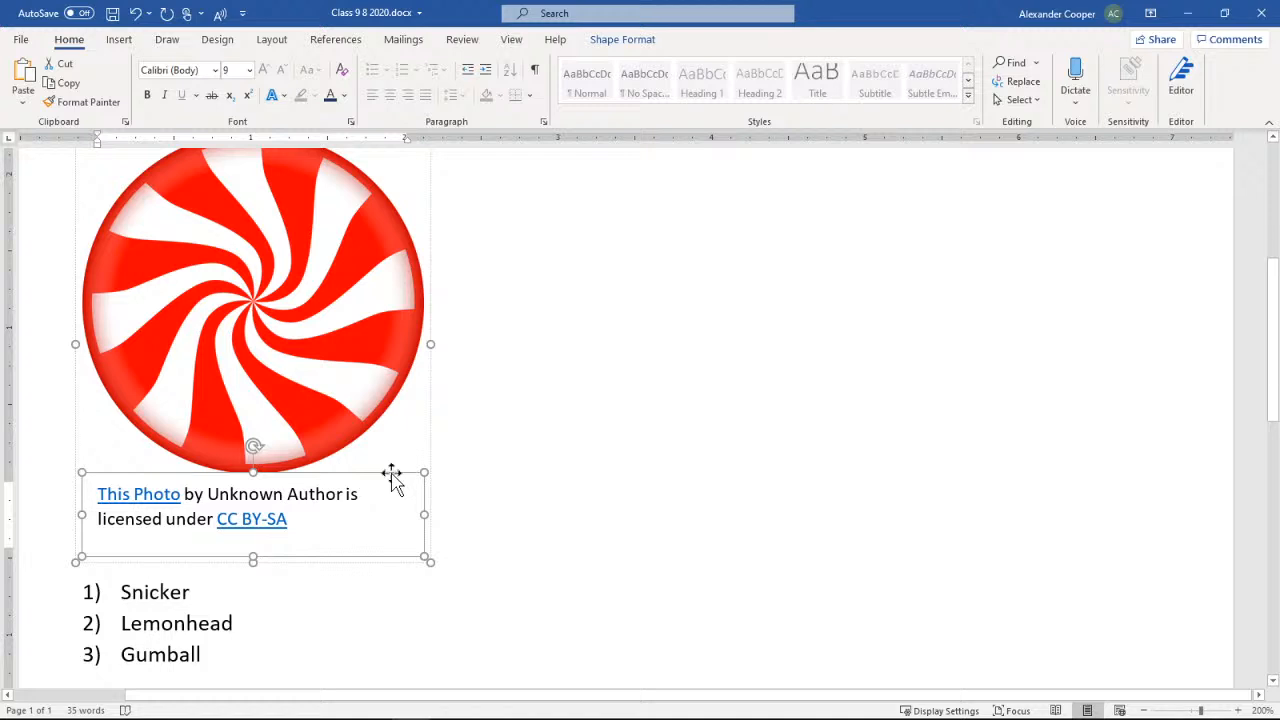
key(Delete)
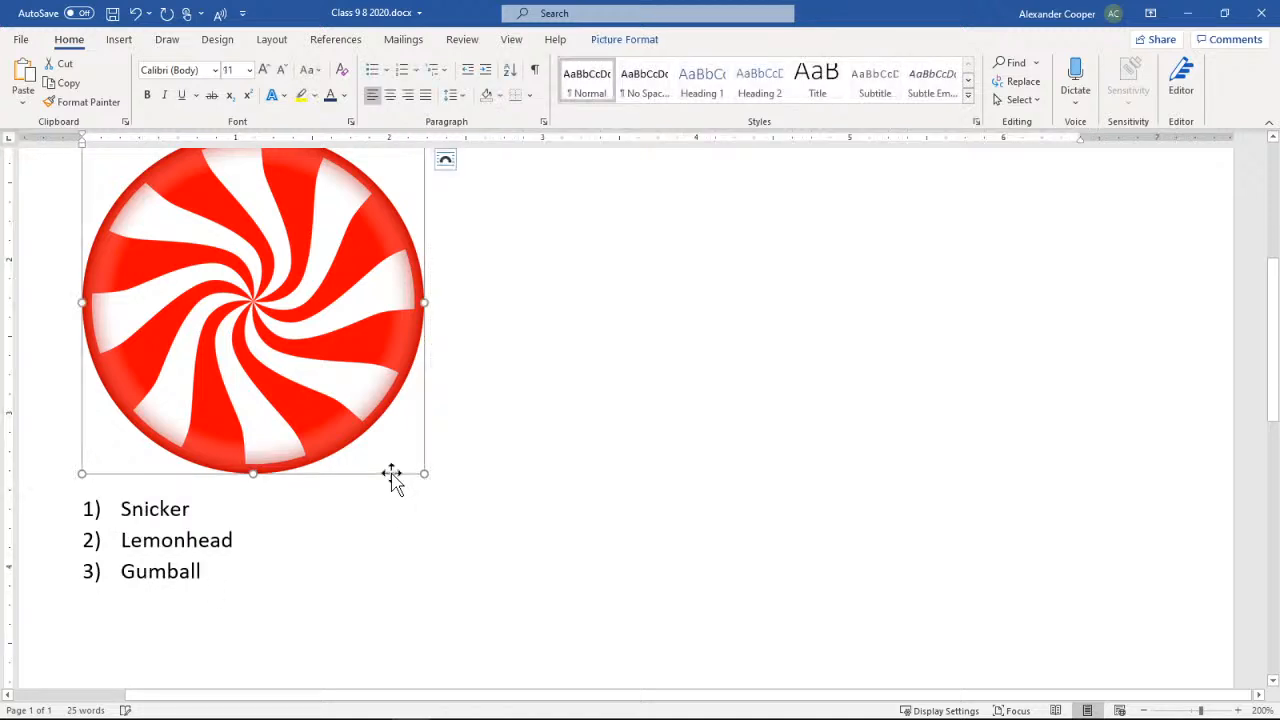
click(580, 438)
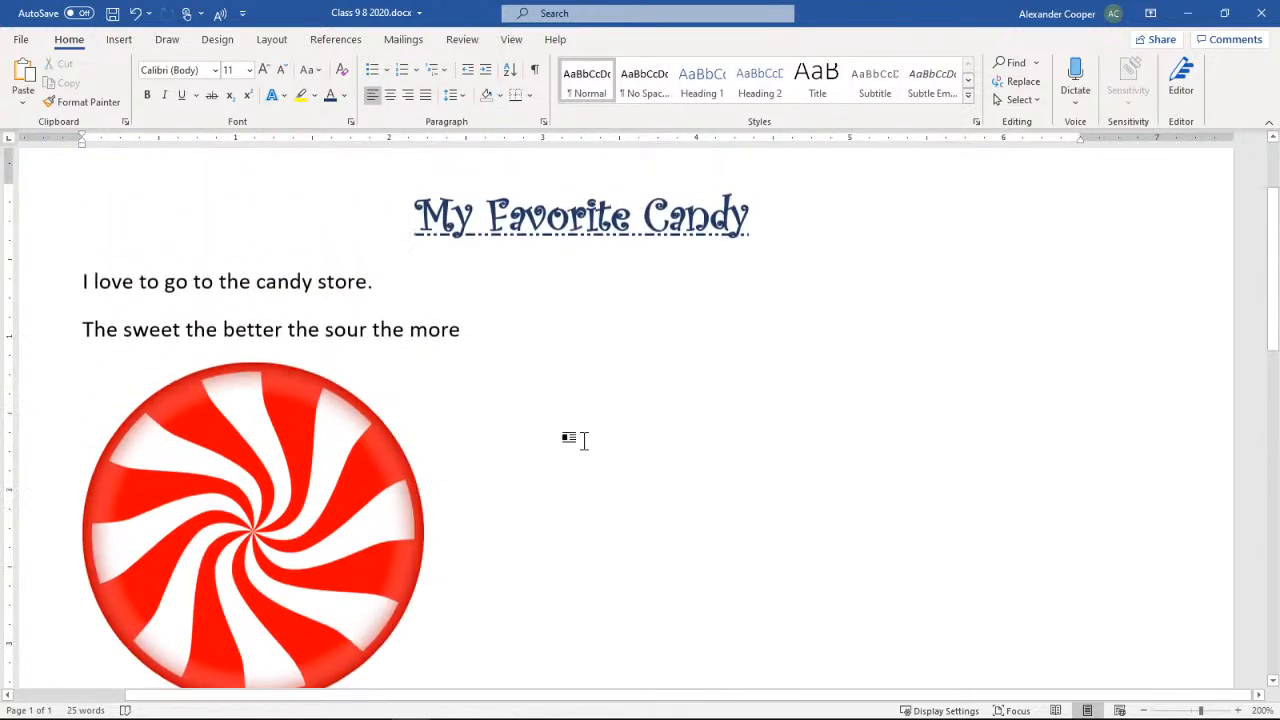
scroll(584, 441, up, 2)
scroll(584, 441, down, 1)
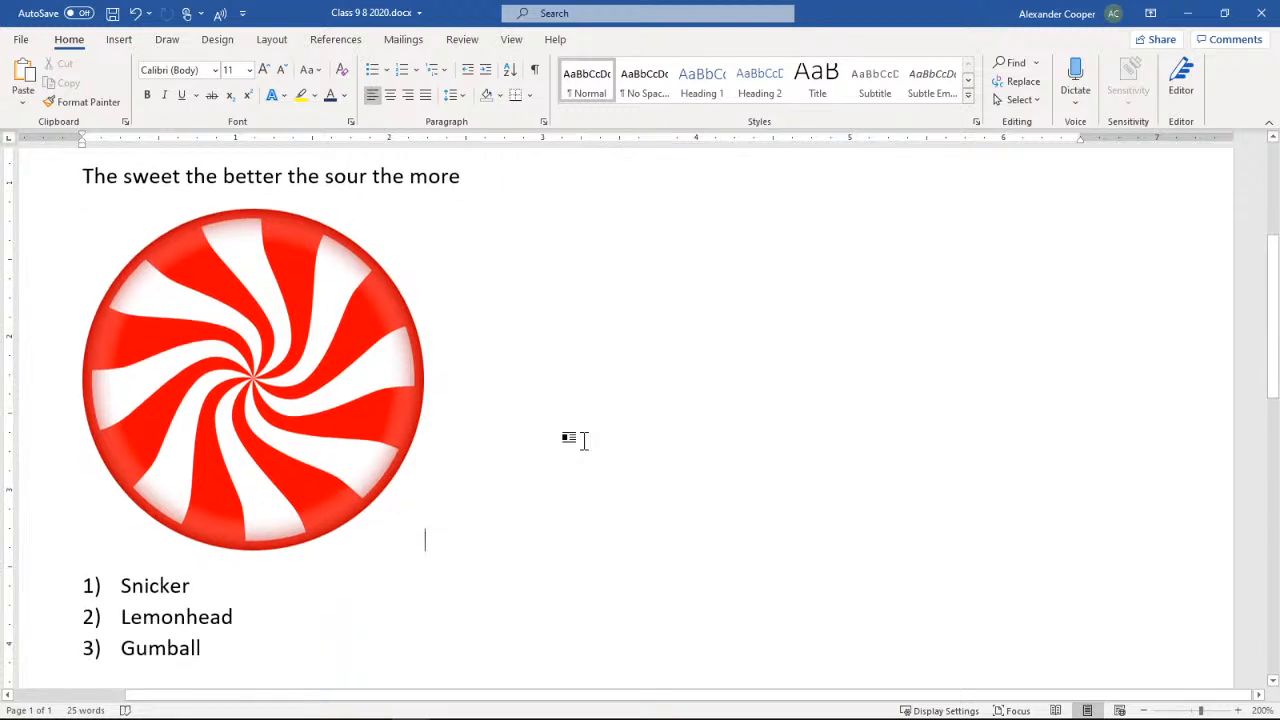
- Select the peppermint picture and switch to the PowerPoint lesson slides to review the instructions on resizing and editing images
click(331, 421)
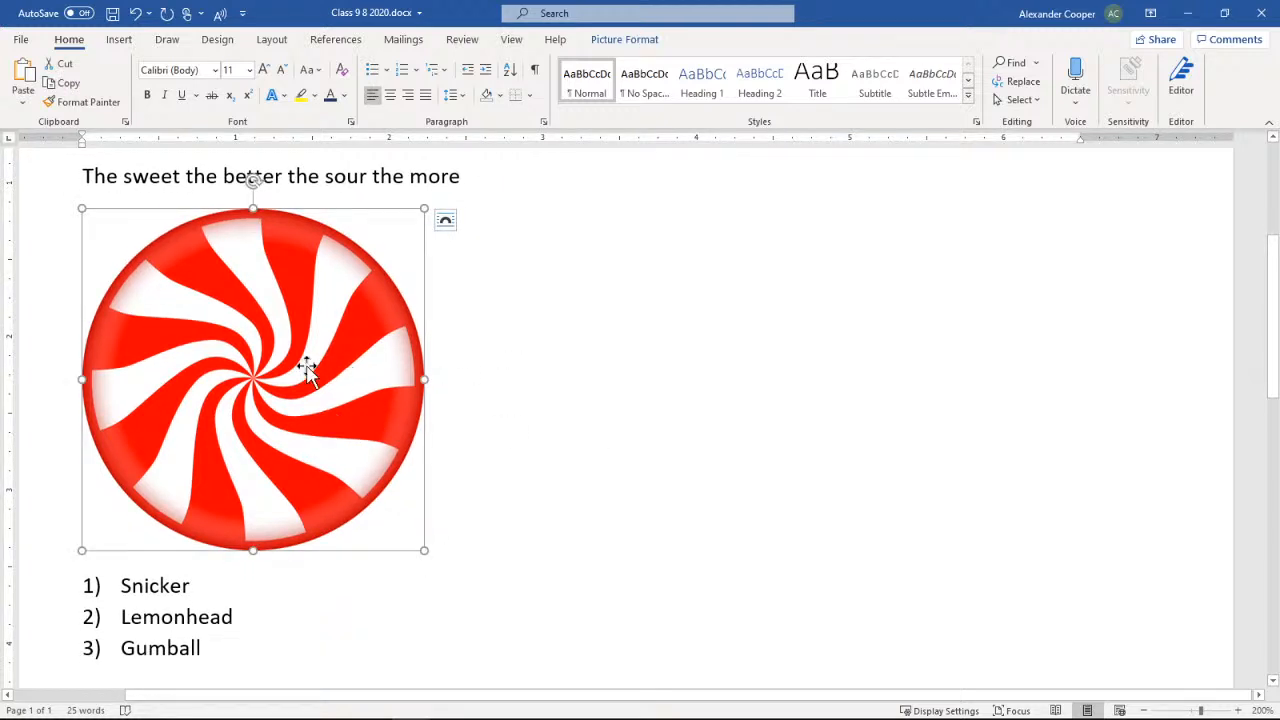
click(1187, 13)
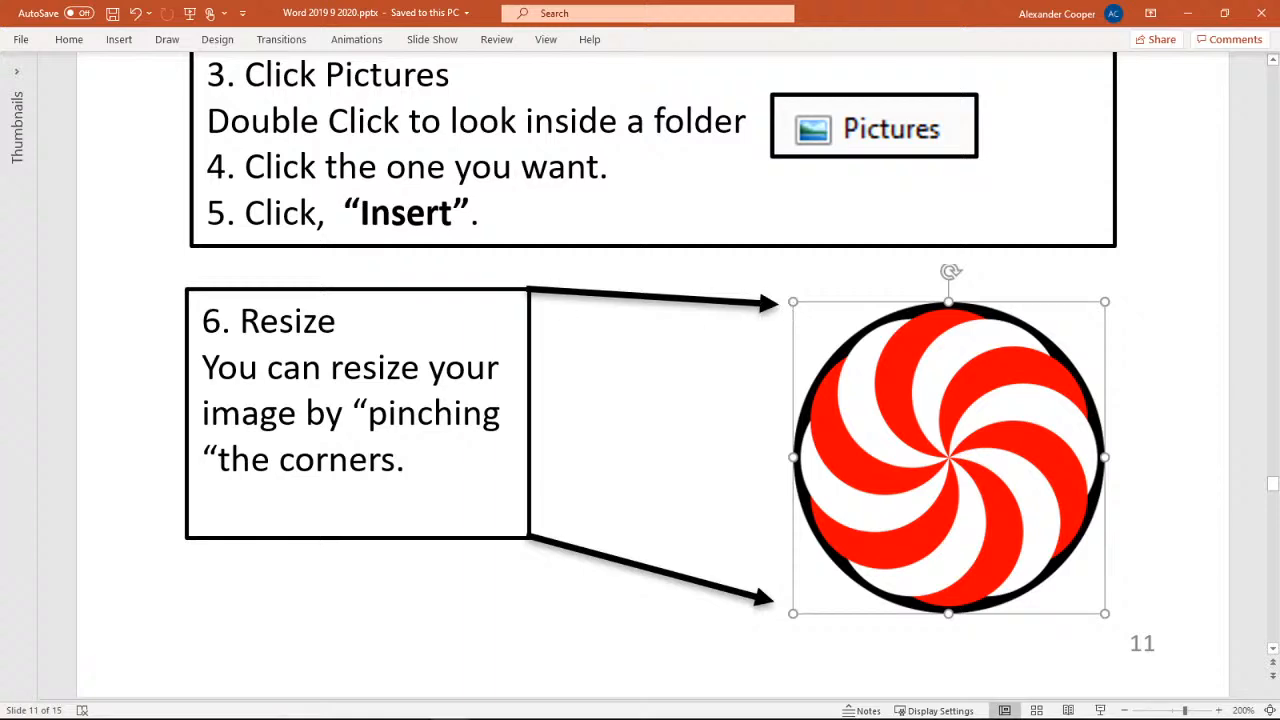
scroll(572, 428, down, 3)
scroll(572, 428, down, 2)
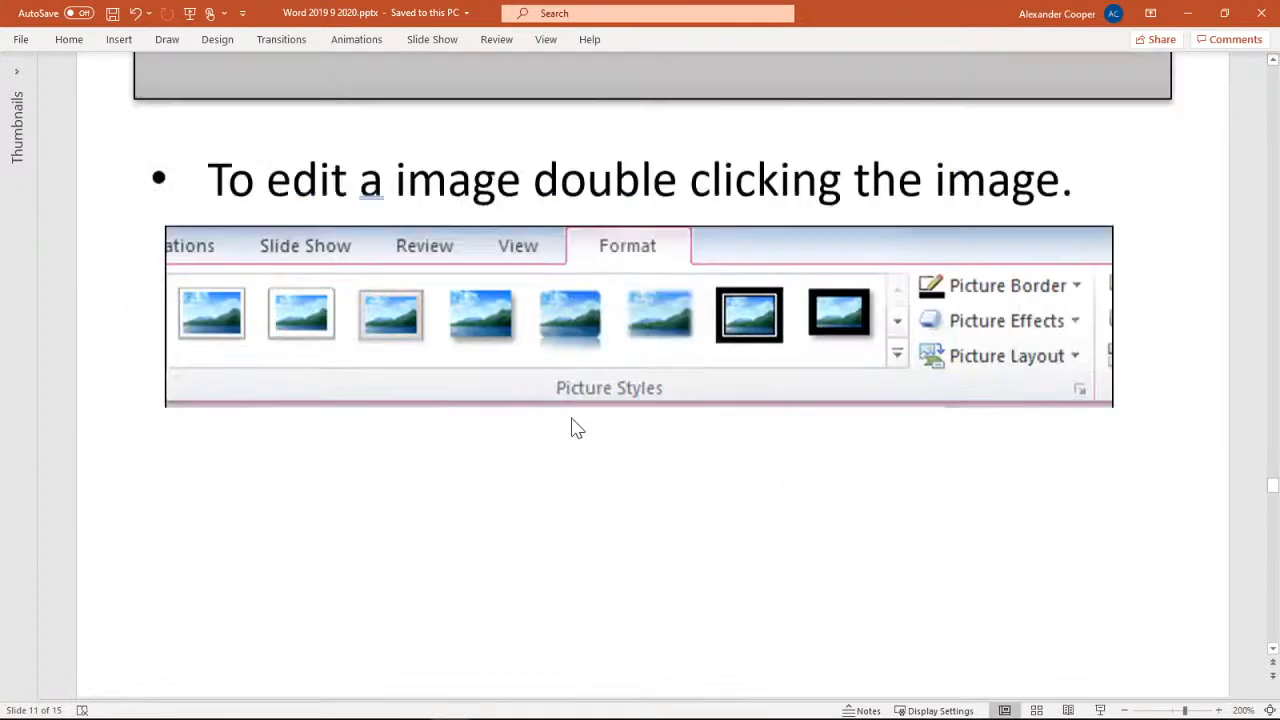
scroll(577, 428, up, 3)
scroll(577, 428, up, 3)
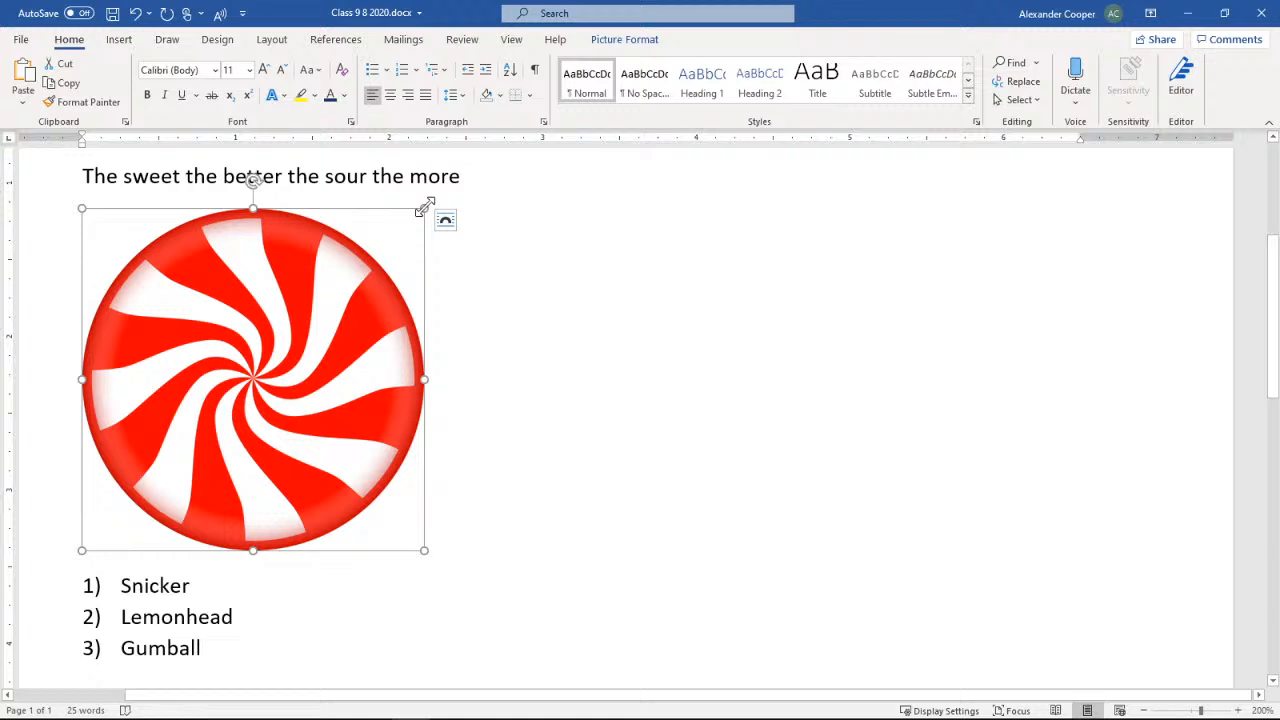
- Try shrinking and enlarging the peppermint picture proportionally, finishing at about 2.22 by 2.22 inches
drag(424, 208, 324, 297)
scroll(589, 317, up, 2)
scroll(600, 322, up, 1)
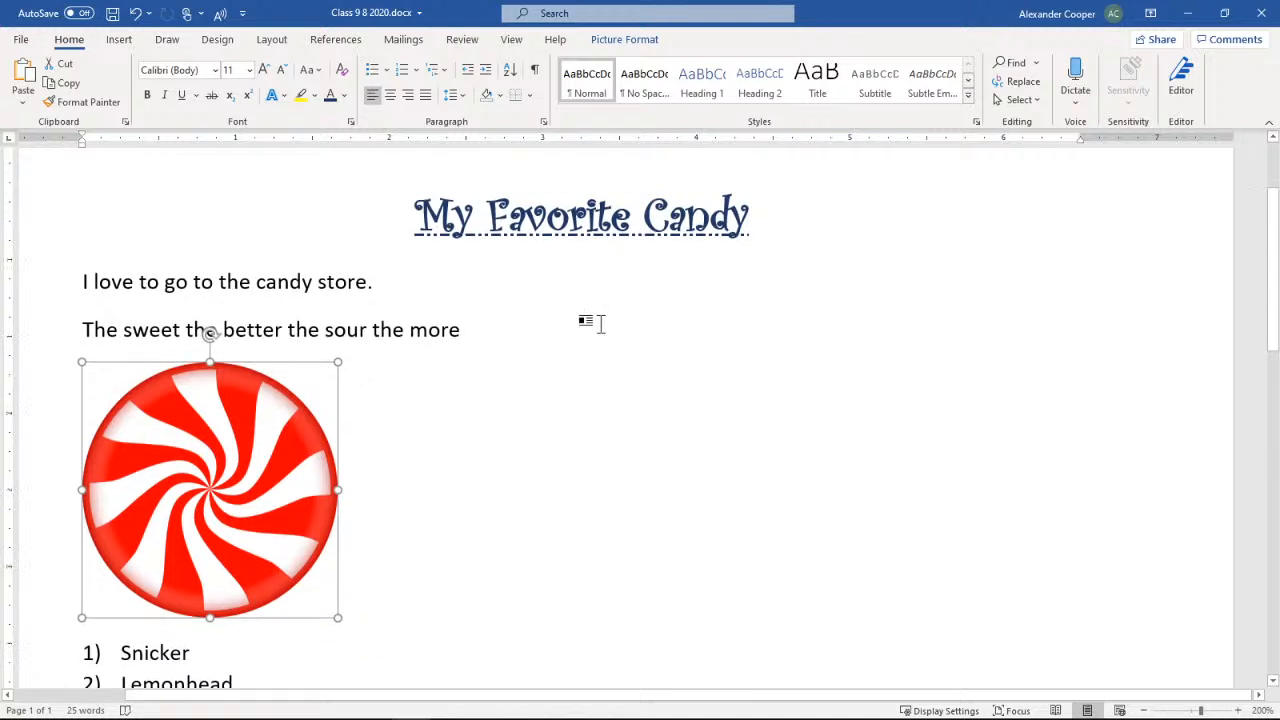
scroll(600, 322, down, 3)
scroll(600, 322, up, 1)
drag(338, 286, 369, 279)
drag(591, 284, 240, 346)
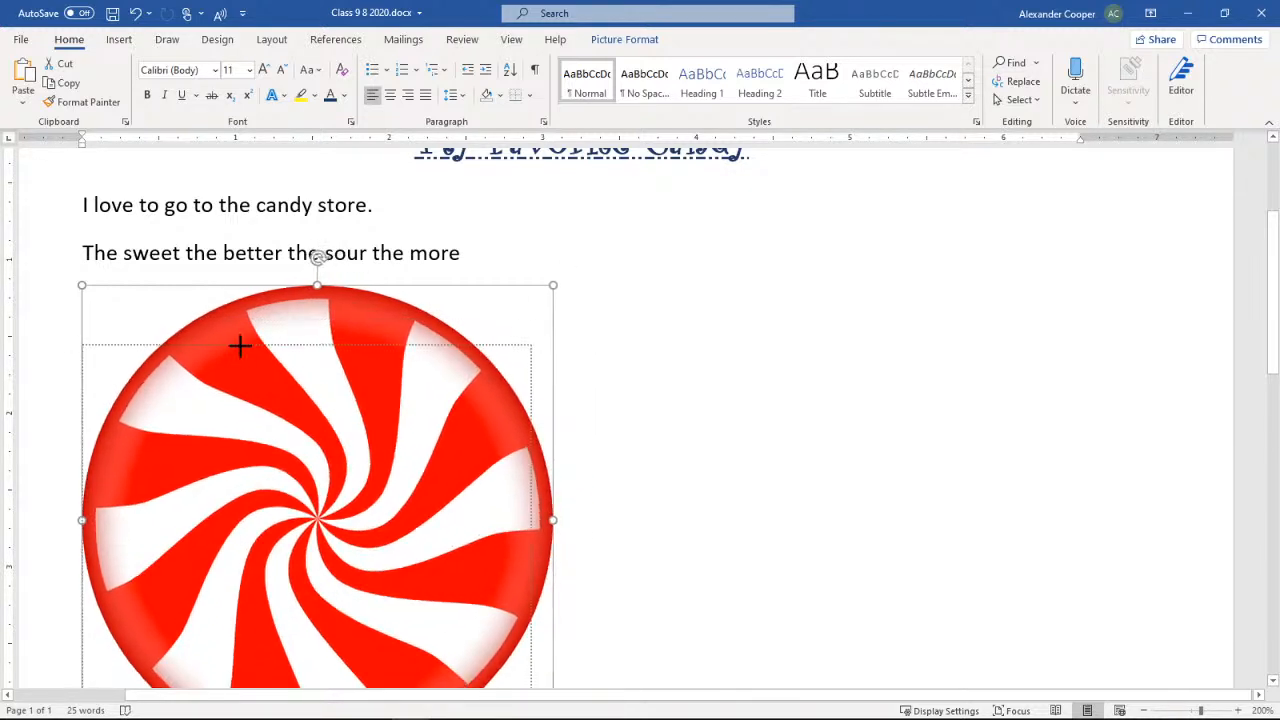
drag(531, 289, 410, 338)
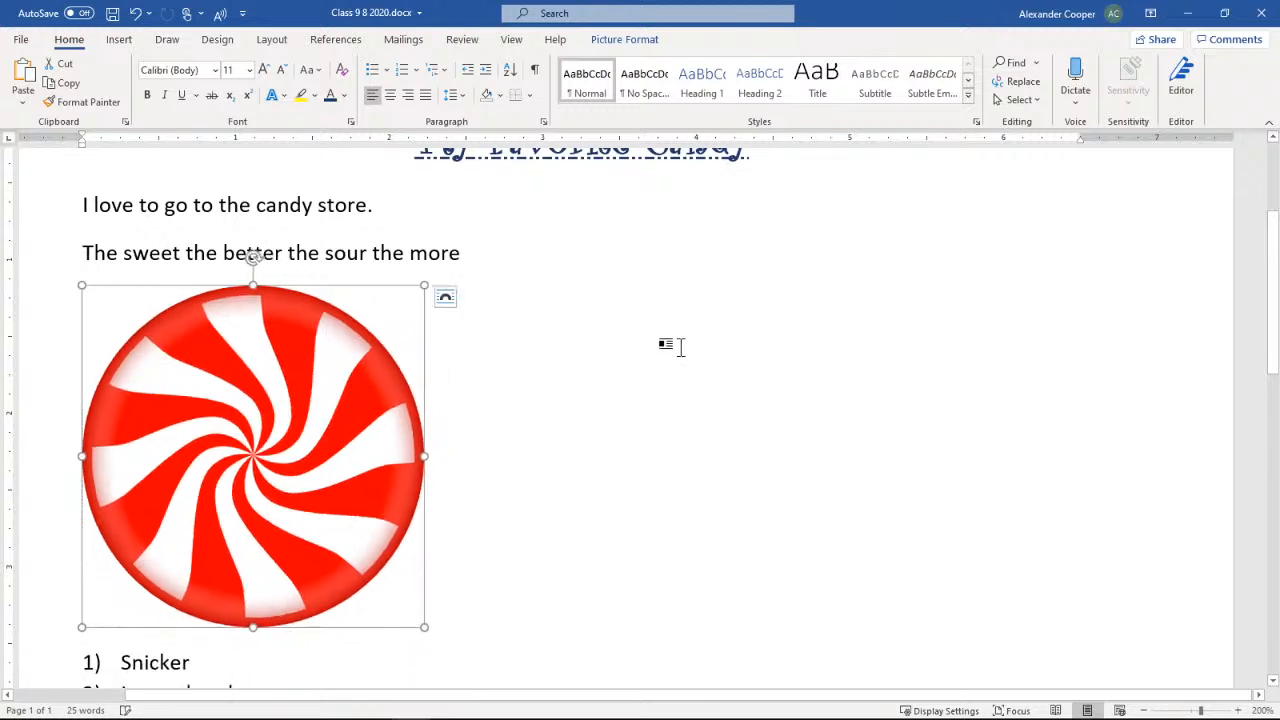
- Reselect the peppermint picture and consult the Editing Images slide in PowerPoint on how to start editing an image
click(604, 364)
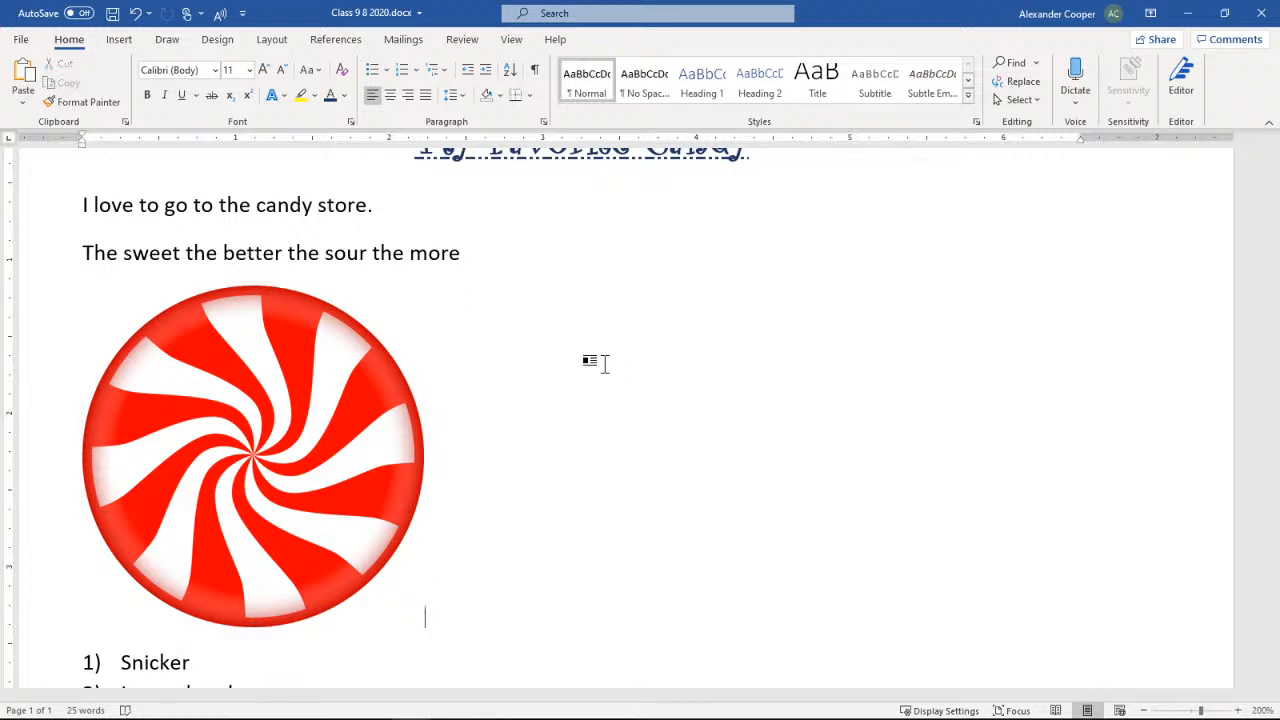
click(396, 446)
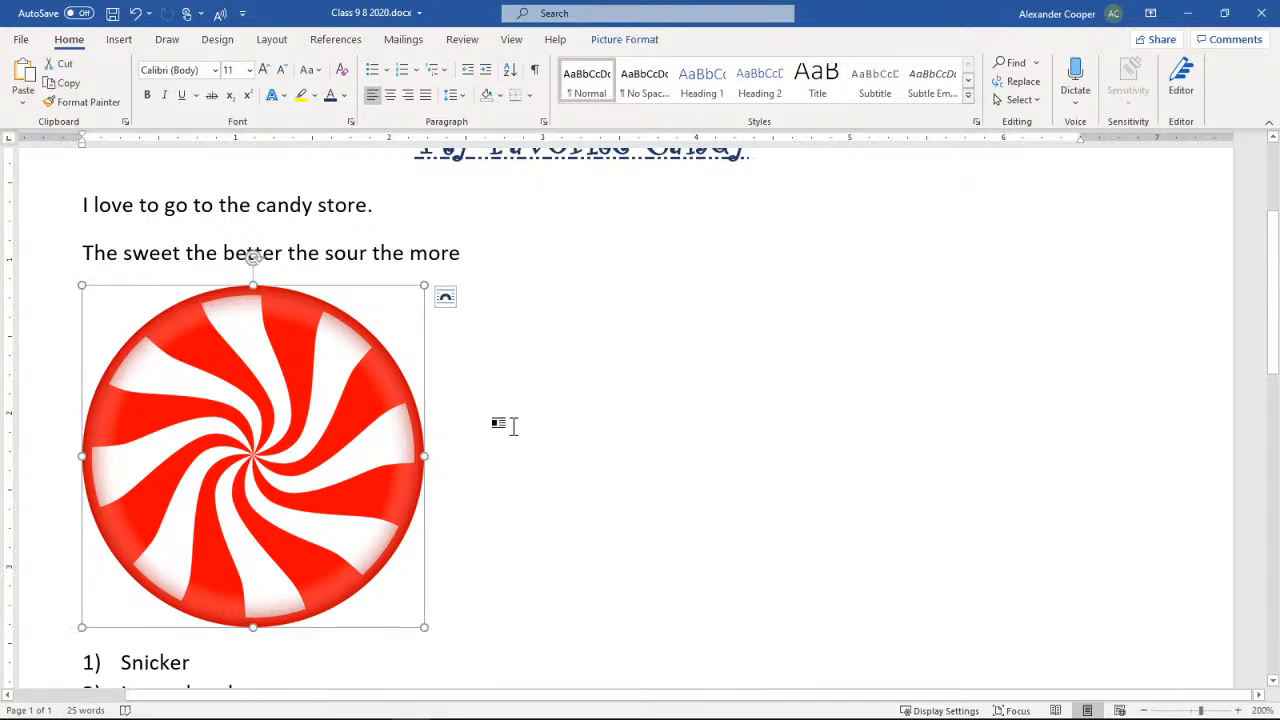
click(1187, 13)
scroll(741, 318, down, 2)
scroll(741, 318, down, 5)
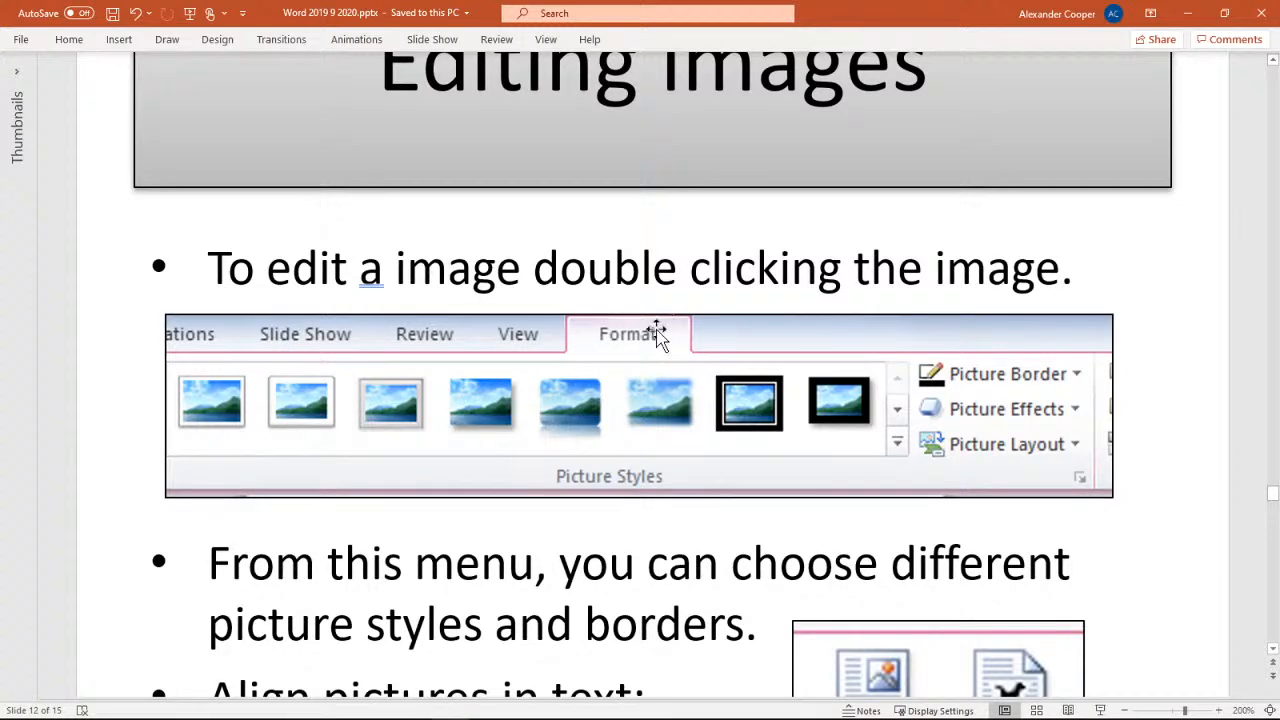
scroll(658, 328, down, 3)
scroll(647, 322, up, 2)
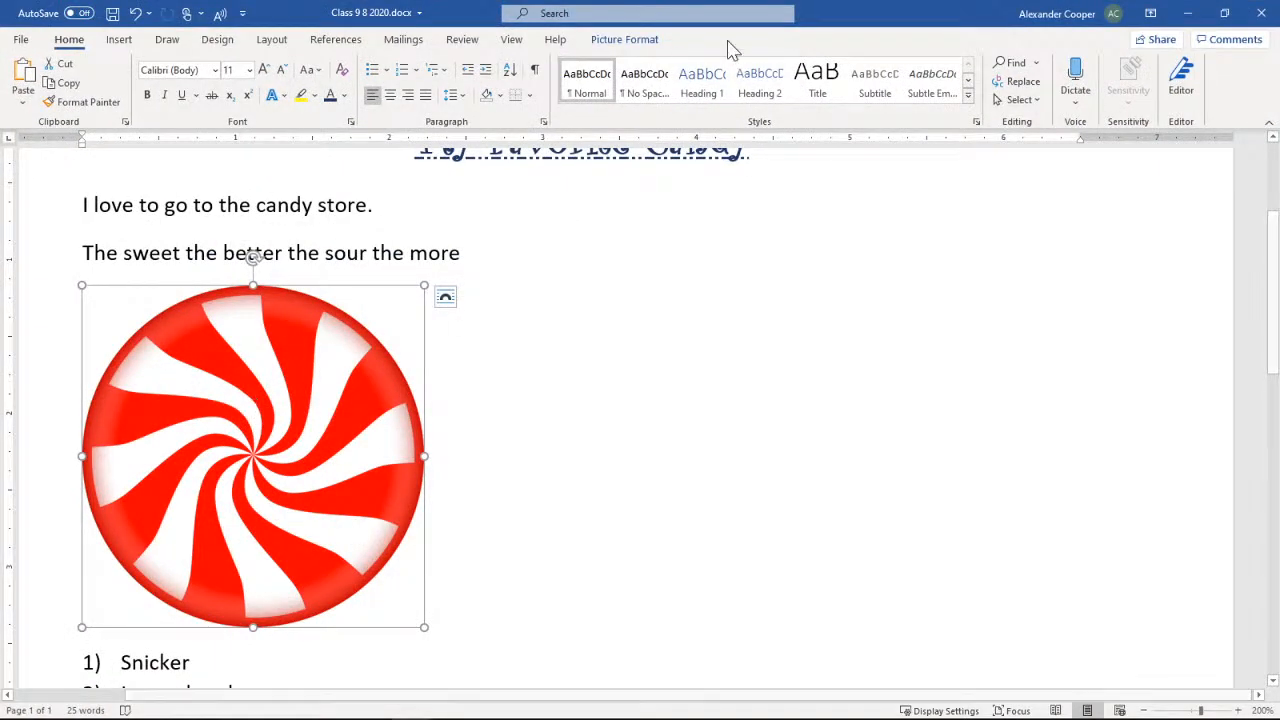
- Compare the formatting tools offered with the peppermint picture selected against those offered with the cursor in the text
click(624, 40)
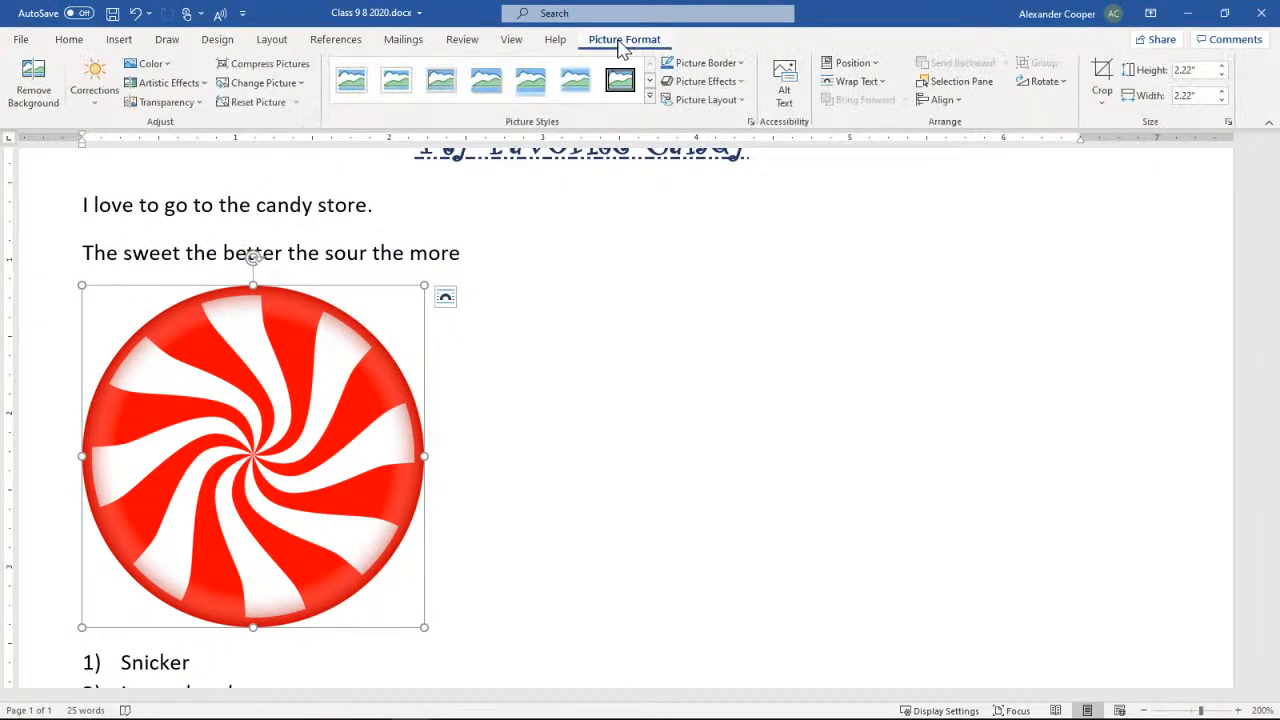
click(160, 205)
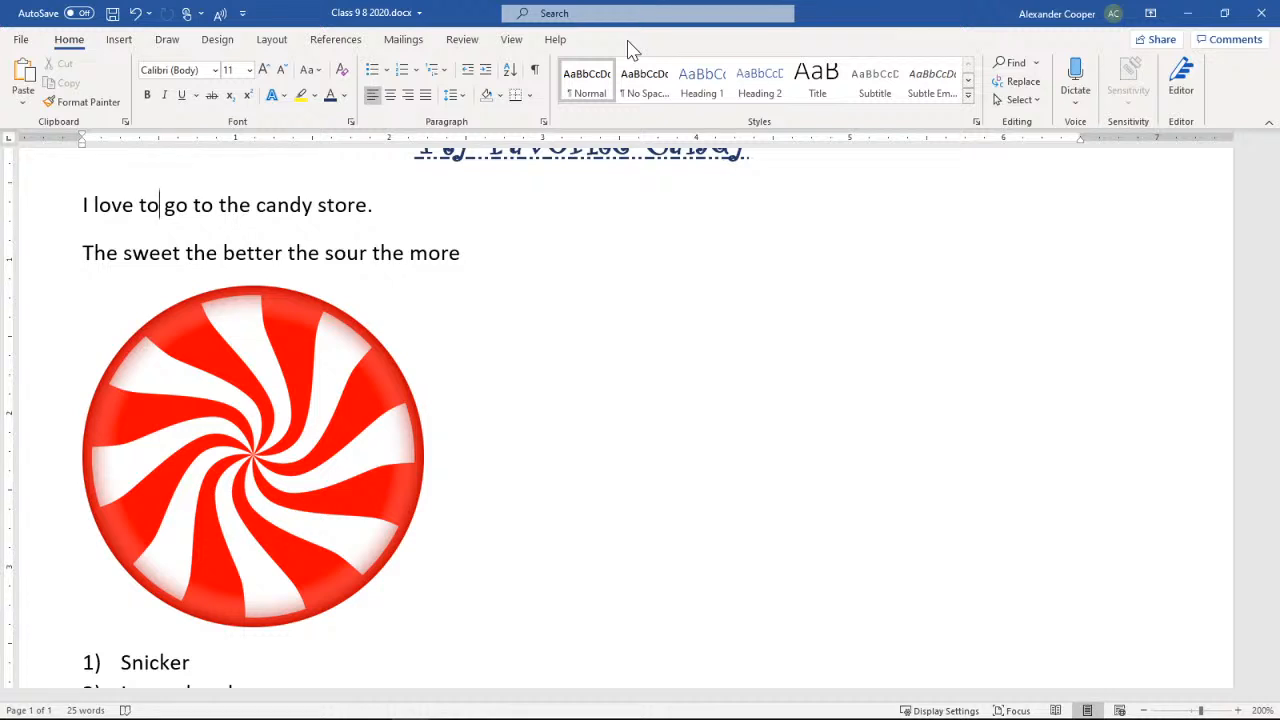
click(311, 368)
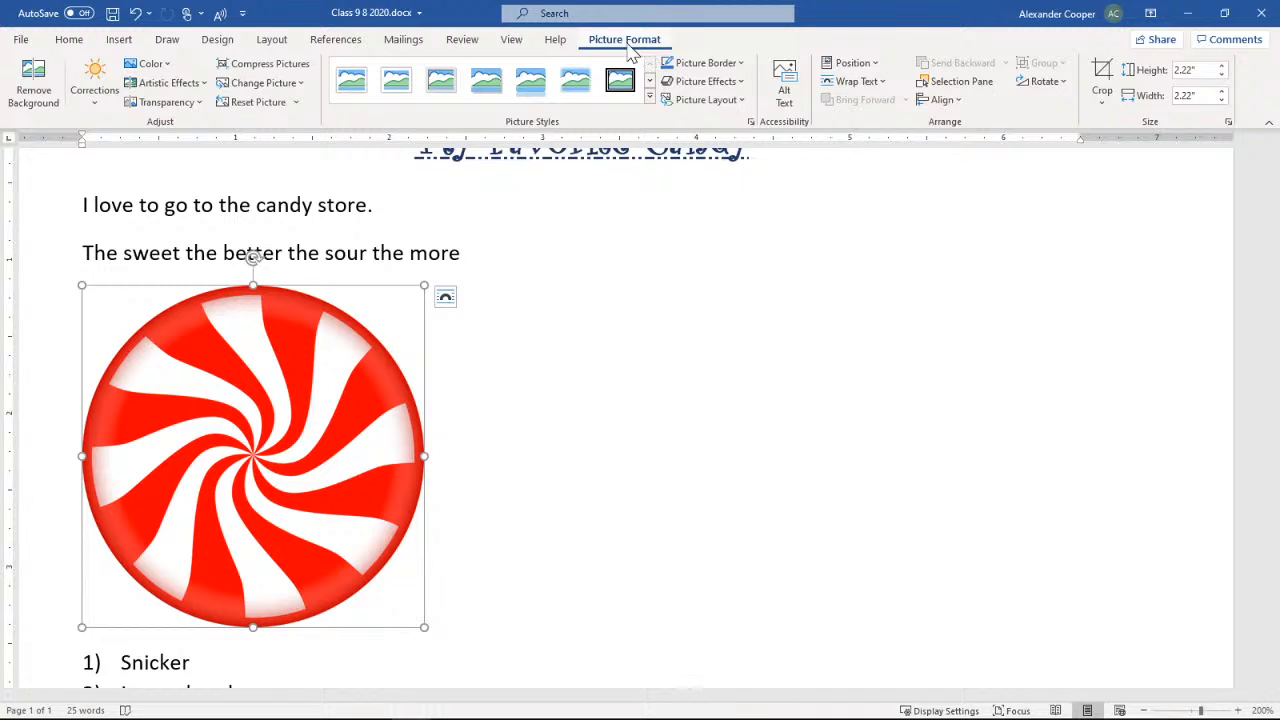
click(324, 253)
scroll(546, 210, up, 1)
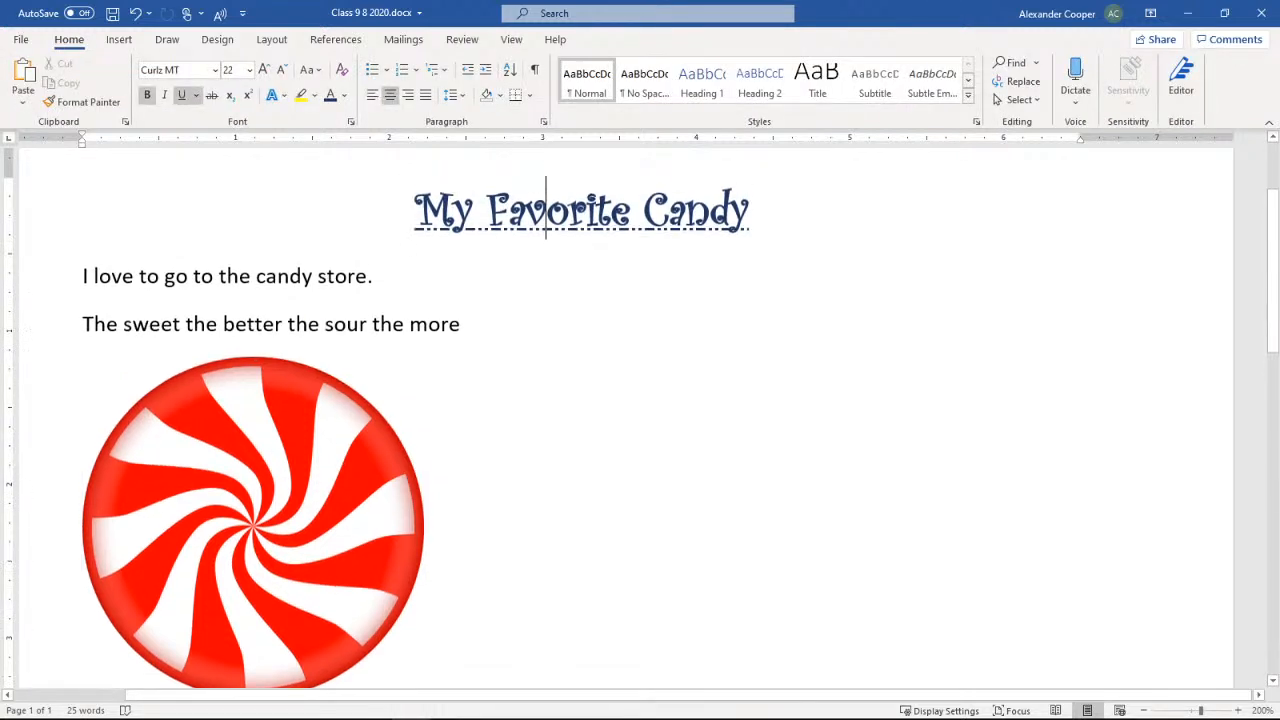
click(255, 465)
click(206, 324)
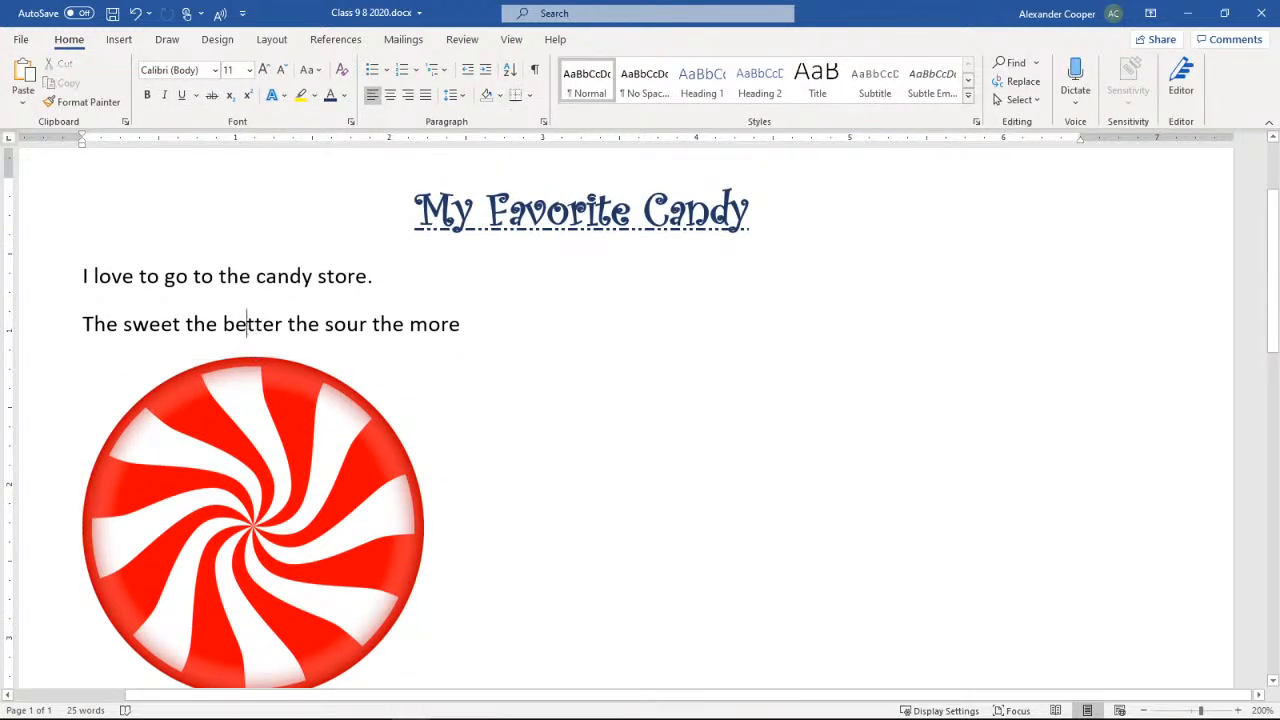
click(230, 463)
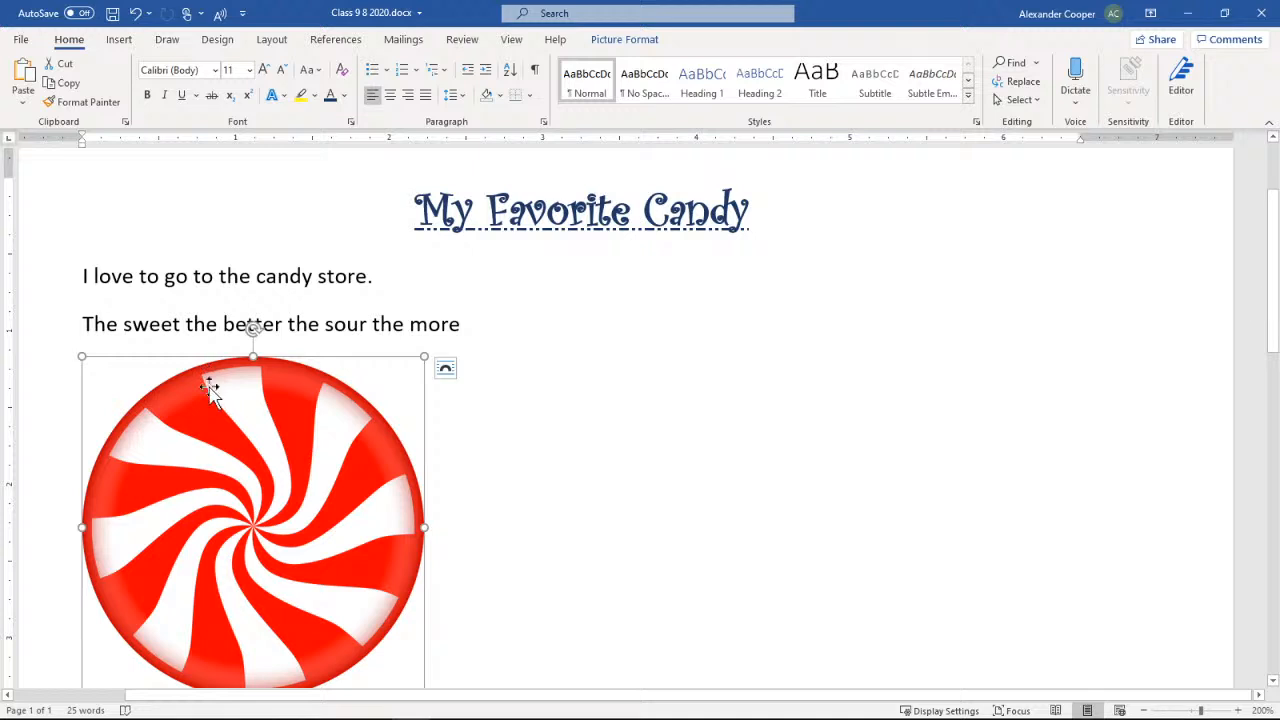
click(645, 42)
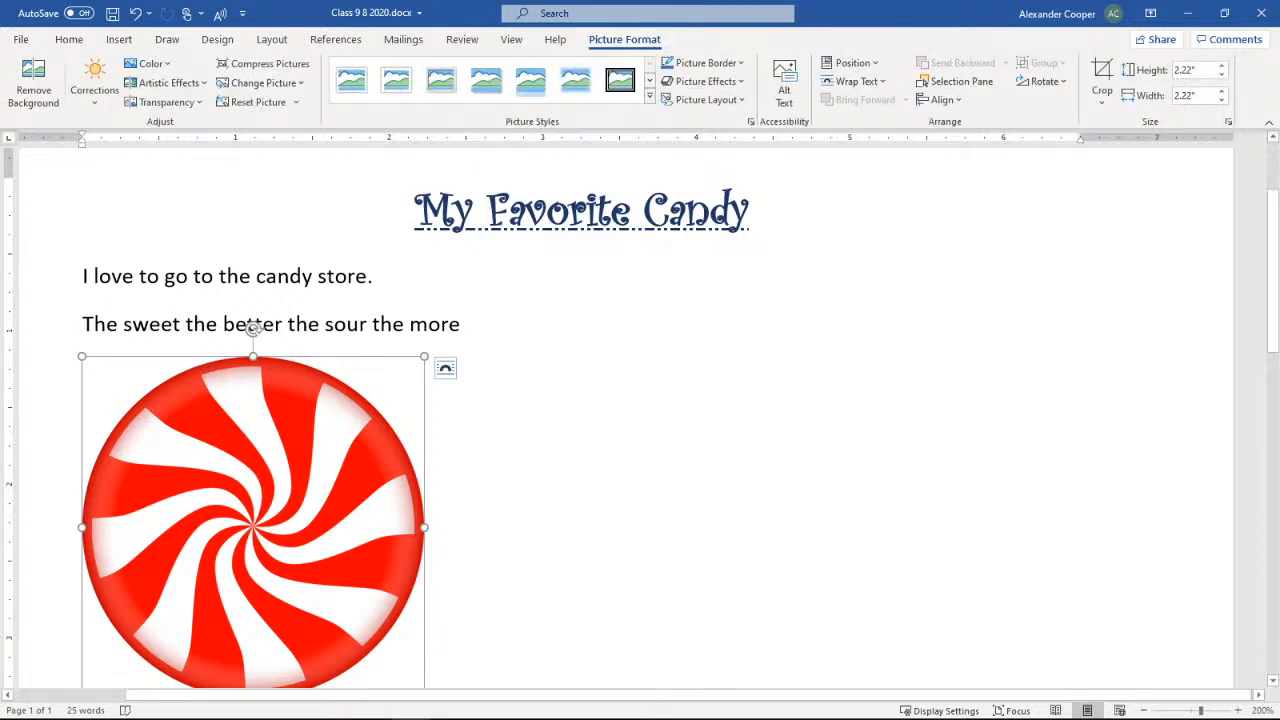
click(335, 276)
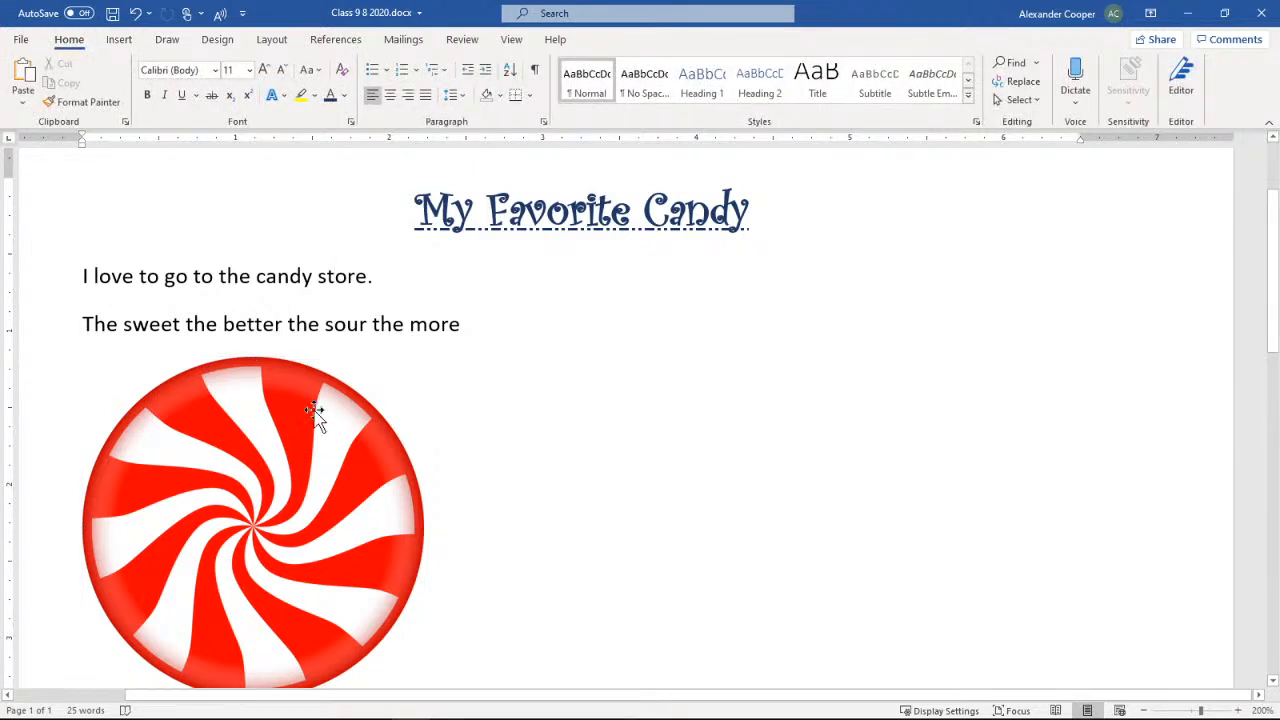
click(283, 451)
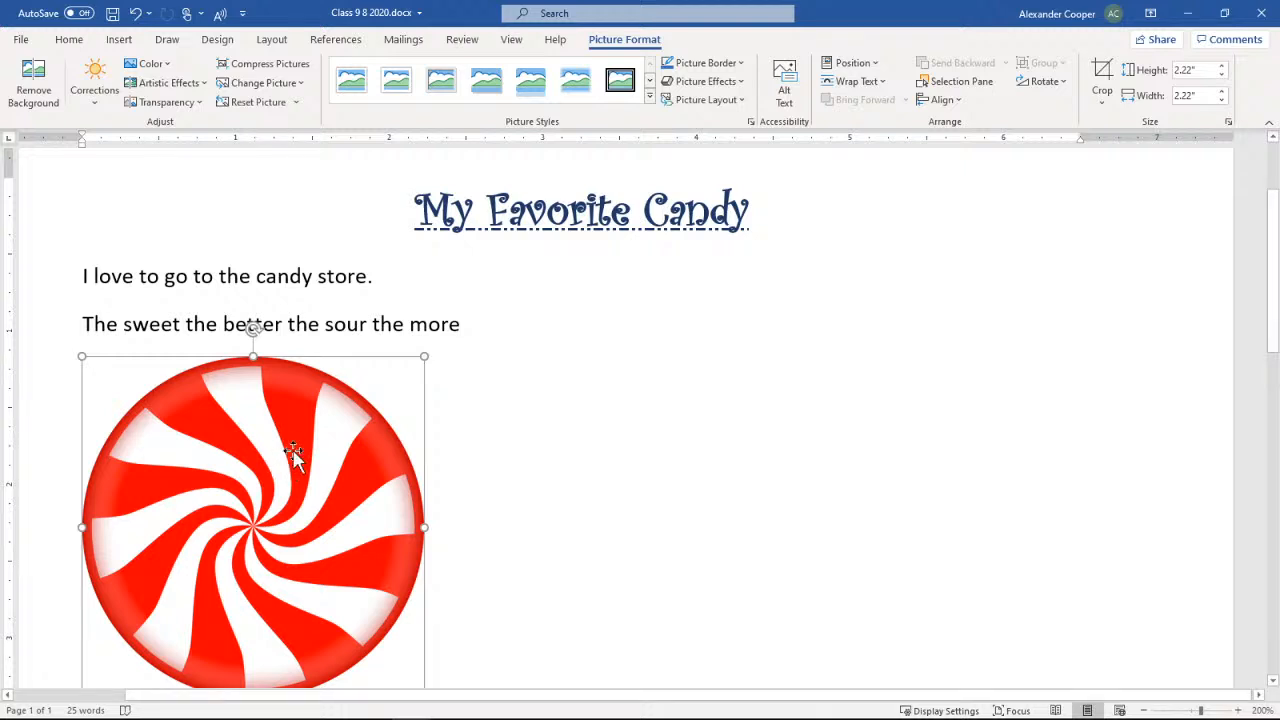
scroll(297, 440, down, 2)
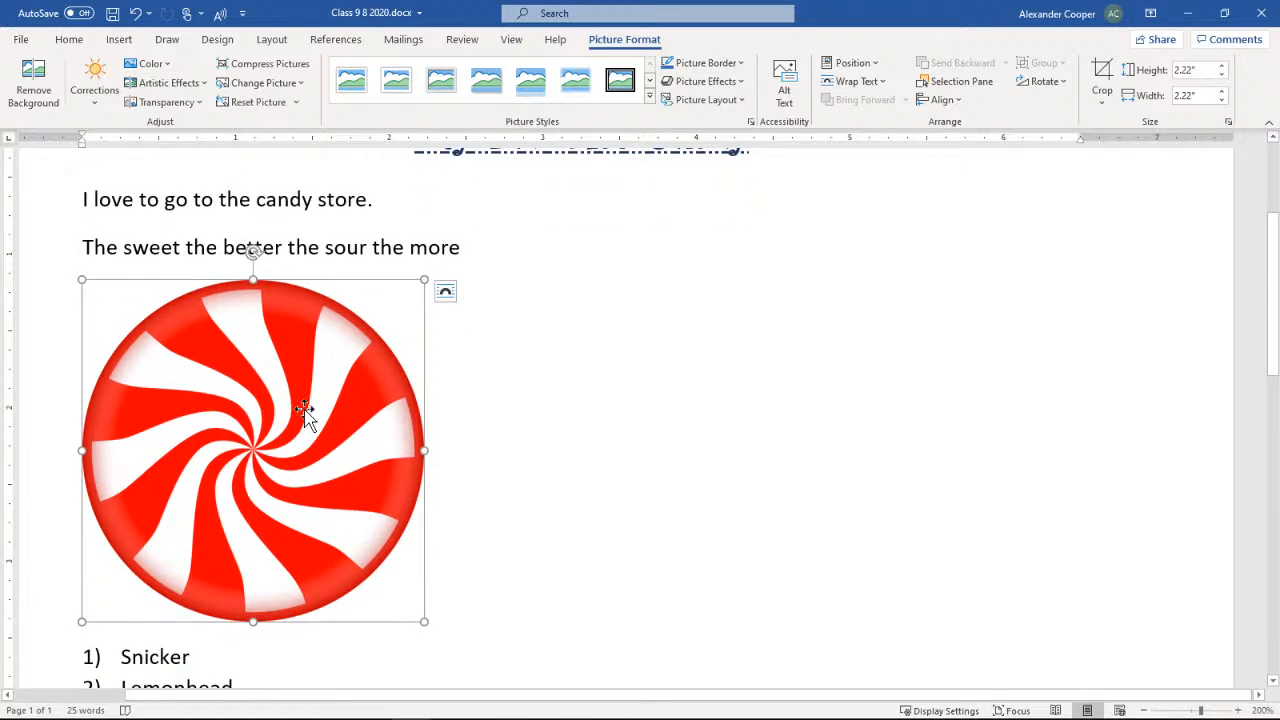
- Read the Editing Images slide in PowerPoint on picture styles, borders, positioning, text wrapping and cropping
click(1150, 13)
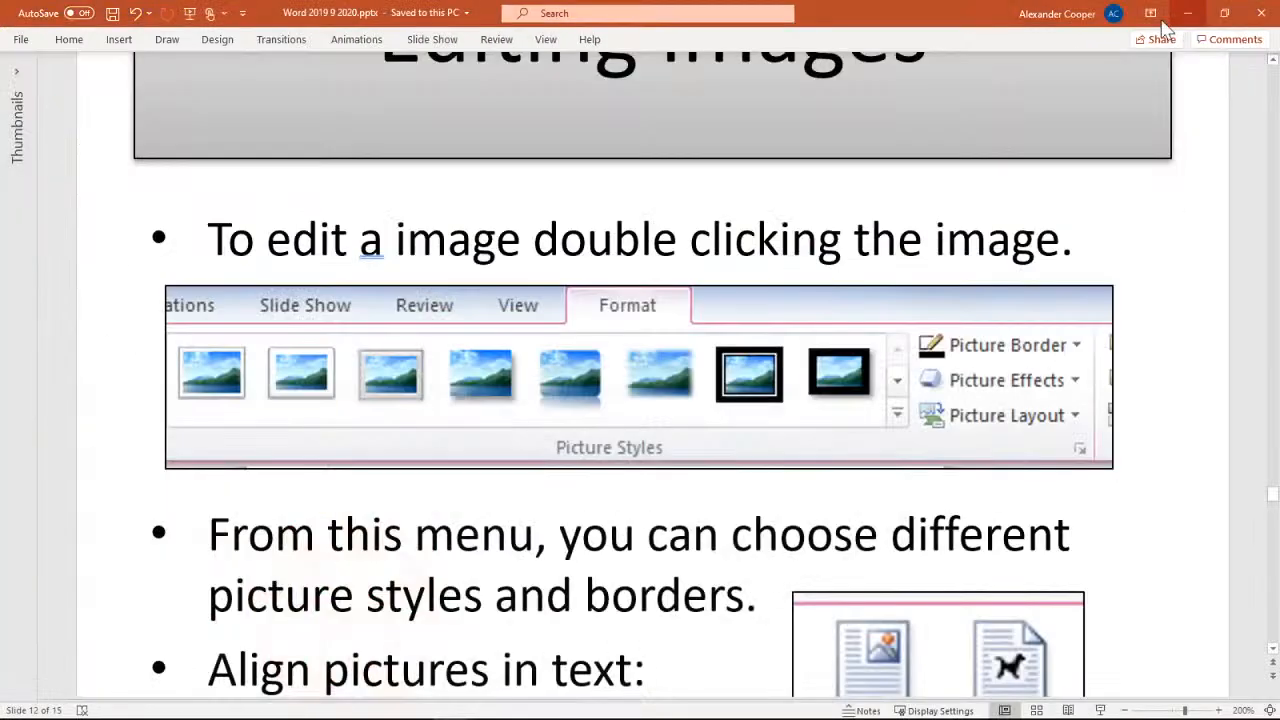
scroll(665, 352, down, 5)
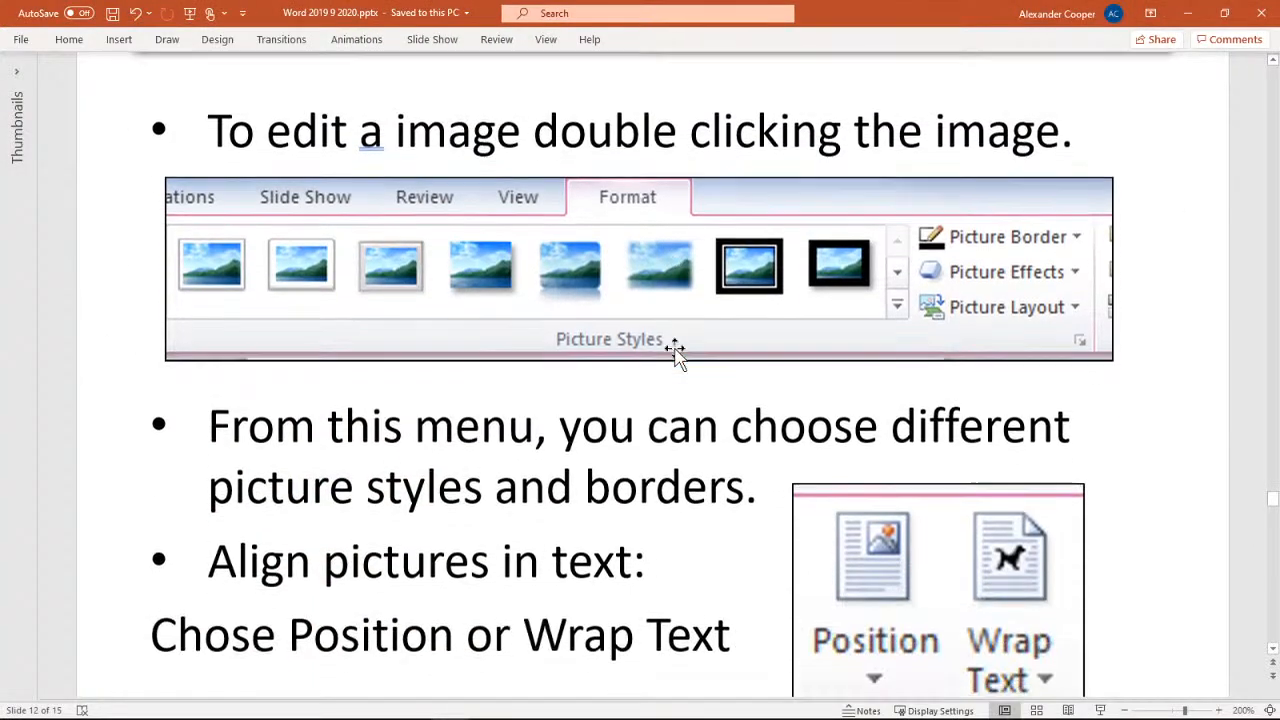
scroll(675, 353, up, 5)
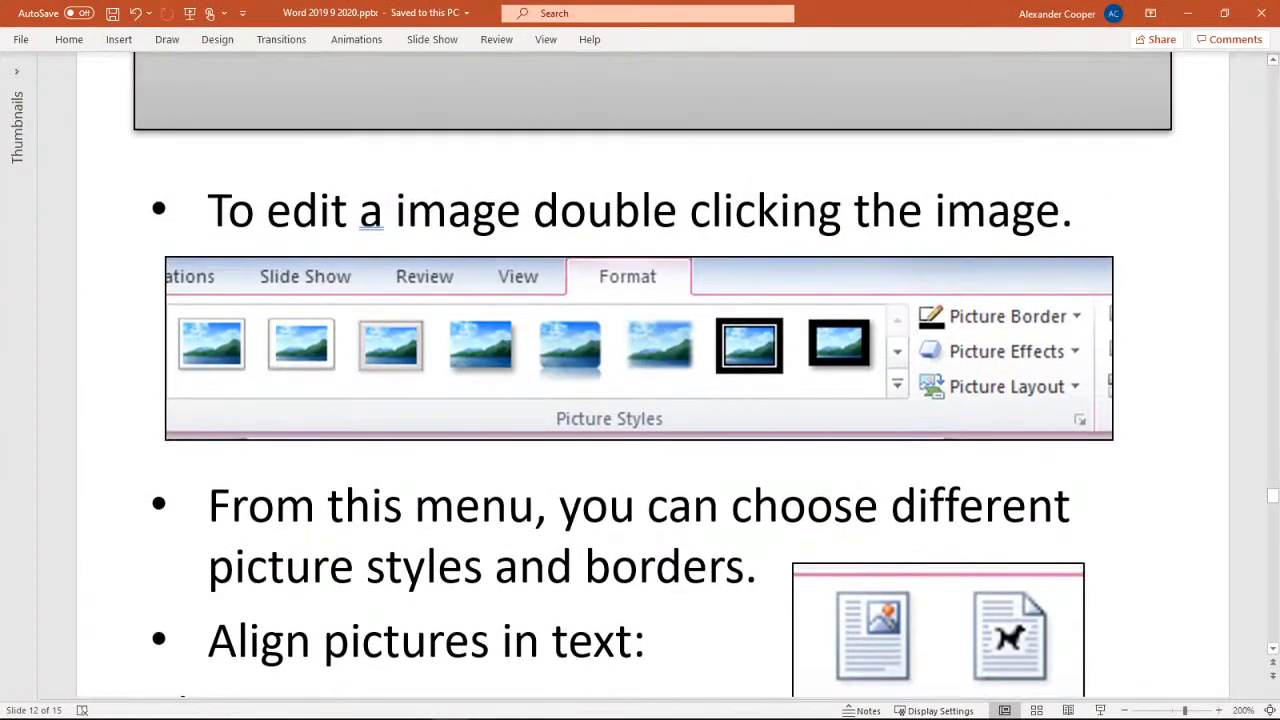
scroll(560, 371, down, 2)
scroll(695, 358, down, 7)
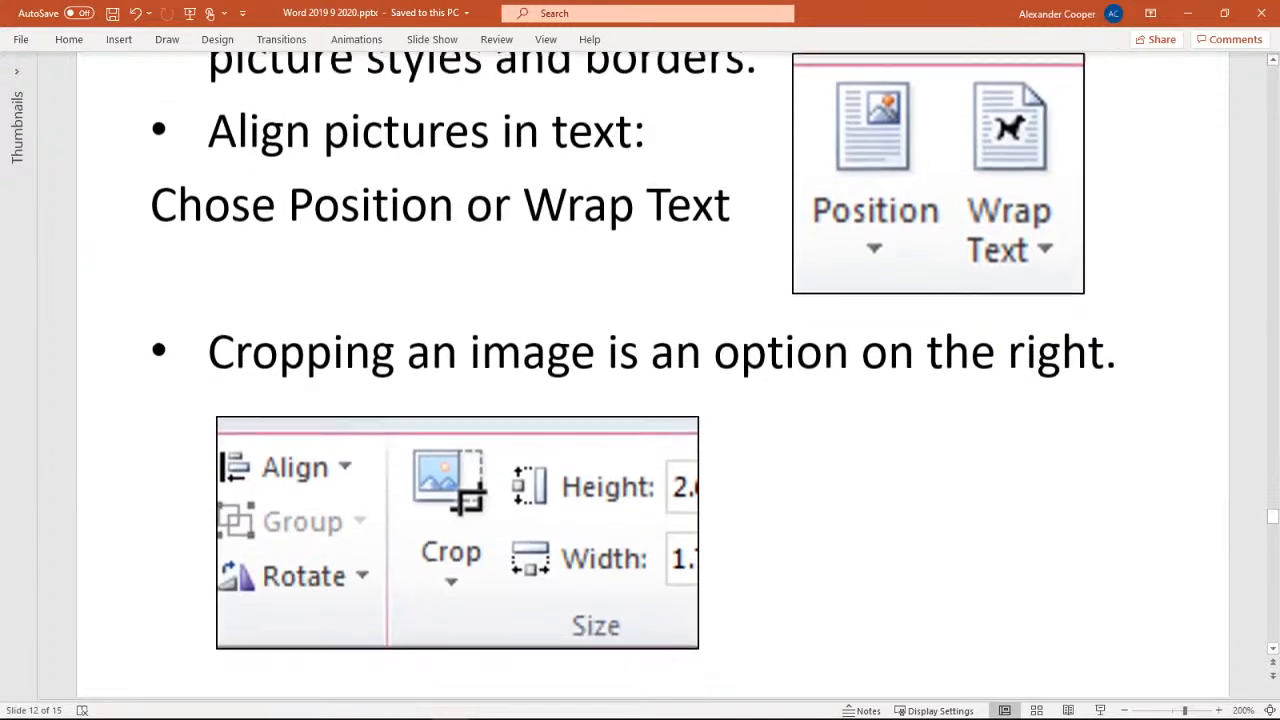
scroll(695, 358, up, 2)
scroll(695, 358, up, 8)
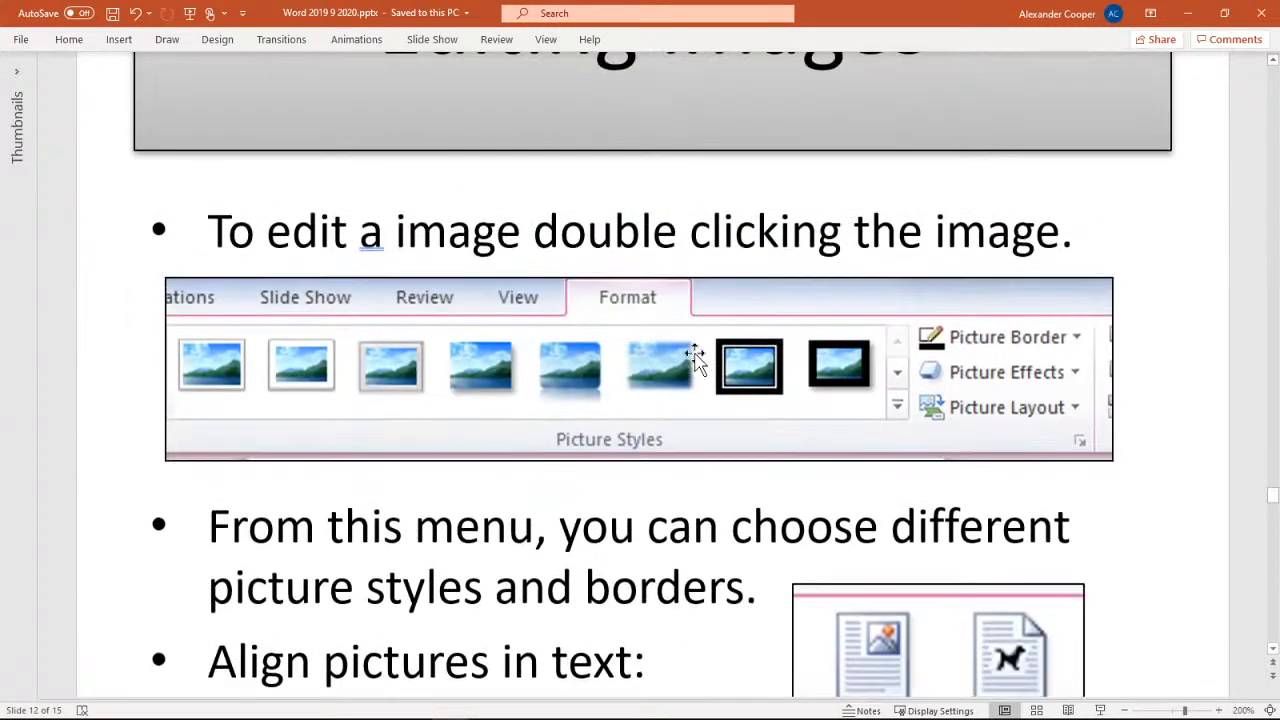
scroll(695, 358, down, 3)
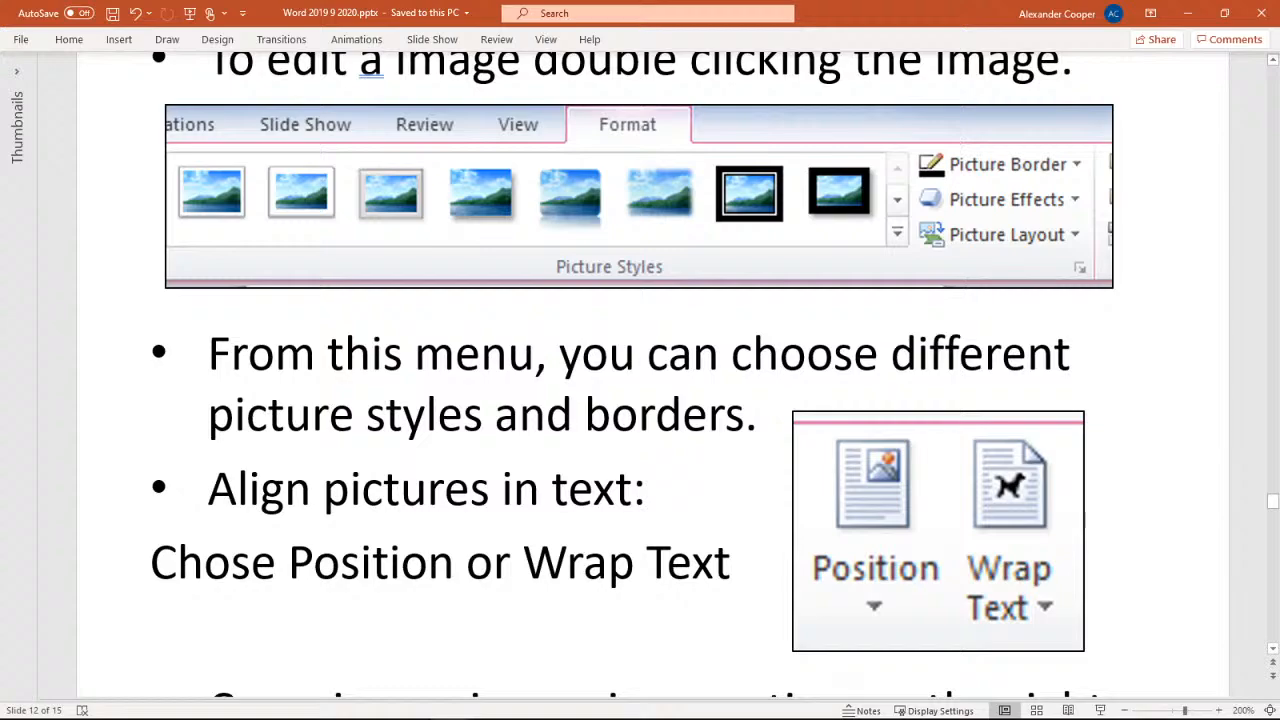
- Return to the Word document and preview the full set of picture styles on the peppermint picture without applying any
click(451, 719)
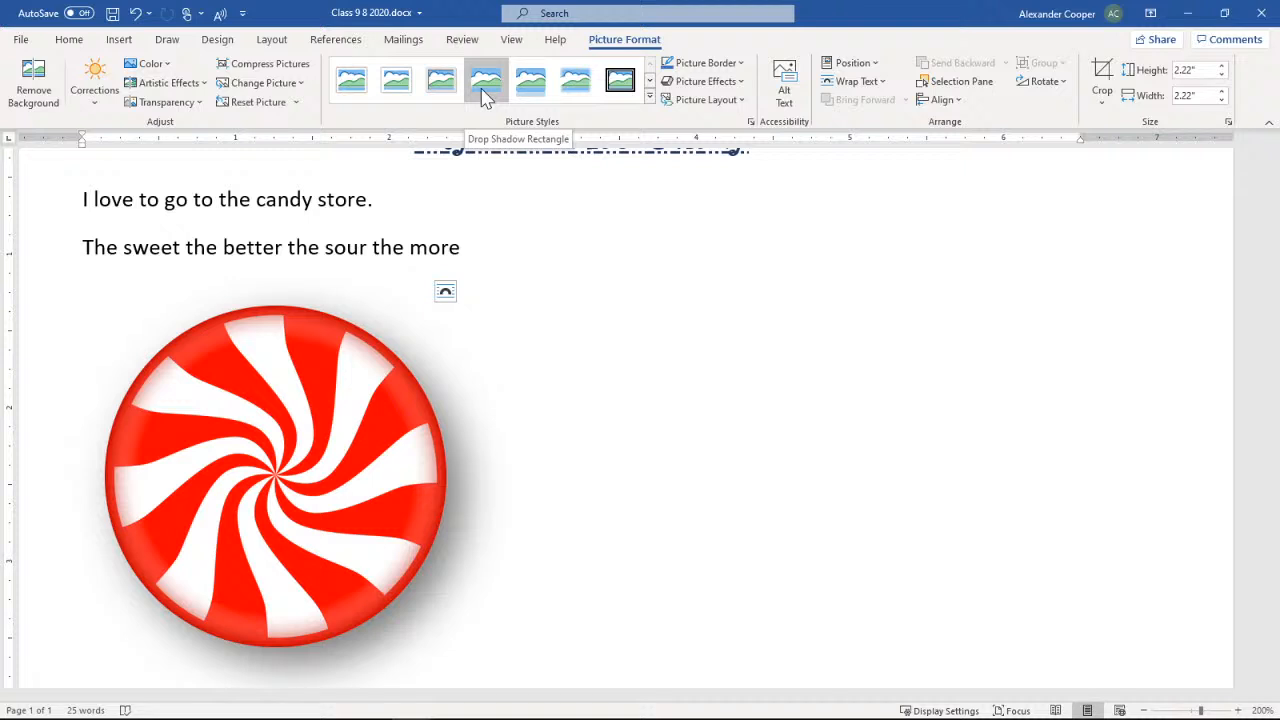
click(649, 97)
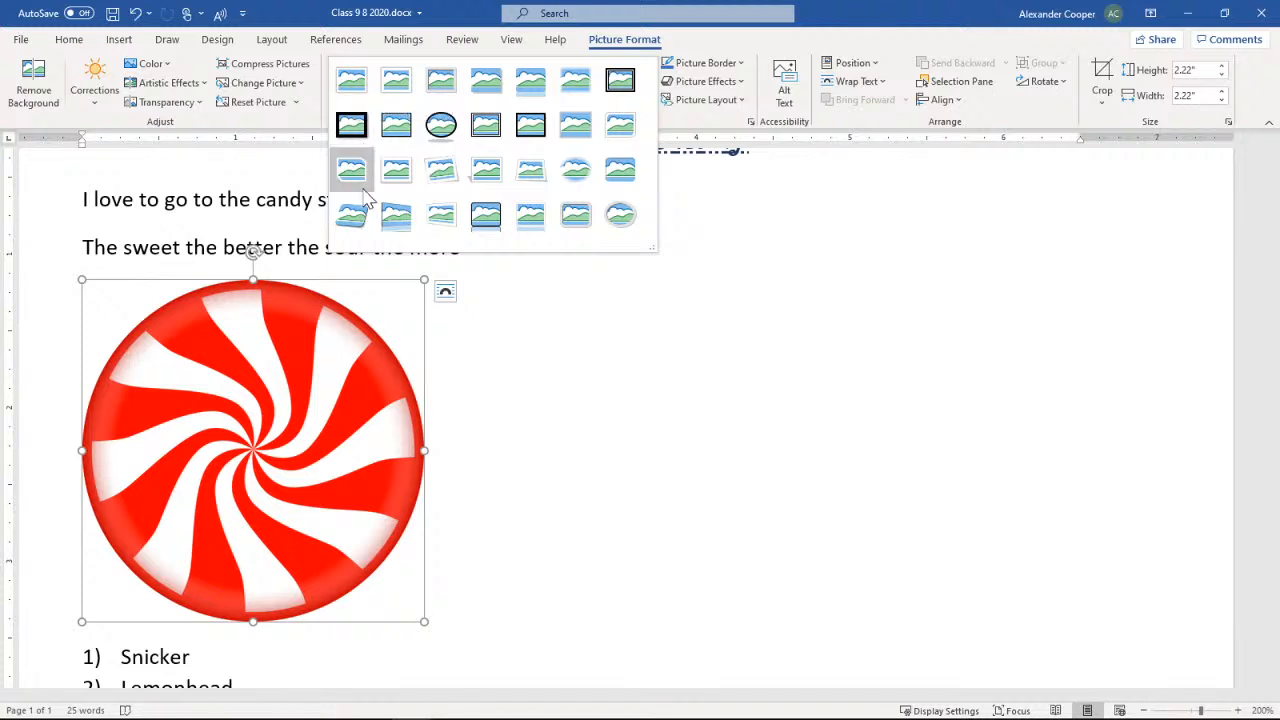
click(685, 290)
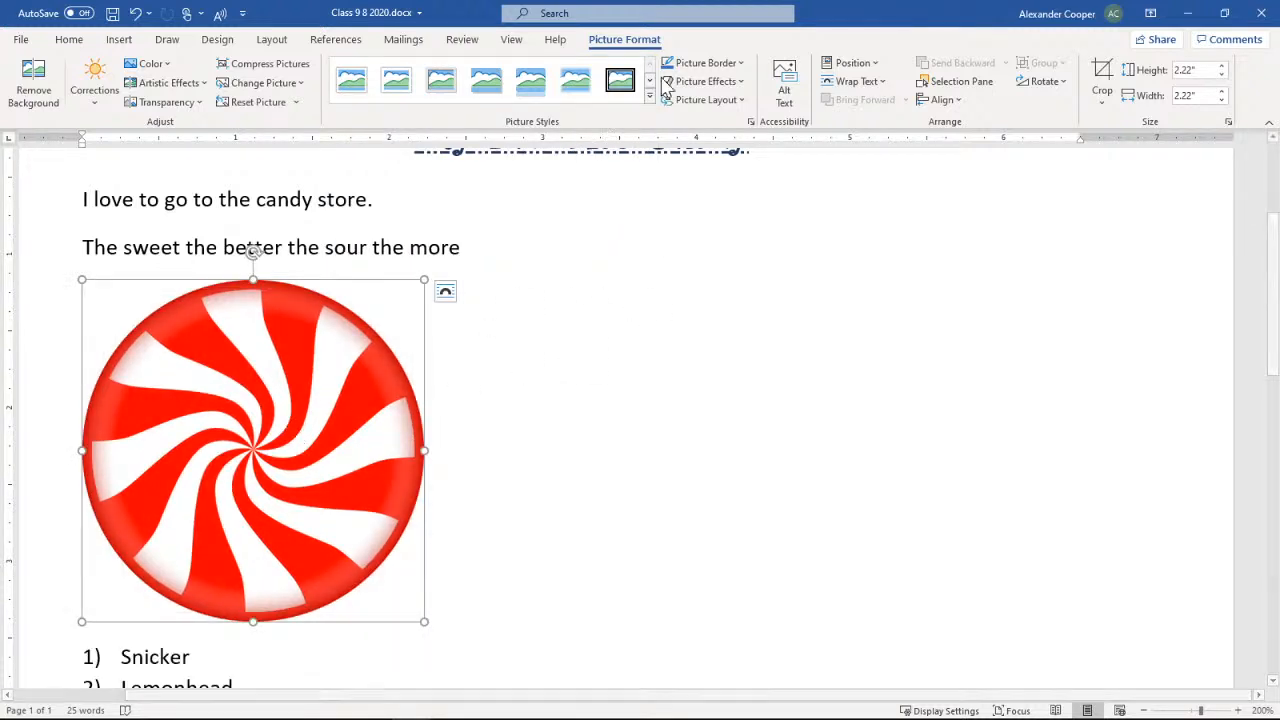
- Add a black border to the peppermint picture and deselect it to view the outline
click(741, 63)
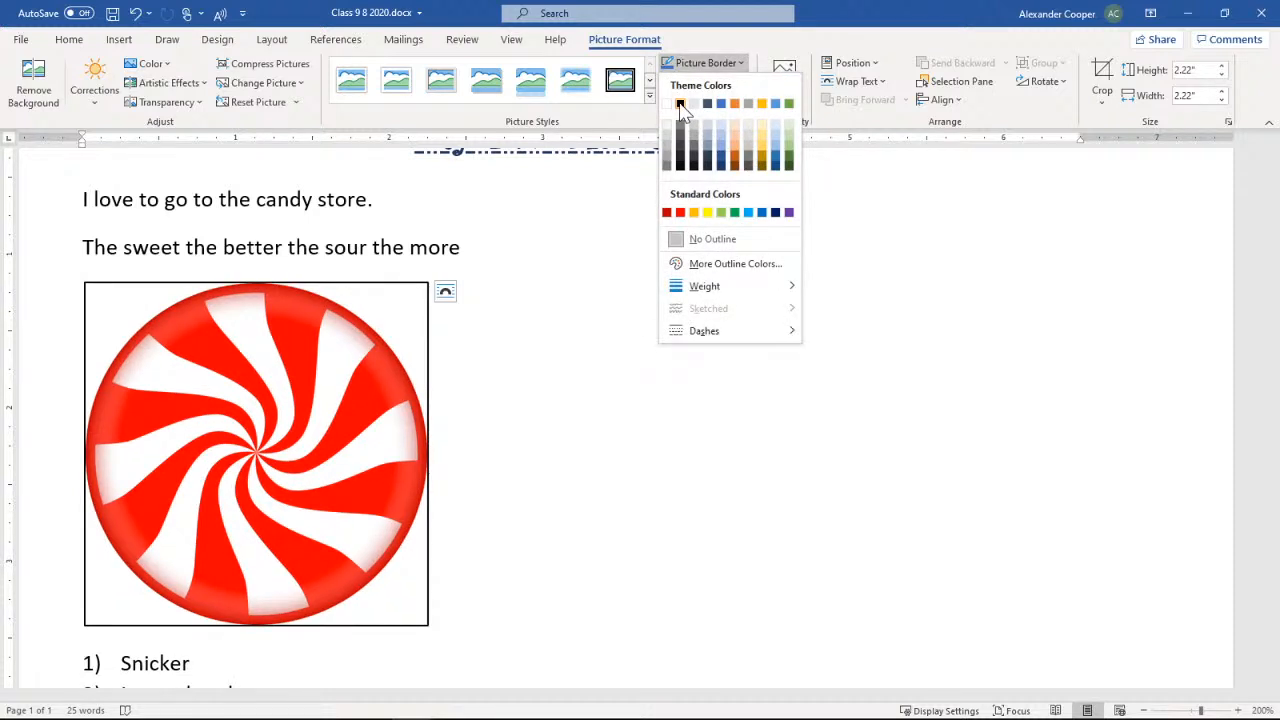
click(680, 104)
click(594, 357)
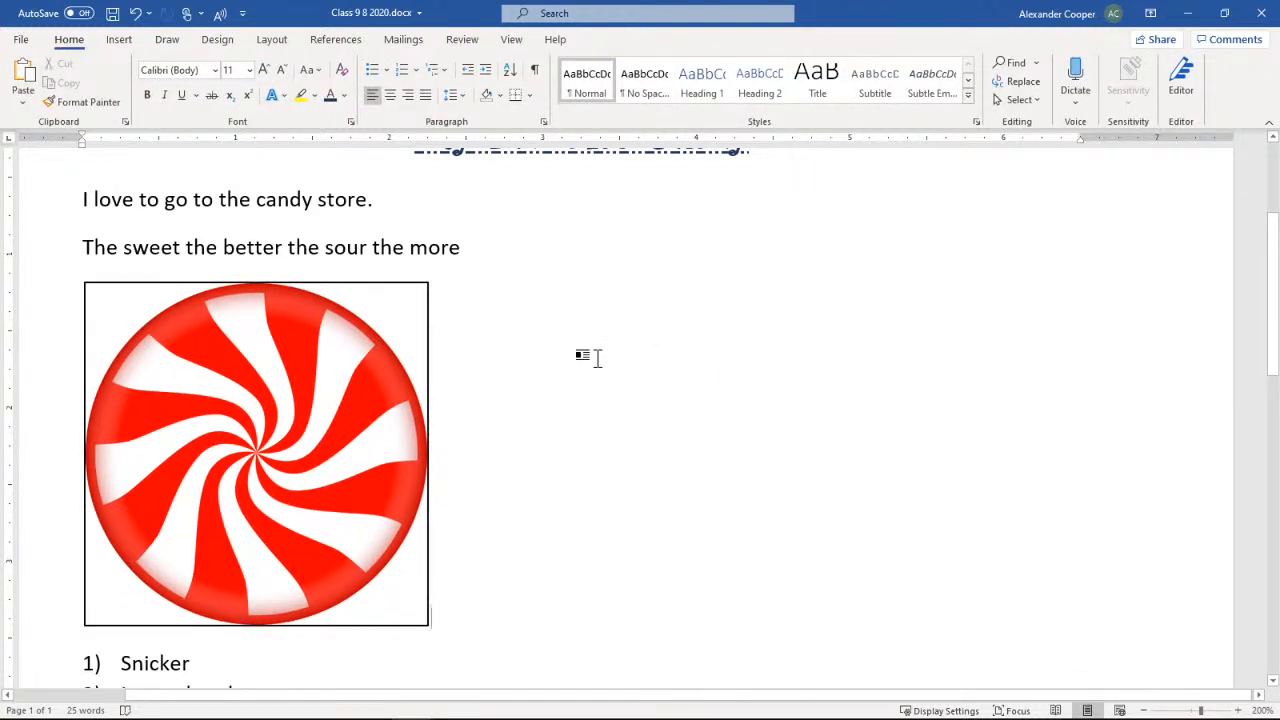
- Change the peppermint picture's border to the standard dark red and deselect the picture
click(404, 390)
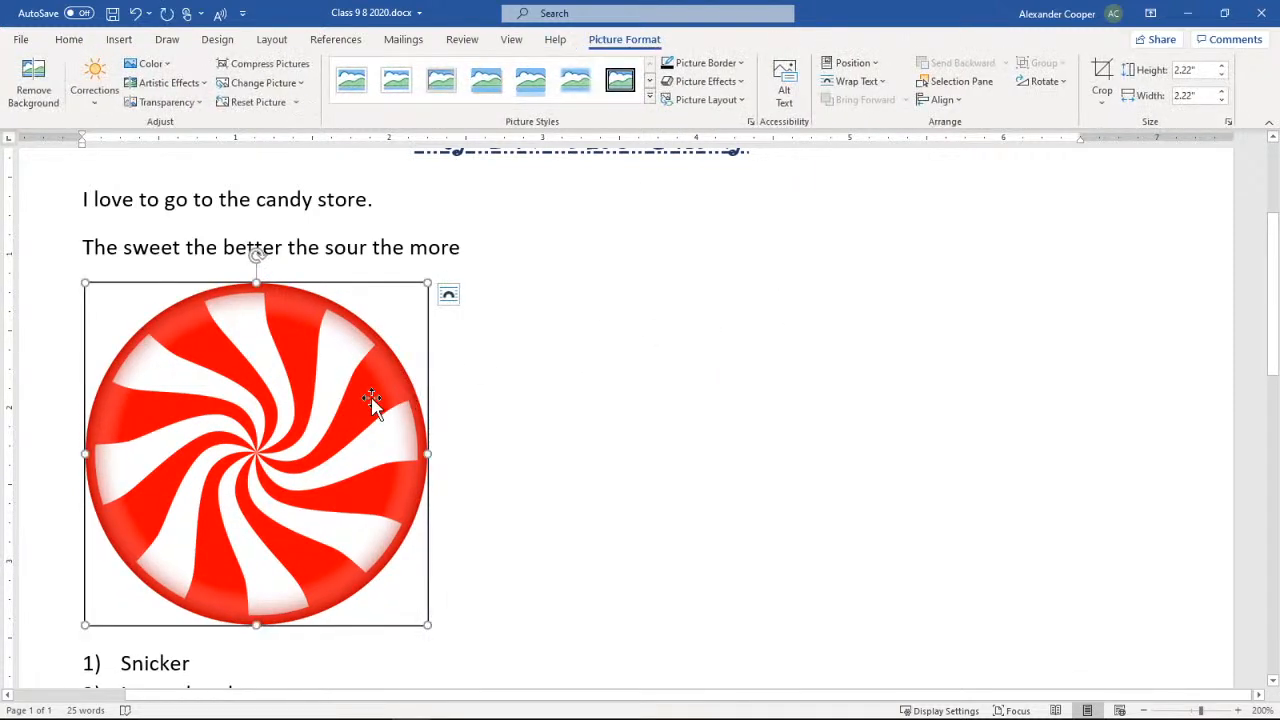
click(705, 63)
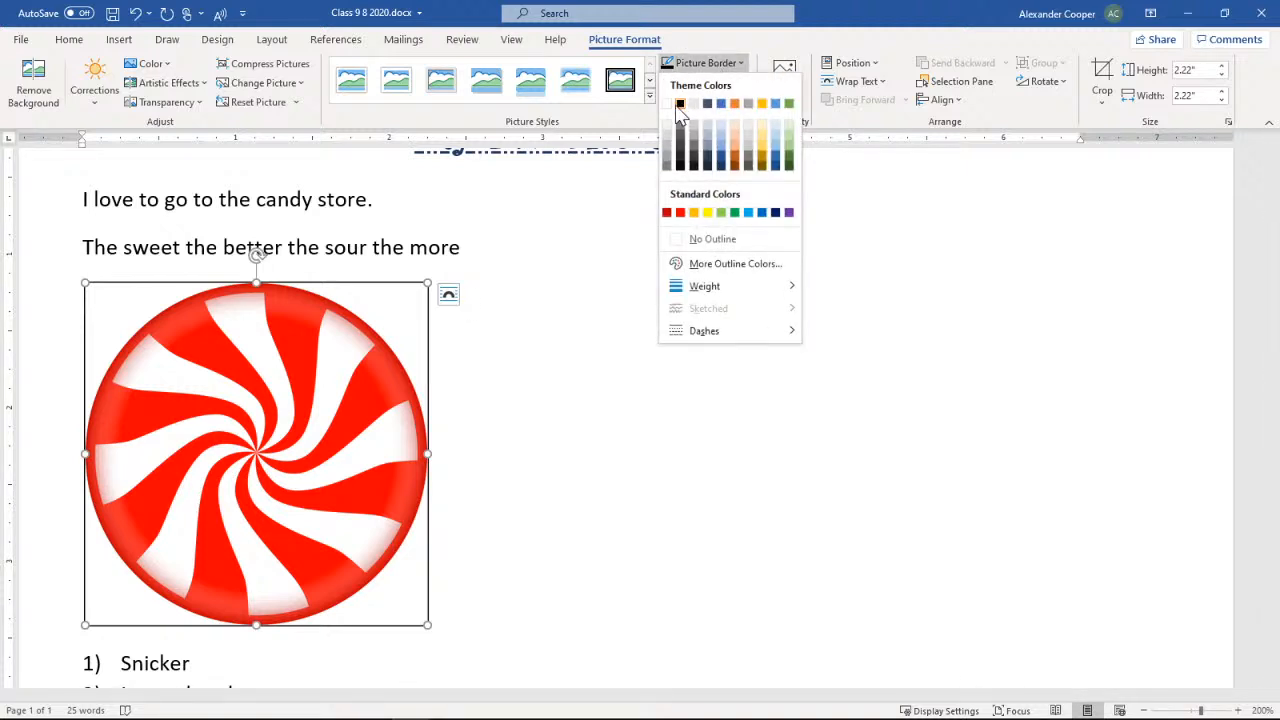
click(668, 213)
click(785, 288)
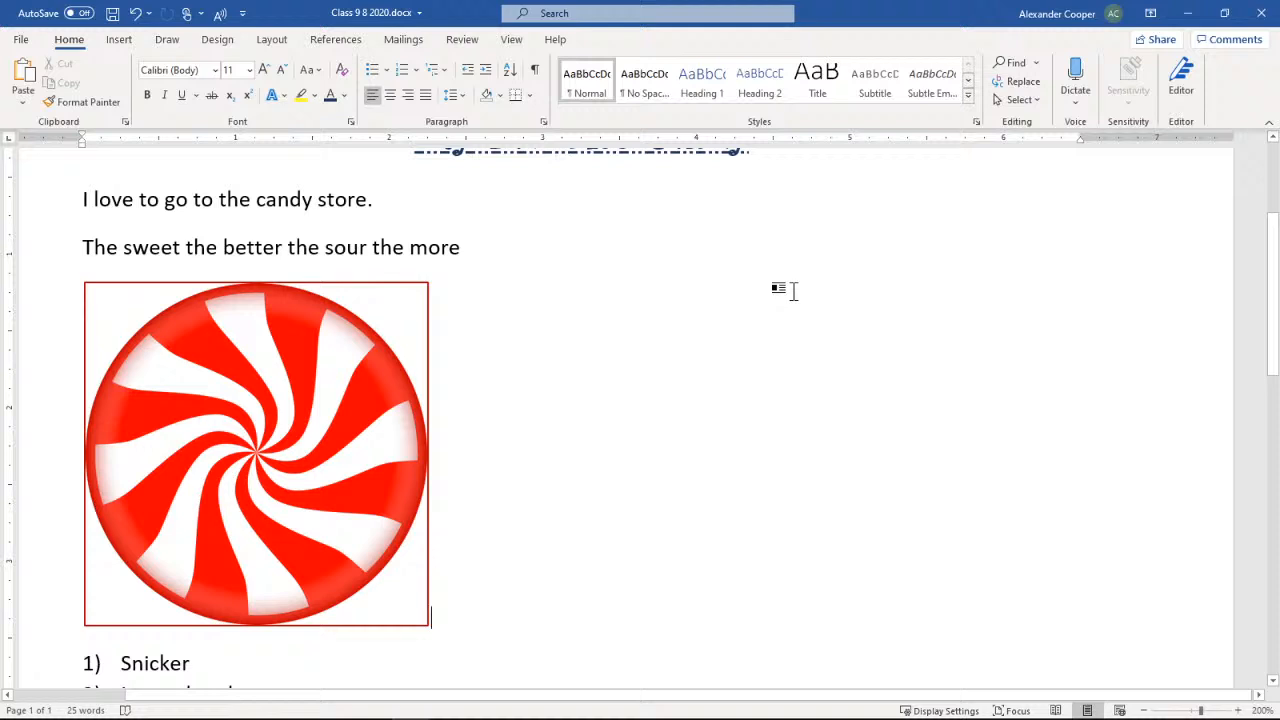
- Reselect the peppermint picture and set its border color to white
click(270, 425)
click(712, 63)
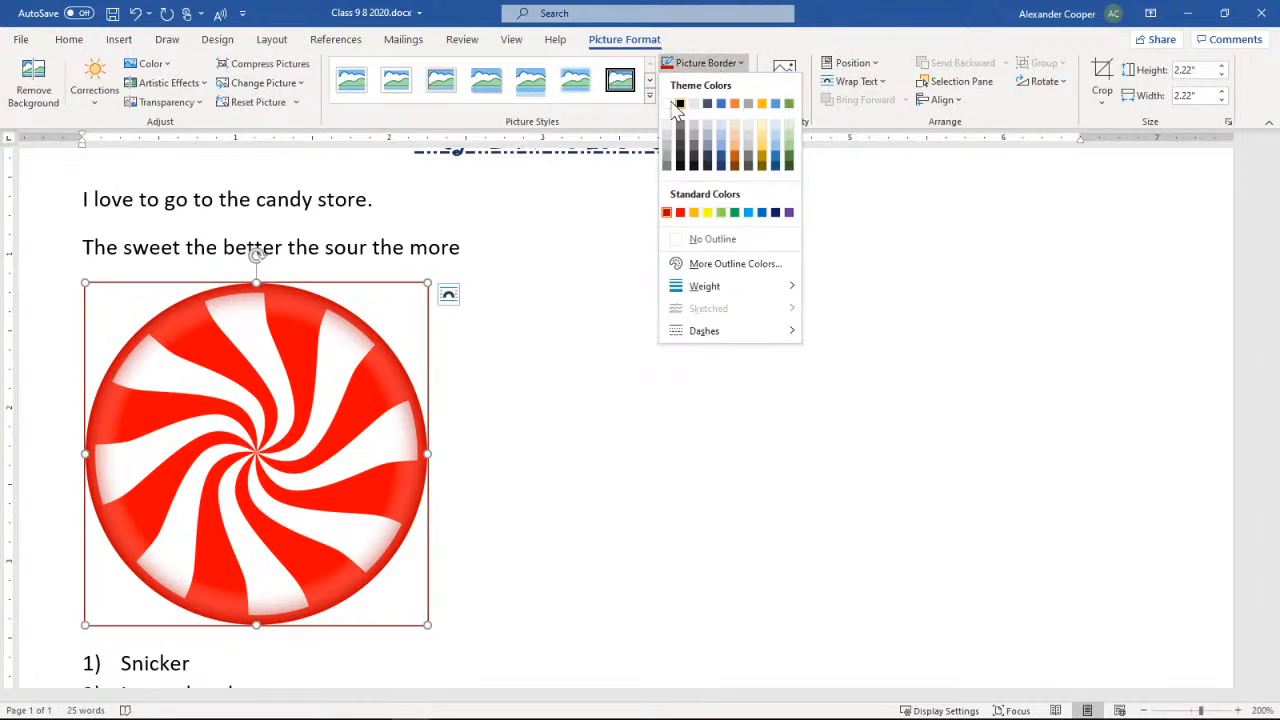
click(671, 103)
- Preview the shadow options among the picture effects for the peppermint picture
click(705, 81)
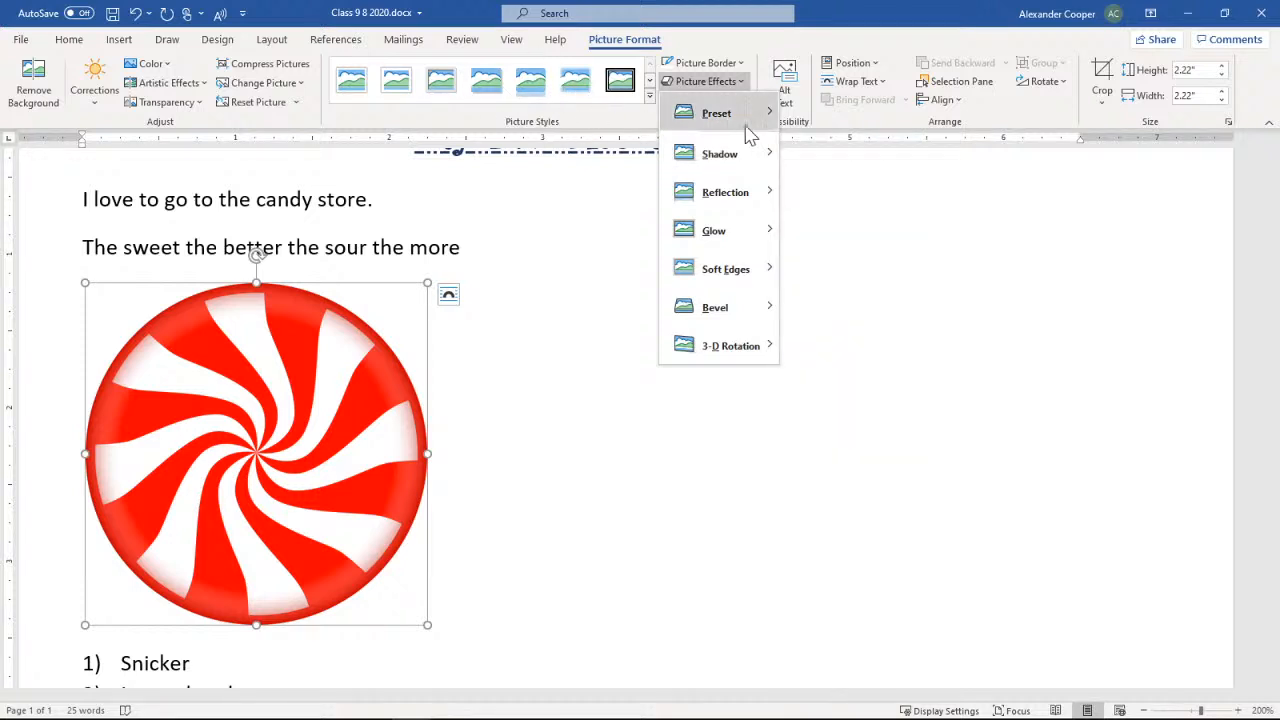
mouse_move(745, 154)
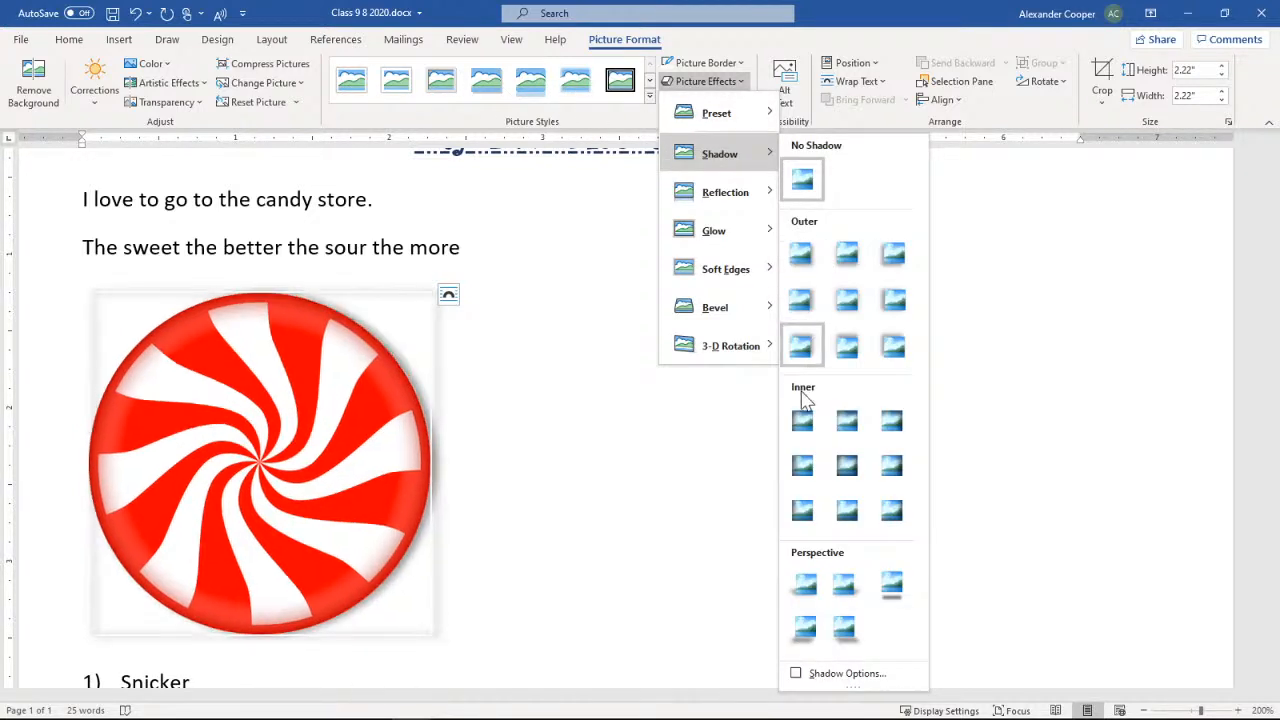
- Preview the shadow, bevel and 3-D rotation effects on the peppermint picture without applying any, and check the picture layout options
mouse_move(765, 195)
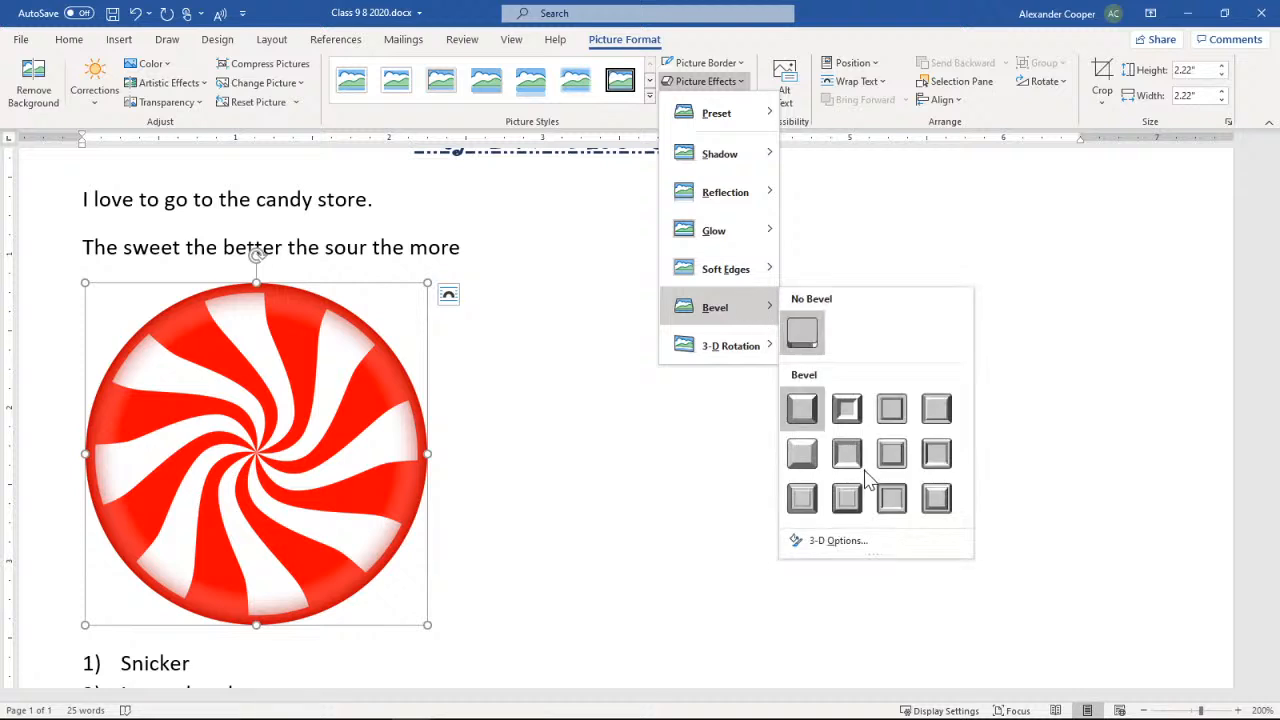
mouse_move(762, 365)
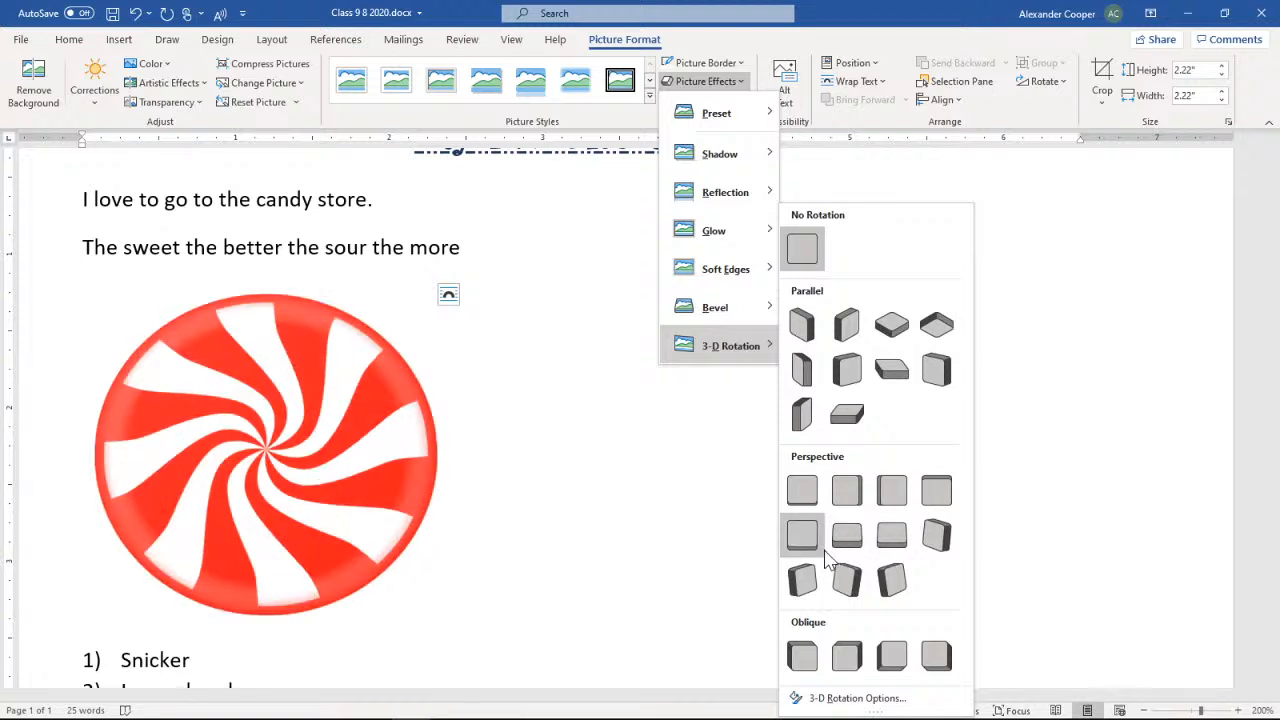
click(585, 245)
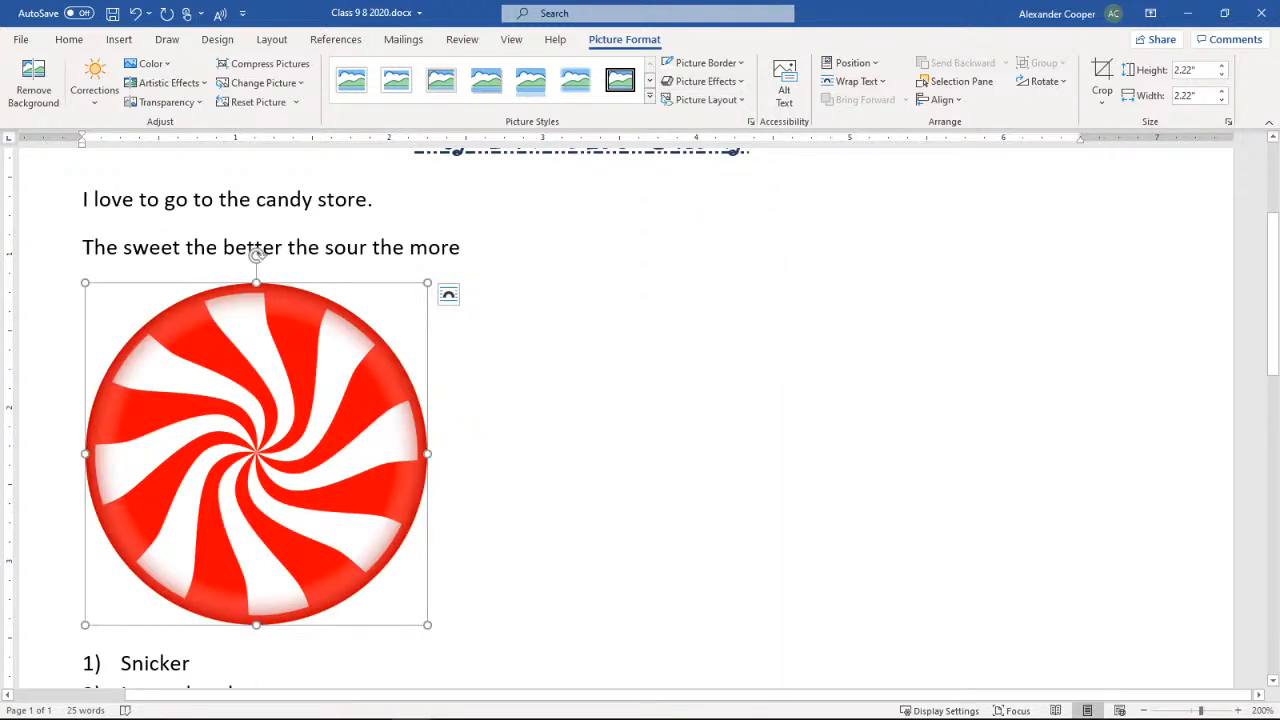
click(722, 101)
click(722, 101)
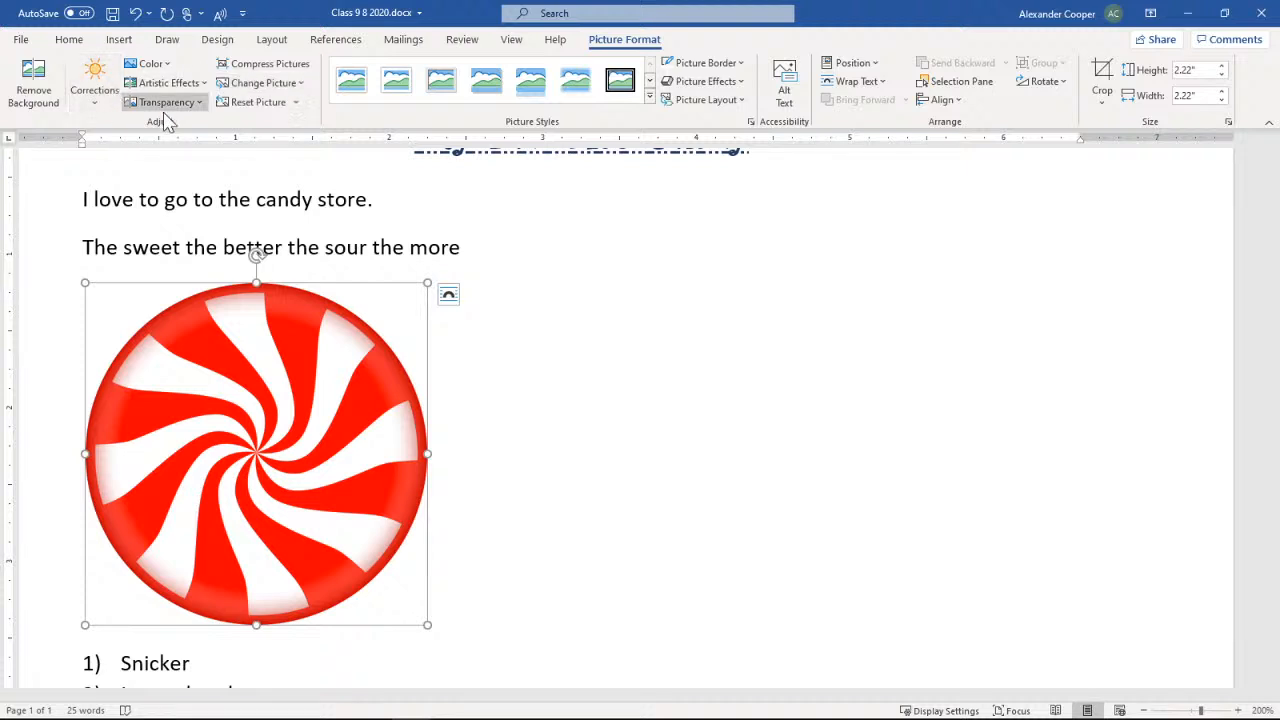
- Examine the sharpen/soften and brightness/contrast corrections available for the peppermint picture without applying any
click(98, 108)
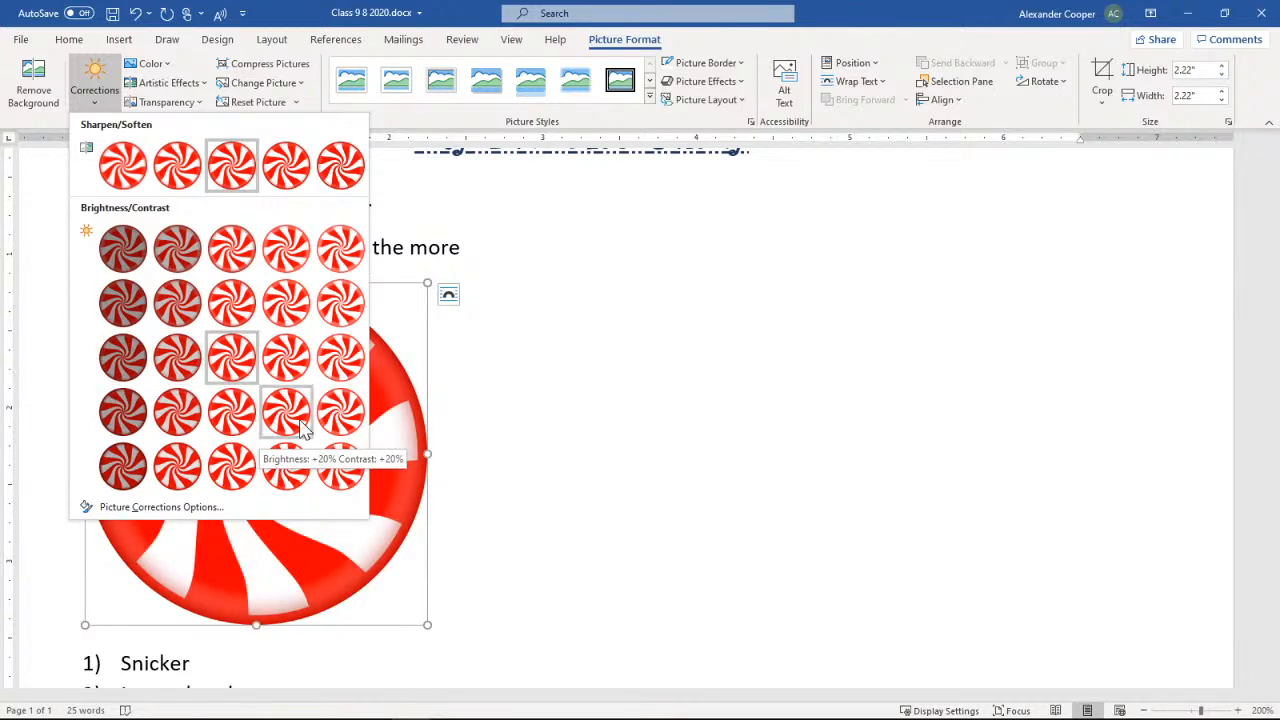
click(549, 297)
click(92, 104)
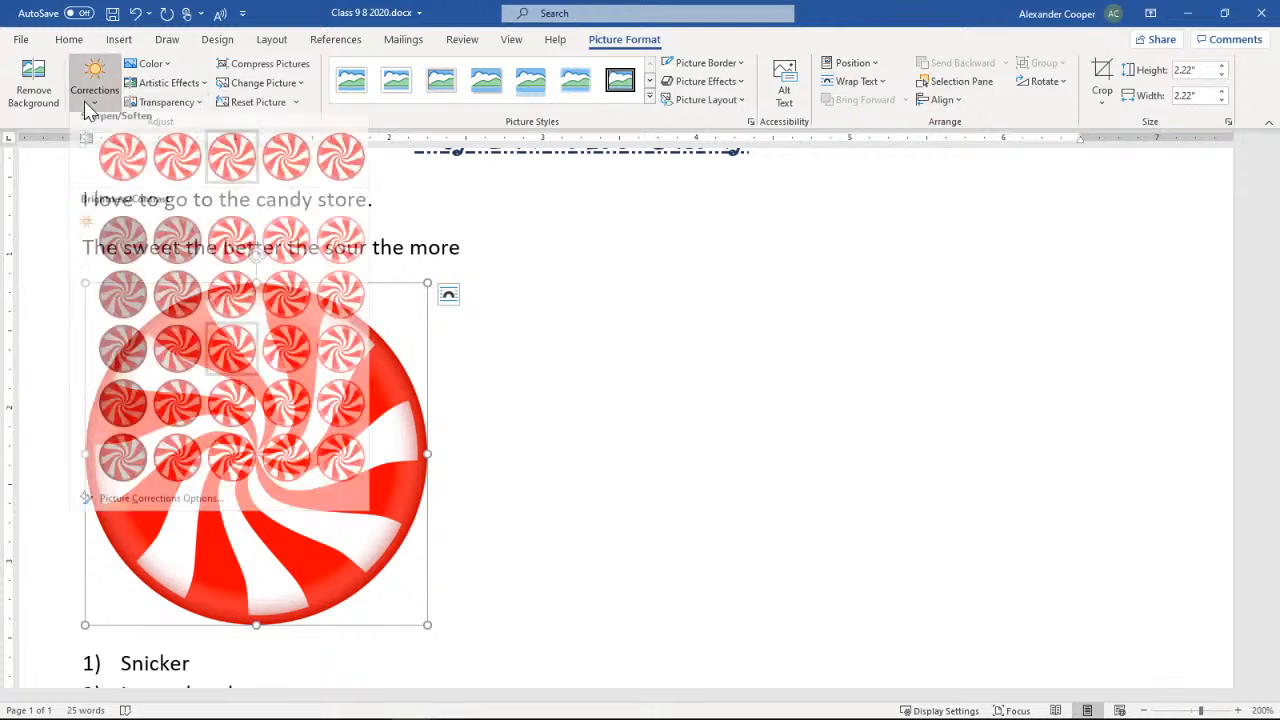
click(88, 110)
click(89, 110)
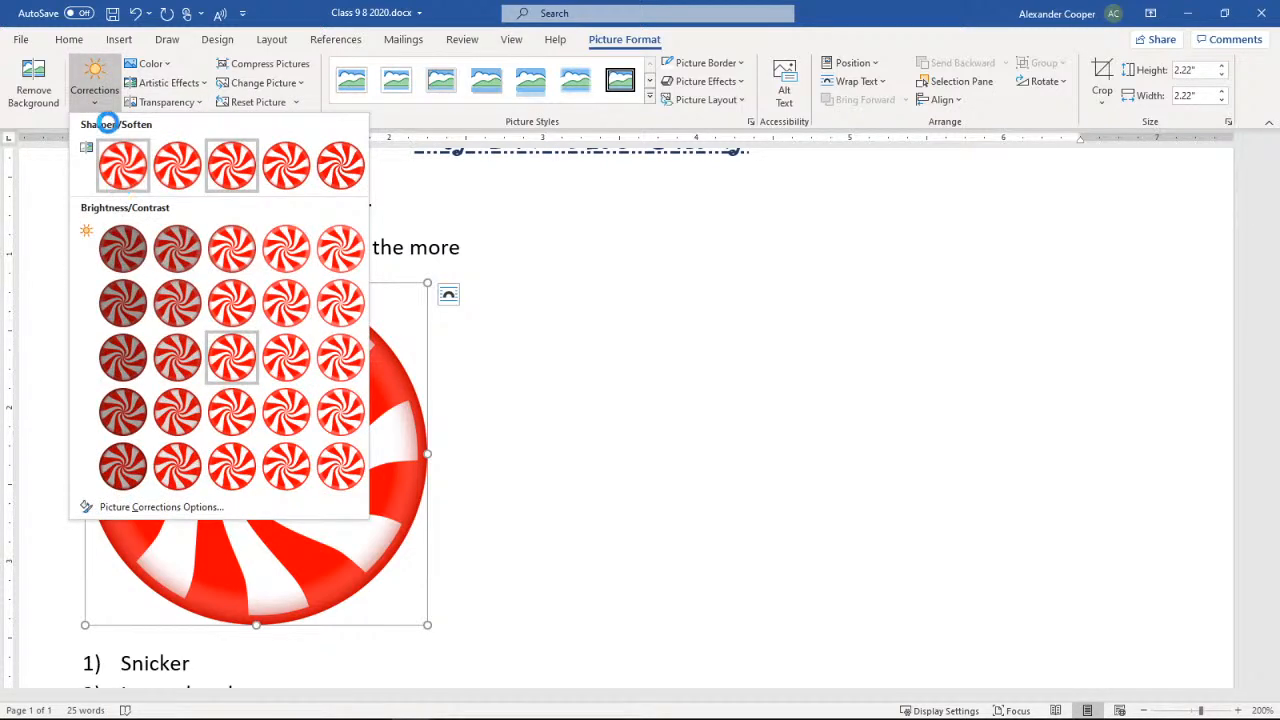
click(300, 11)
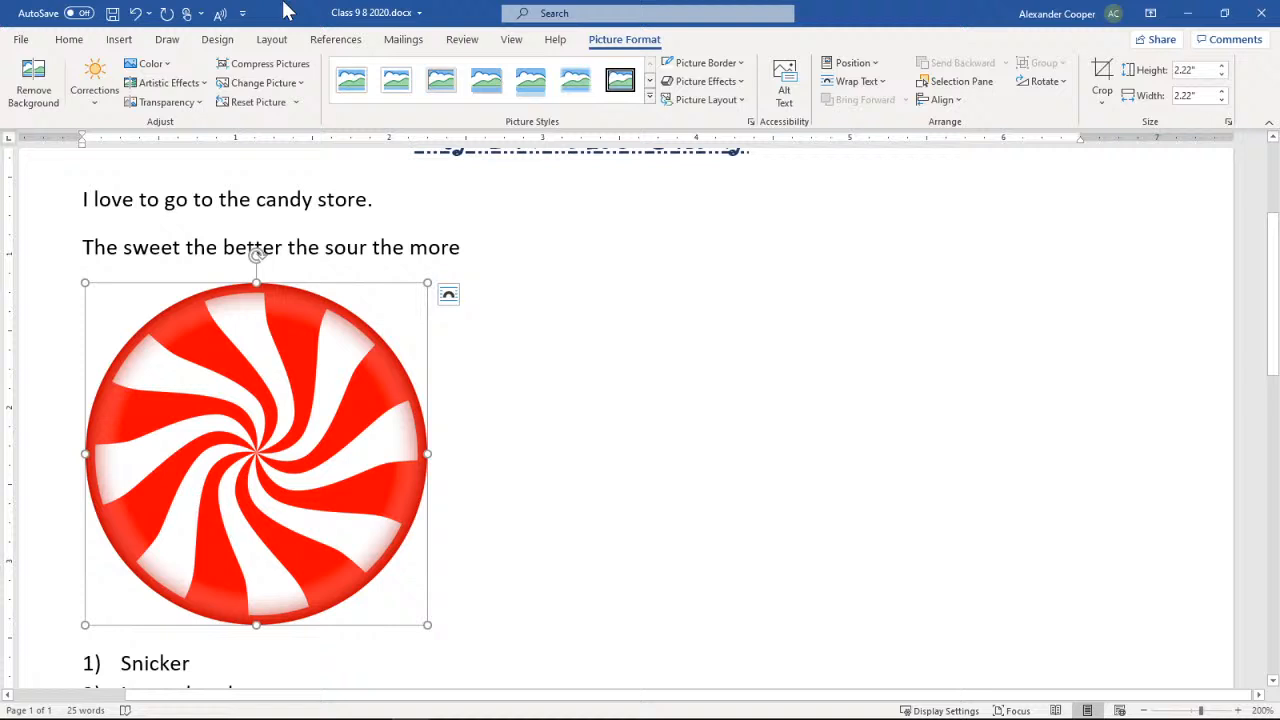
- Preview the recolor, color saturation and artistic effect presets on the peppermint picture without applying any
click(168, 64)
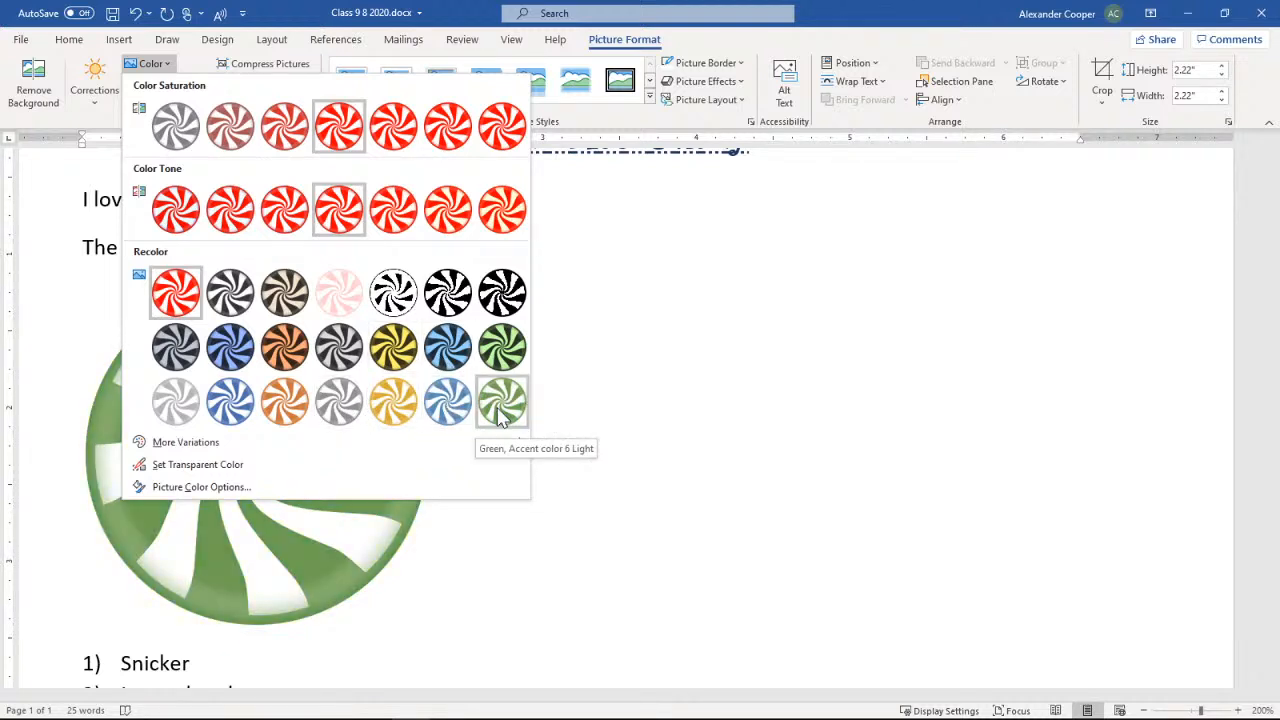
mouse_move(448, 450)
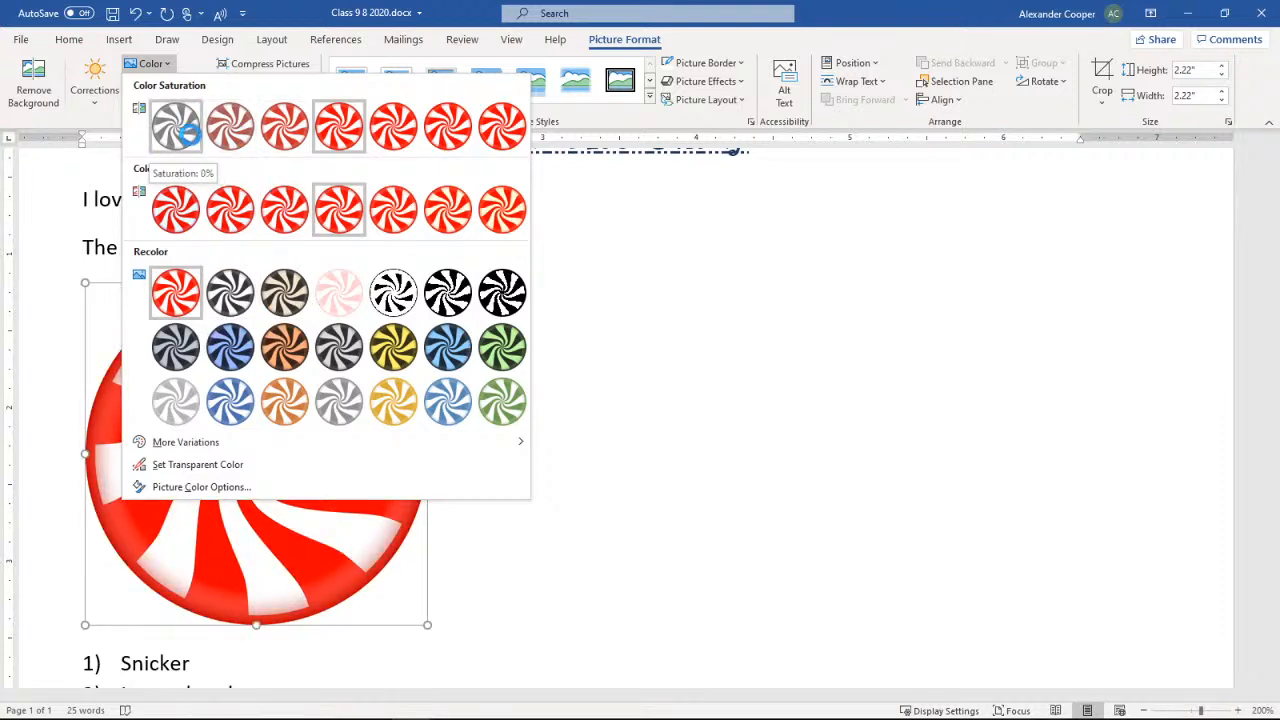
click(563, 275)
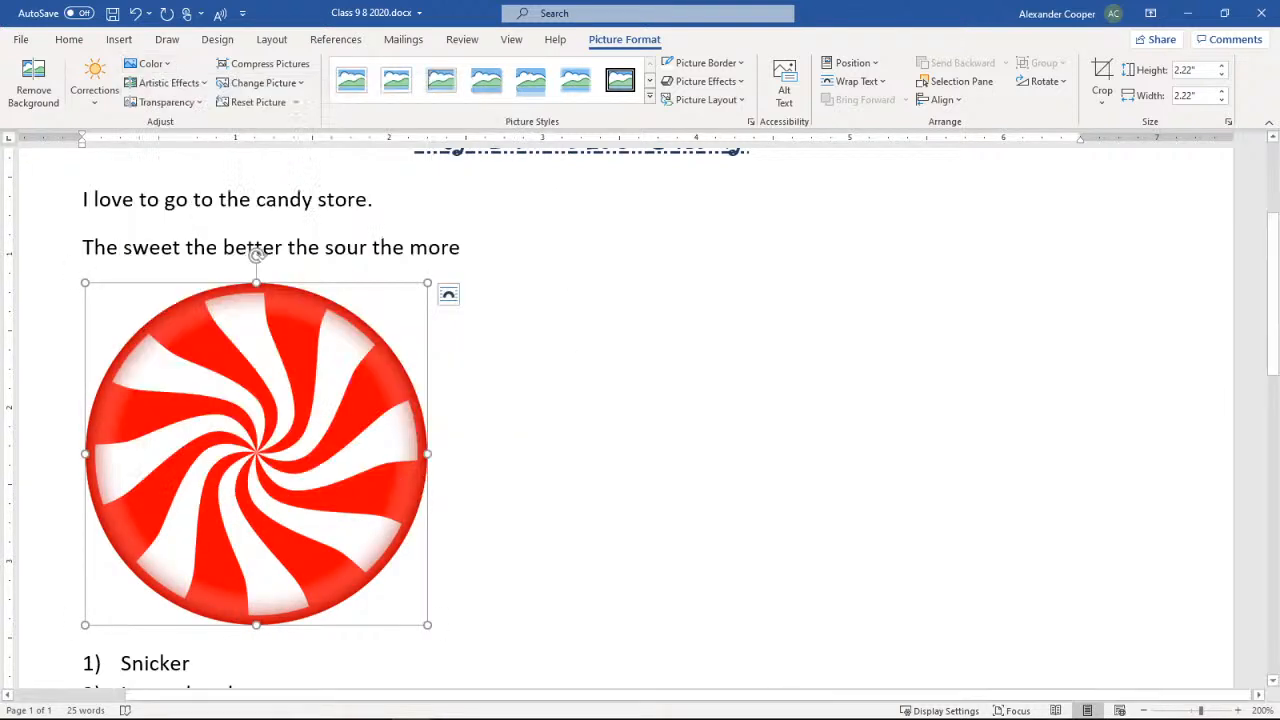
click(175, 87)
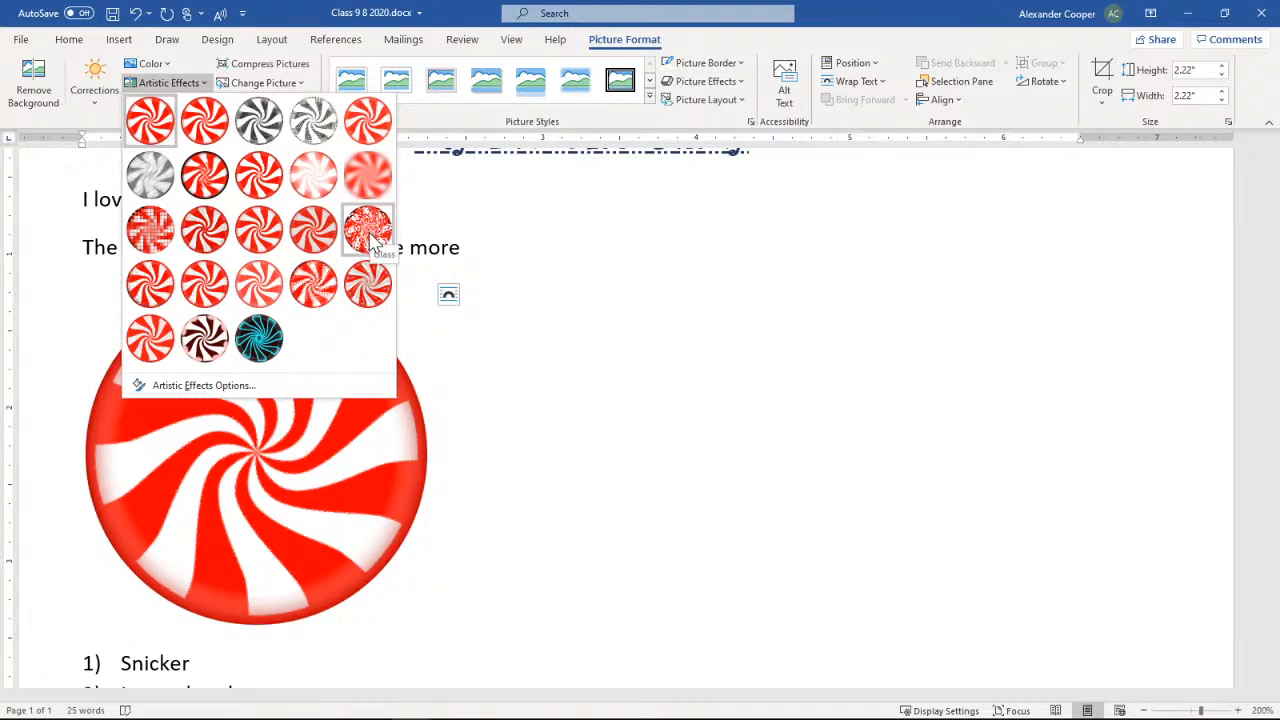
key(Escape)
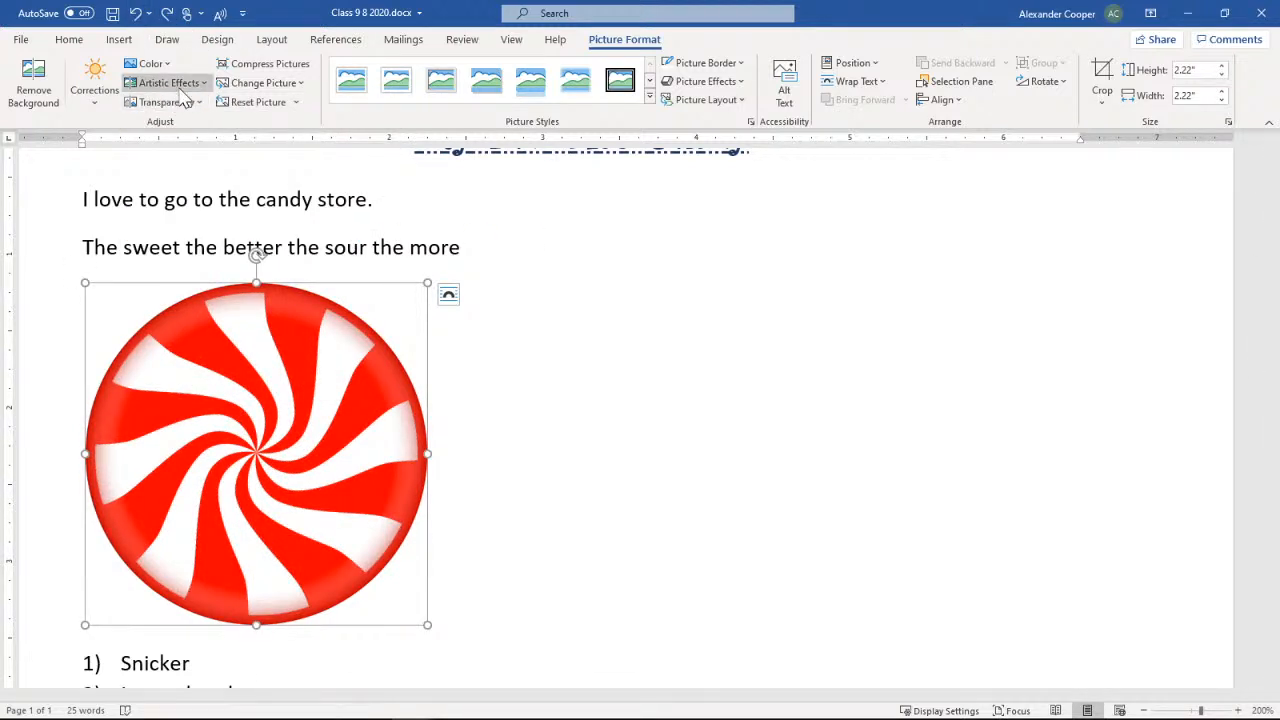
click(165, 82)
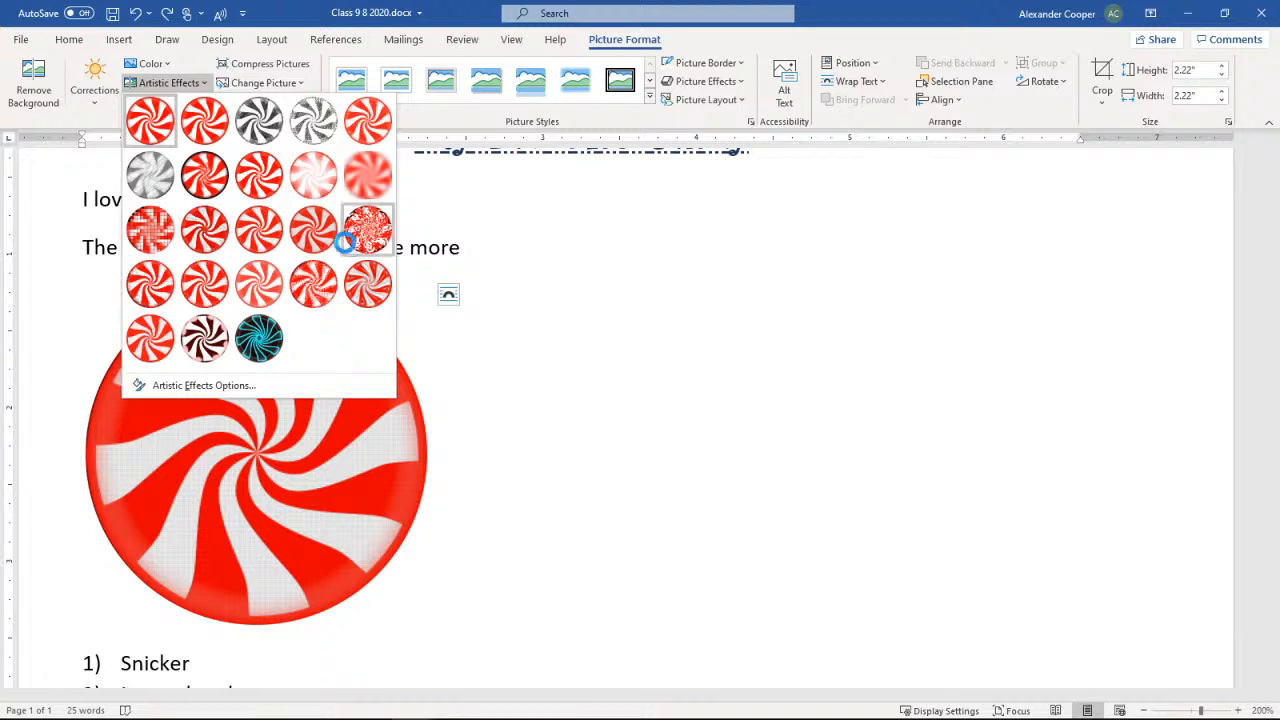
click(278, 6)
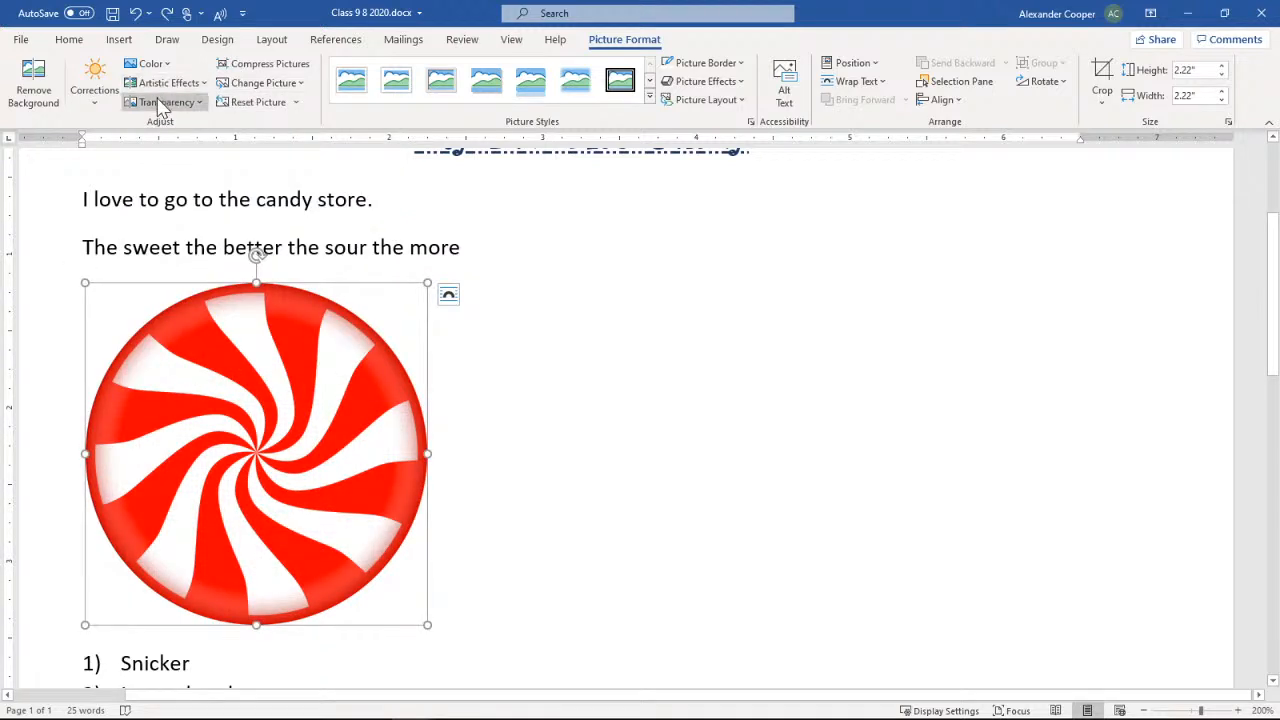
- Fade the peppermint picture by applying the sixth transparency preset
click(200, 104)
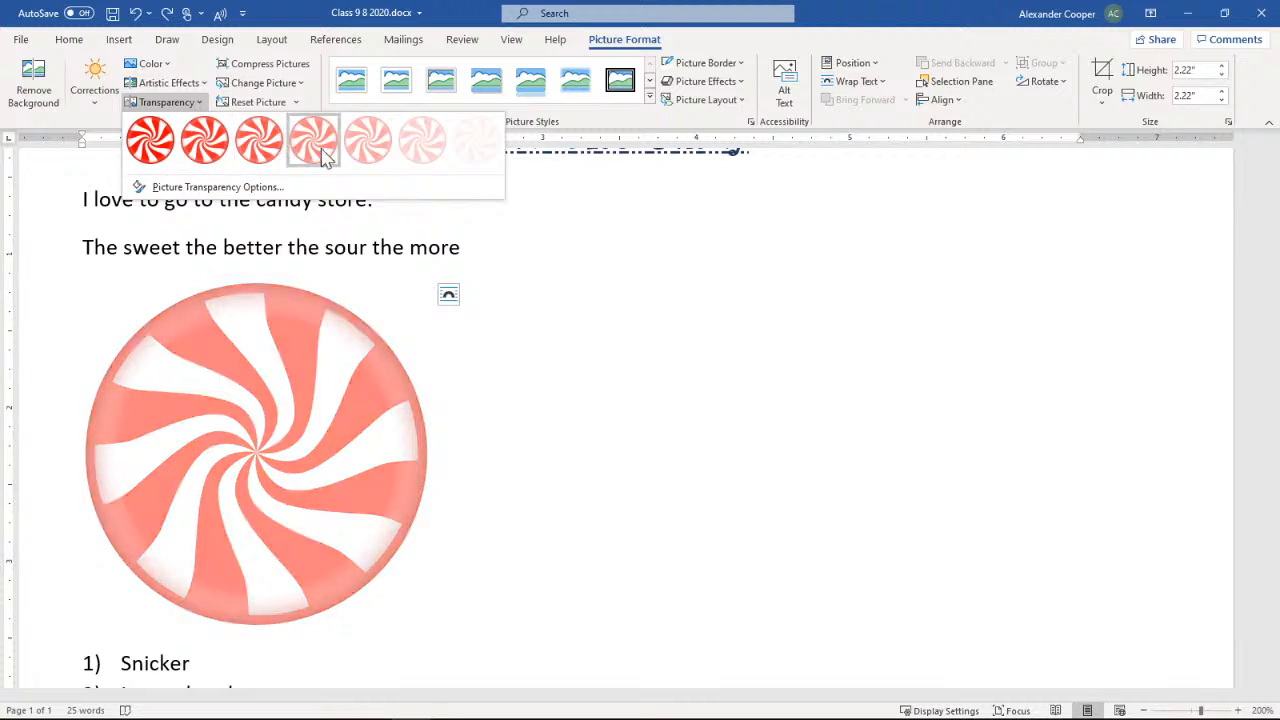
click(421, 145)
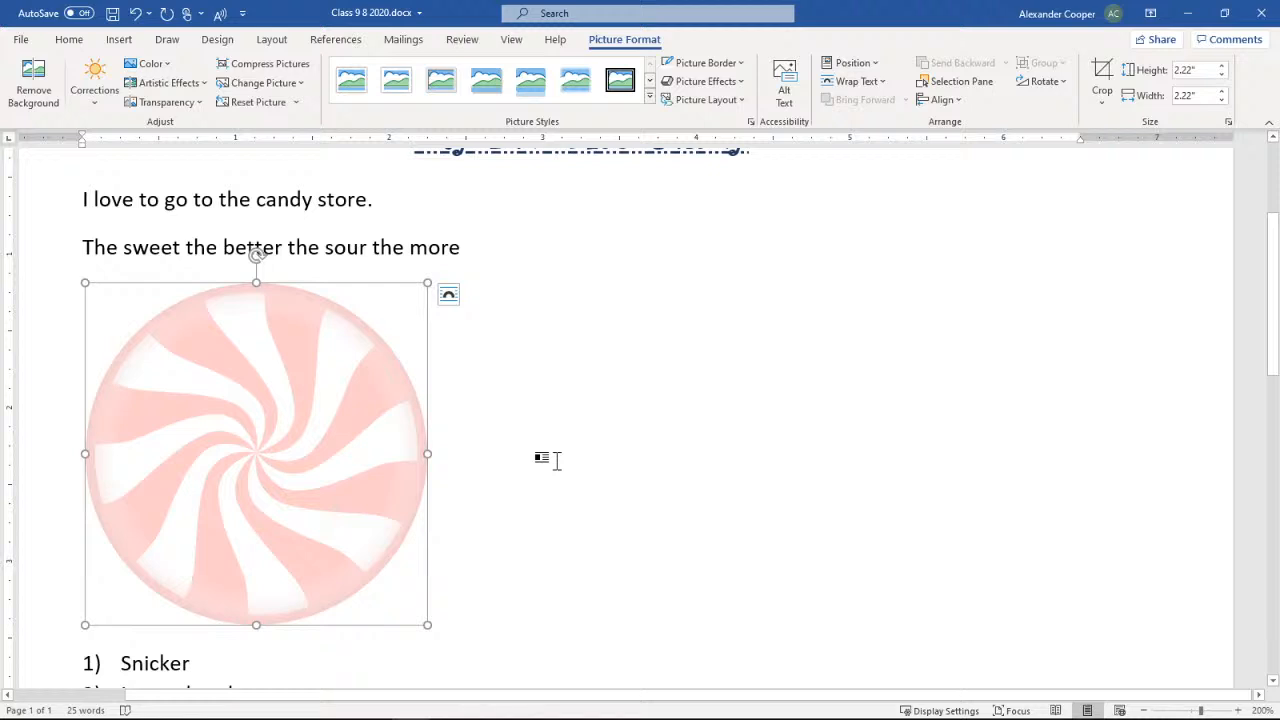
- Try the automatic background removal on the peppermint picture, keep its changes, and undo them
click(36, 96)
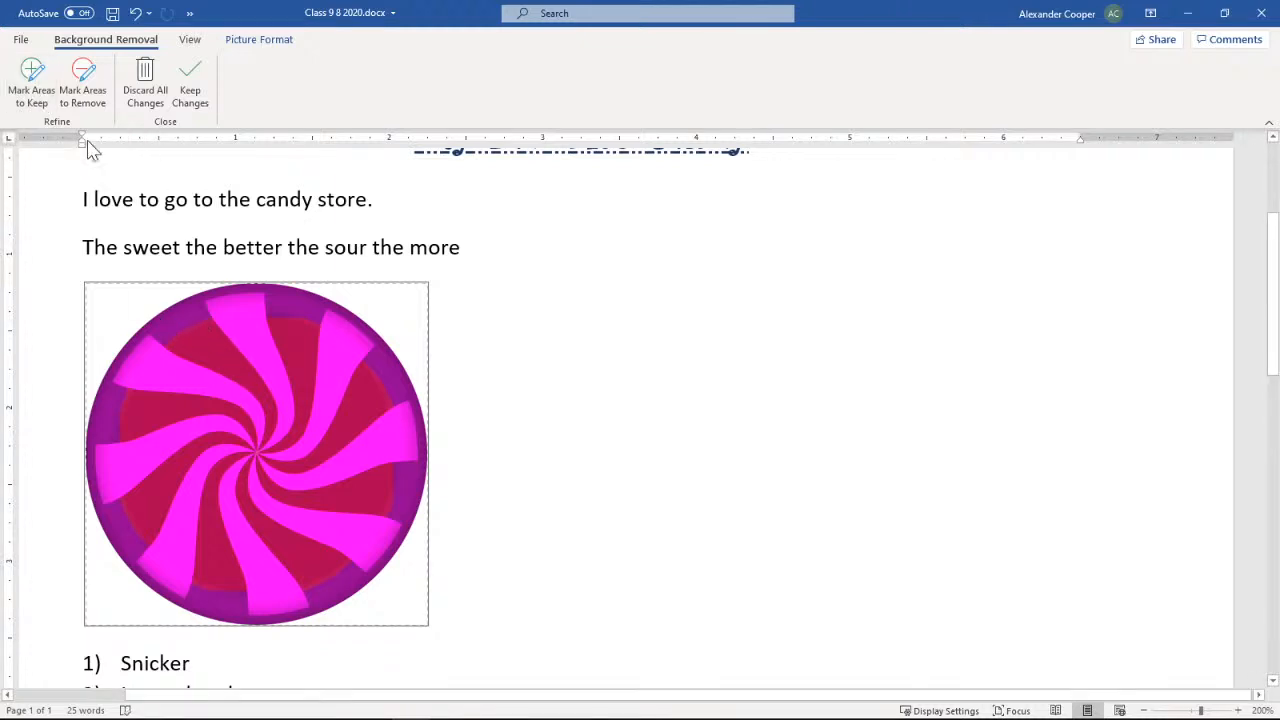
click(88, 108)
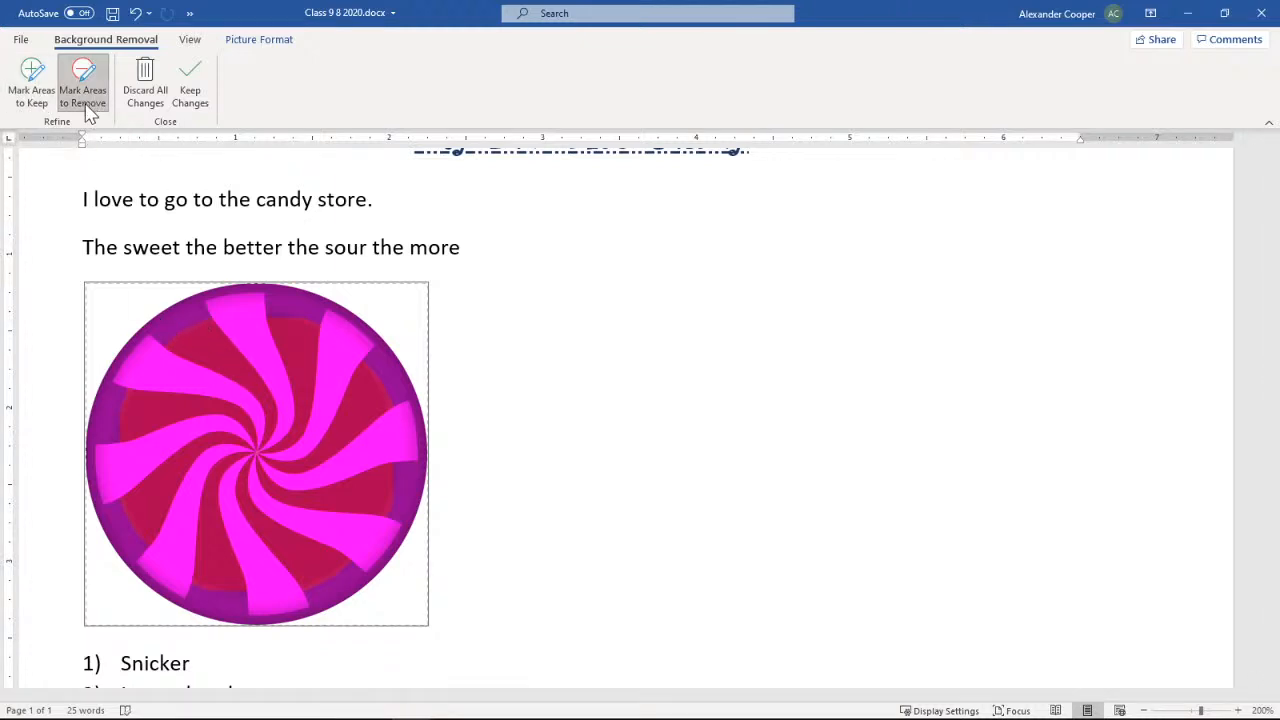
click(192, 98)
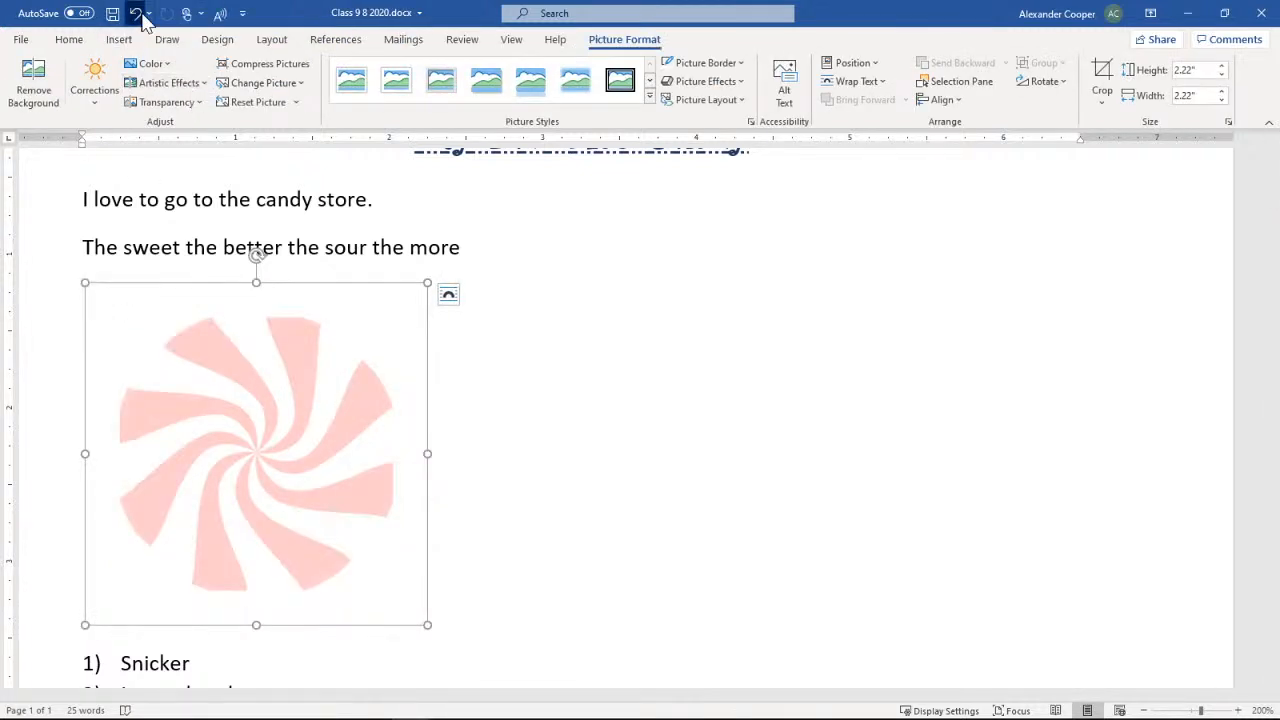
click(138, 14)
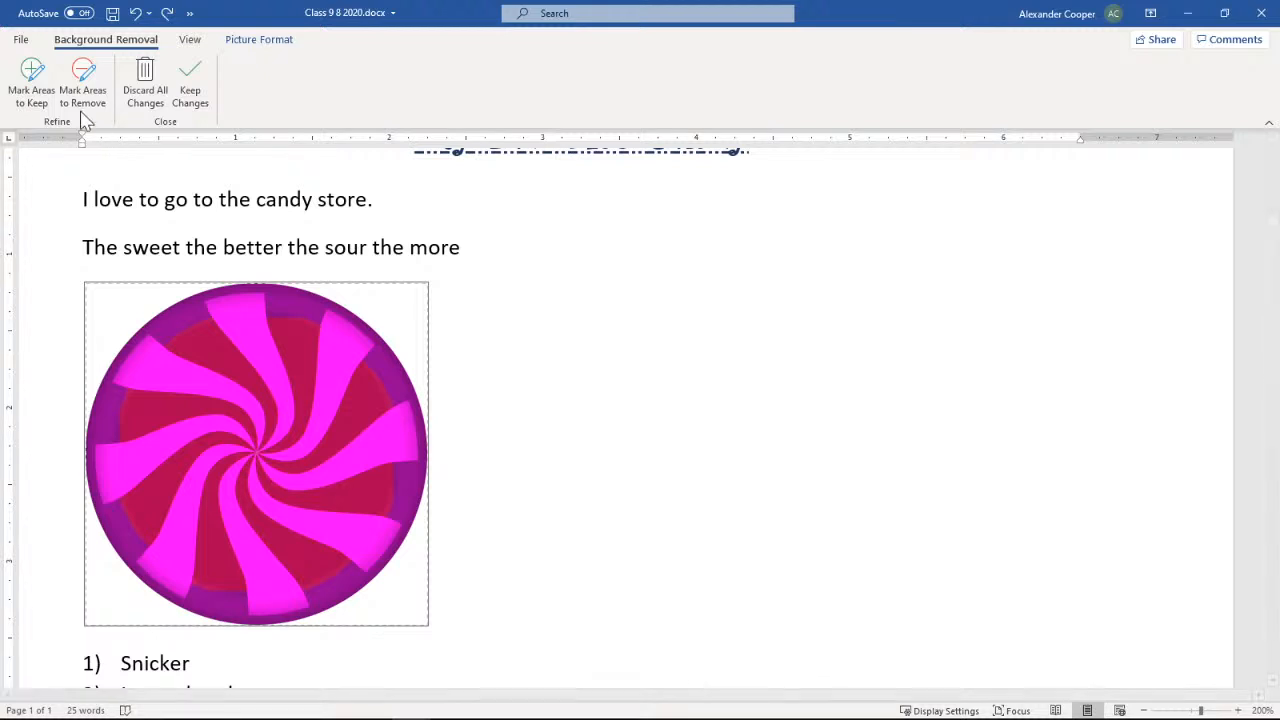
- Mark spots around the peppermint's outer rim as areas to keep in the background removal
click(45, 103)
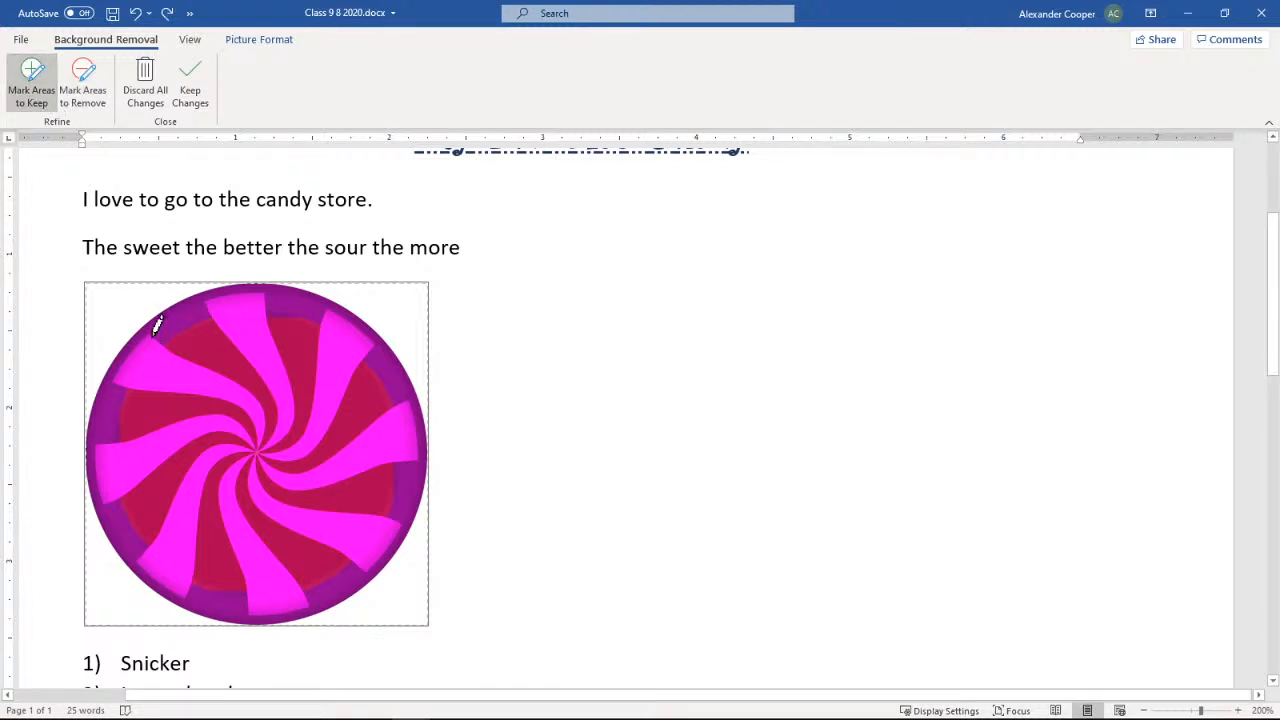
mouse_move(155, 330)
mouse_down()
mouse_move(202, 292)
mouse_move(330, 303)
mouse_move(378, 350)
mouse_move(410, 412)
mouse_move(392, 535)
mouse_move(297, 590)
mouse_move(220, 596)
mouse_move(160, 561)
mouse_move(106, 423)
mouse_move(160, 316)
mouse_move(168, 326)
mouse_up()
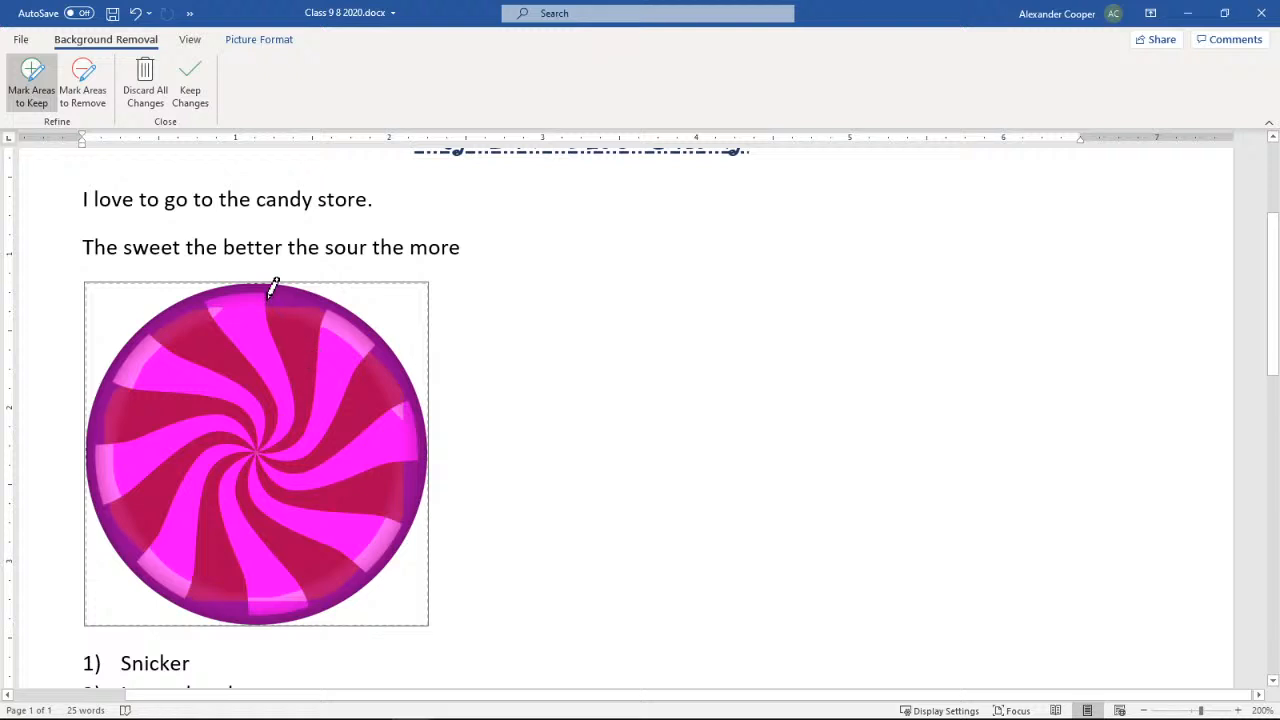
drag(266, 298, 312, 303)
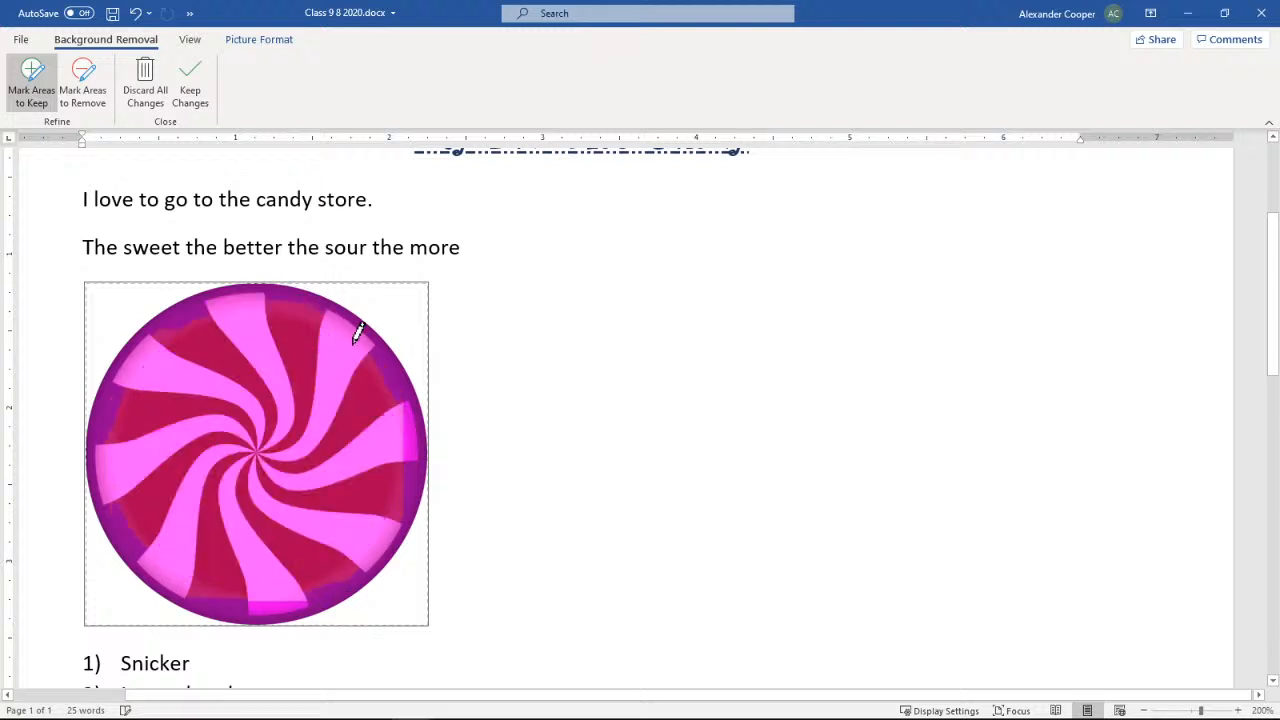
drag(382, 360, 420, 421)
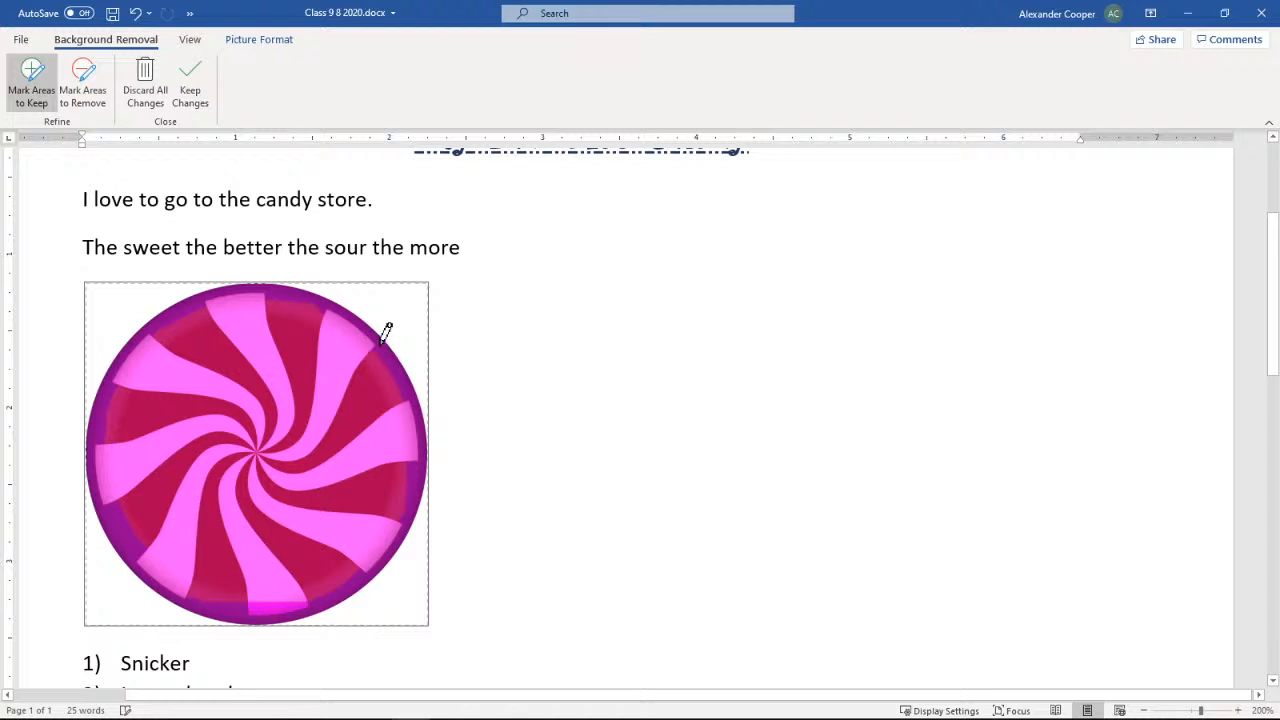
click(180, 306)
drag(114, 400, 106, 423)
click(116, 528)
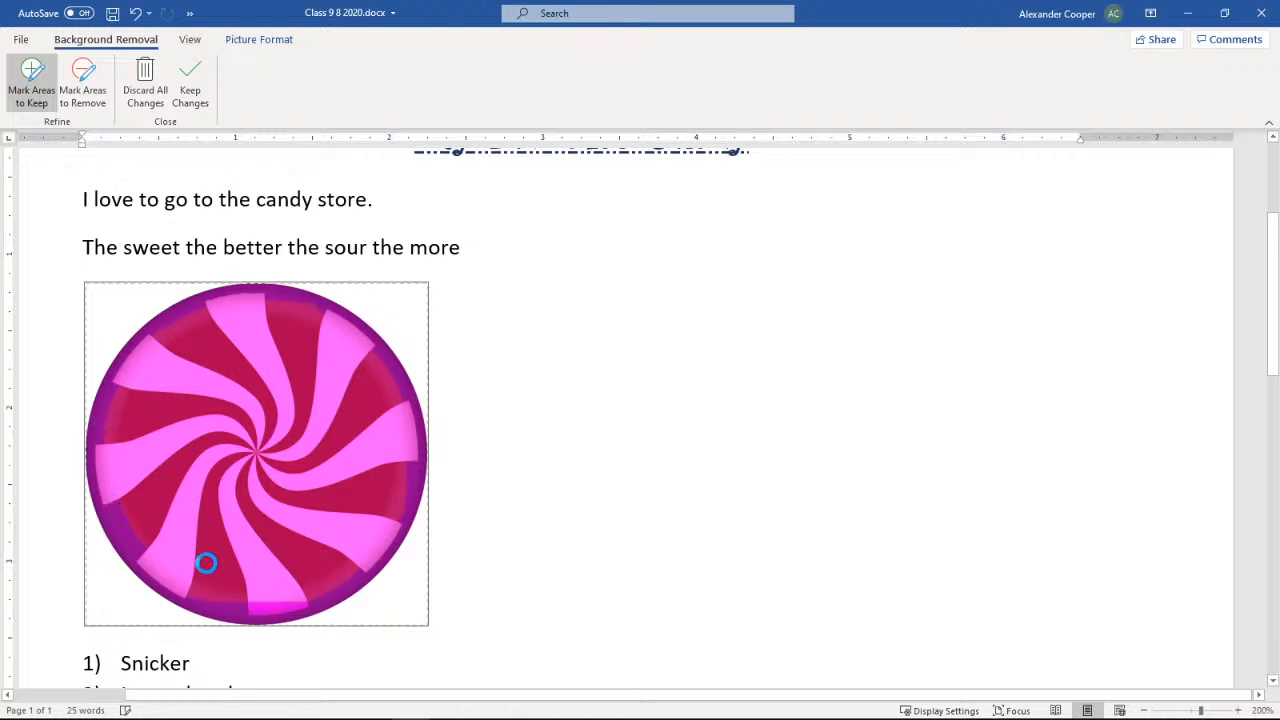
click(268, 605)
click(325, 602)
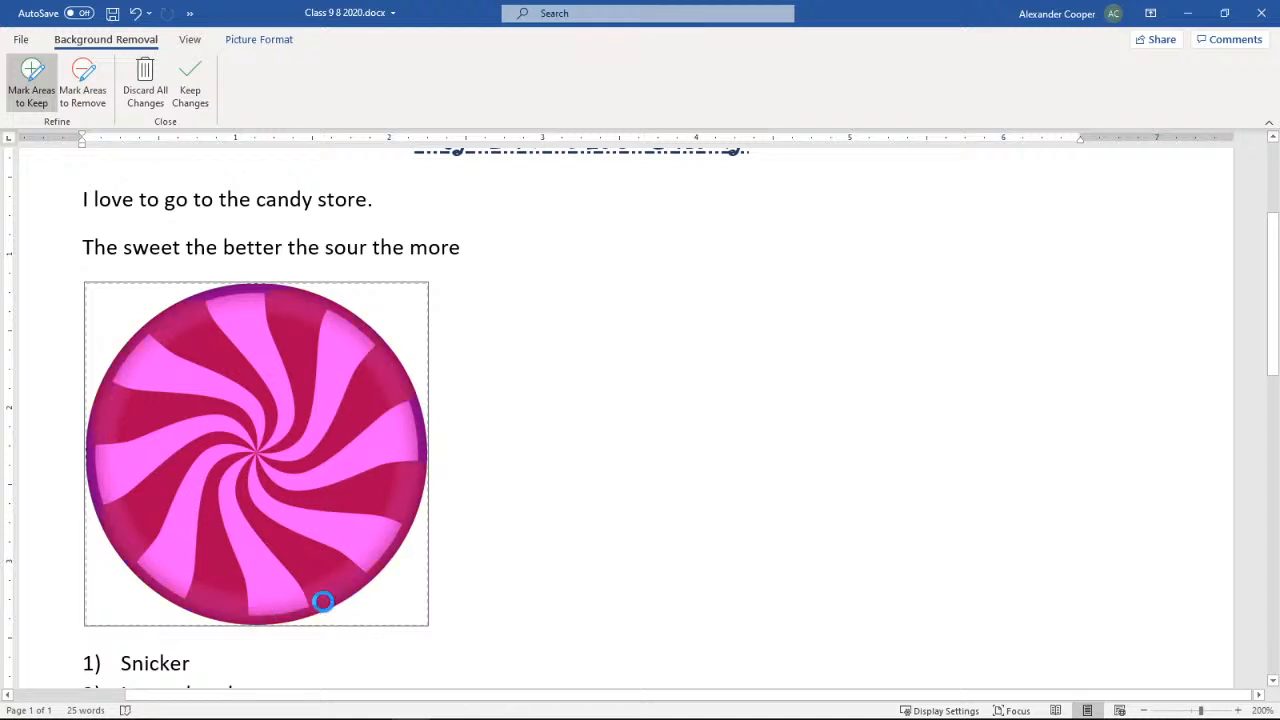
- Keep the refined background removal, undo it, discard all background removal changes and deselect the picture
click(190, 88)
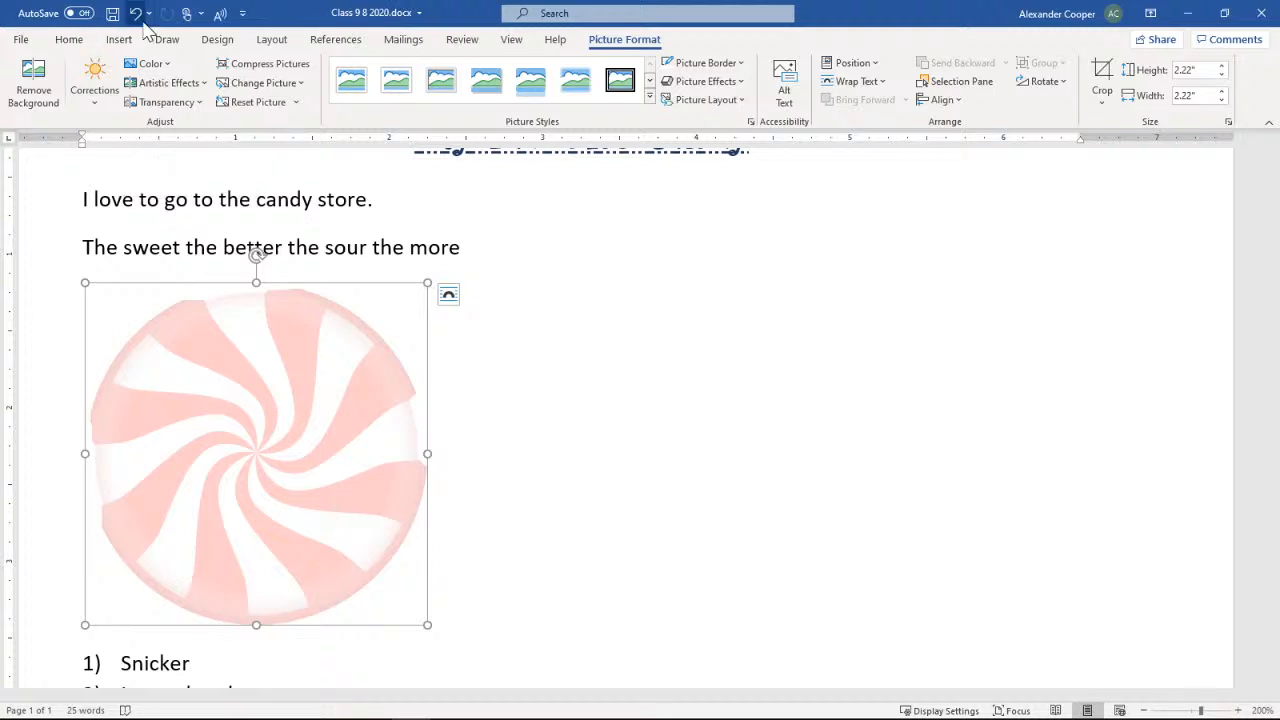
click(138, 15)
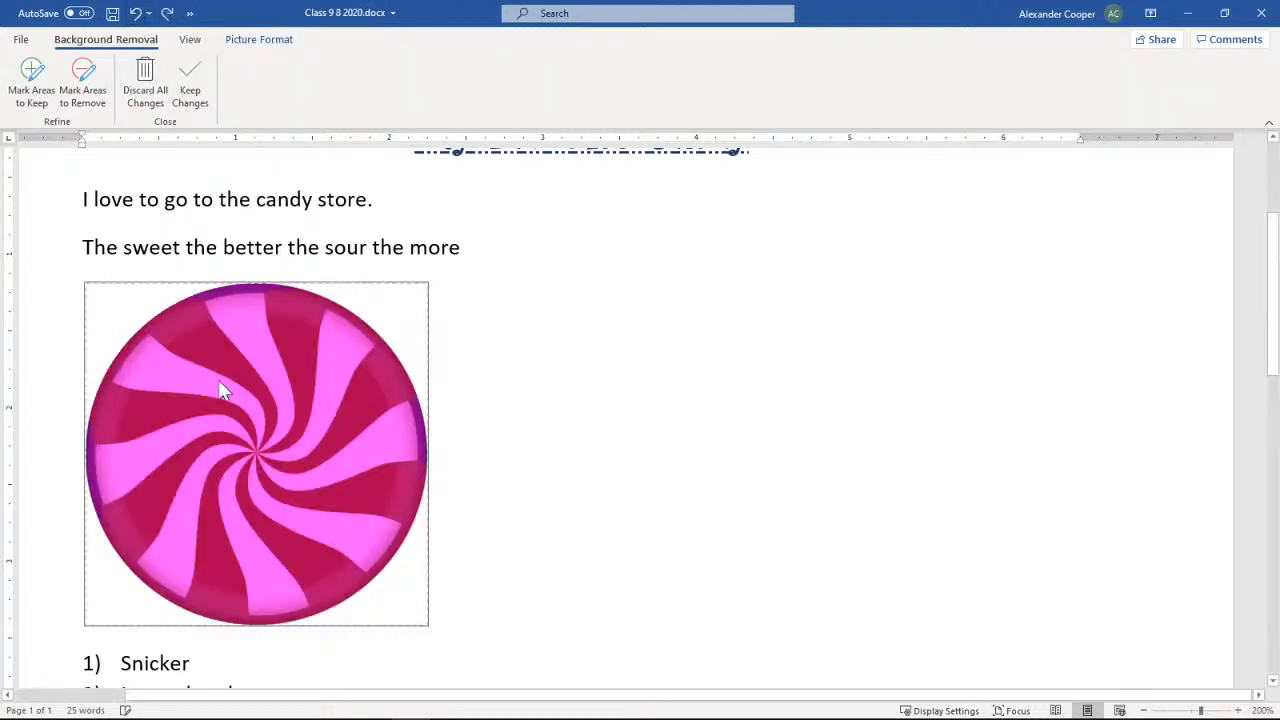
click(147, 95)
click(468, 409)
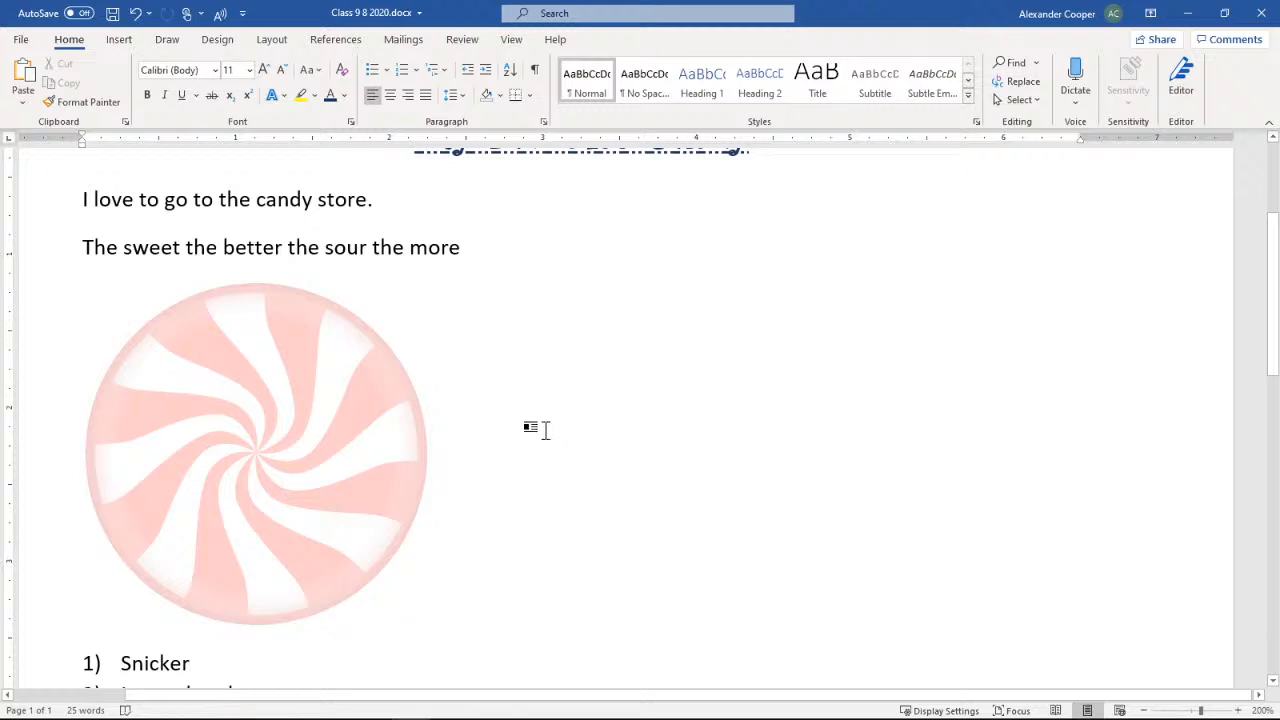
- Switch to the PowerPoint presentation and read the slide 12 notes on aligning pictures in text and cropping
click(1187, 13)
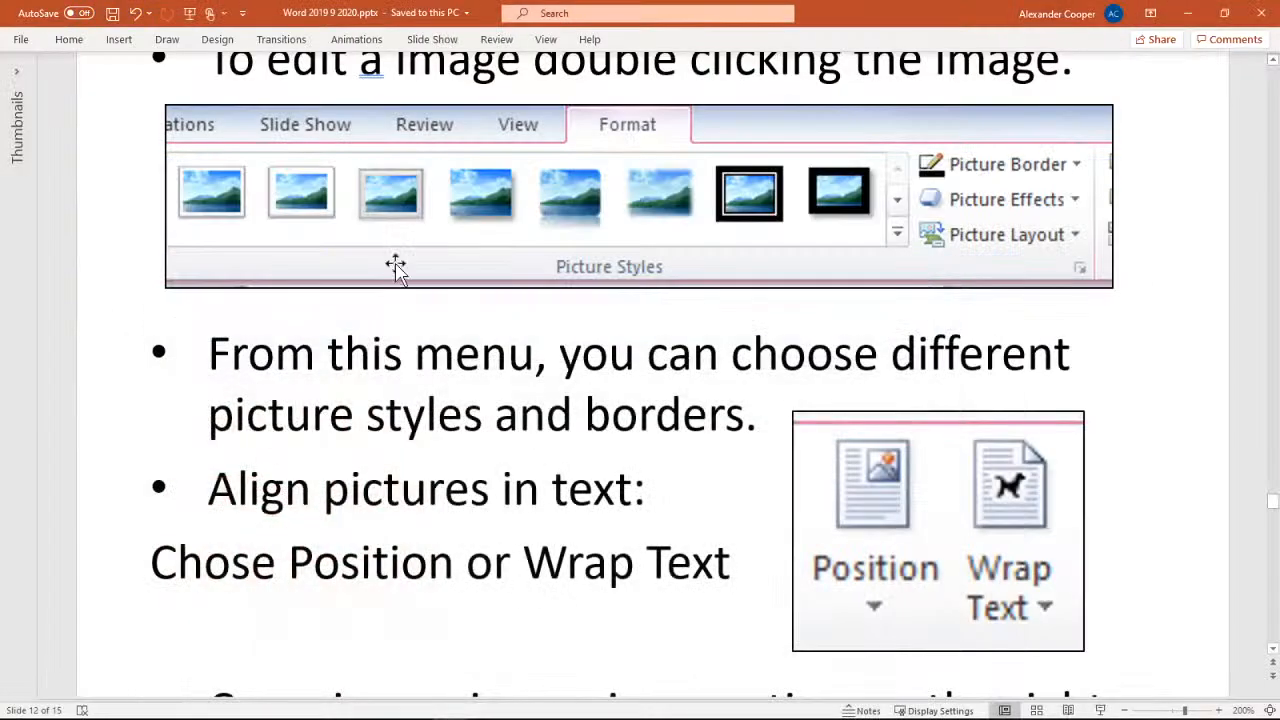
scroll(640, 375, down, 5)
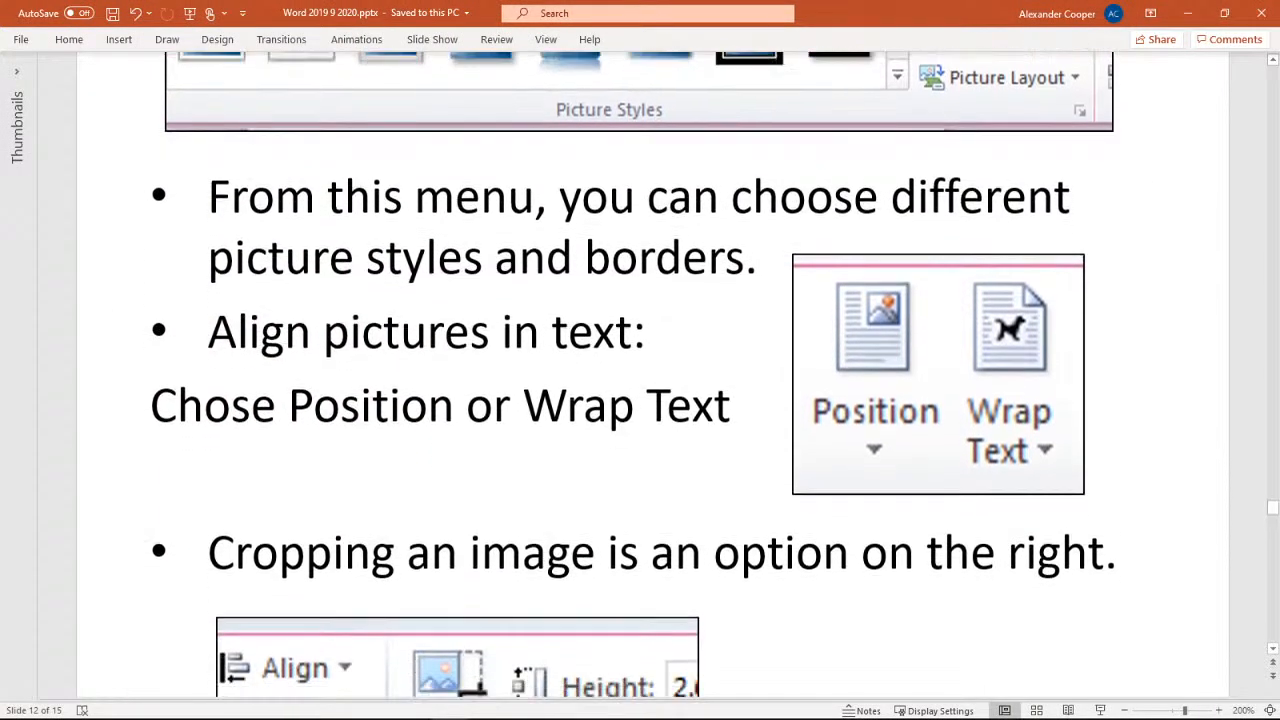
scroll(640, 375, down, 2)
scroll(640, 375, up, 2)
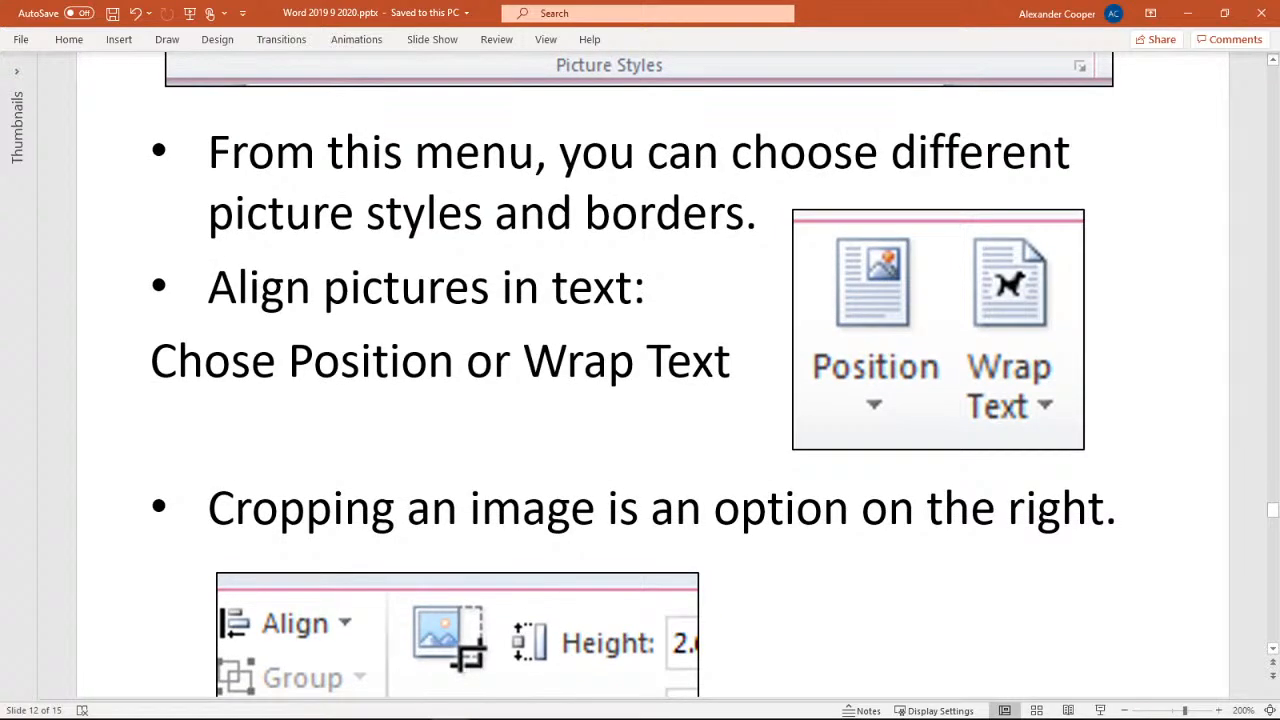
- Switch to the Word document and try the inline peppermint picture after the second sentence and inside the title
key(alt+Tab)
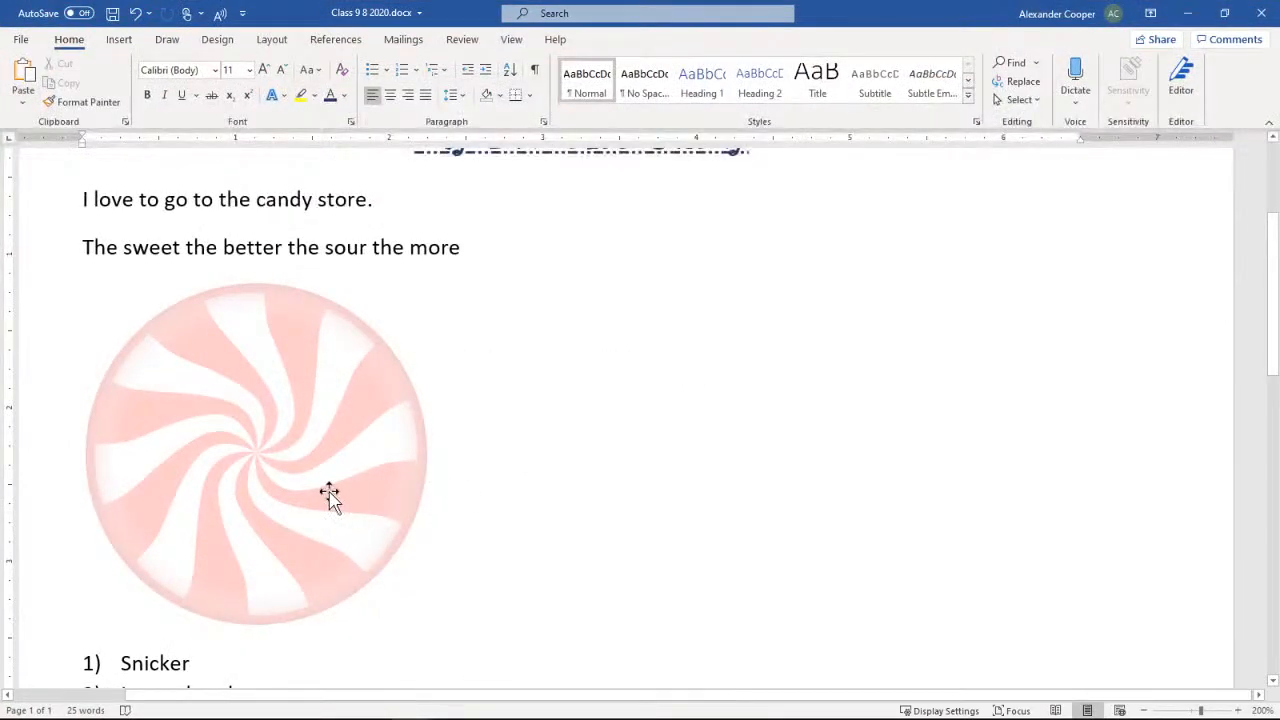
click(329, 494)
drag(222, 450, 258, 375)
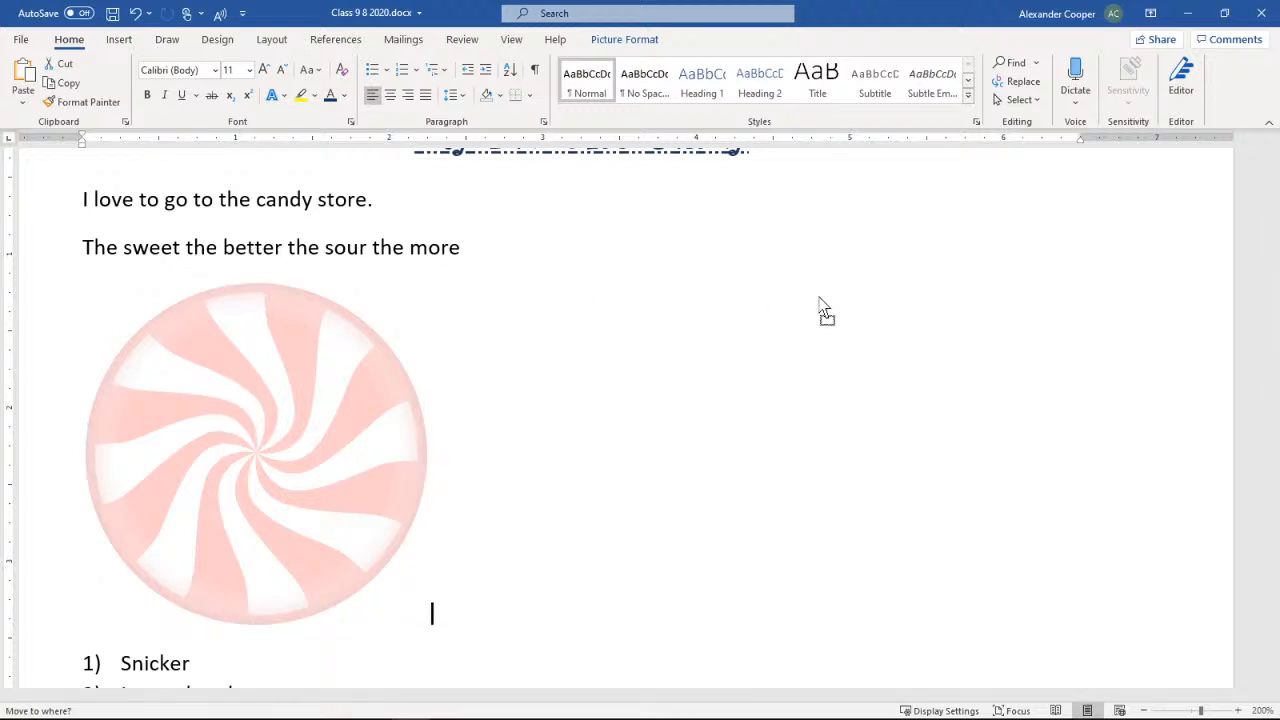
drag(901, 353, 954, 277)
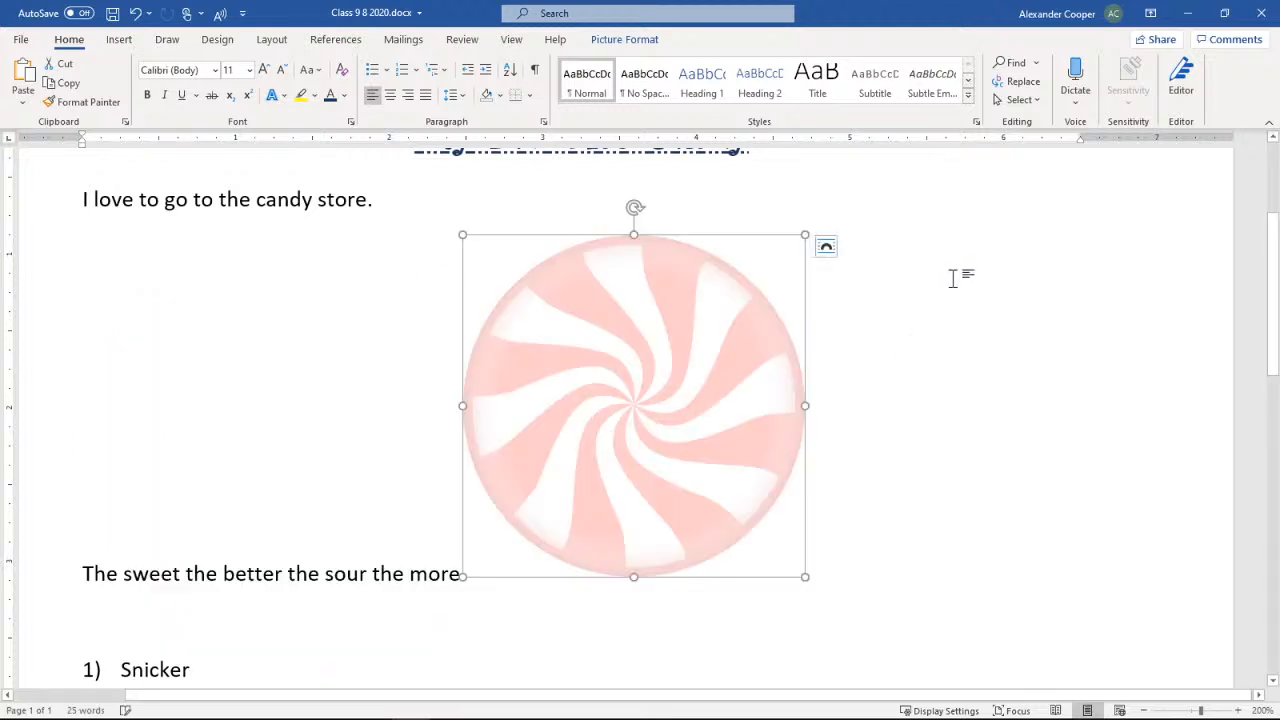
drag(694, 393, 101, 203)
drag(309, 349, 597, 390)
scroll(454, 488, up, 2)
drag(454, 488, 543, 301)
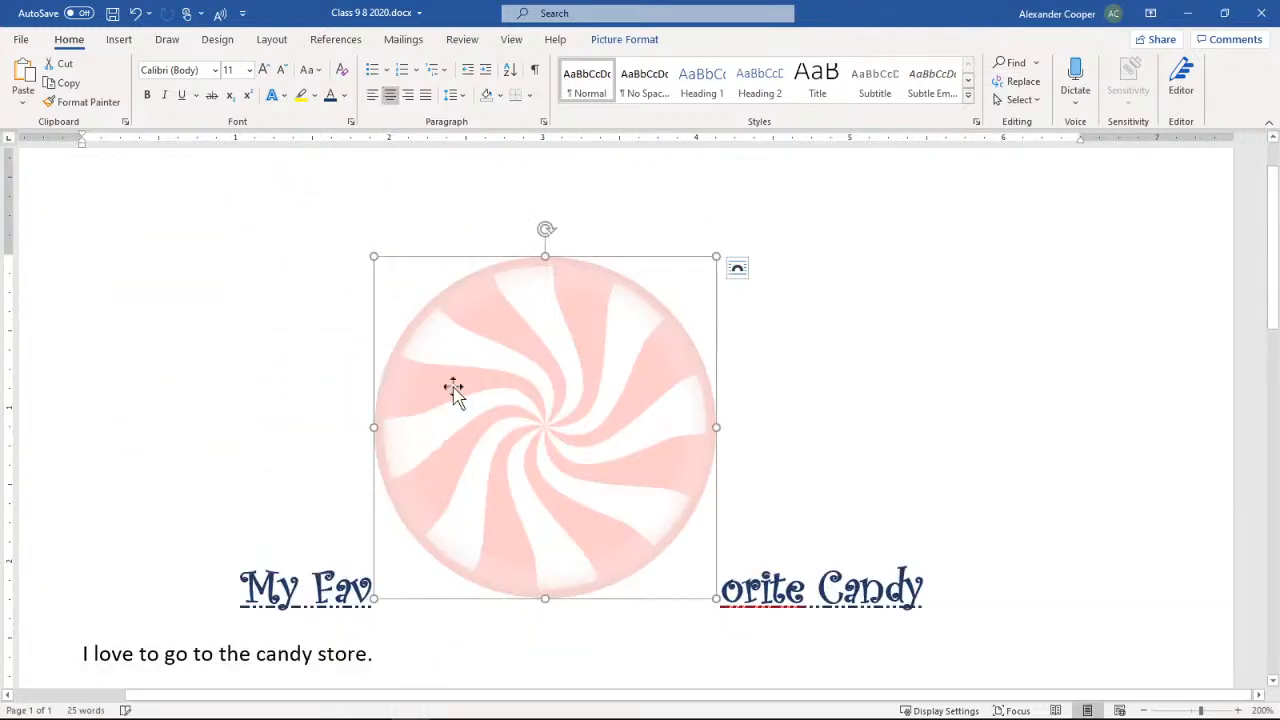
- Try the inline picture after the Gumball list item and move it to the end of the "candy store" sentence
scroll(526, 251, down, 3)
drag(526, 251, 380, 569)
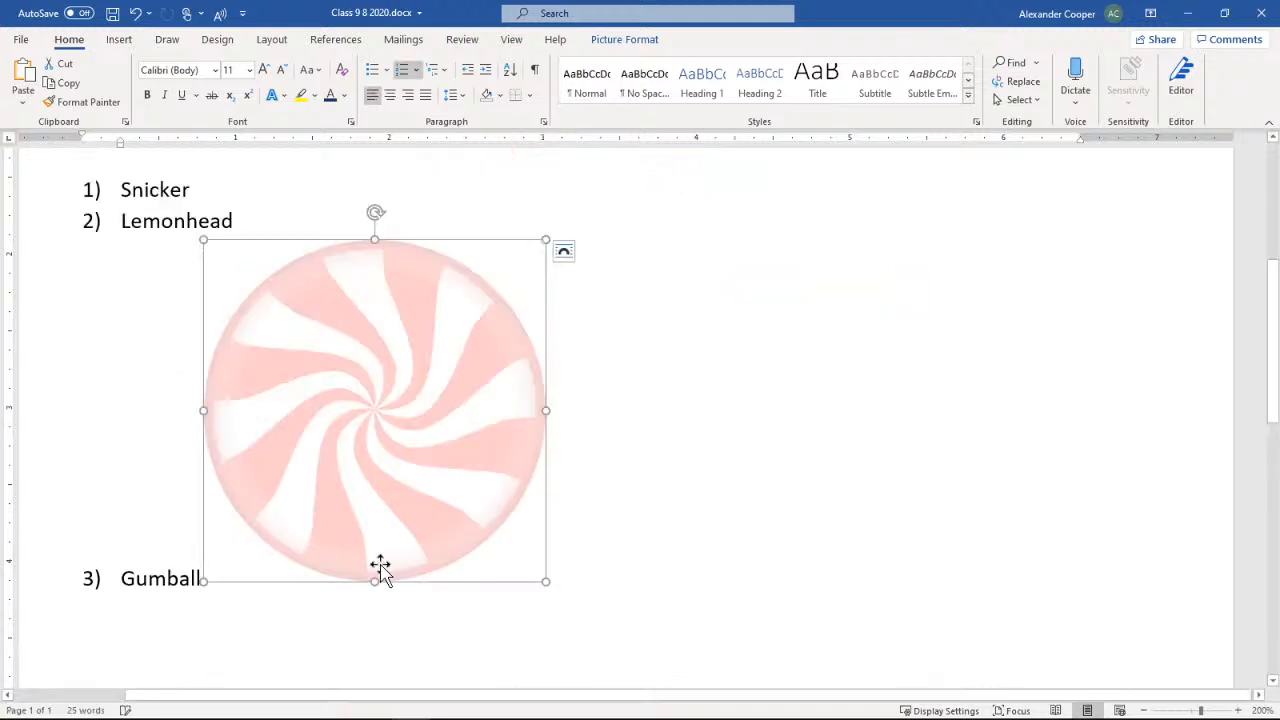
scroll(640, 400, up, 4)
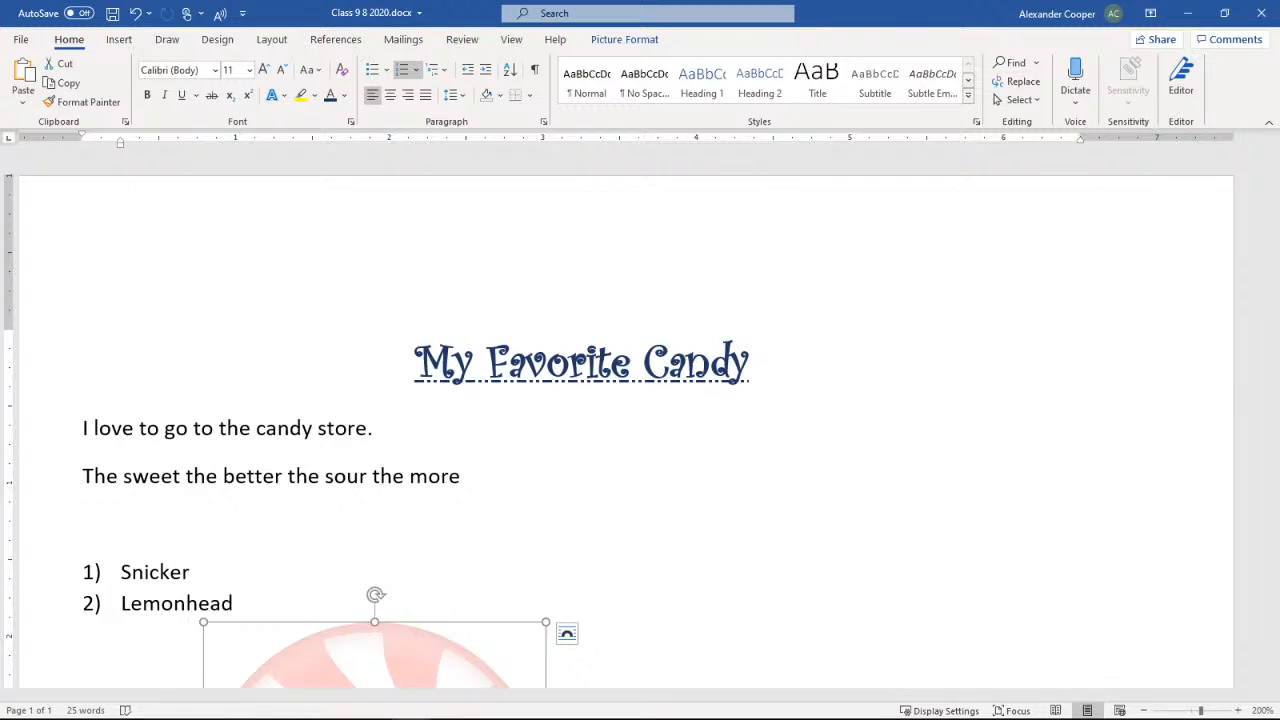
scroll(457, 491, down, 3)
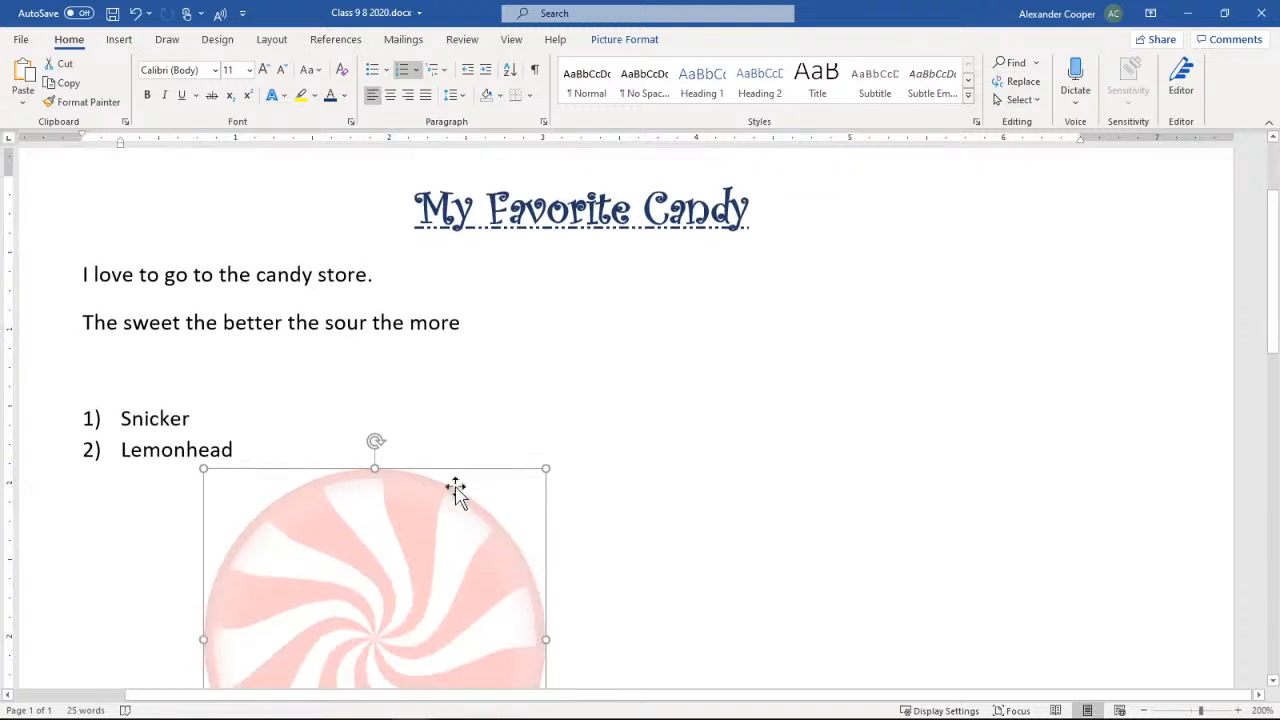
drag(437, 546, 455, 278)
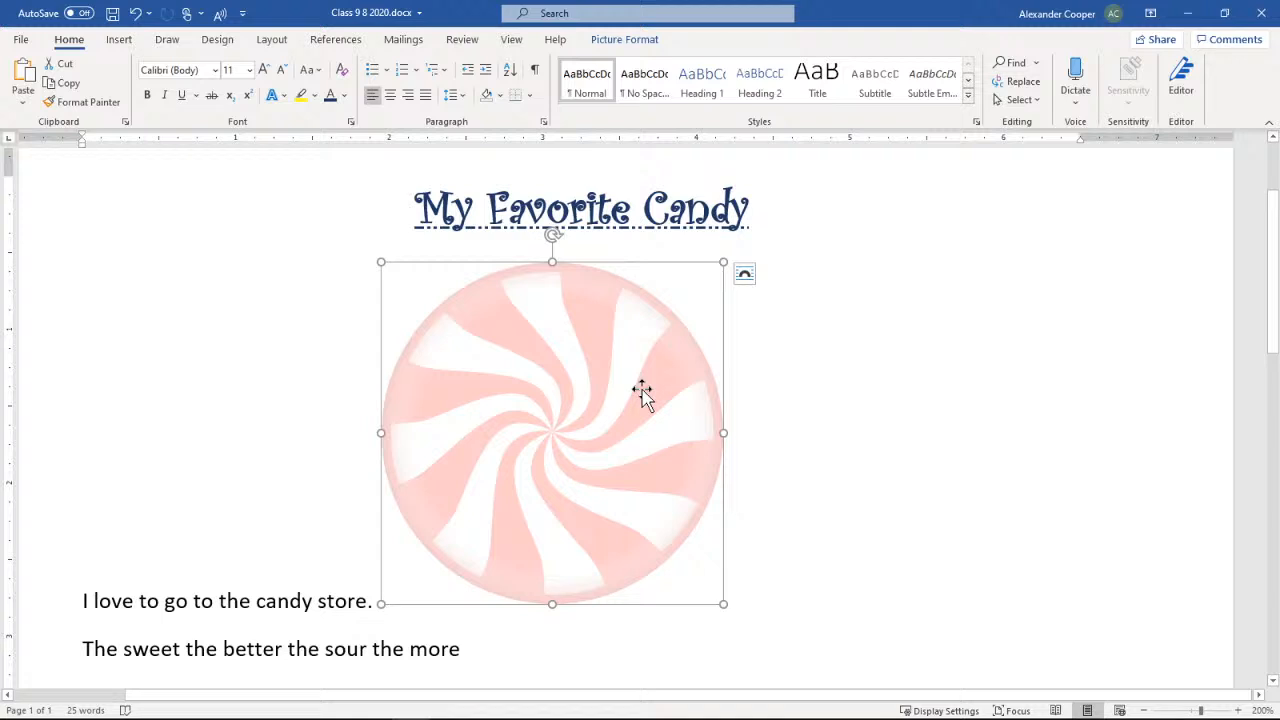
- Preview the top-left text-wrapping position for the picture without applying it
click(624, 40)
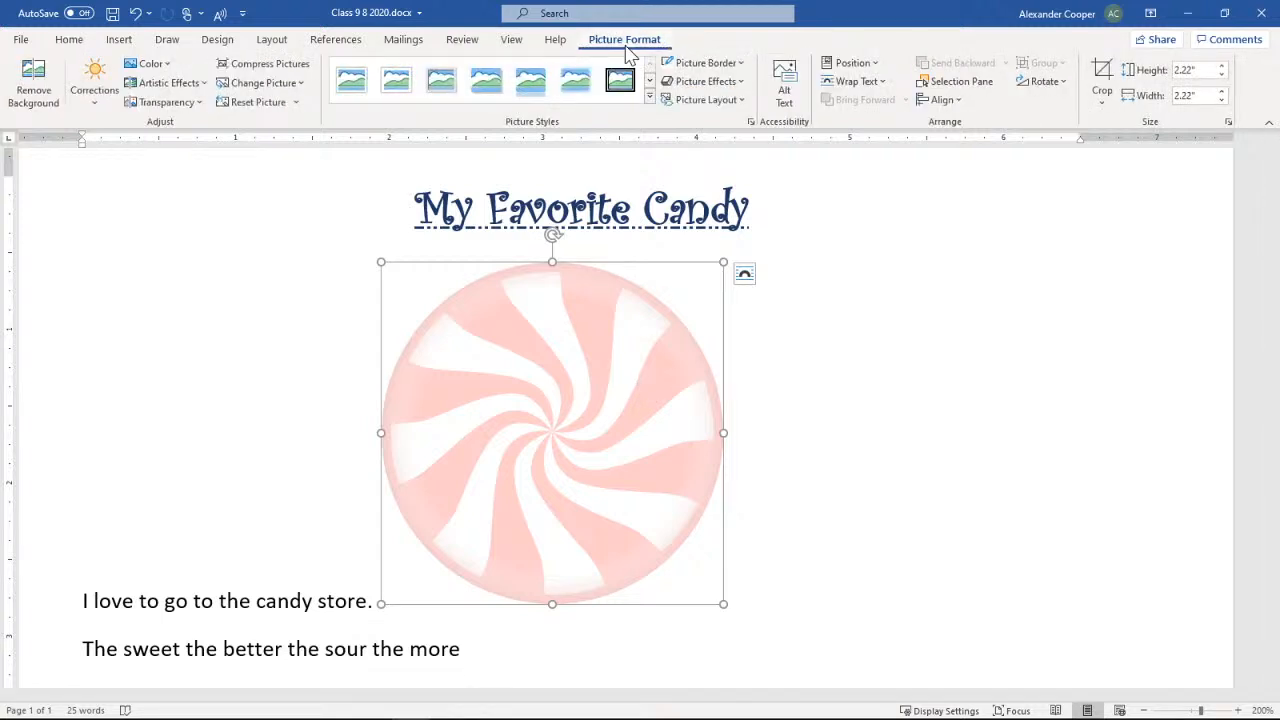
click(852, 63)
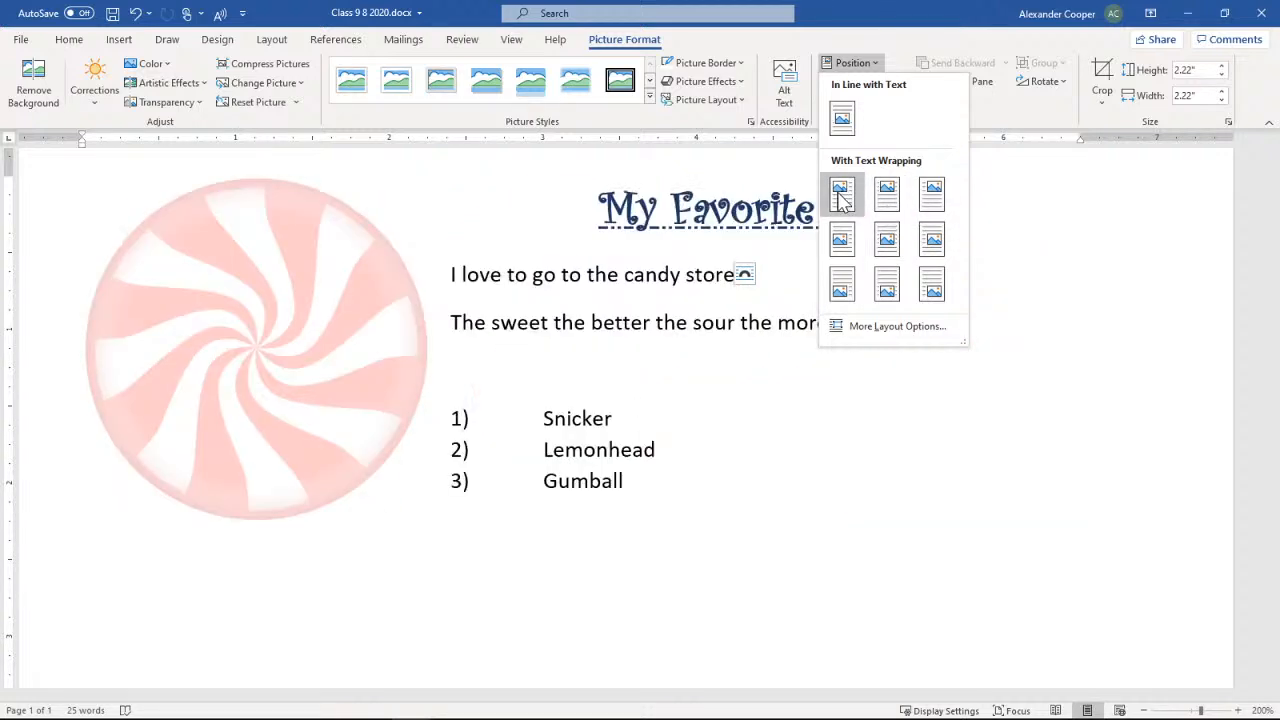
click(857, 10)
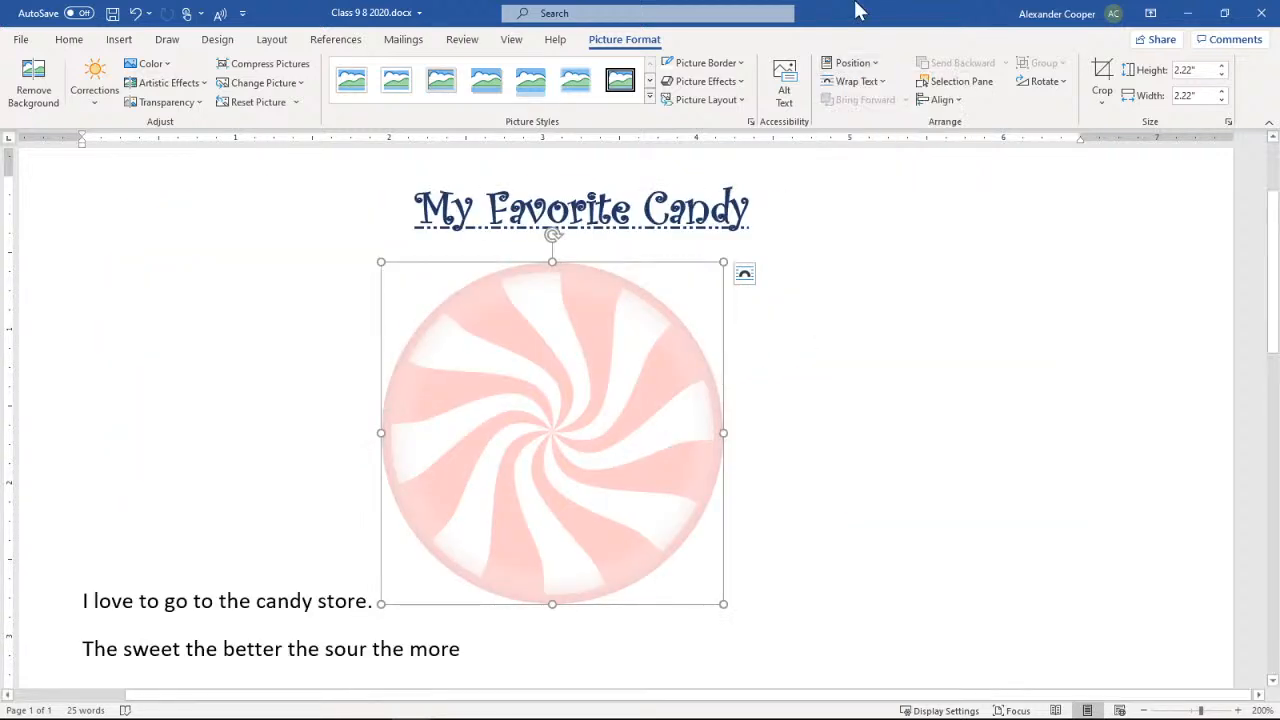
- Try Square and Tight text wrapping on the picture, moving it beside the sentences and list each time
click(870, 83)
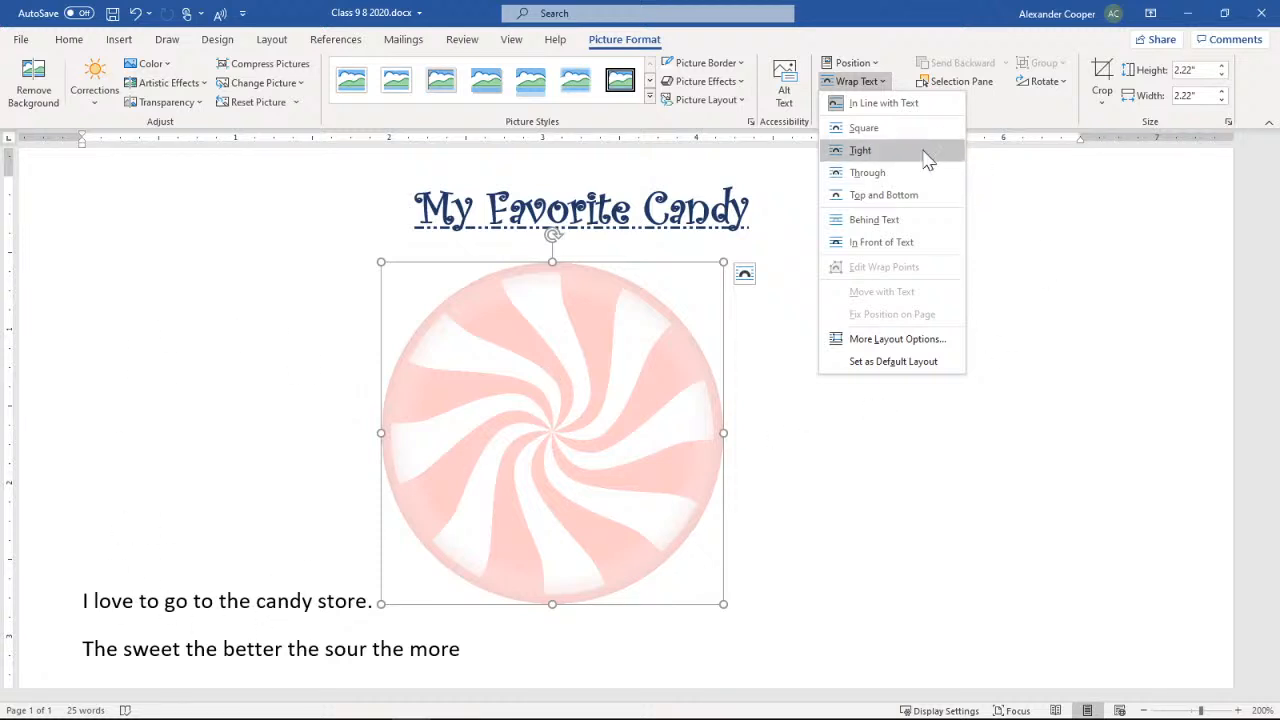
click(864, 128)
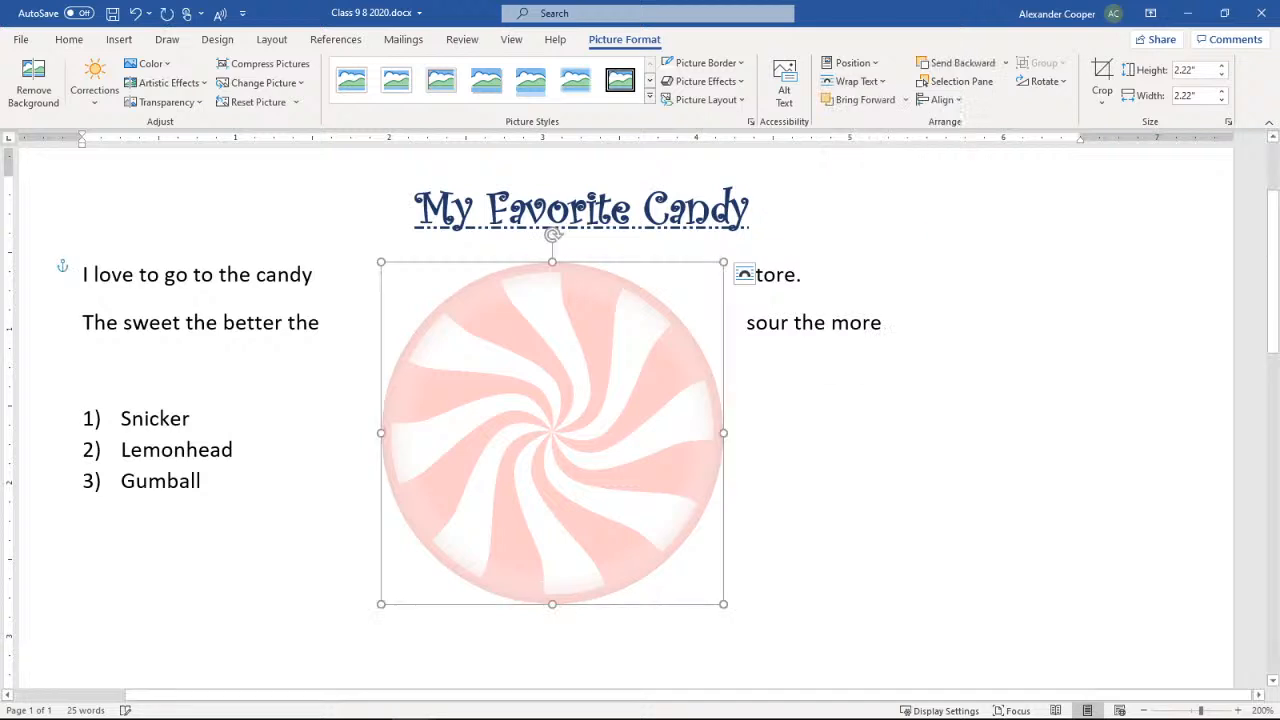
drag(521, 447, 687, 414)
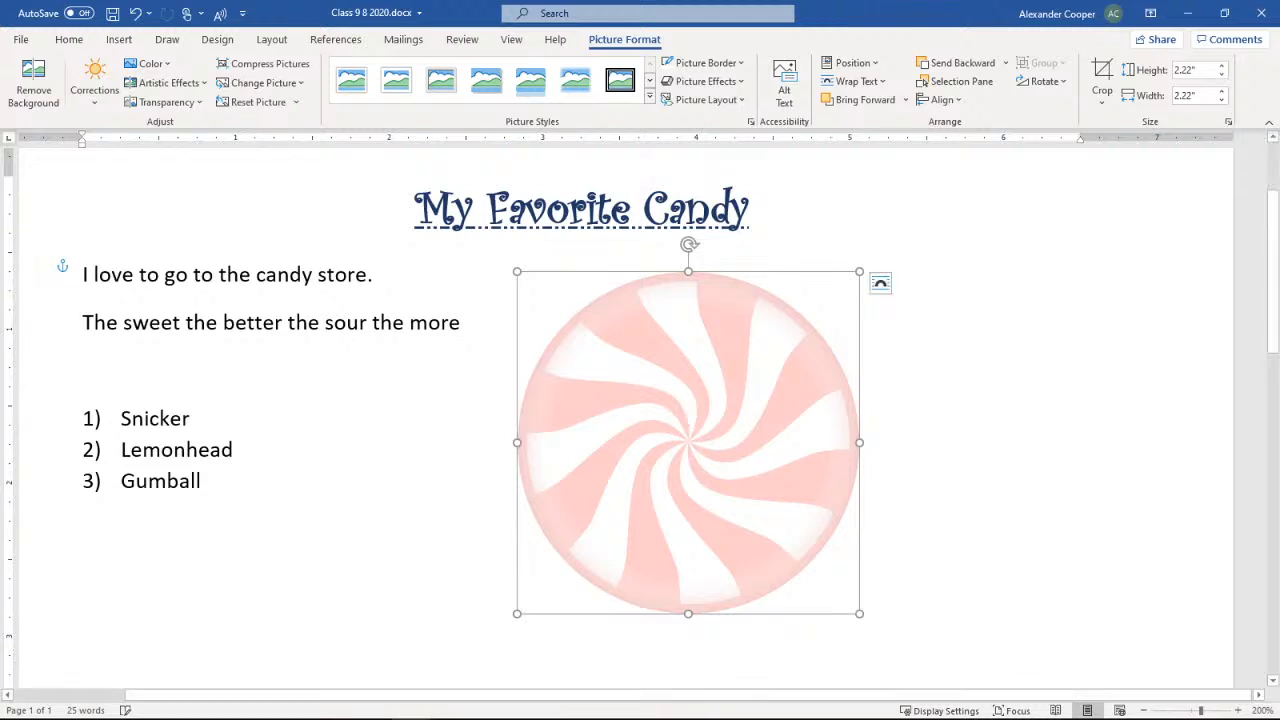
click(867, 85)
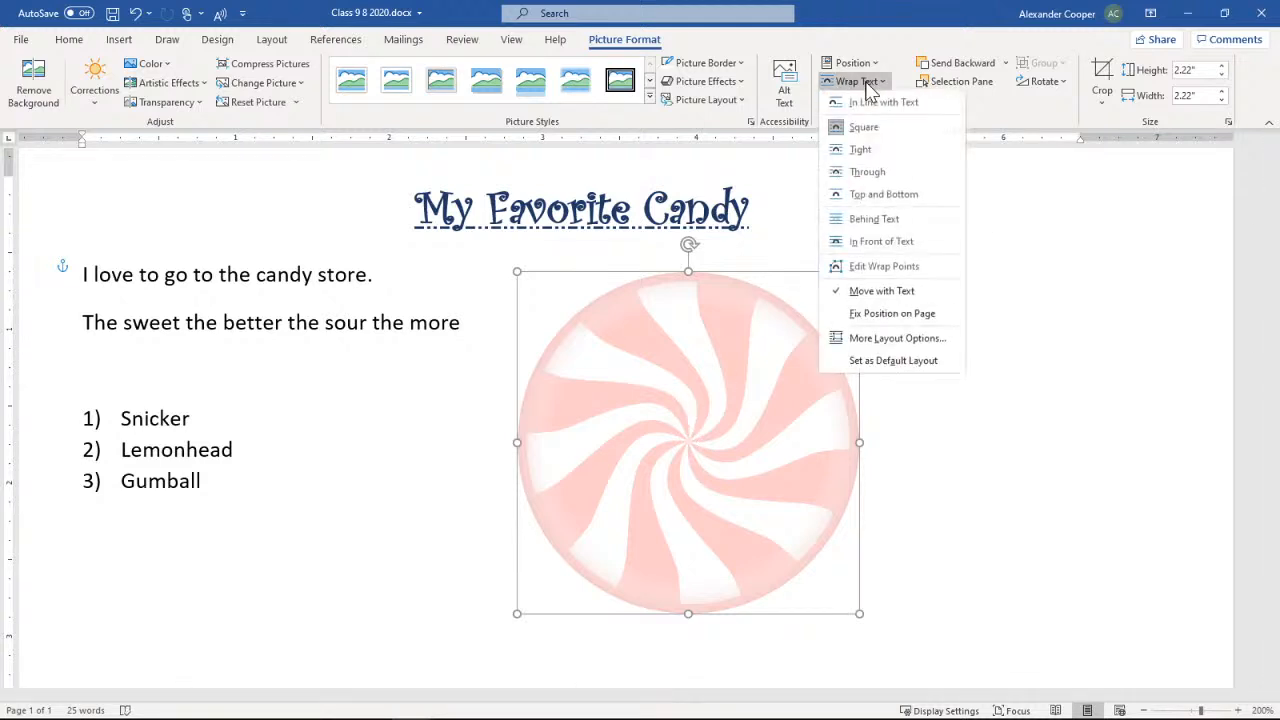
click(860, 150)
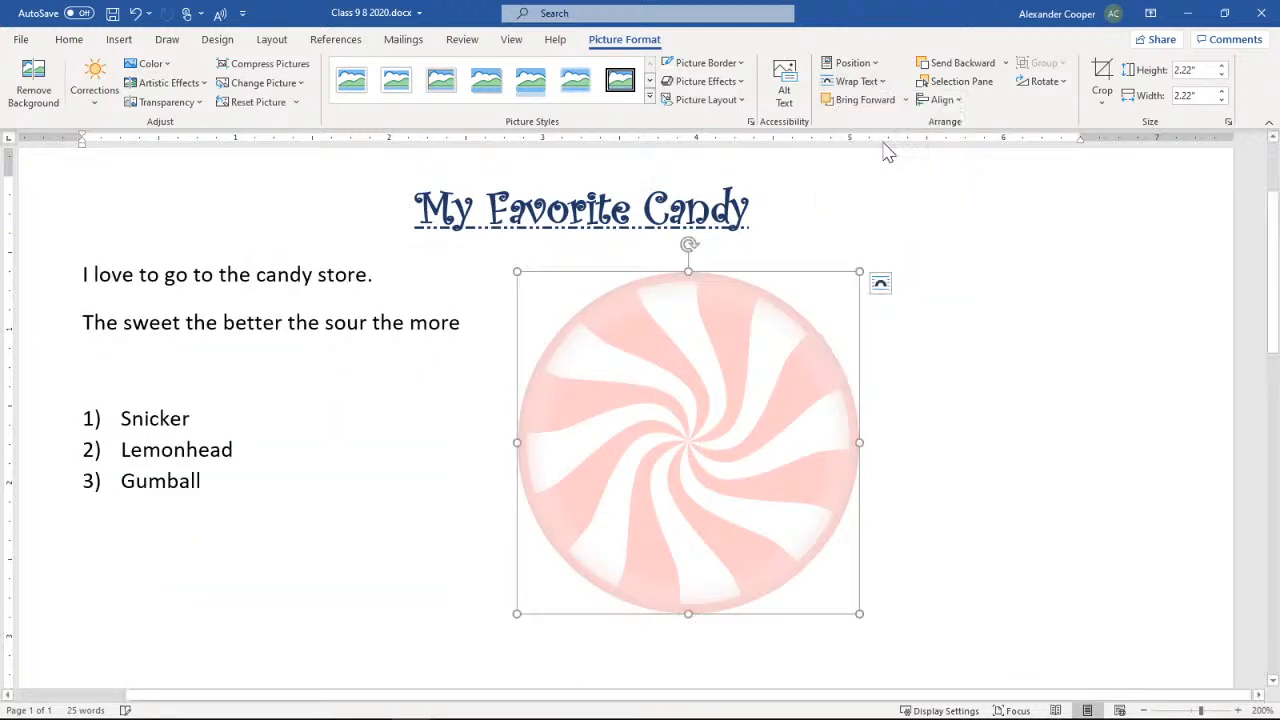
drag(757, 349, 811, 360)
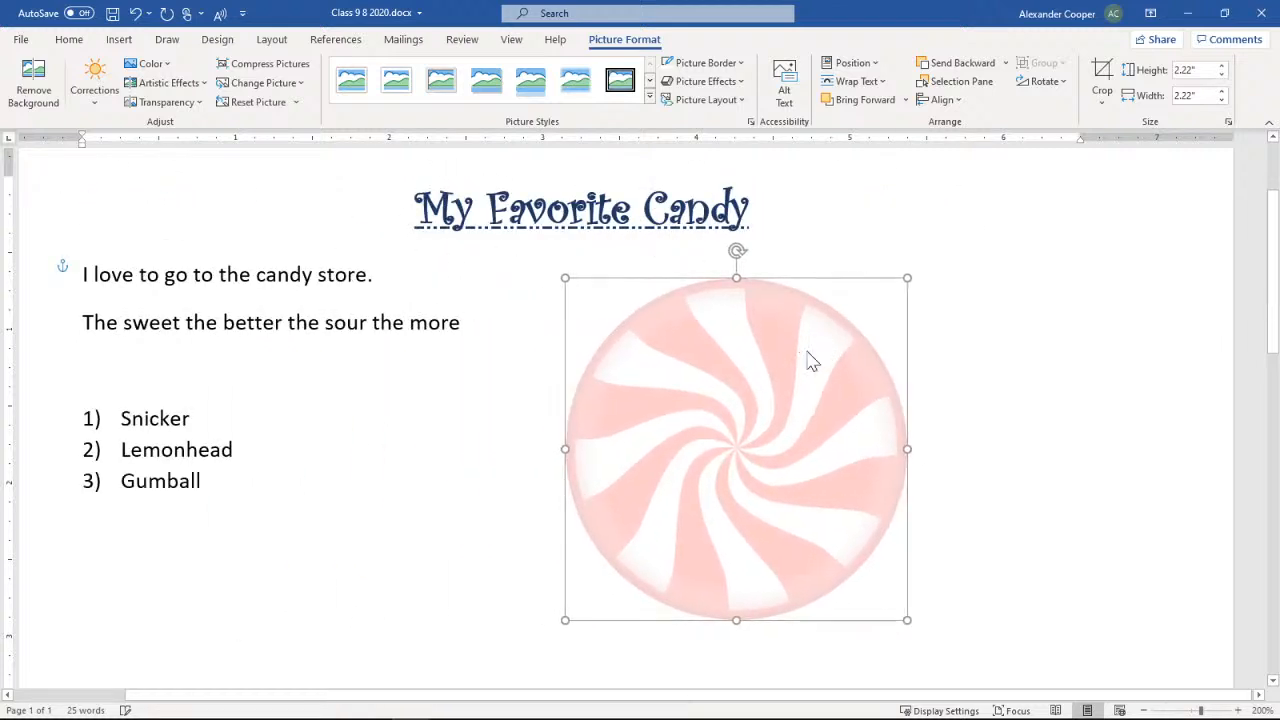
- Try Behind Text and In Front of Text wrapping on the picture, shifting it slightly beside the sentences
click(878, 85)
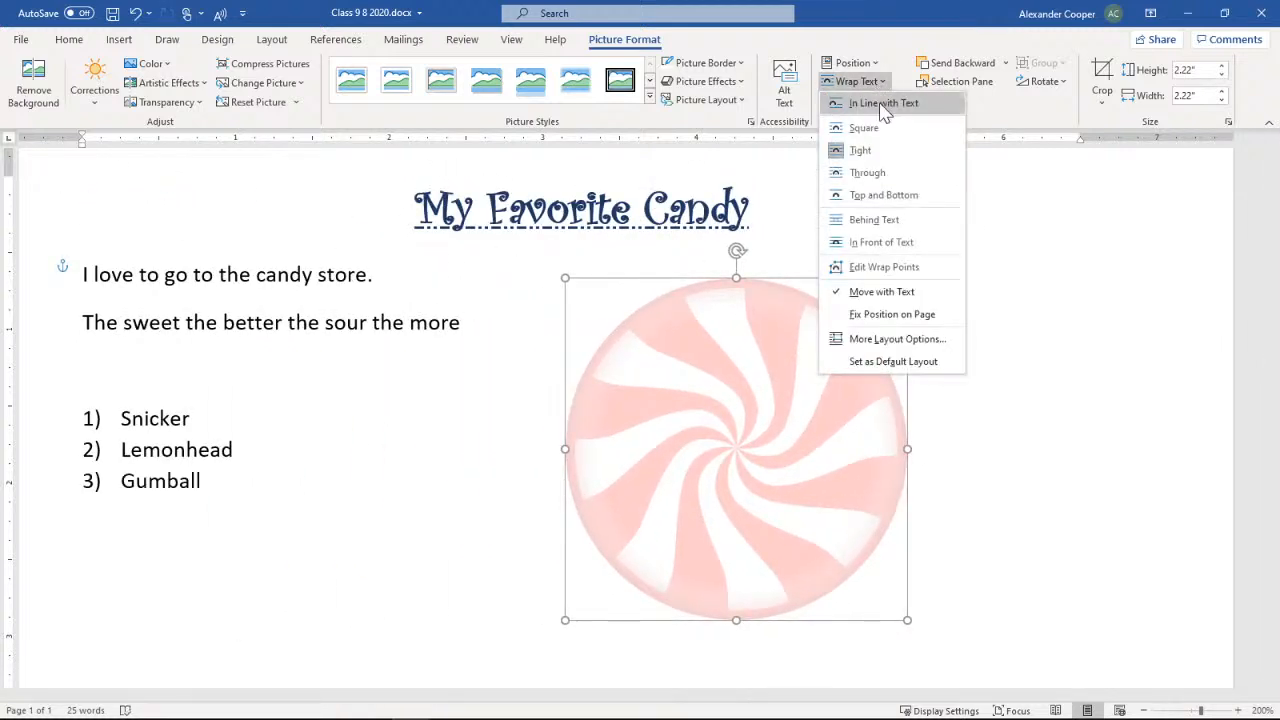
click(874, 220)
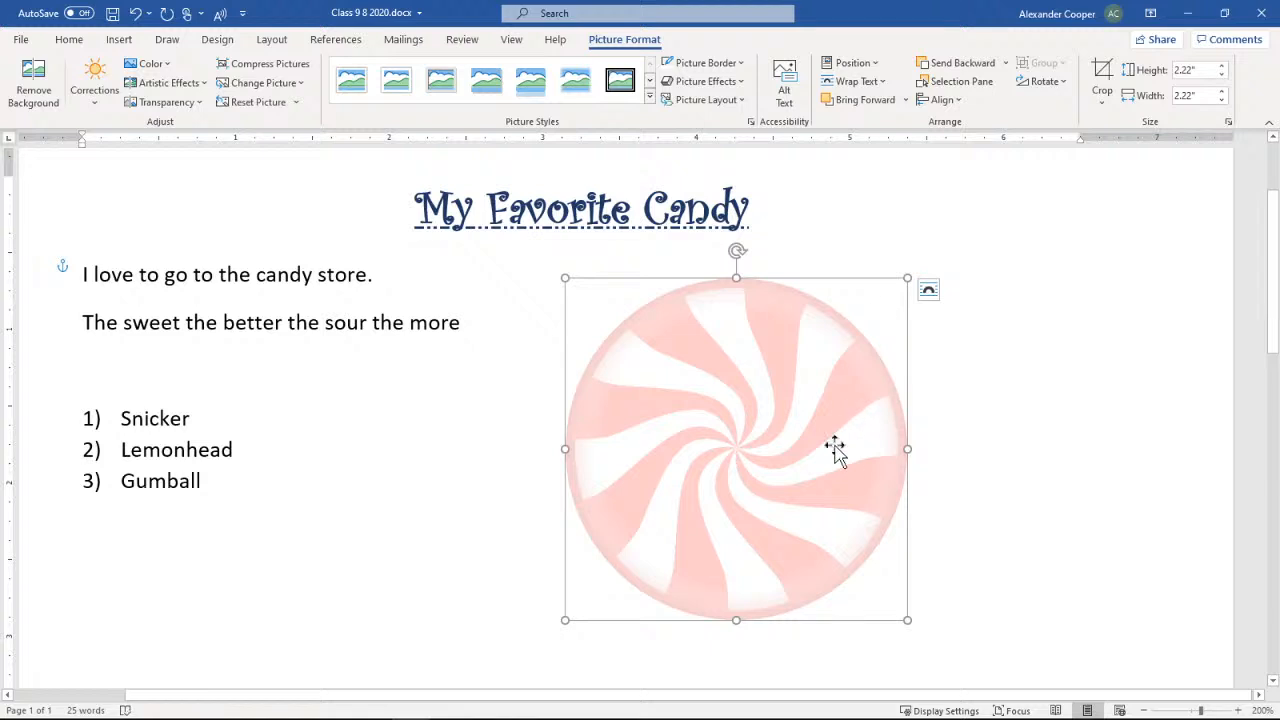
drag(766, 493, 729, 500)
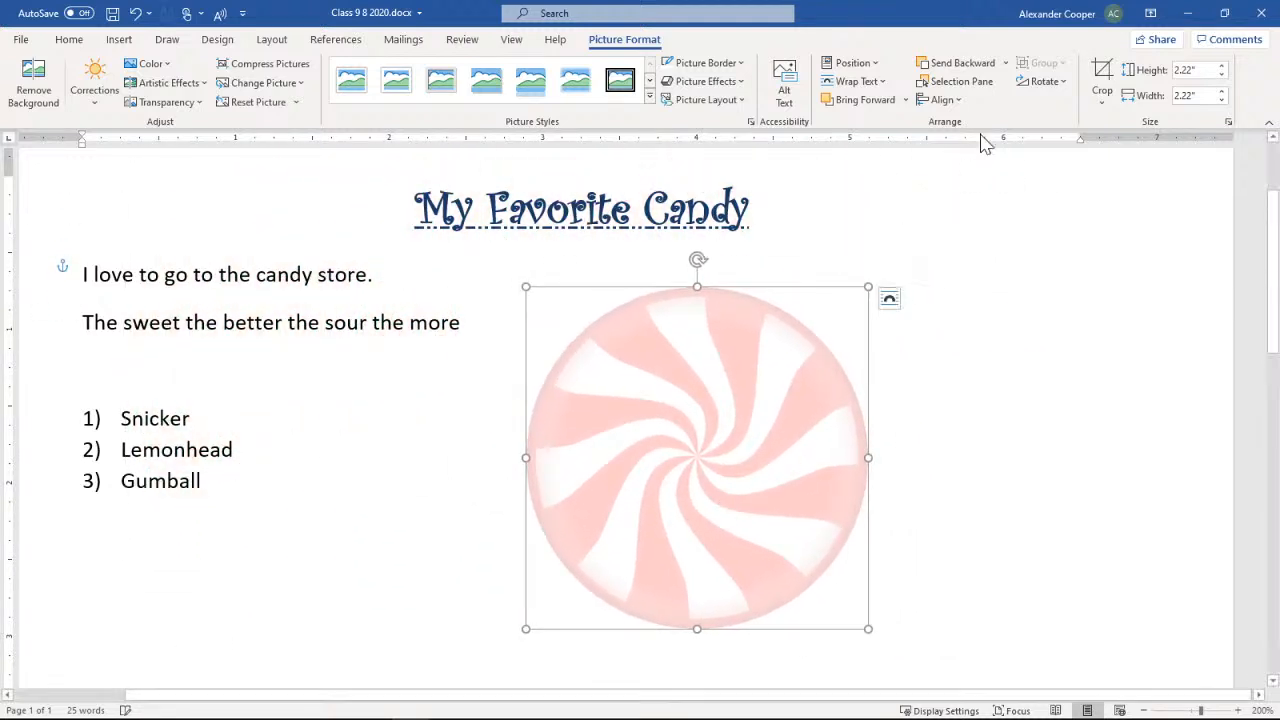
click(878, 82)
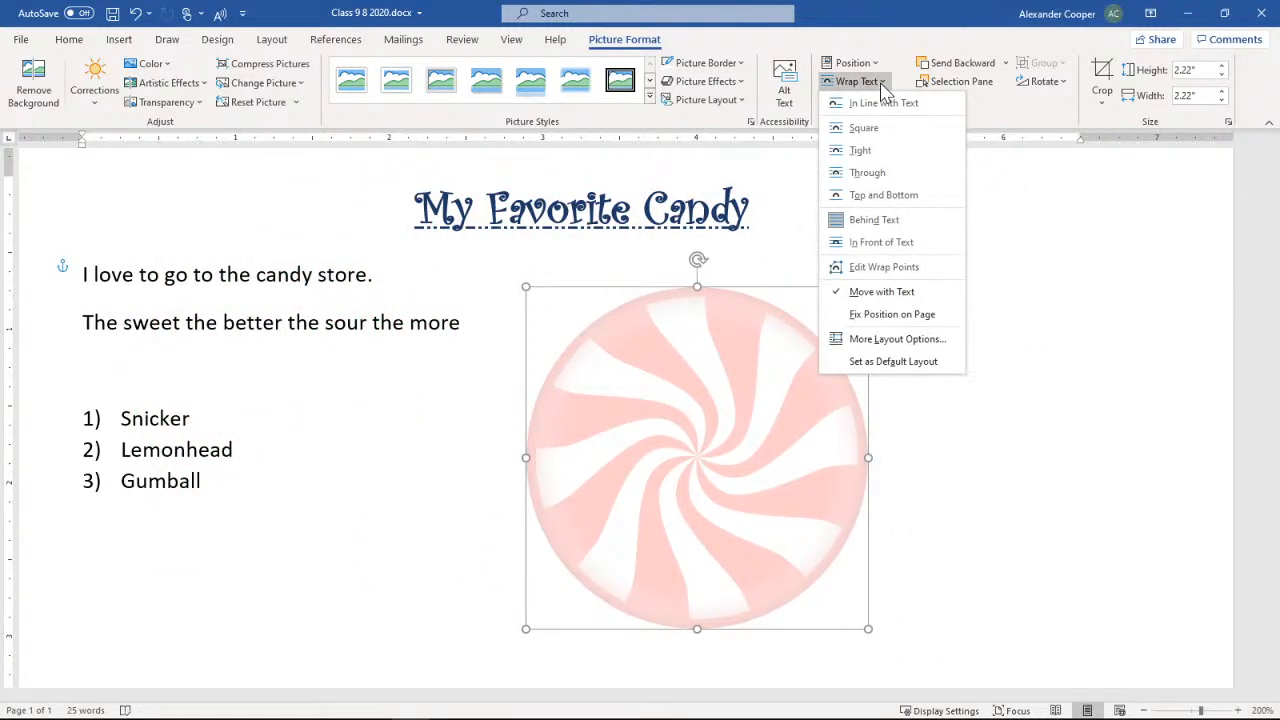
click(895, 243)
mouse_move(820, 392)
mouse_down()
mouse_move(780, 249)
mouse_move(726, 243)
mouse_move(554, 251)
mouse_move(266, 337)
mouse_move(609, 237)
mouse_move(790, 241)
mouse_move(820, 260)
mouse_move(794, 351)
mouse_move(806, 371)
mouse_up()
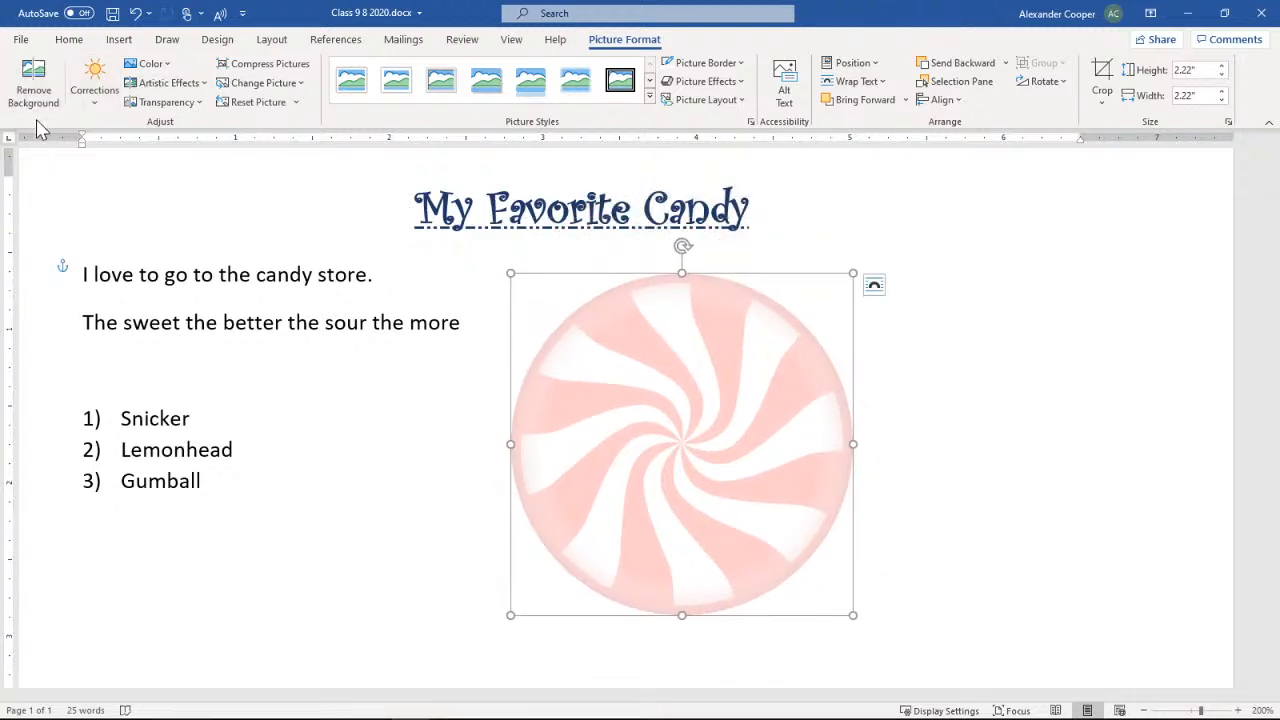
drag(738, 362, 733, 350)
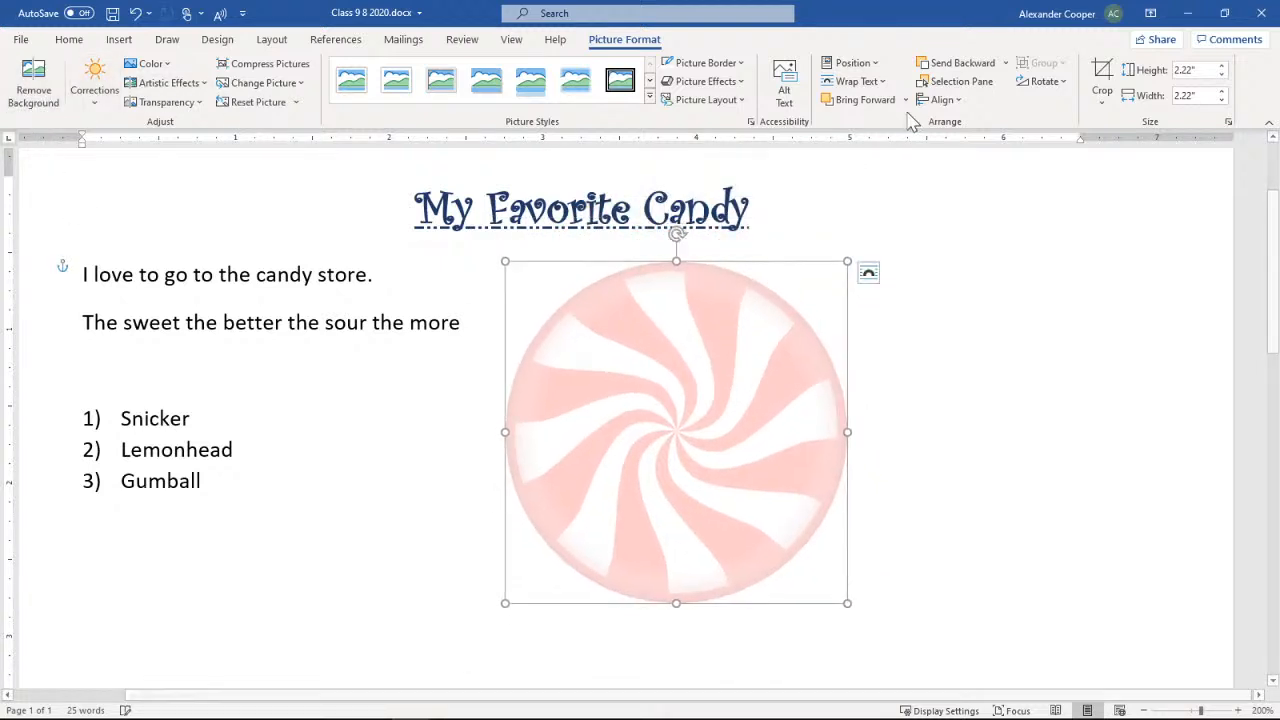
- Set the picture's wrapping to Behind Text, move it underneath the sentences and list, and enlarge it proportionally
click(878, 84)
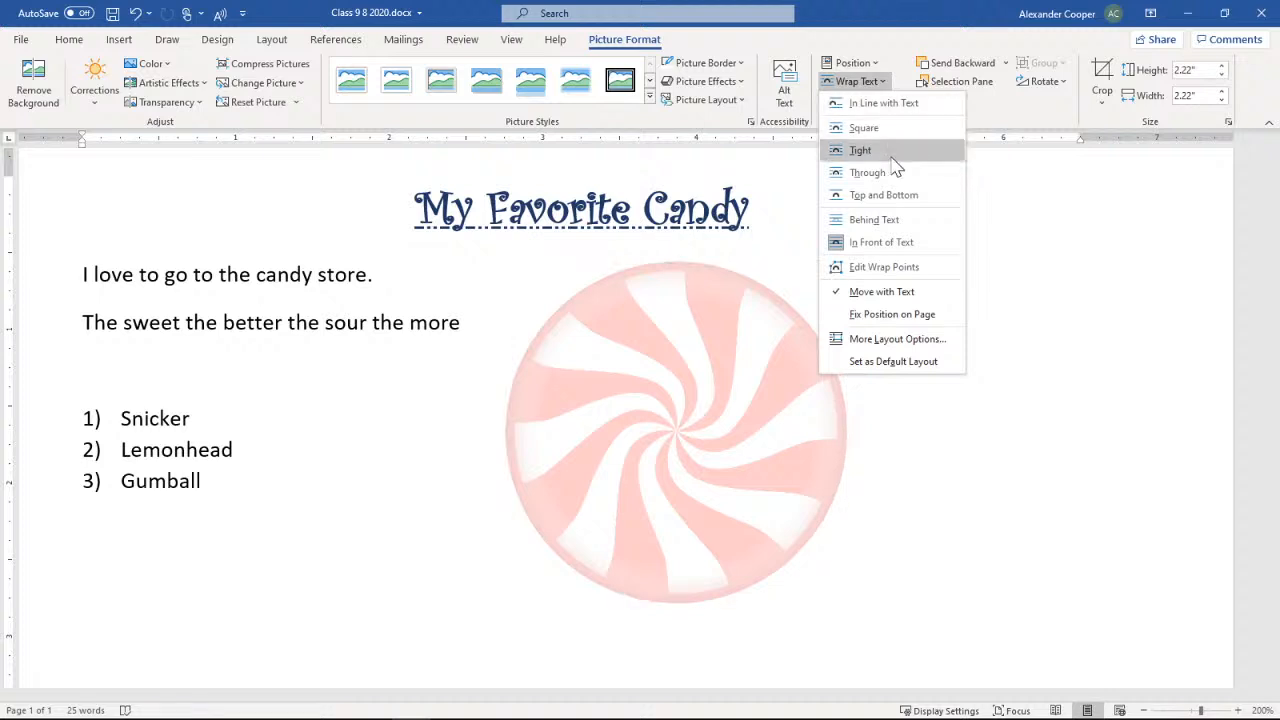
click(895, 228)
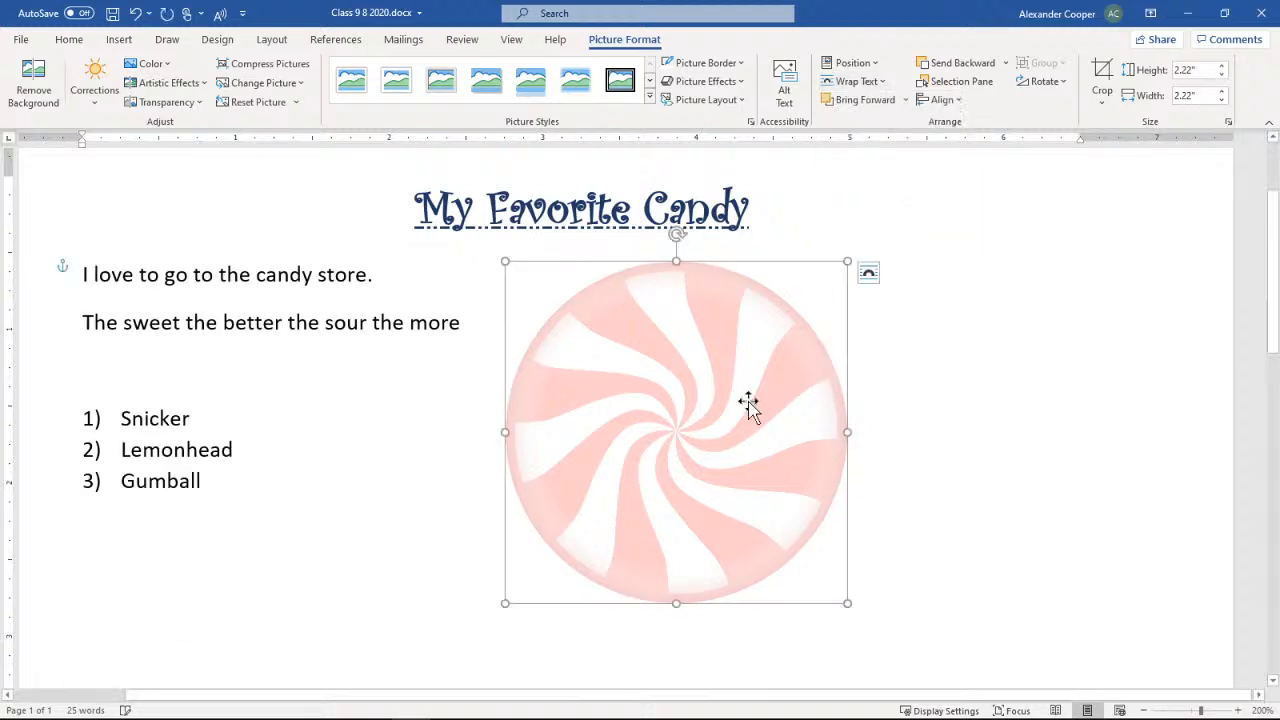
drag(729, 399, 262, 337)
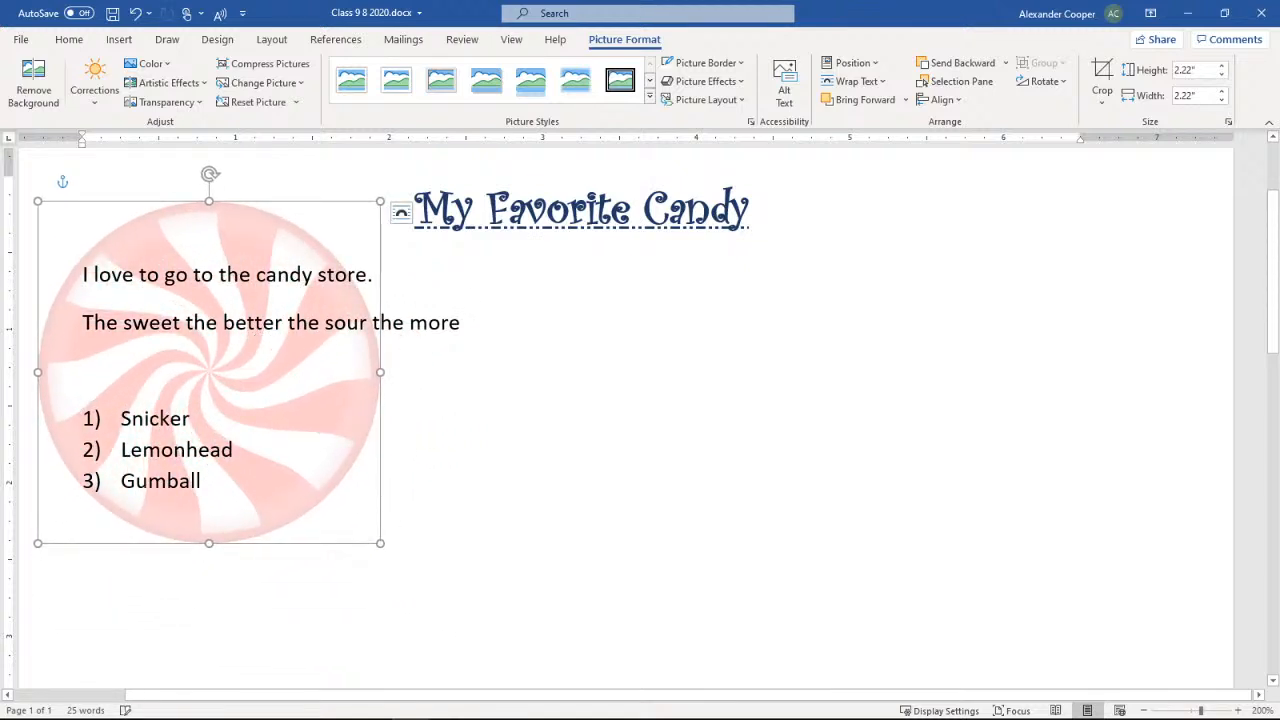
drag(385, 546, 524, 618)
mouse_move(362, 373)
mouse_down()
mouse_move(614, 334)
mouse_move(660, 280)
mouse_move(469, 434)
mouse_move(706, 417)
mouse_move(277, 377)
mouse_move(337, 349)
mouse_move(366, 366)
mouse_move(357, 374)
mouse_move(381, 377)
mouse_move(369, 371)
mouse_up()
- Indent the starts of the "I love to go" and "The sweet the better" sentences by one tab stop
click(111, 274)
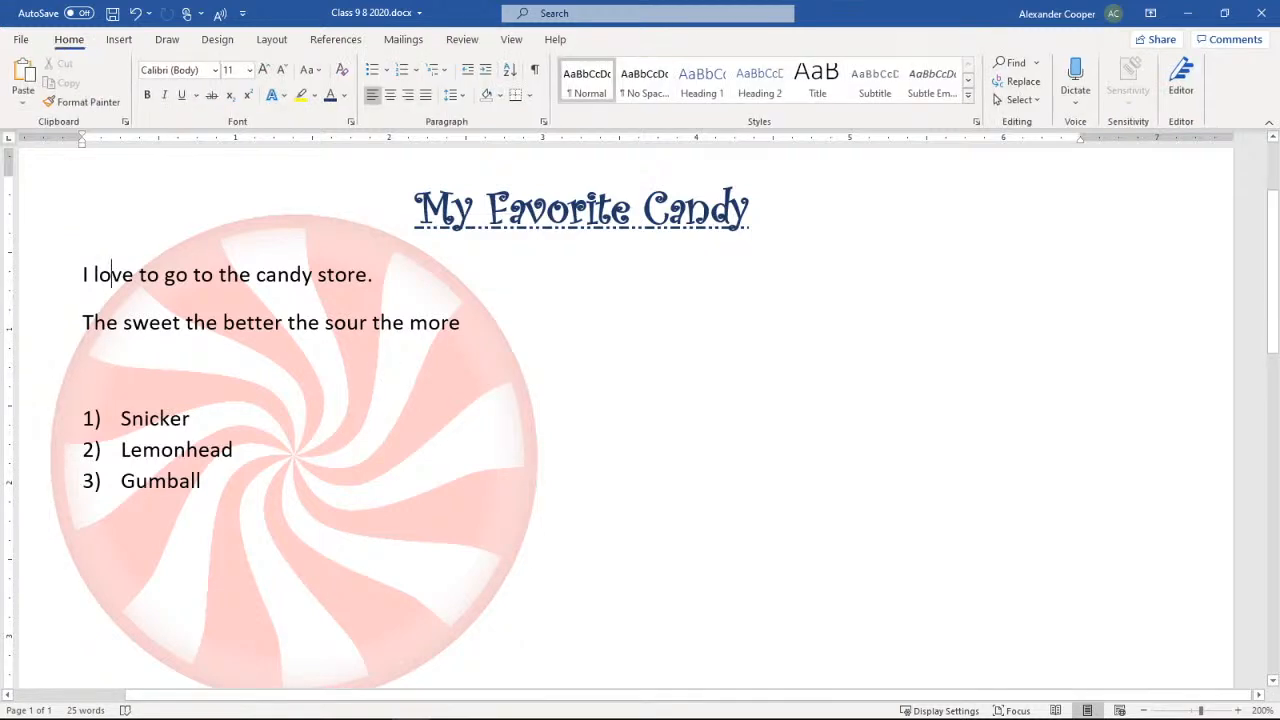
click(68, 273)
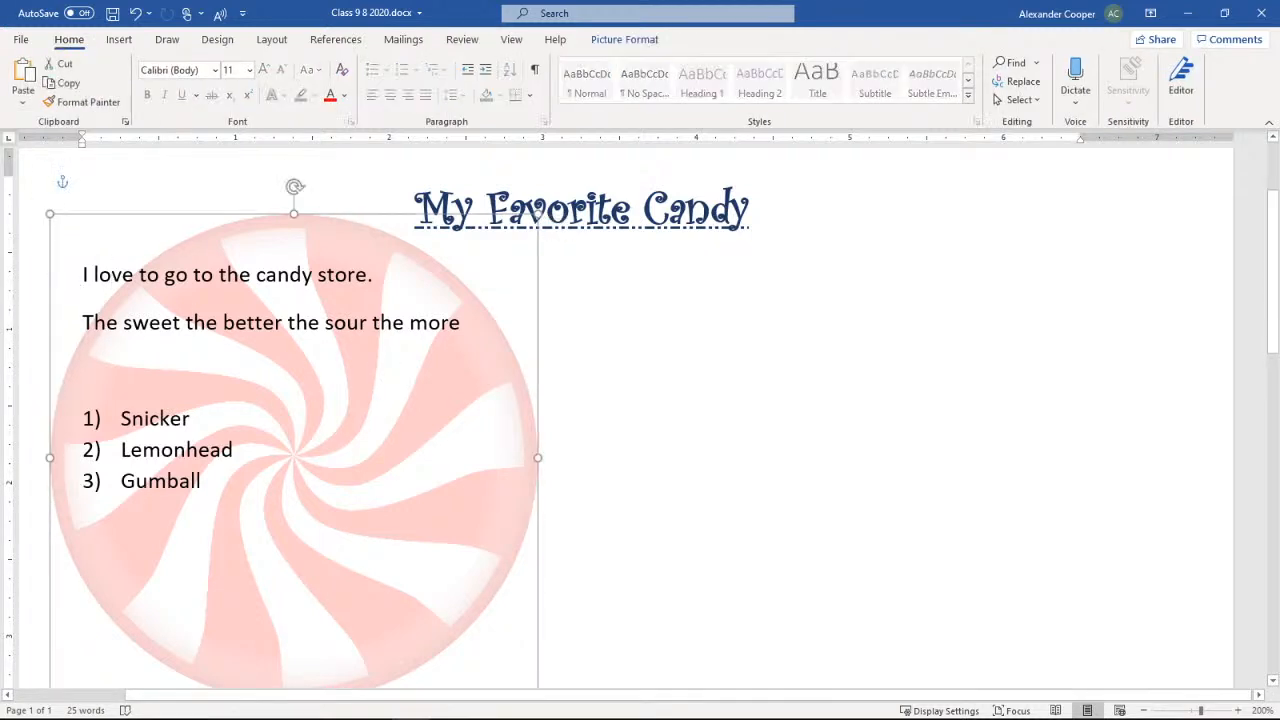
click(83, 274)
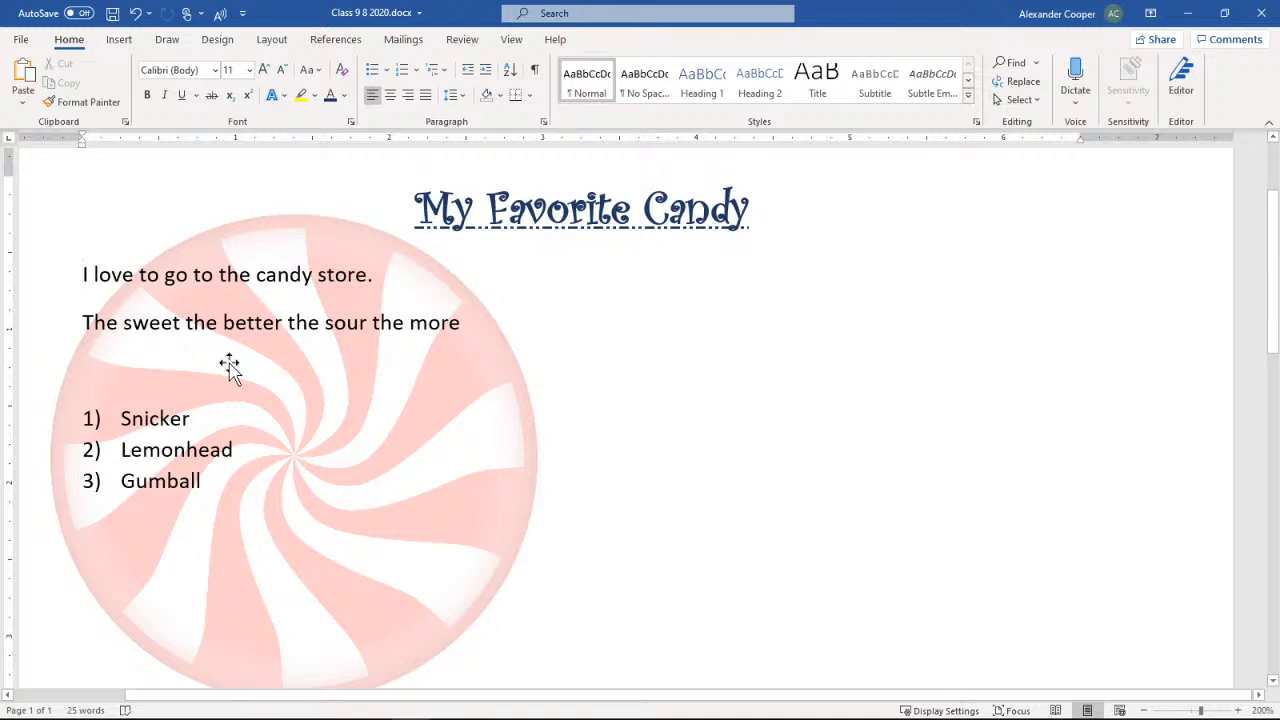
key(Tab)
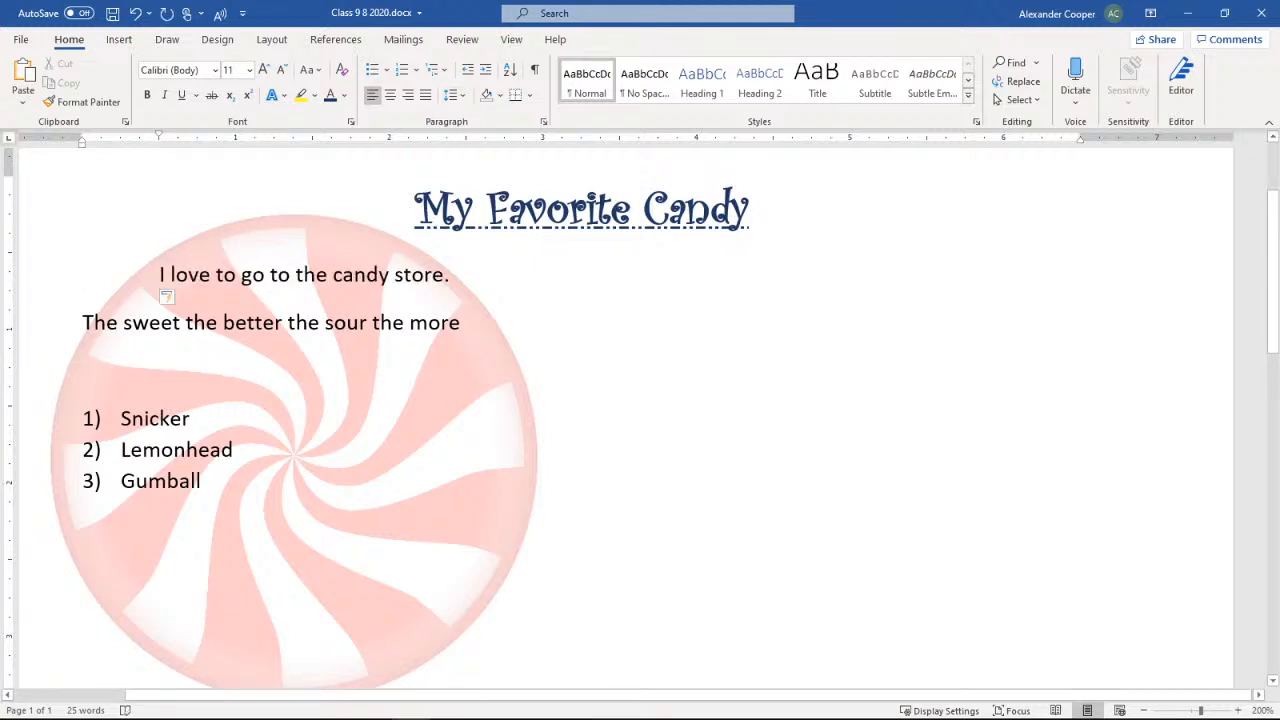
click(83, 322)
key(Tab)
key(Tab)
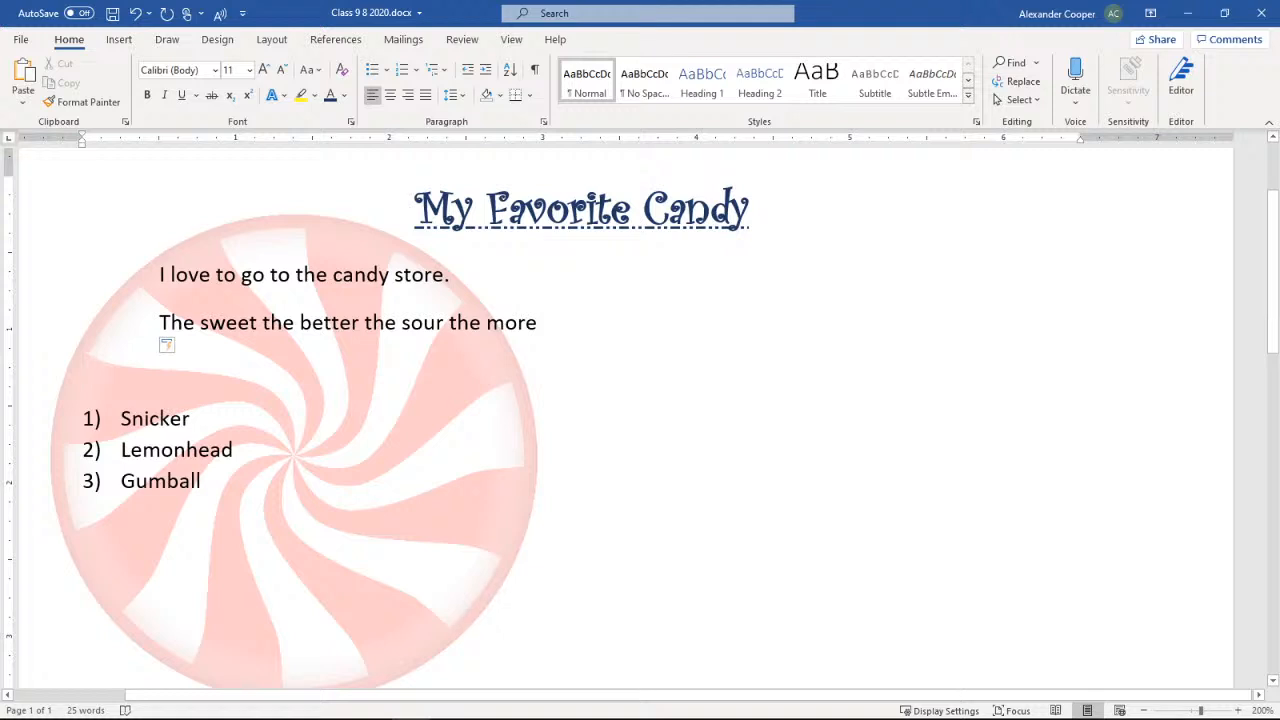
- Enlarge the peppermint picture further and move it up so it also lies behind the title
click(345, 368)
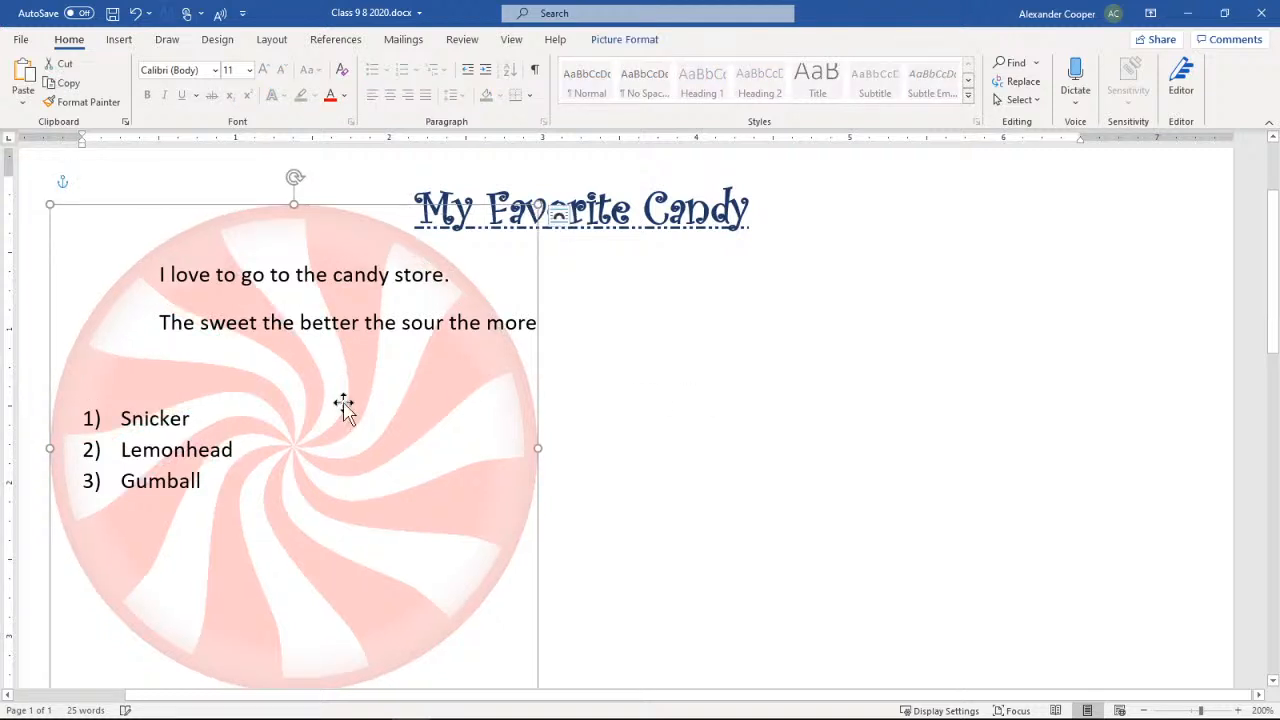
scroll(640, 420, down, 3)
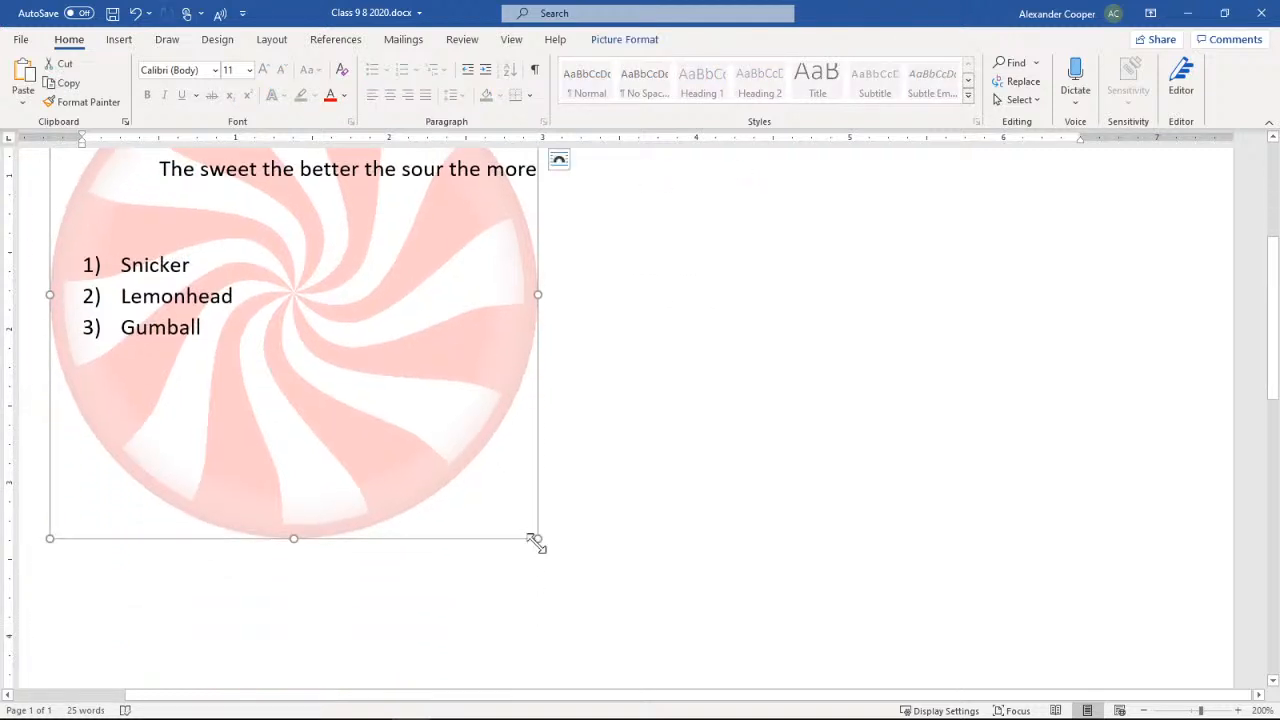
drag(536, 540, 700, 580)
scroll(489, 467, up, 5)
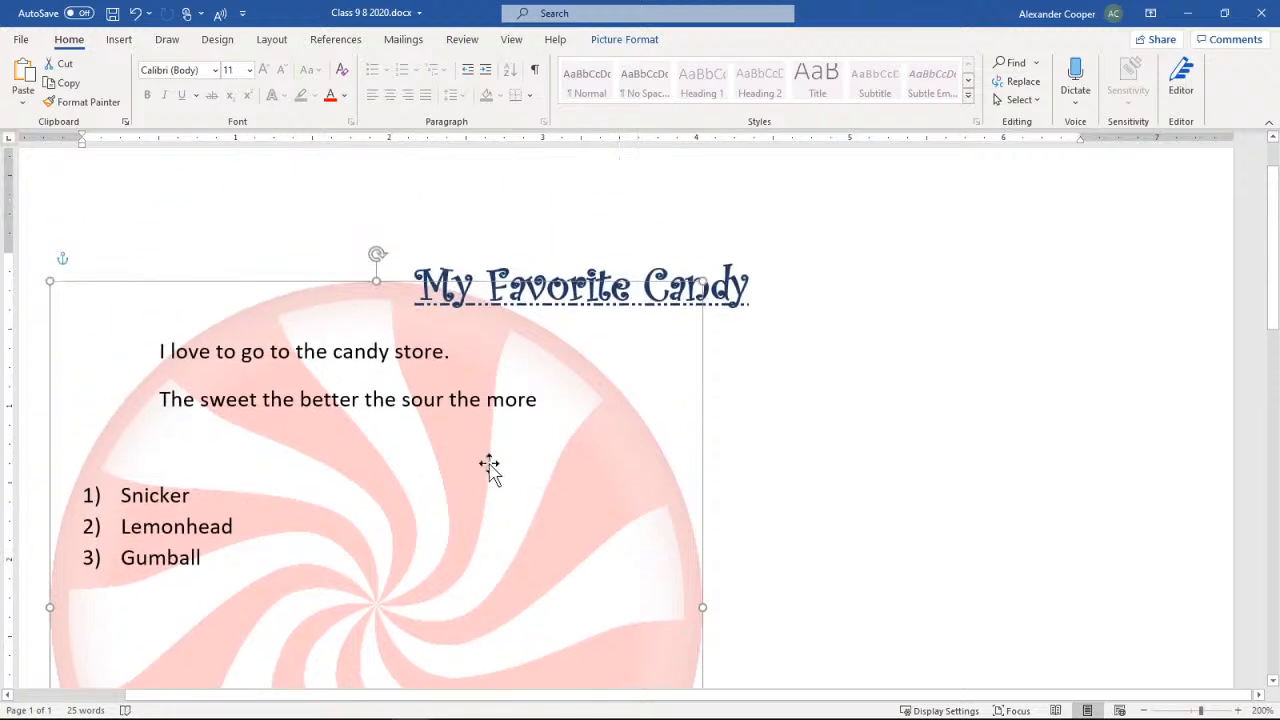
drag(489, 467, 505, 394)
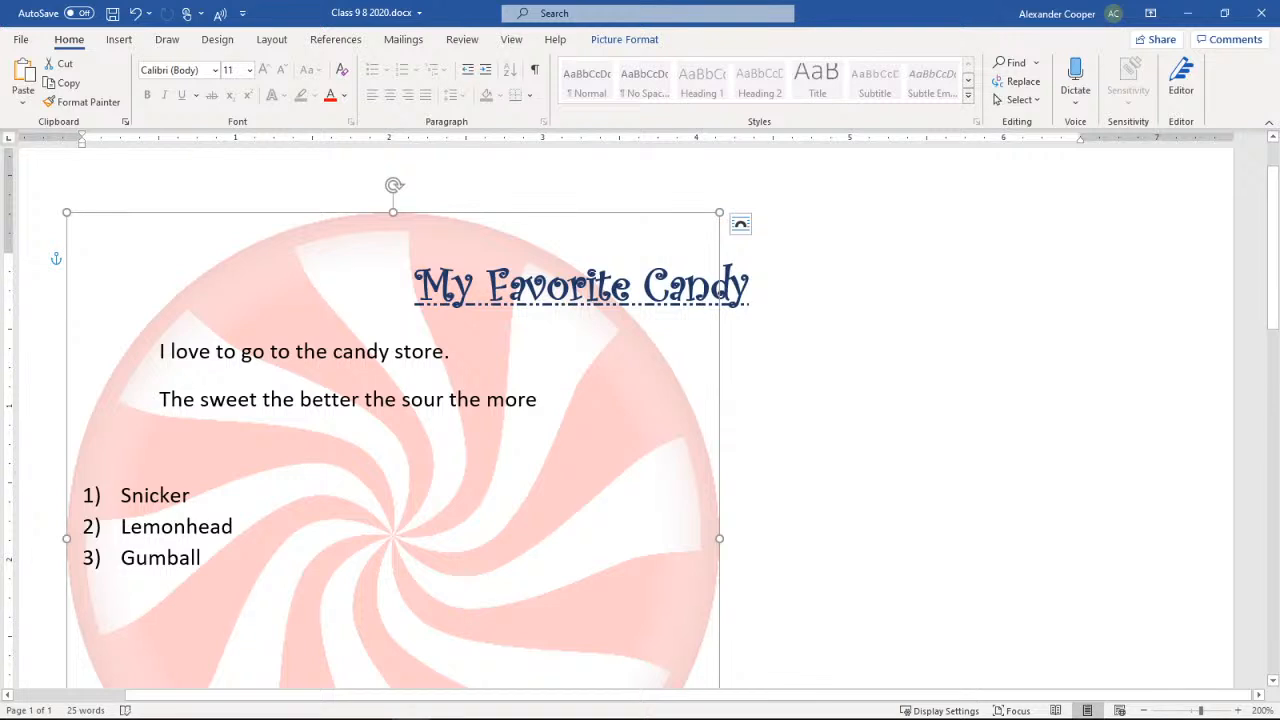
- Deselect the peppermint picture and review the PowerPoint slide about aligning and cropping pictures
click(831, 391)
scroll(830, 393, down, 3)
scroll(828, 395, up, 3)
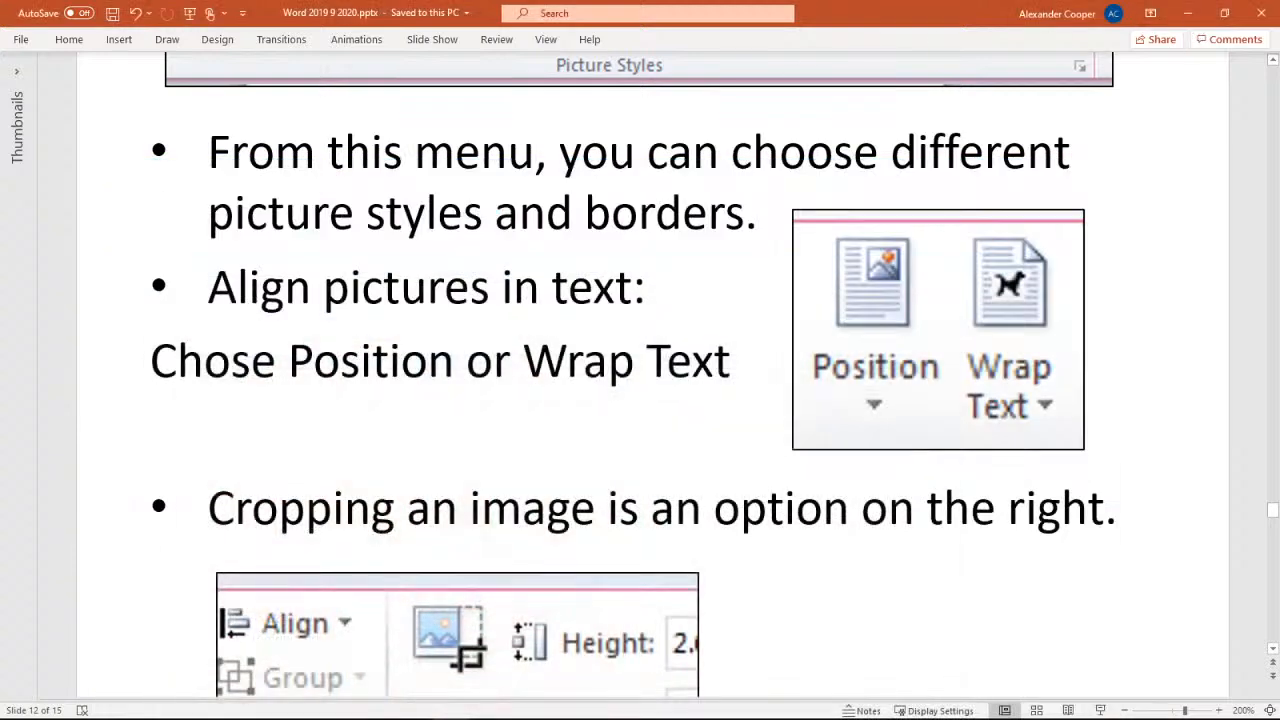
scroll(460, 320, down, 5)
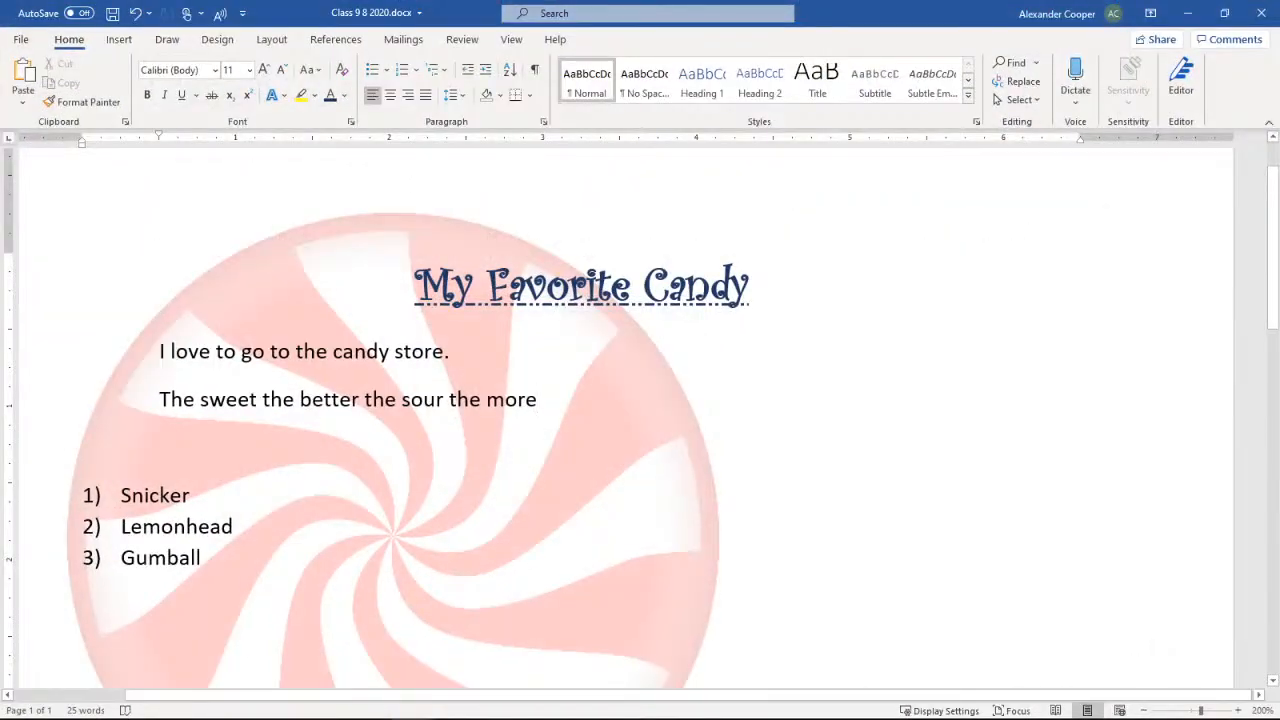
- Try cropping the peppermint picture's upper-right corner to about 3.59" by 3.61" and shifting it slightly right, and undo both changes
click(654, 354)
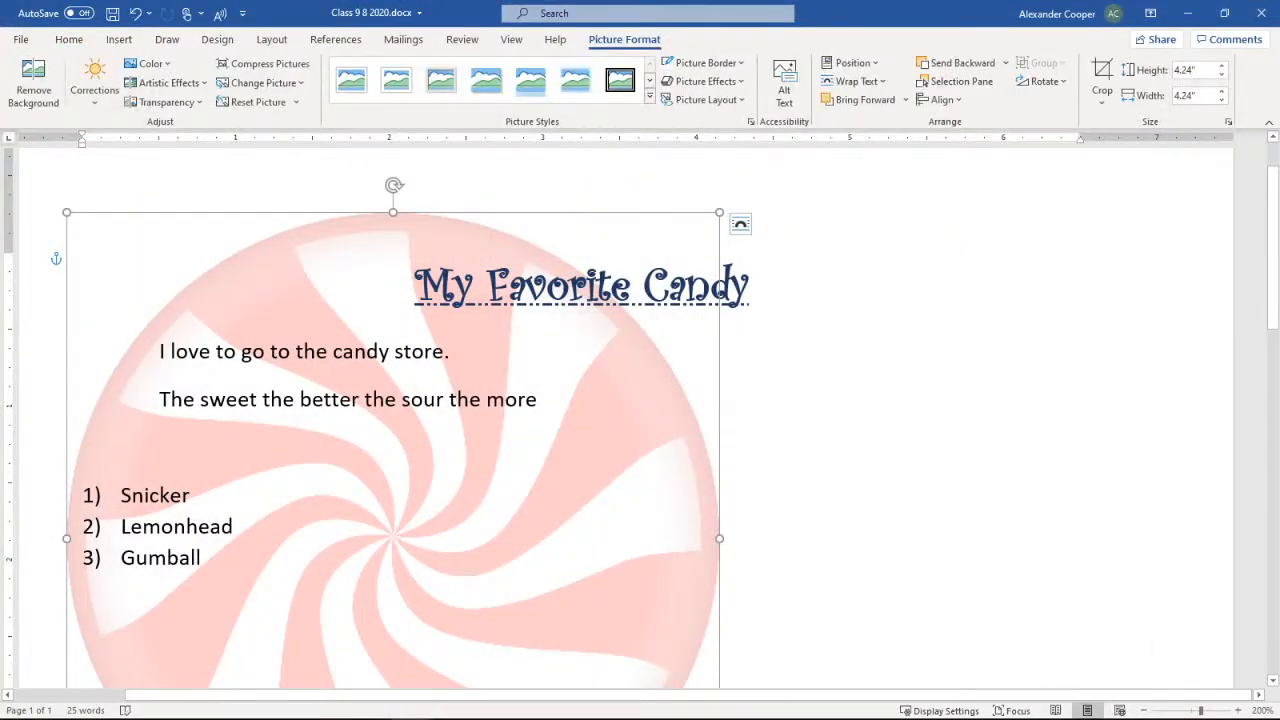
click(1102, 72)
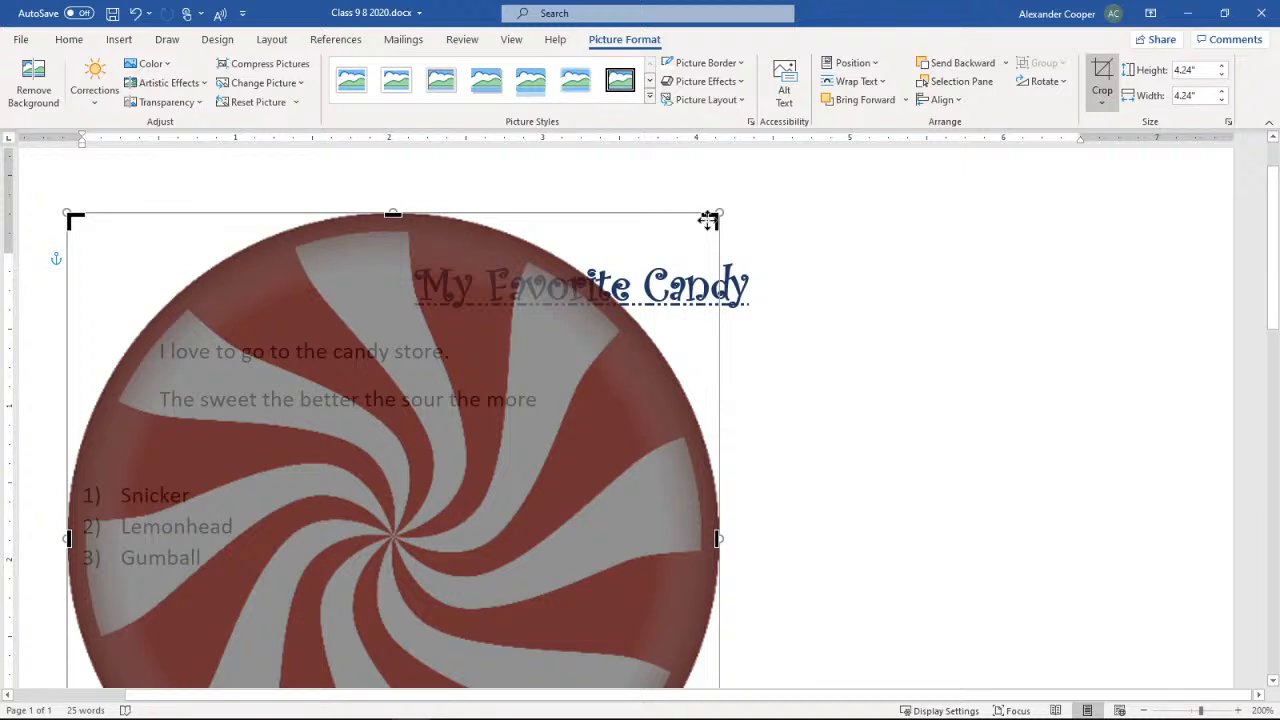
drag(707, 222, 613, 320)
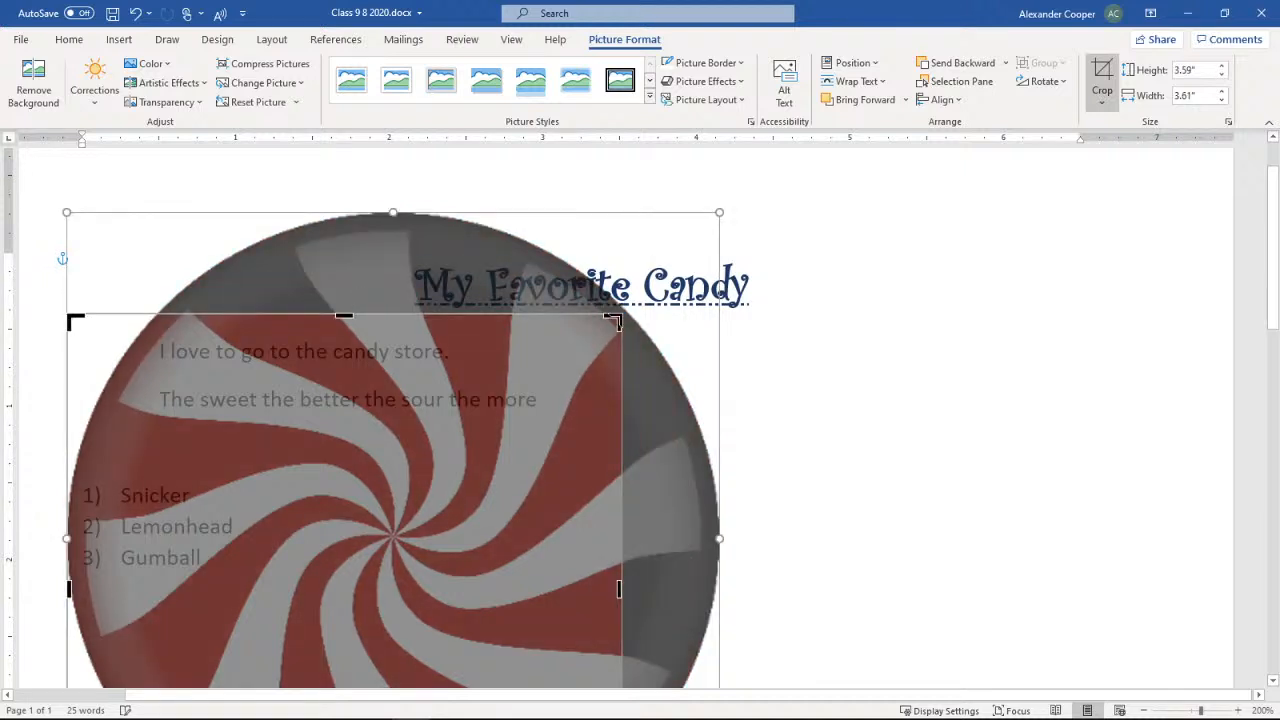
click(876, 321)
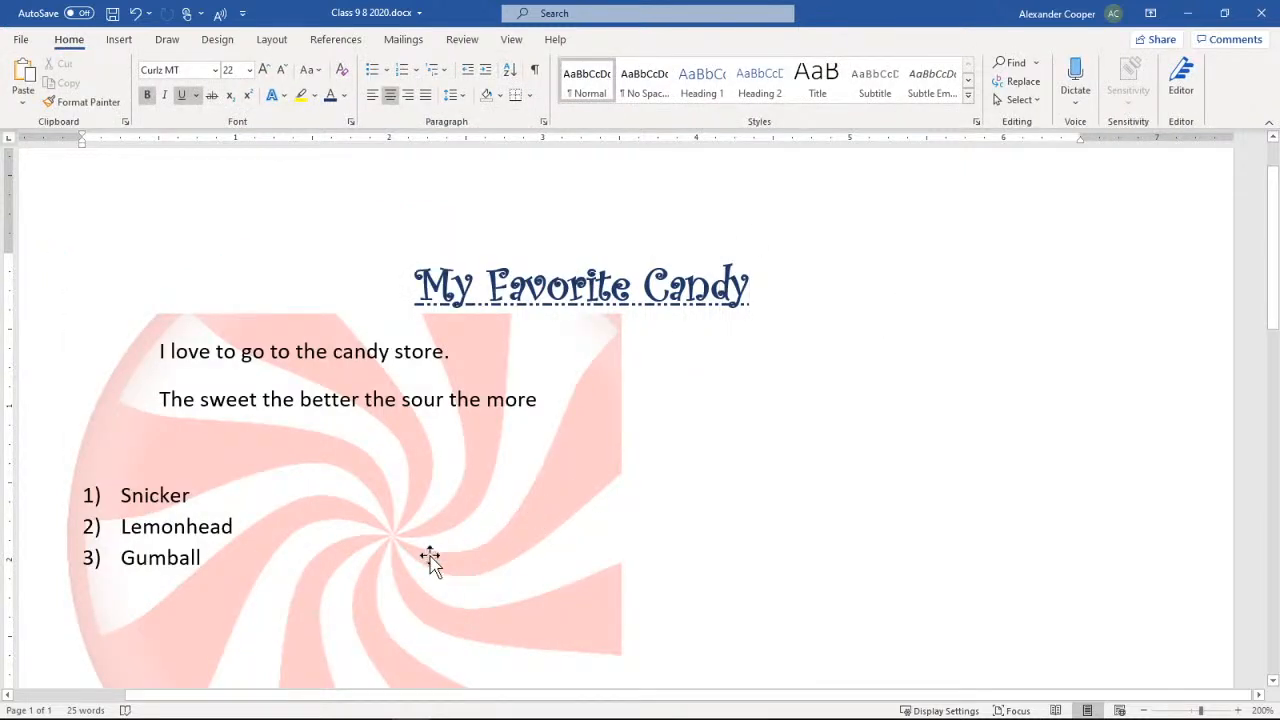
drag(430, 558, 460, 554)
scroll(460, 554, down, 2)
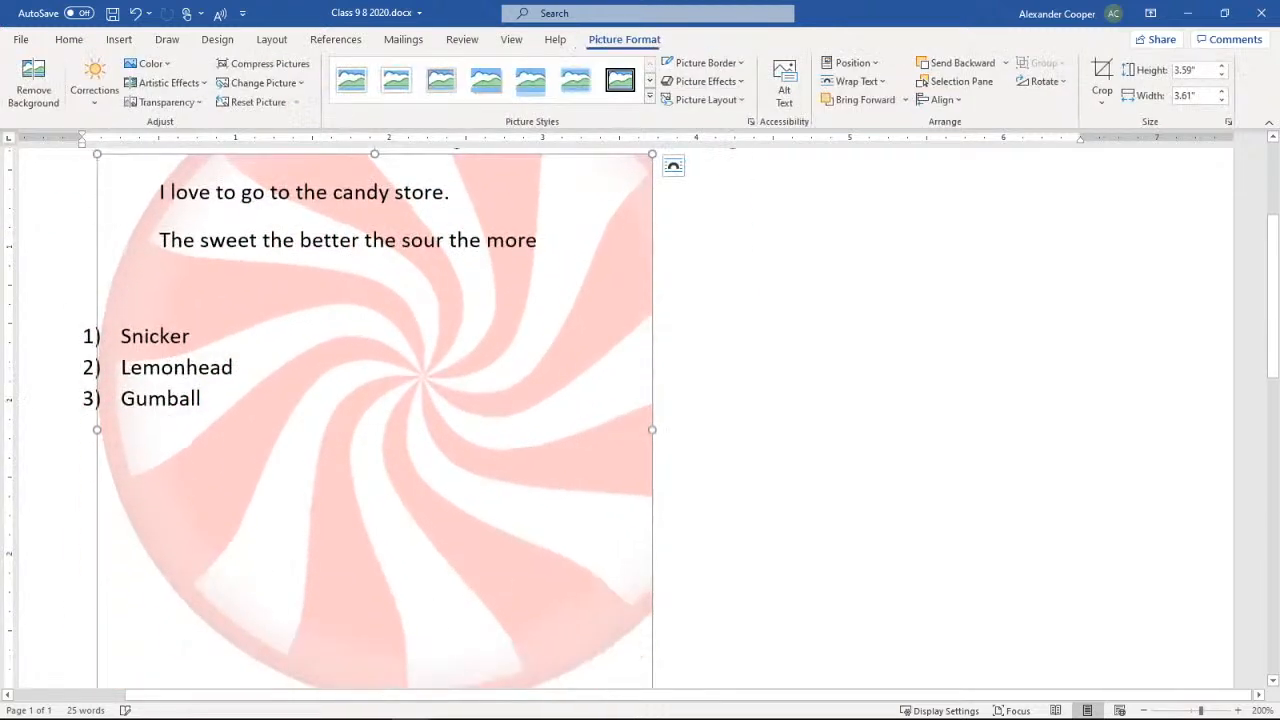
click(136, 17)
click(136, 17)
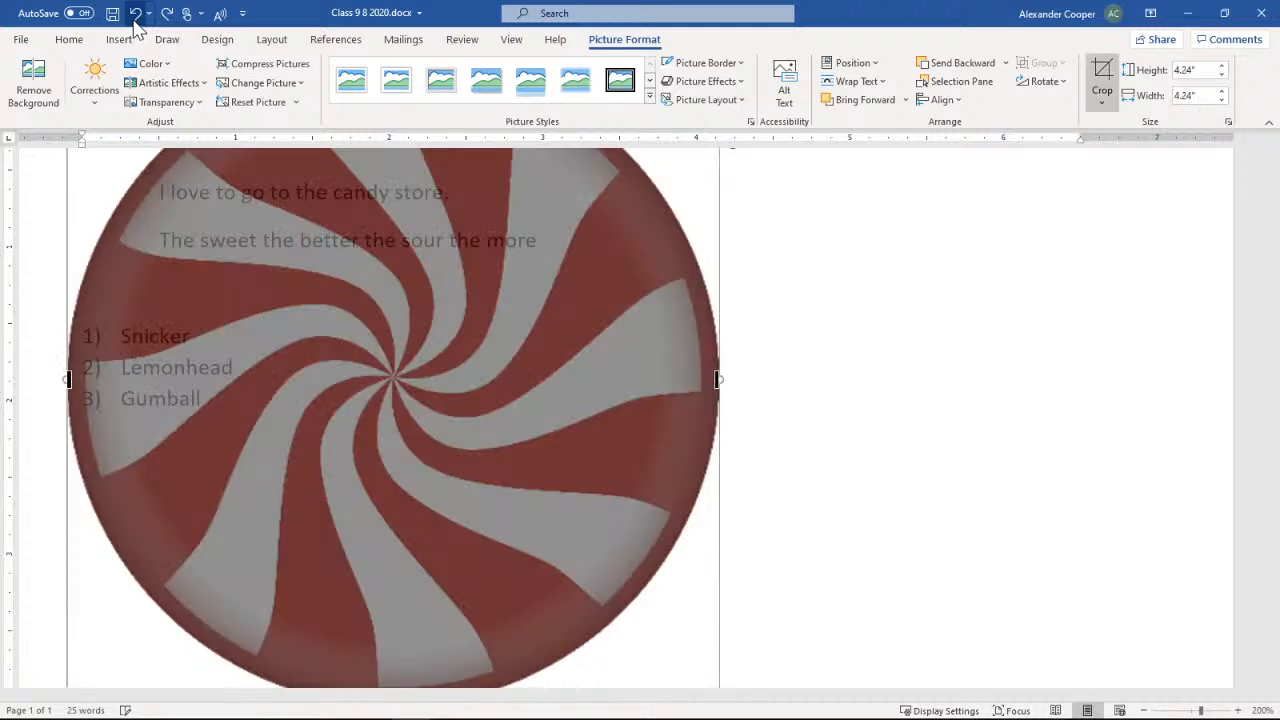
- Crop away roughly the left half of the peppermint picture, keeping its full height
scroll(1111, 151, up, 2)
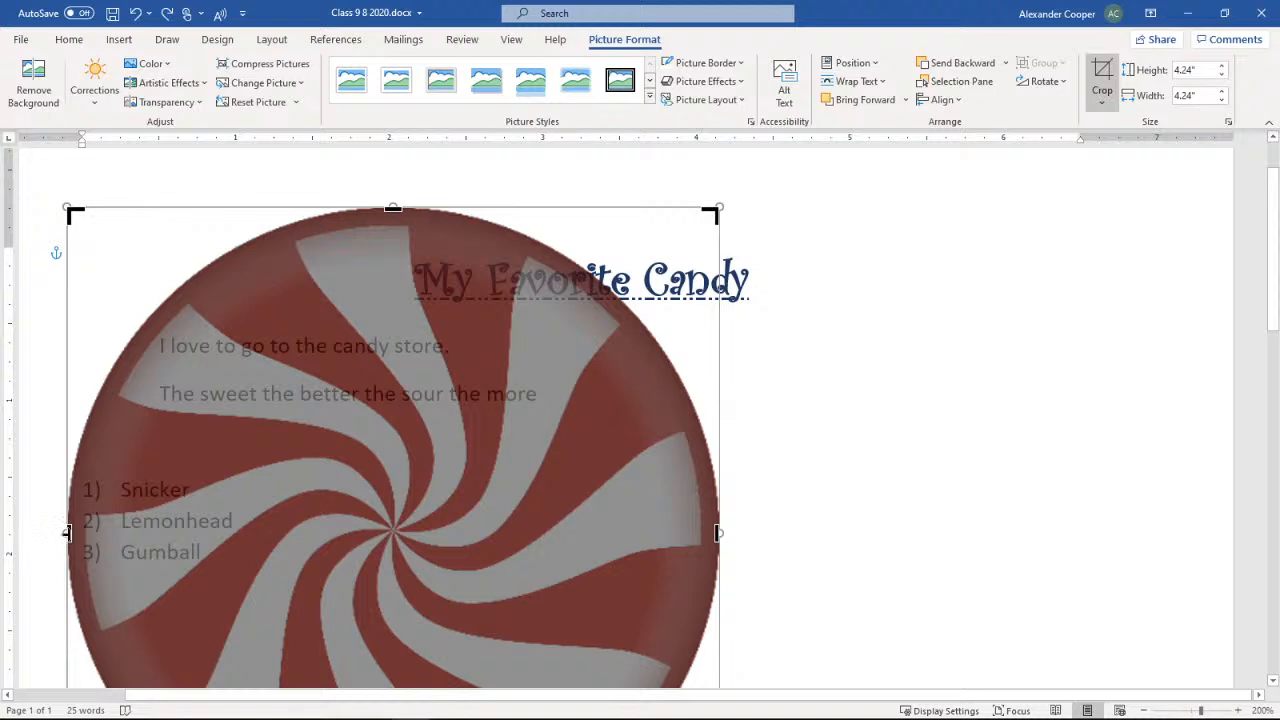
mouse_move(66, 532)
mouse_down()
mouse_move(383, 532)
mouse_move(366, 533)
mouse_up()
click(850, 396)
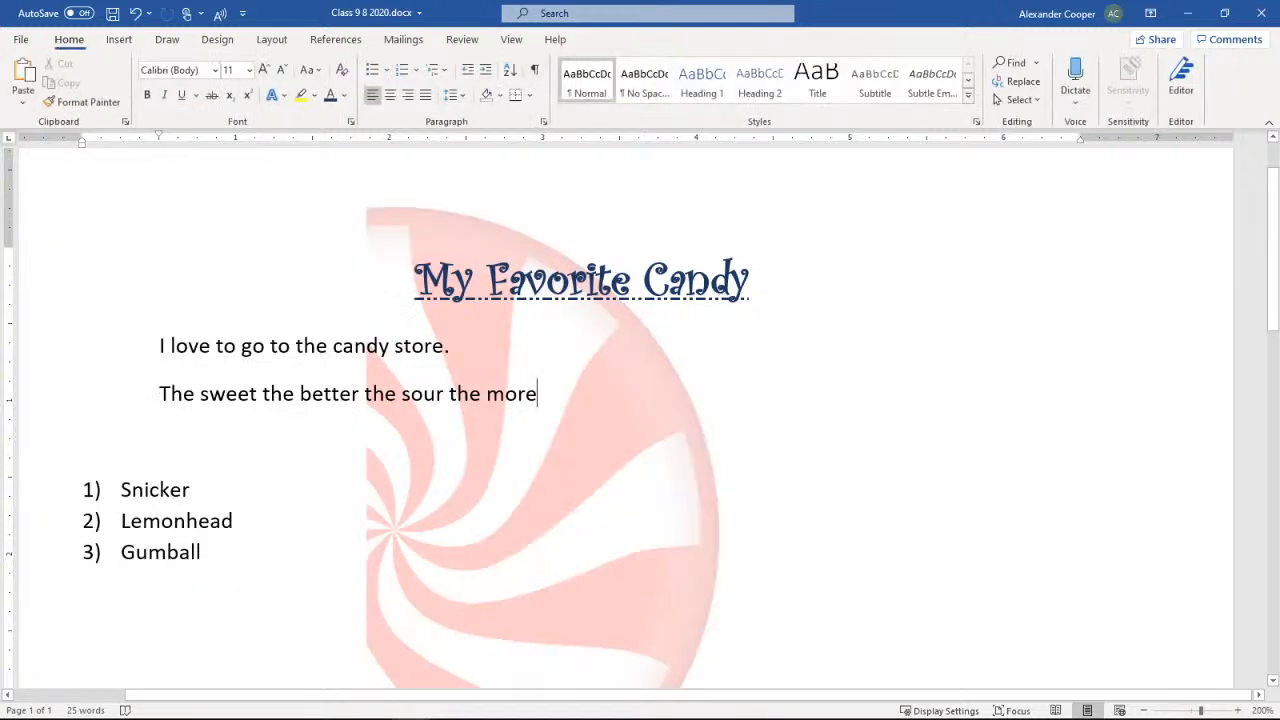
- Move the cropped half peppermint to the page's left margin so it lies behind the sentences and list
scroll(700, 390, down, 3)
click(570, 377)
drag(630, 350, 340, 440)
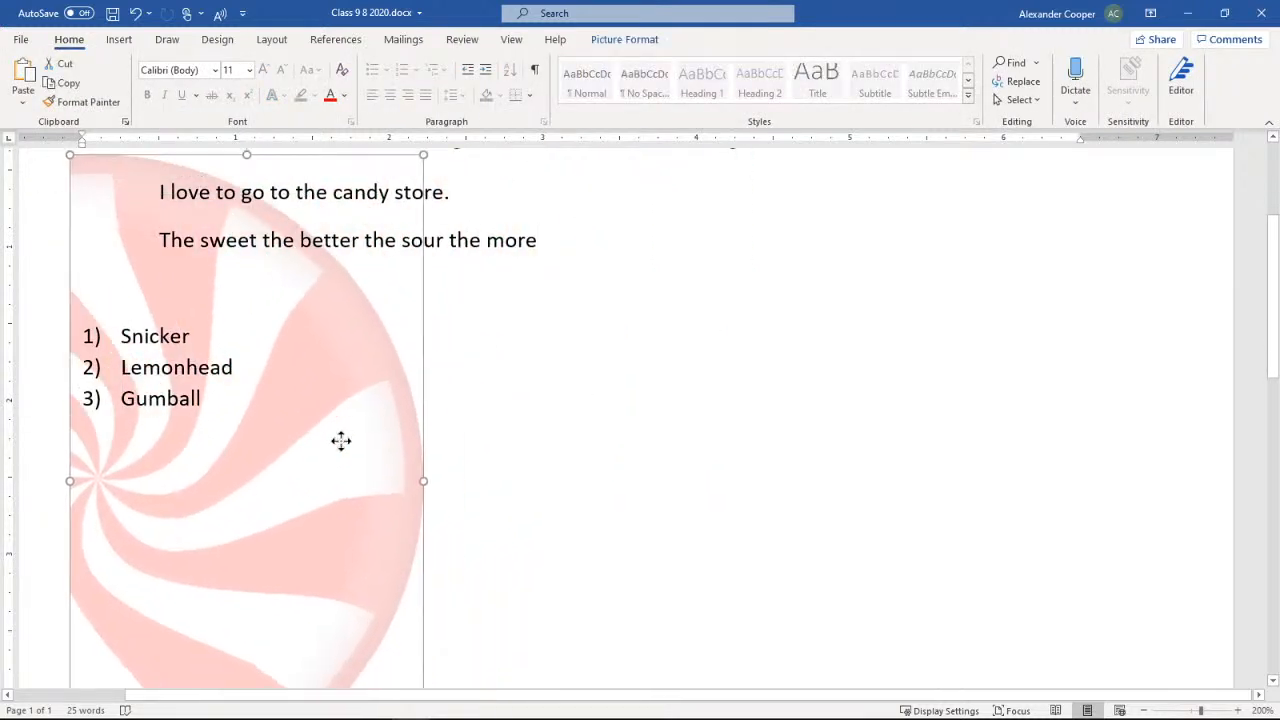
scroll(342, 437, up, 3)
drag(340, 505, 342, 441)
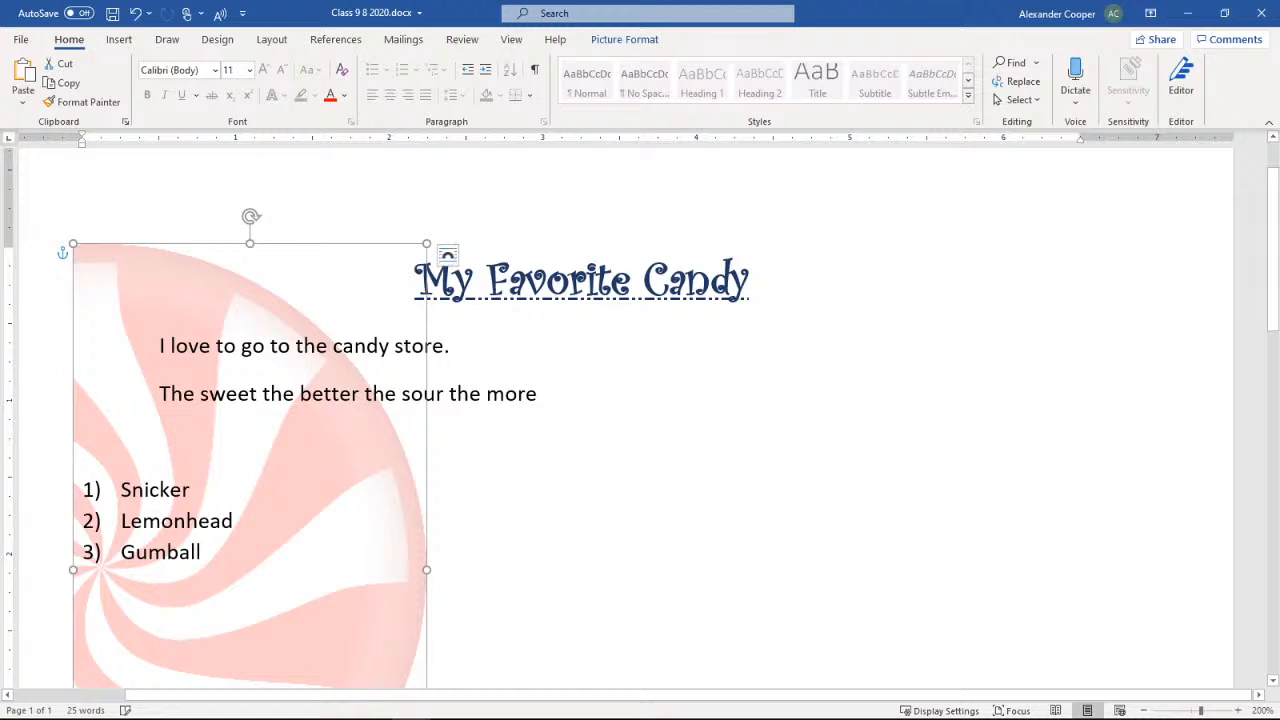
- Enlarge the cropped peppermint proportionally to about 6.5" high by 3.52" wide and nudge it slightly upward
scroll(640, 418, down, 3)
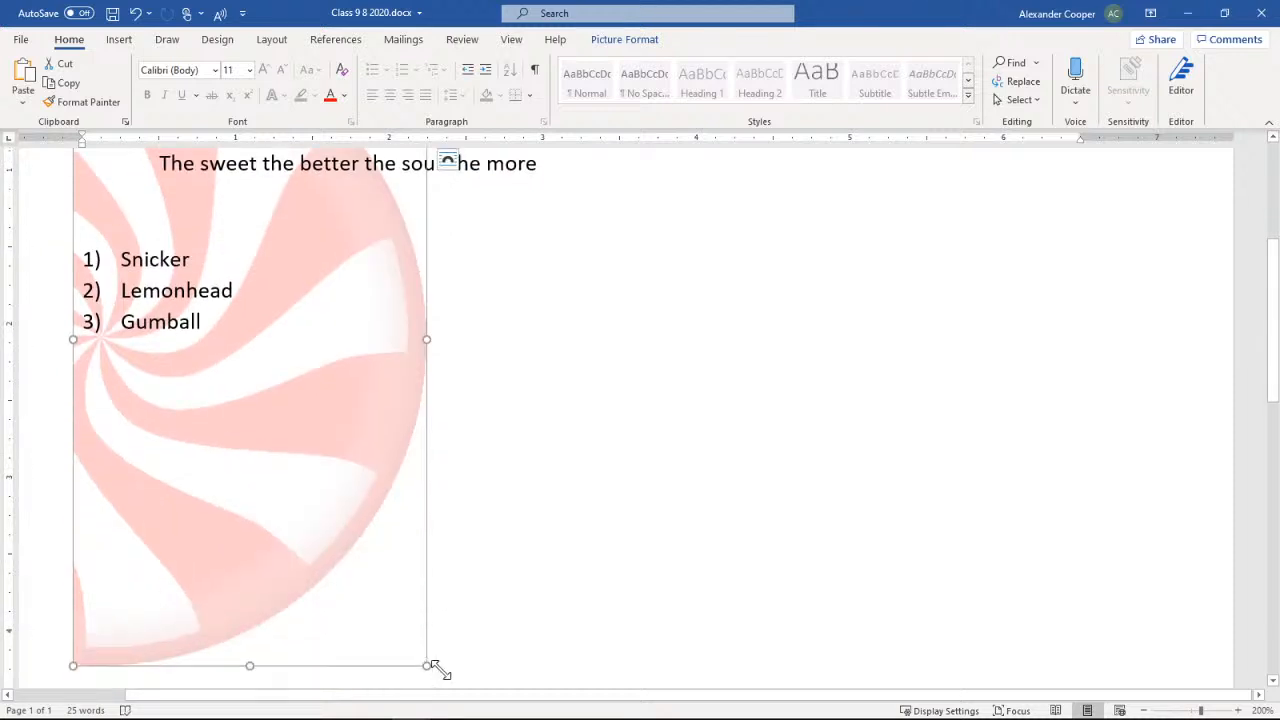
drag(428, 666, 611, 690)
scroll(560, 486, up, 3)
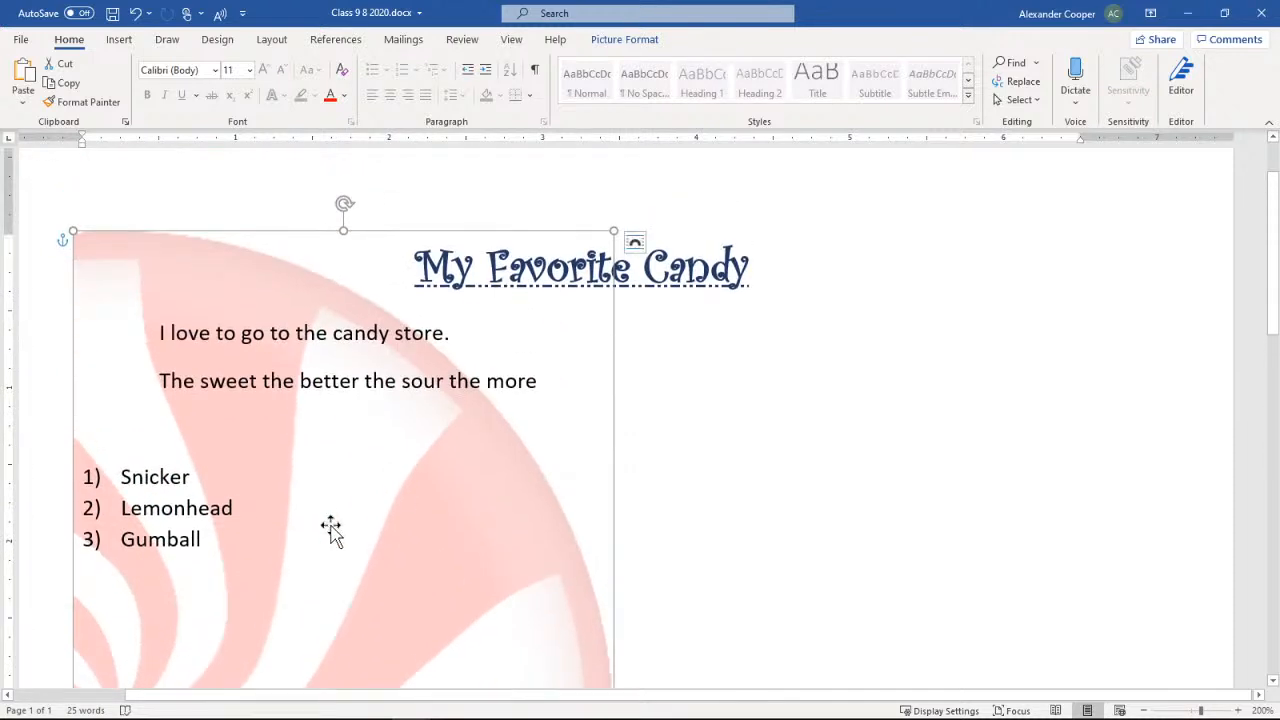
mouse_move(331, 525)
mouse_down()
mouse_move(329, 501)
mouse_move(329, 516)
mouse_up()
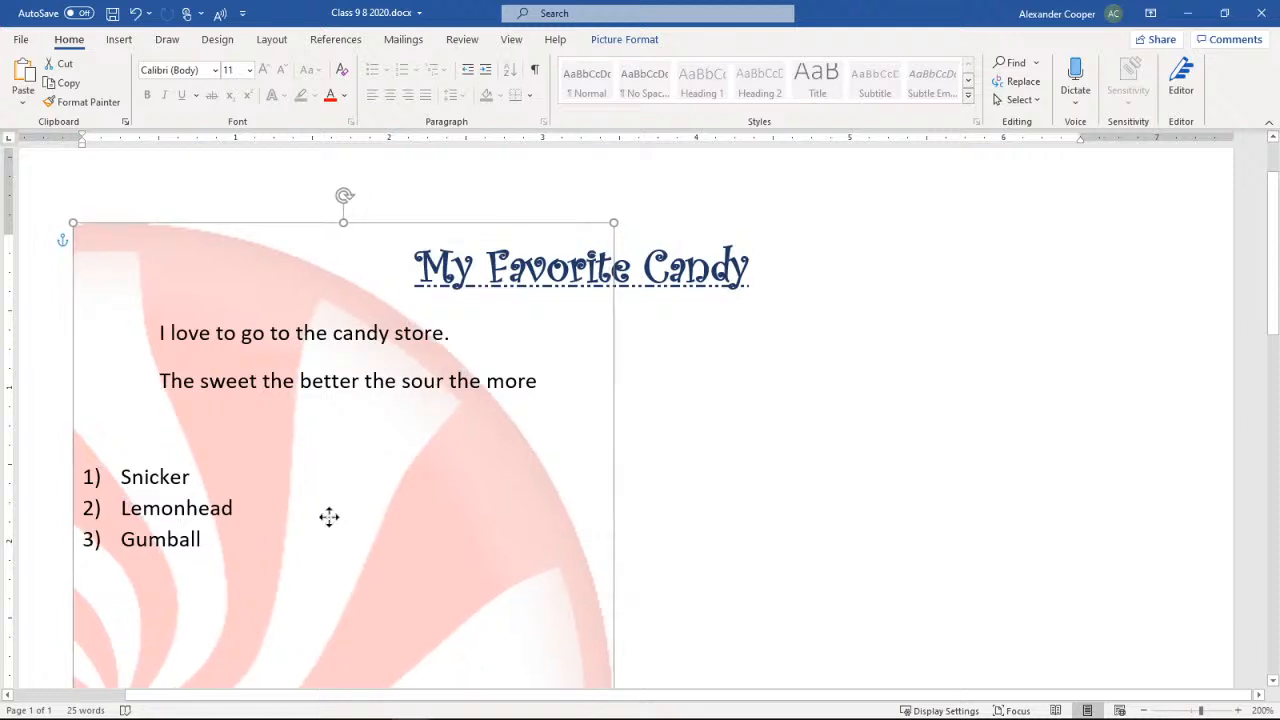
click(875, 443)
scroll(918, 418, down, 3)
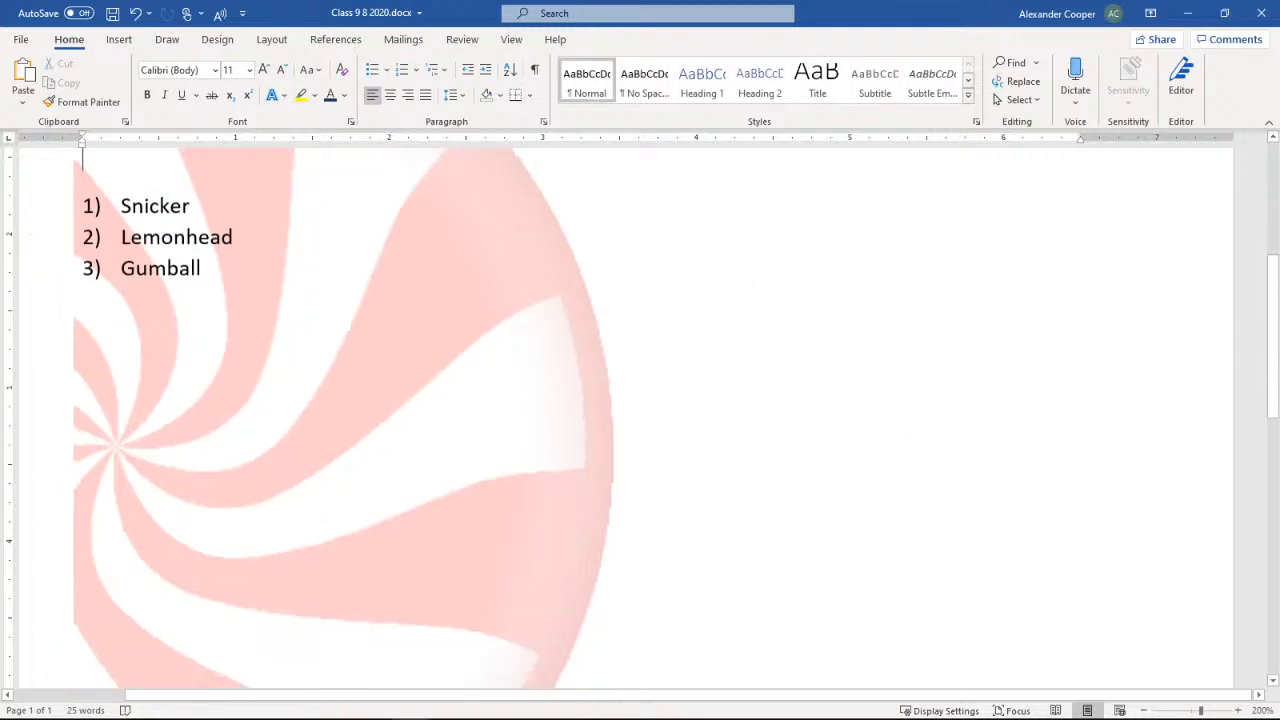
scroll(918, 418, up, 3)
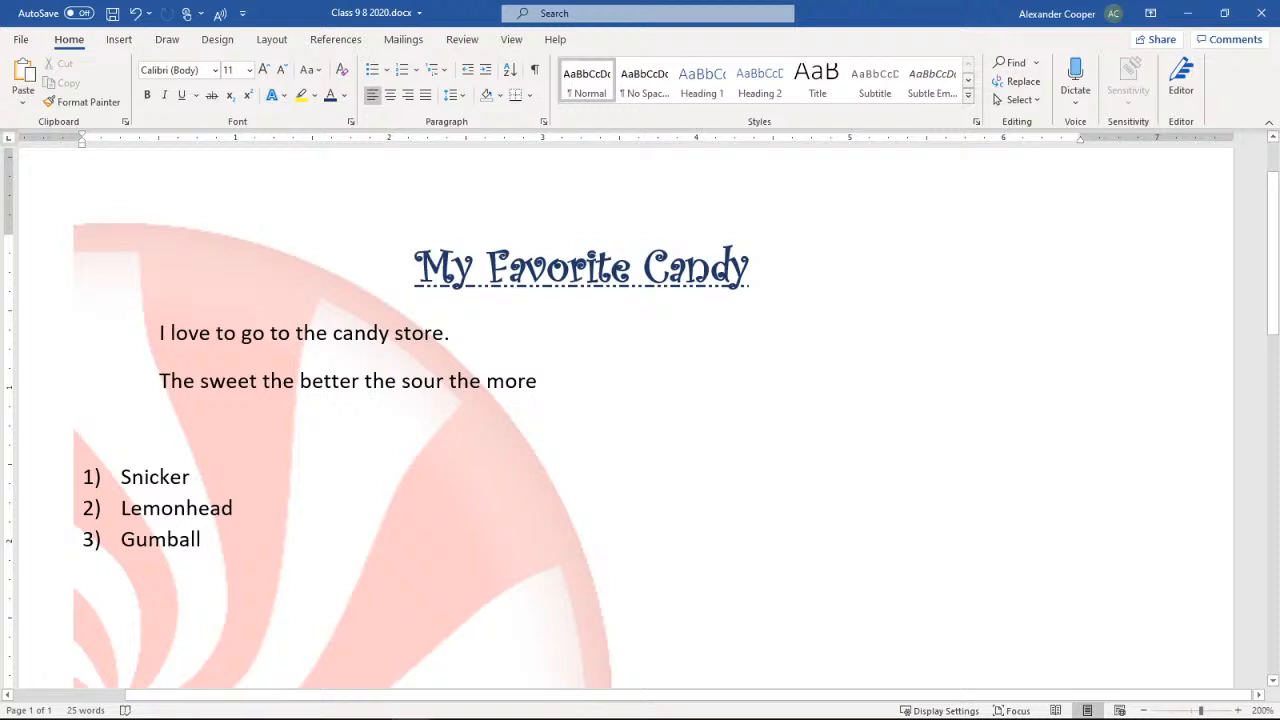
click(426, 450)
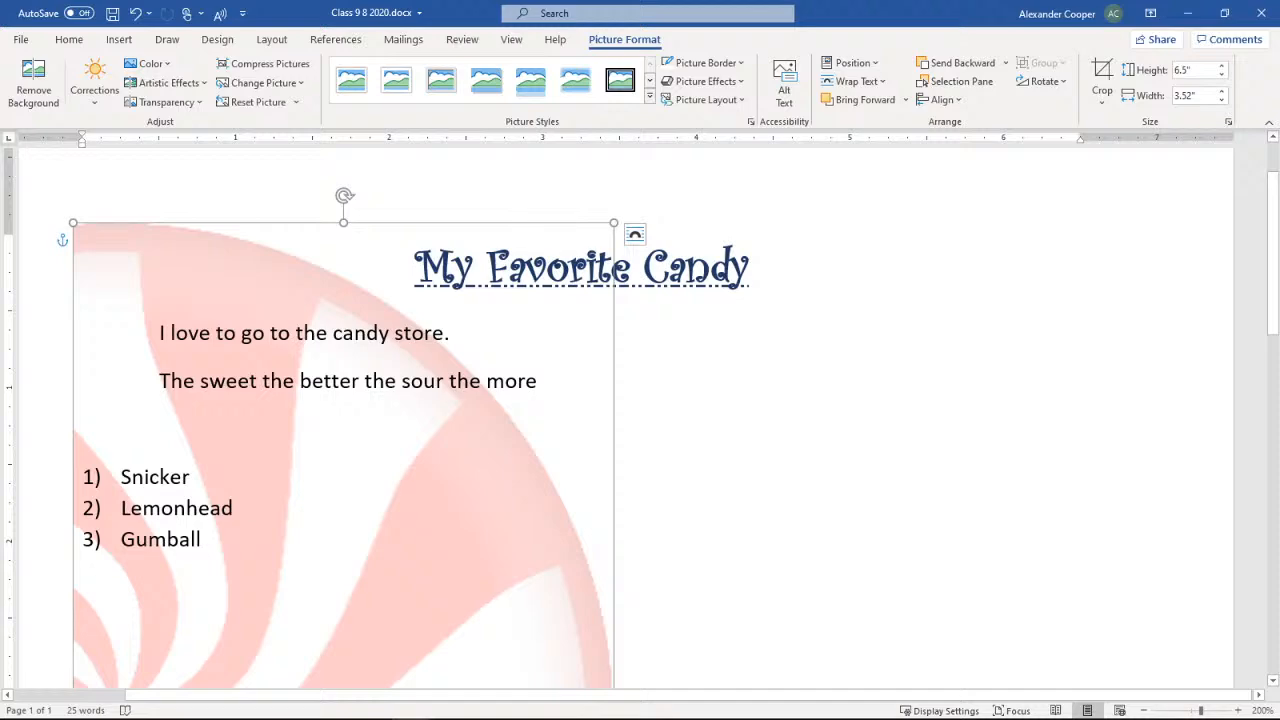
- Switch to the PowerPoint presentation and review the cropping section and the Printing slide
click(1188, 14)
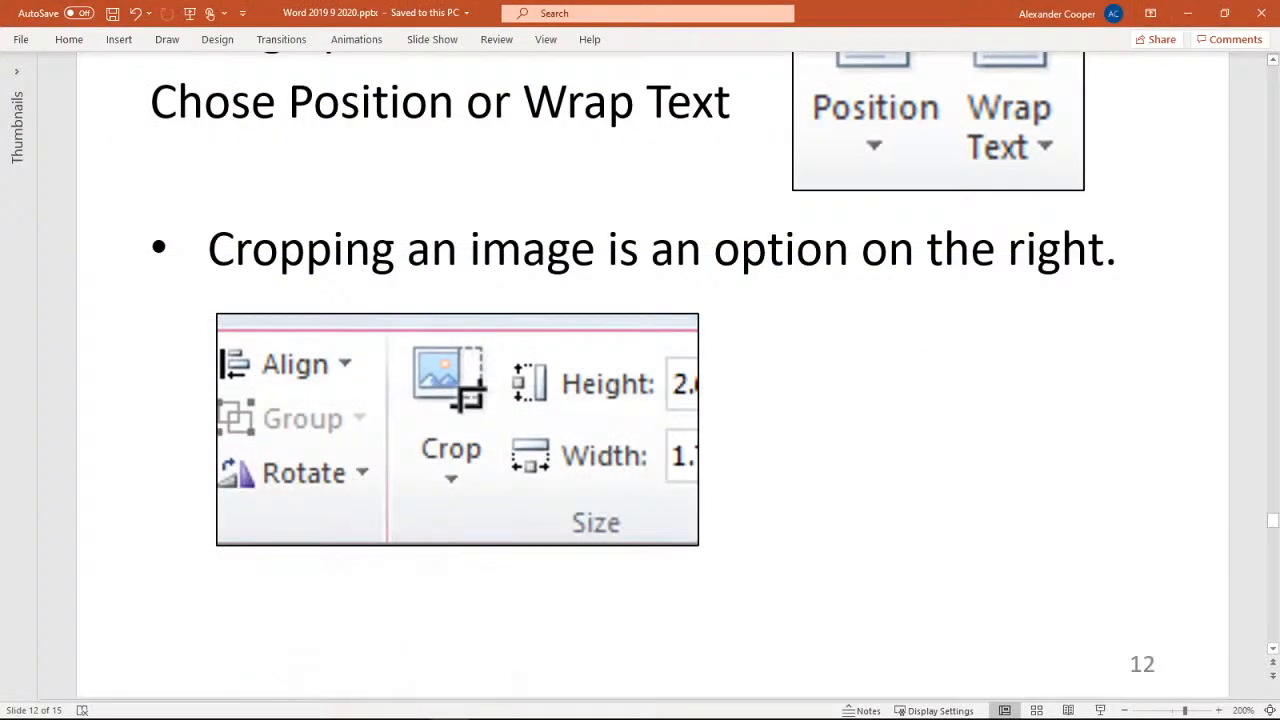
scroll(653, 374, down, 3)
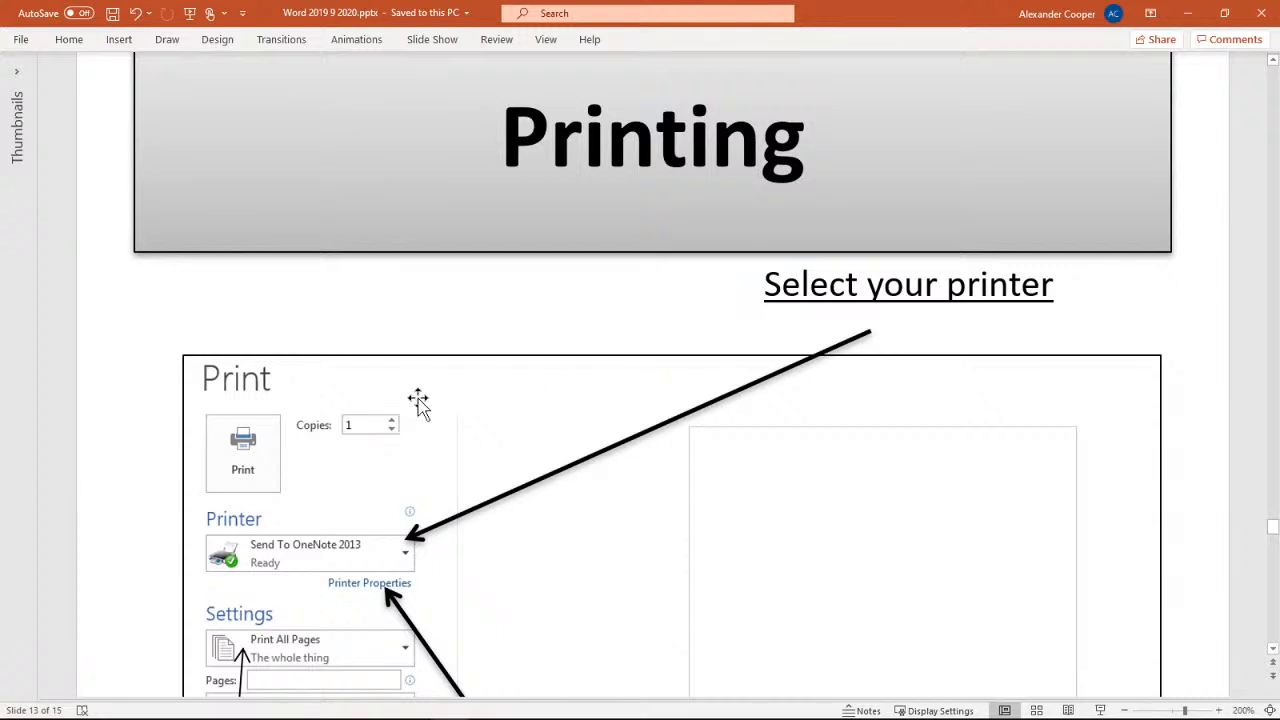
scroll(745, 260, down, 4)
scroll(728, 245, down, 5)
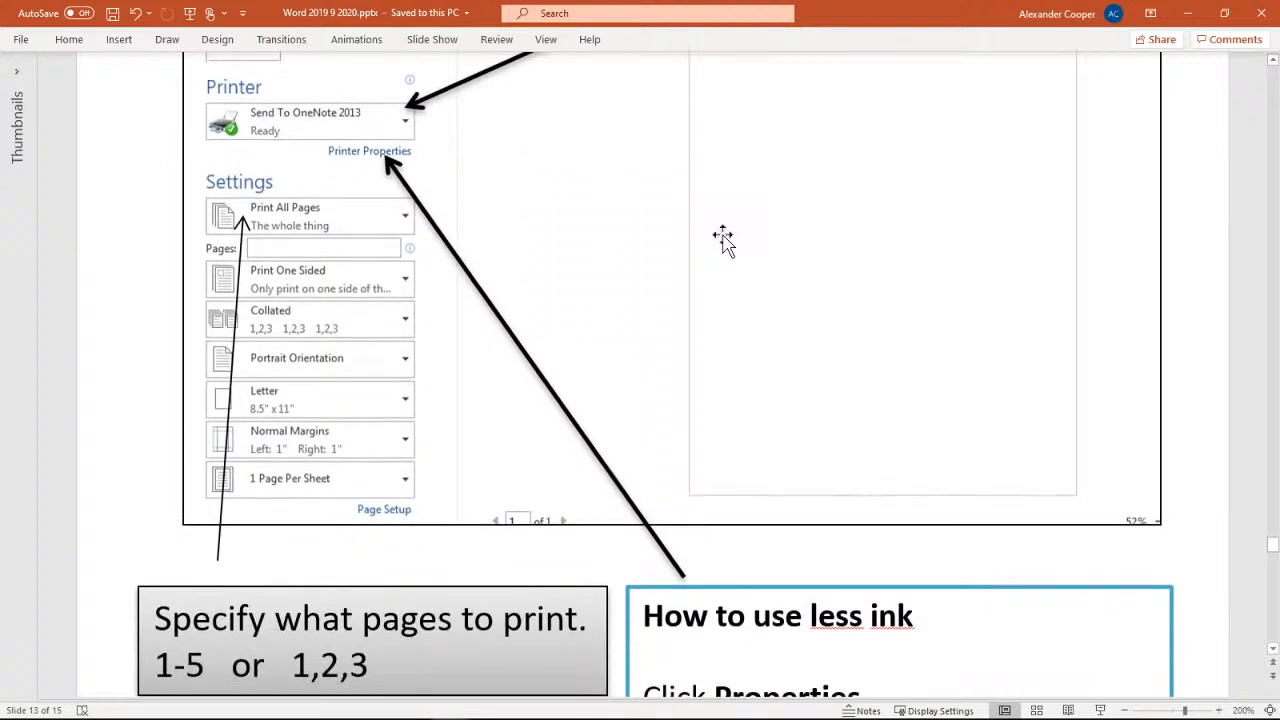
scroll(725, 240, up, 3)
scroll(725, 240, up, 2)
scroll(725, 240, down, 1)
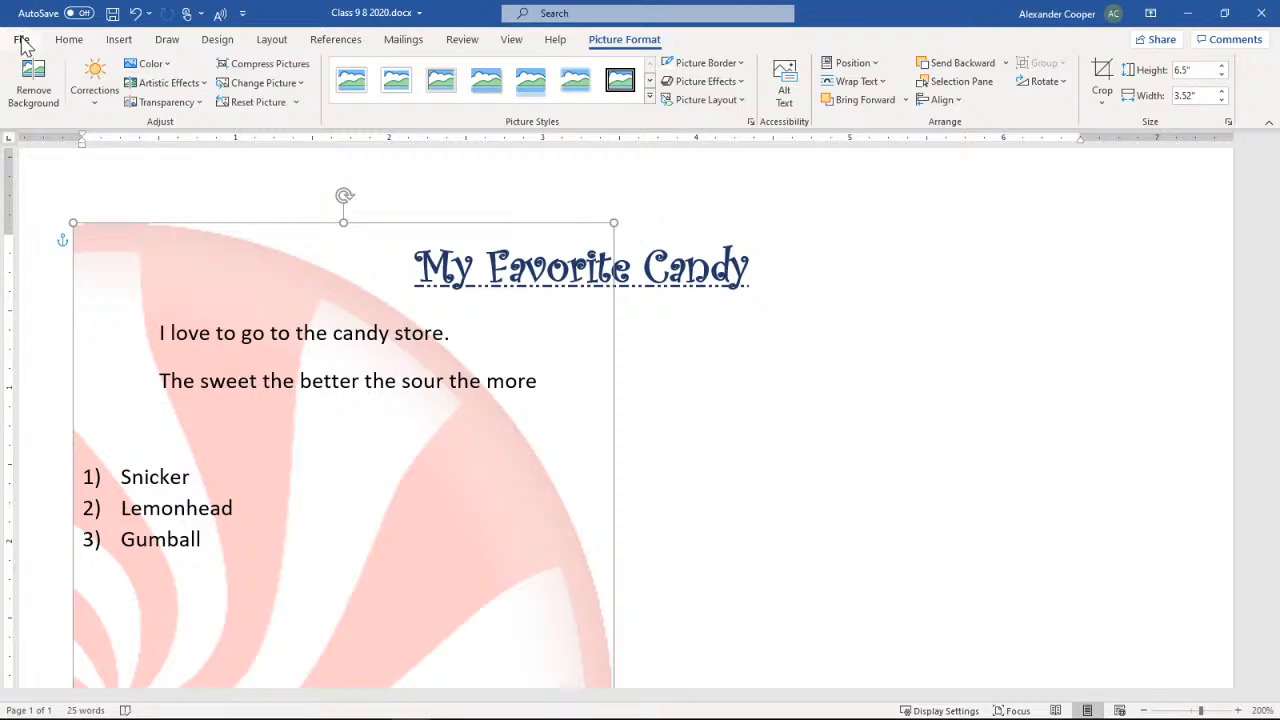
- Switch back to the Word document, open its print settings and set the number of copies to 5
click(21, 39)
click(45, 287)
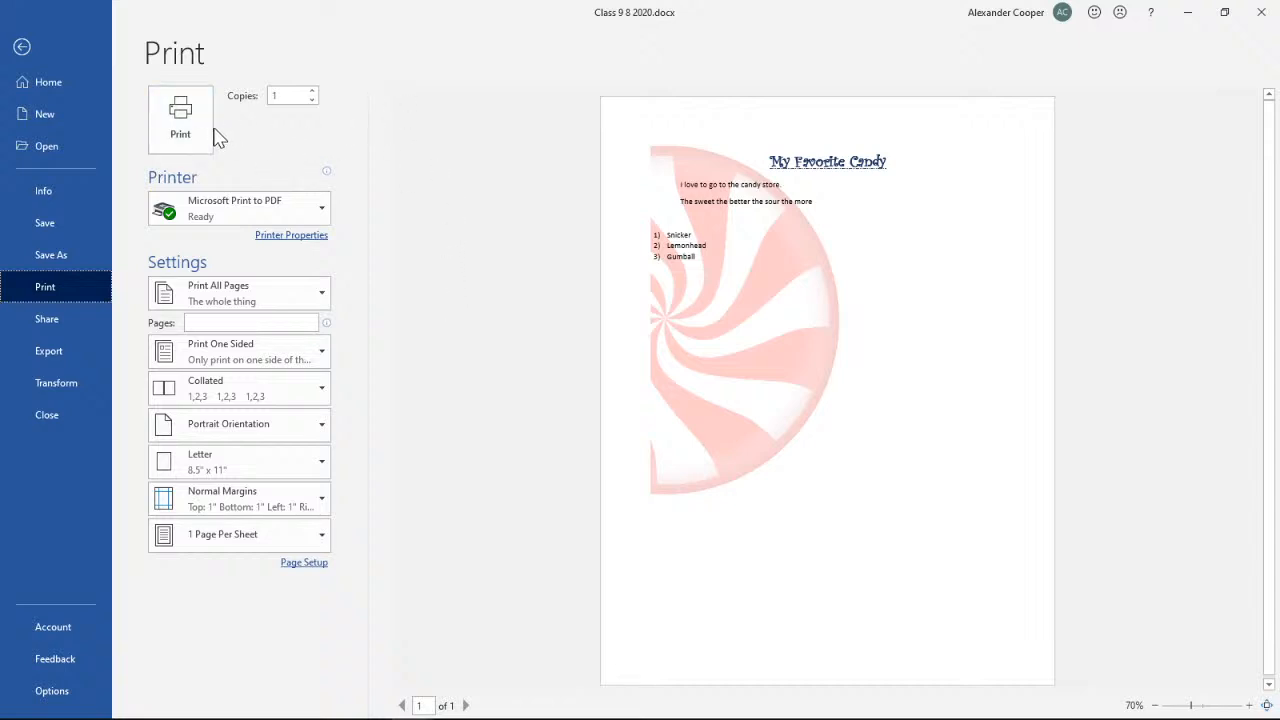
click(180, 133)
click(312, 91)
text(5)
- Restrict the print job to pages 2-9
mouse_move(331, 223)
click(262, 323)
text(2)
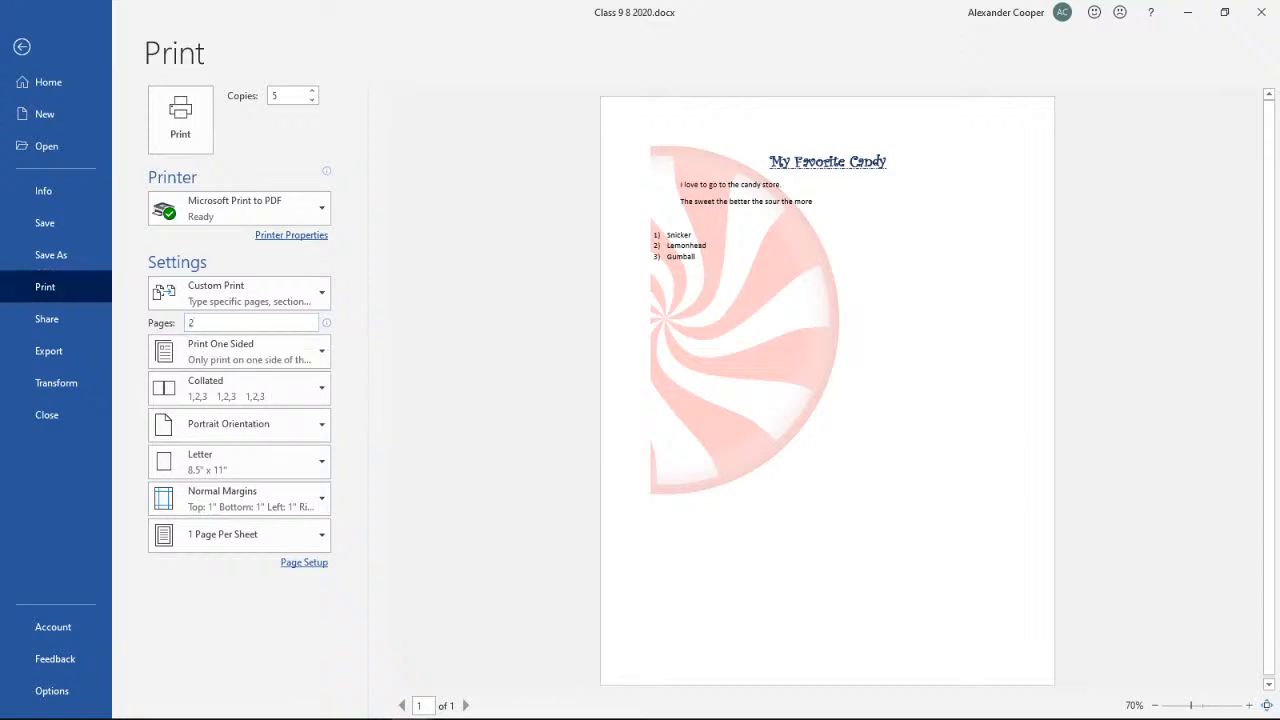
text(-9)
- Set the print job to Manually Print on Both Sides
click(466, 702)
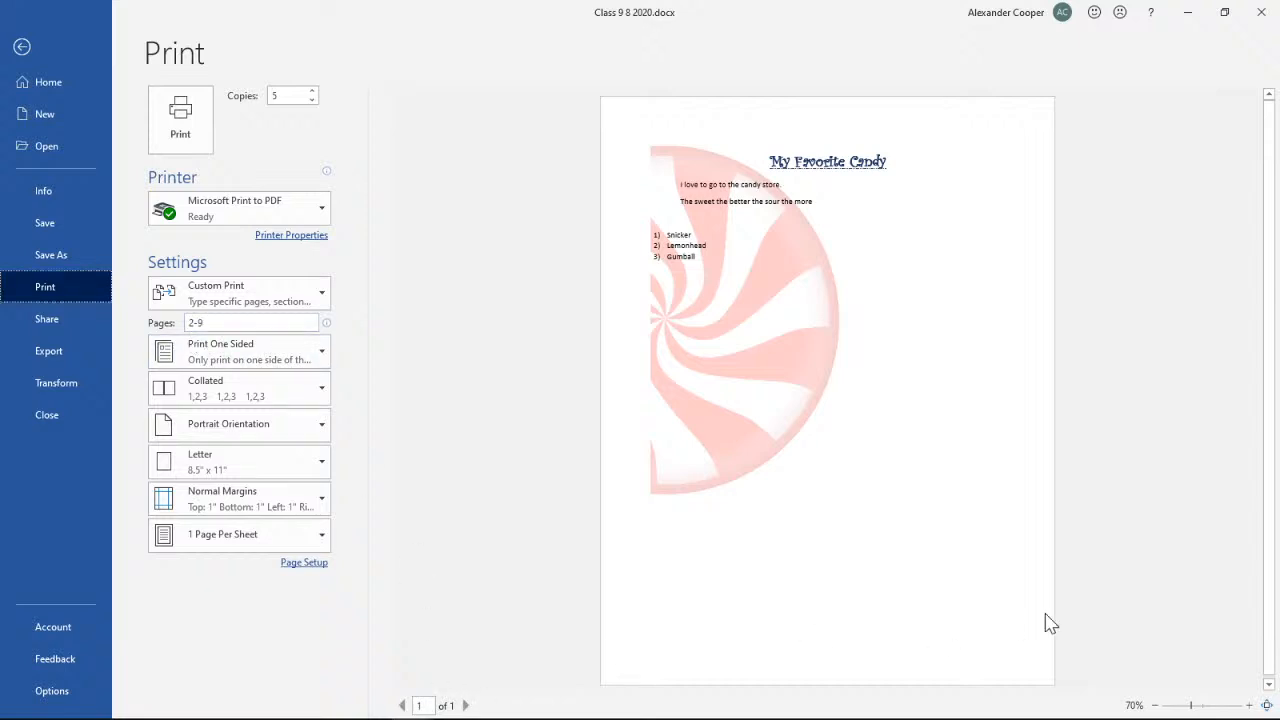
click(1249, 706)
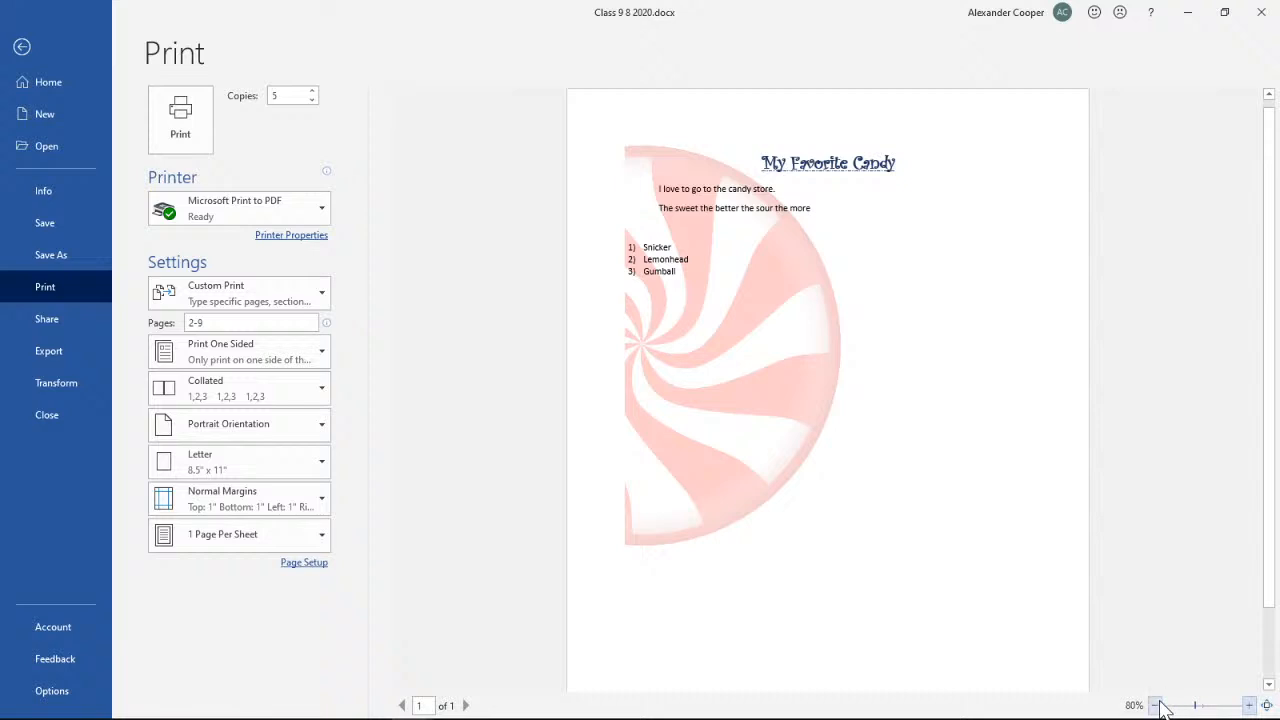
click(1154, 706)
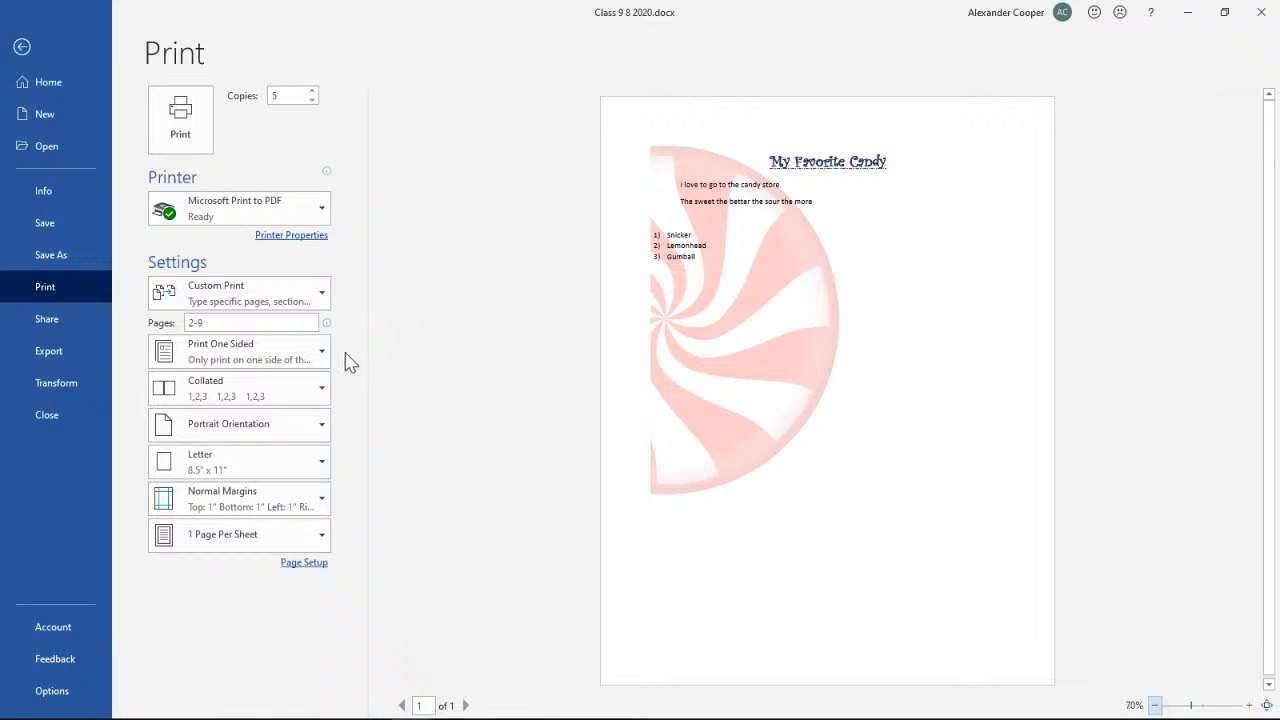
click(240, 360)
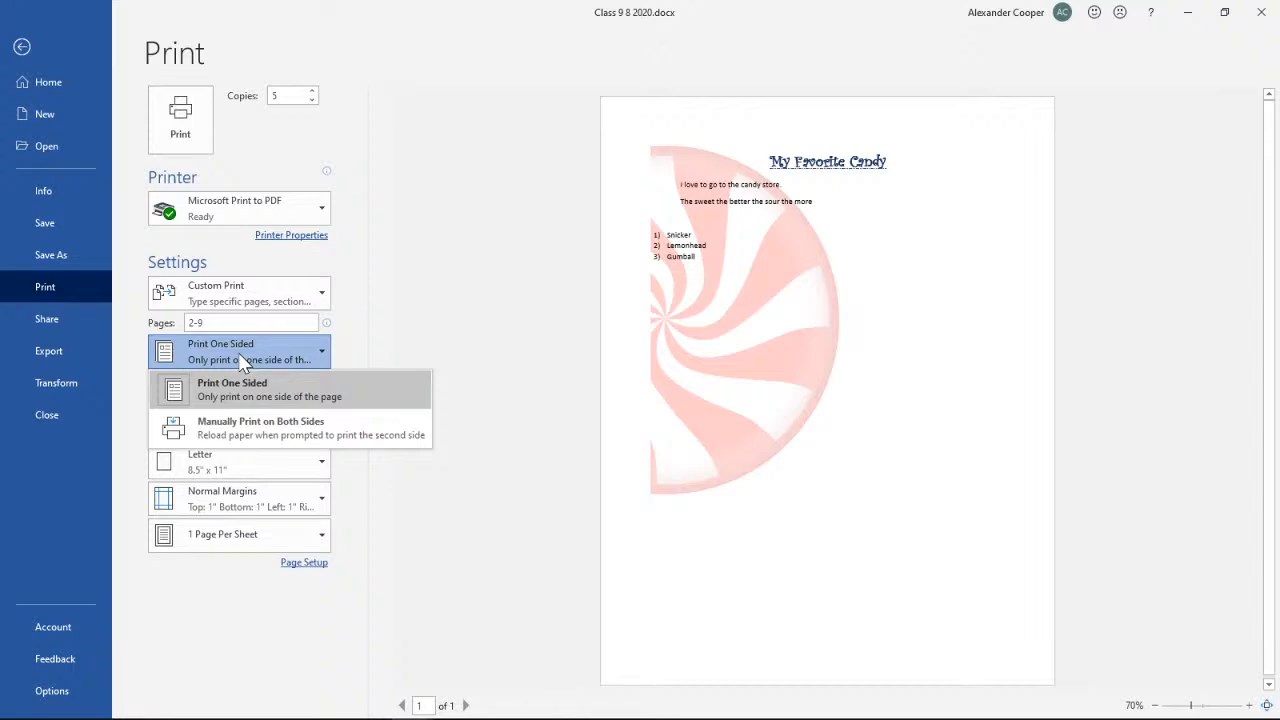
click(247, 437)
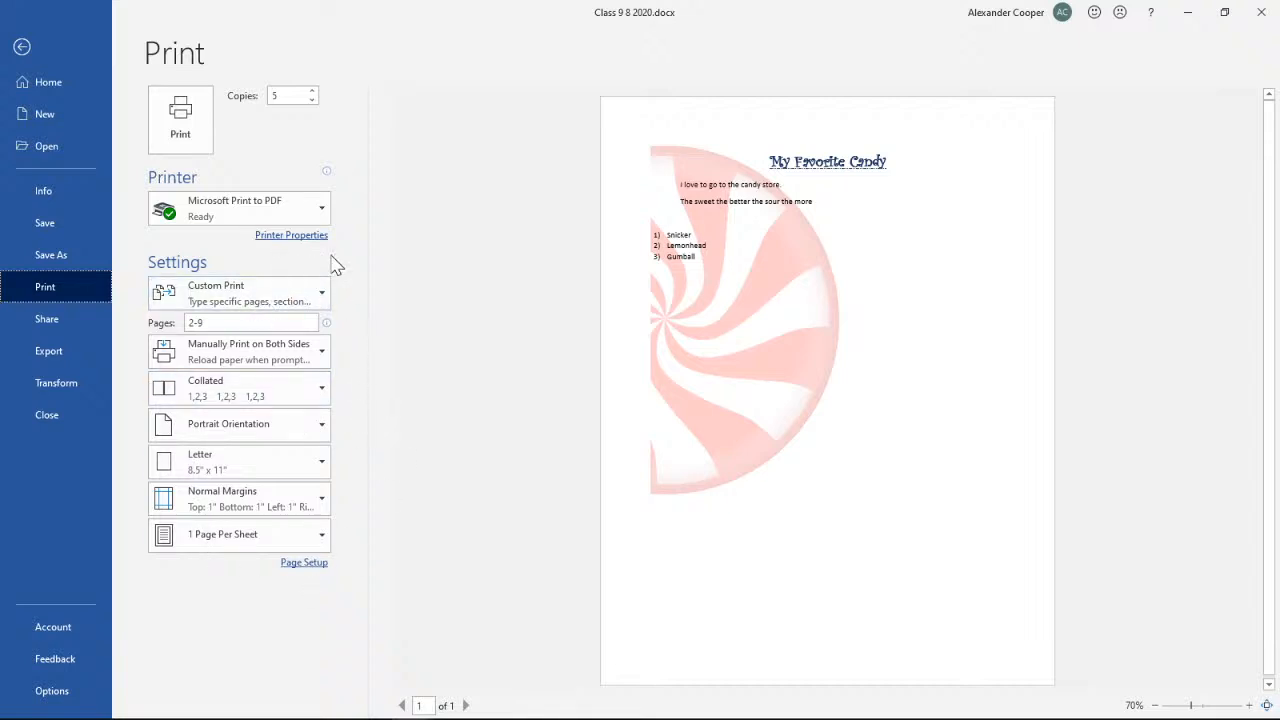
- Switch to the PowerPoint presentation and read the Printing slide's notes on page ranges and using less ink
click(1190, 25)
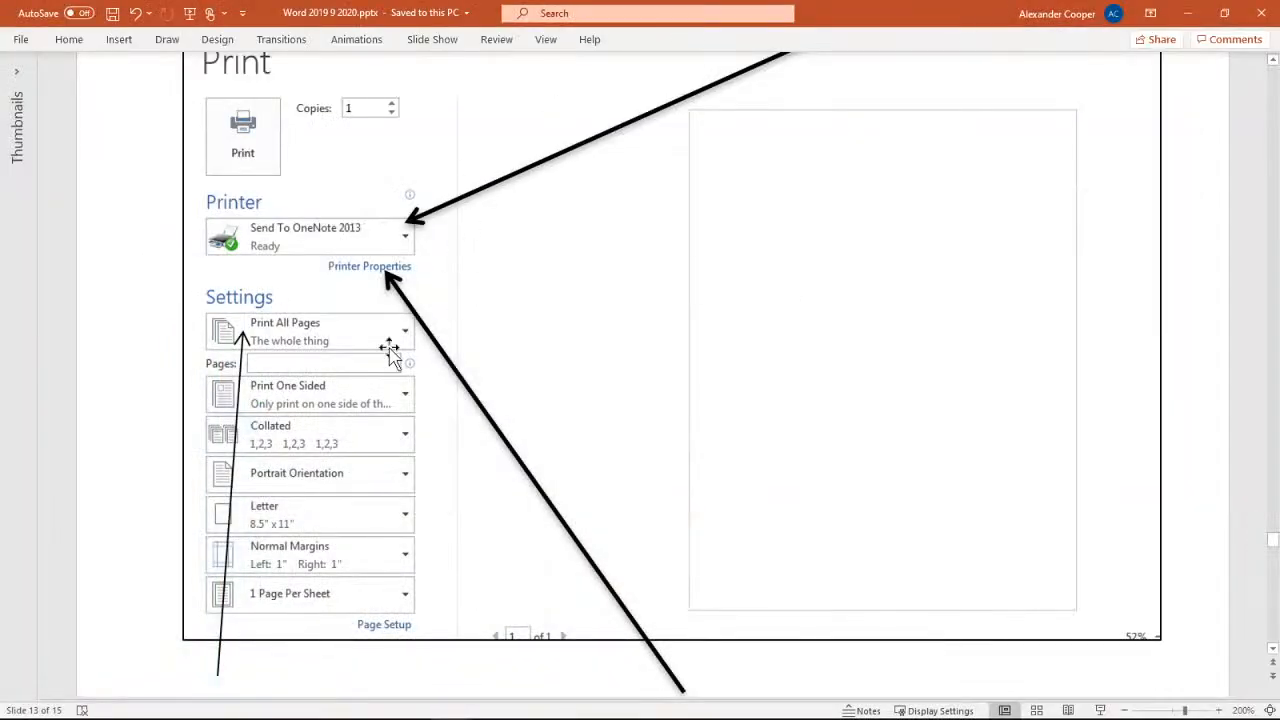
scroll(619, 323, up, 5)
scroll(619, 323, down, 5)
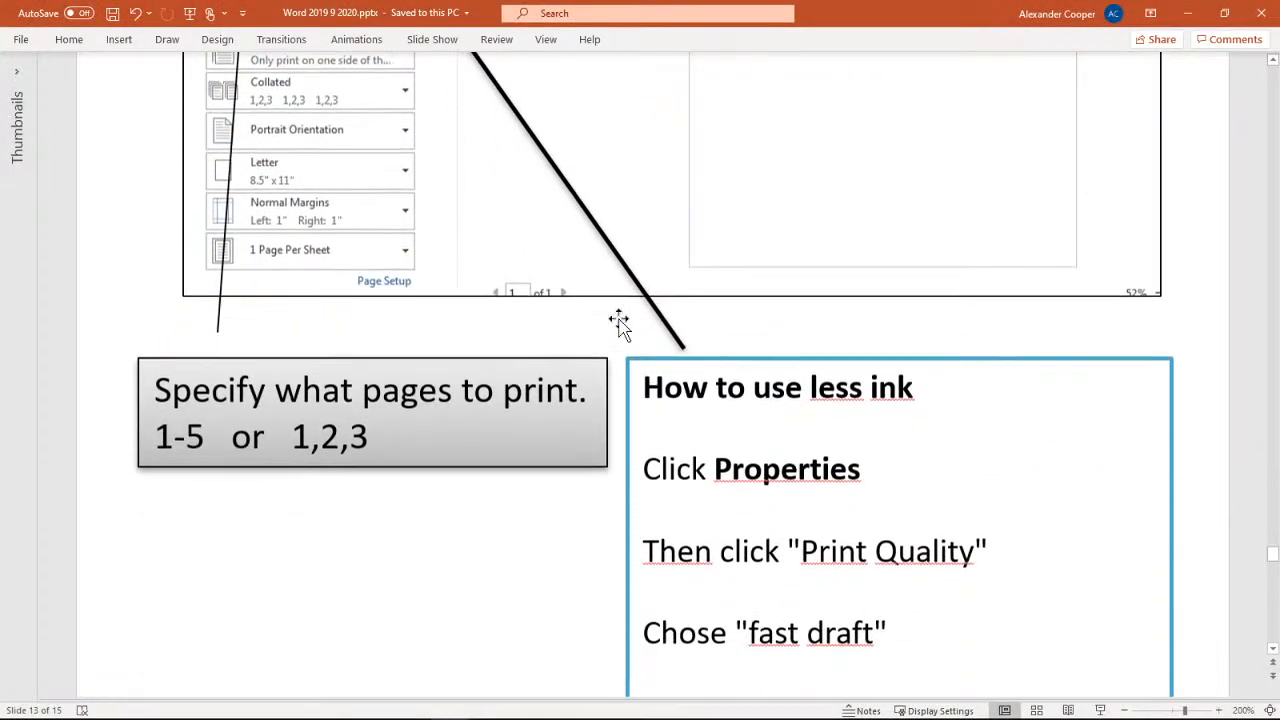
scroll(449, 251, up, 5)
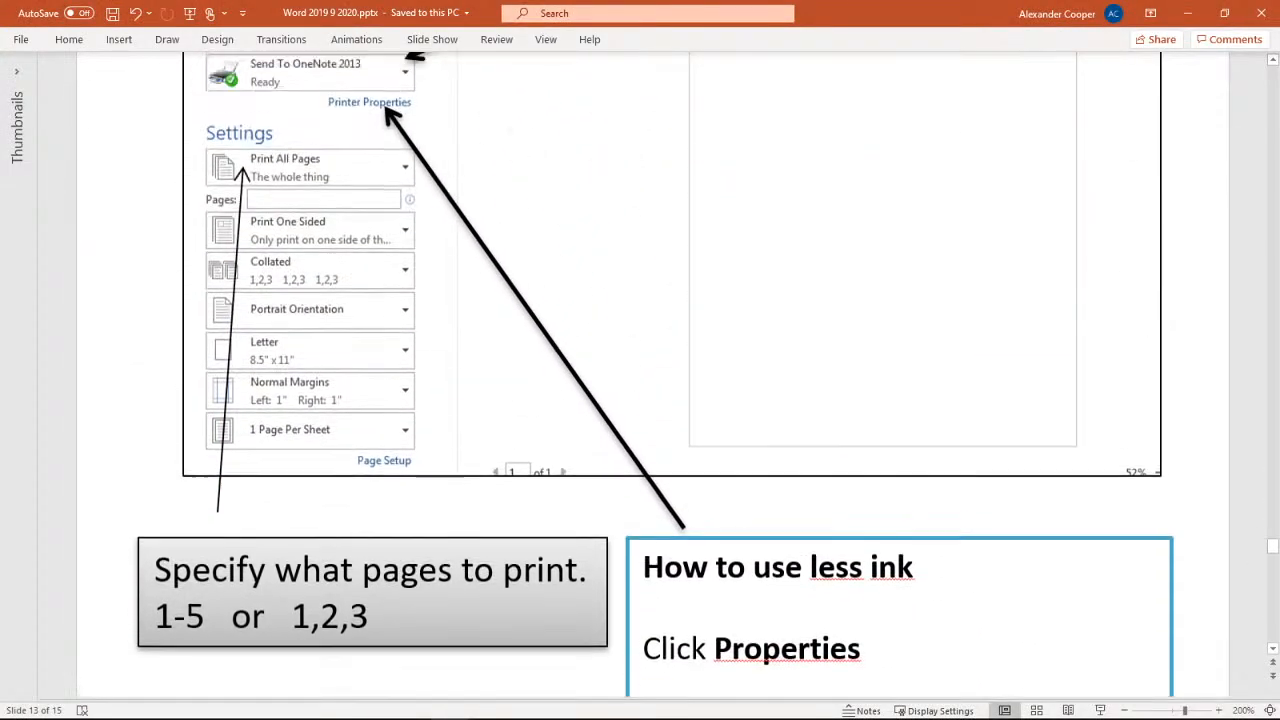
scroll(723, 380, down, 5)
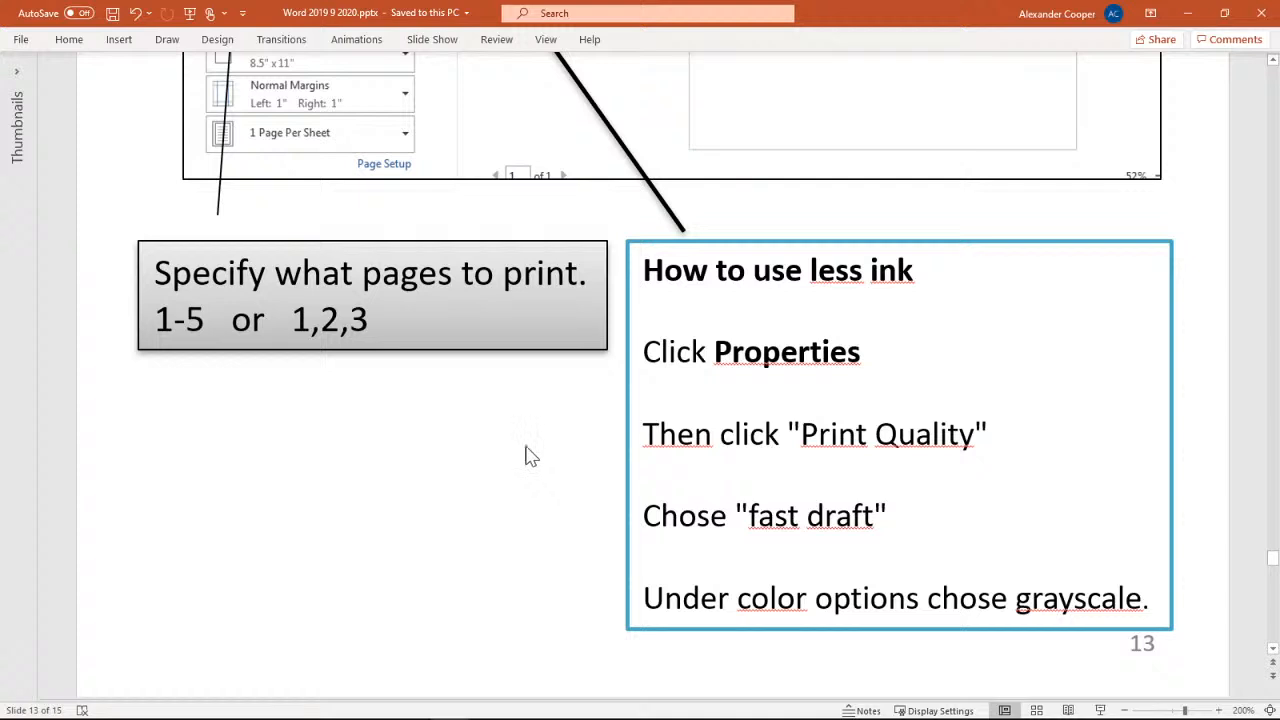
- Review the Templates slide and minimize the presentation to reach the desktop
scroll(560, 453, down, 5)
scroll(560, 444, up, 5)
scroll(692, 446, down, 2)
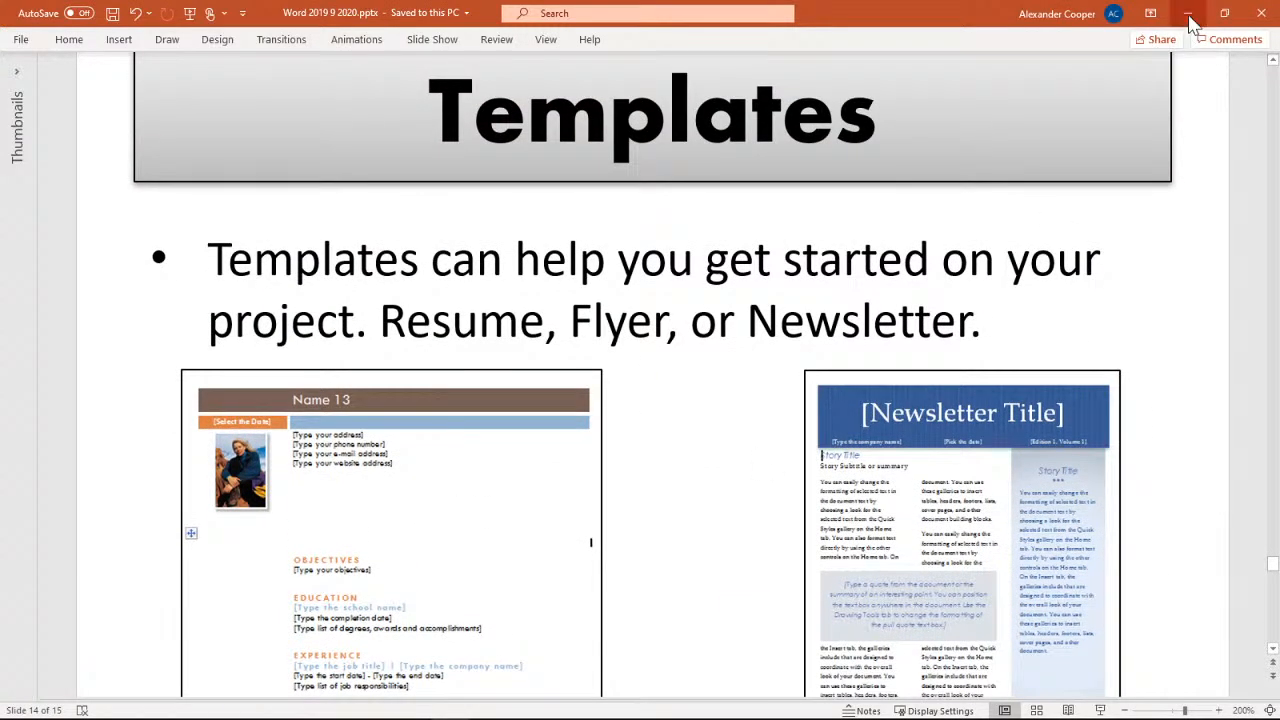
click(1187, 13)
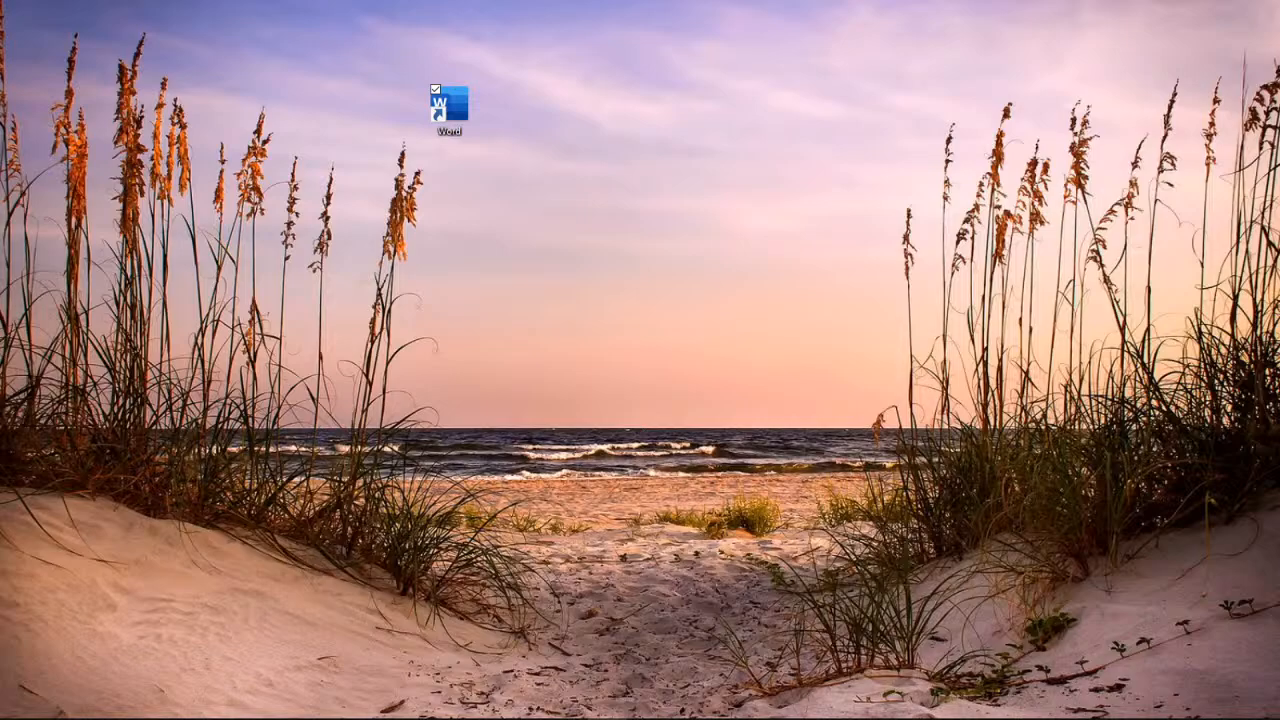
- Switch back to the Word candy document and leave the print settings to return to the editing view
key(alt+Tab)
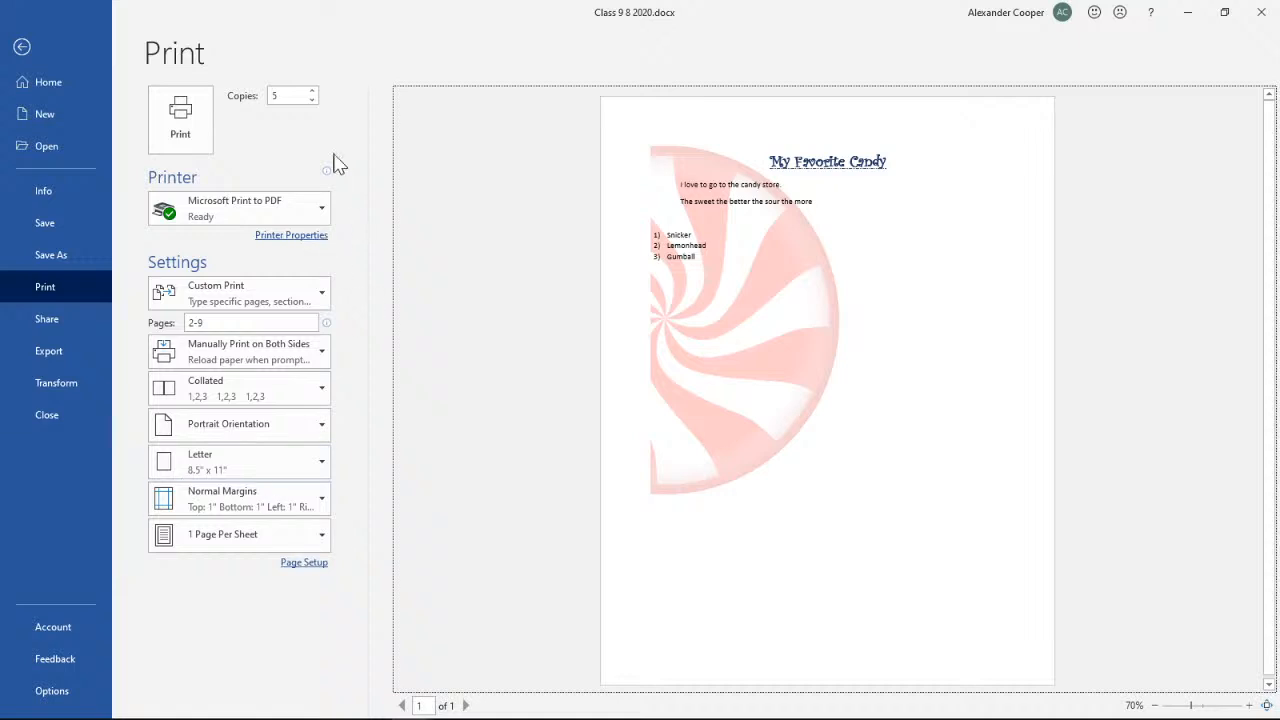
click(24, 47)
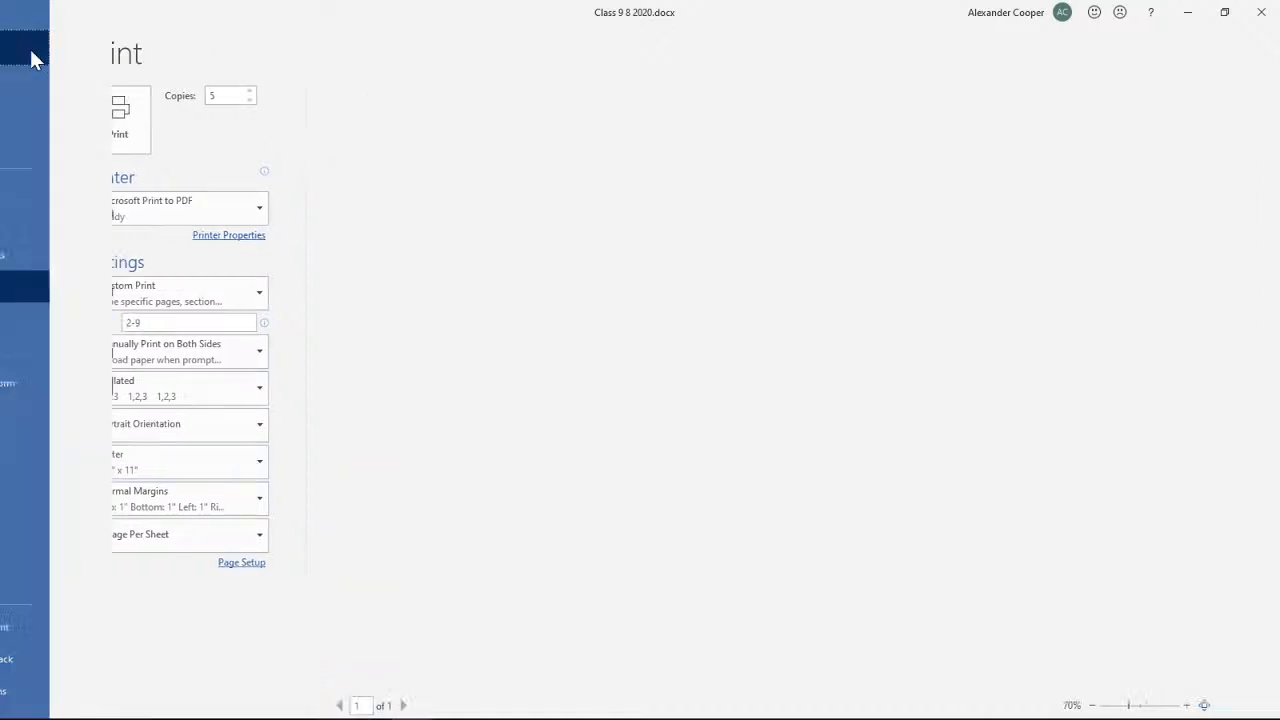
click(877, 394)
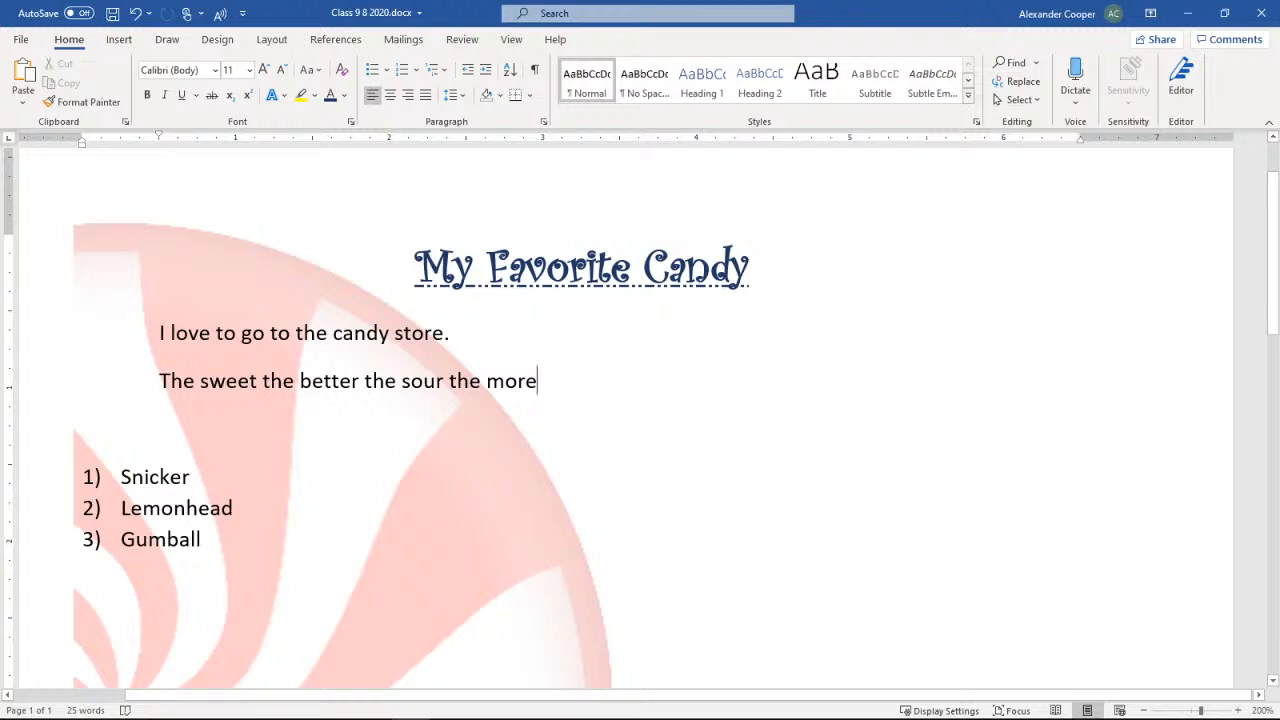
mouse_move(1276, 232)
mouse_down()
mouse_move(1249, 477)
mouse_move(1277, 172)
mouse_move(1276, 236)
mouse_up()
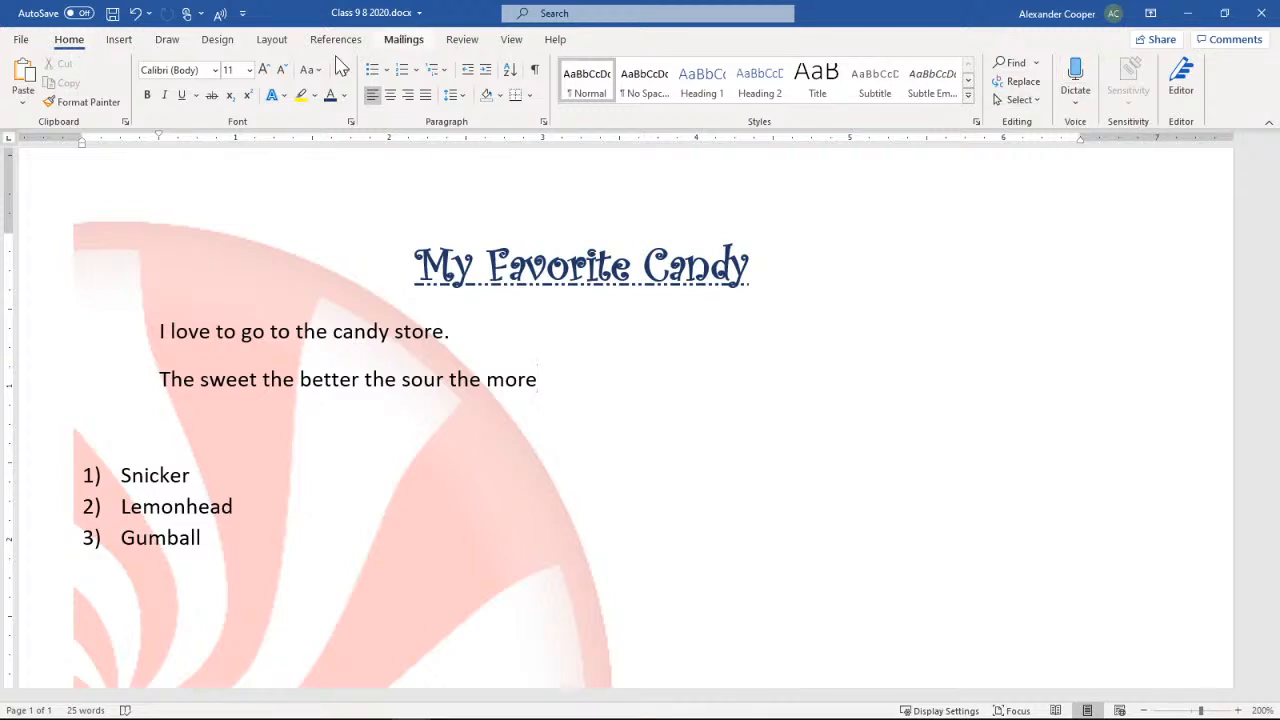
- Examine the list of languages available for dictation
click(556, 44)
click(514, 44)
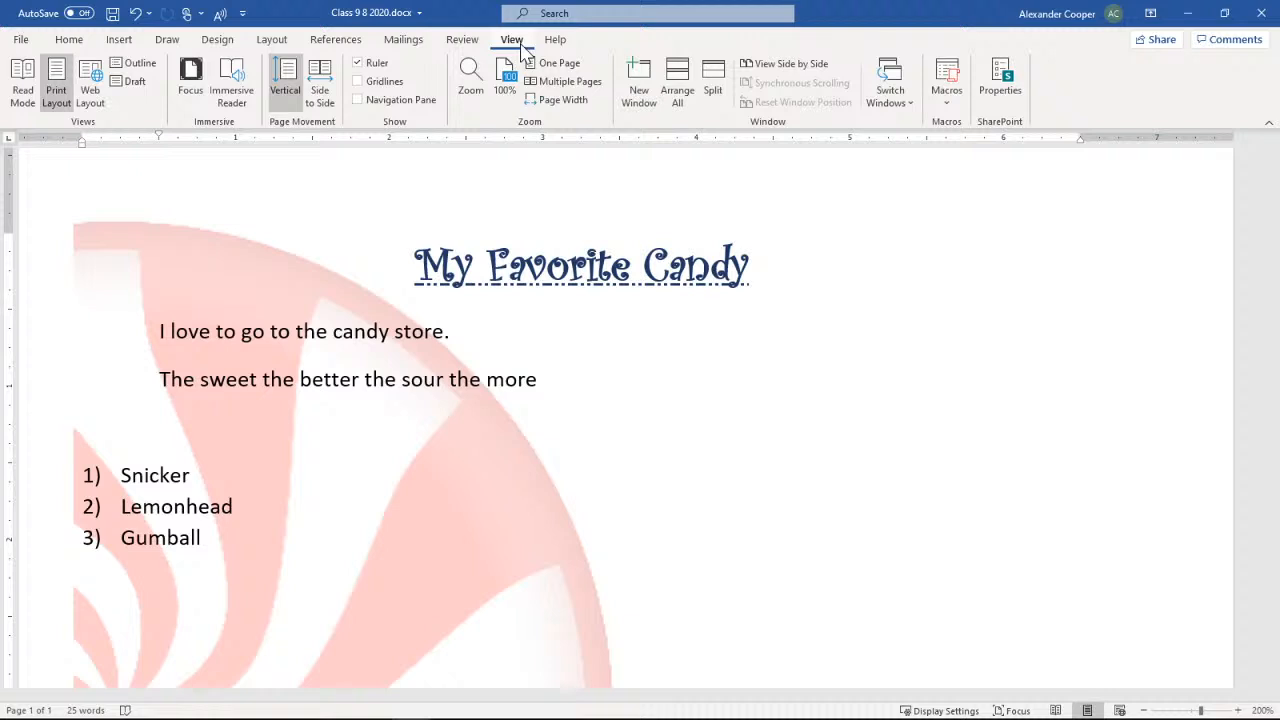
click(72, 46)
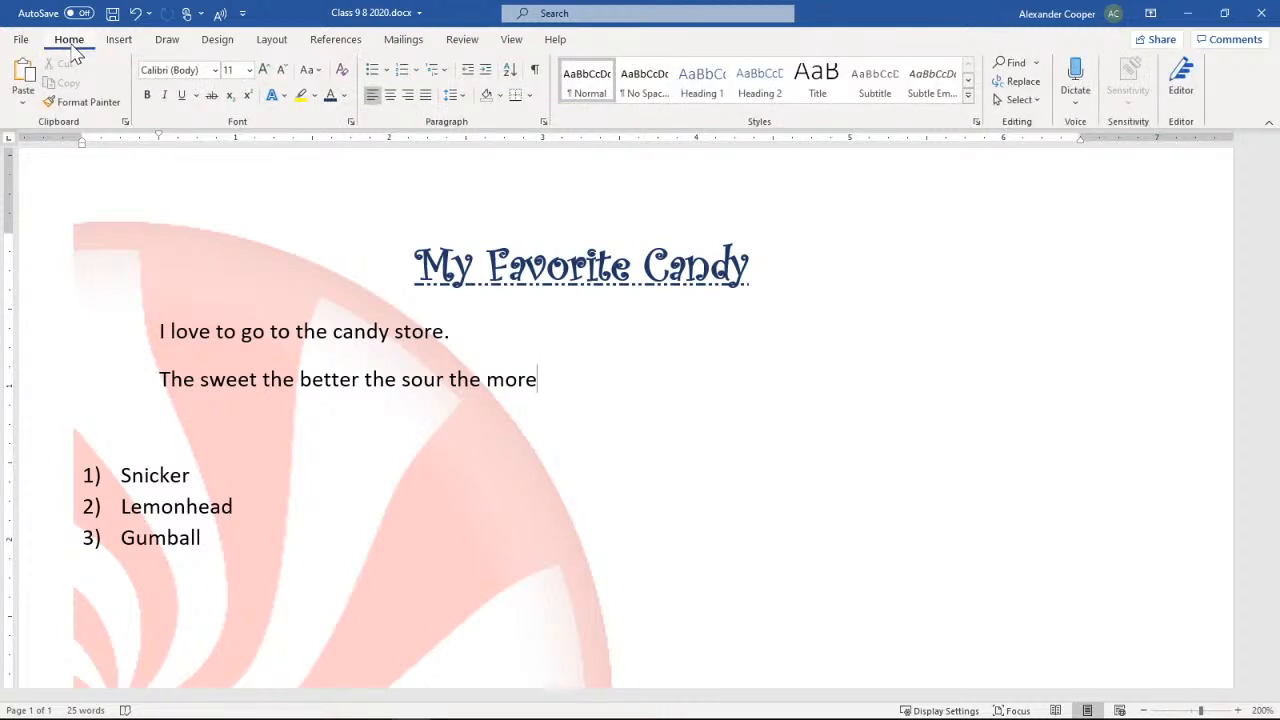
click(1077, 105)
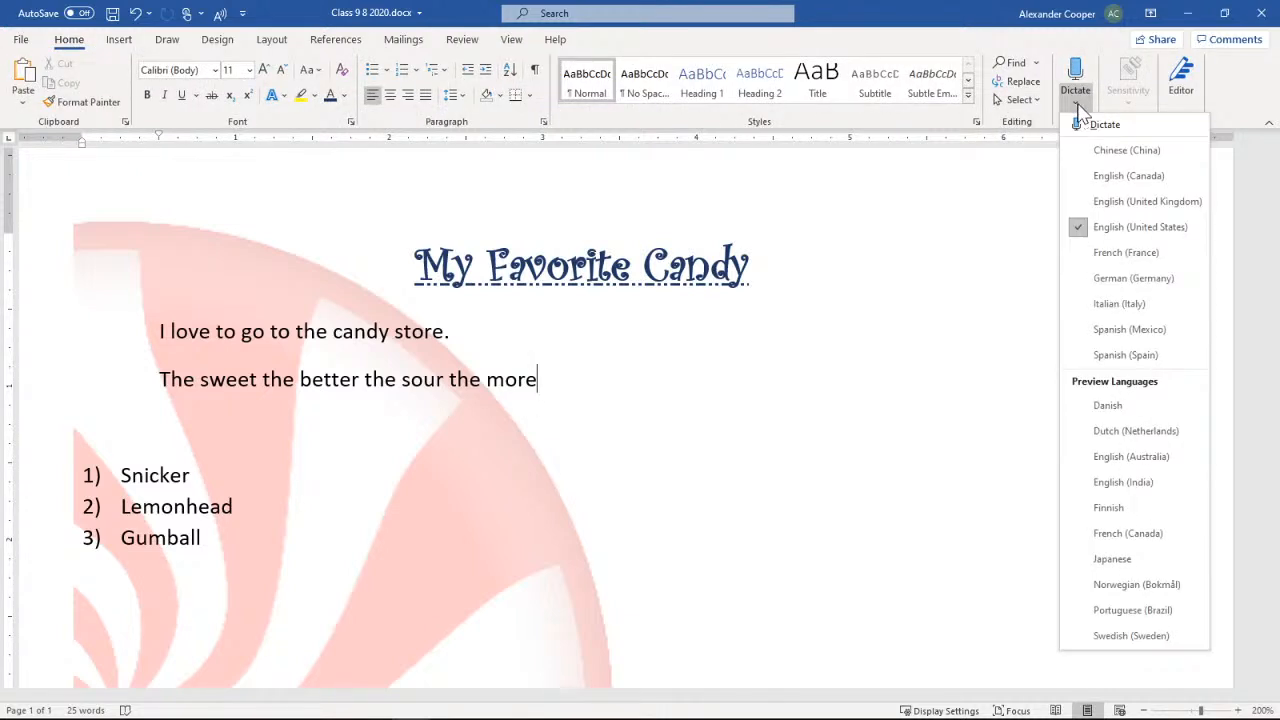
click(1078, 105)
click(1057, 13)
click(888, 10)
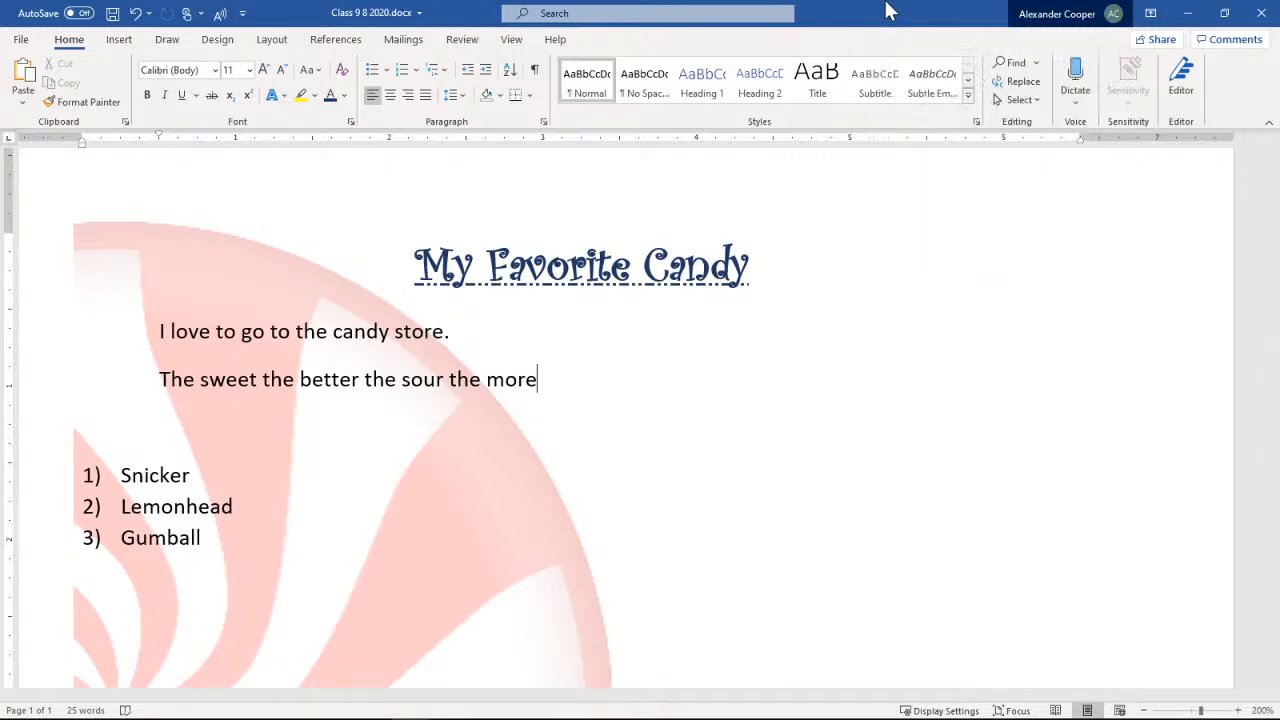
- Find the Read Aloud command and have the candy document read aloud
click(168, 41)
click(220, 41)
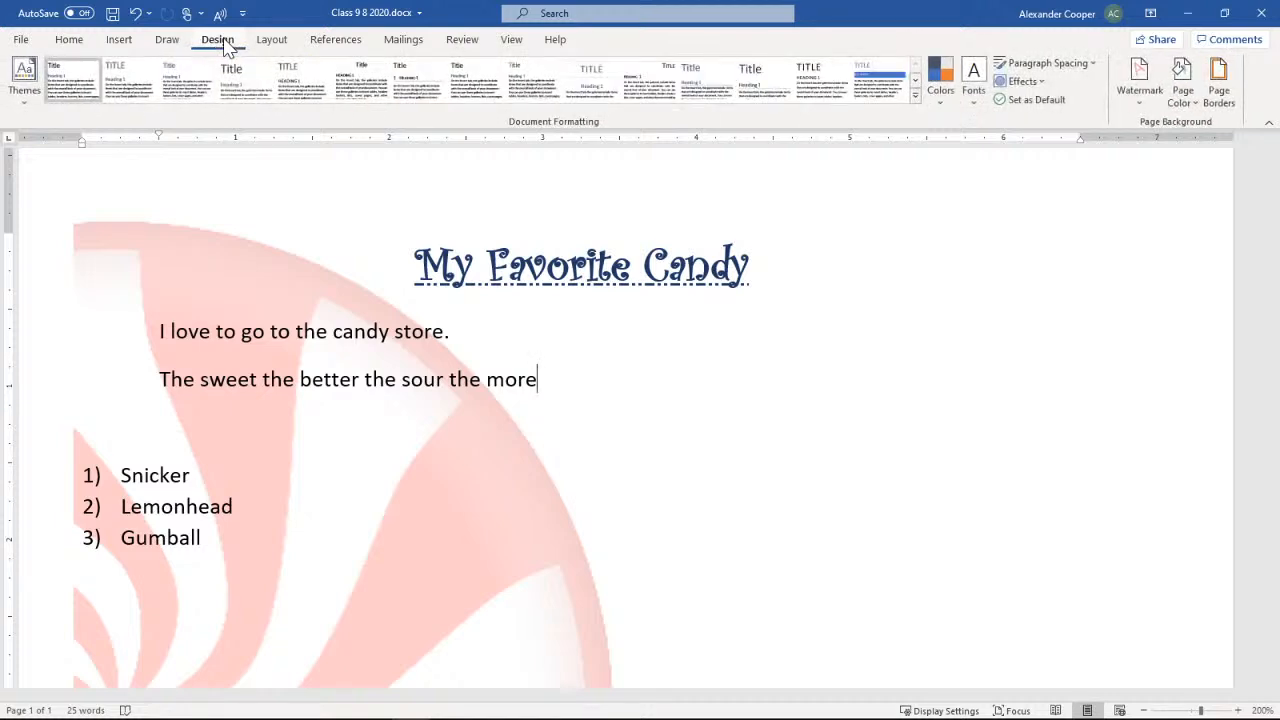
click(268, 41)
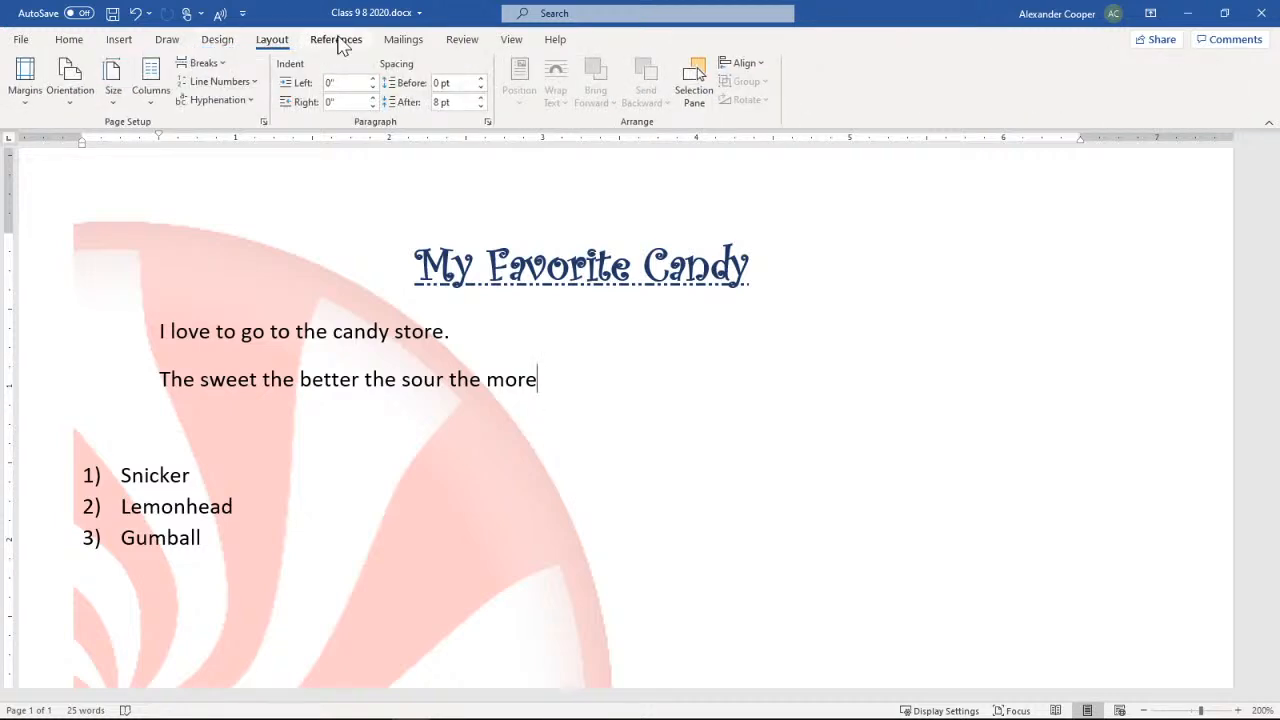
click(341, 44)
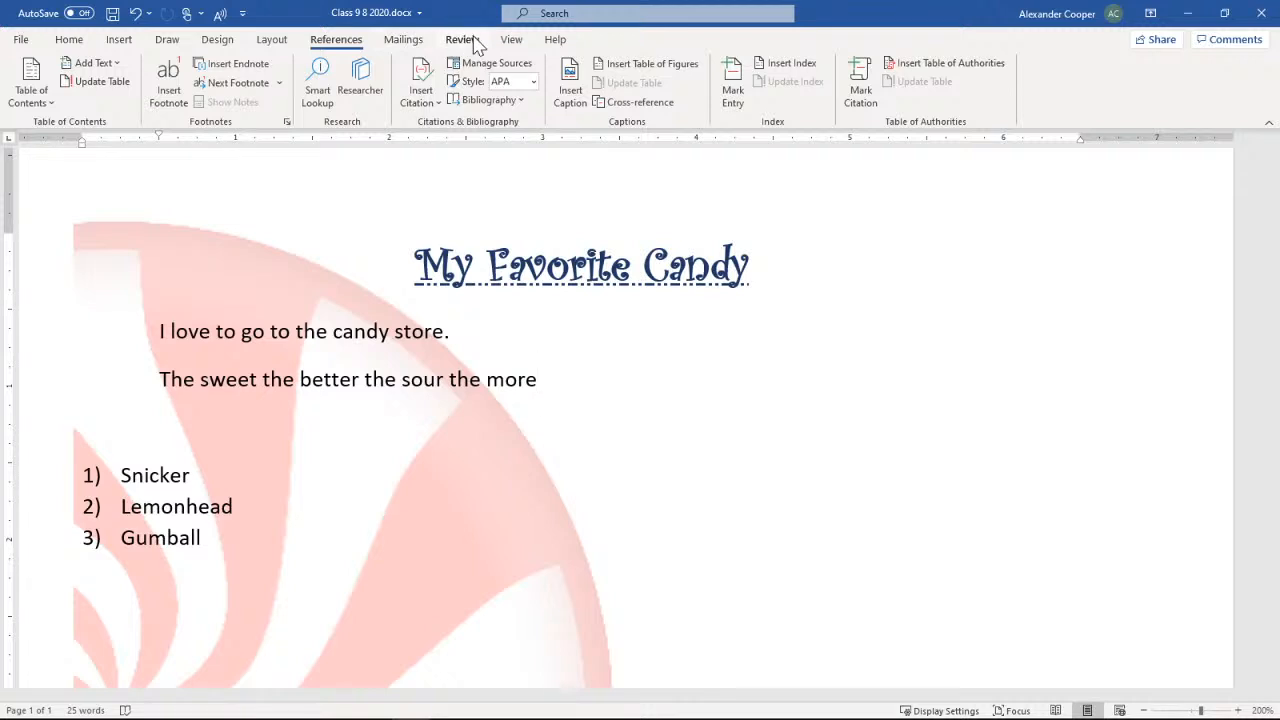
click(512, 44)
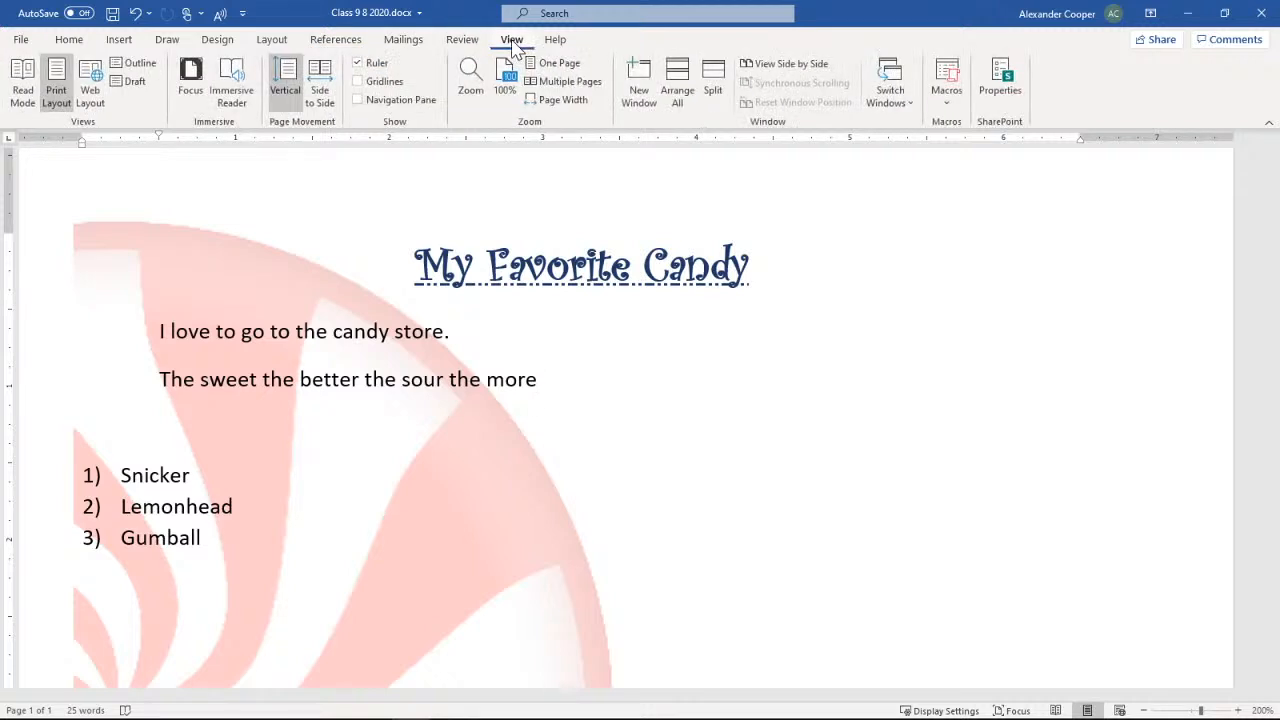
click(468, 45)
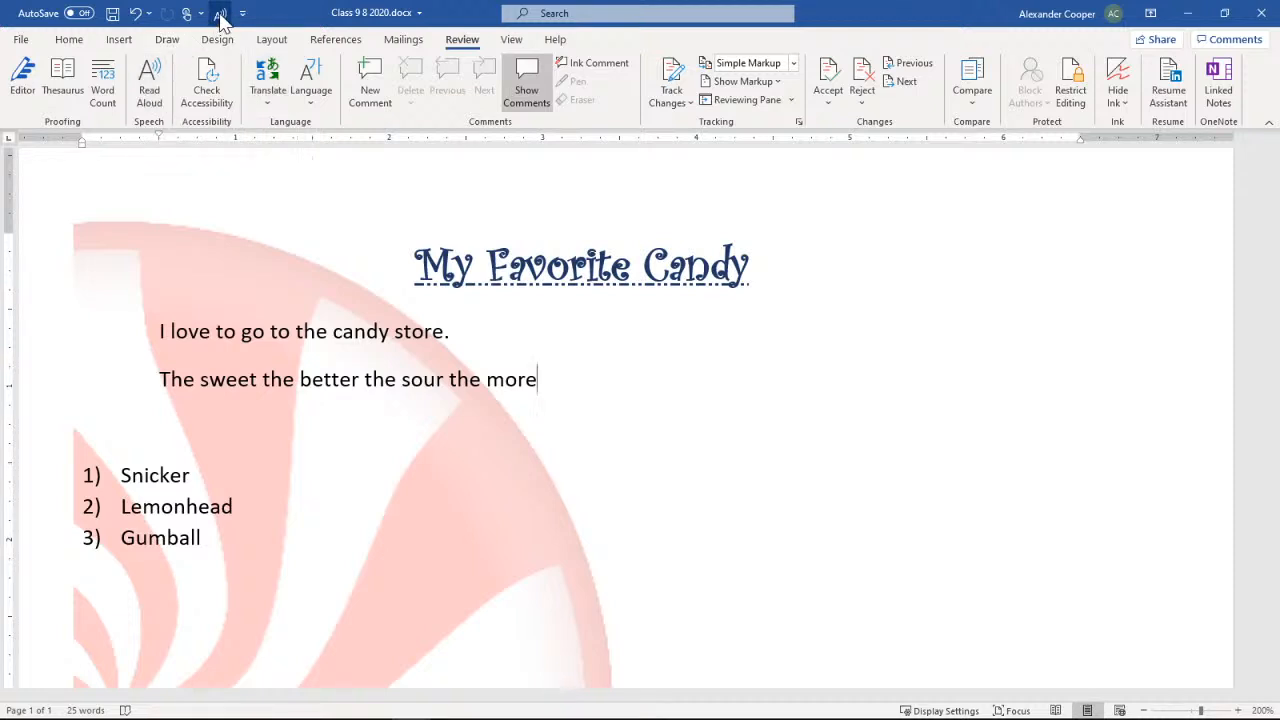
click(155, 97)
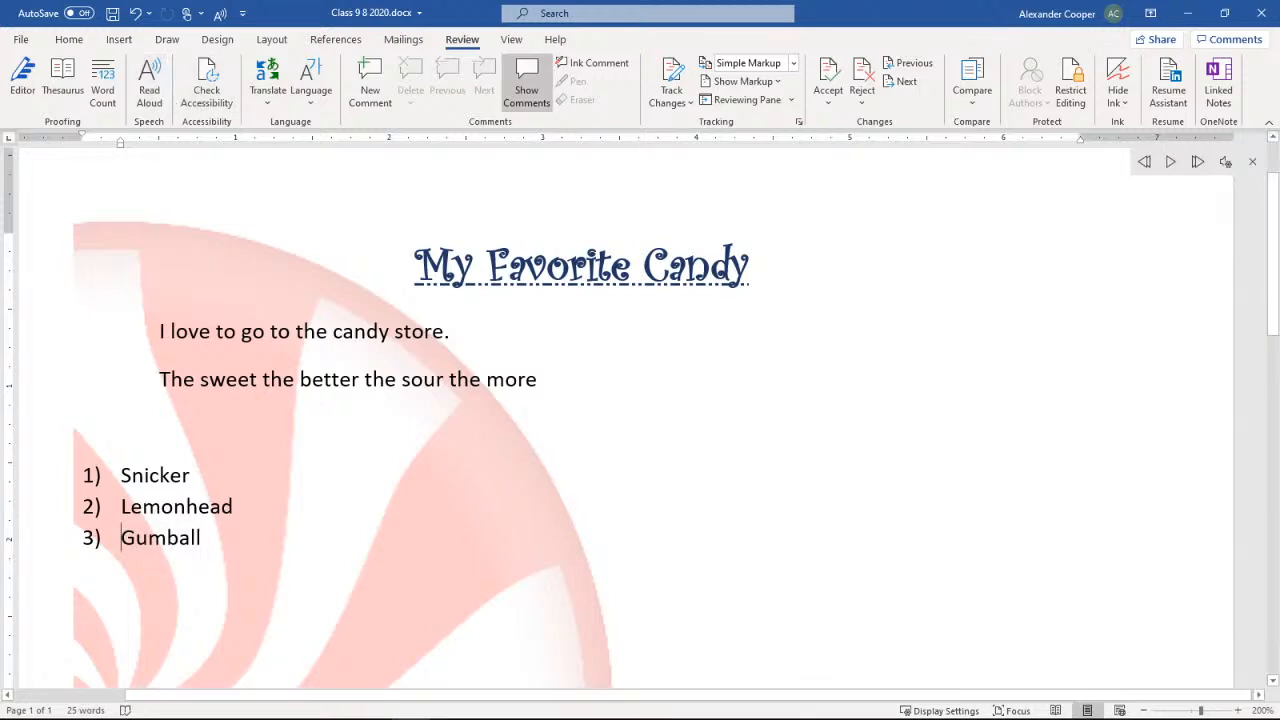
- Check the Read Aloud speed and voice choices, then resume reading the document
click(1229, 167)
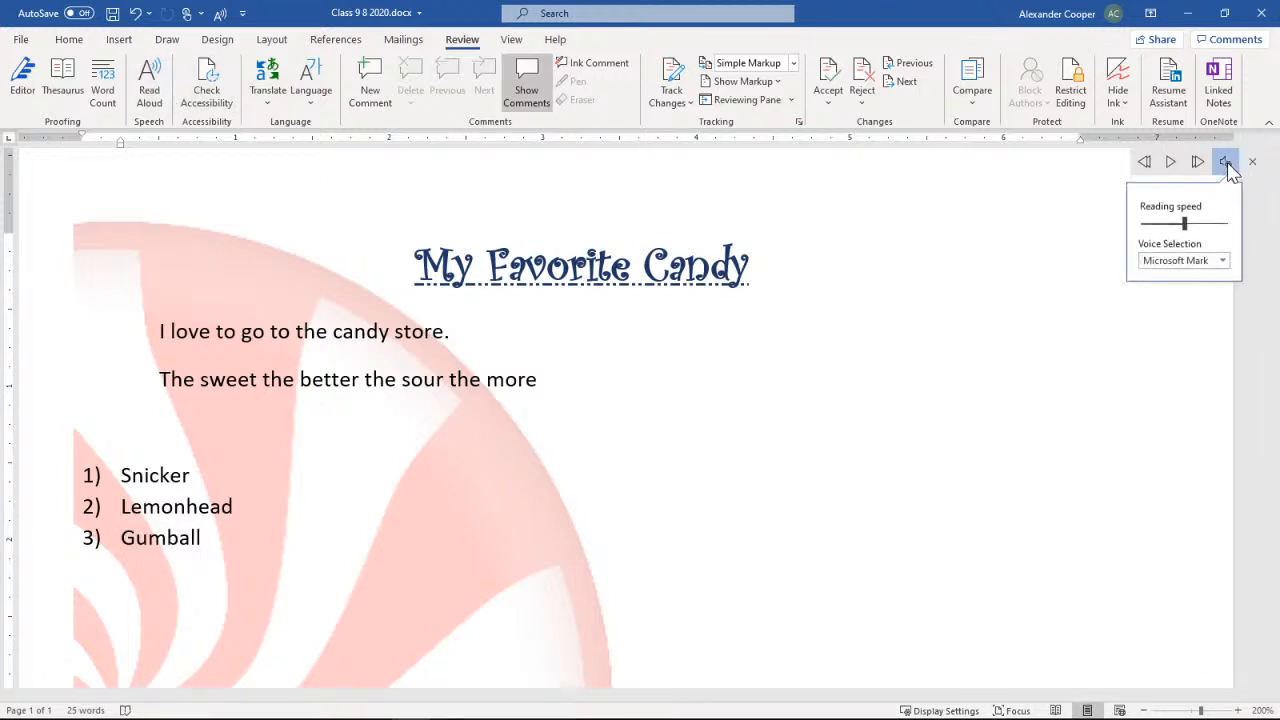
click(1224, 261)
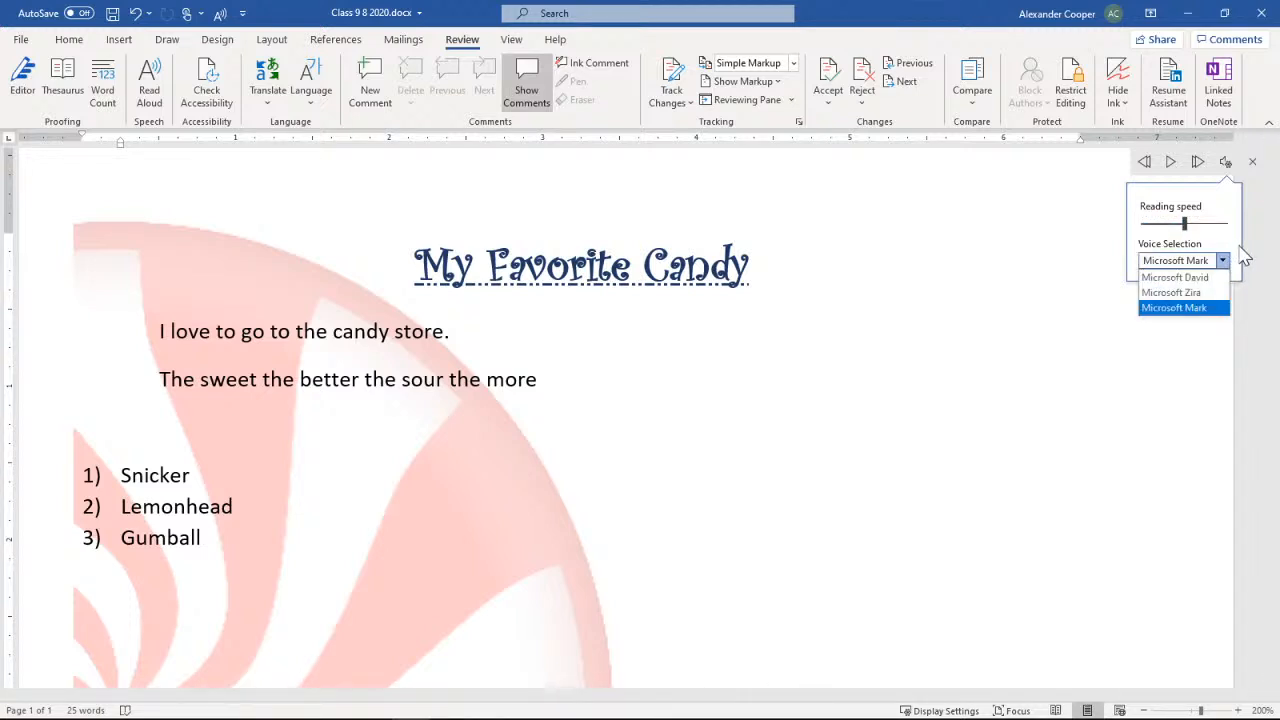
click(1243, 258)
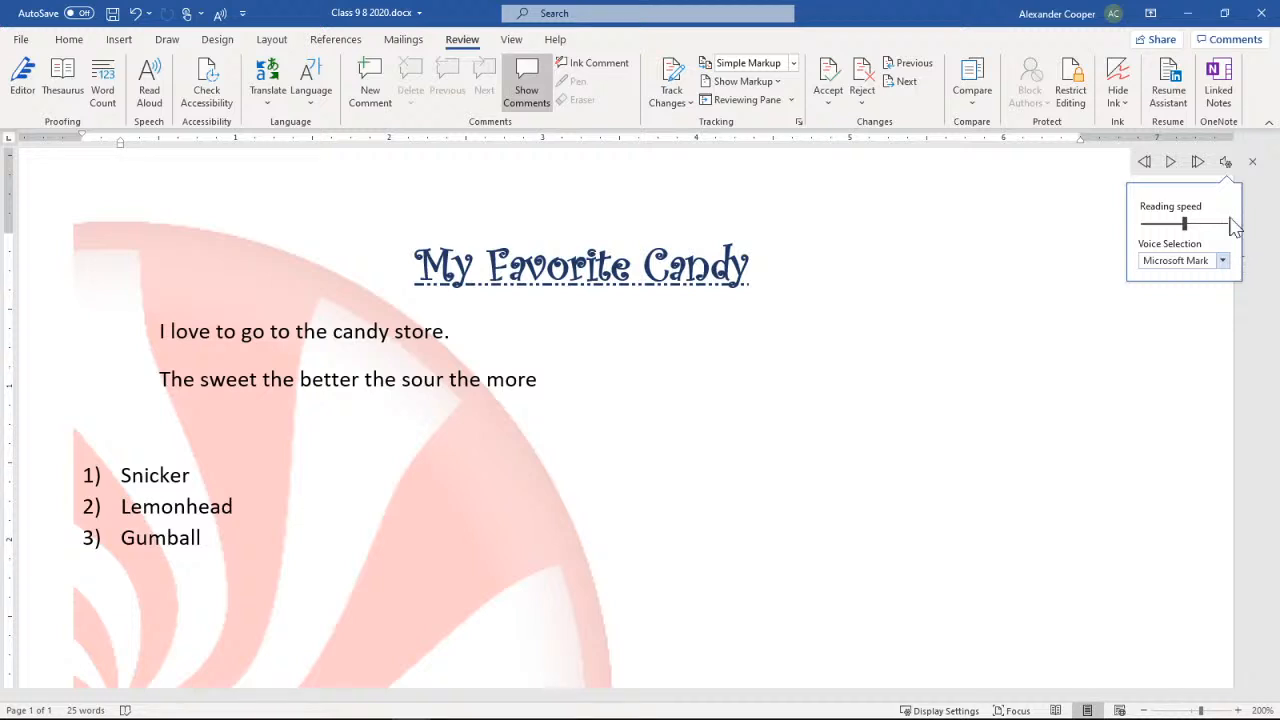
click(1172, 163)
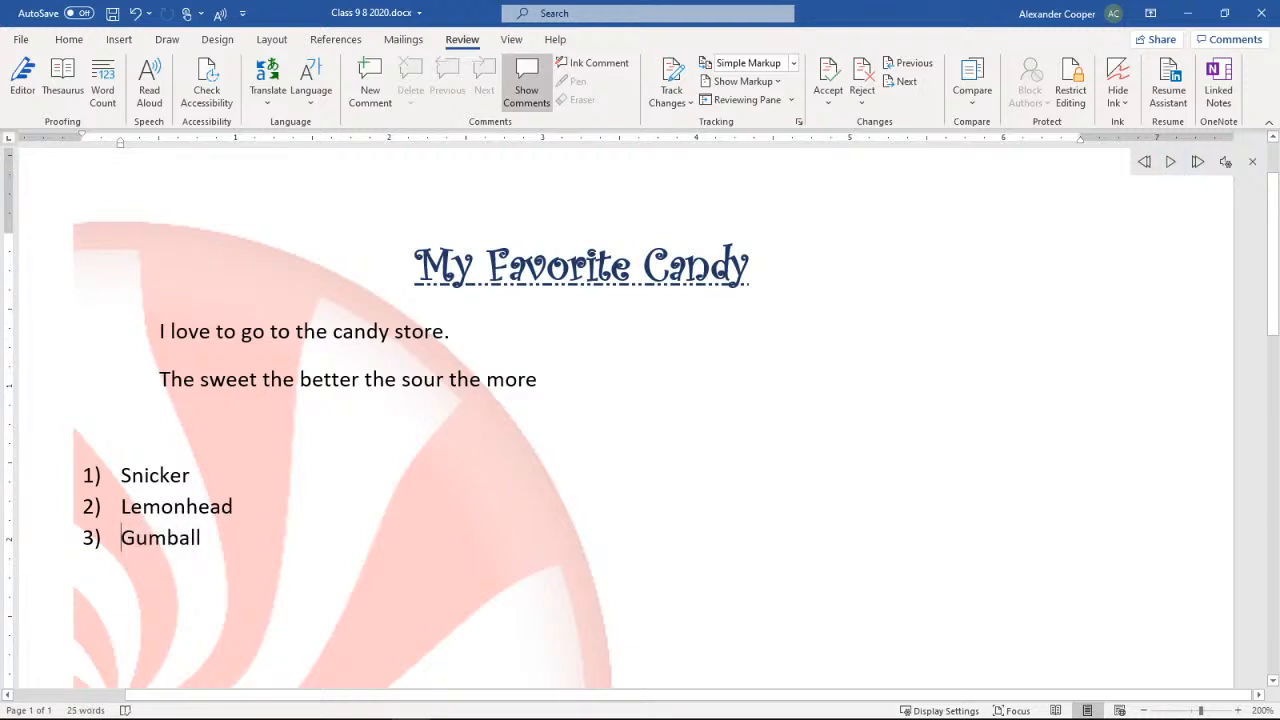
click(1171, 161)
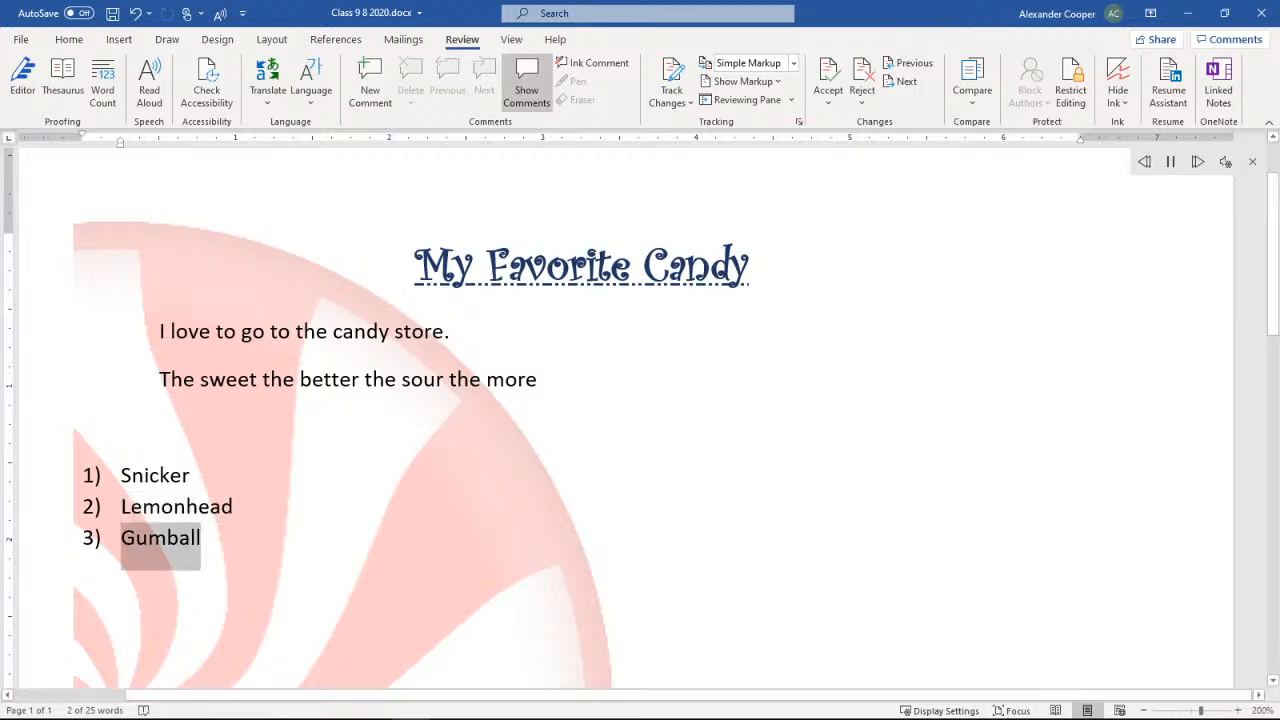
- Change the Read Aloud voice to Microsoft Zira and play the reading from the title My Favorite Candy
click(1225, 161)
click(1223, 260)
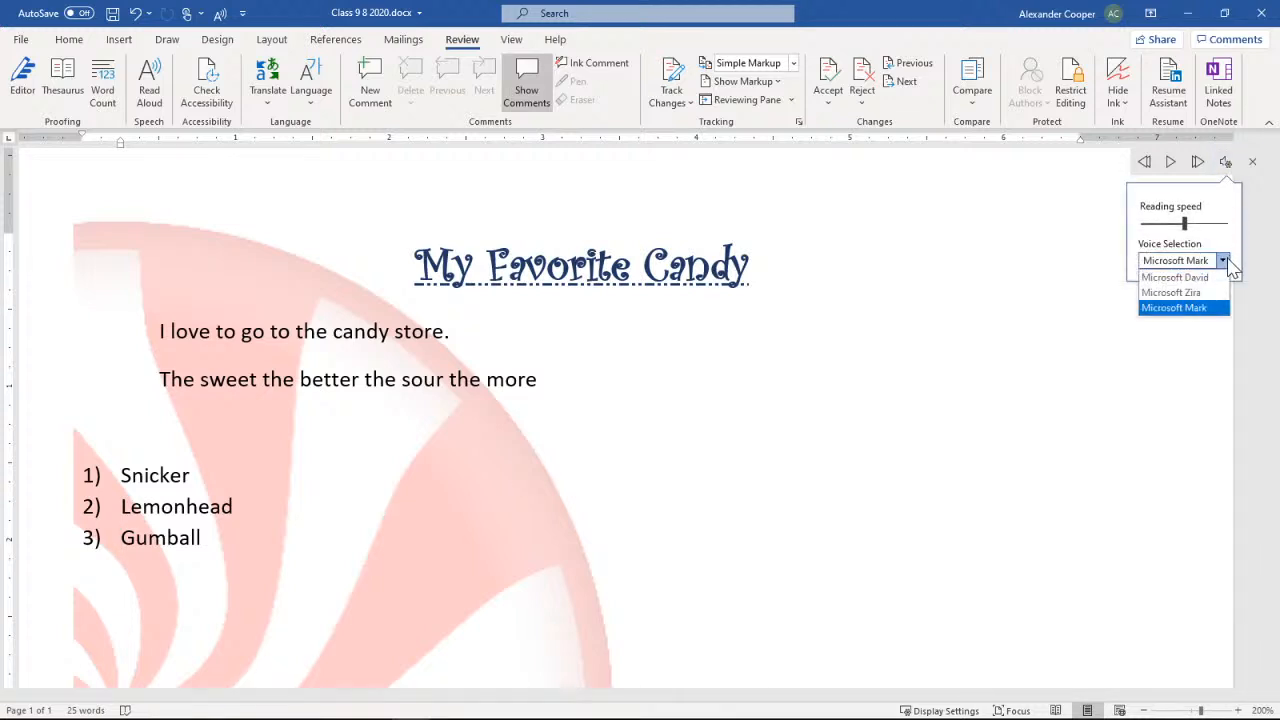
click(1205, 289)
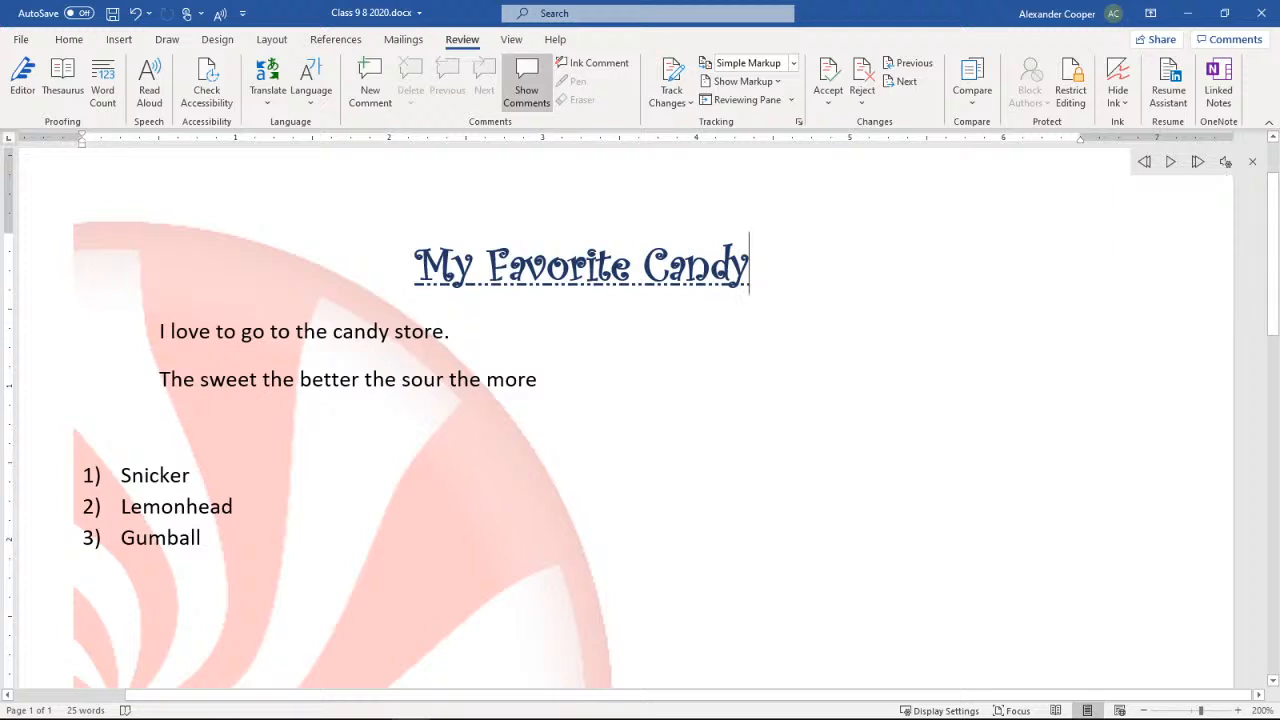
click(1170, 168)
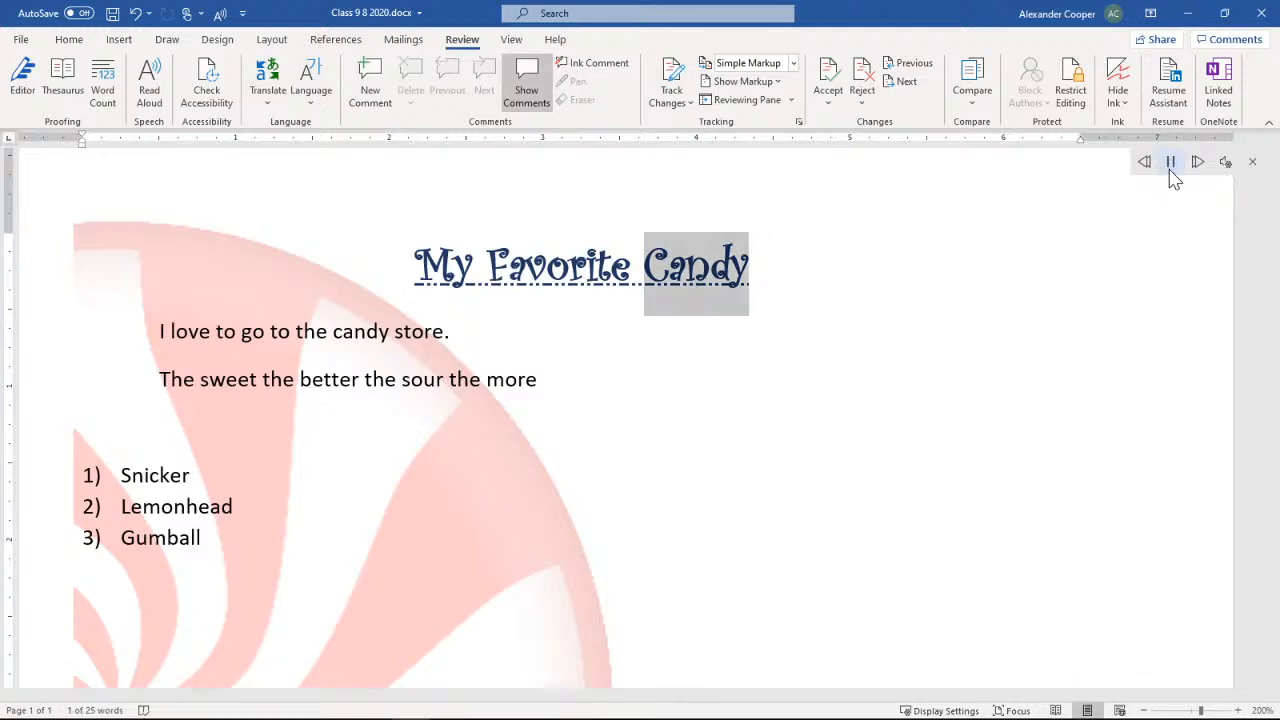
click(1170, 165)
key(Home)
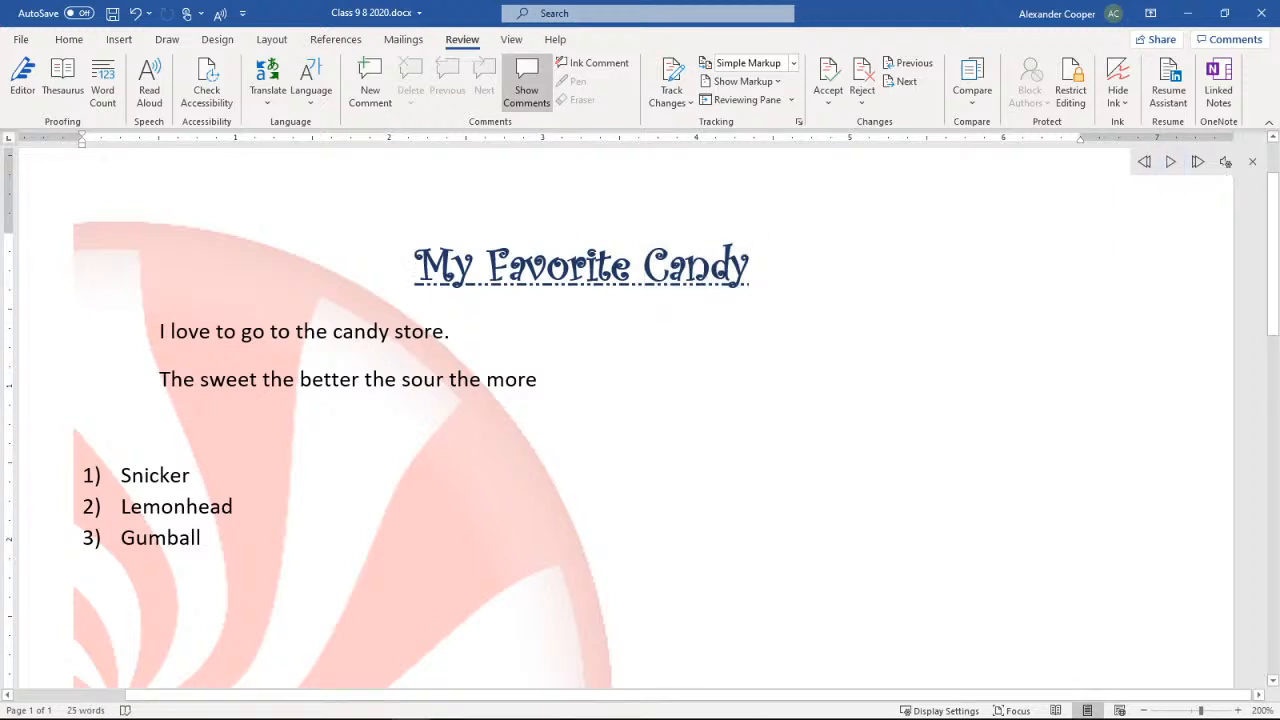
click(1170, 163)
click(269, 104)
click(512, 40)
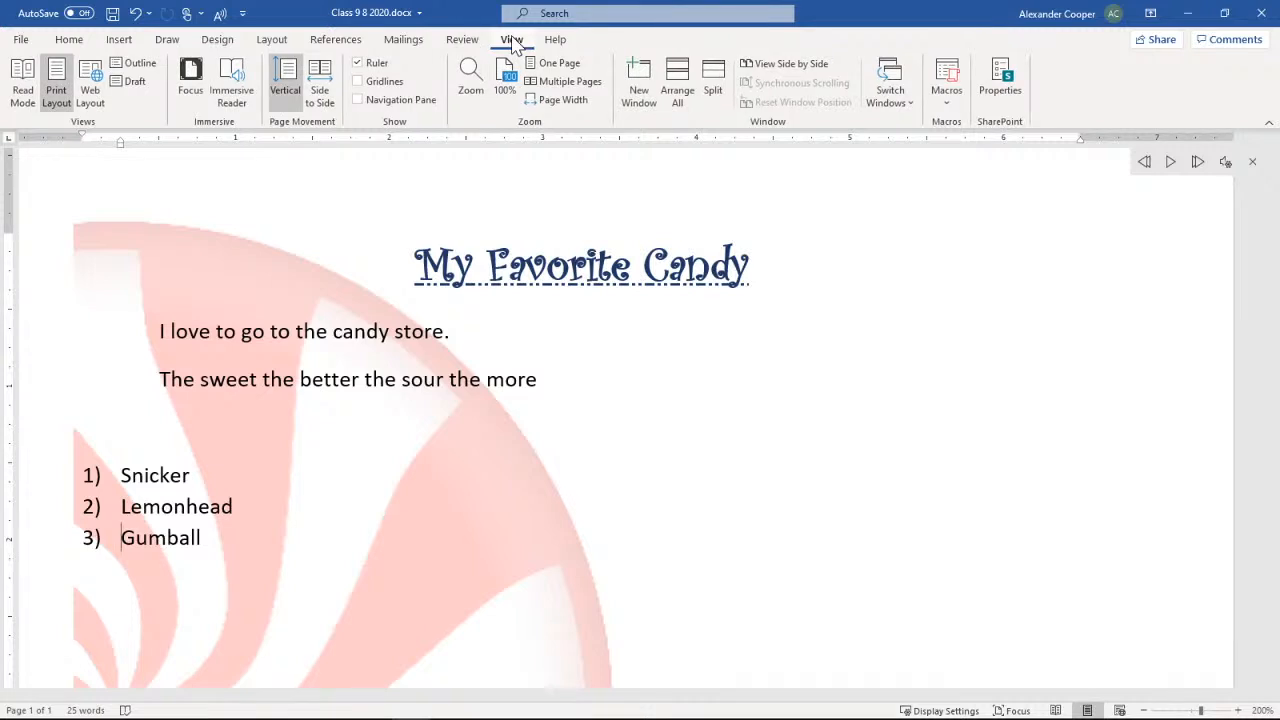
click(337, 42)
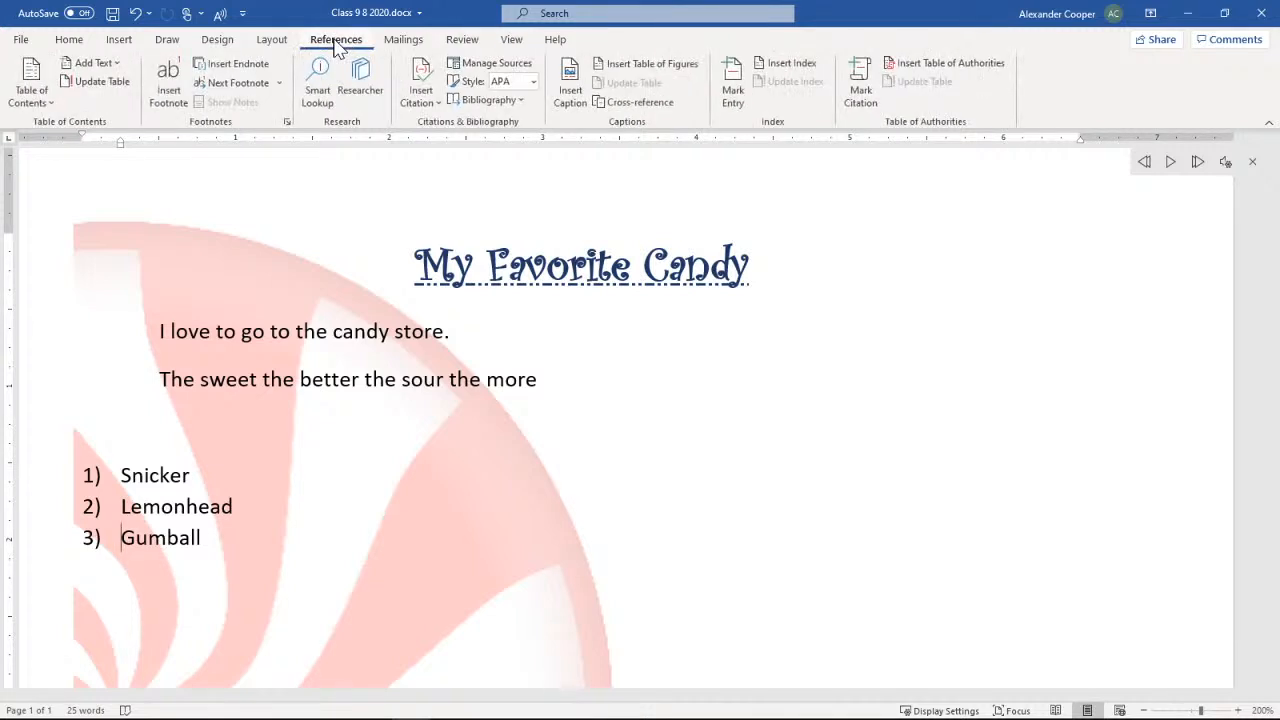
click(270, 42)
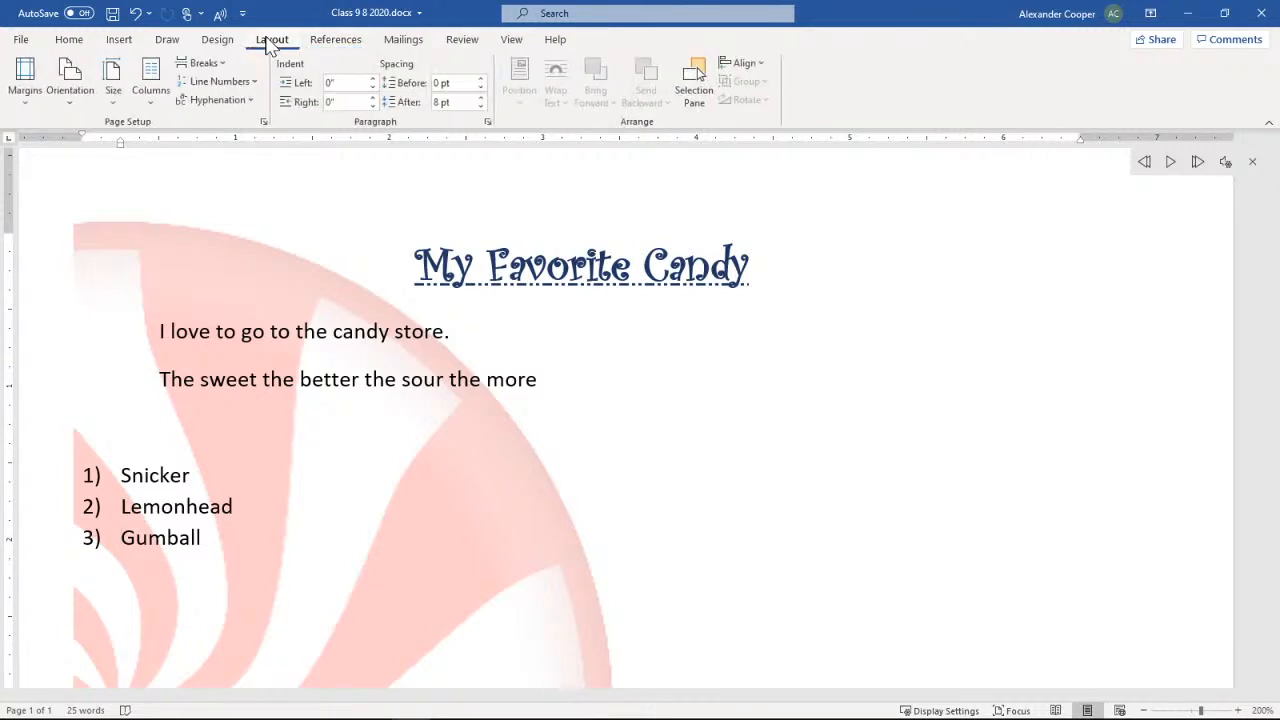
click(214, 42)
- Insert a drawing canvas at the Gumball list item and scribble on it with the black pen
click(169, 44)
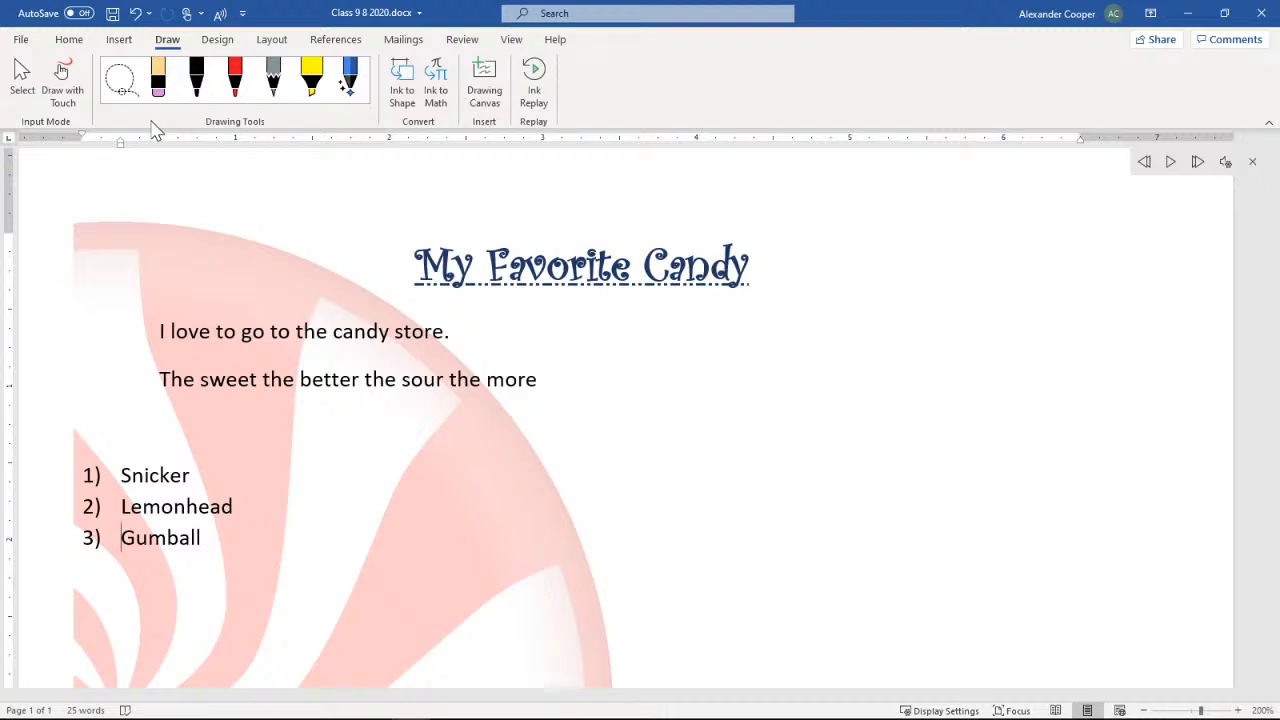
click(484, 82)
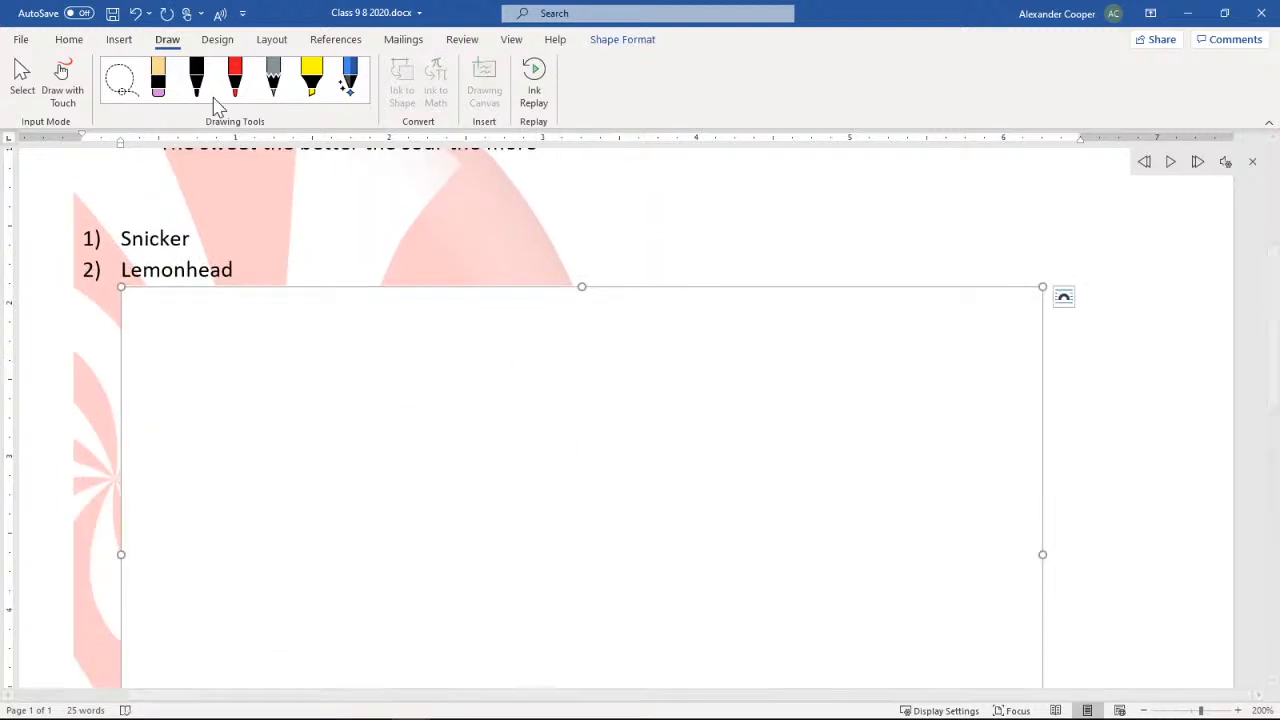
click(197, 80)
drag(318, 394, 334, 462)
mouse_move(333, 370)
mouse_down()
mouse_move(426, 451)
mouse_move(661, 427)
mouse_up()
- Add a yellow highlighter scribble and a long red pen scribble on the drawing canvas
click(311, 76)
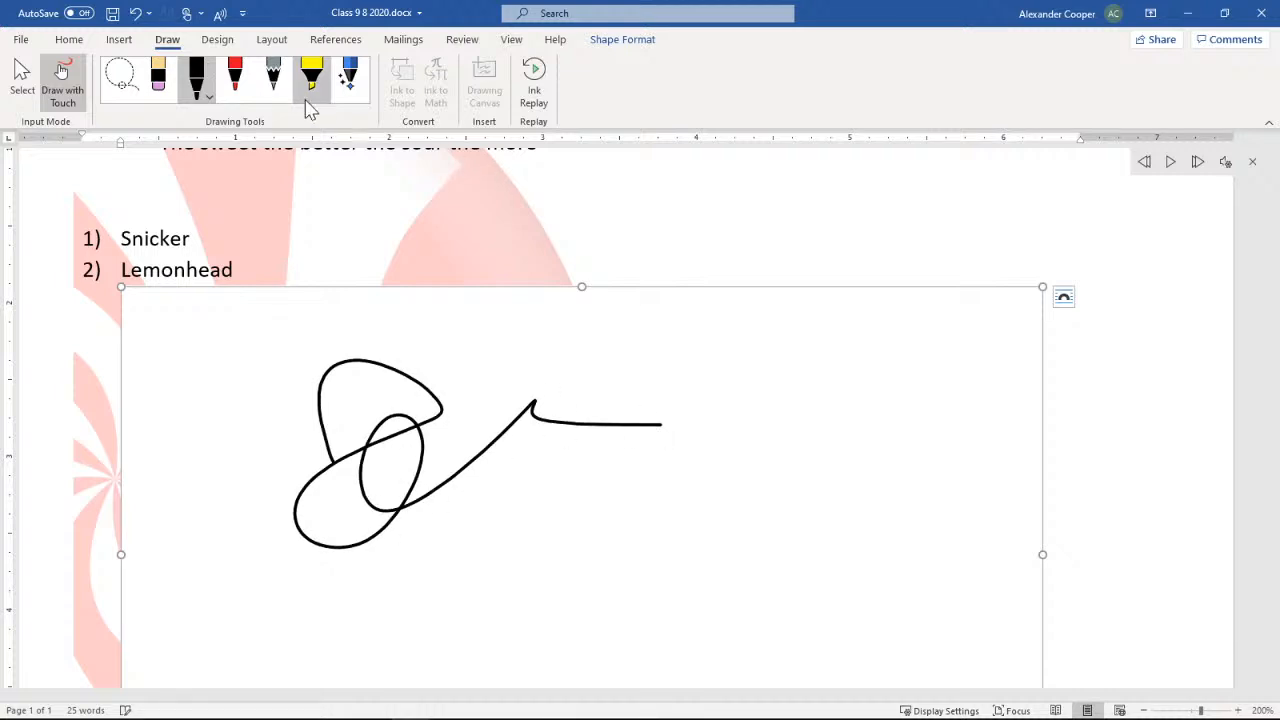
mouse_move(400, 440)
mouse_down()
mouse_move(491, 414)
mouse_move(483, 492)
mouse_move(648, 432)
mouse_up()
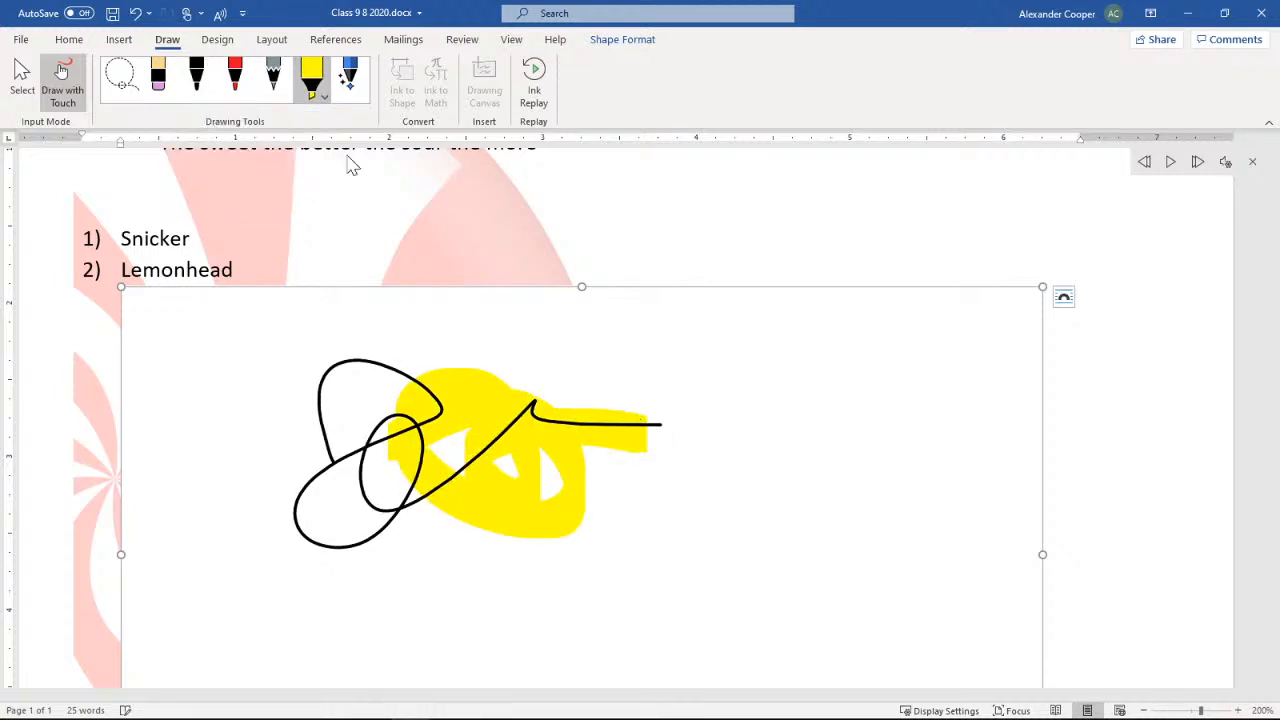
click(234, 76)
mouse_move(275, 411)
mouse_down()
mouse_move(430, 470)
mouse_move(837, 491)
mouse_move(811, 409)
mouse_move(715, 462)
mouse_up()
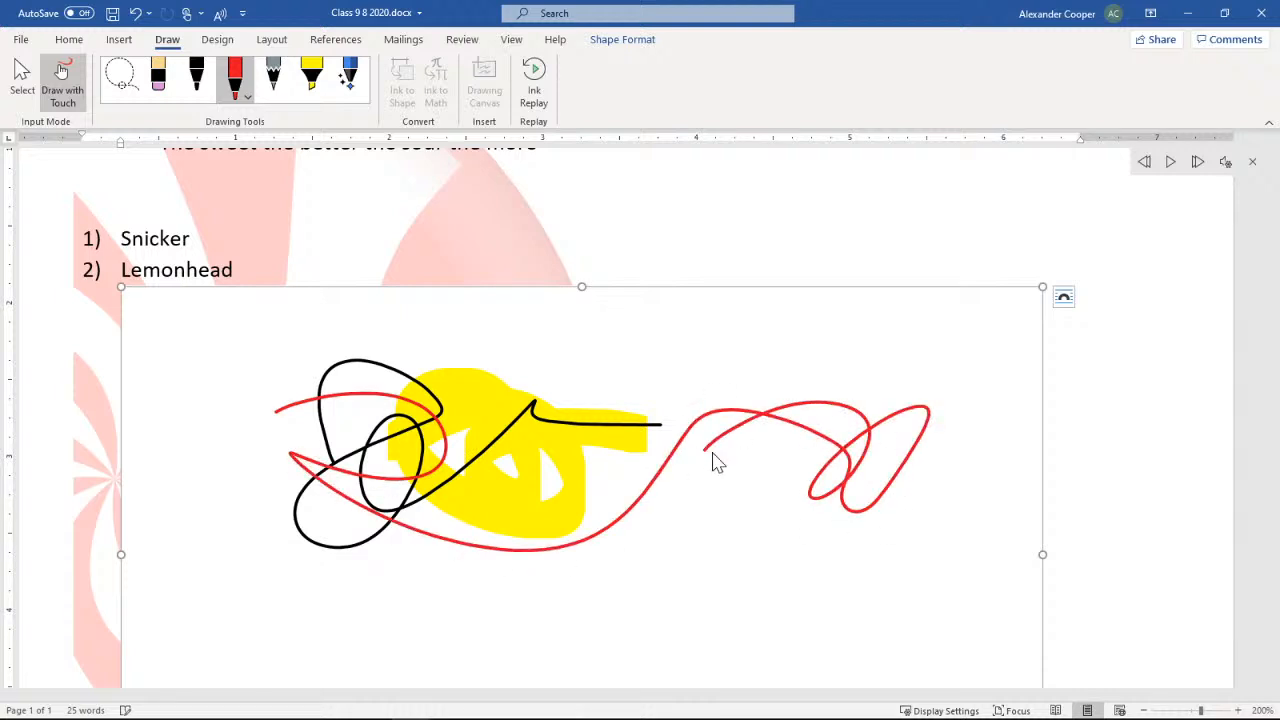
- Undo the ink strokes and the insertion of the drawing canvas
click(135, 13)
click(135, 13)
click(135, 13)
click(135, 13)
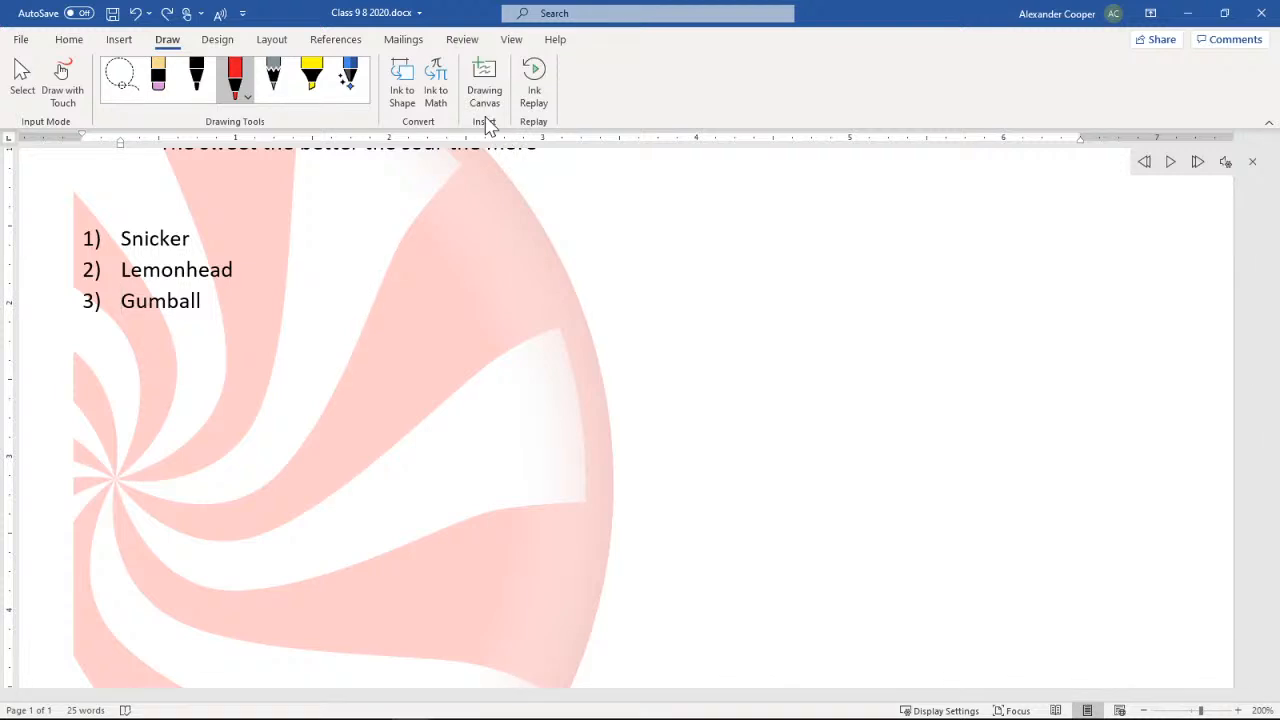
- Insert the animated T. rex from the All Animated Models category of the stock 3D models at the Lemonhead item
click(119, 39)
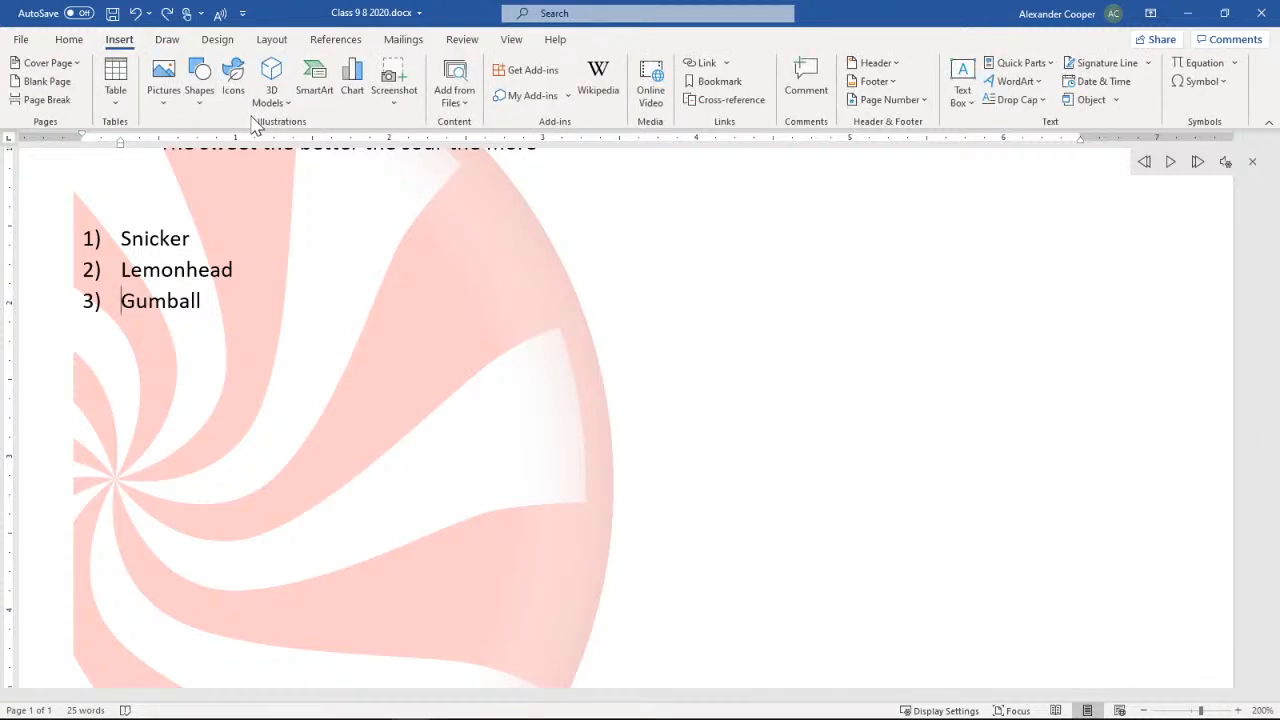
click(161, 362)
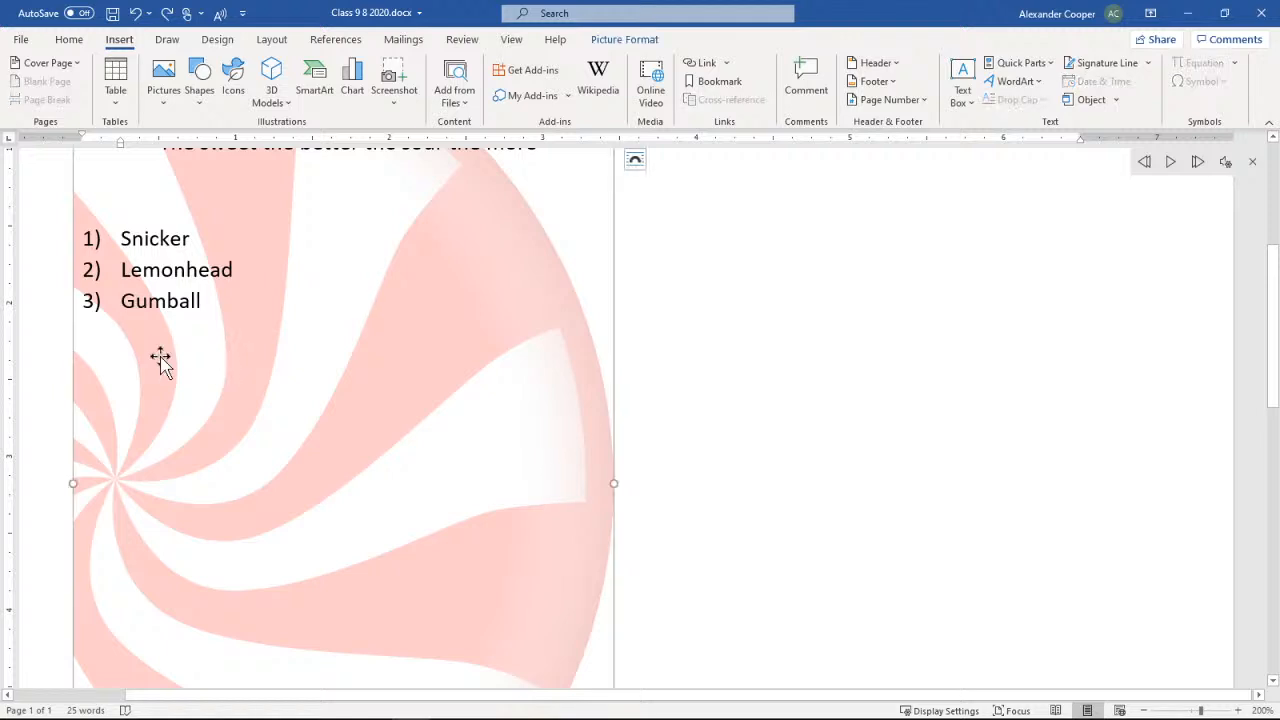
click(256, 271)
click(277, 104)
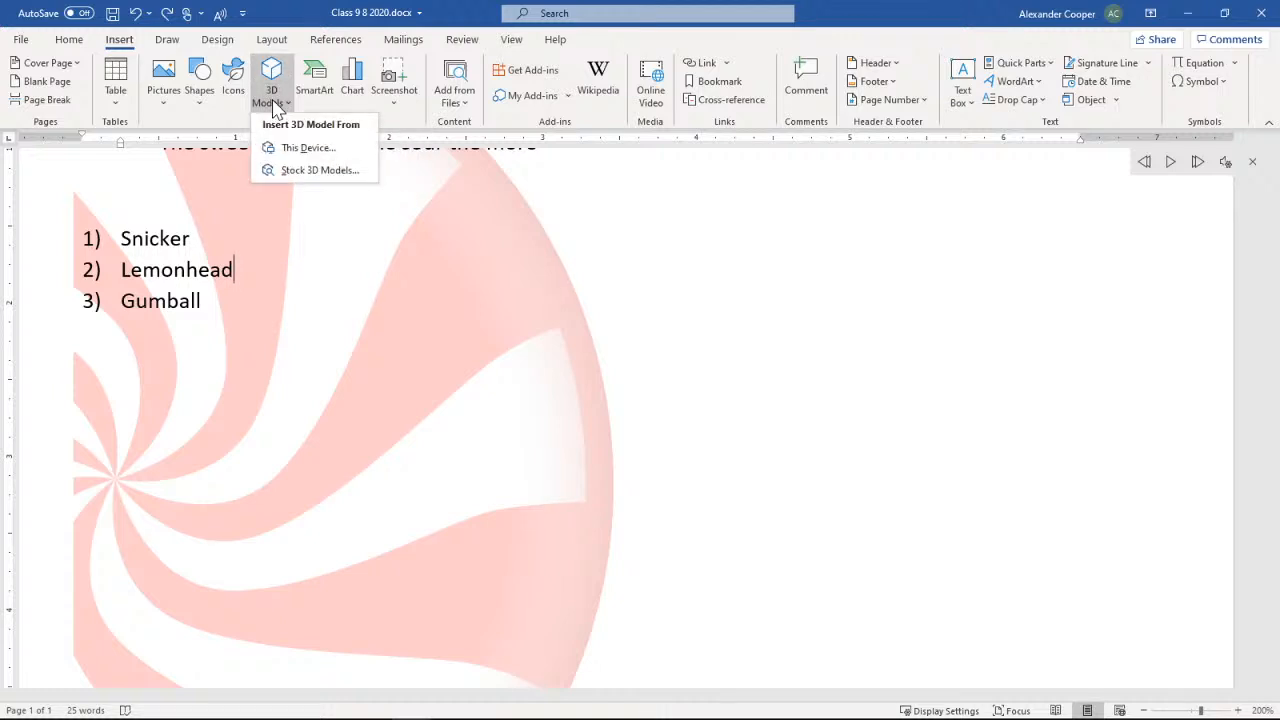
click(327, 180)
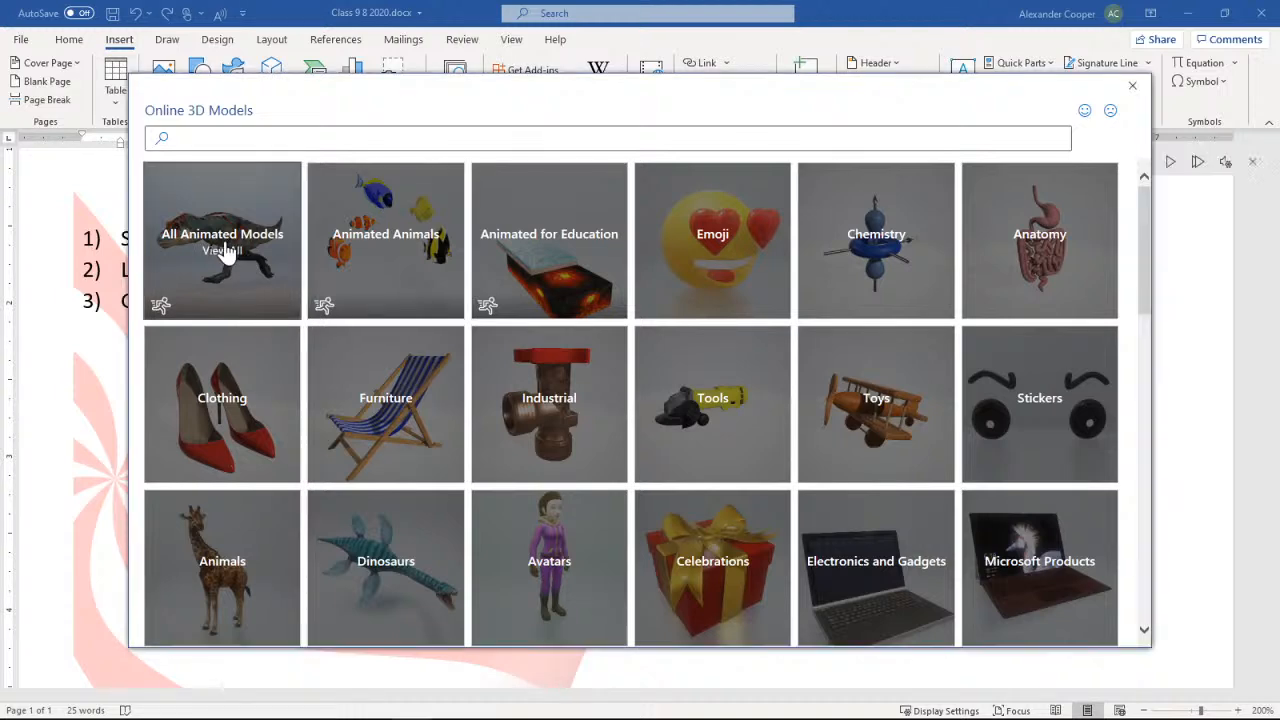
click(224, 250)
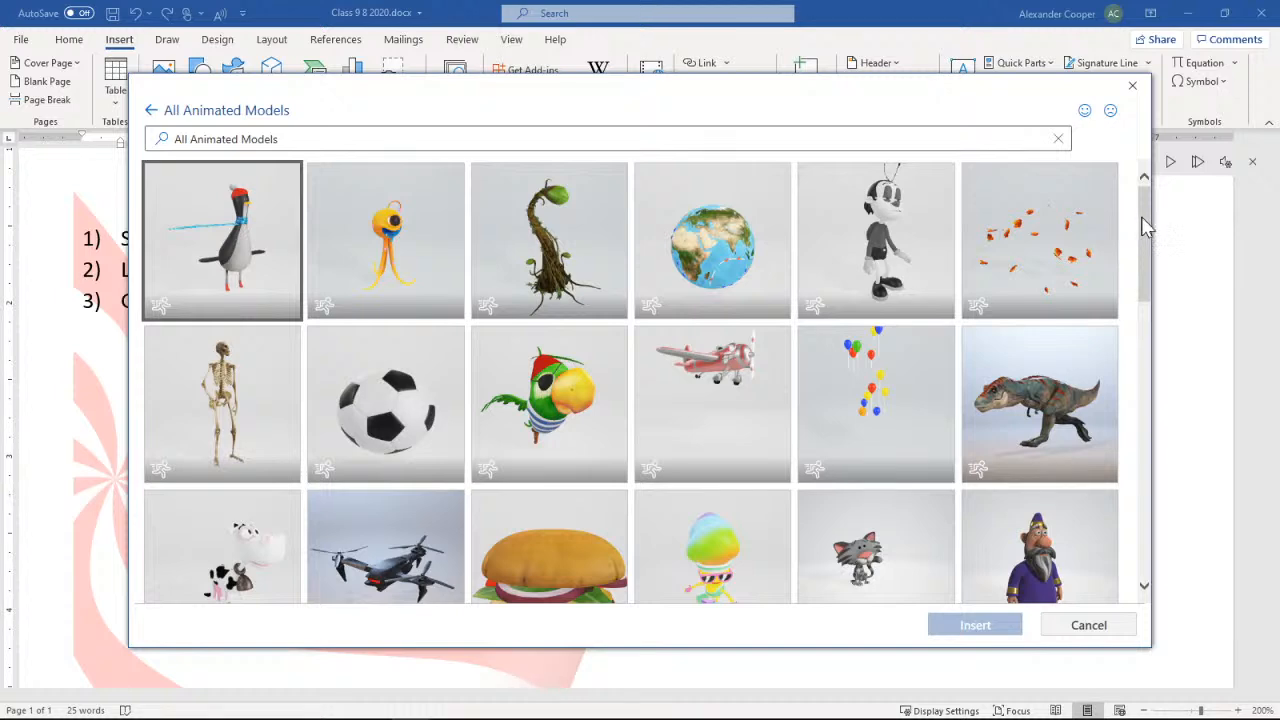
click(1036, 390)
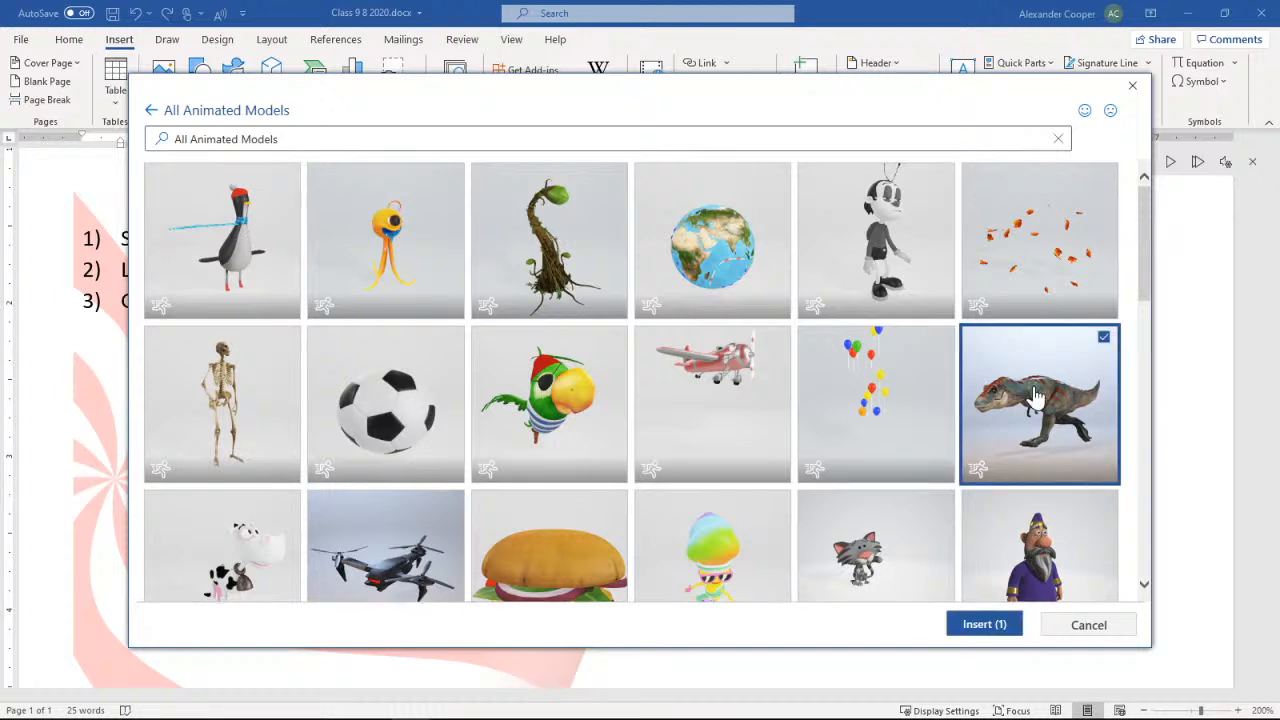
click(966, 633)
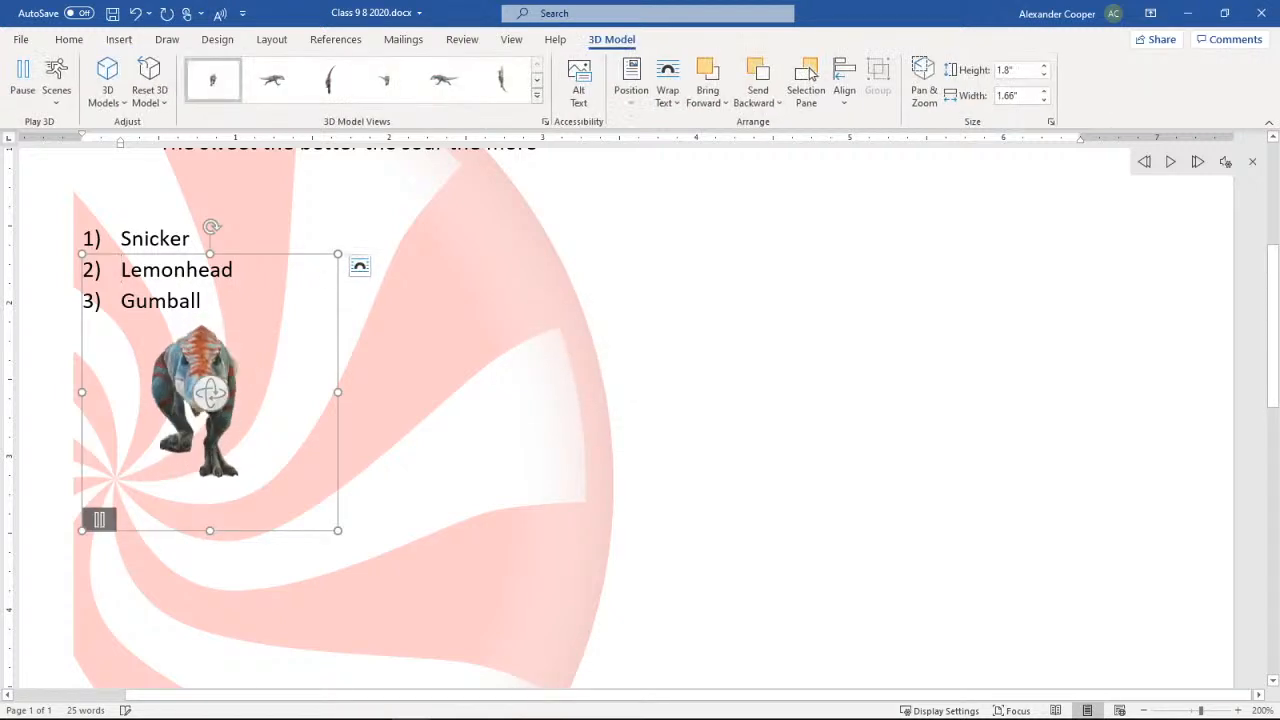
- Rotate the dinosaur model to a side view, shift it away from the list and enlarge it to about 2.5" by 3.71"
drag(240, 405, 538, 427)
drag(469, 549, 269, 401)
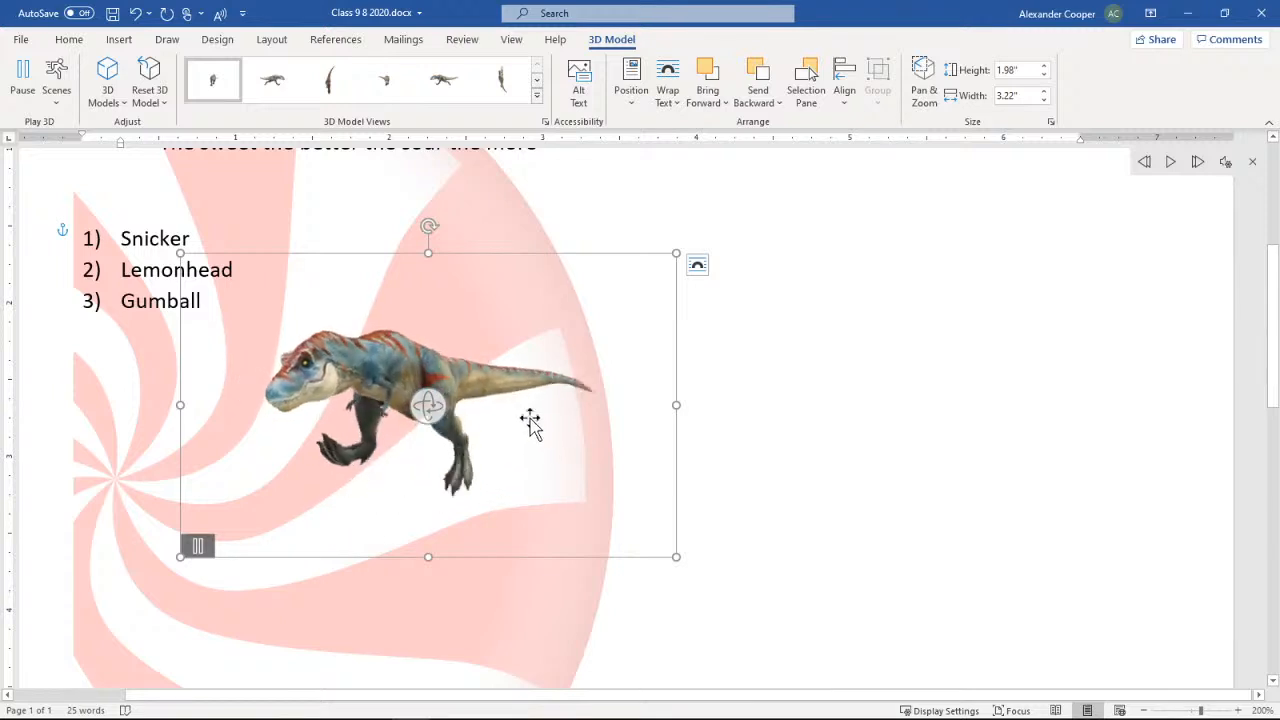
drag(528, 423, 885, 405)
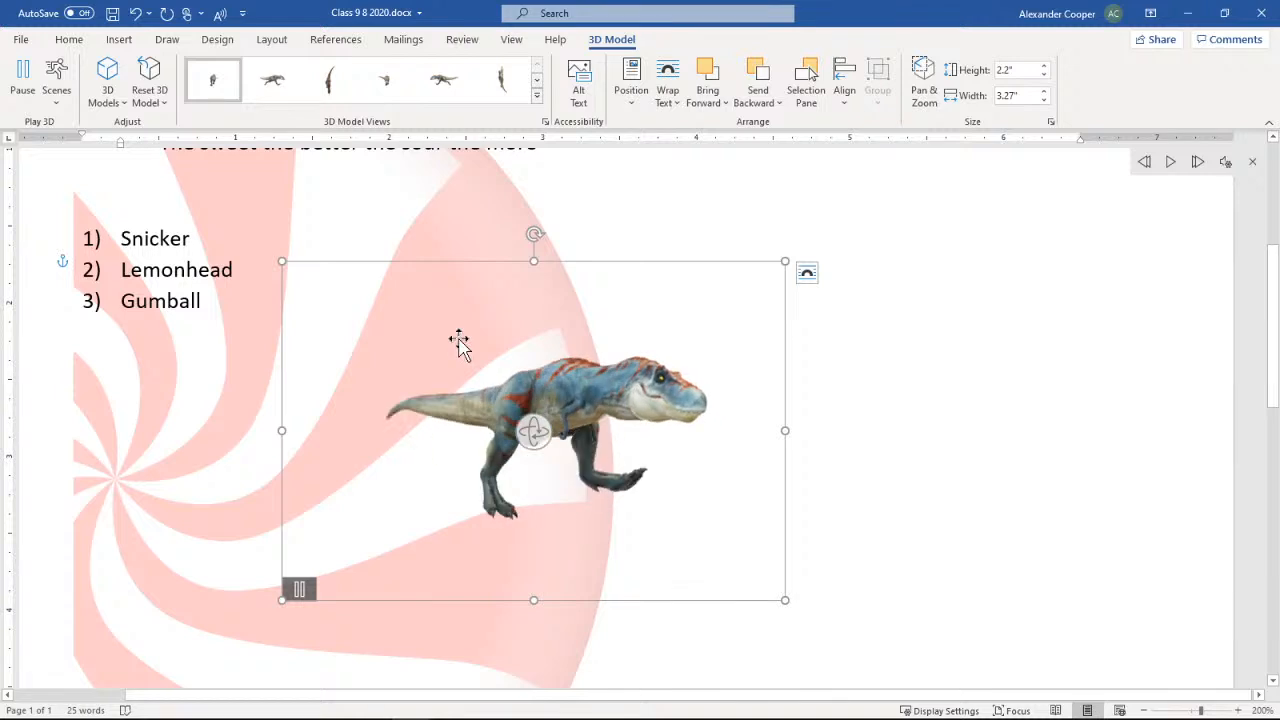
drag(785, 600, 852, 525)
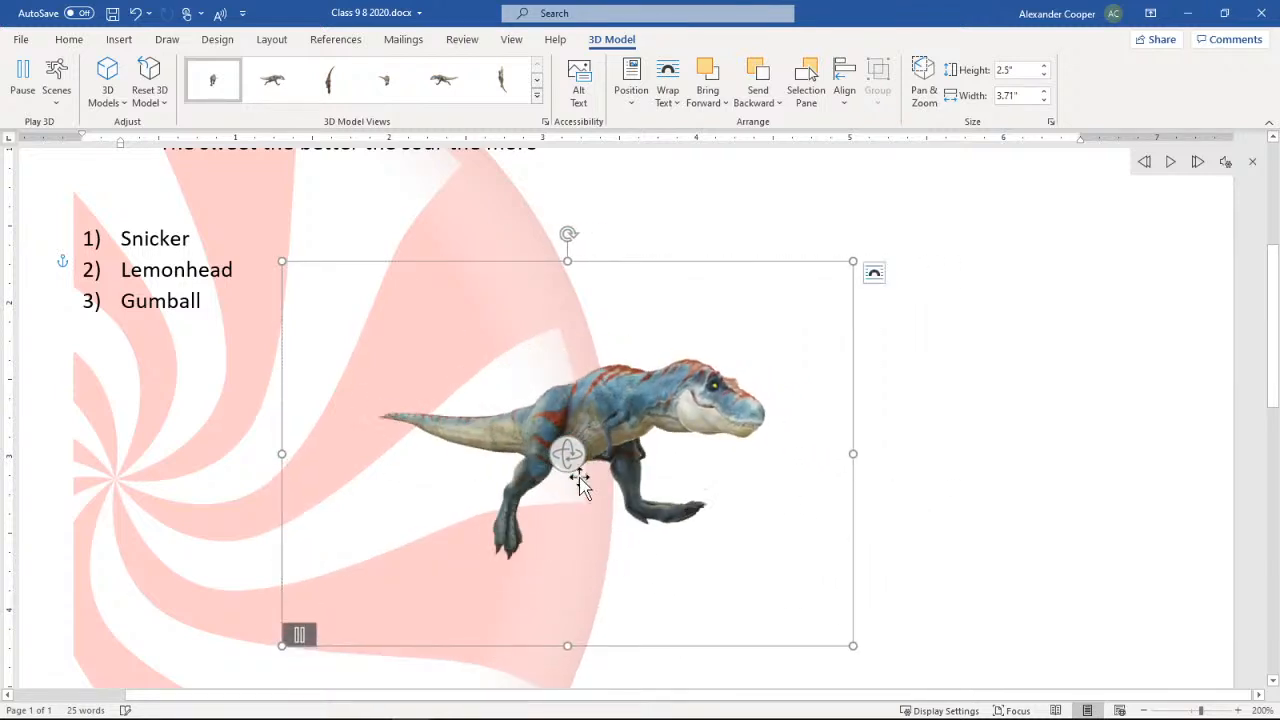
- Turn the dinosaur further, undo the accidental change to the peppermint picture and move the dinosaur clear of the numbered list
drag(642, 441, 1040, 429)
drag(409, 449, 746, 503)
drag(281, 278, 370, 290)
click(137, 16)
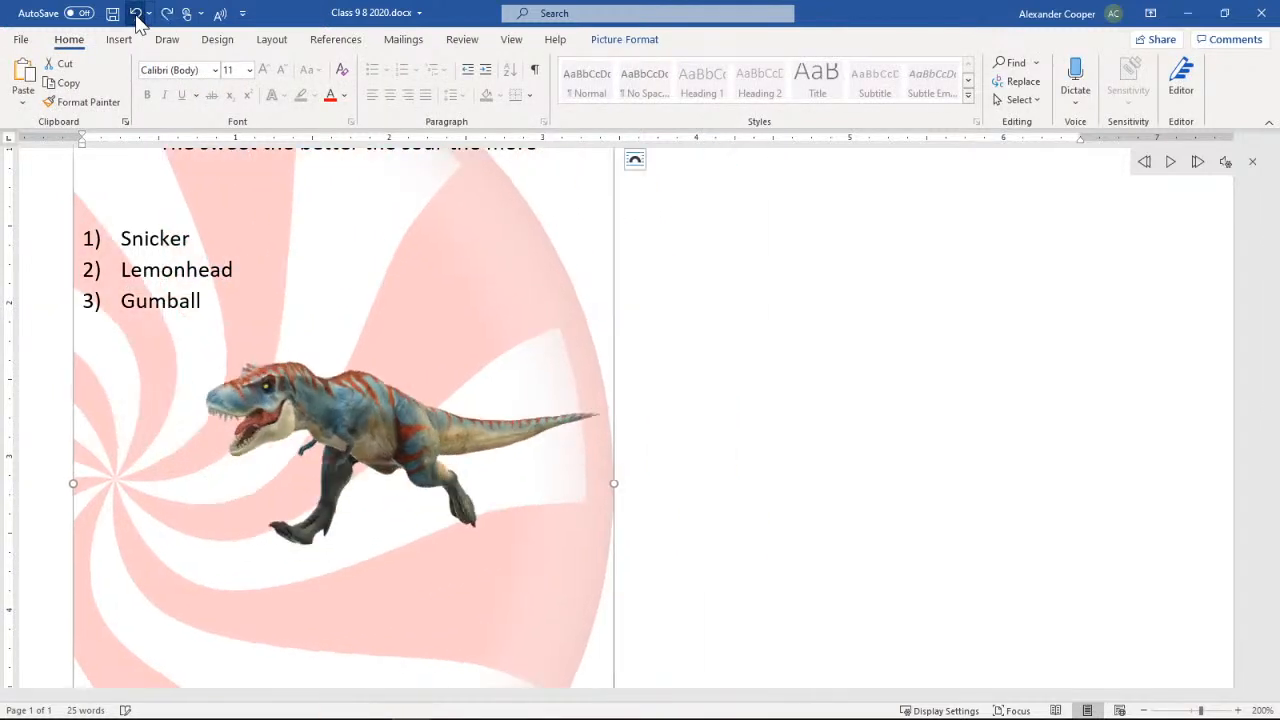
drag(314, 408, 526, 325)
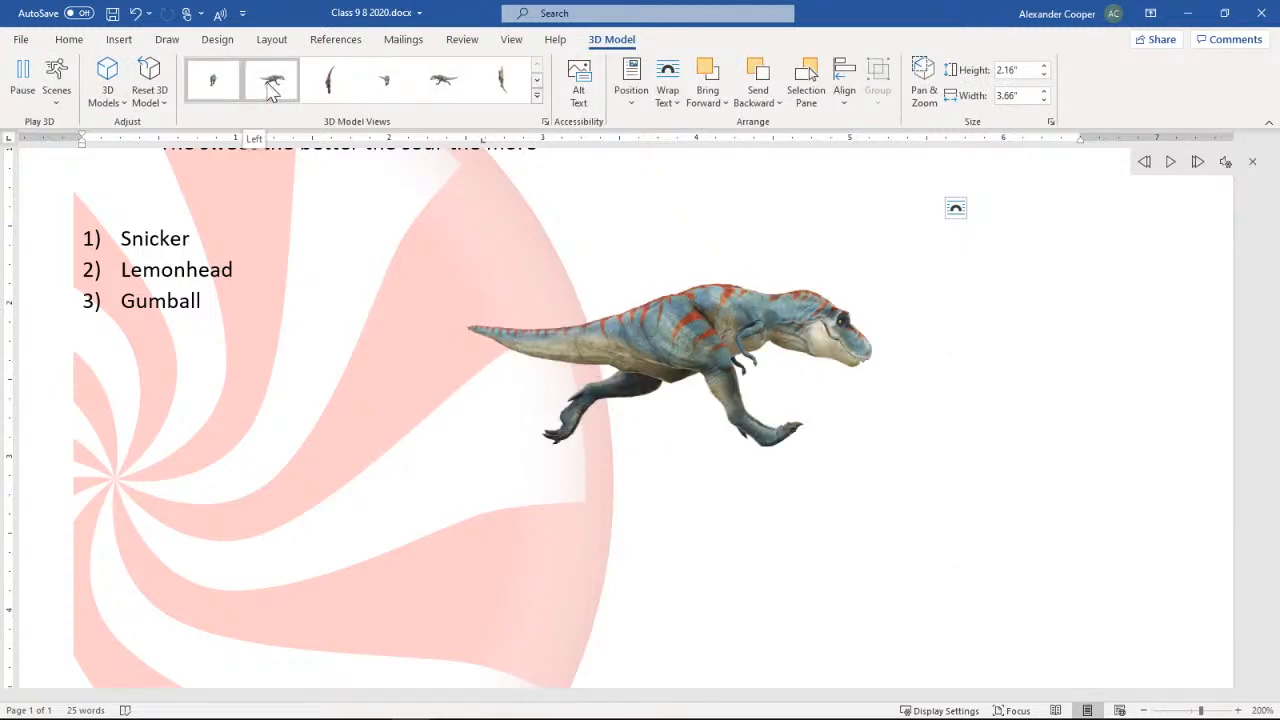
- Preview the dinosaur's preset 3D views, and rescale it inside its frame with Pan & Zoom
click(537, 95)
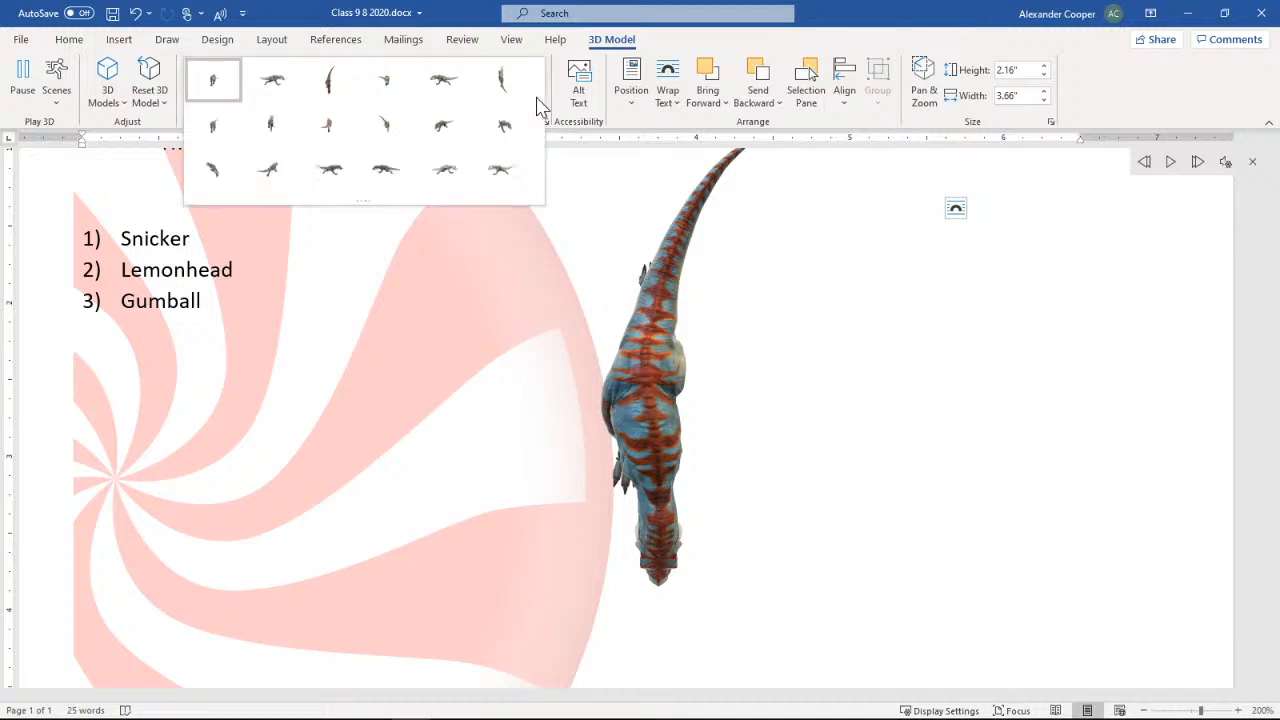
click(669, 34)
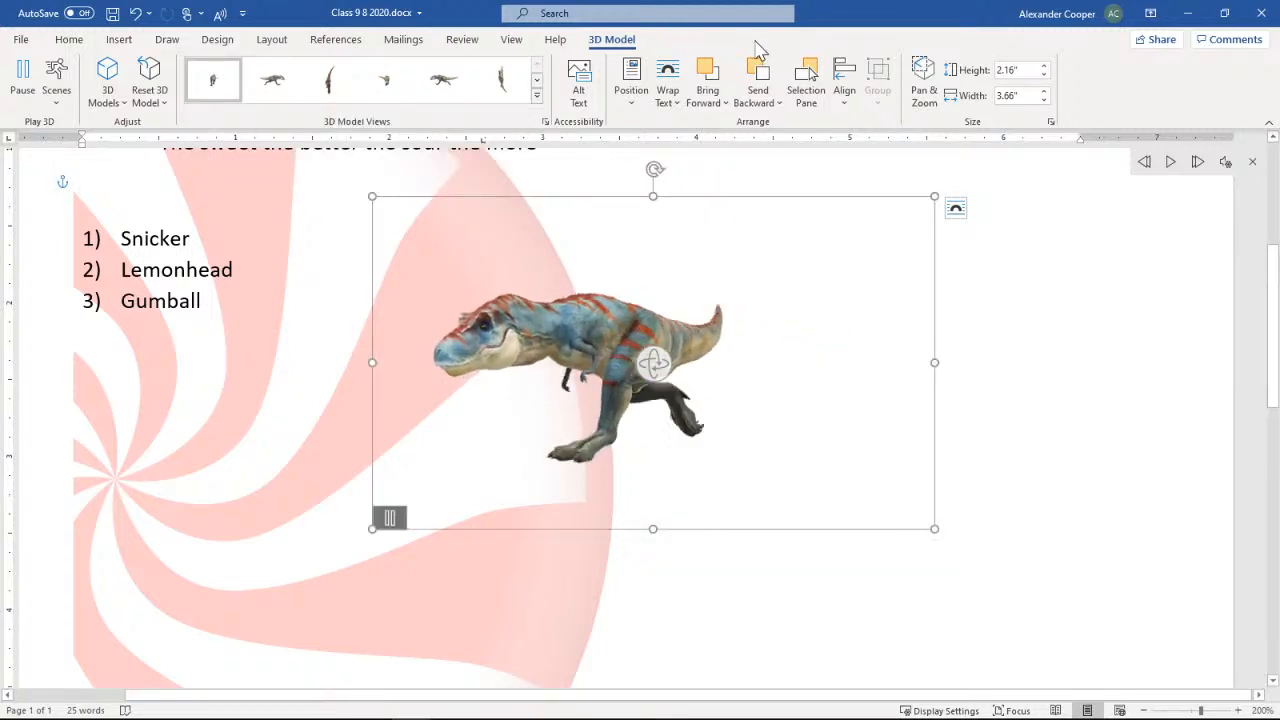
click(923, 82)
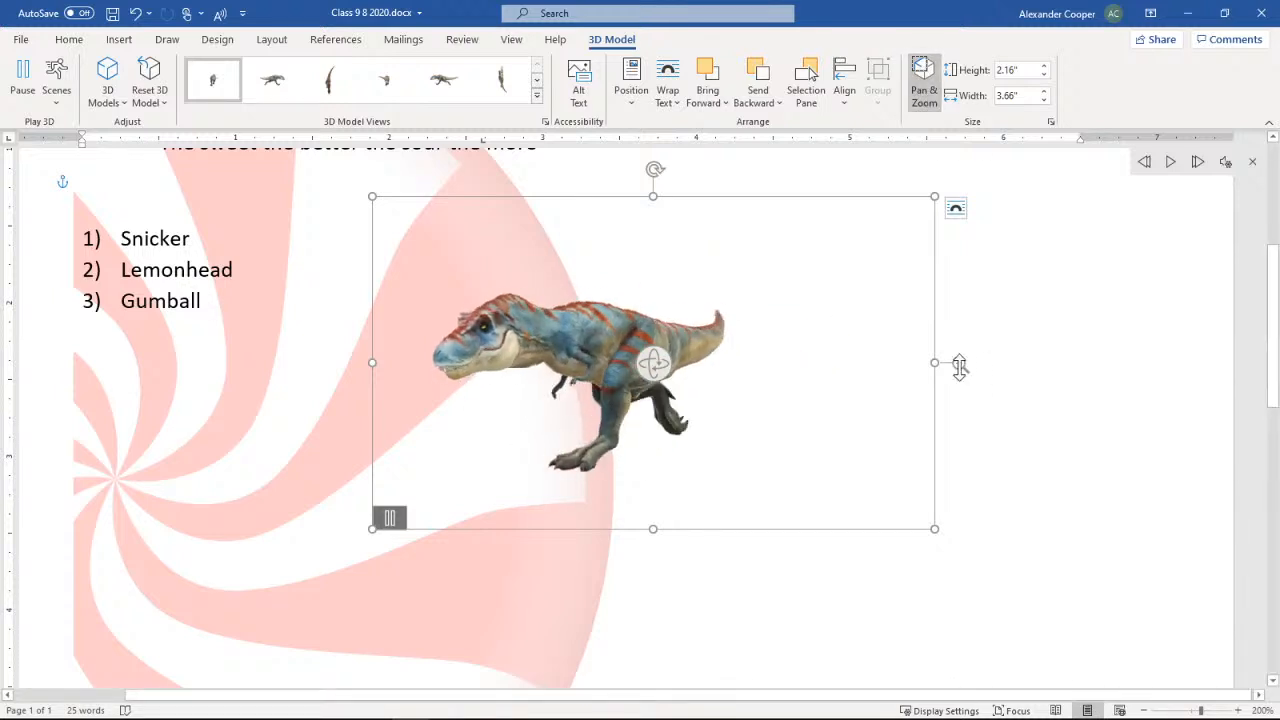
drag(959, 367, 979, 387)
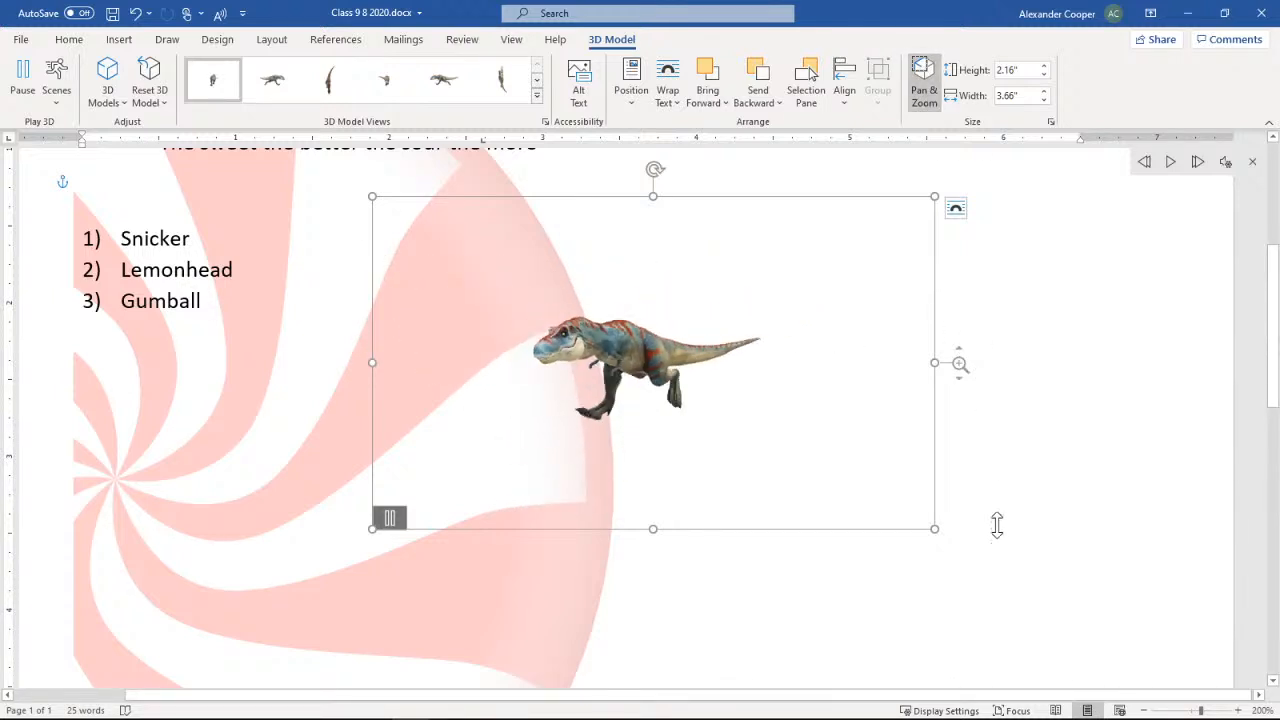
drag(946, 327, 958, 383)
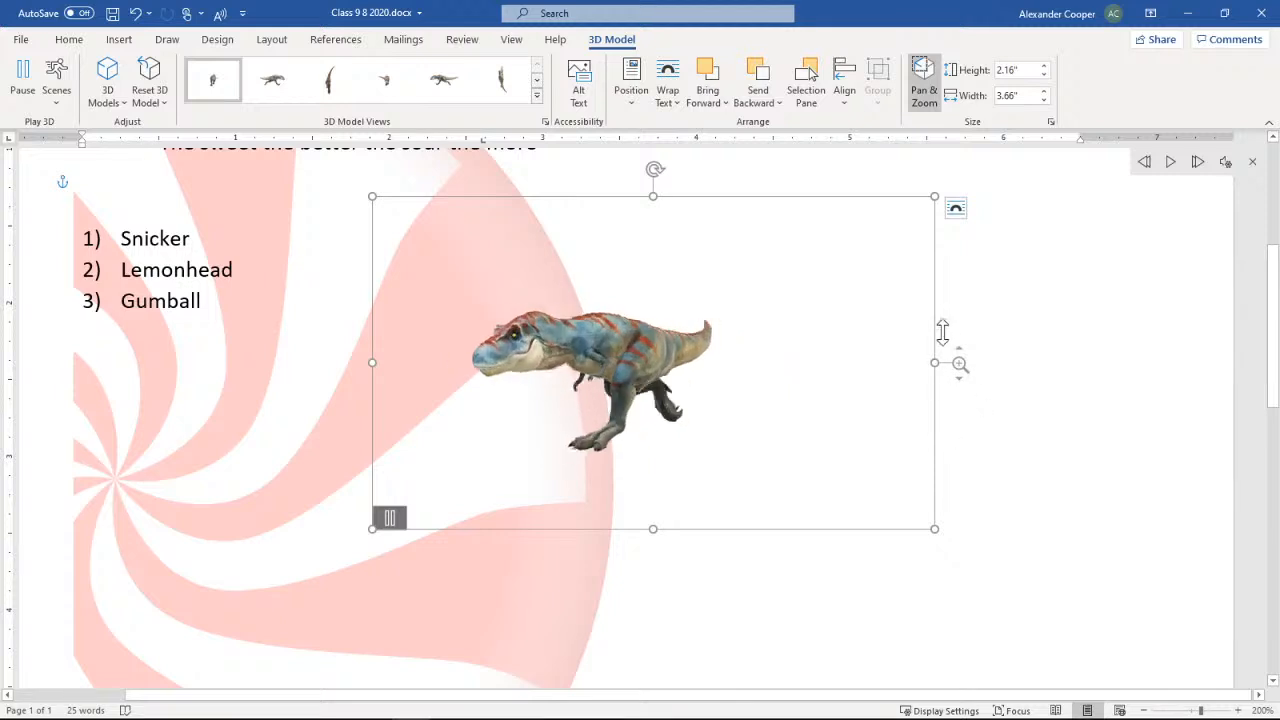
drag(942, 332, 965, 317)
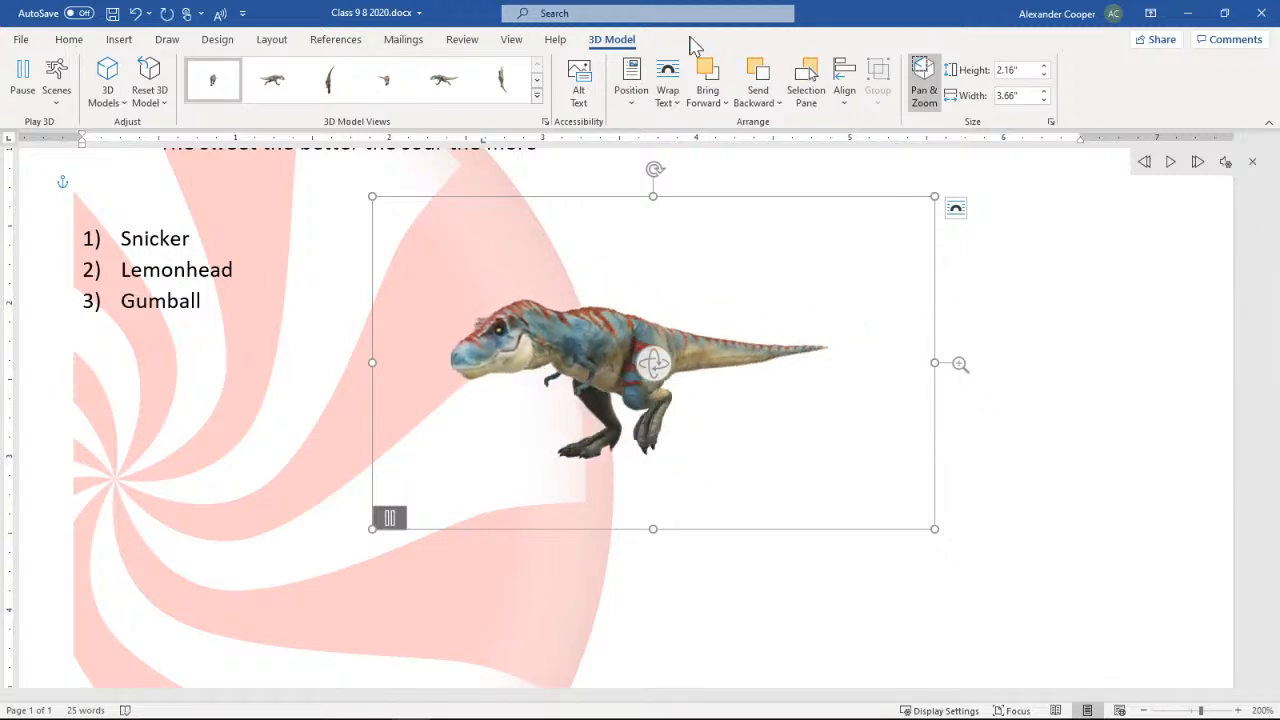
- Look at the options for inserting another 3D model, and delete the dinosaur model from the document
click(148, 104)
click(108, 103)
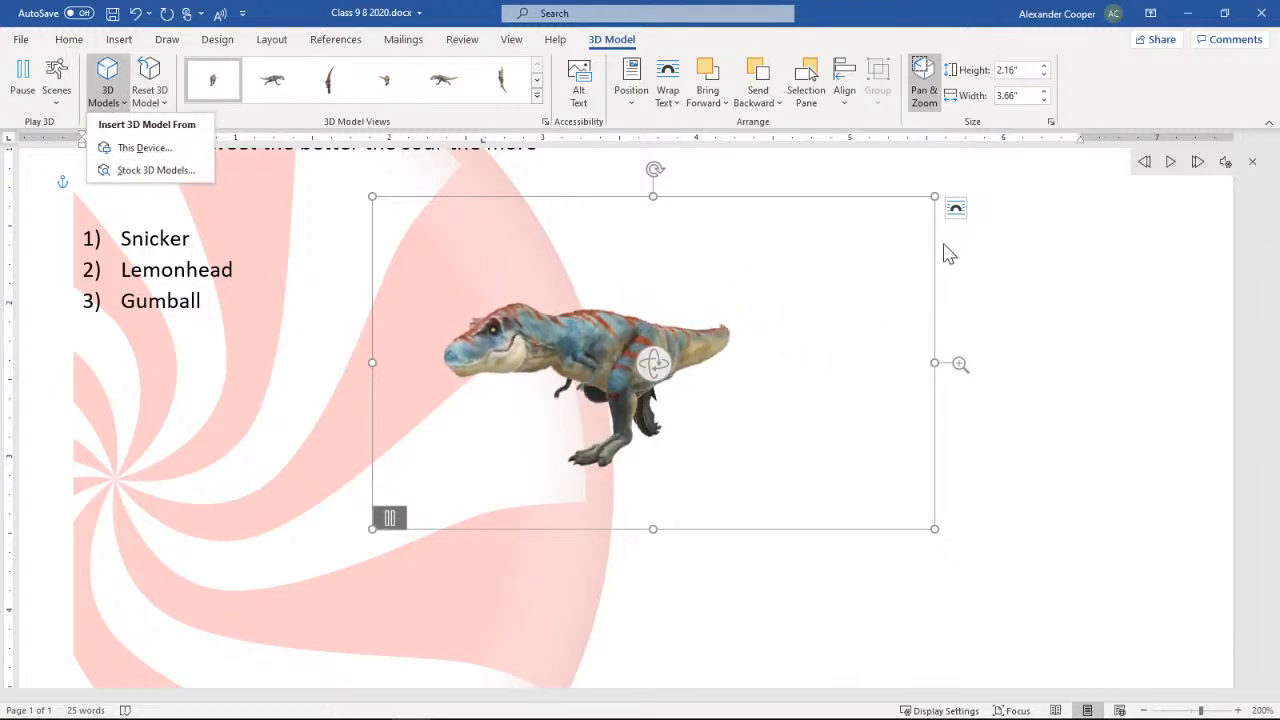
click(876, 197)
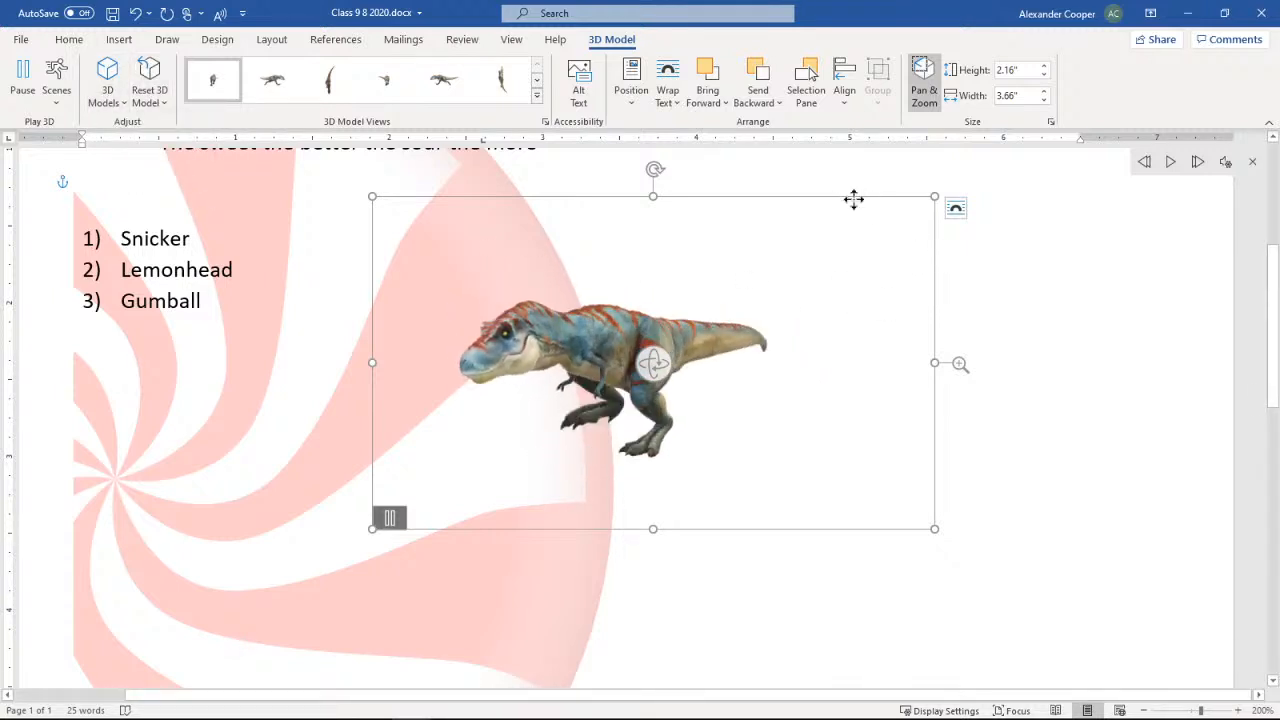
key(Delete)
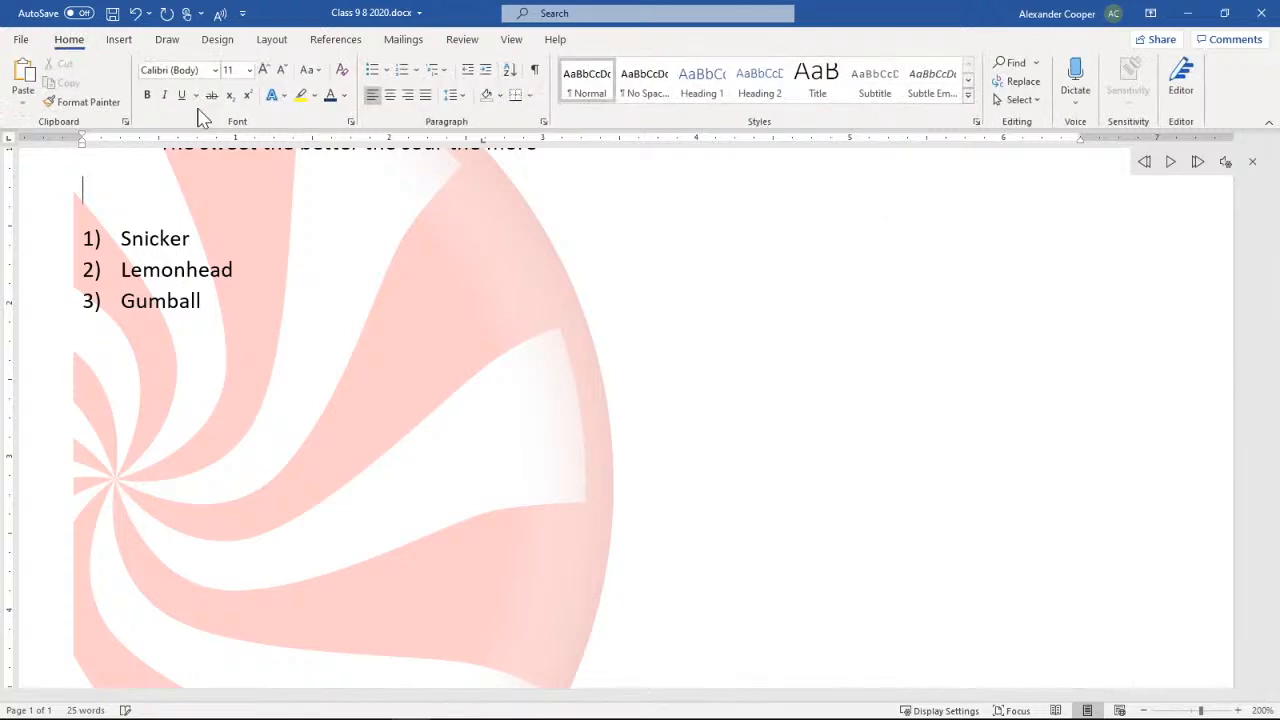
- Search the stock 3D models for candy and insert the red-and-white swirl lollipop
click(120, 42)
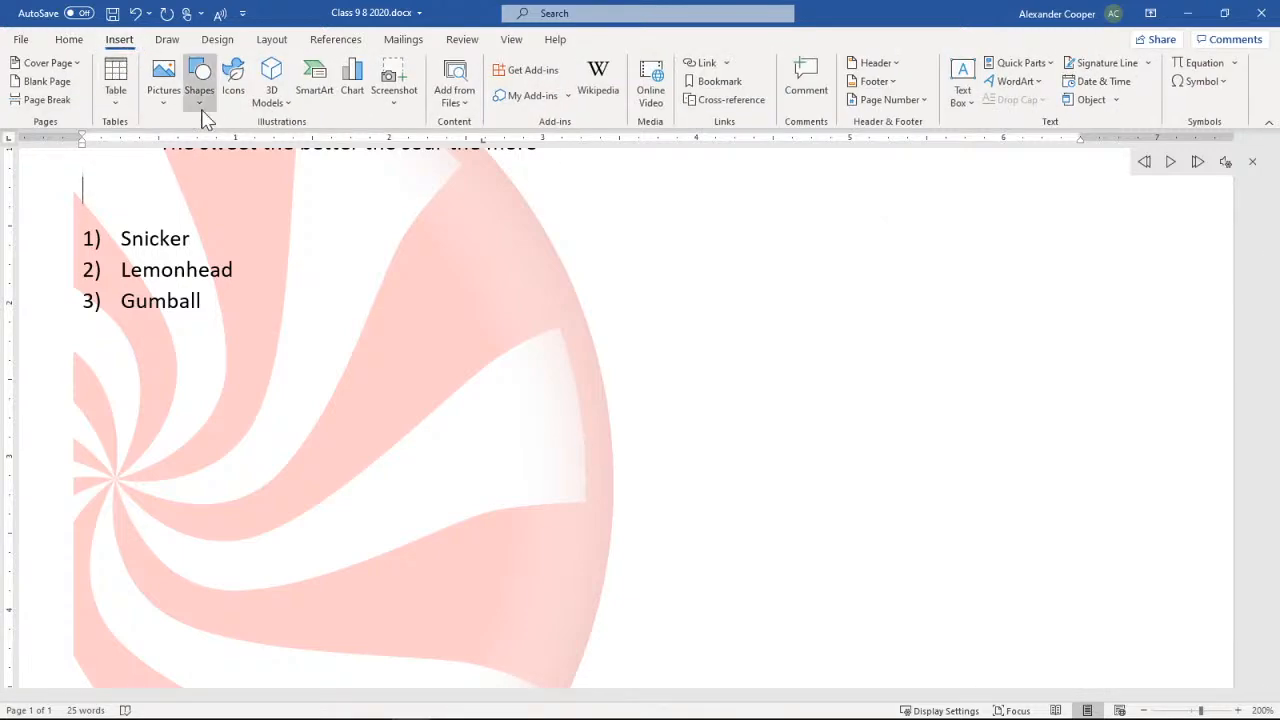
click(275, 100)
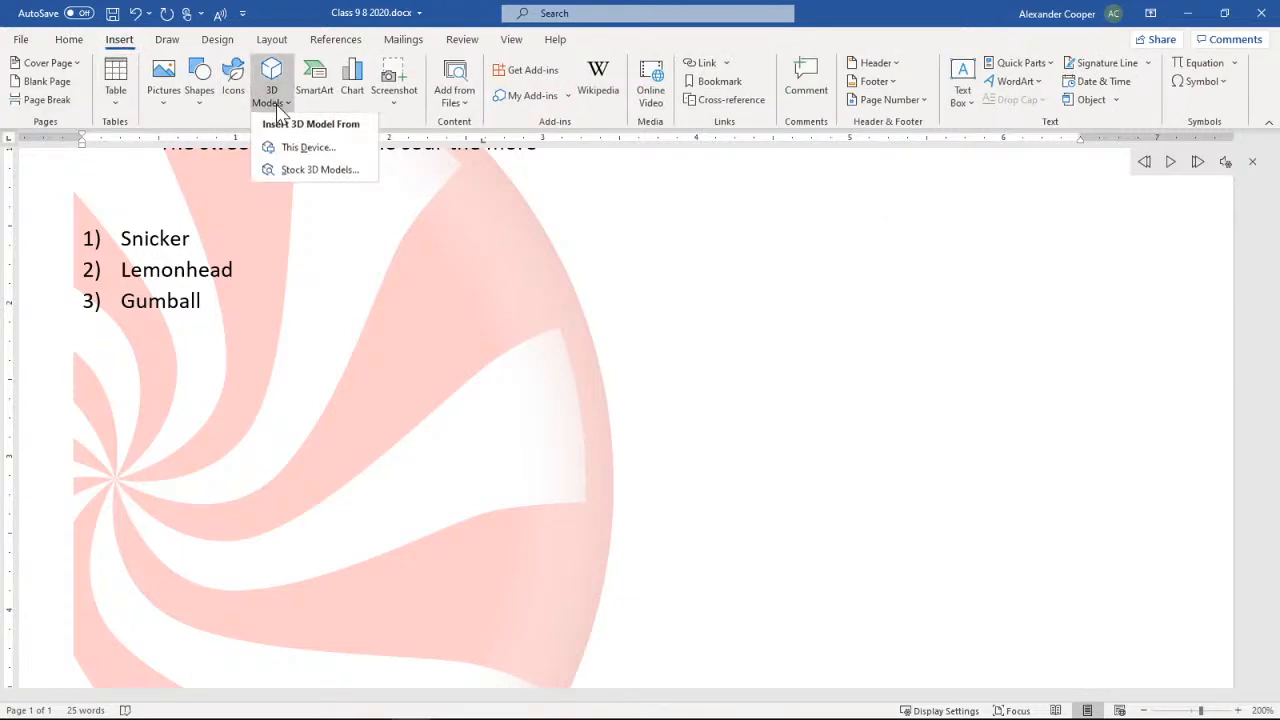
click(318, 169)
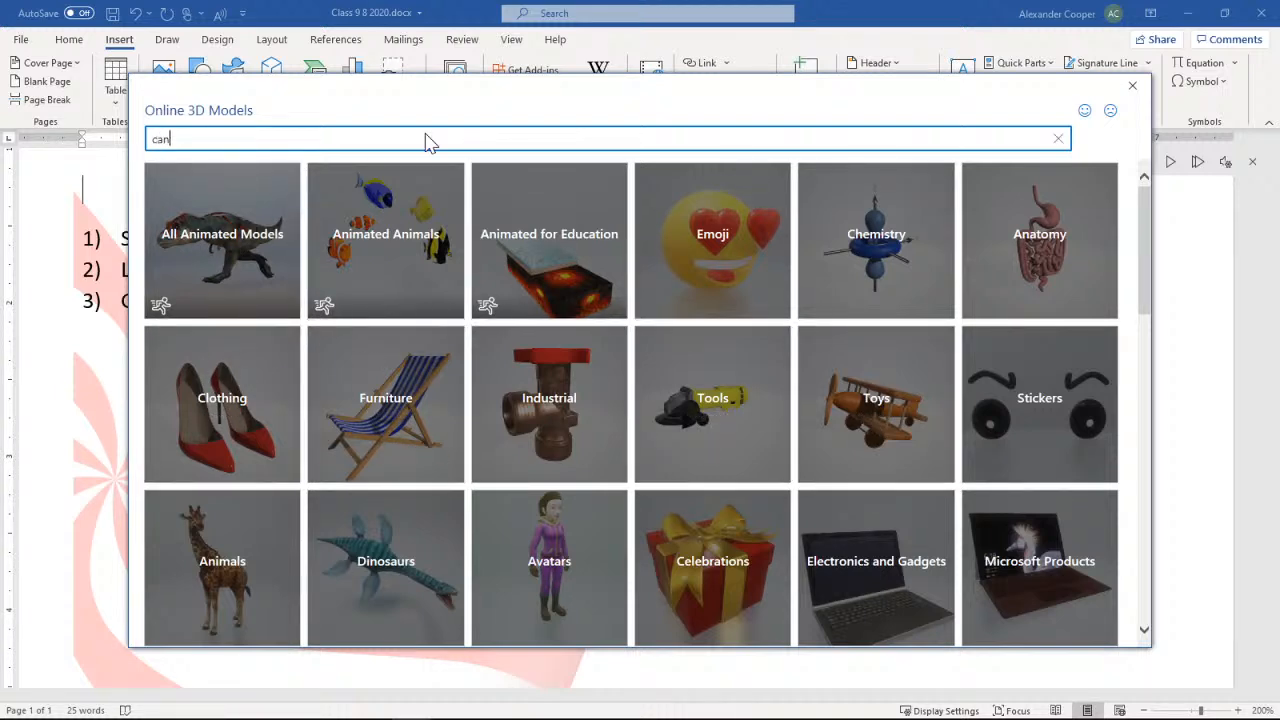
key(Return)
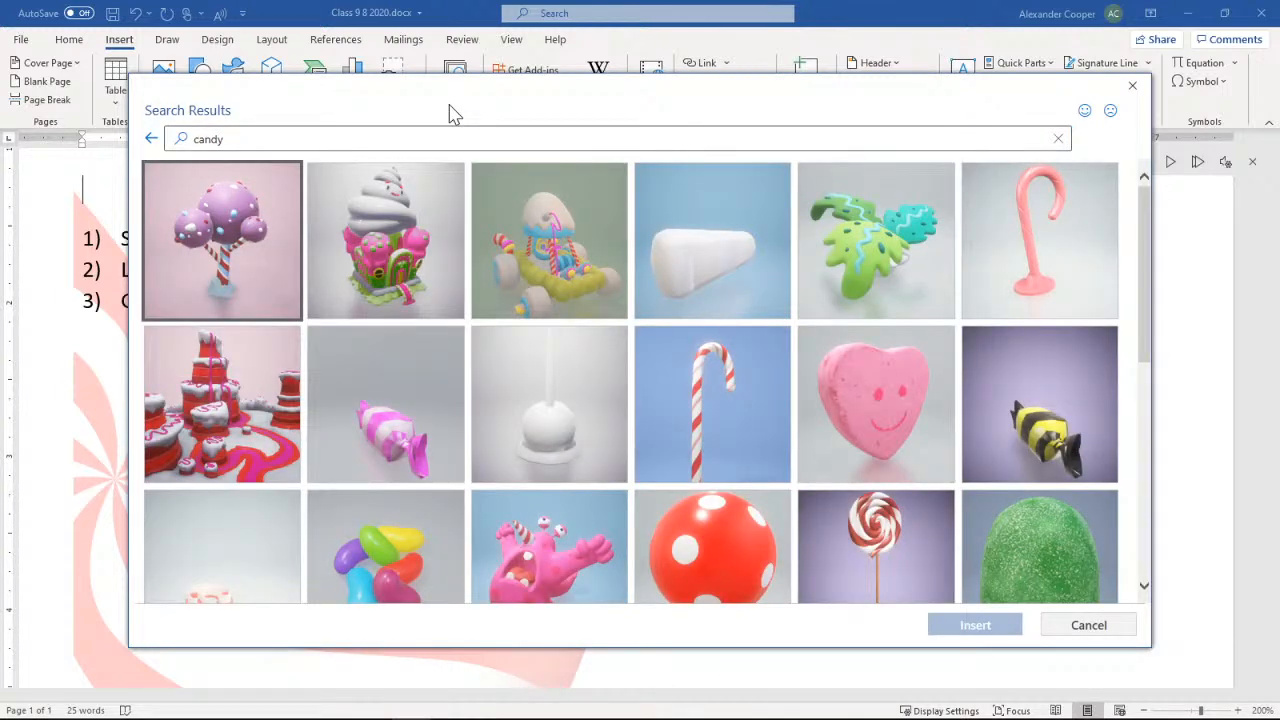
scroll(820, 390, down, 2)
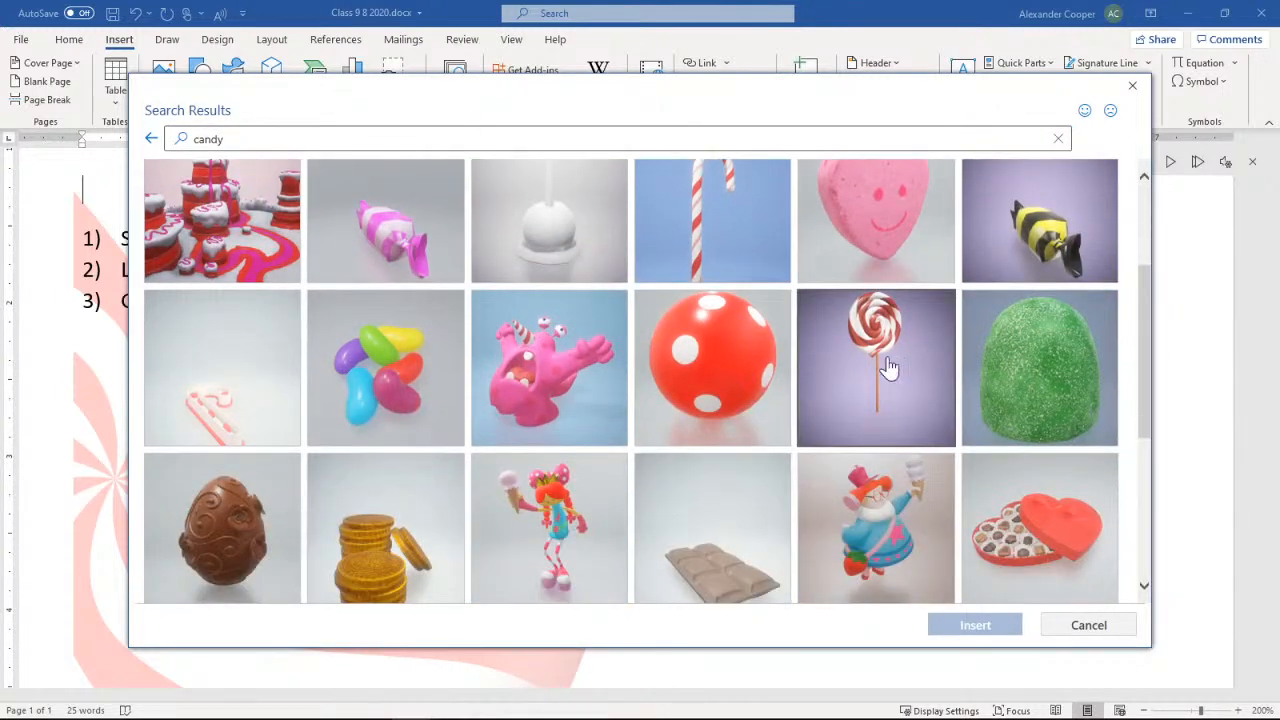
click(910, 355)
click(984, 624)
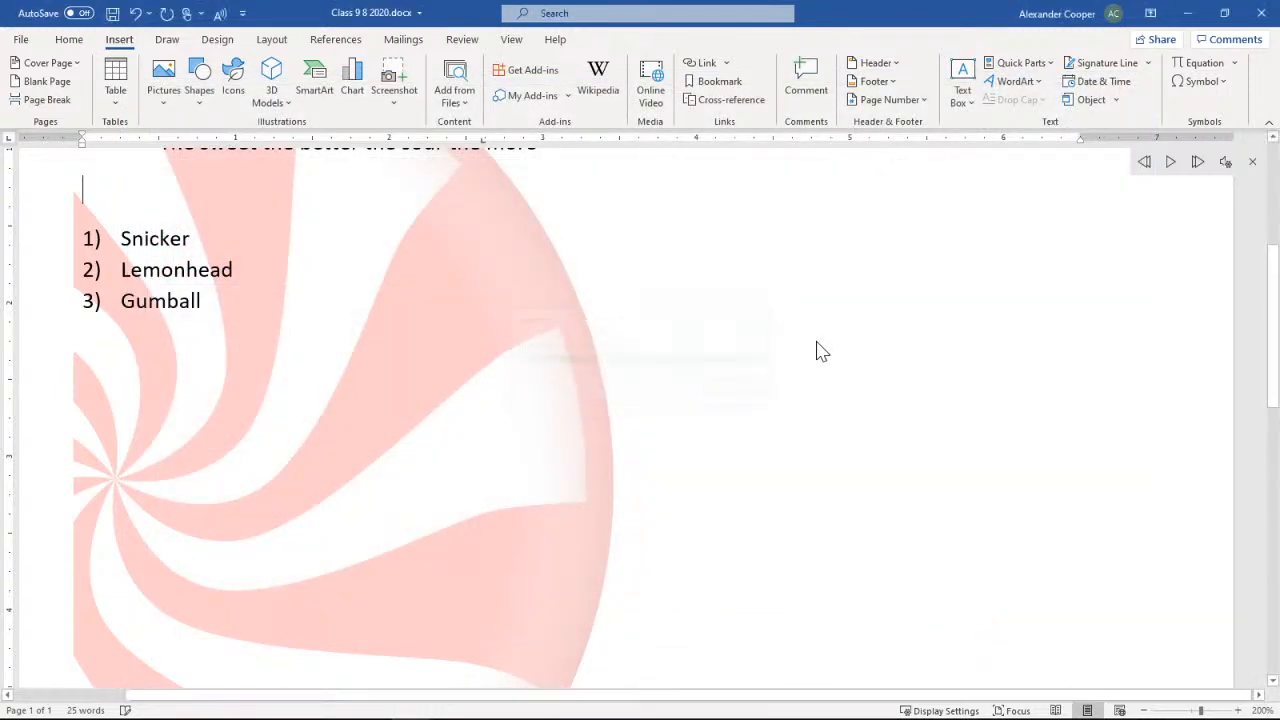
- Move the lollipop model beside the text just below the My Favorite Candy title and rotate it
drag(305, 343, 772, 350)
scroll(991, 357, up, 5)
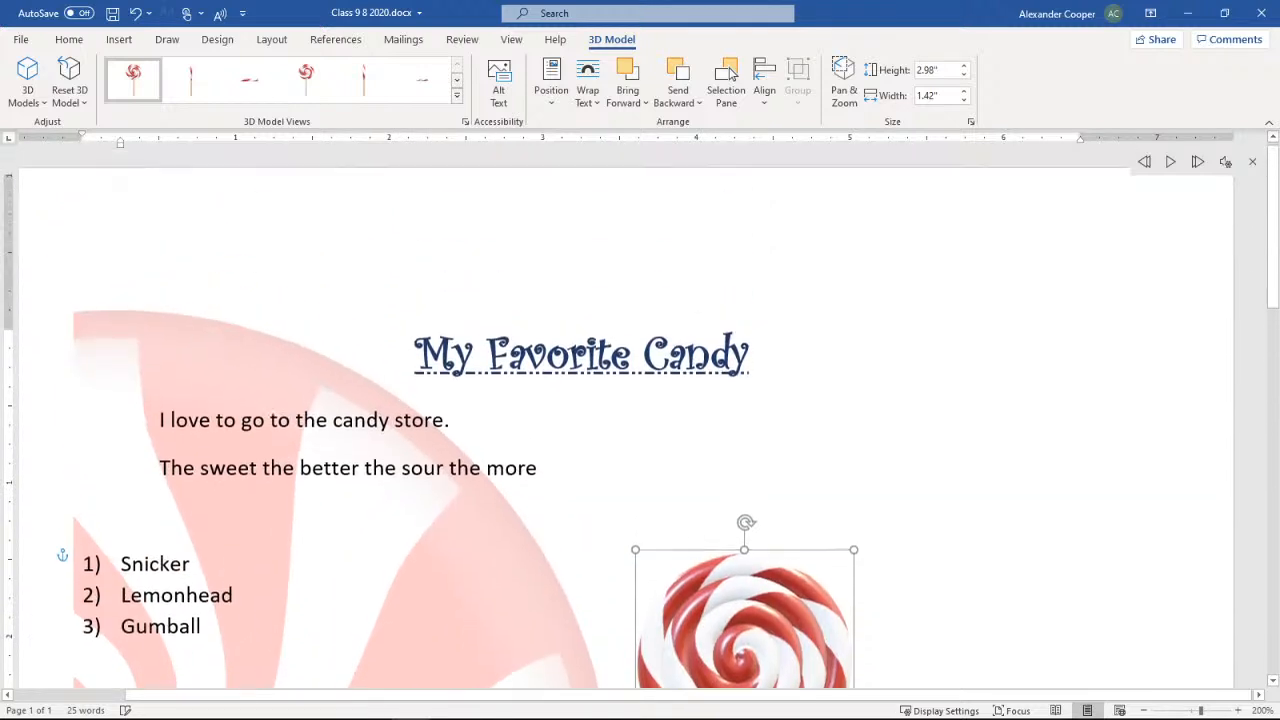
scroll(768, 434, down, 2)
drag(755, 343, 747, 333)
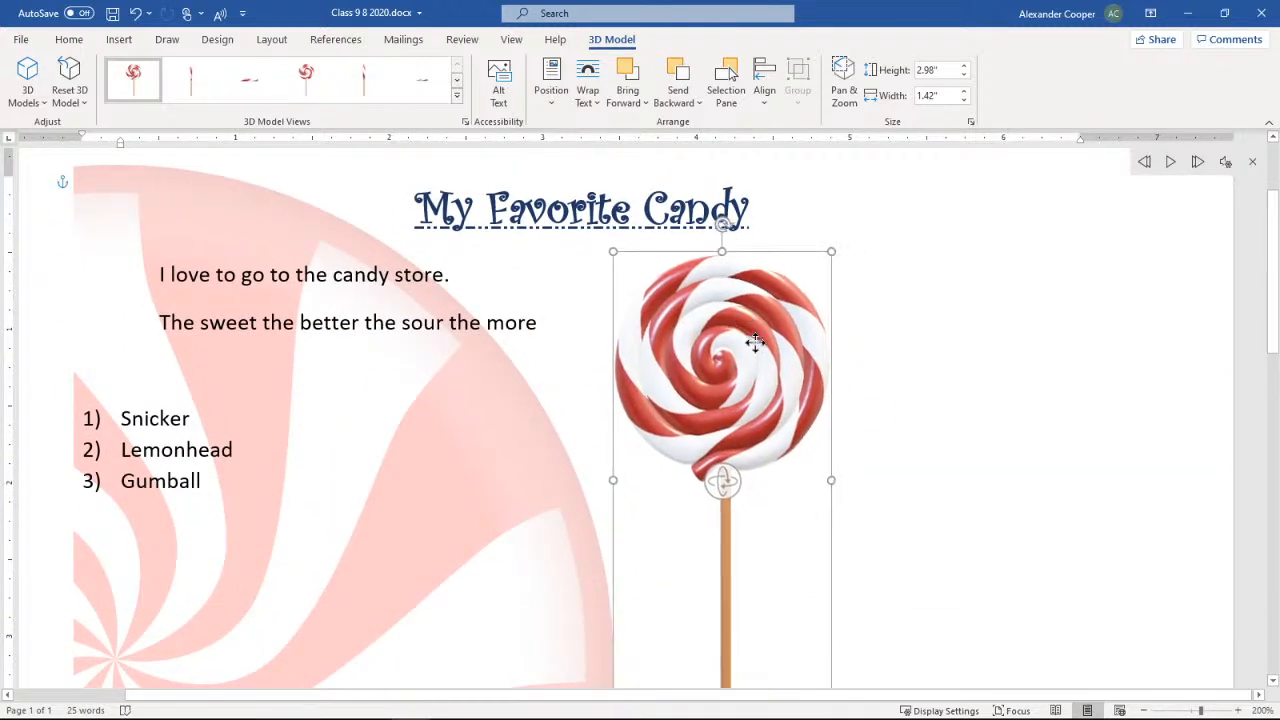
drag(741, 492, 563, 514)
- Preview the lollipop's preset views, turn its swirl to face the viewer and move it to the right of the title
click(456, 96)
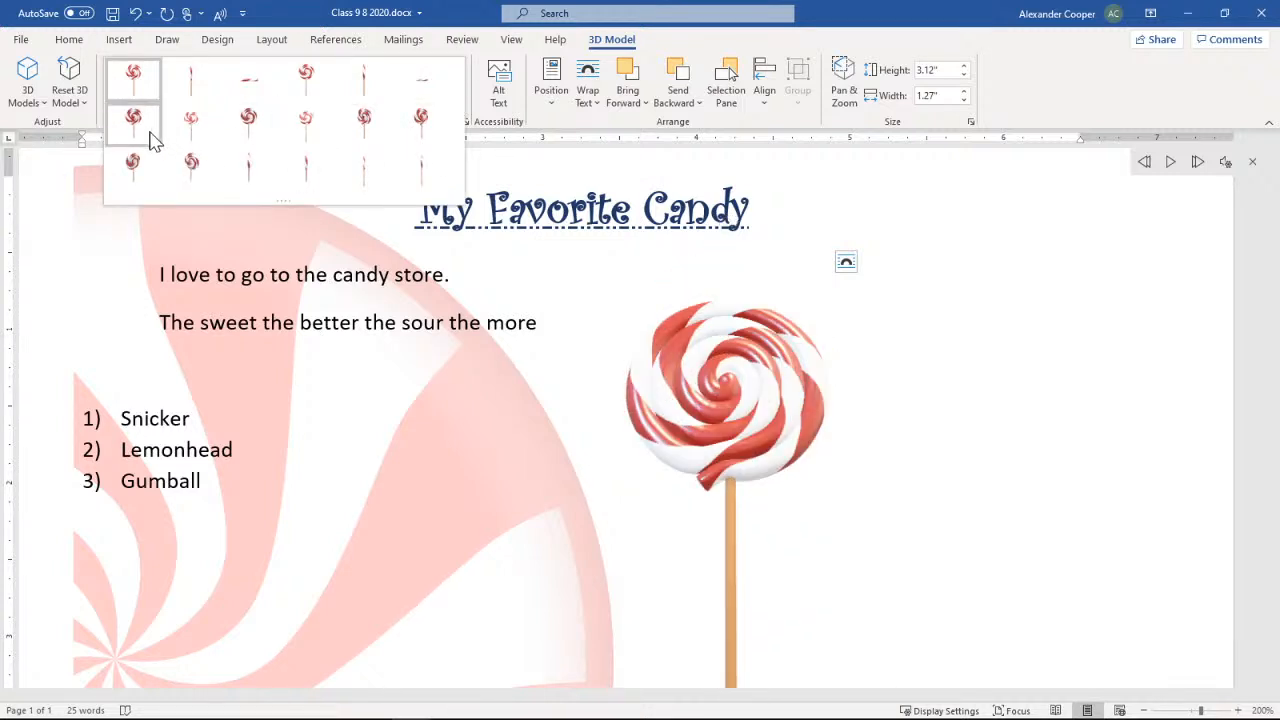
click(847, 3)
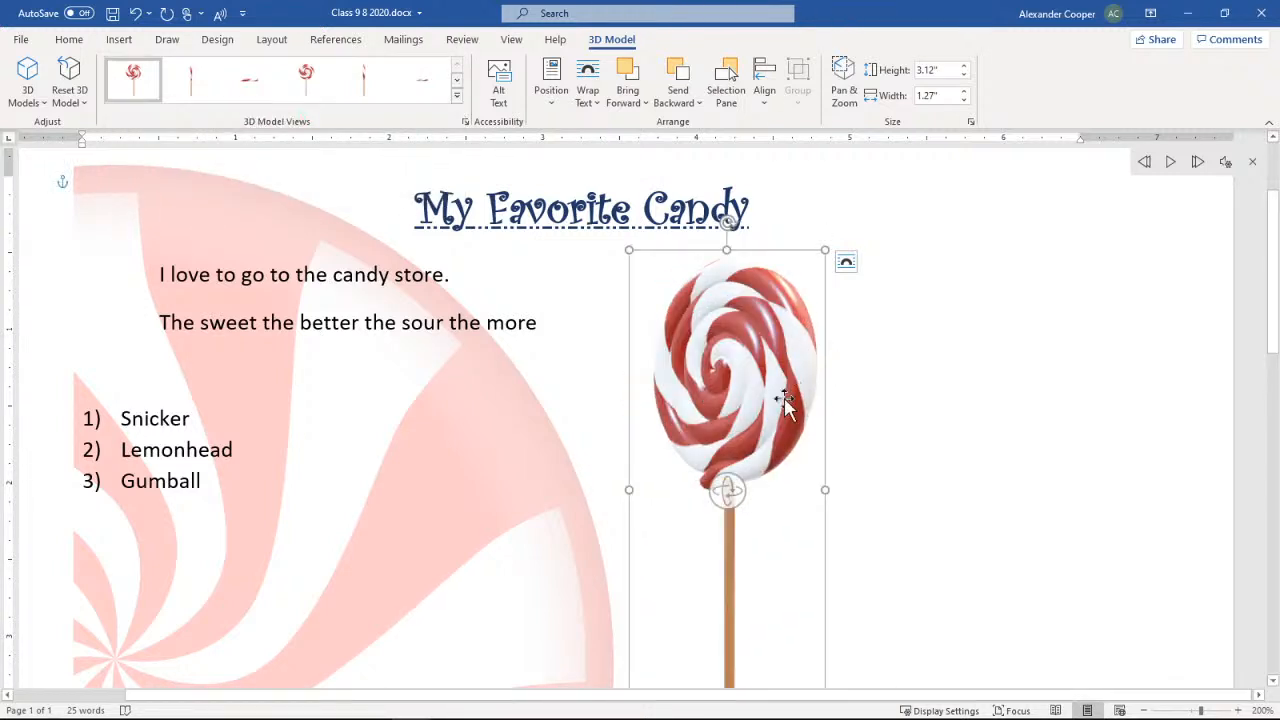
drag(730, 488, 895, 510)
drag(712, 350, 823, 286)
click(651, 360)
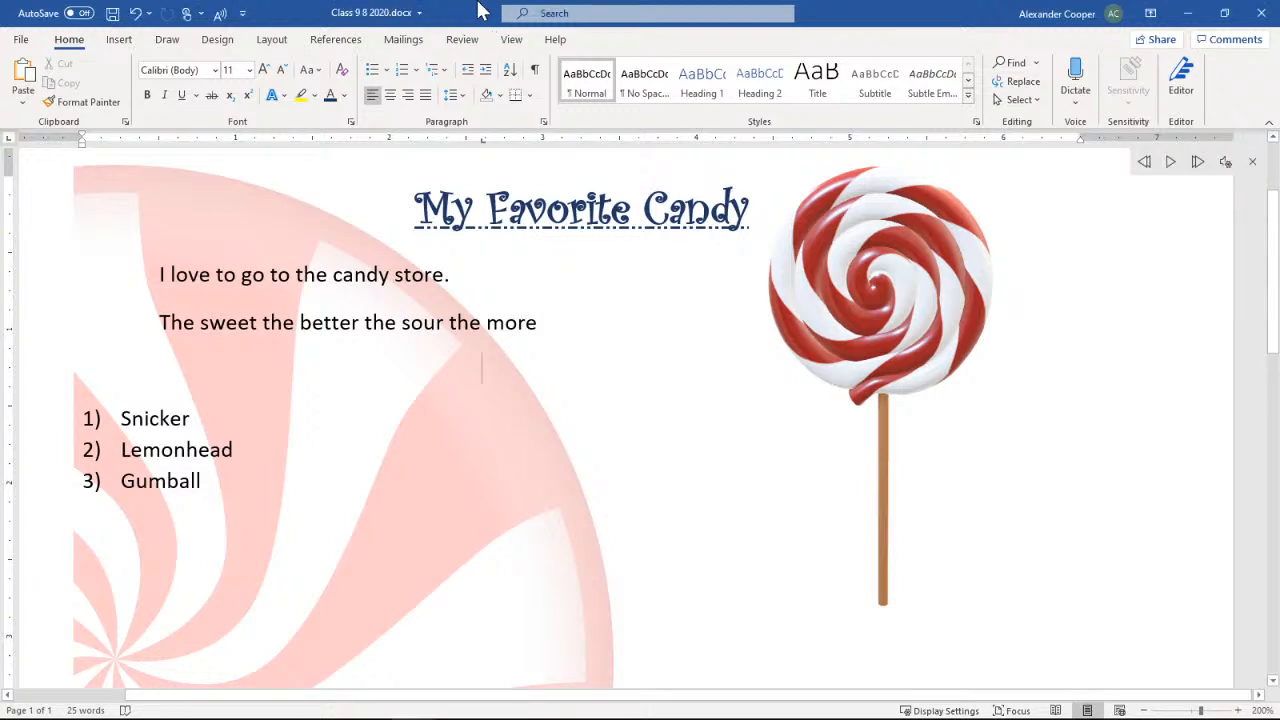
- Browse the stock icon library and search its icons for candy
click(167, 42)
click(114, 42)
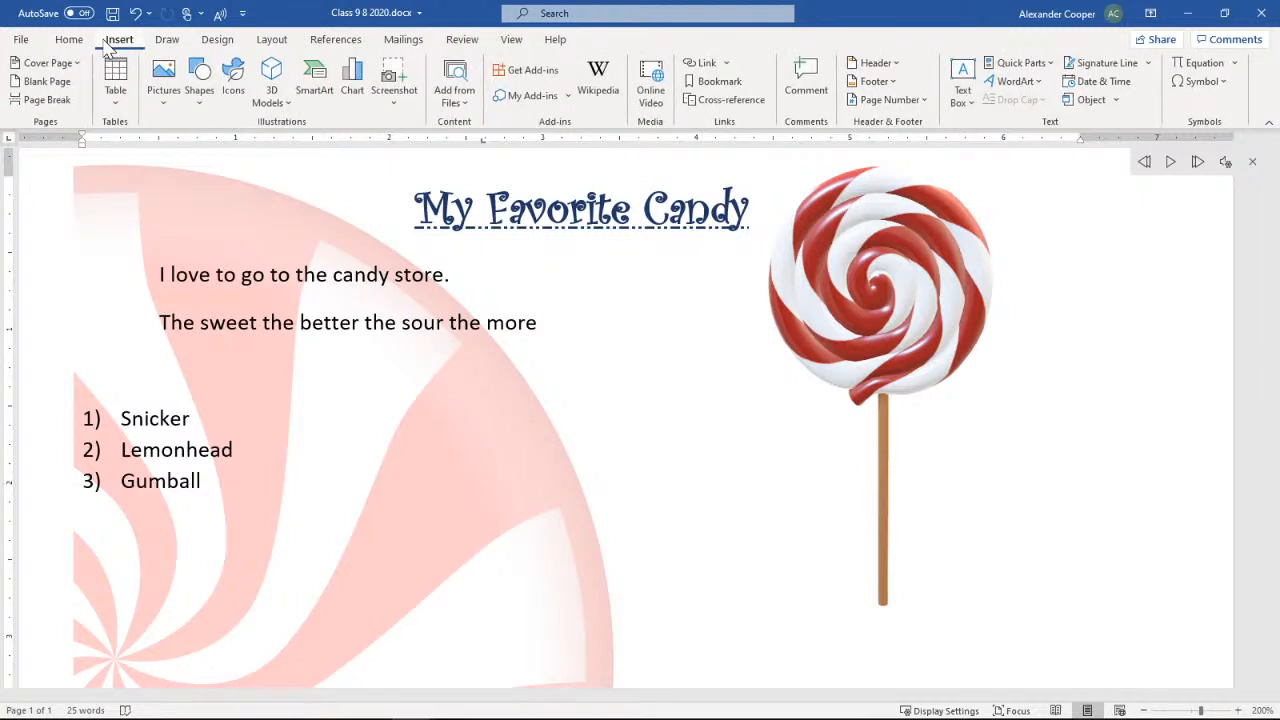
click(234, 100)
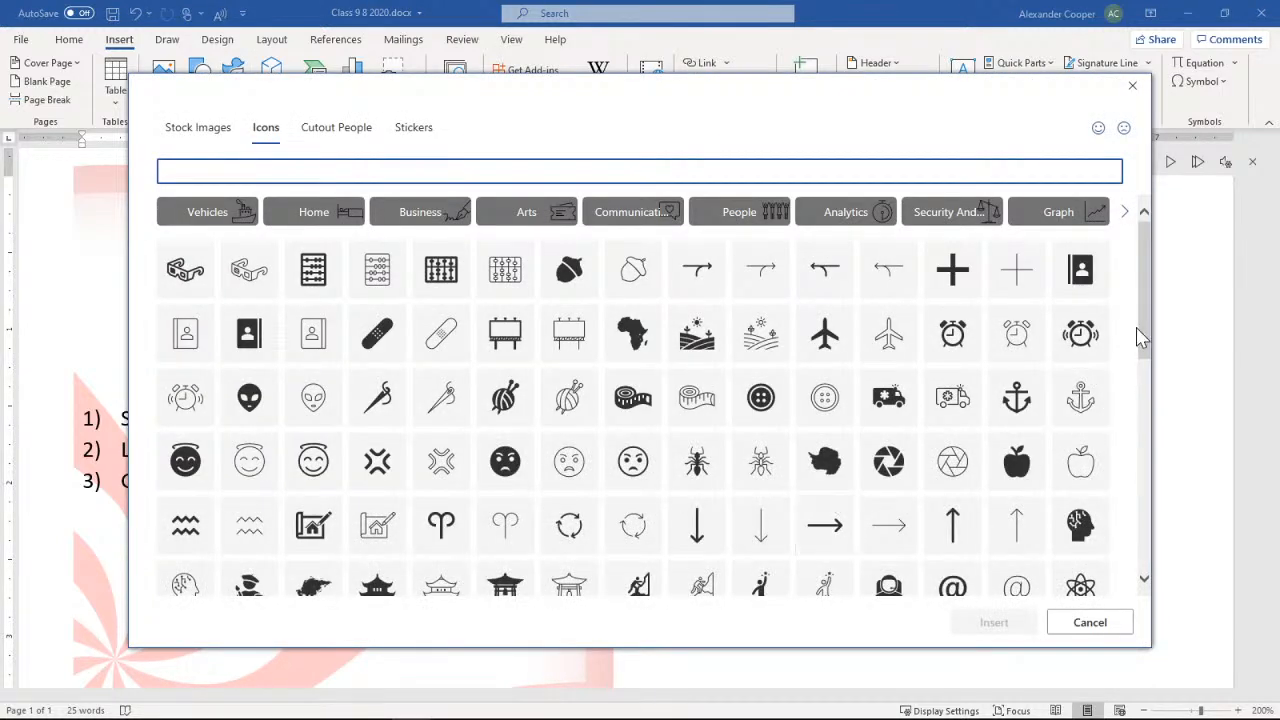
drag(1145, 292, 1132, 530)
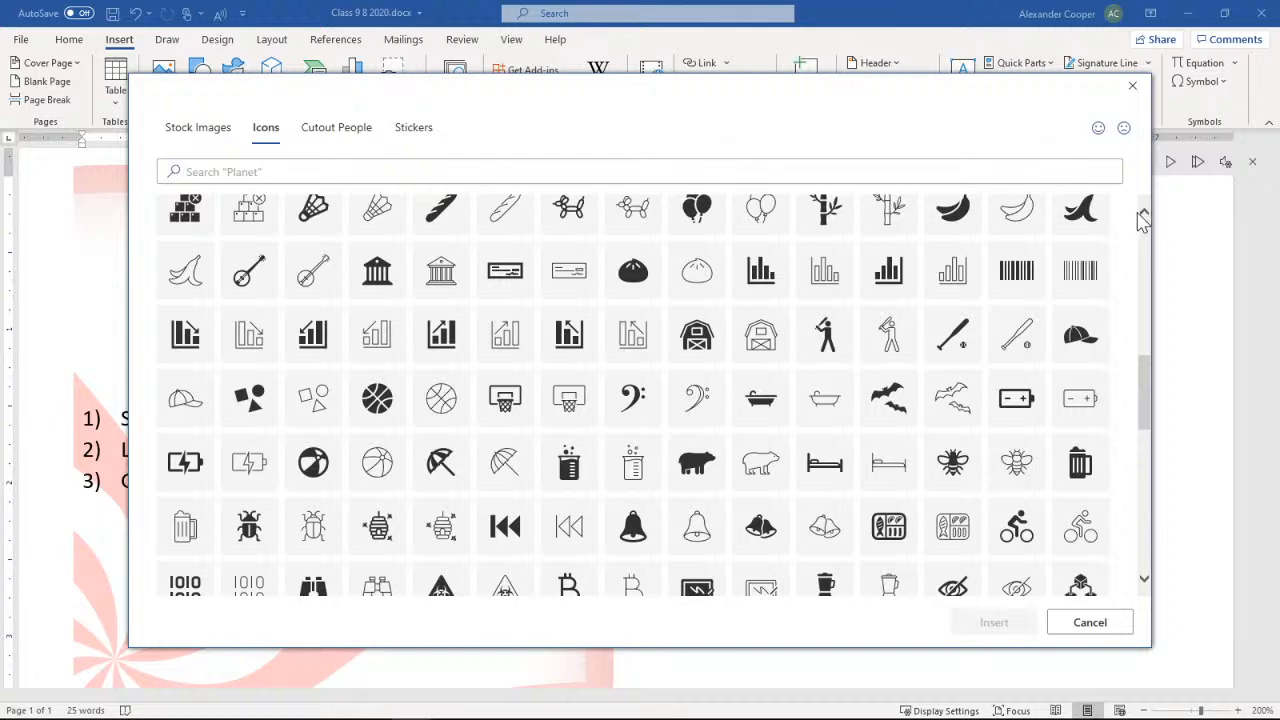
click(1144, 212)
scroll(1150, 240, up, 10)
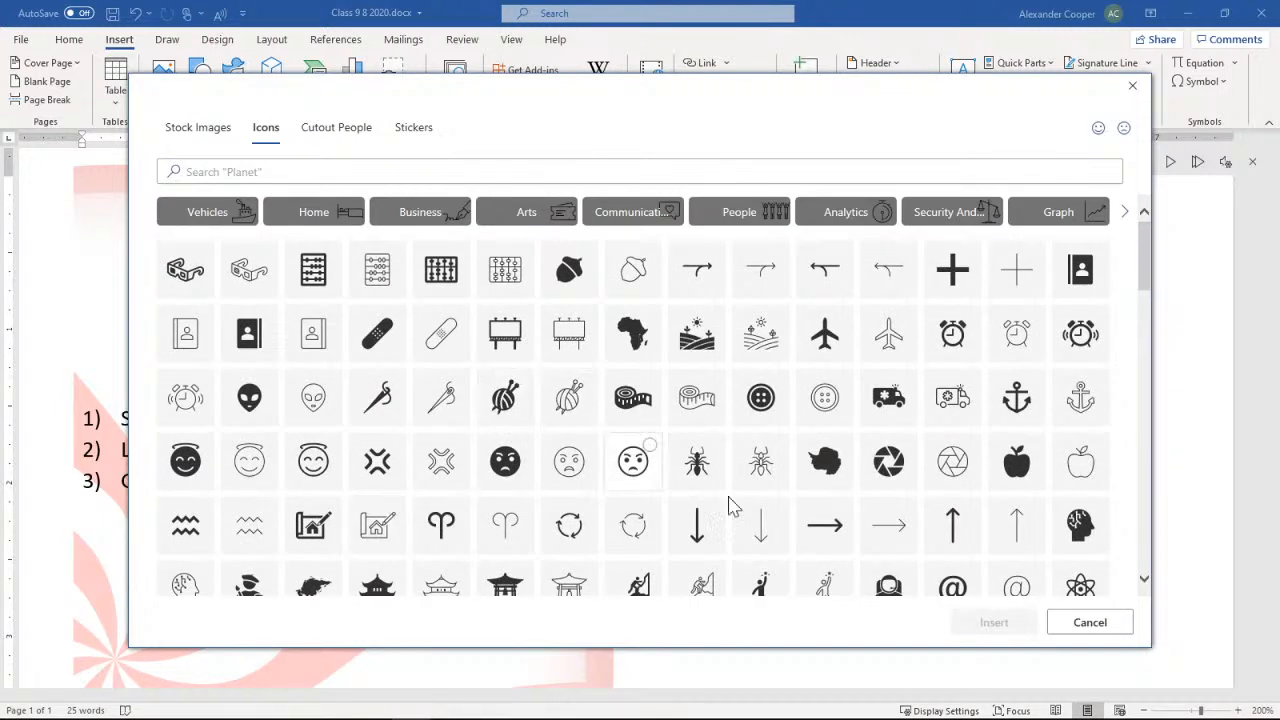
scroll(1143, 568, down, 15)
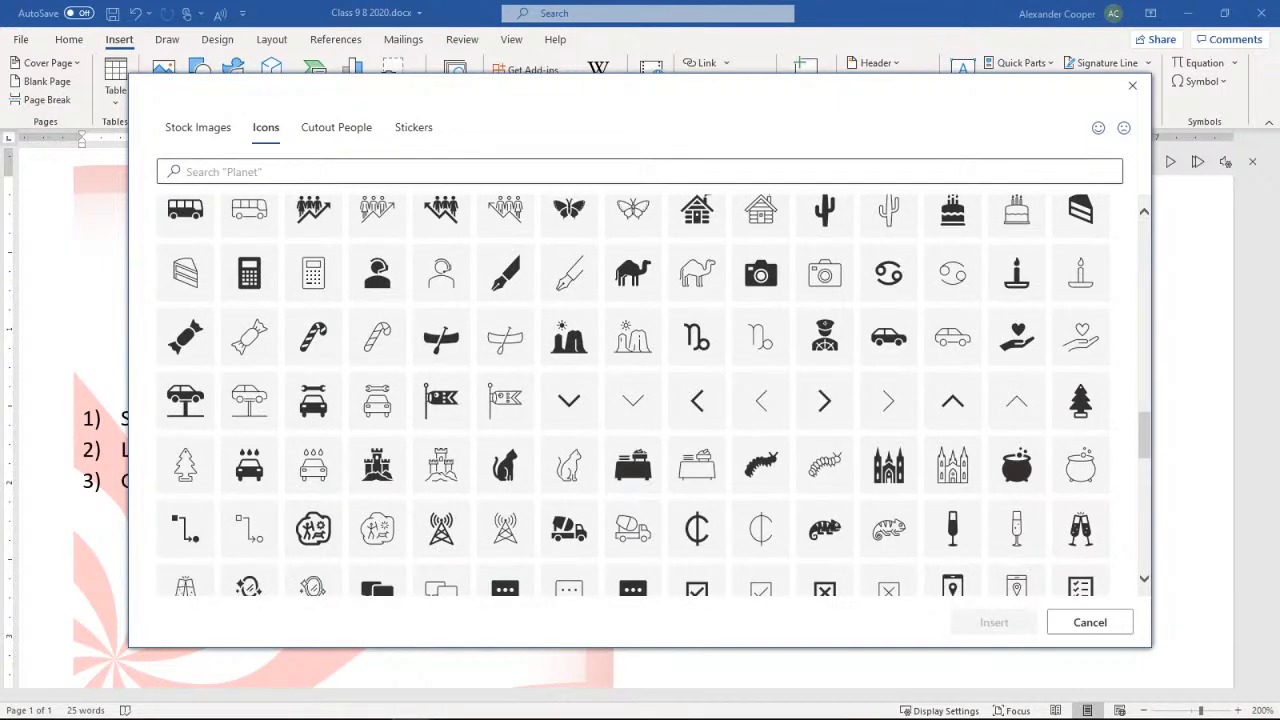
click(336, 172)
text(candy)
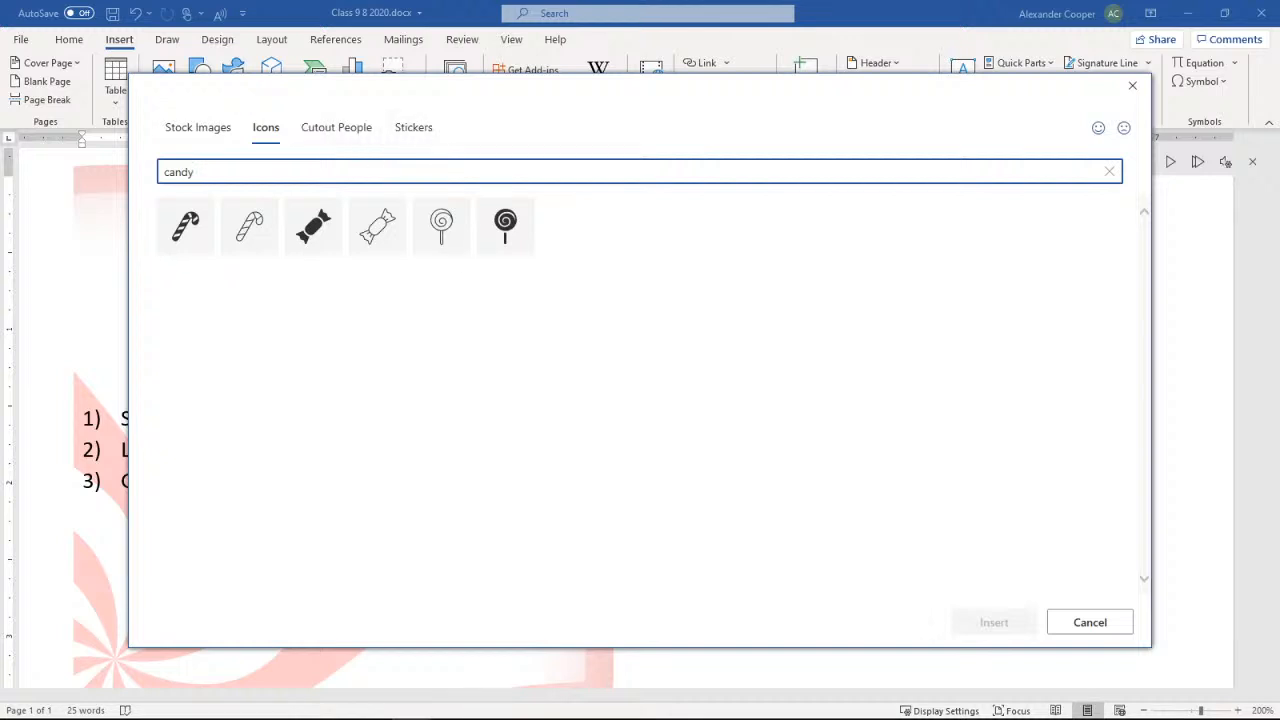
- Search the stock stickers for candy and look at the cutout people collection
click(418, 141)
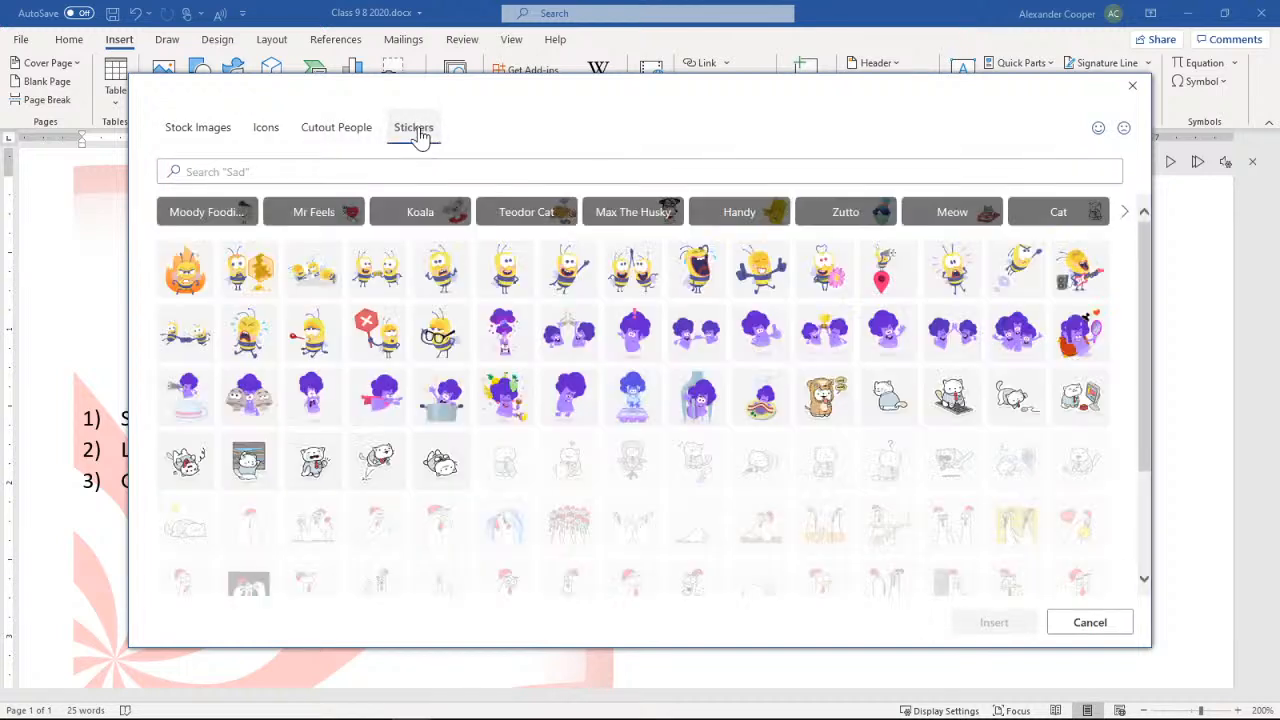
text(candy)
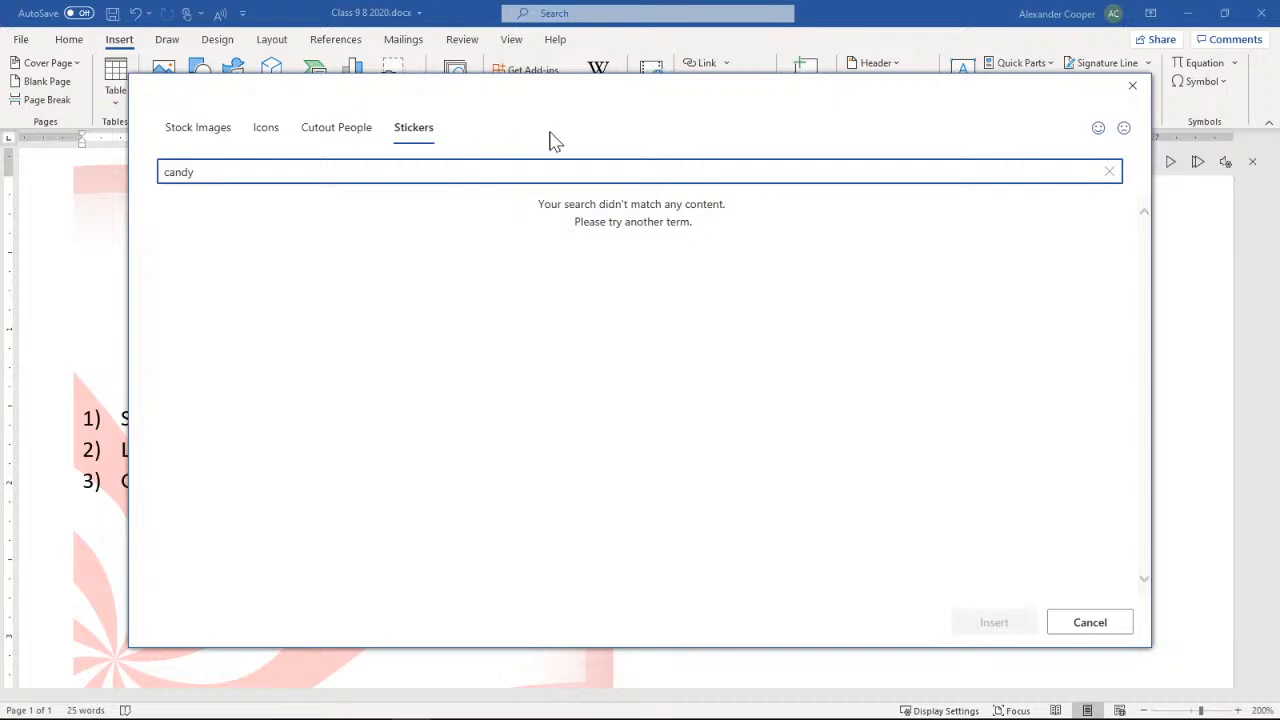
click(338, 138)
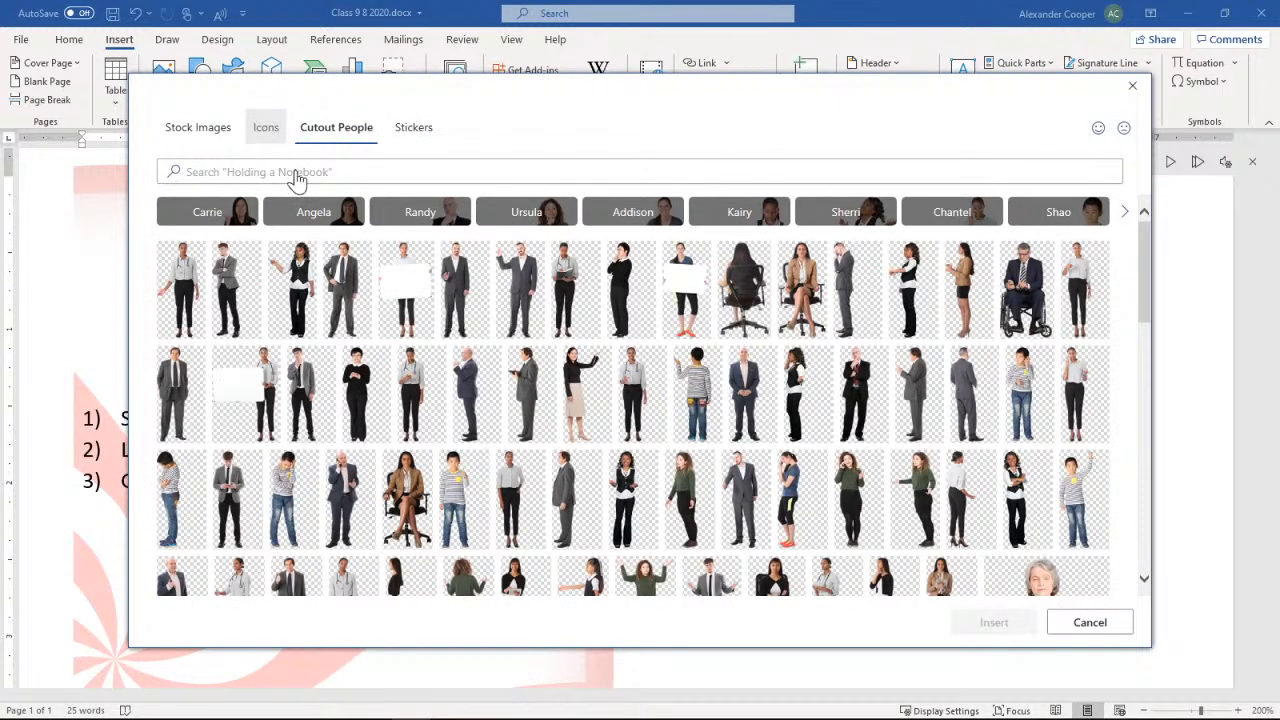
- Search the stock icons for candy and insert the outlined lollipop icon into the document
click(296, 177)
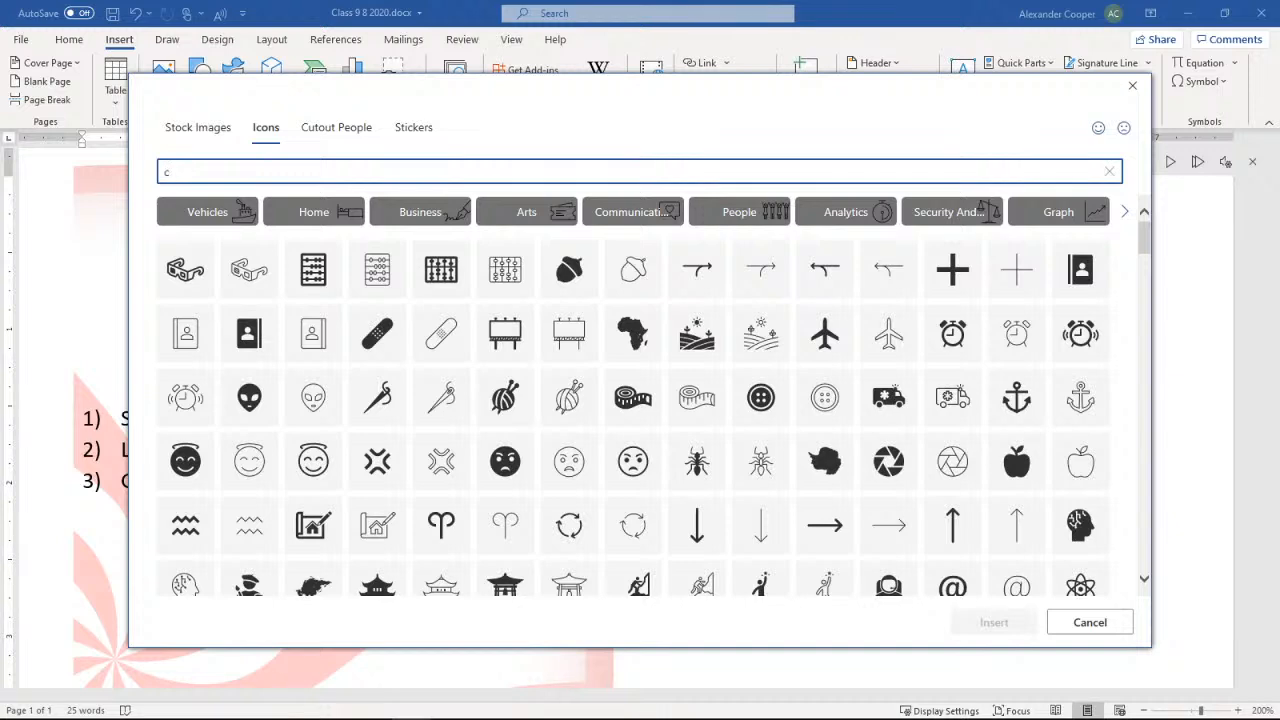
text(candy)
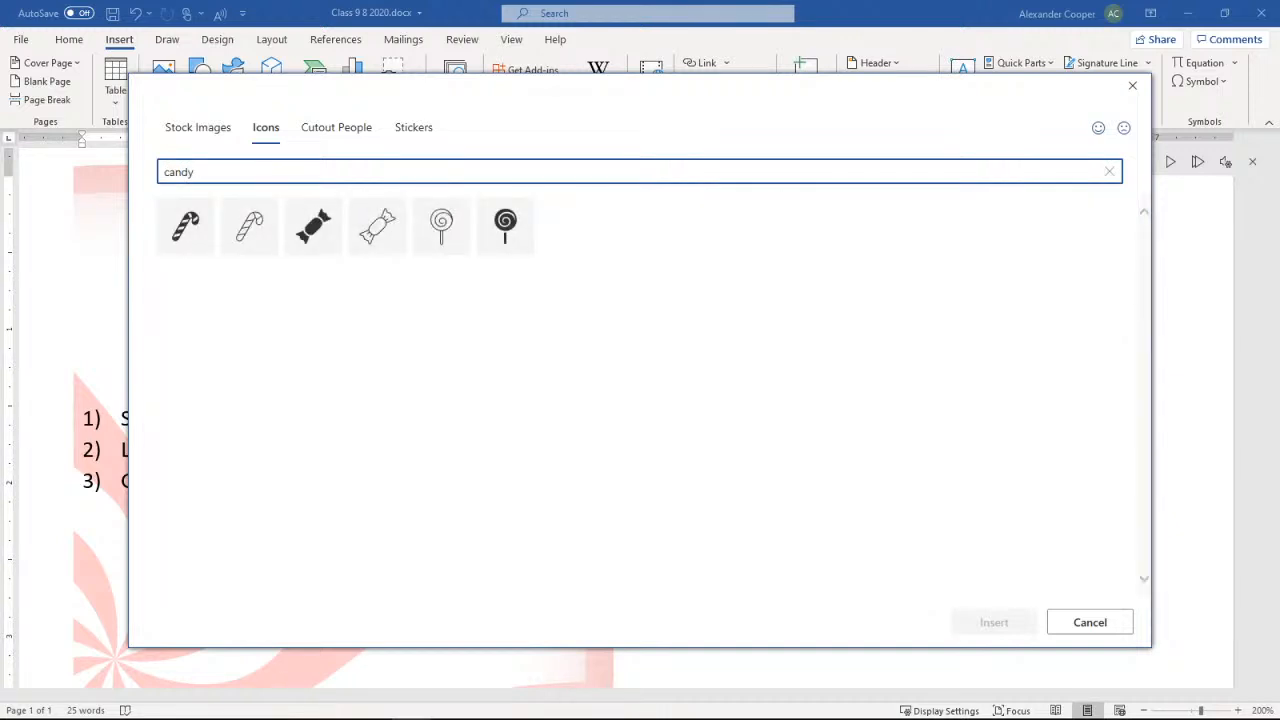
click(443, 226)
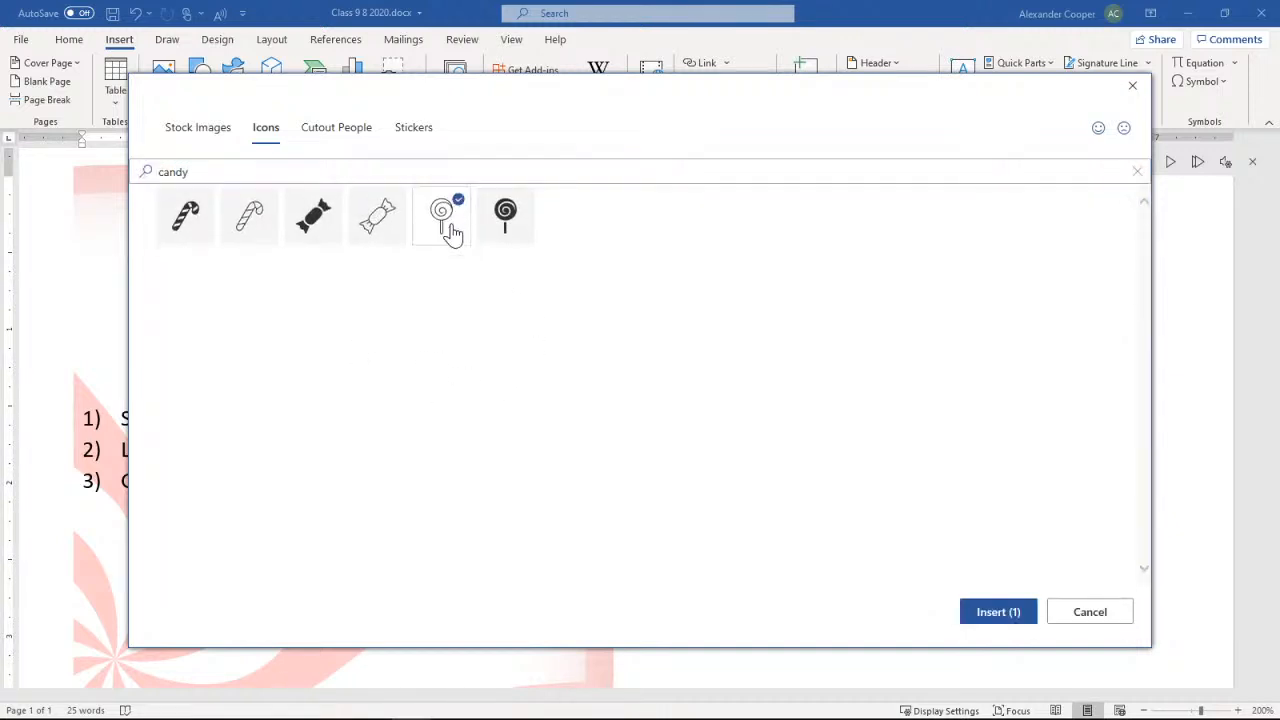
click(976, 617)
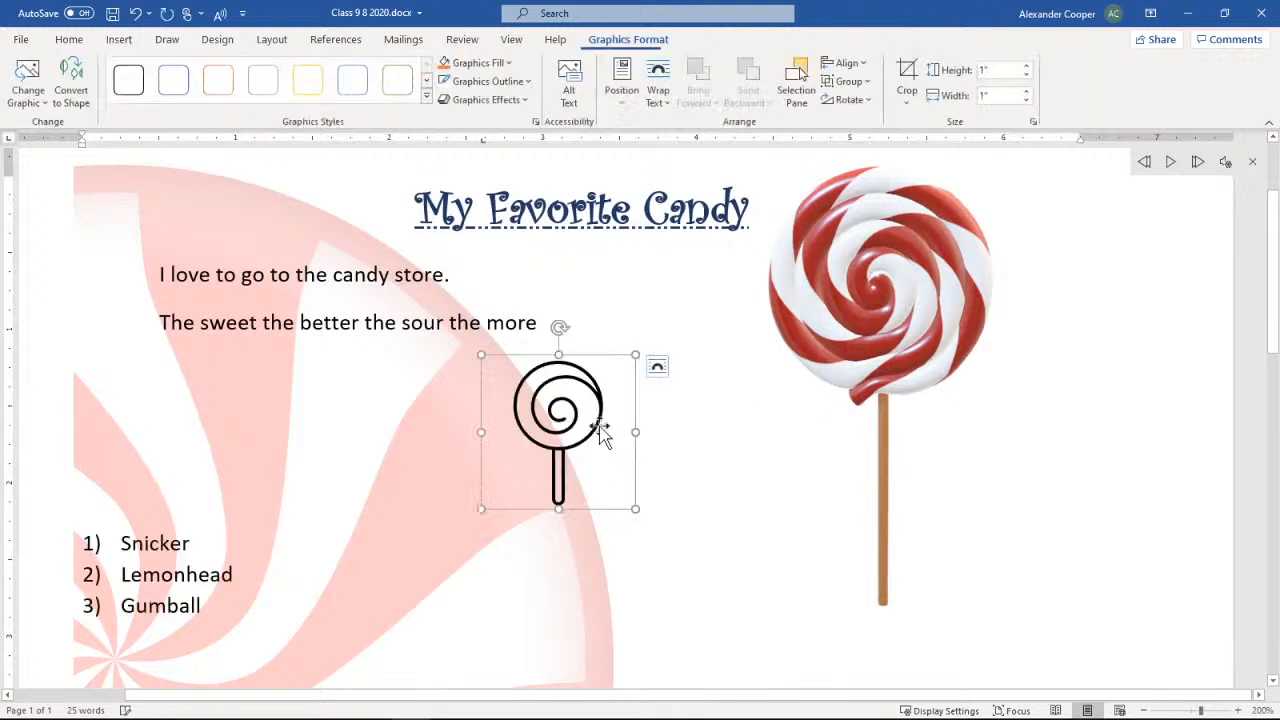
- Try to move the inserted lollipop icon, and set its text wrapping to Behind Text
drag(566, 428, 425, 522)
drag(313, 440, 568, 402)
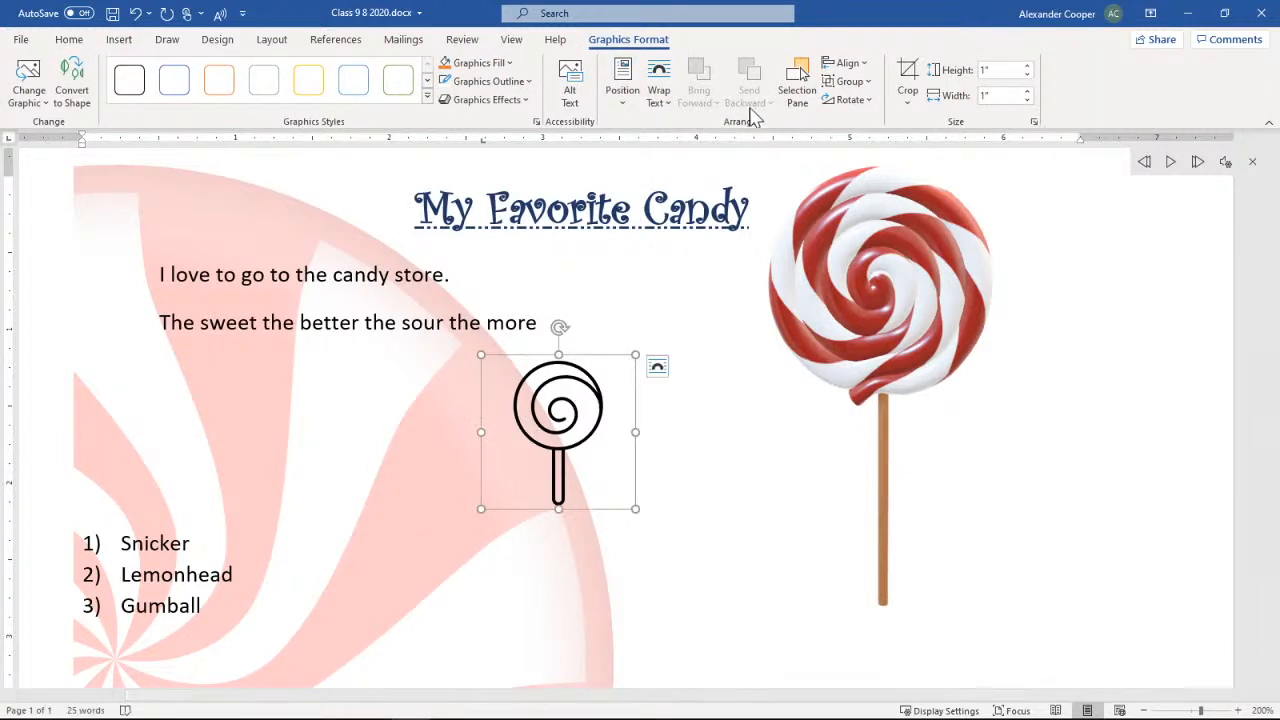
click(658, 85)
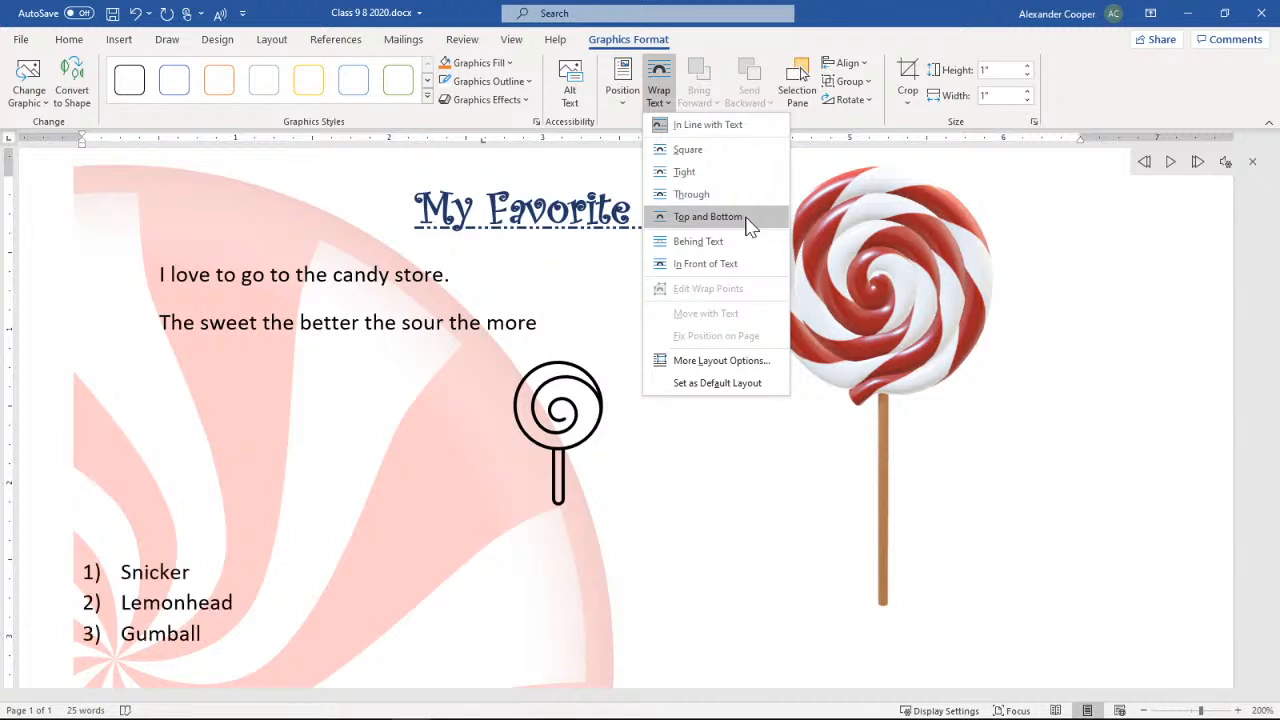
click(735, 248)
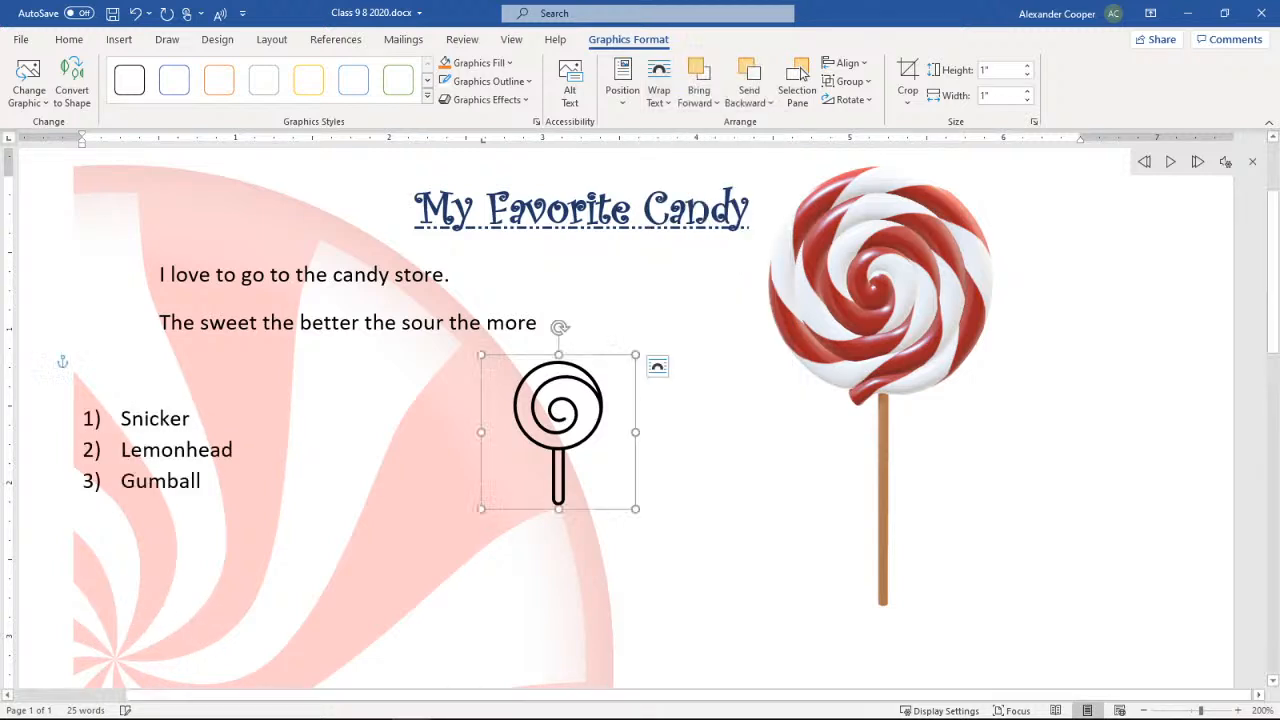
- Shrink the lollipop icon and place it directly before the My Favorite Candy title
drag(600, 432, 143, 252)
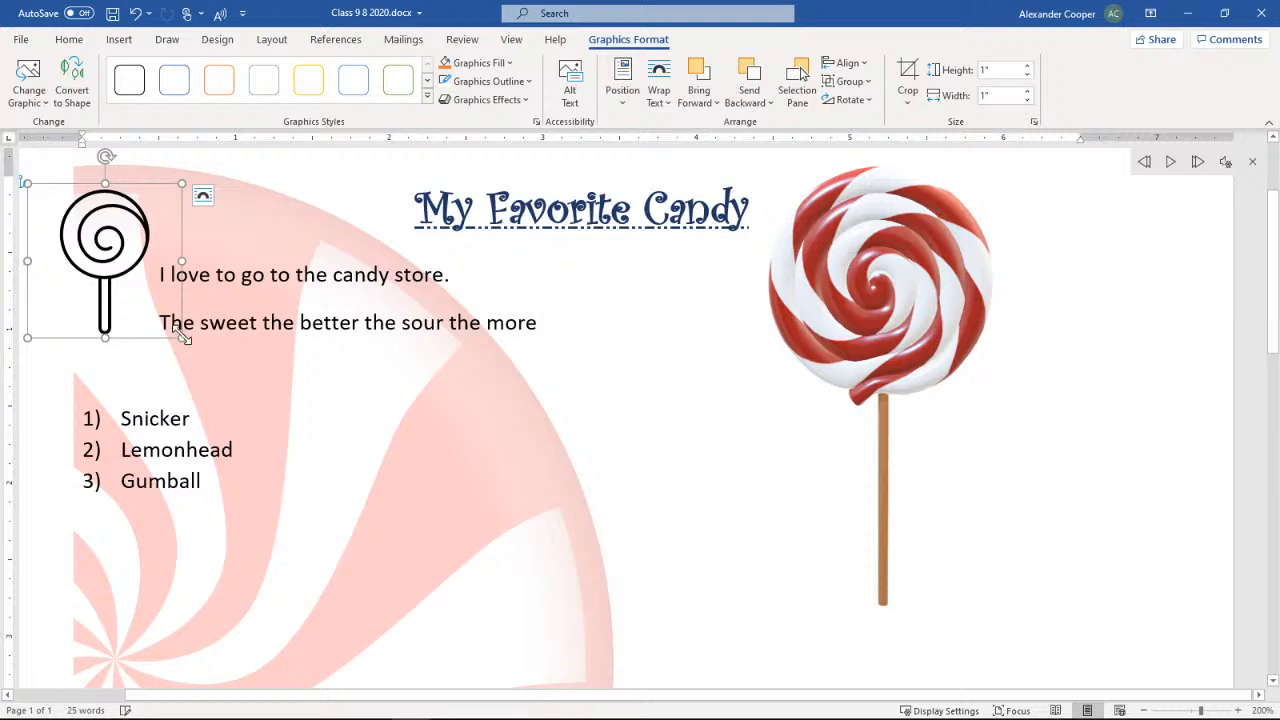
drag(183, 338, 118, 278)
click(404, 216)
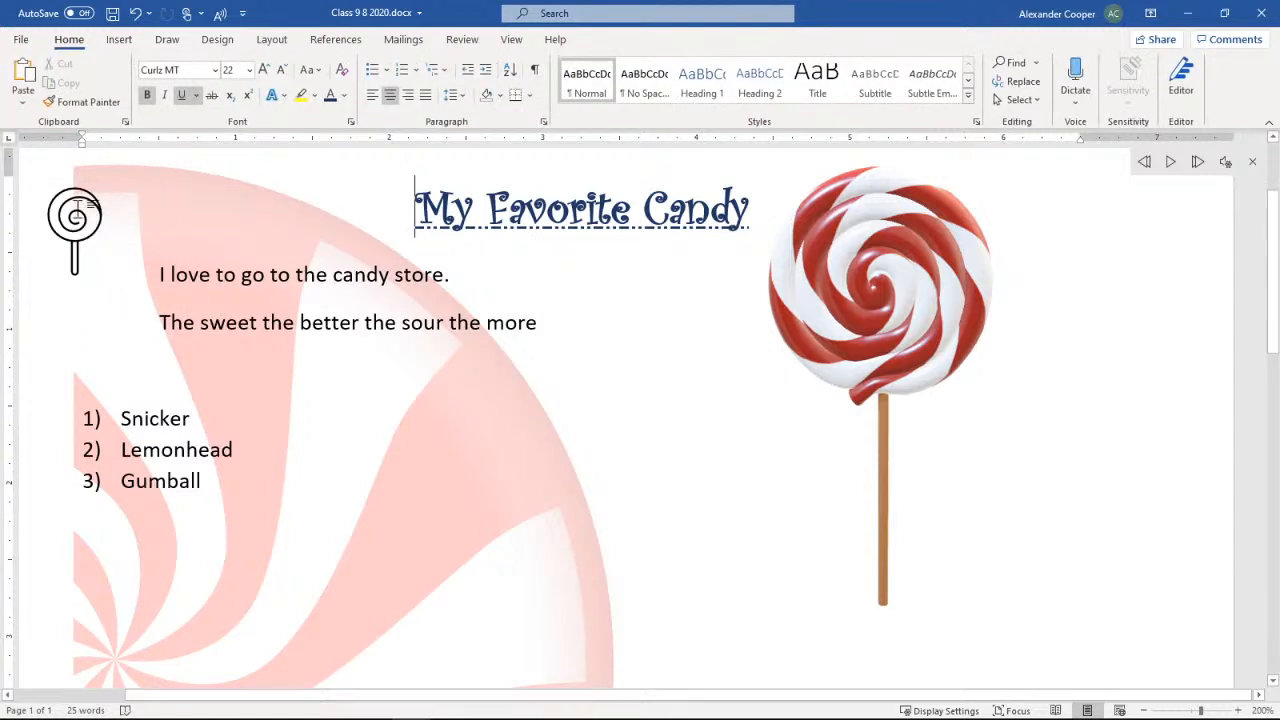
click(52, 205)
drag(52, 205, 353, 201)
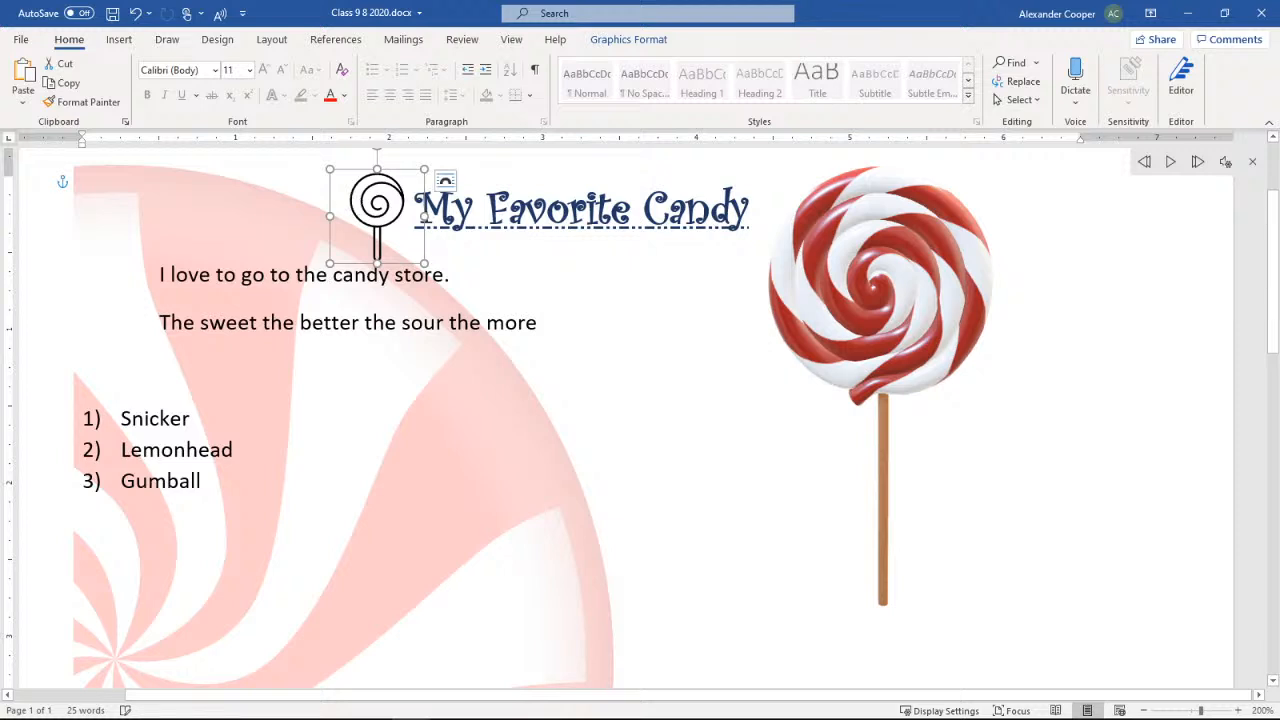
click(482, 369)
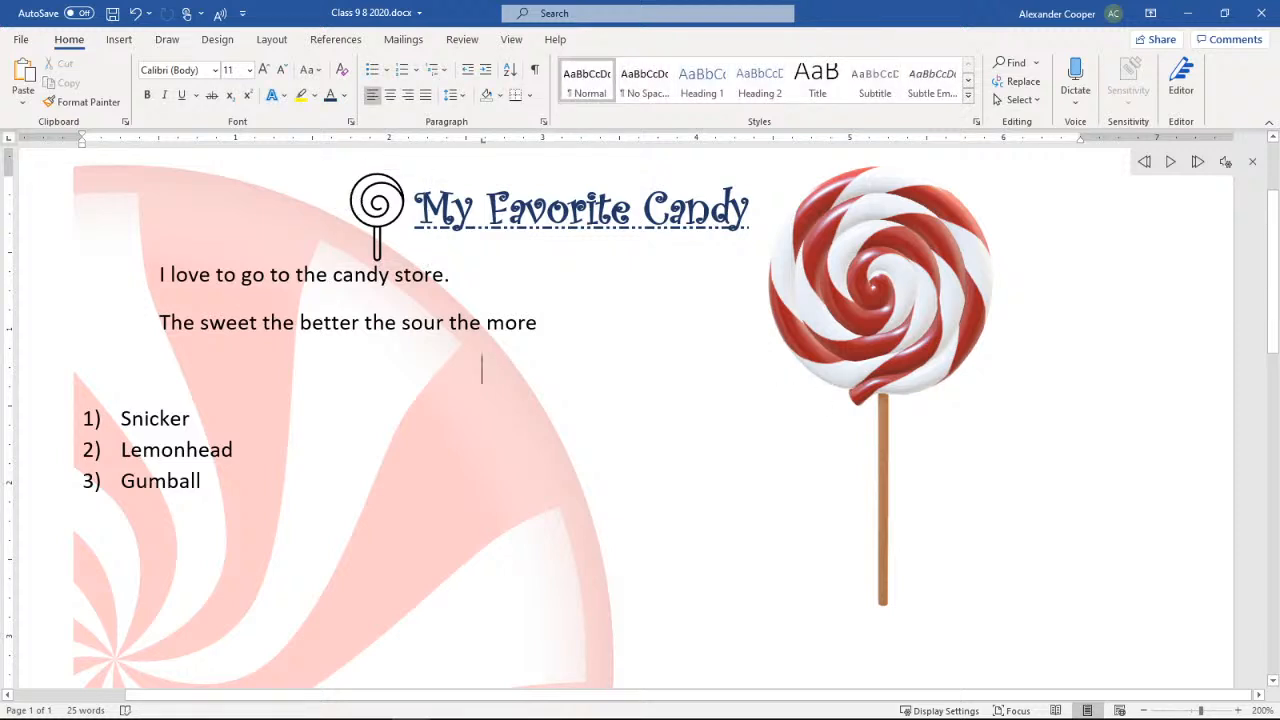
- Save the candy document
click(119, 40)
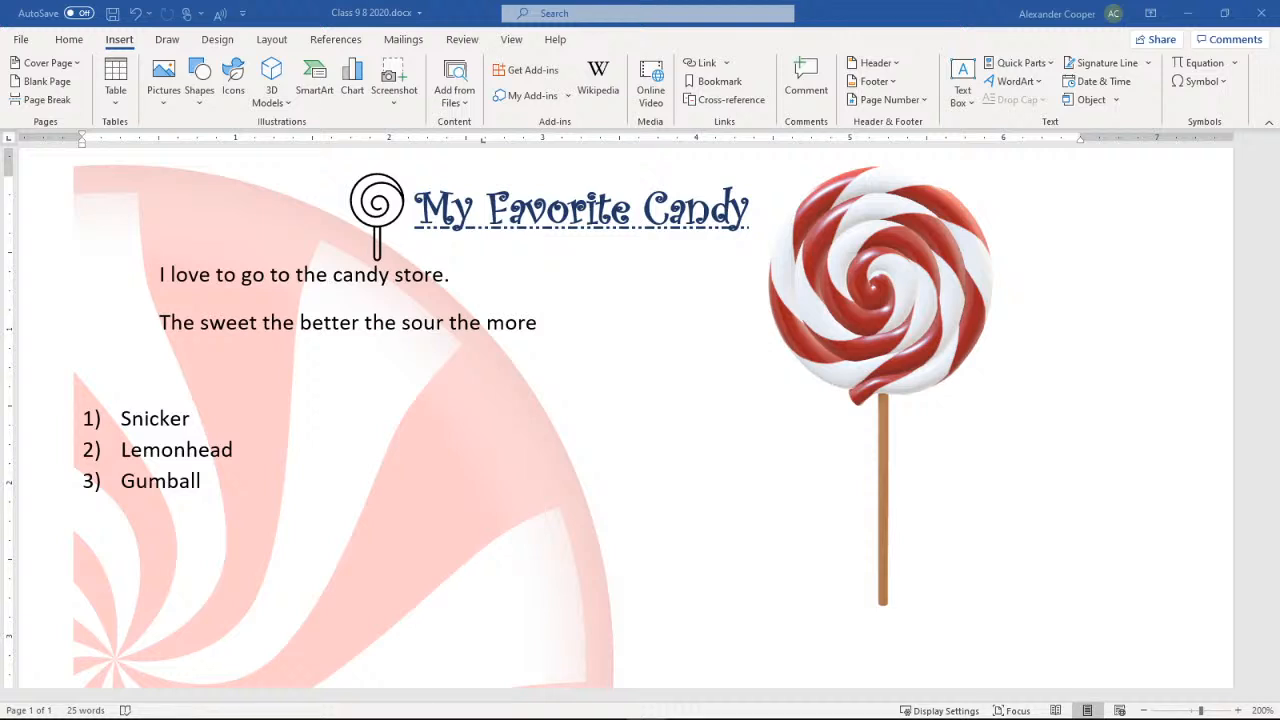
click(497, 10)
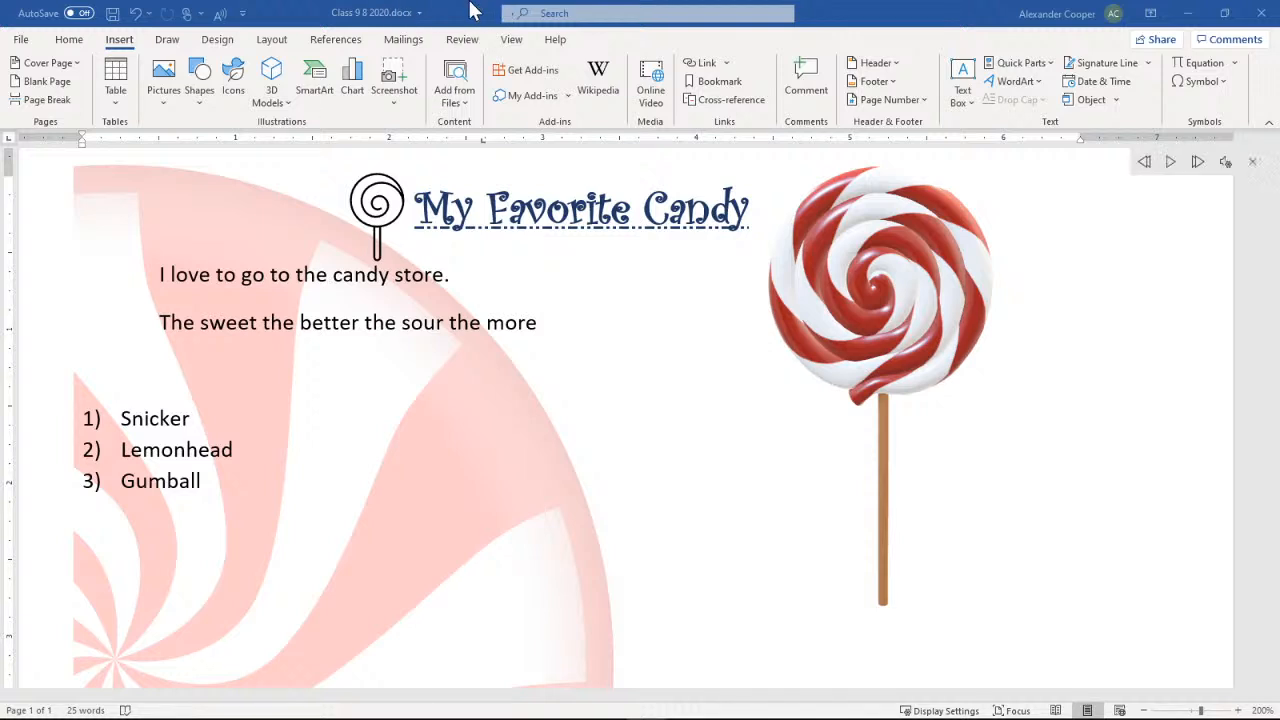
click(112, 14)
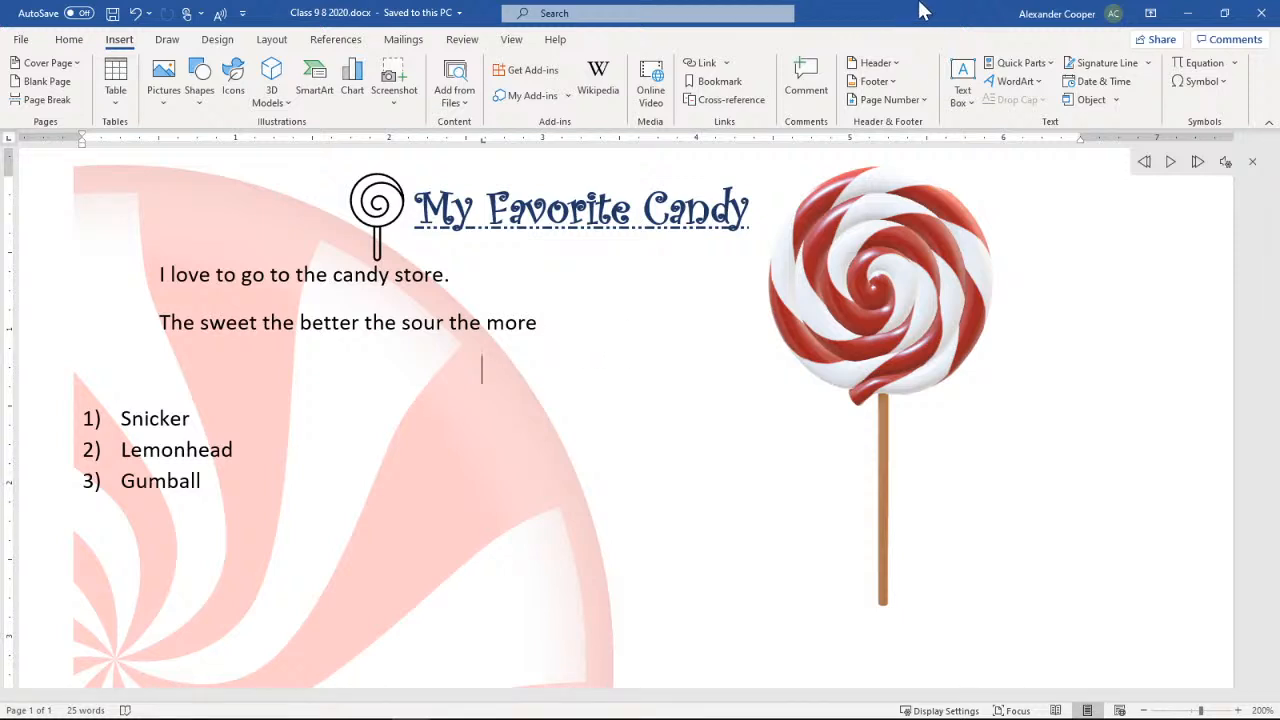
- Switch to the PowerPoint presentation and read the Templates slide, including its steps and sample templates
click(1187, 14)
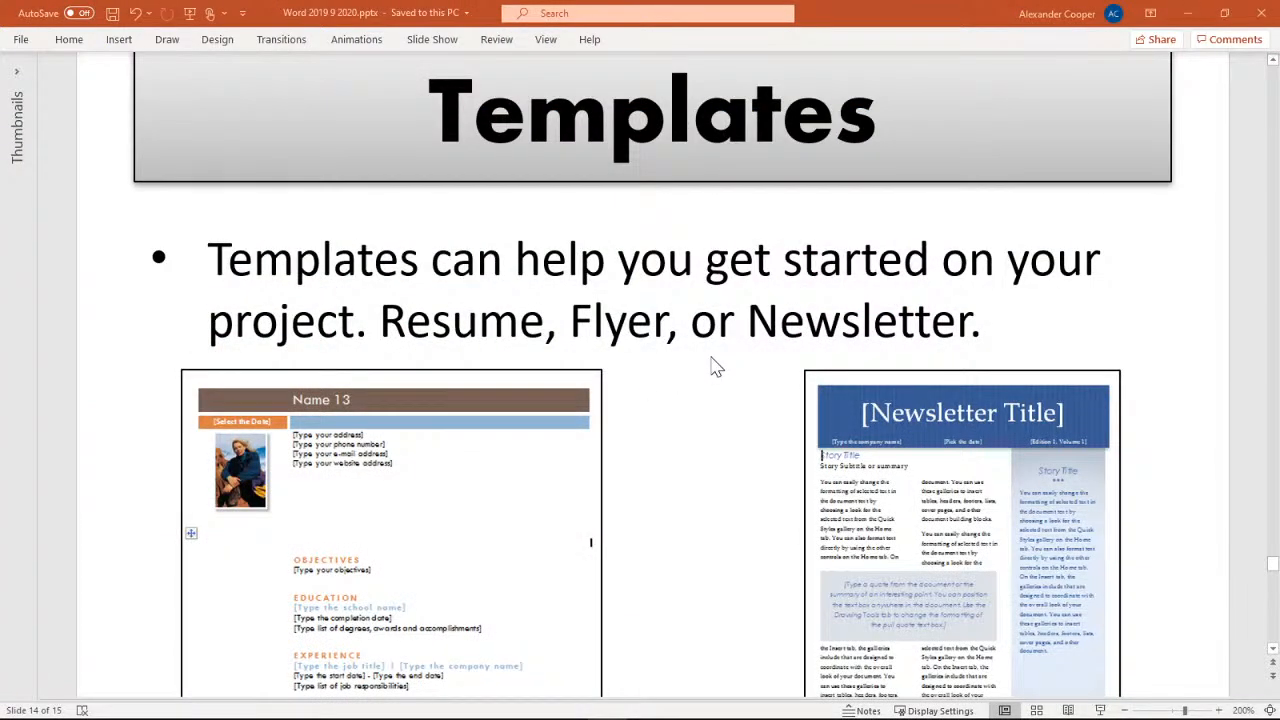
scroll(716, 366, down, 2)
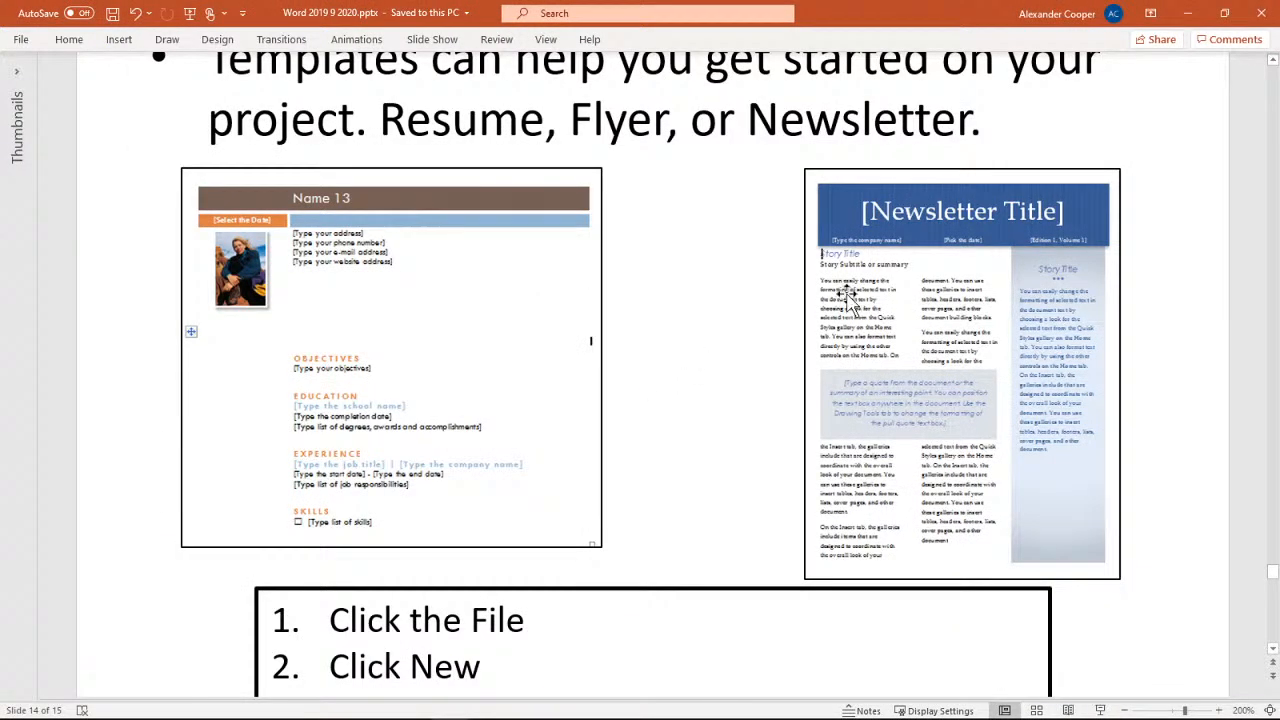
scroll(751, 287, down, 3)
scroll(751, 287, down, 5)
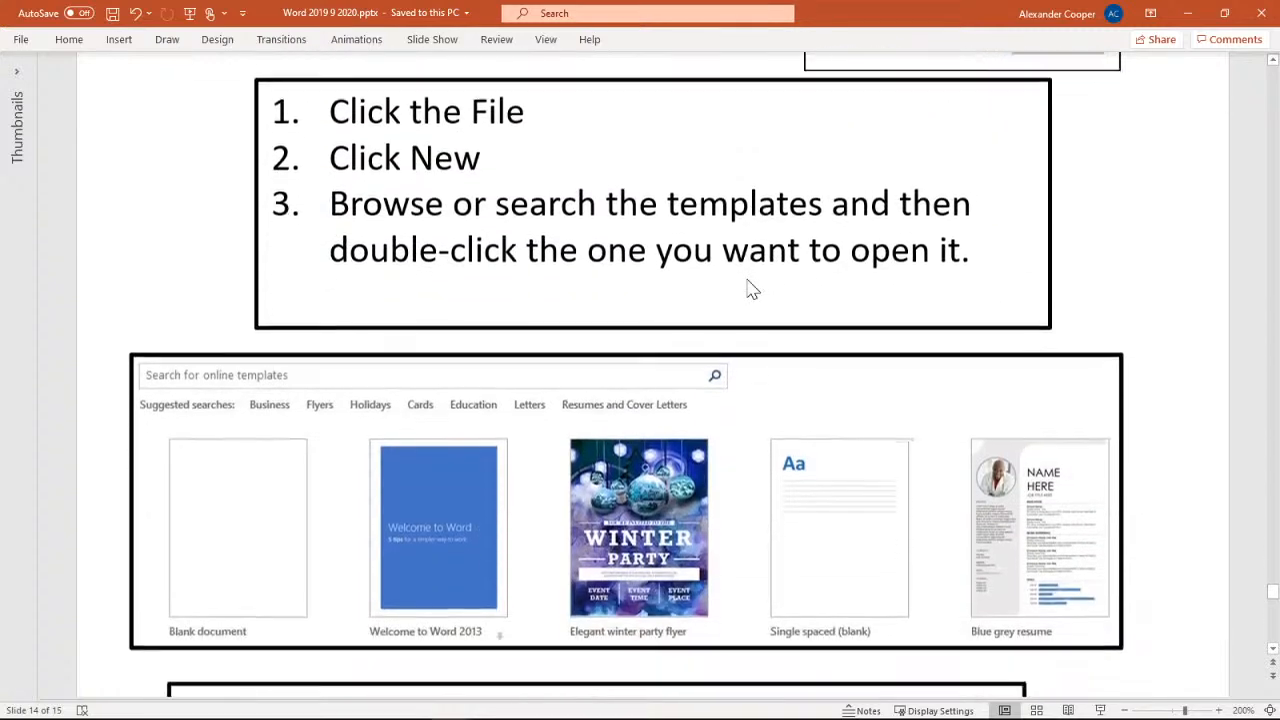
scroll(727, 313, up, 4)
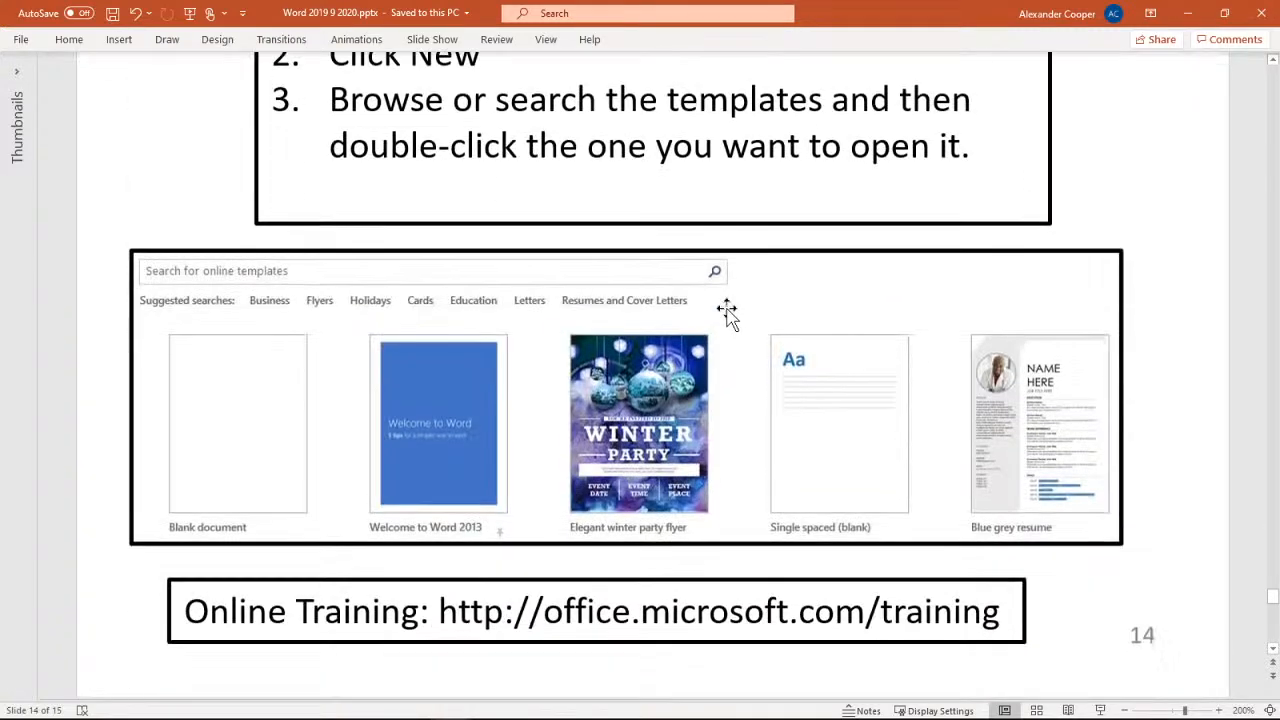
scroll(727, 313, up, 1)
scroll(727, 313, down, 1)
scroll(731, 354, up, 3)
scroll(731, 357, up, 9)
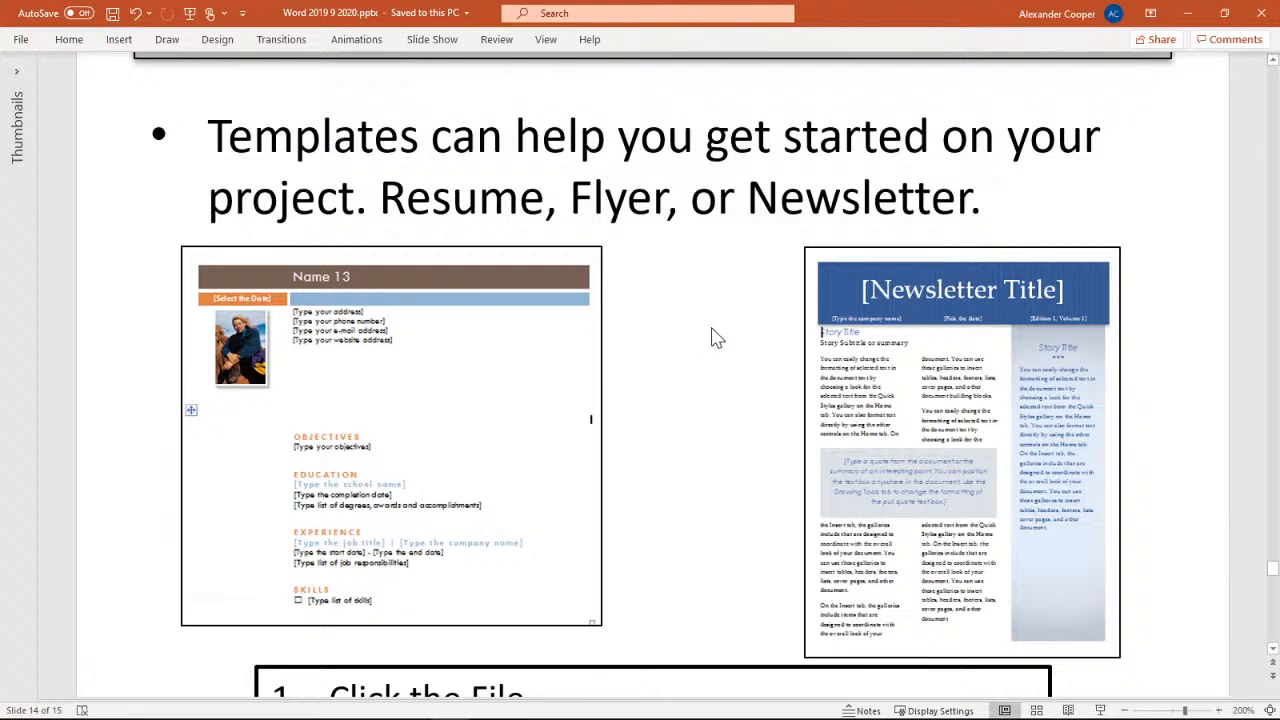
scroll(749, 324, down, 5)
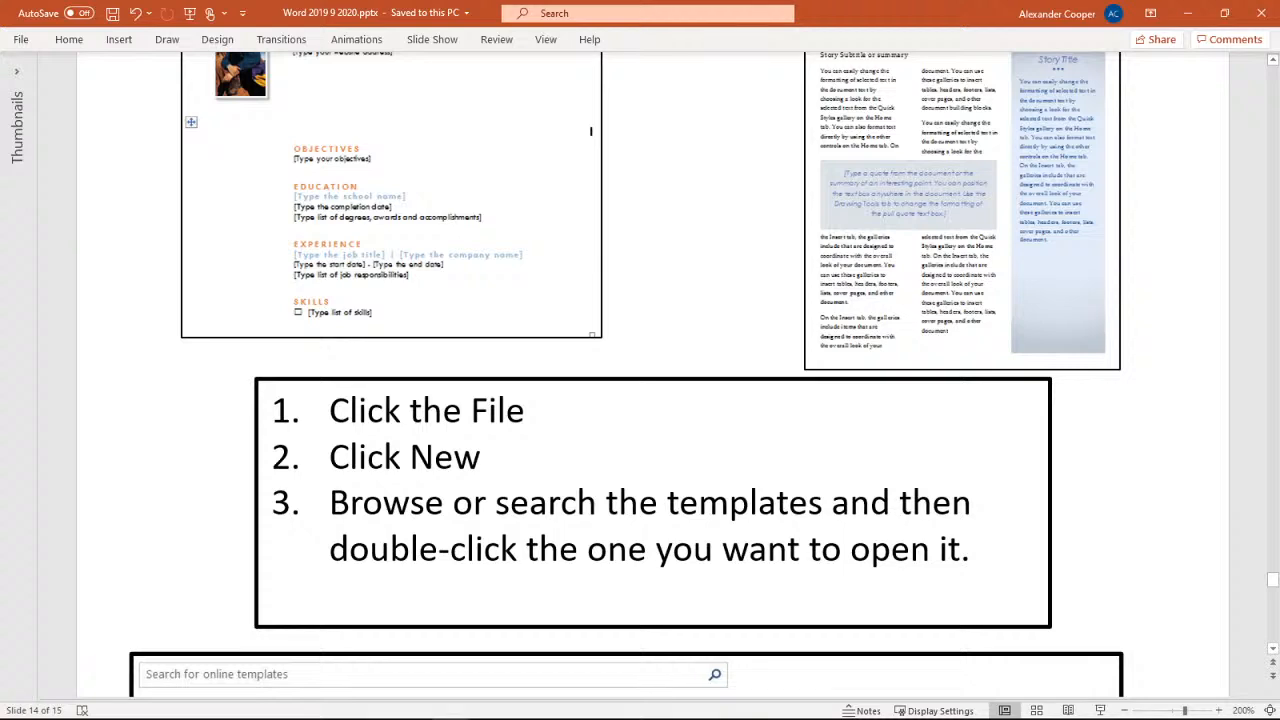
scroll(688, 358, down, 6)
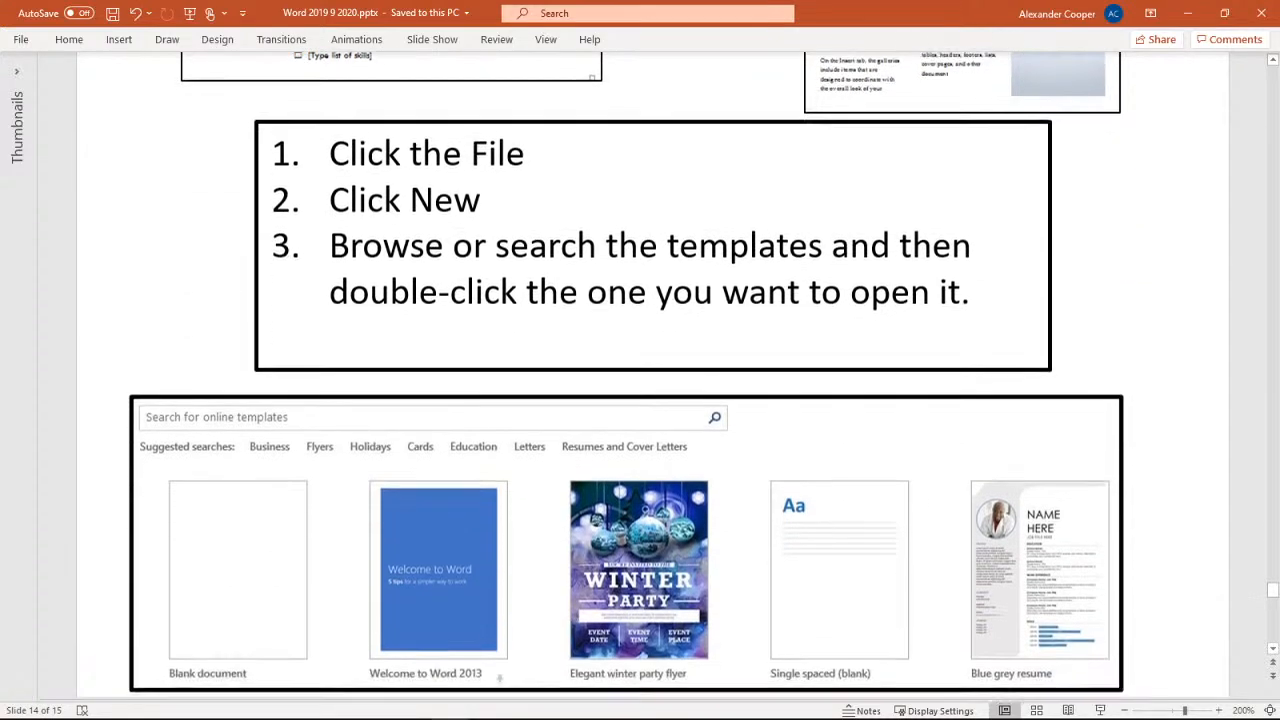
scroll(626, 376, down, 1)
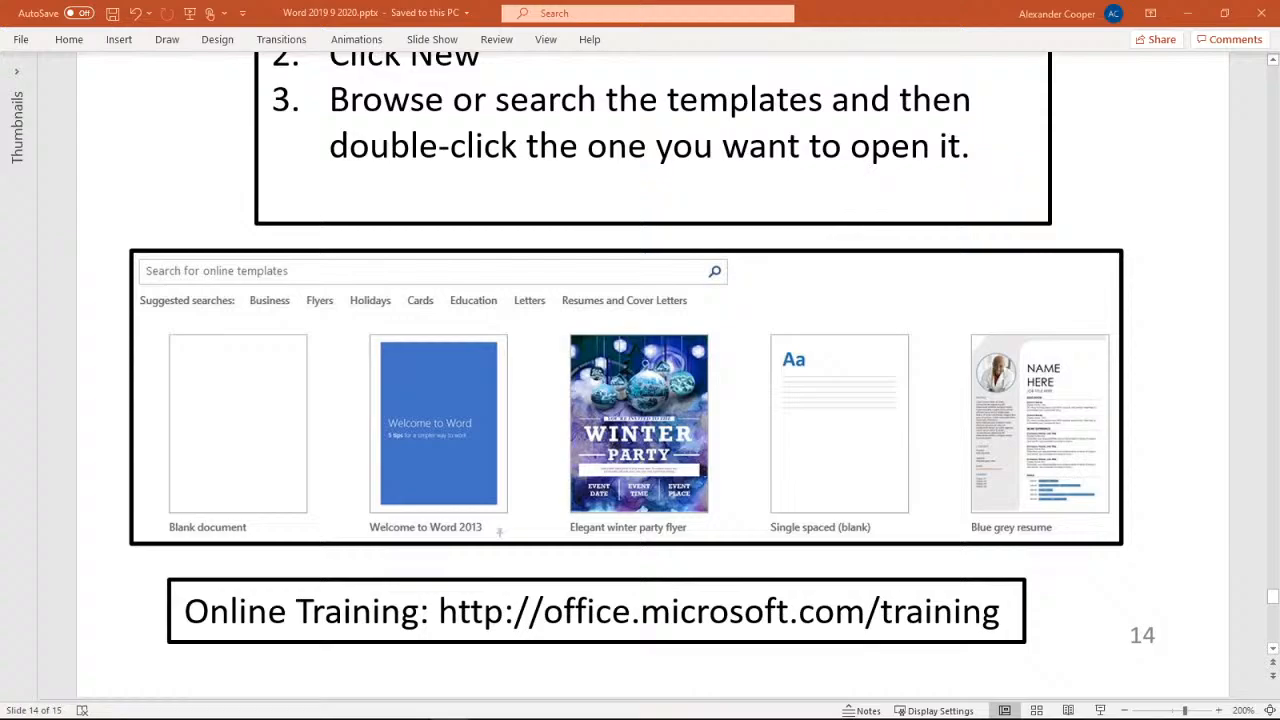
- Switch to the Word document and browse the featured templates available for a new document, down to the Party invitation flyer
key(alt+Tab)
click(24, 40)
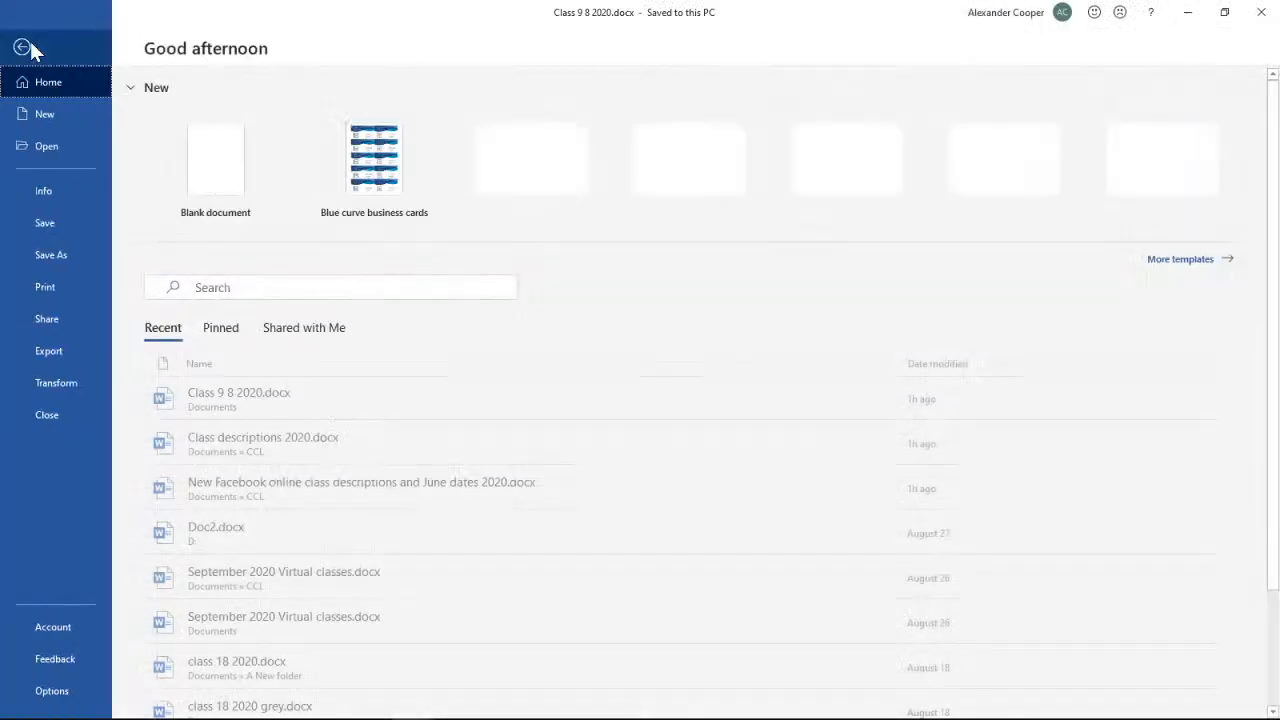
click(48, 116)
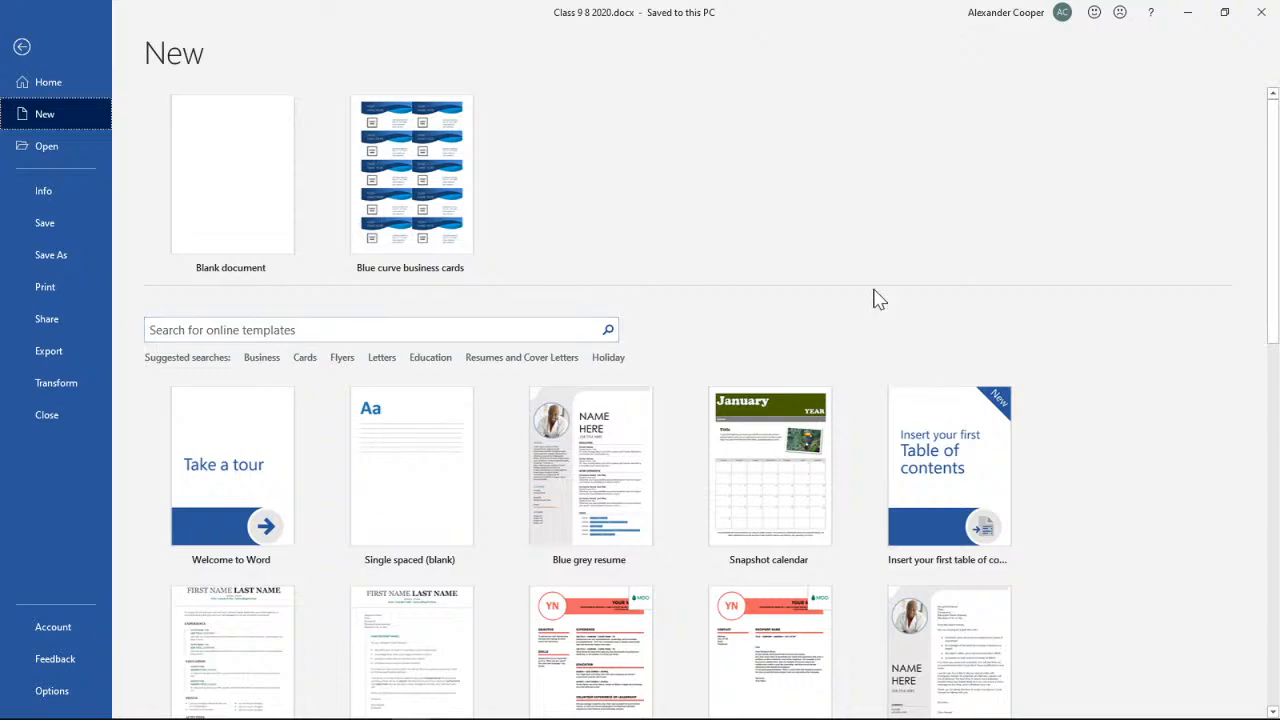
scroll(1060, 400, down, 1)
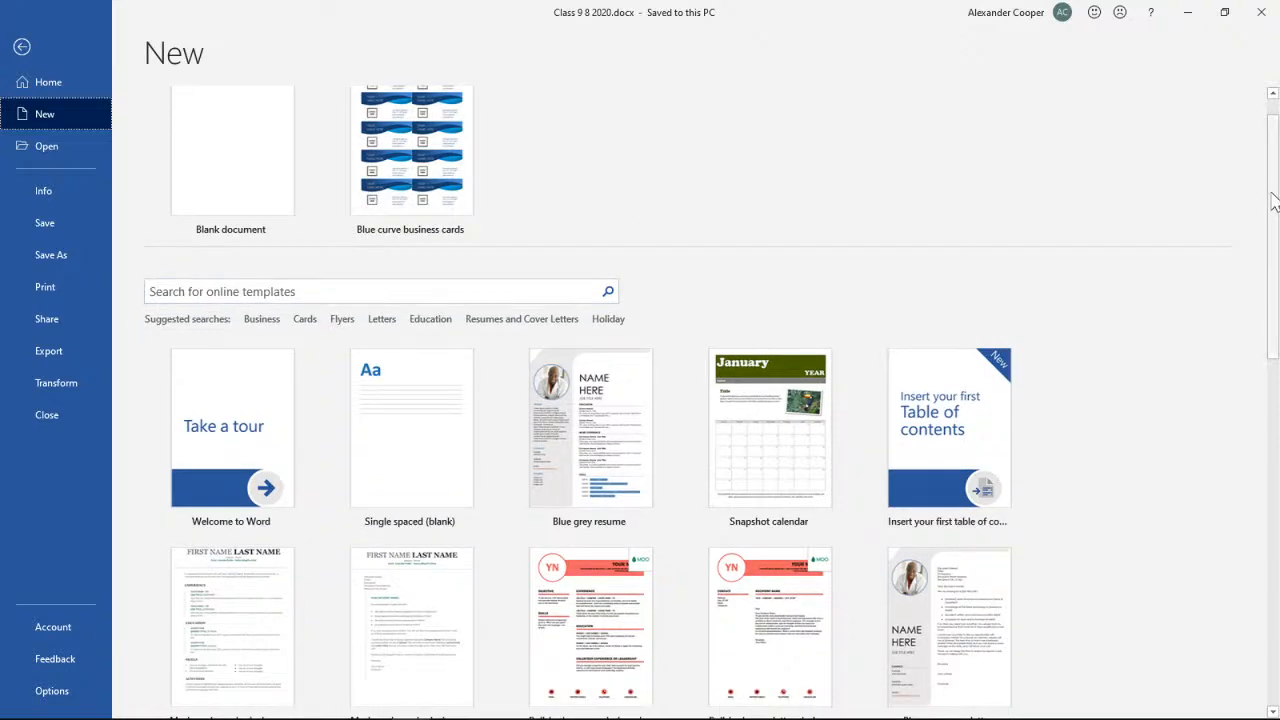
drag(1269, 200, 1243, 277)
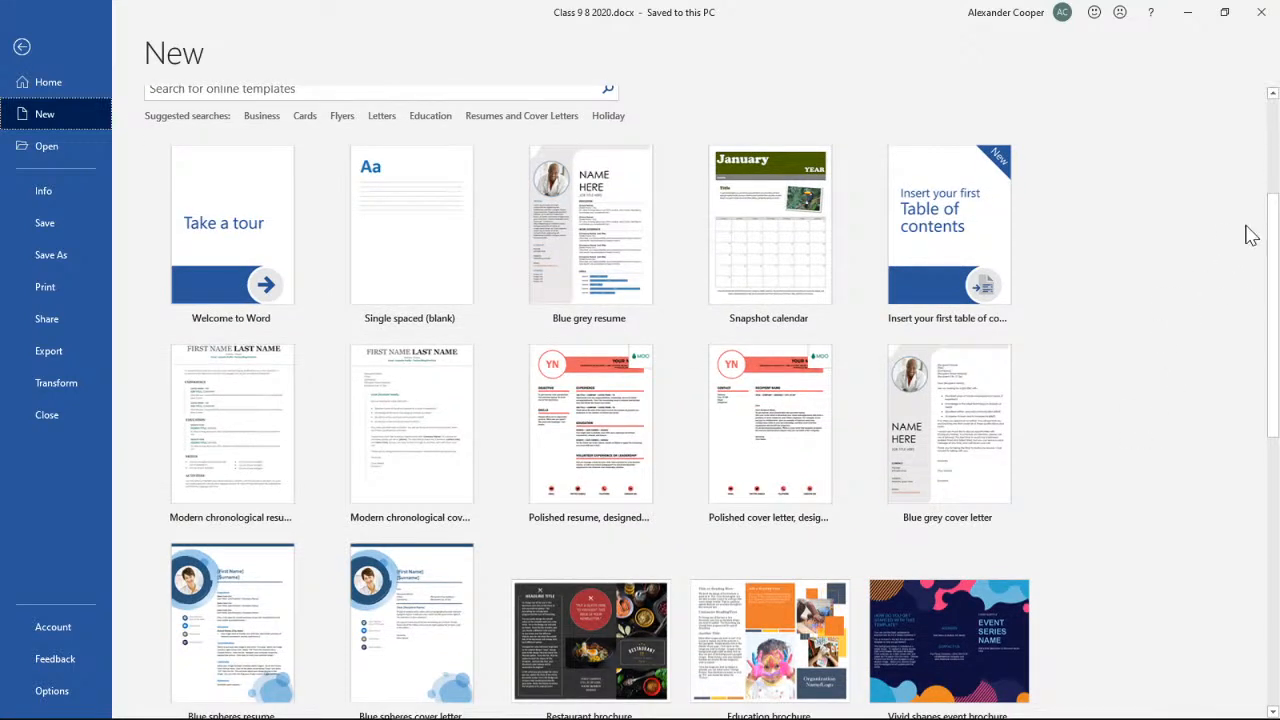
drag(1272, 236, 1268, 244)
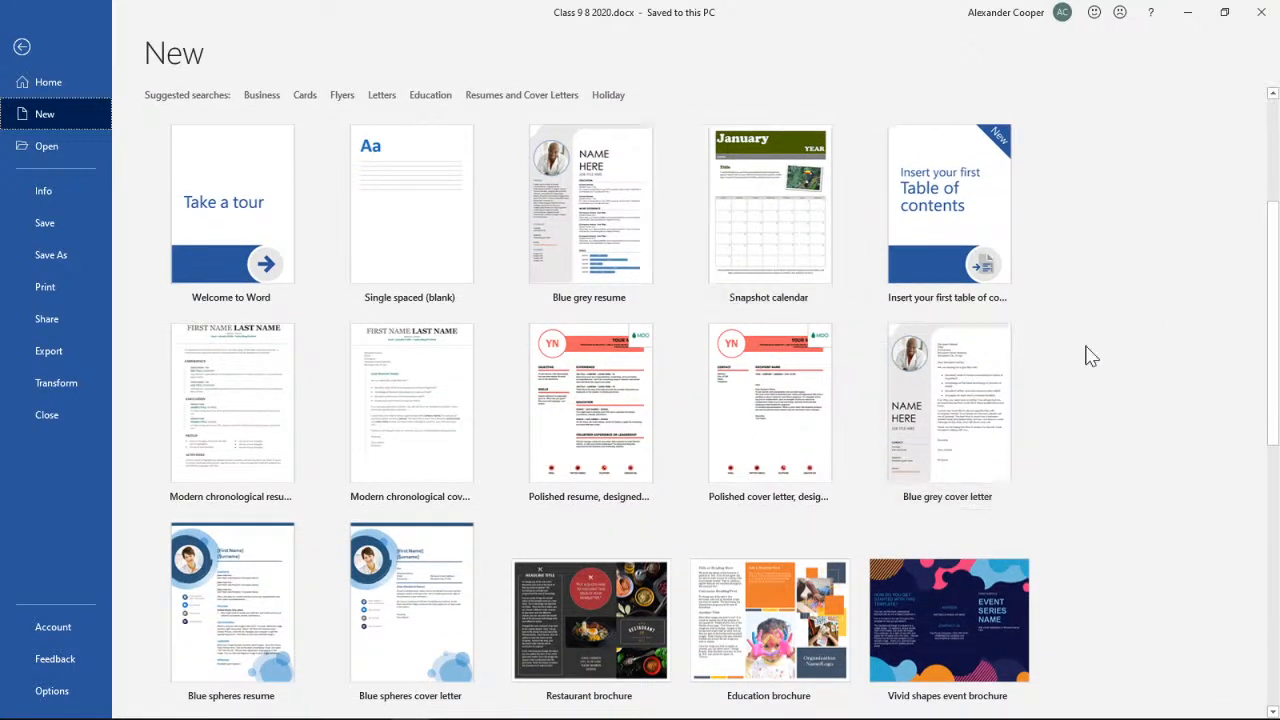
drag(1268, 270, 1254, 377)
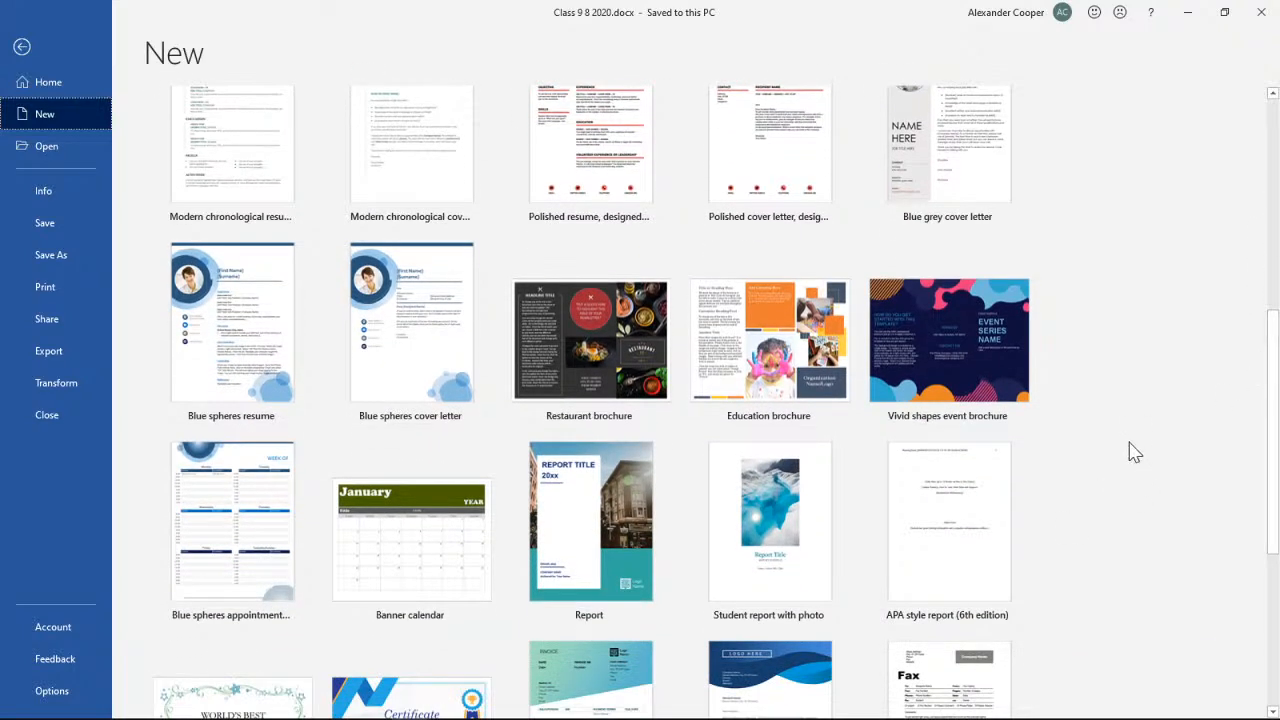
drag(1268, 345, 1265, 471)
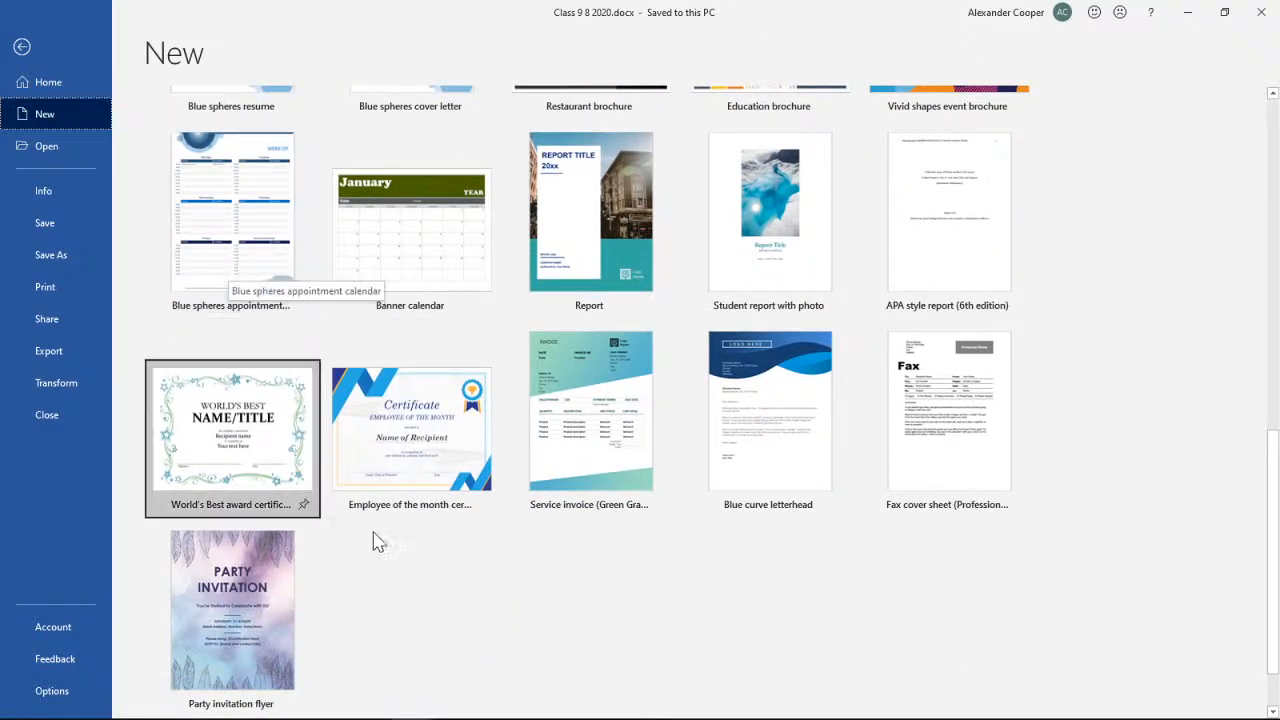
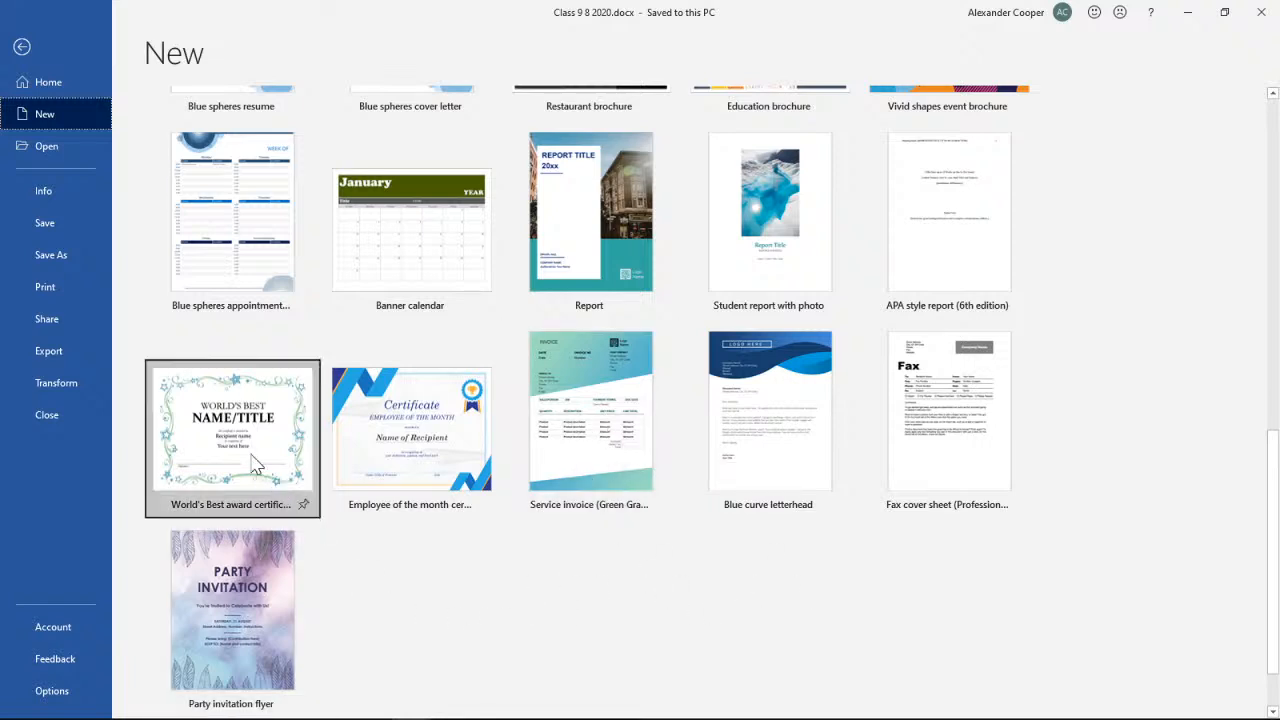
- Search the online templates for "resume"
scroll(676, 583, up, 8)
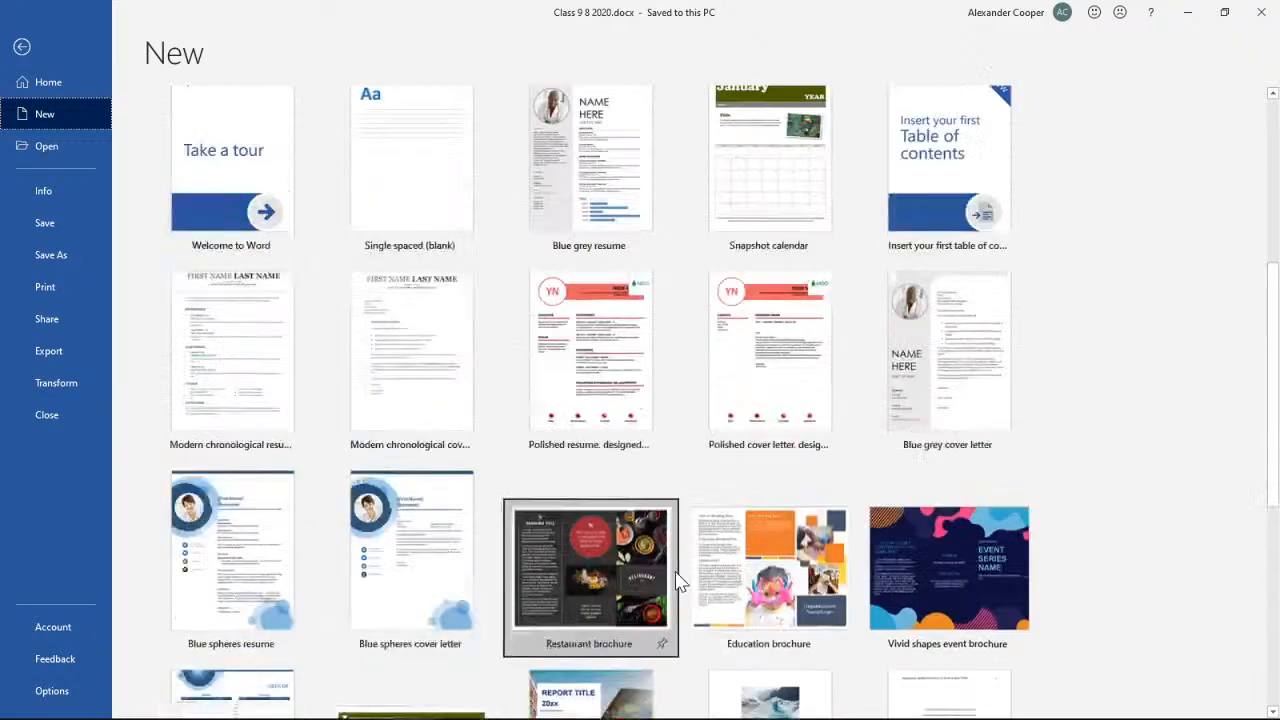
click(296, 330)
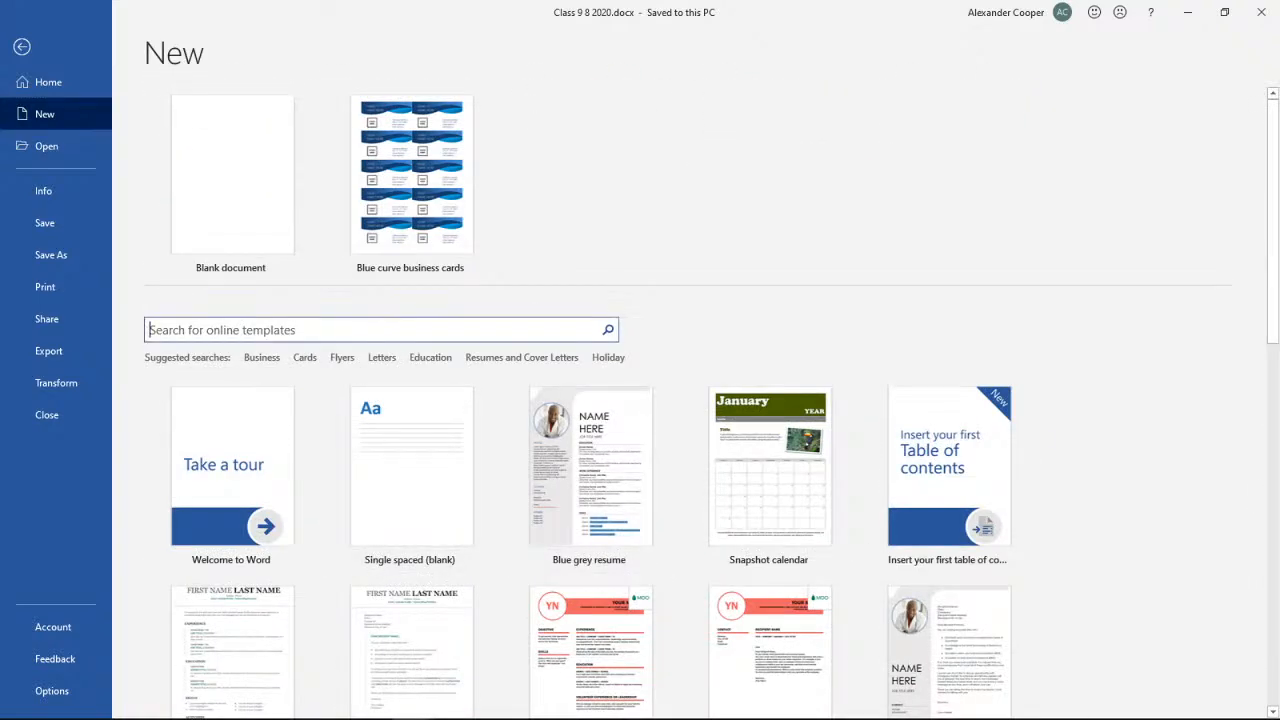
text(resume)
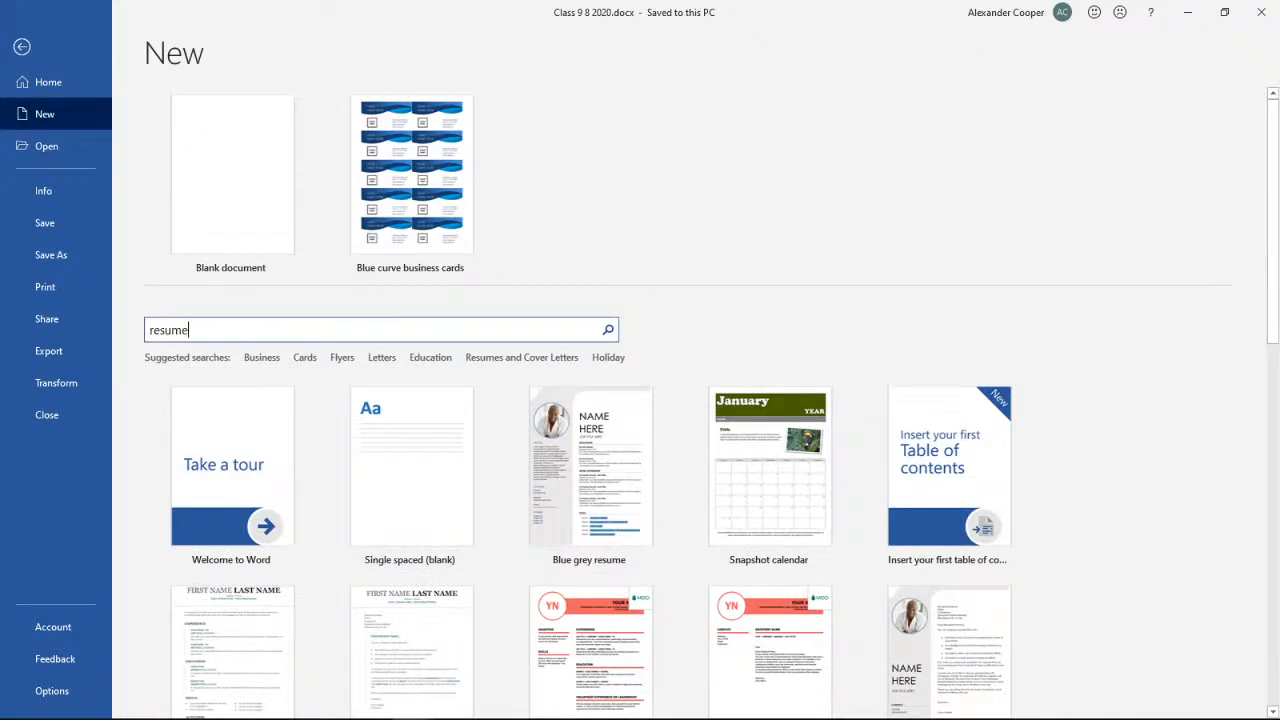
key(Return)
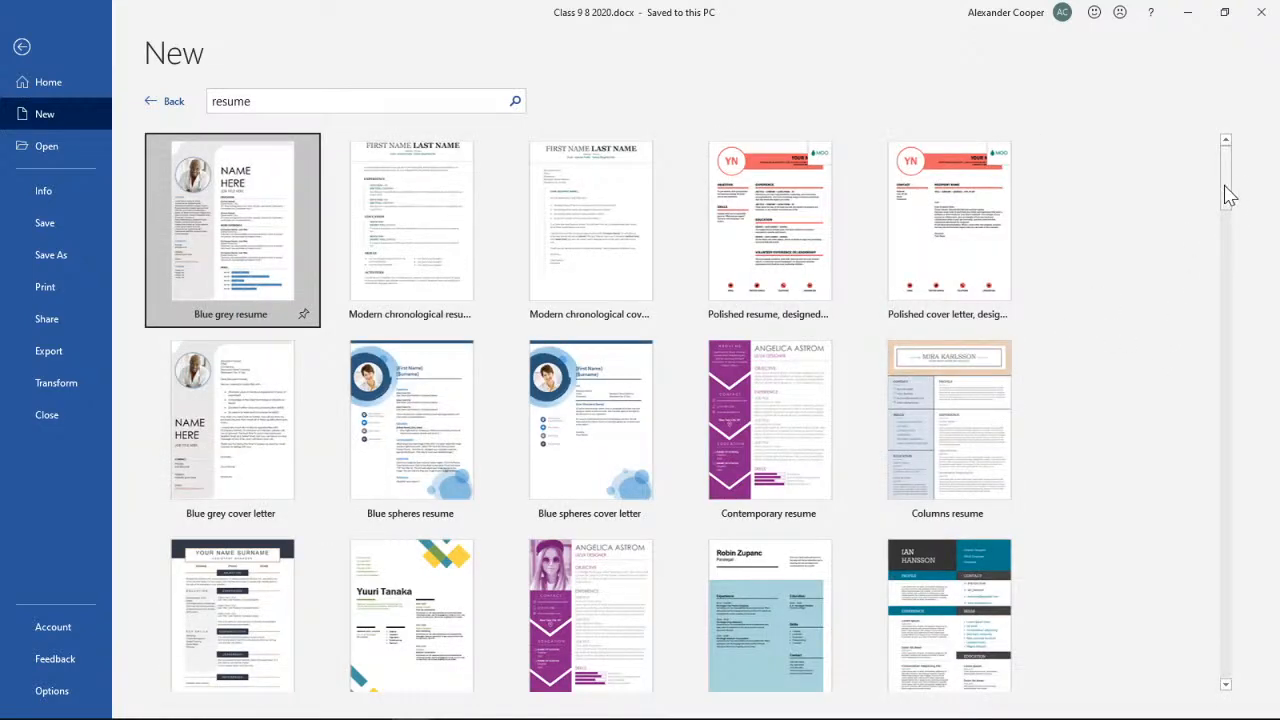
- Look through the resume and cover letter designs in the template search results
drag(1231, 197, 1230, 300)
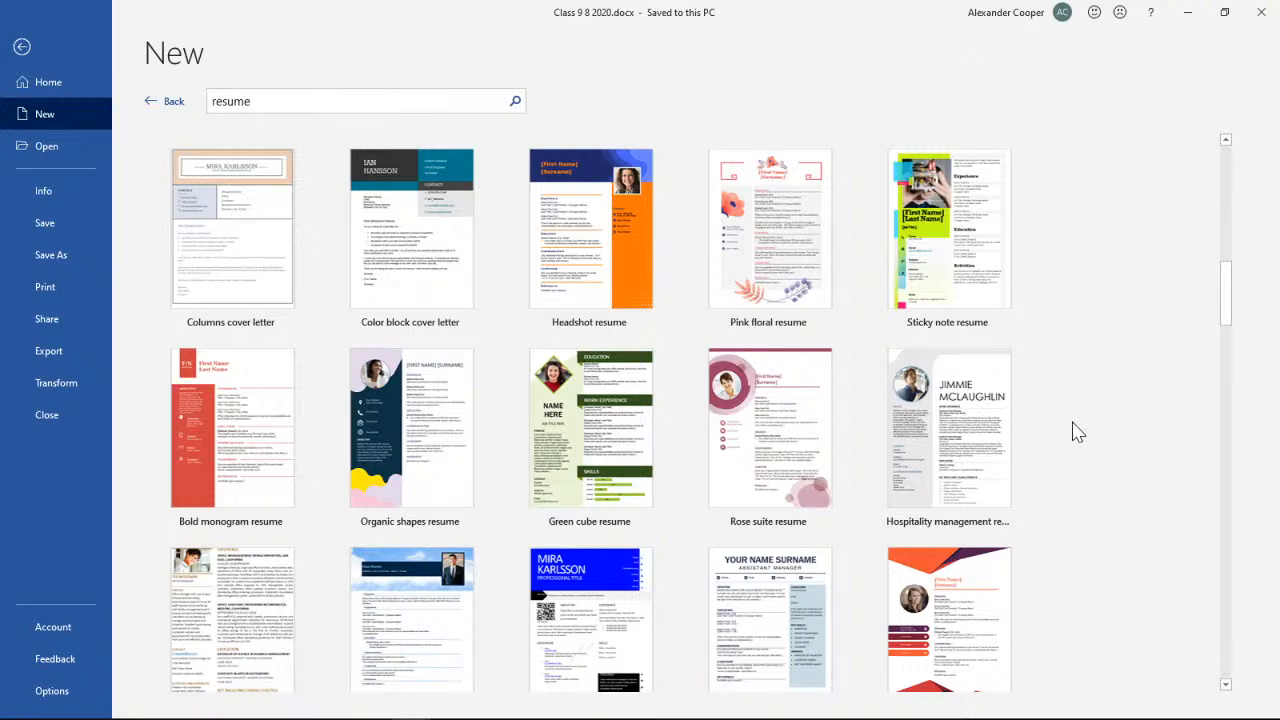
scroll(1076, 432, down, 1)
scroll(1076, 432, down, 2)
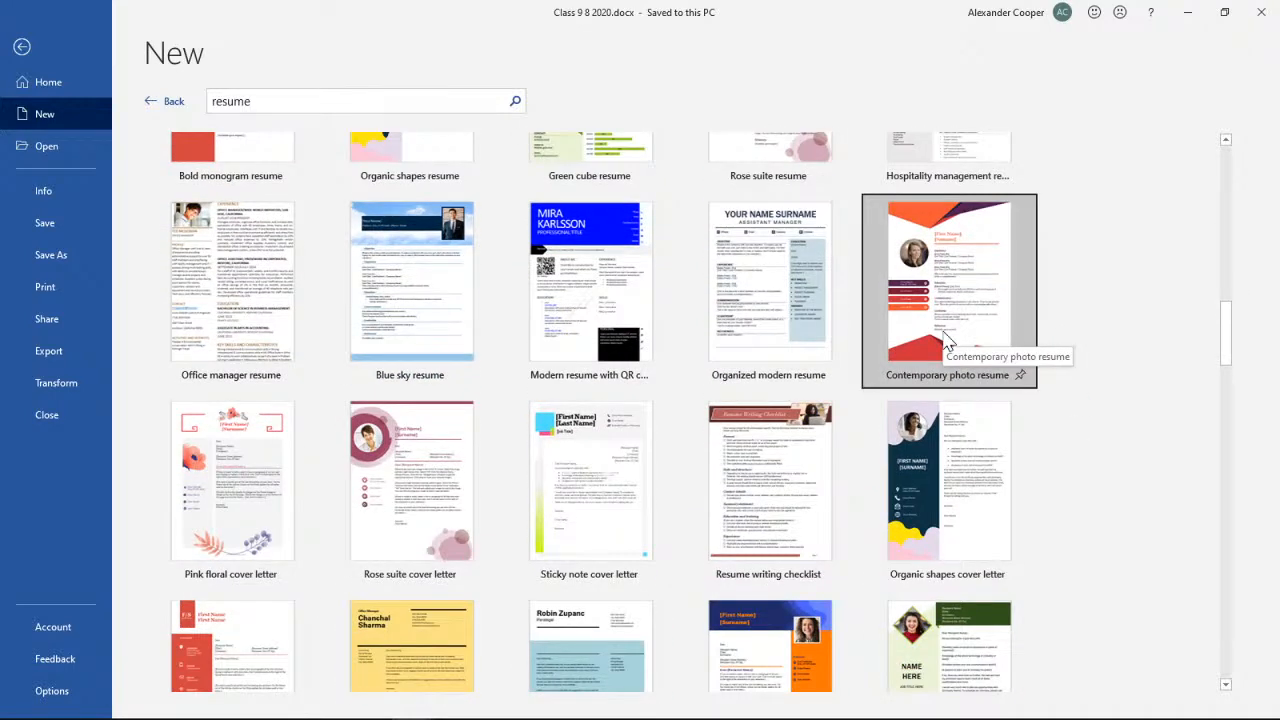
scroll(413, 320, down, 1)
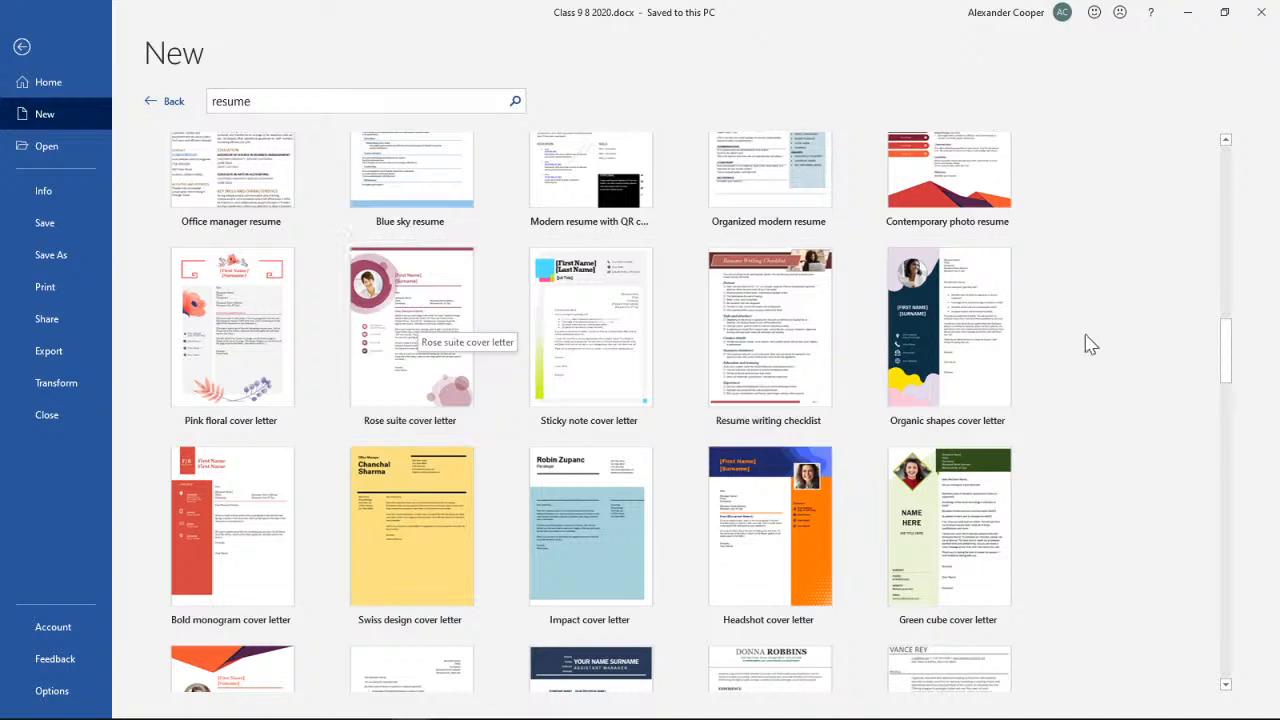
scroll(1085, 348, down, 2)
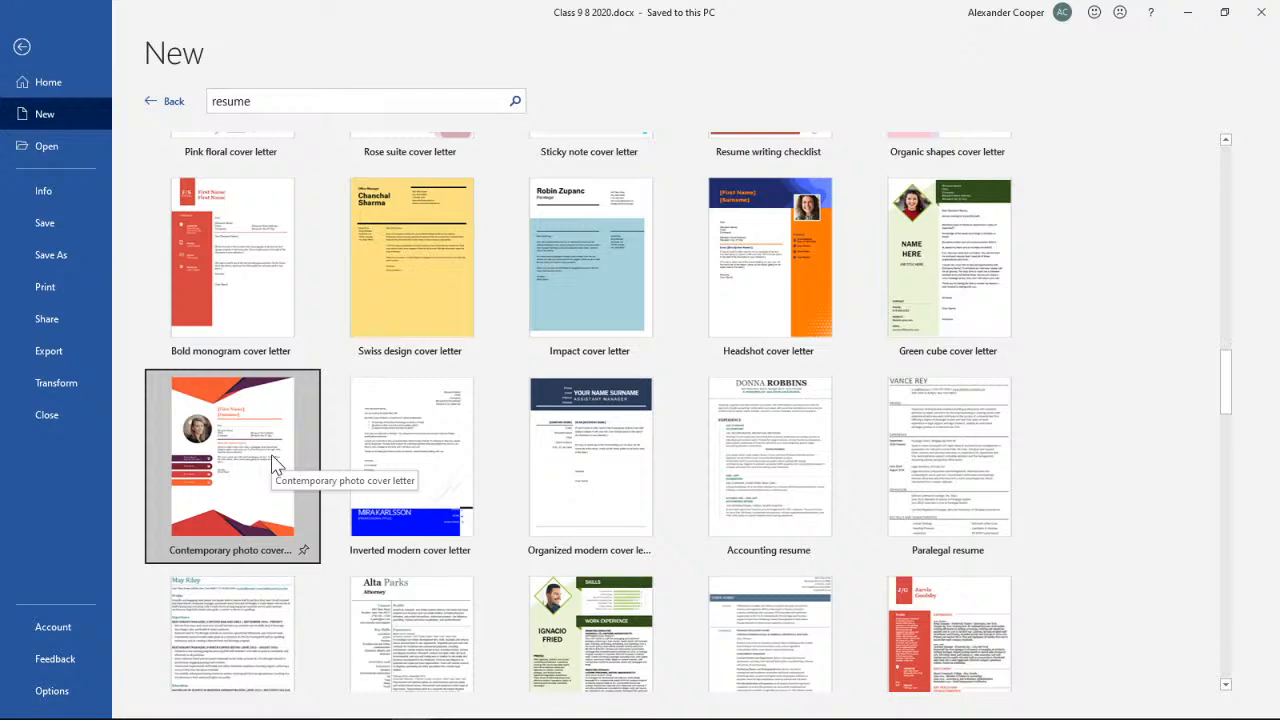
scroll(1152, 352, down, 2)
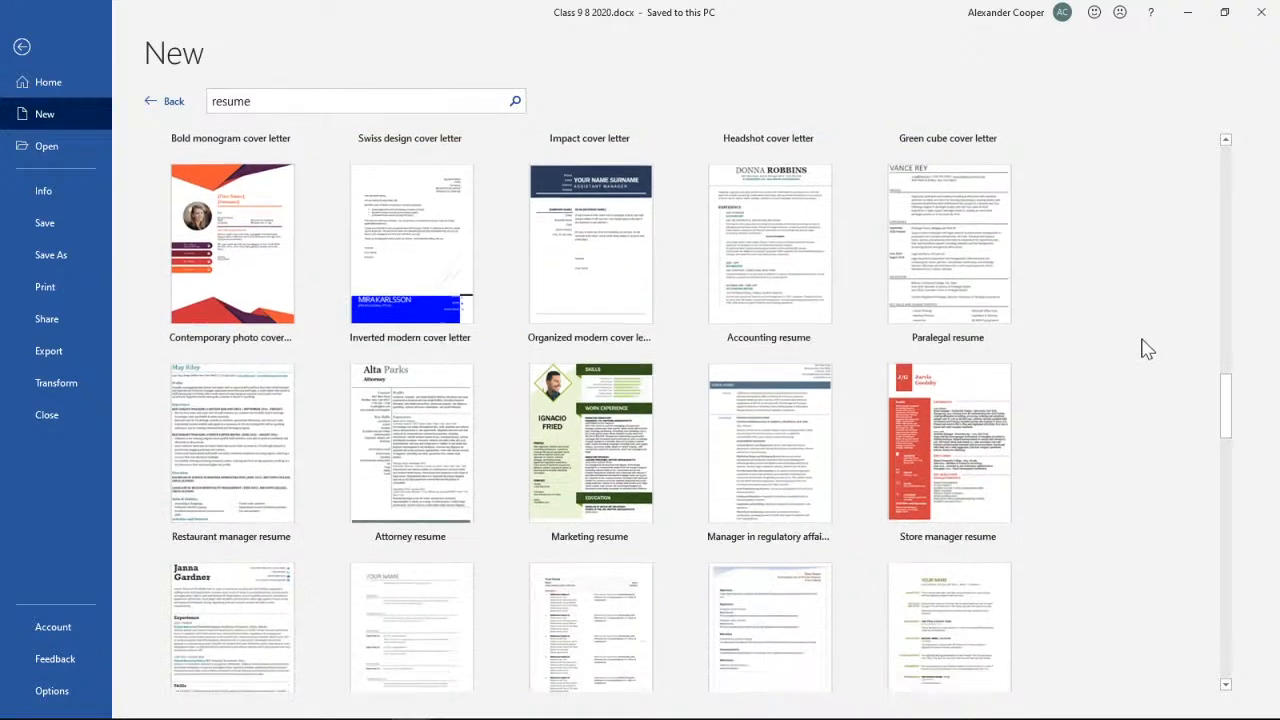
scroll(1147, 349, down, 2)
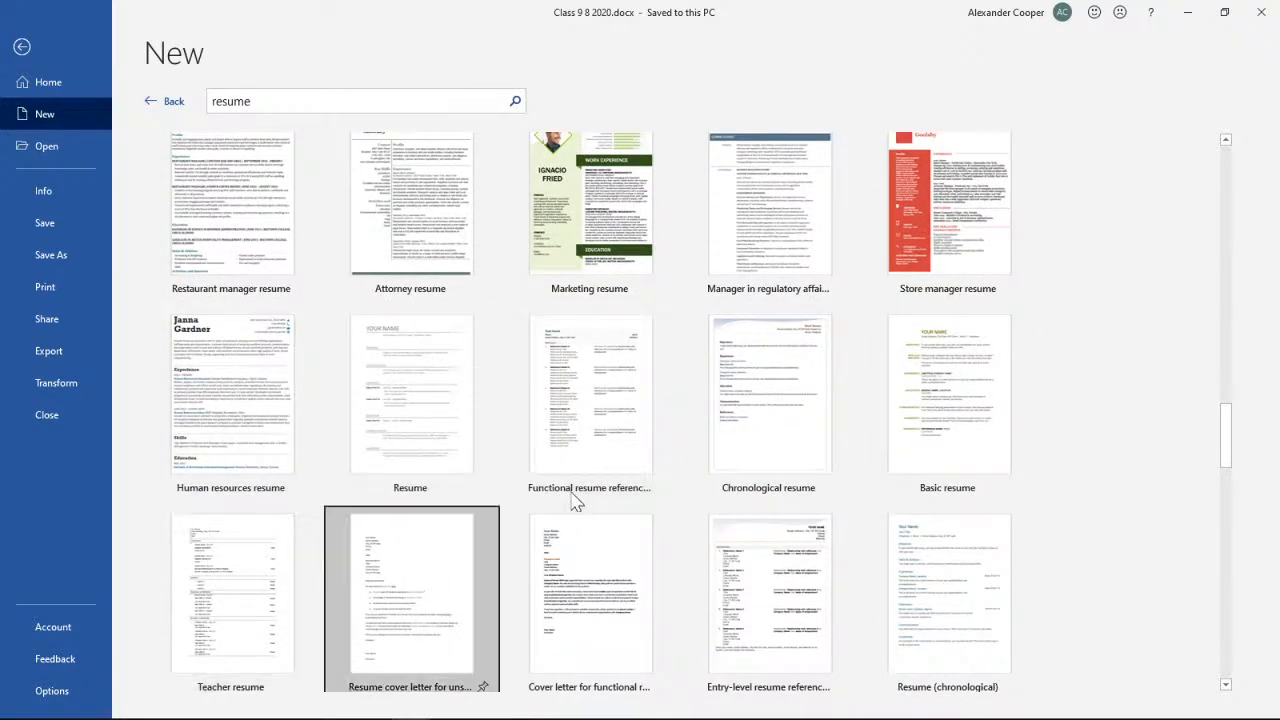
scroll(1049, 426, down, 3)
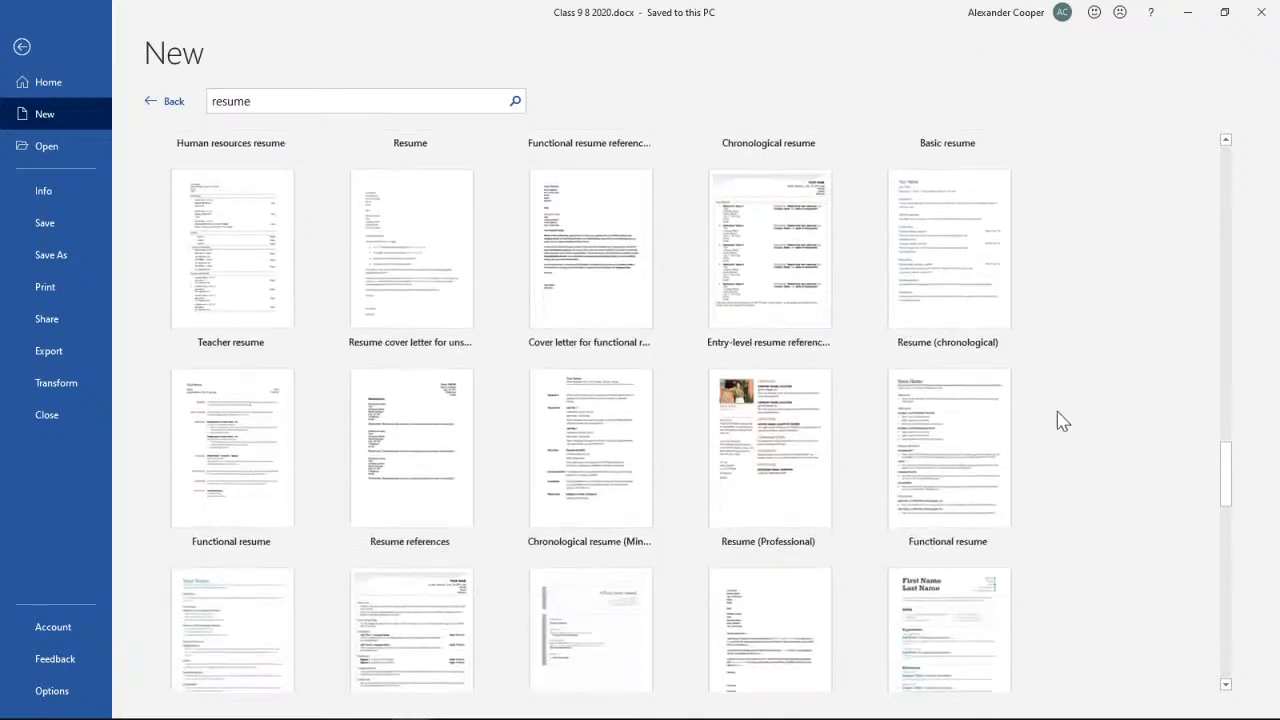
scroll(1062, 420, down, 6)
scroll(1068, 420, up, 1)
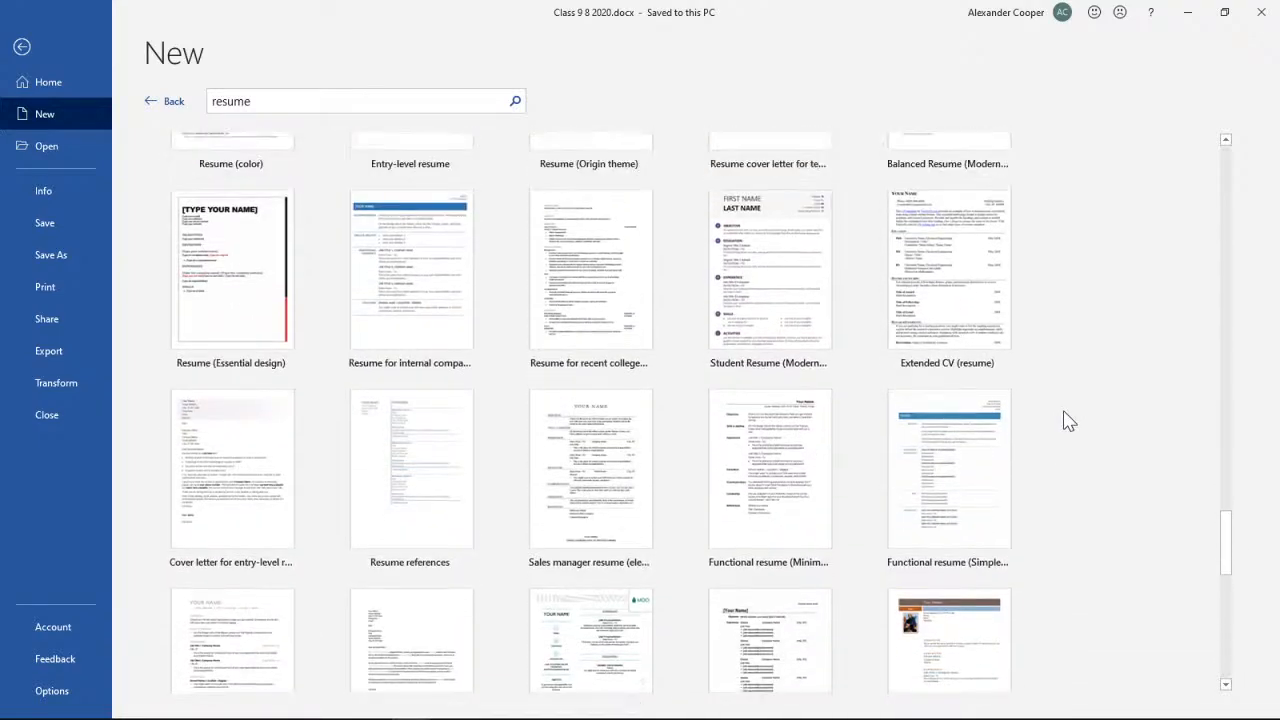
- Create a new document from the Blue grey resume template
scroll(1068, 420, up, 15)
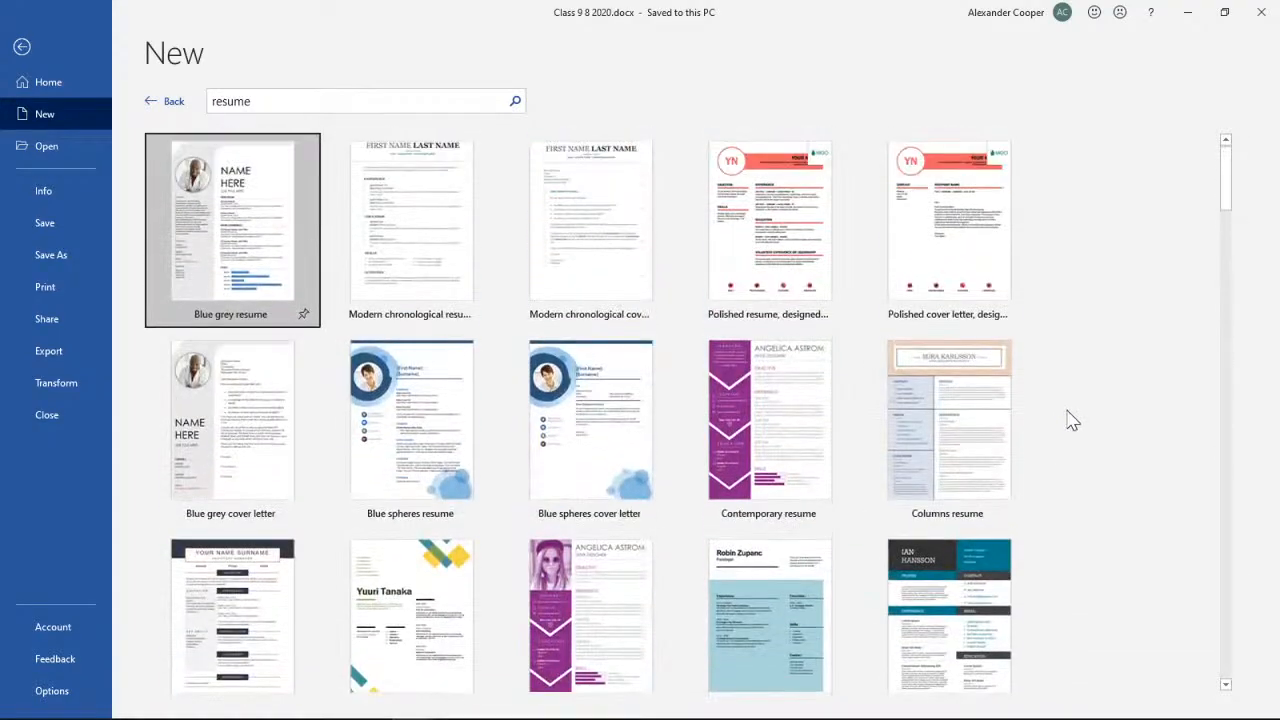
click(228, 283)
click(742, 465)
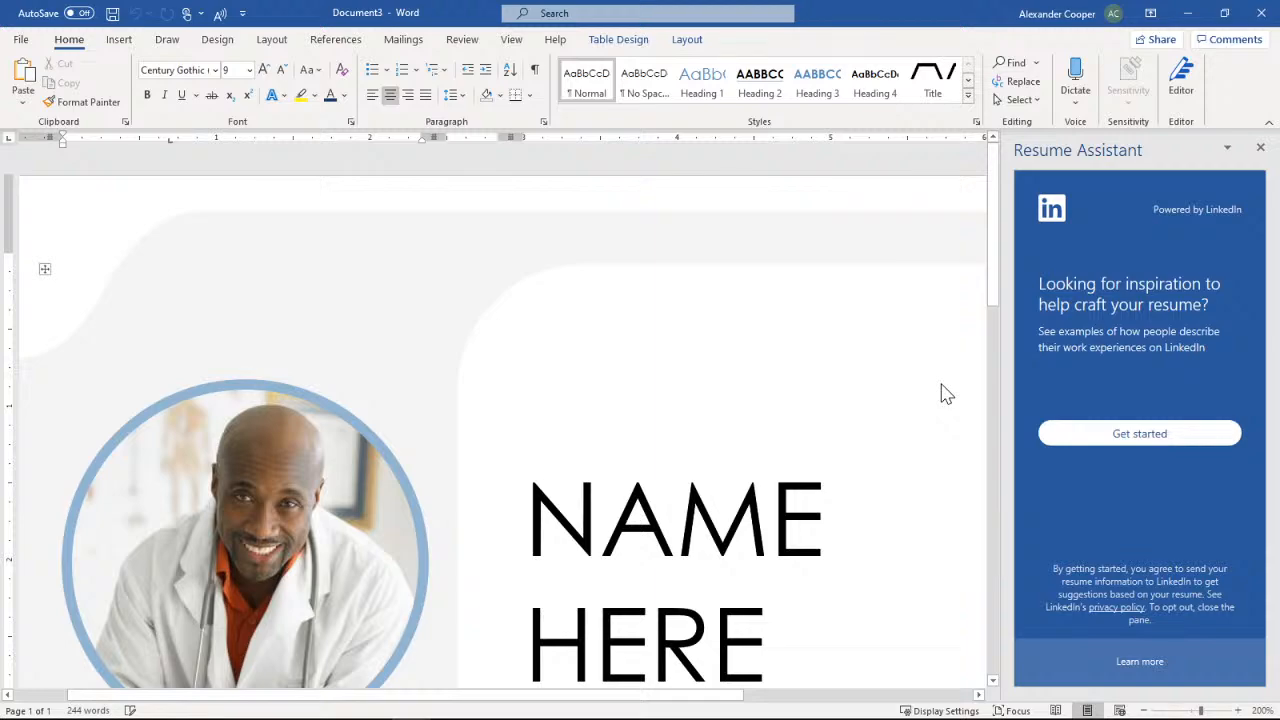
- View the resume at 100% zoom and review its profile, contact, education, work experience and skills sections
click(1146, 710)
click(1146, 710)
click(1146, 710)
click(1146, 710)
click(1146, 710)
click(1146, 710)
click(1146, 710)
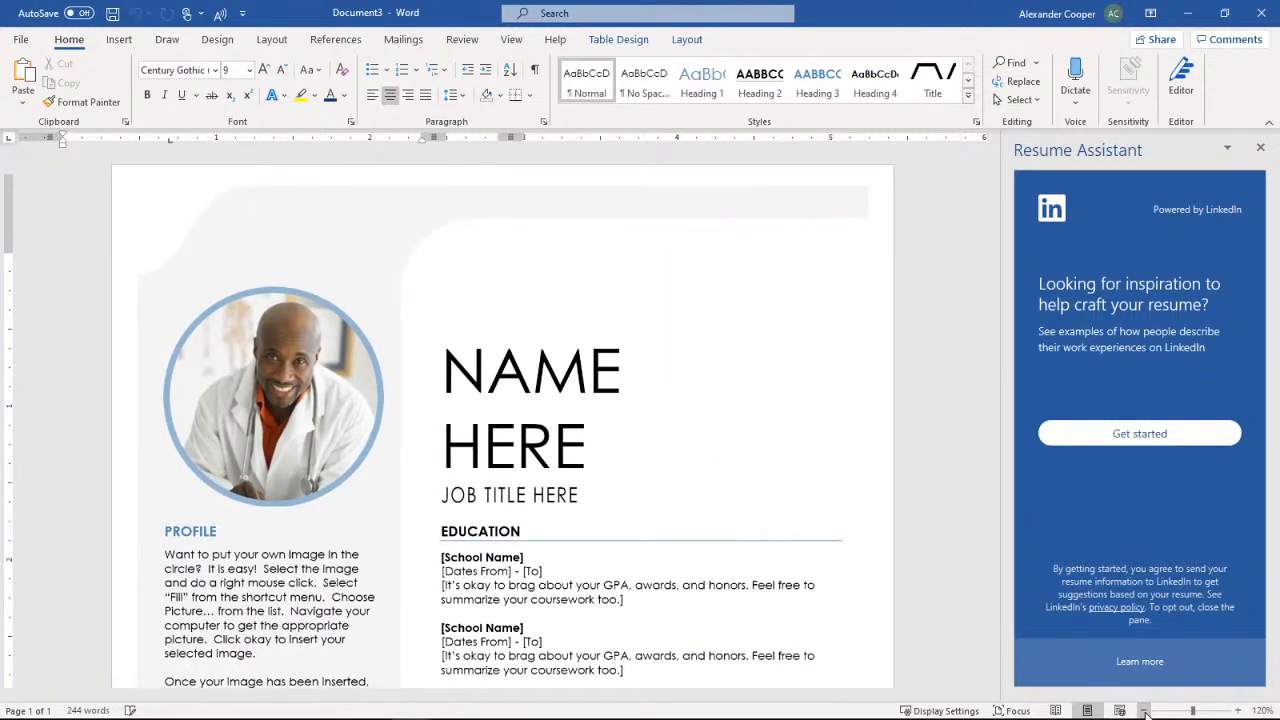
click(1146, 710)
click(1146, 710)
click(1146, 710)
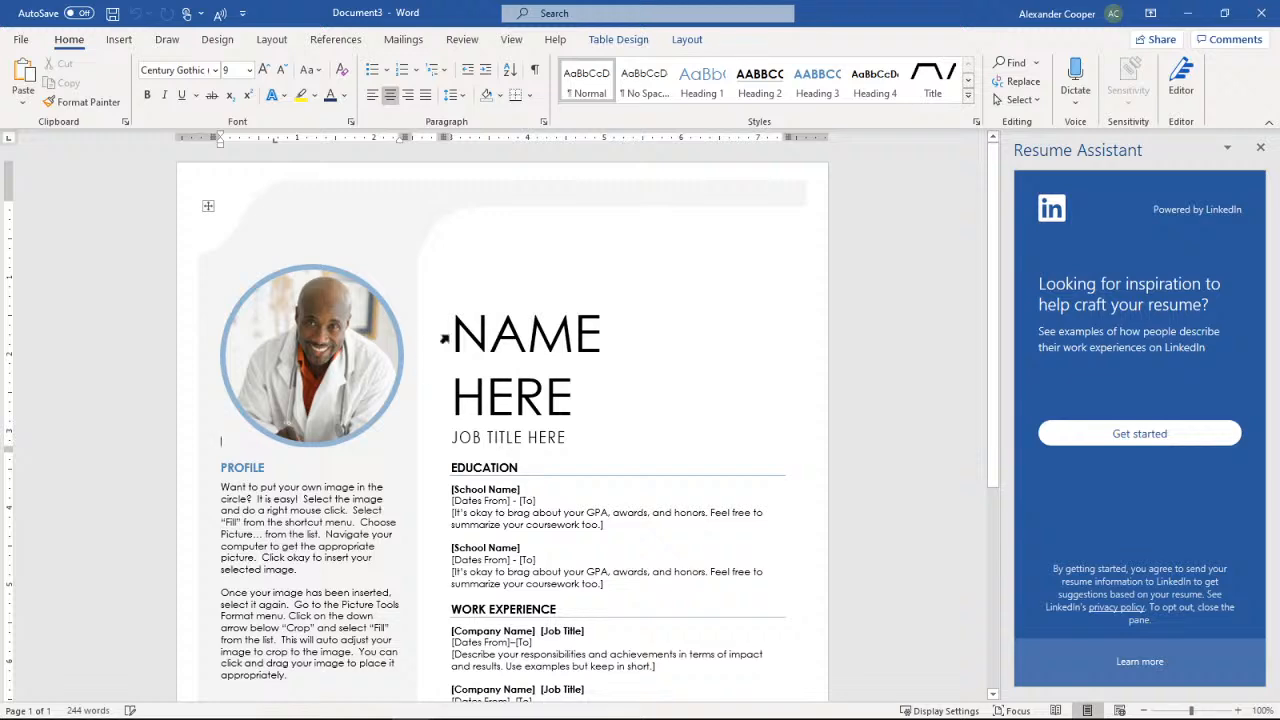
scroll(500, 420, down, 5)
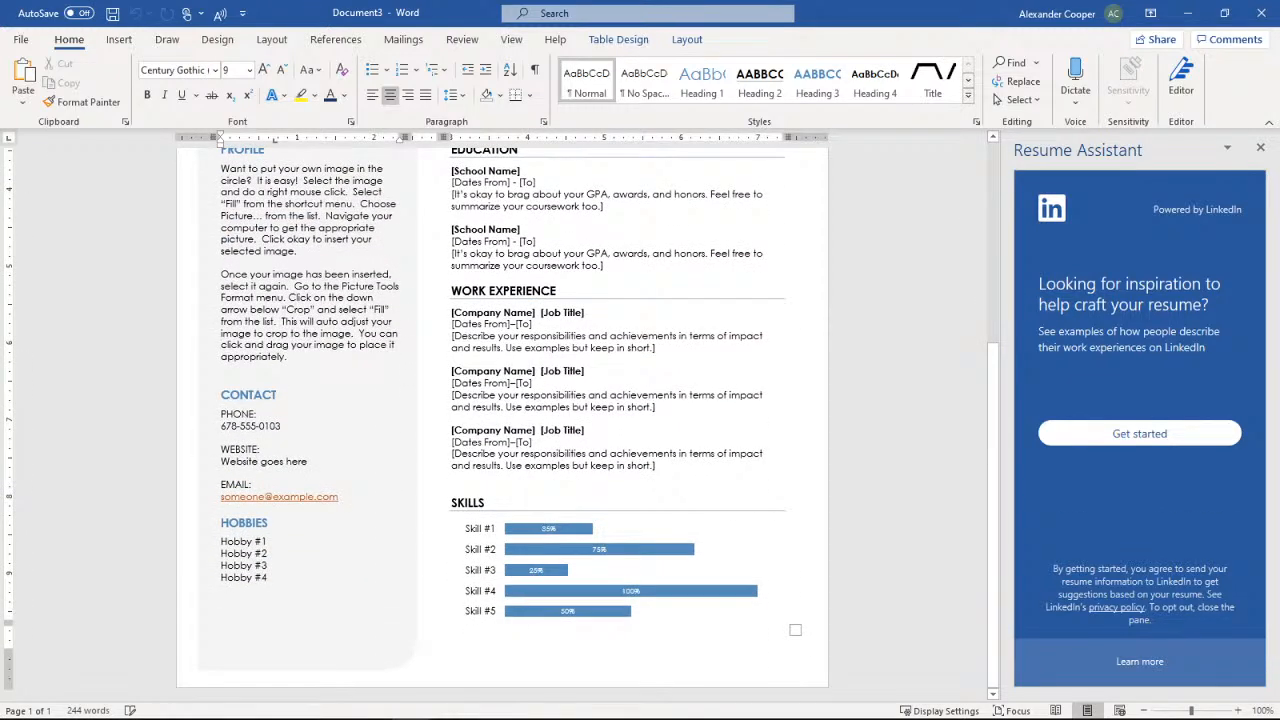
scroll(500, 420, up, 2)
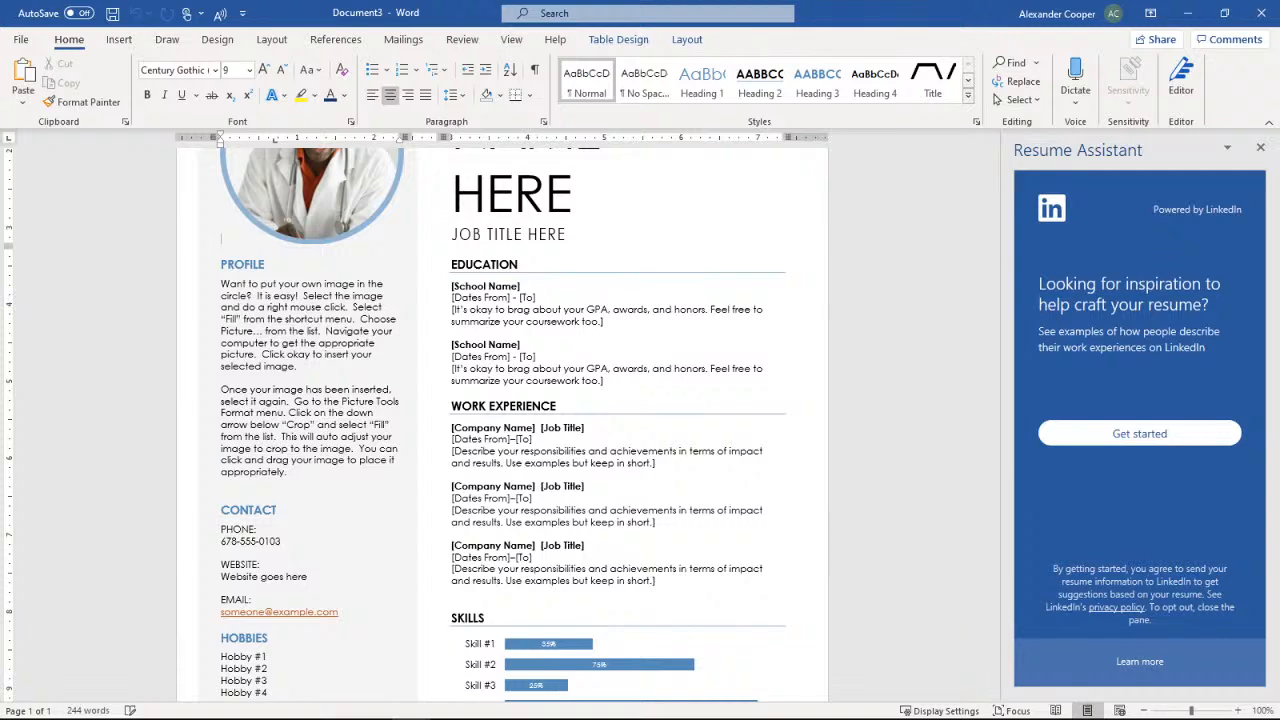
scroll(600, 400, up, 3)
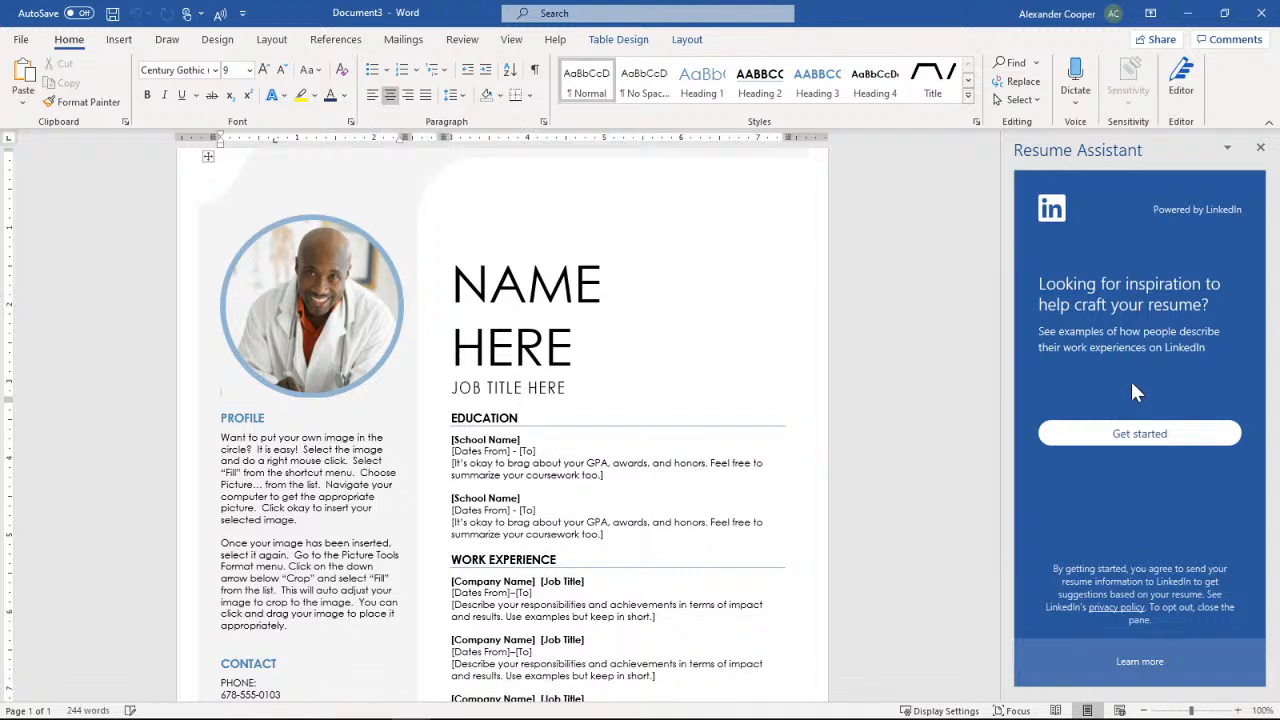
- Get started with the Resume Assistant to open its role and industry form
click(1111, 444)
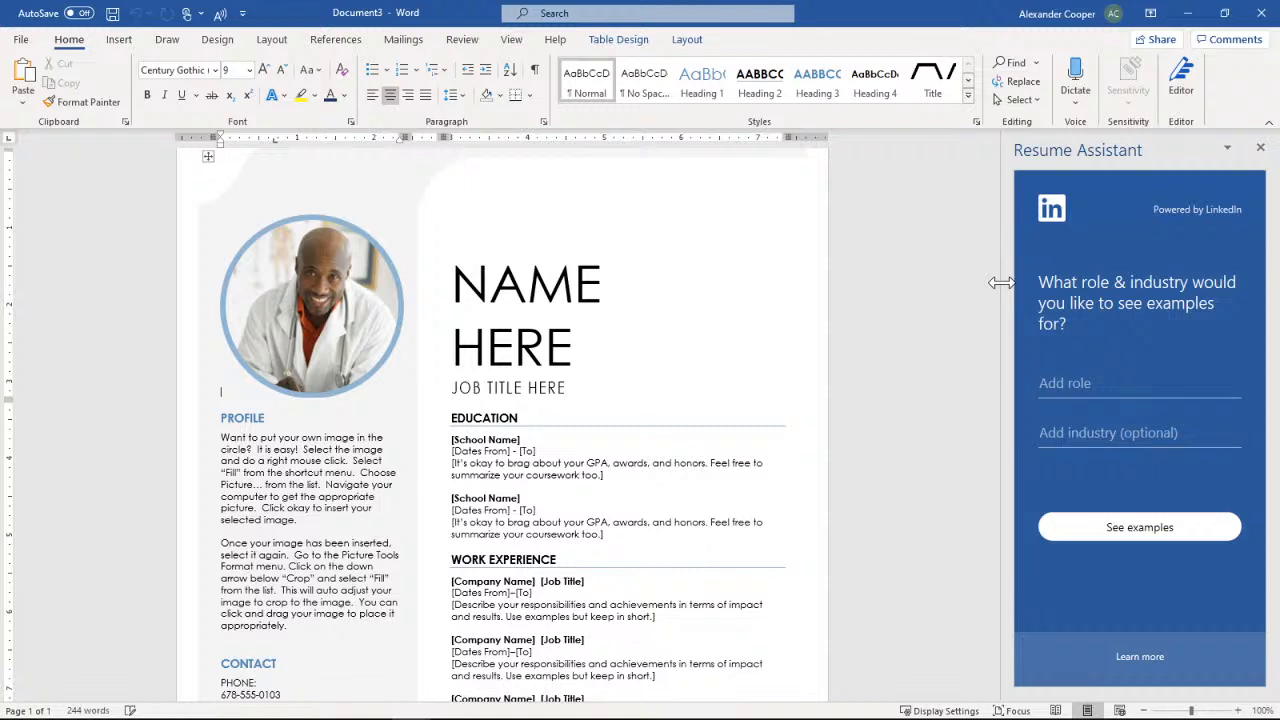
click(222, 42)
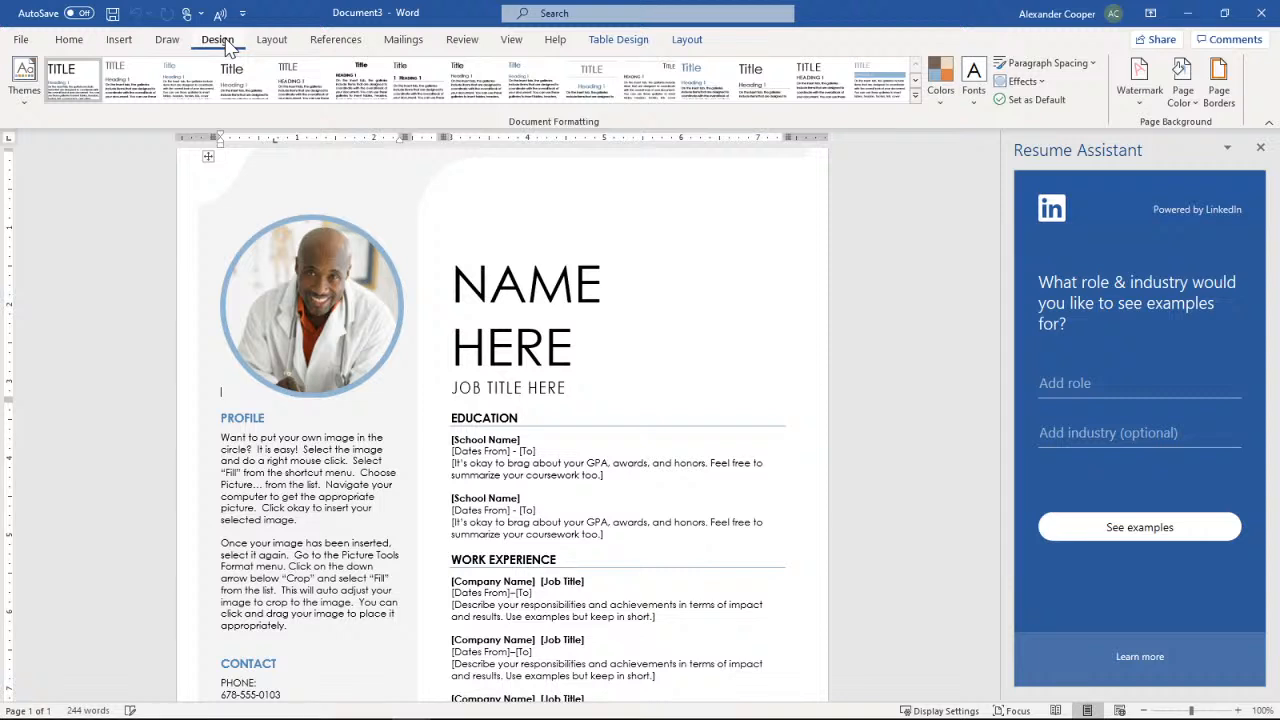
click(30, 92)
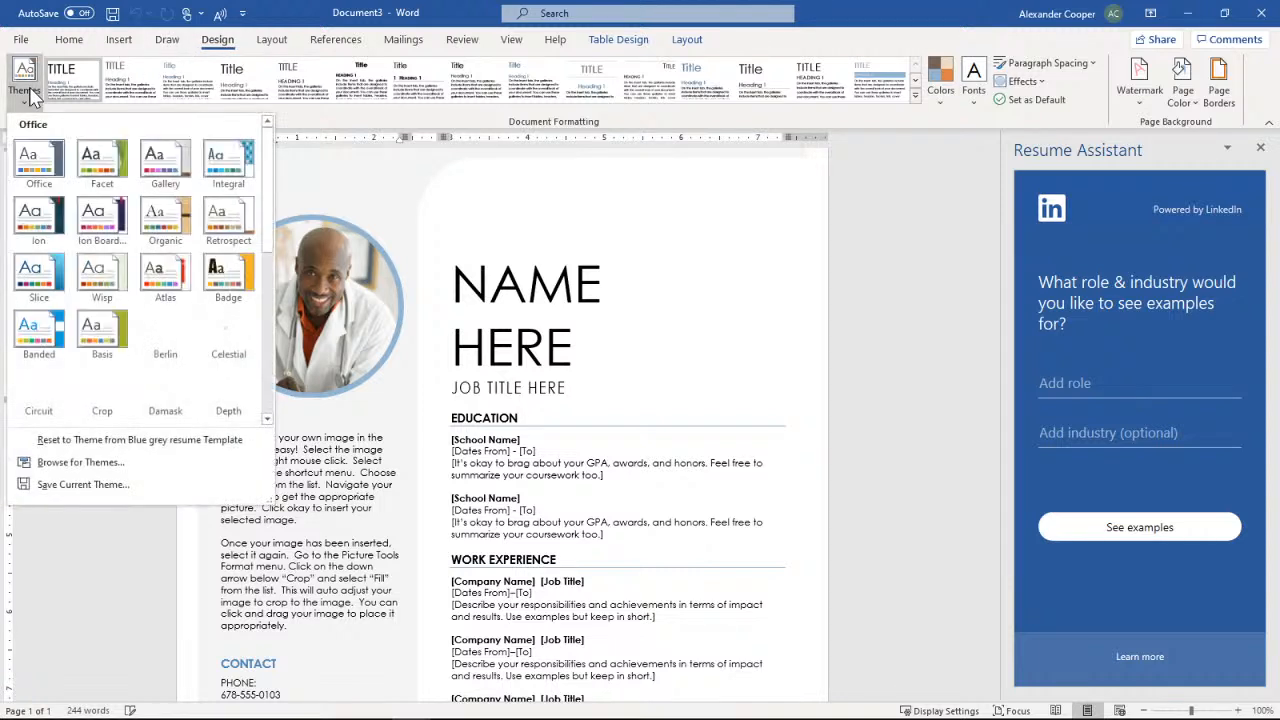
click(30, 92)
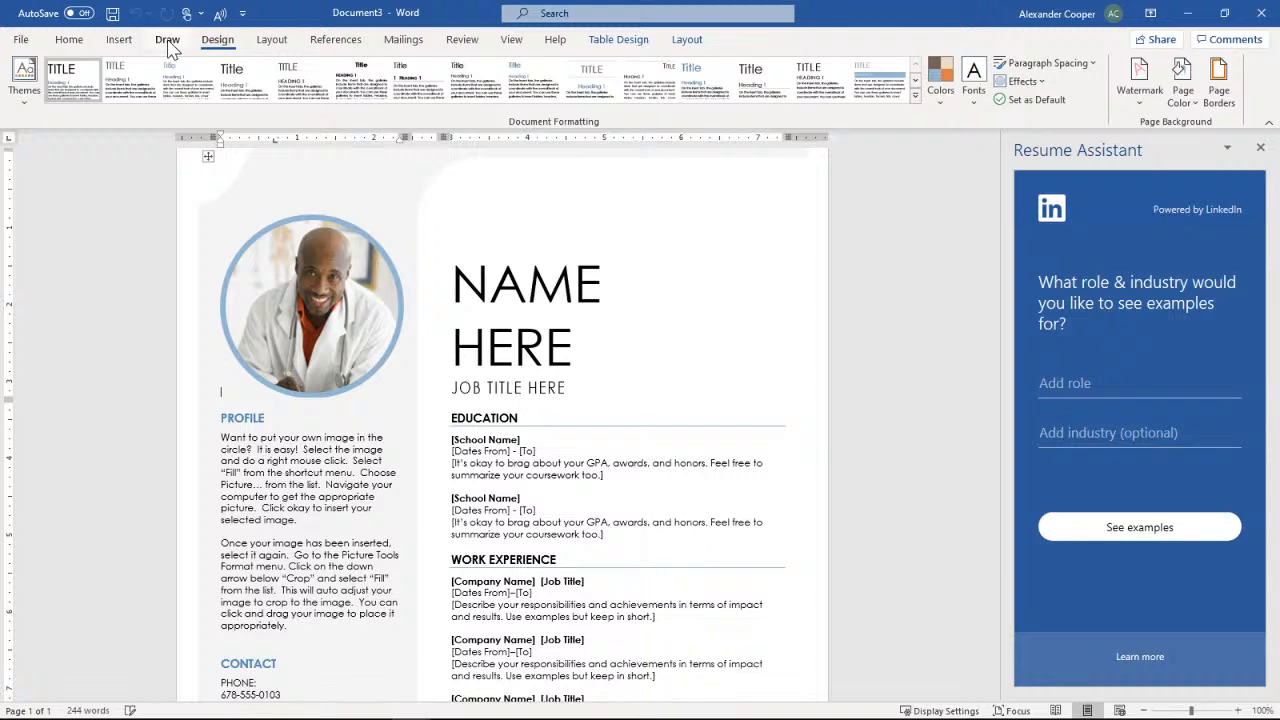
click(167, 40)
click(122, 42)
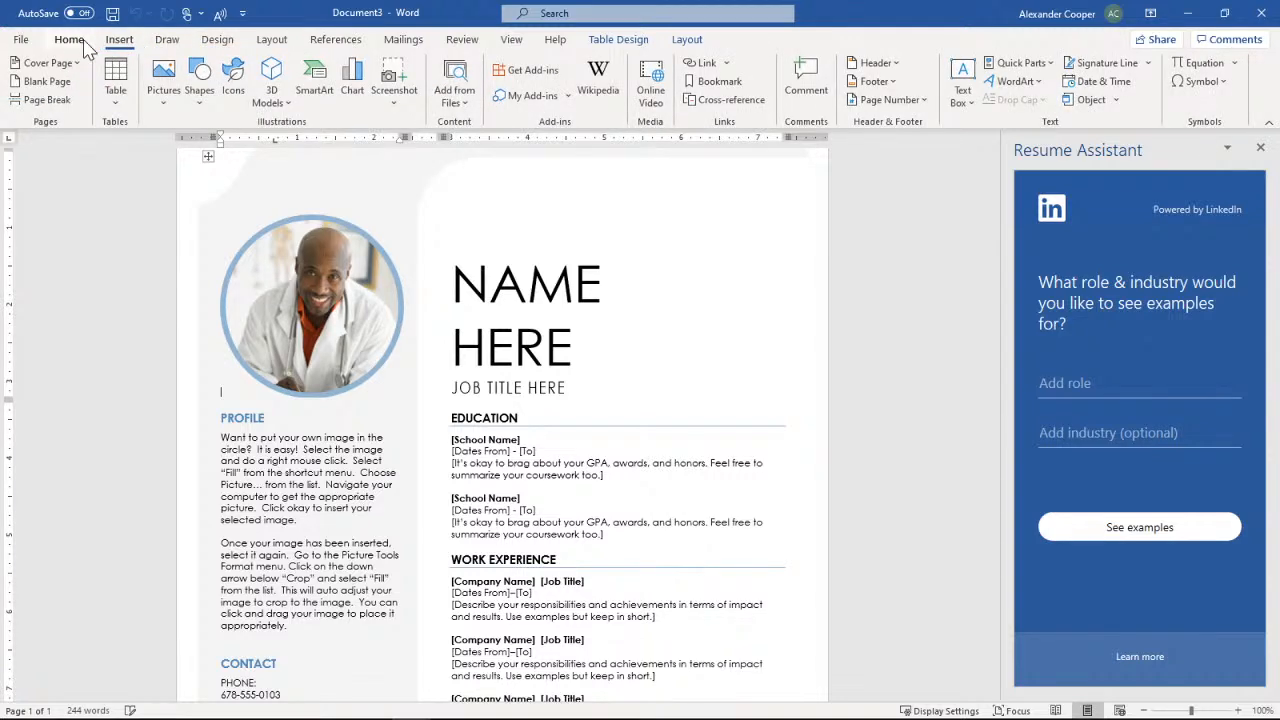
click(82, 42)
click(20, 39)
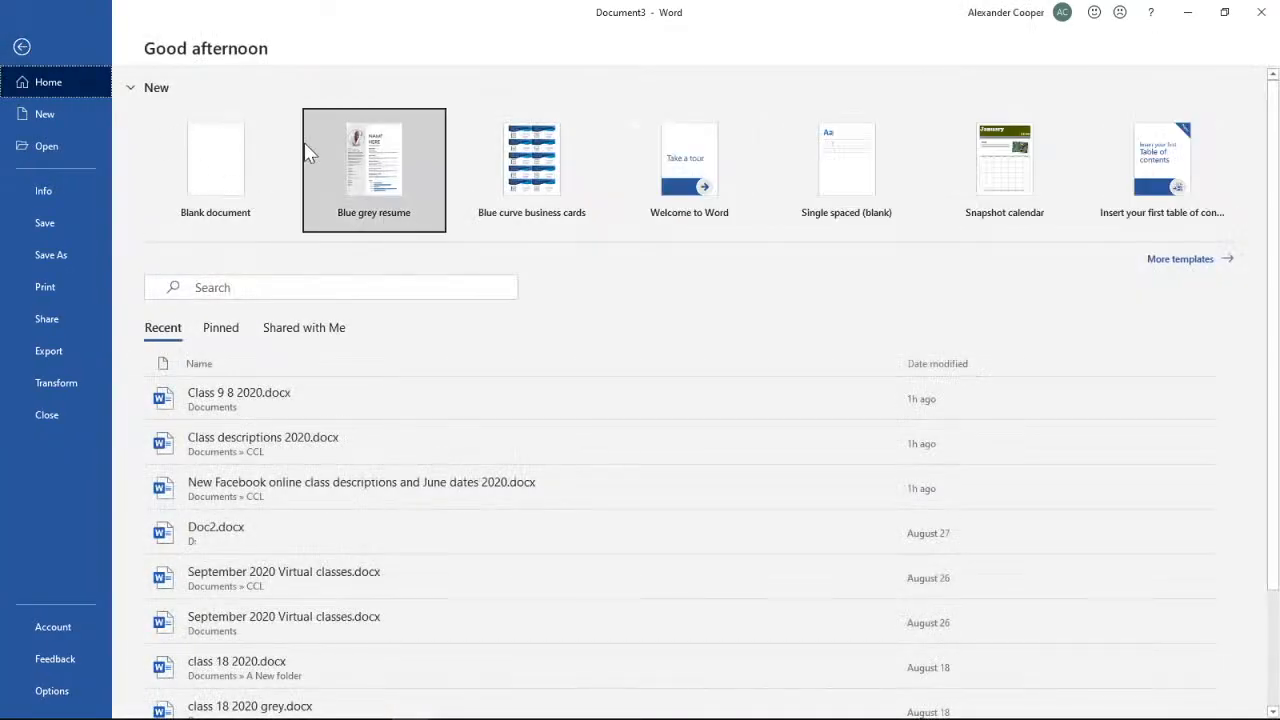
click(21, 46)
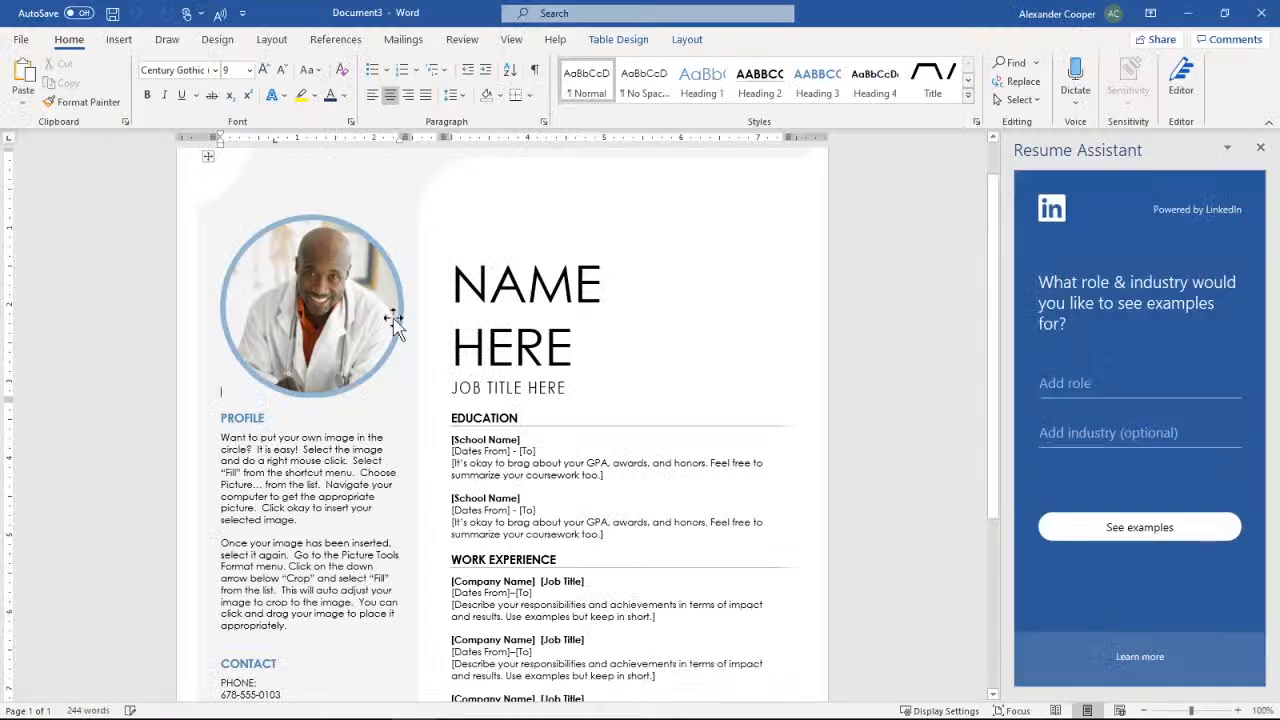
- Select the circular profile photo in the resume and close the Resume Assistant
double_click(323, 307)
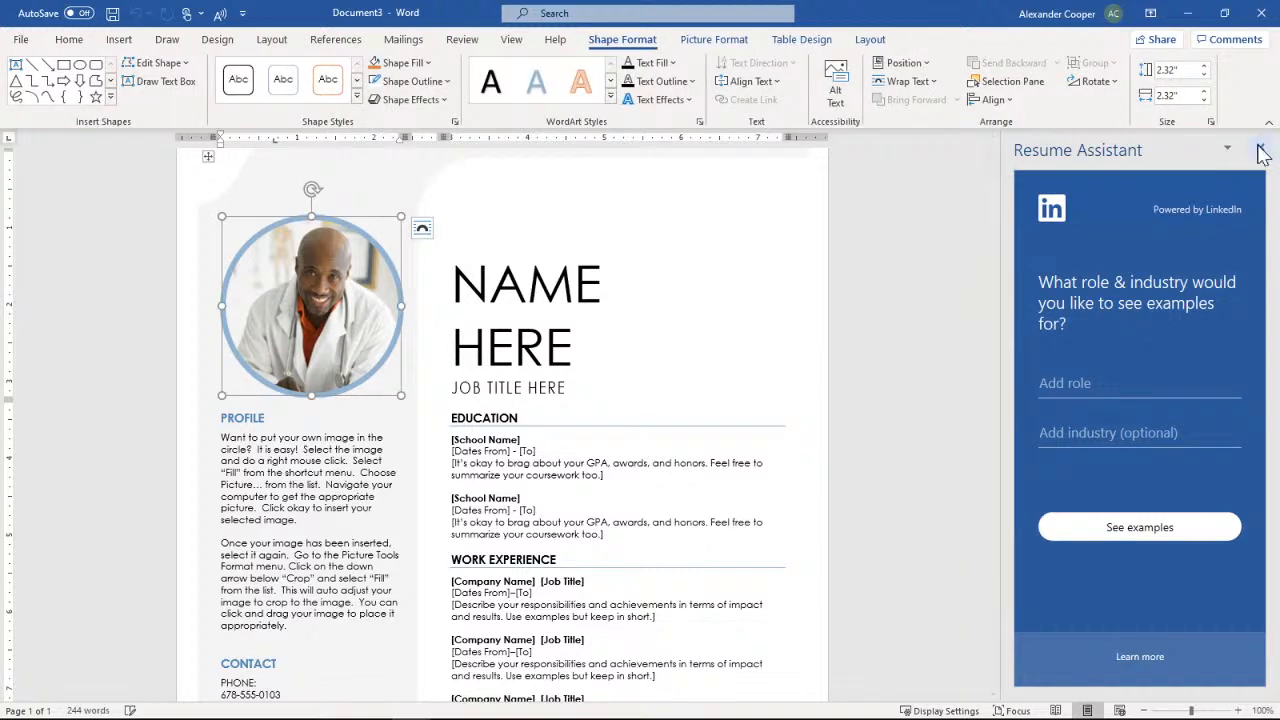
click(1261, 151)
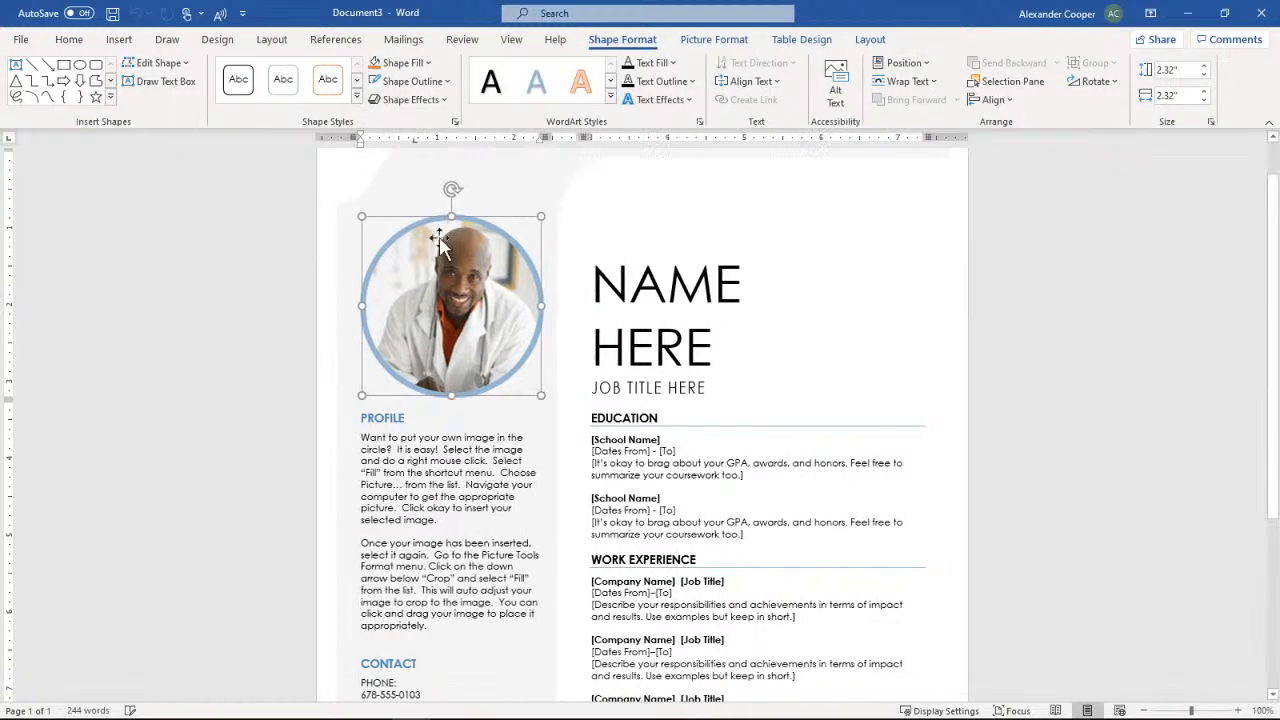
- Look through the insert, design, review, view, shape, picture and table commands offered while the profile photo is selected
click(121, 42)
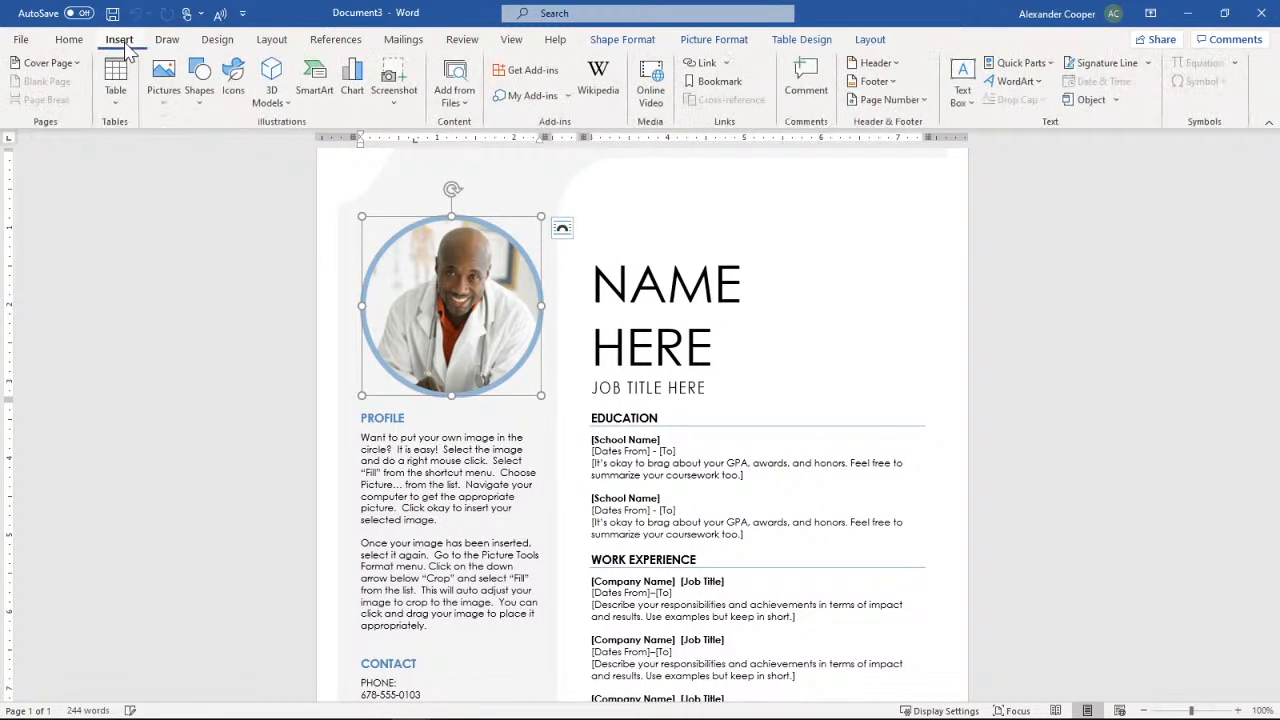
click(215, 42)
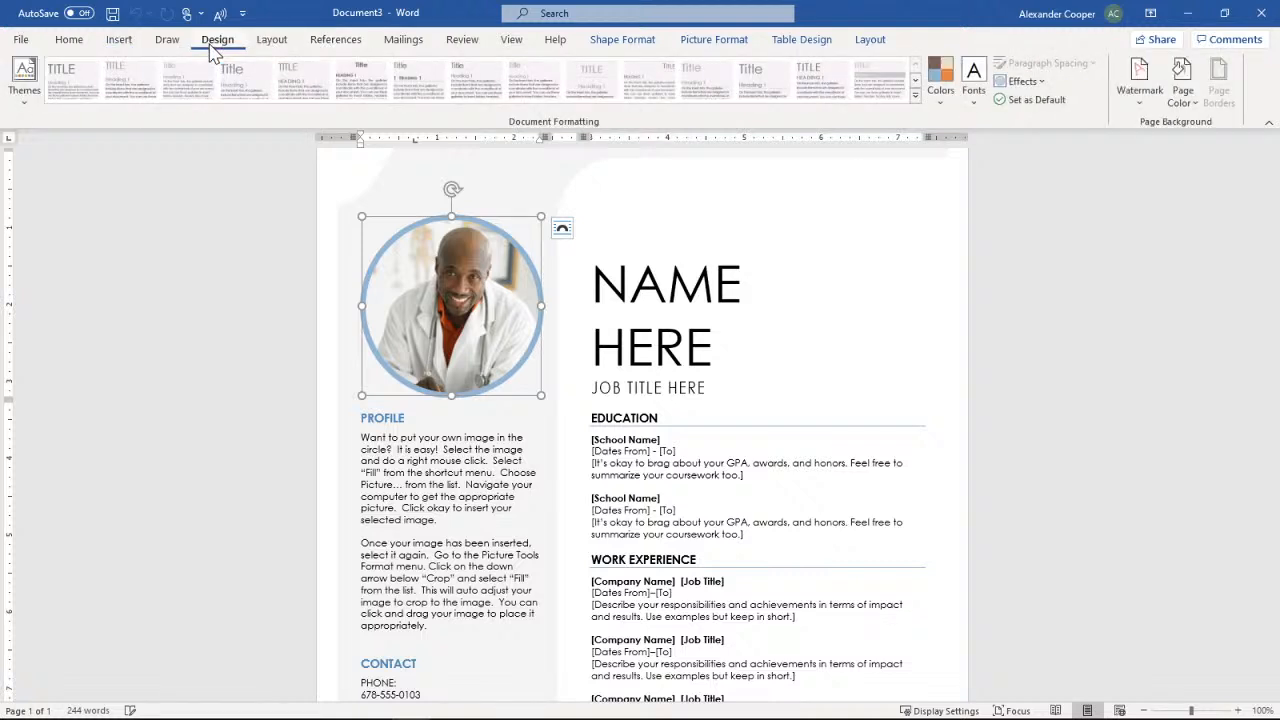
click(78, 44)
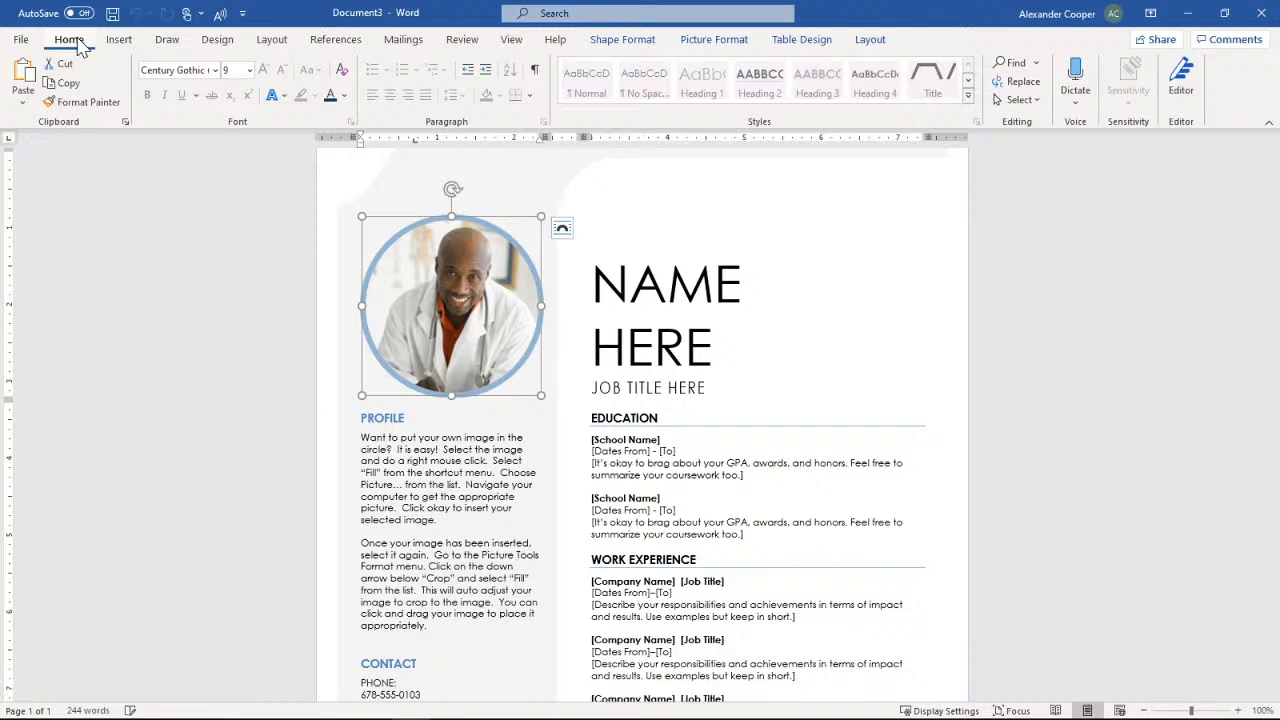
click(465, 42)
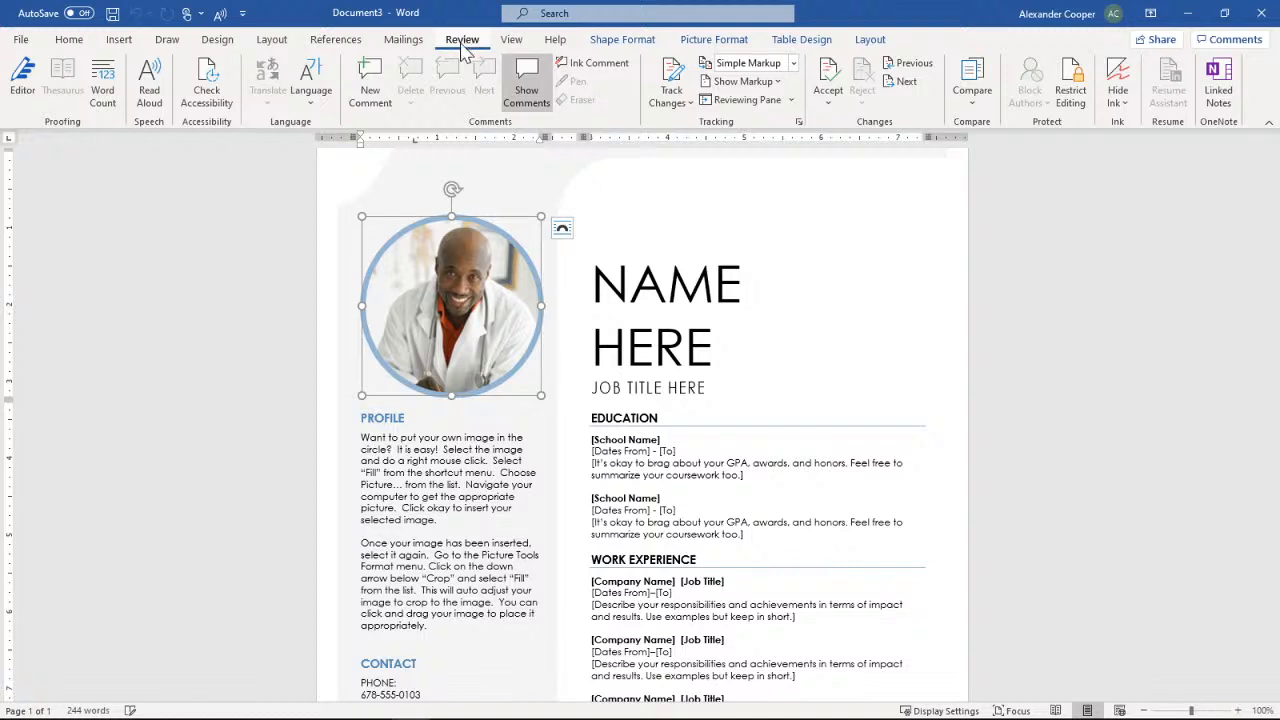
click(511, 44)
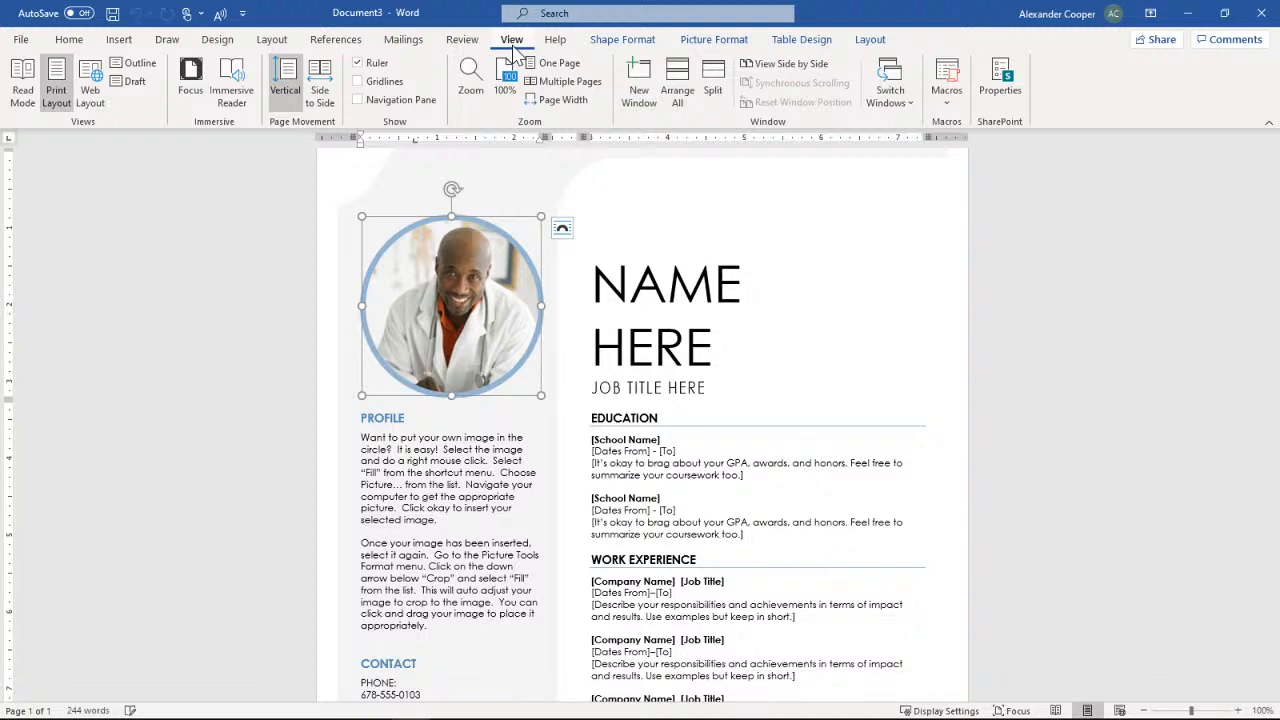
click(555, 40)
click(618, 42)
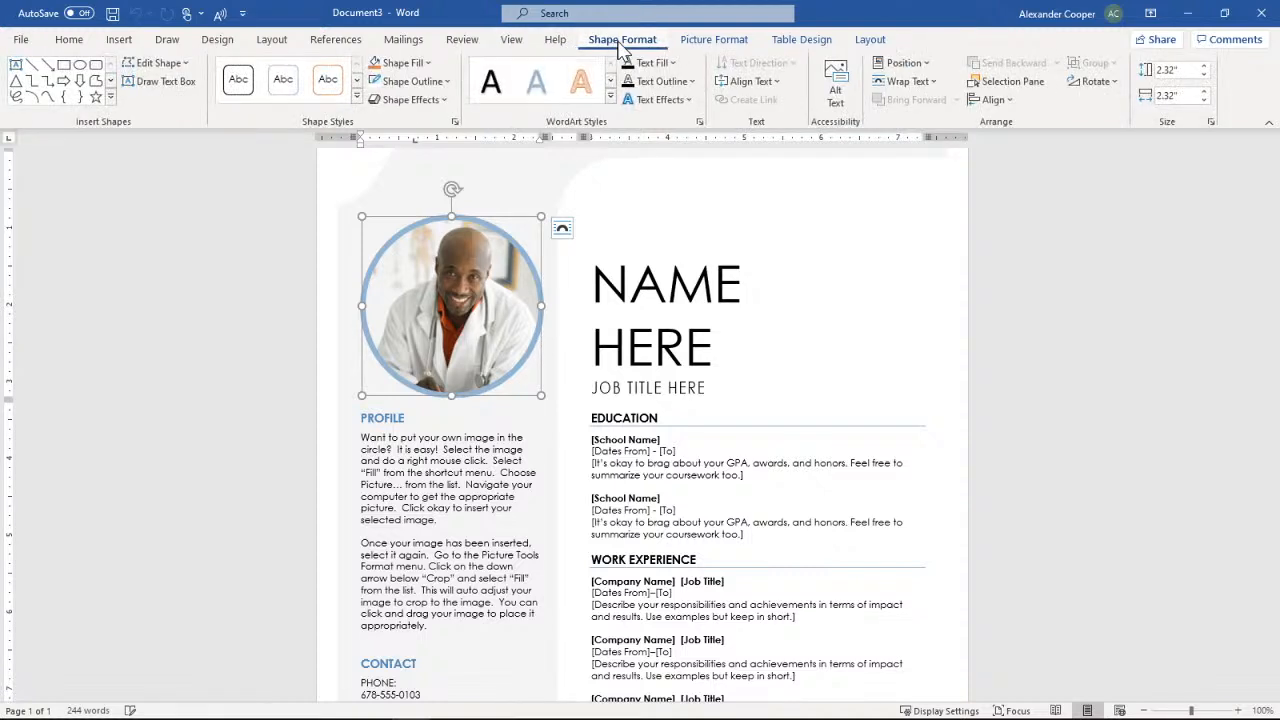
click(703, 42)
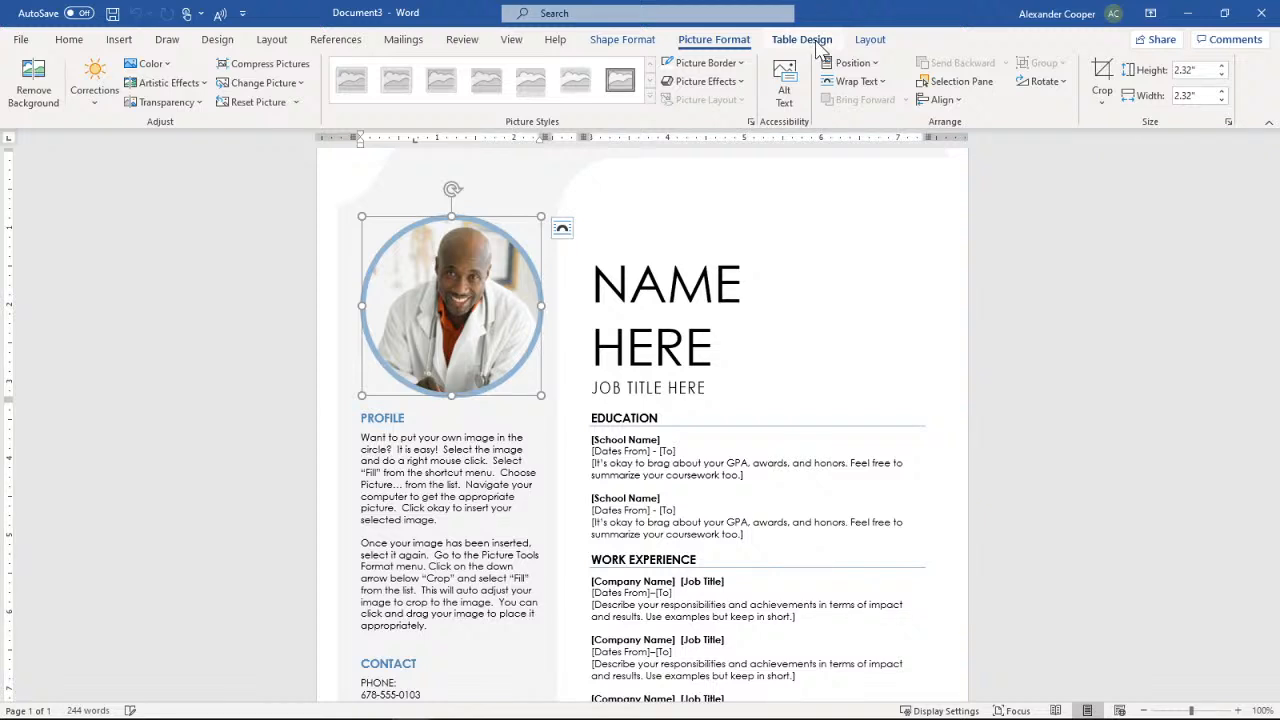
click(814, 42)
click(867, 42)
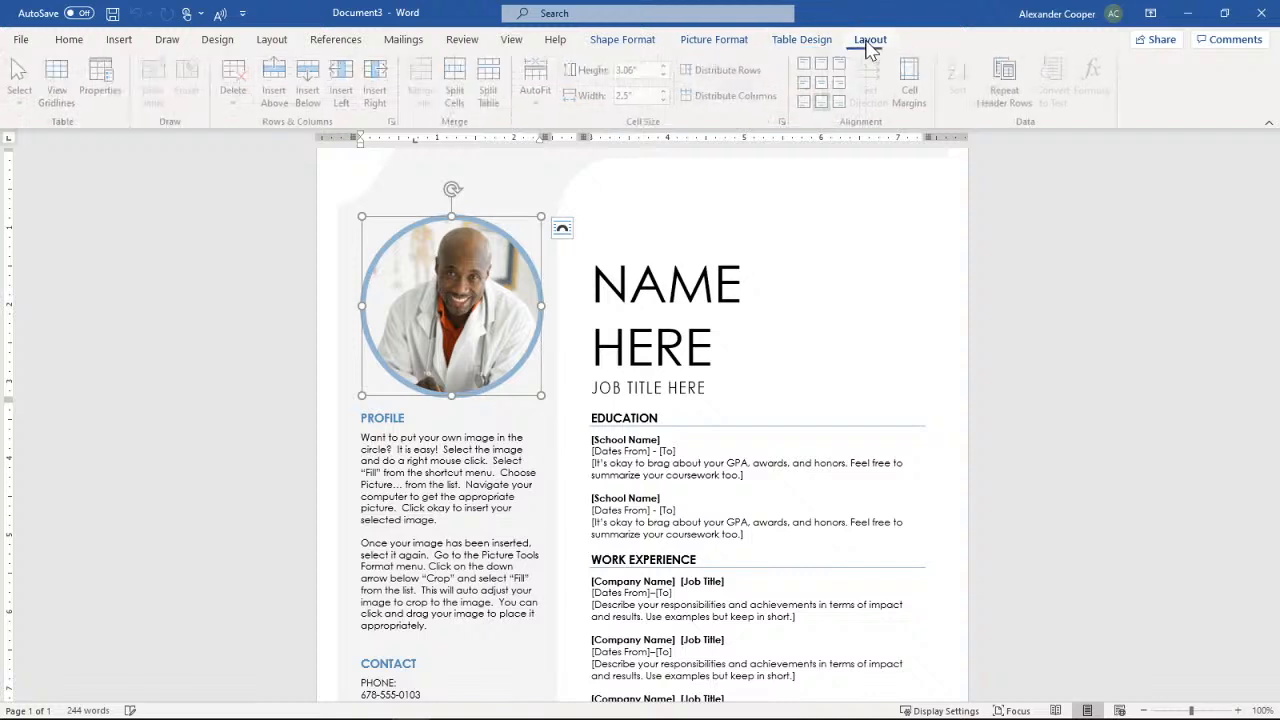
click(69, 40)
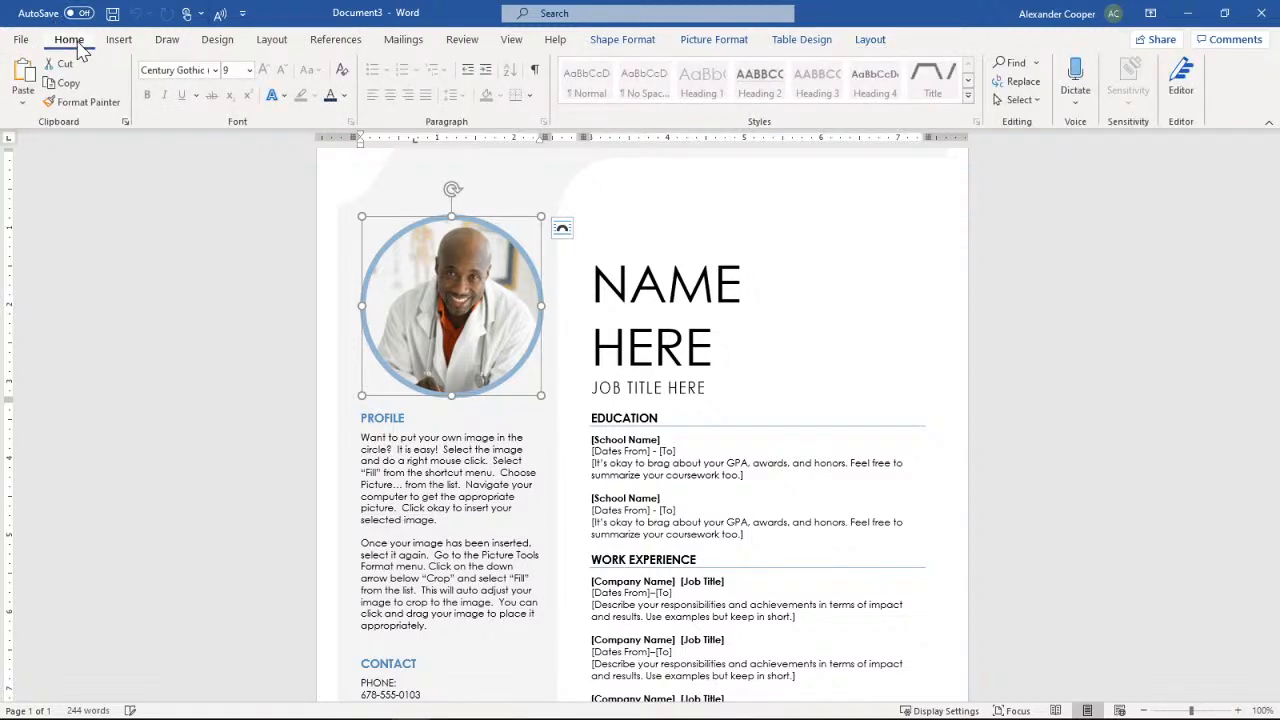
click(119, 40)
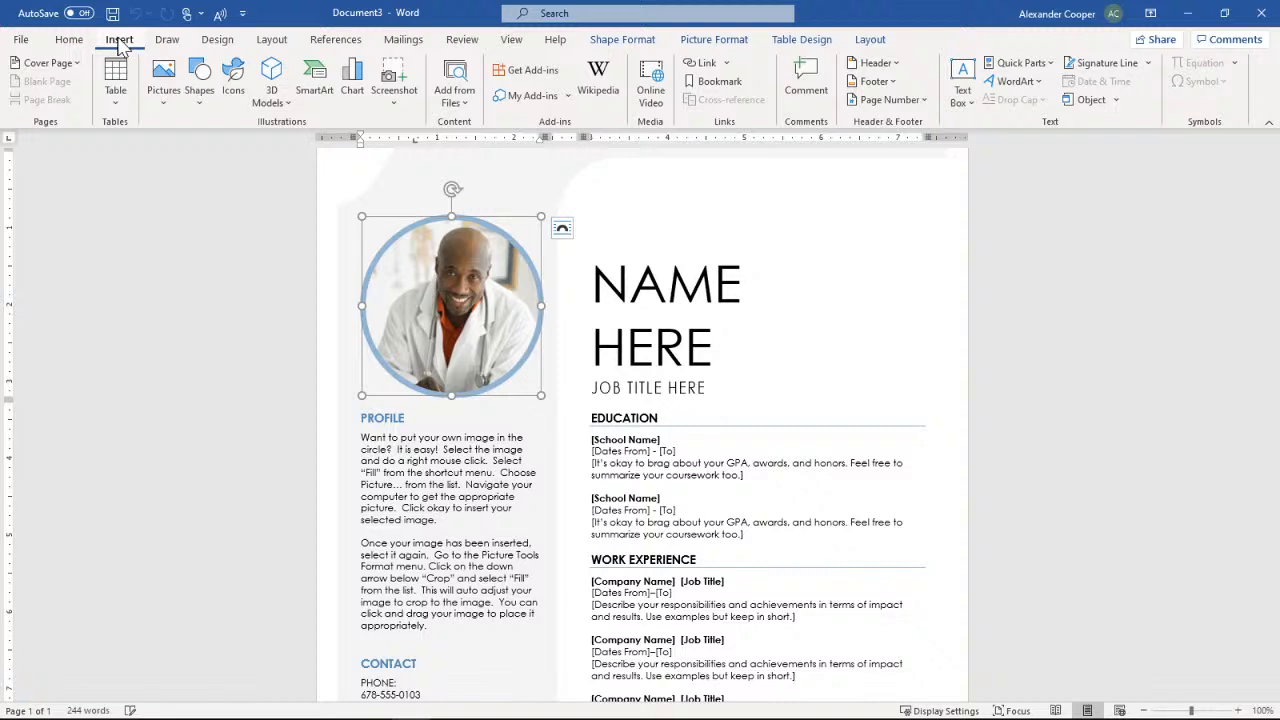
click(168, 42)
click(206, 44)
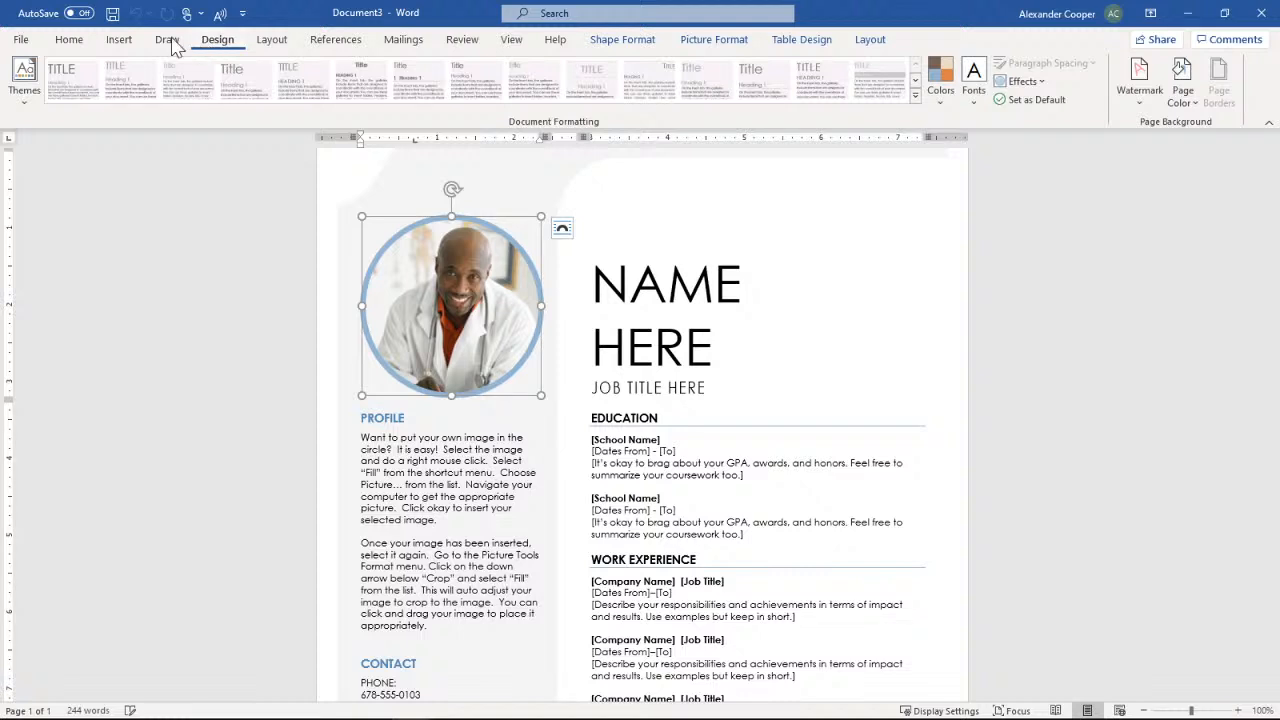
click(70, 45)
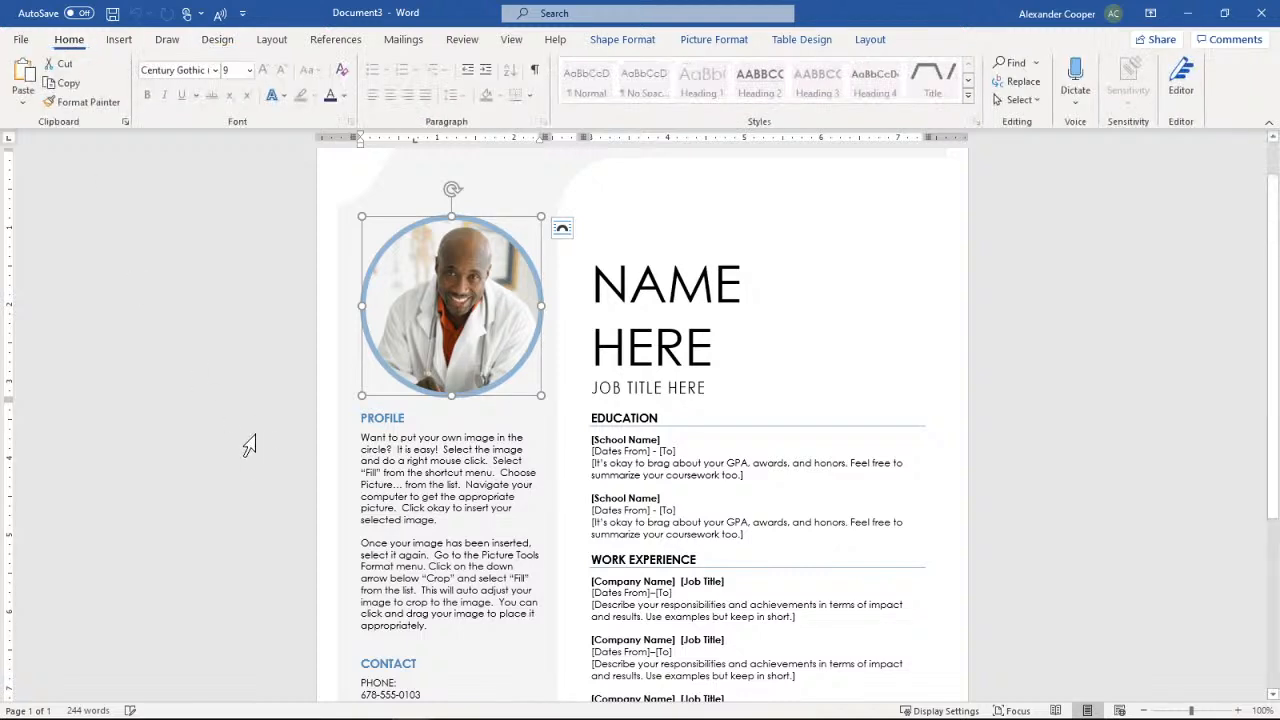
- Try adding the blue jay photo from an online picture search for "bird" at the profile photo, and undo the insertion
double_click(442, 260)
click(121, 42)
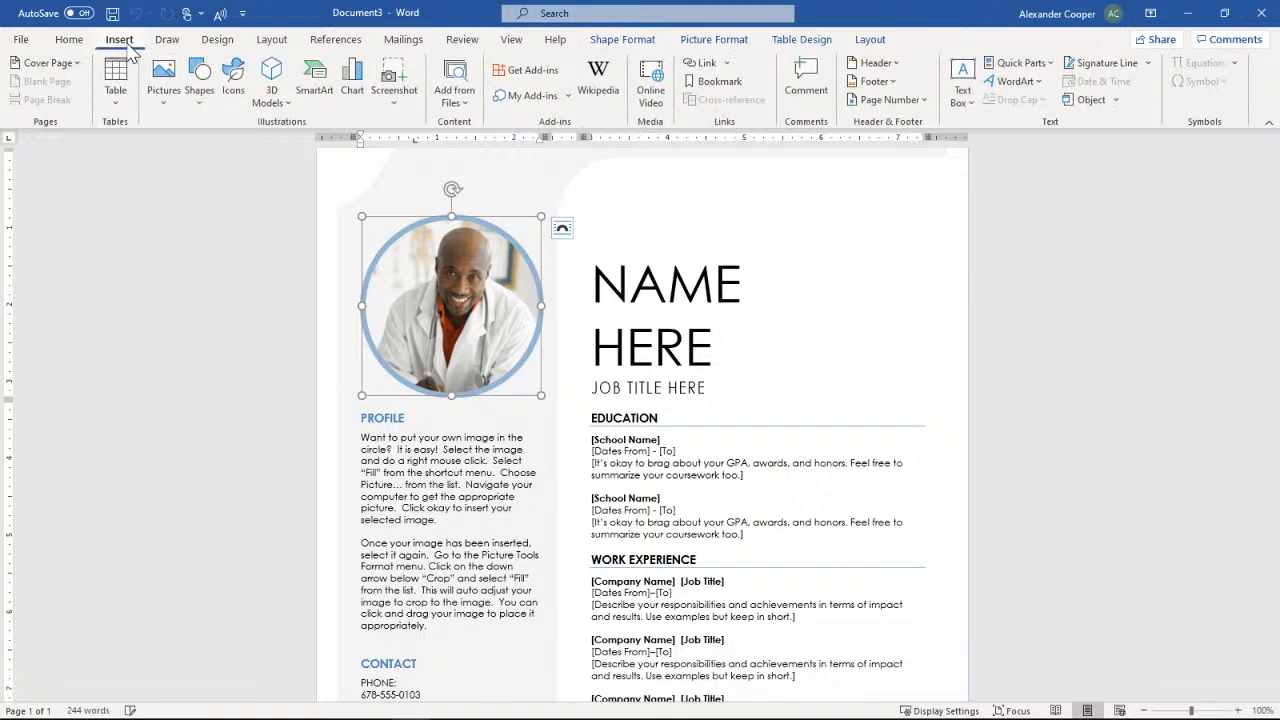
click(168, 104)
click(195, 200)
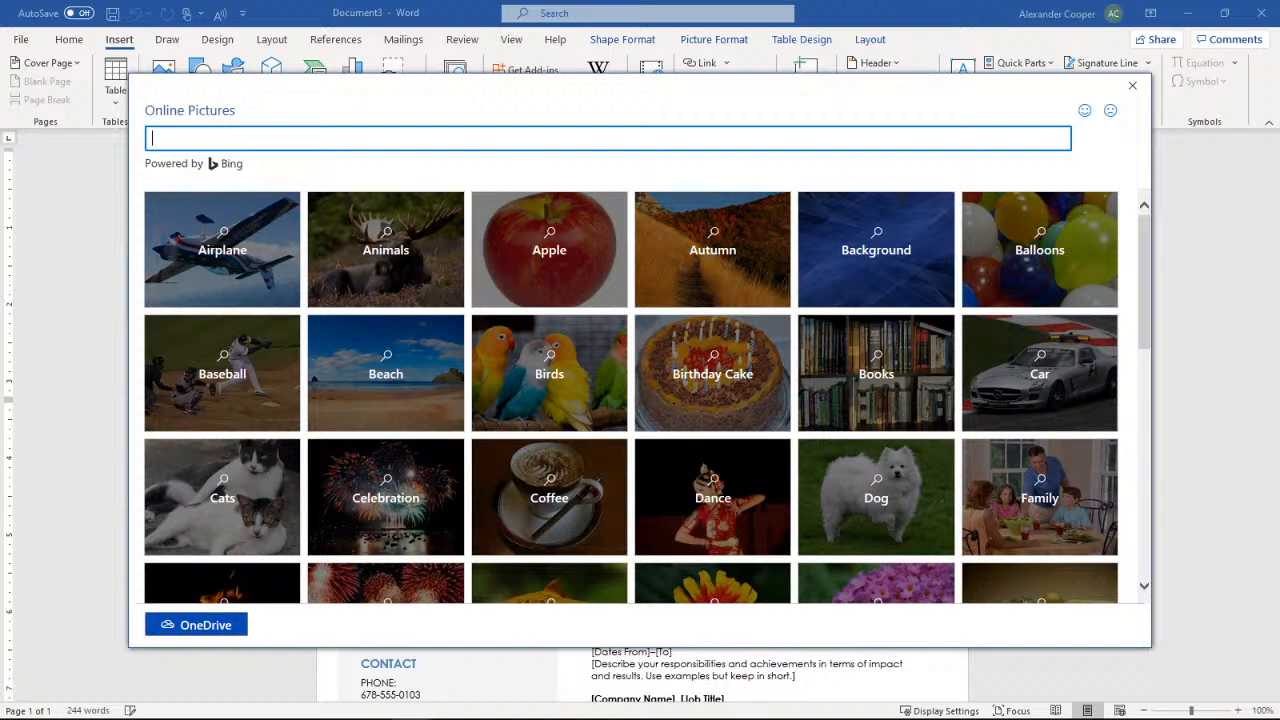
text(bird)
key(Return)
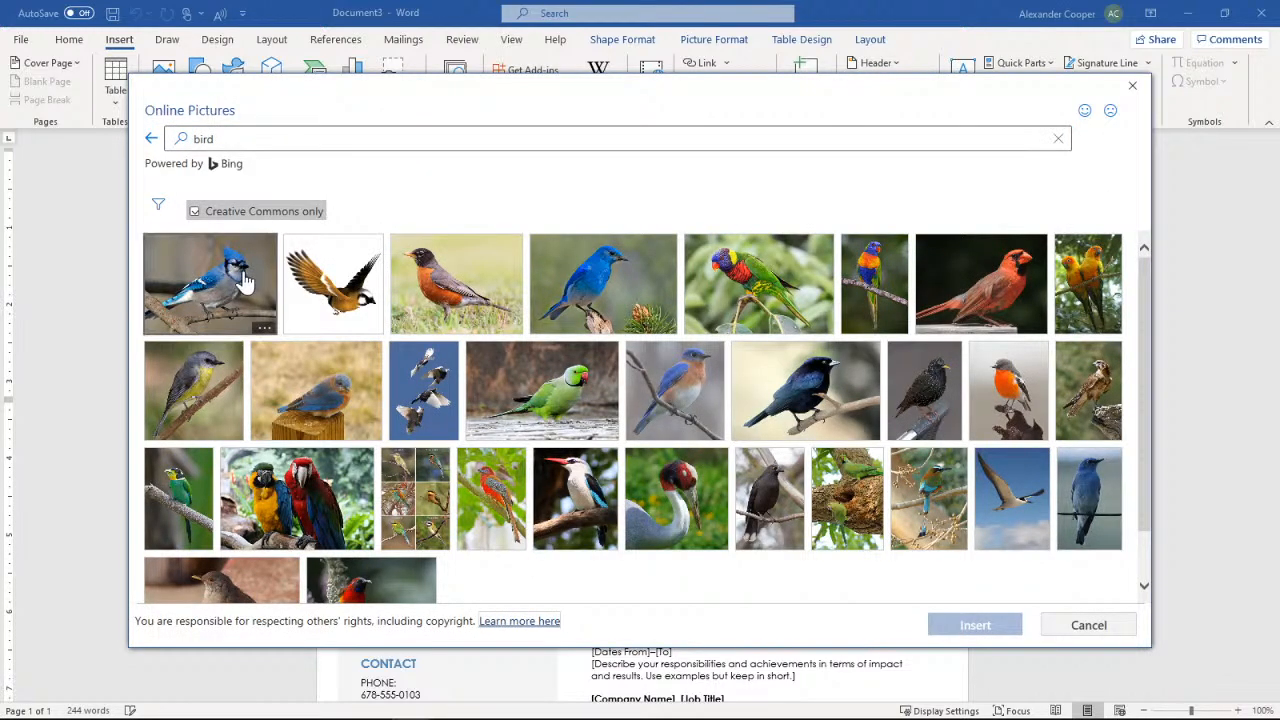
click(245, 283)
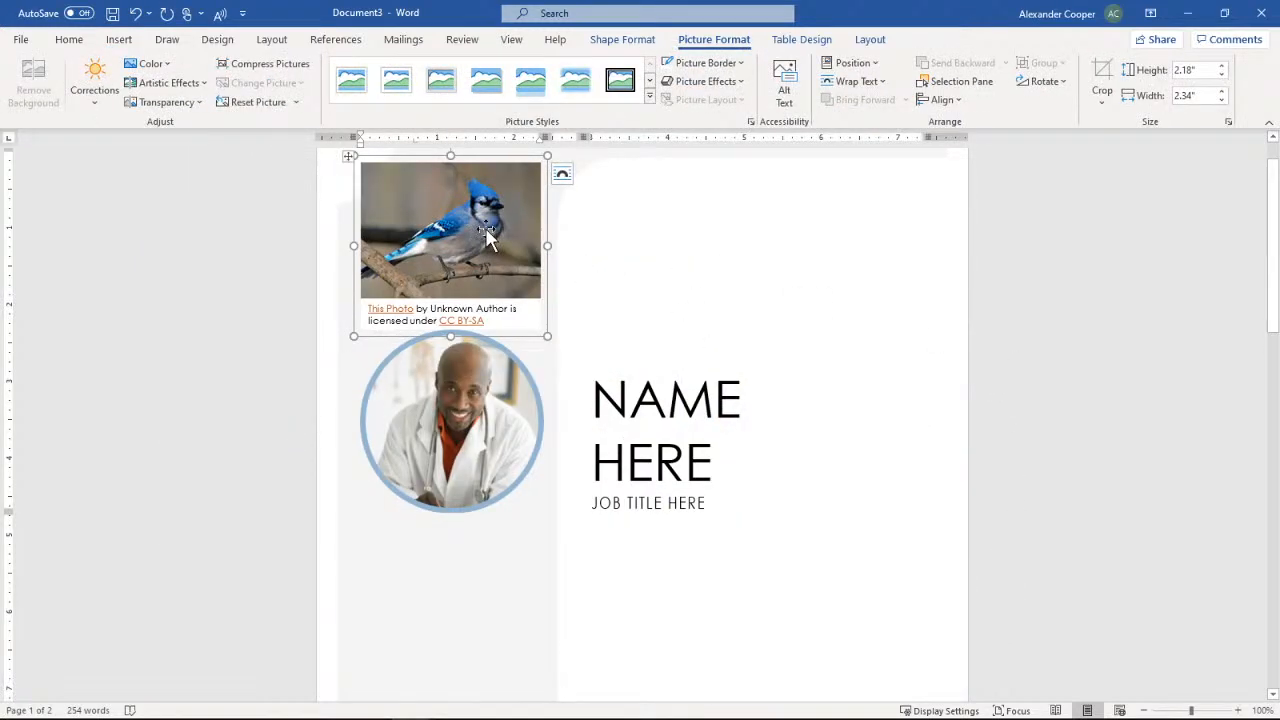
click(468, 403)
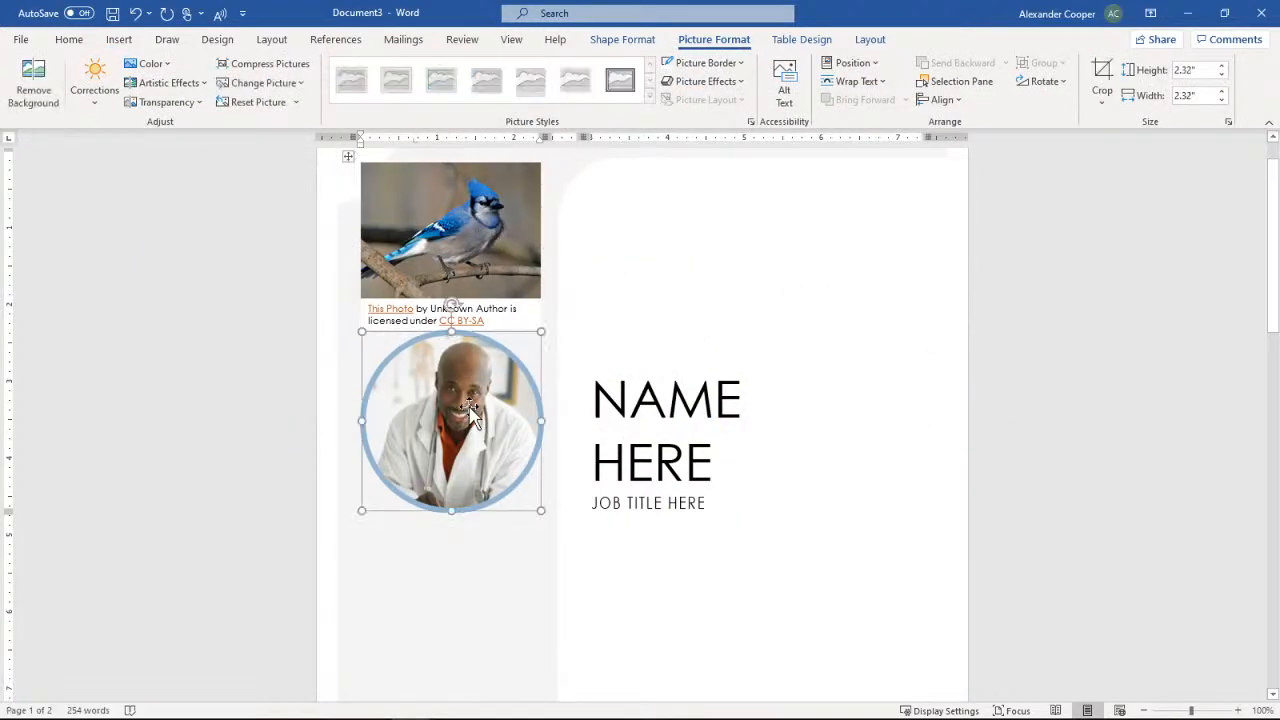
click(136, 14)
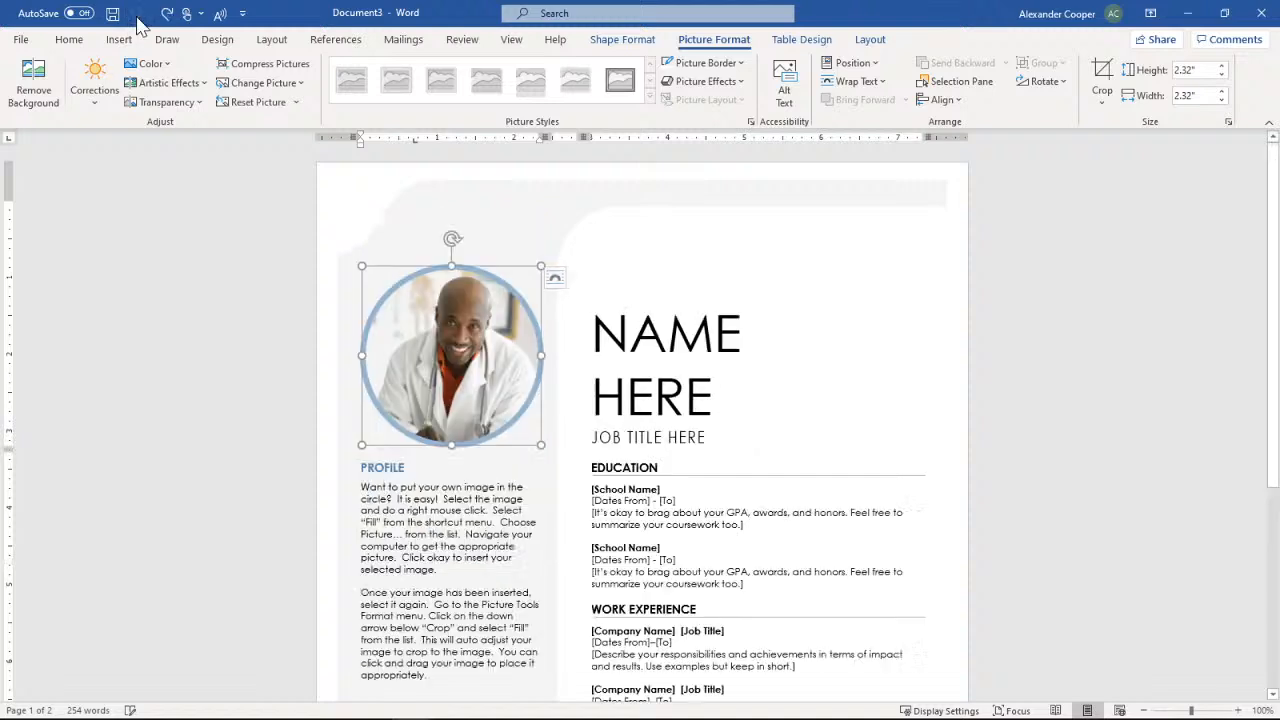
right_click(476, 356)
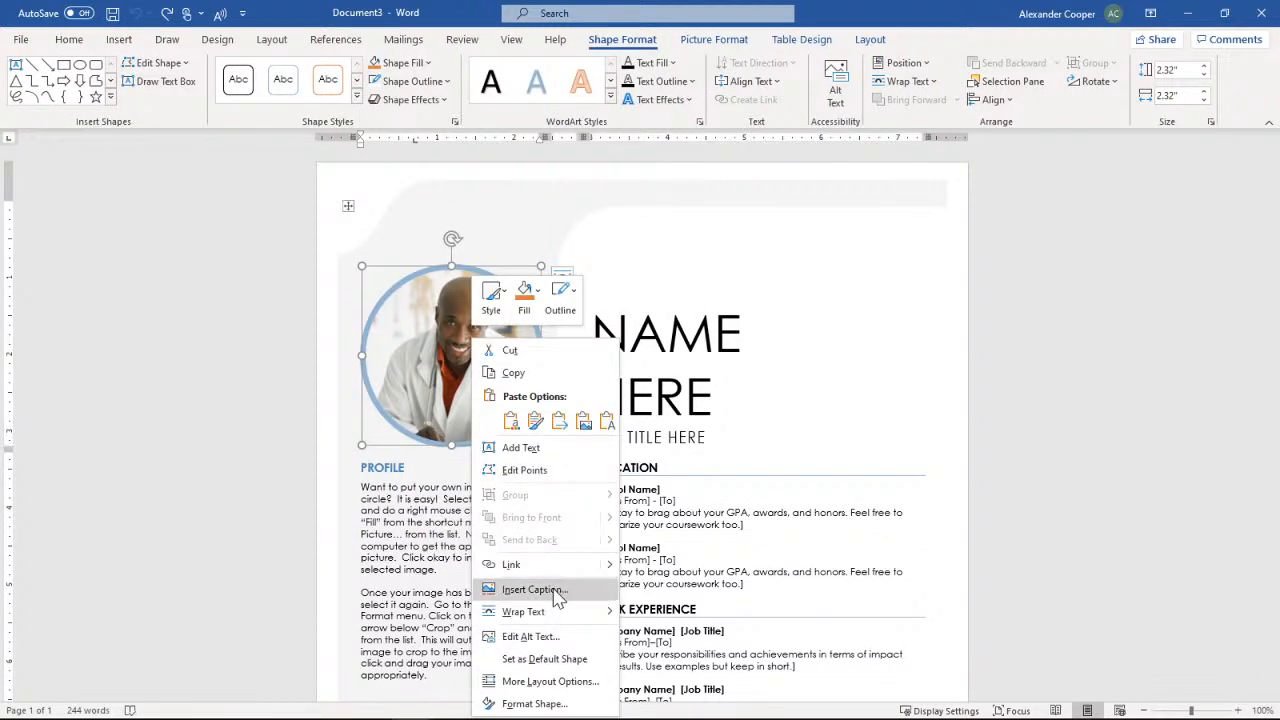
mouse_move(548, 612)
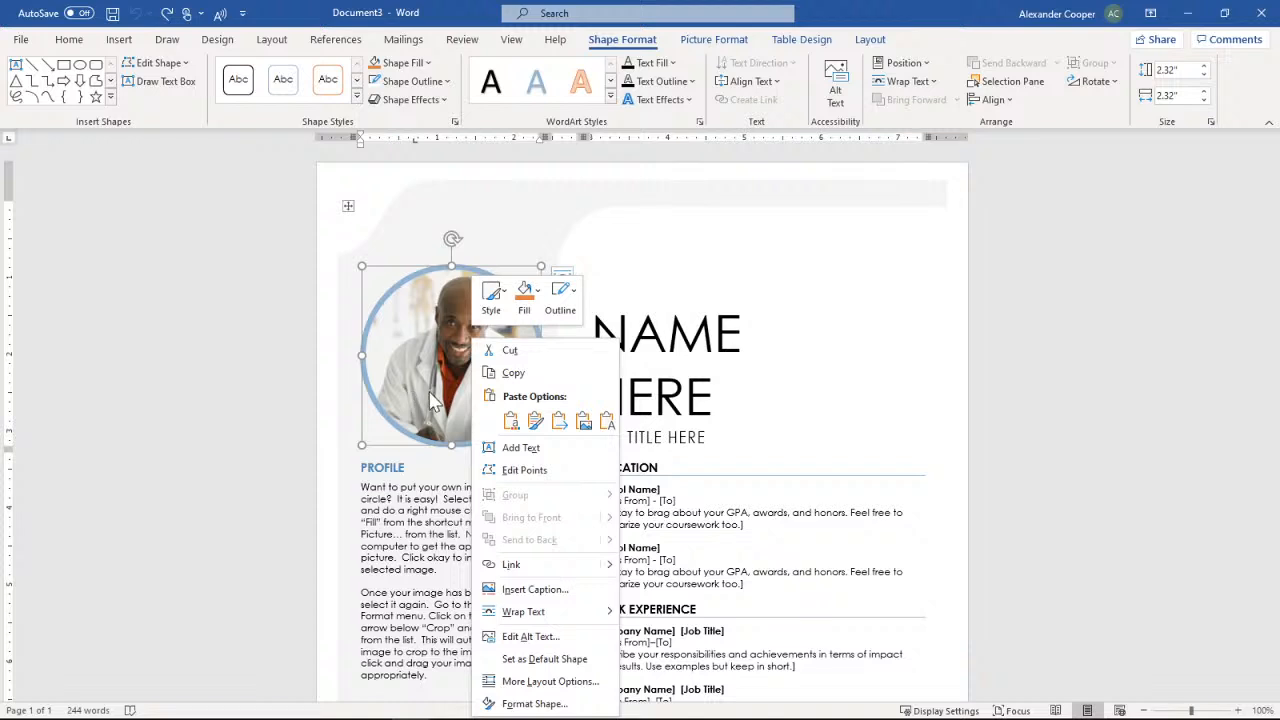
click(554, 640)
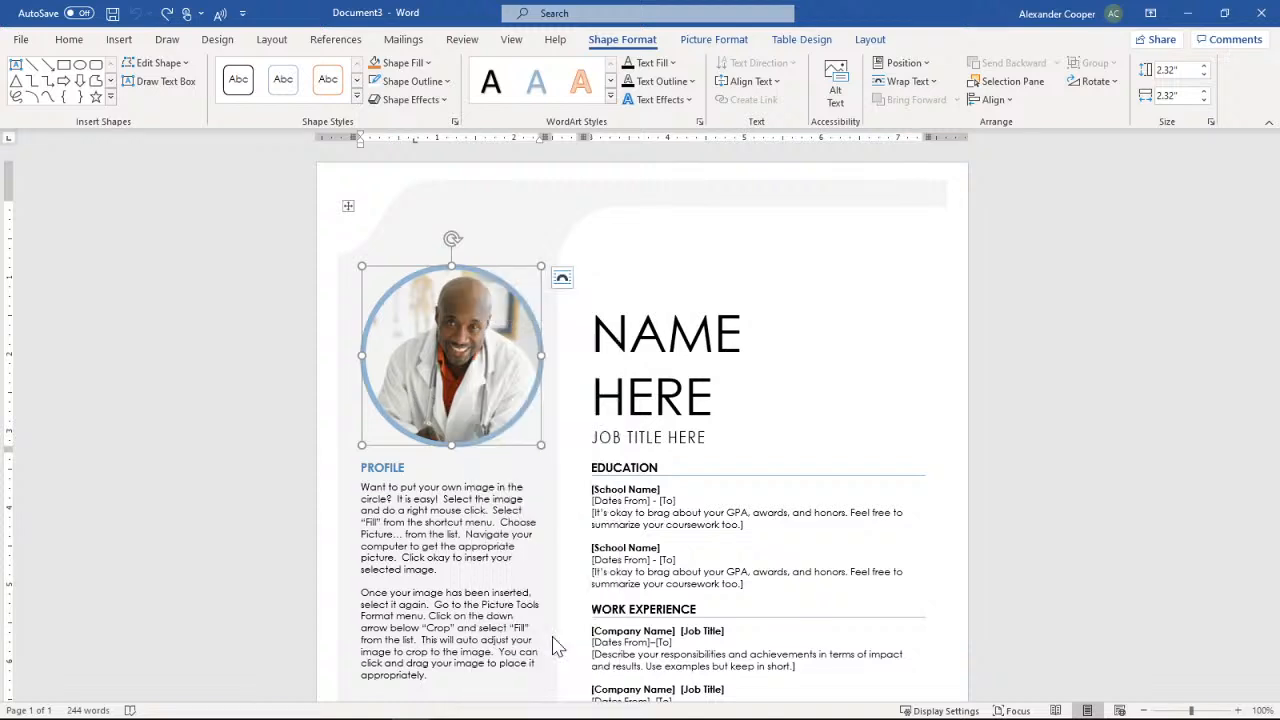
click(1260, 148)
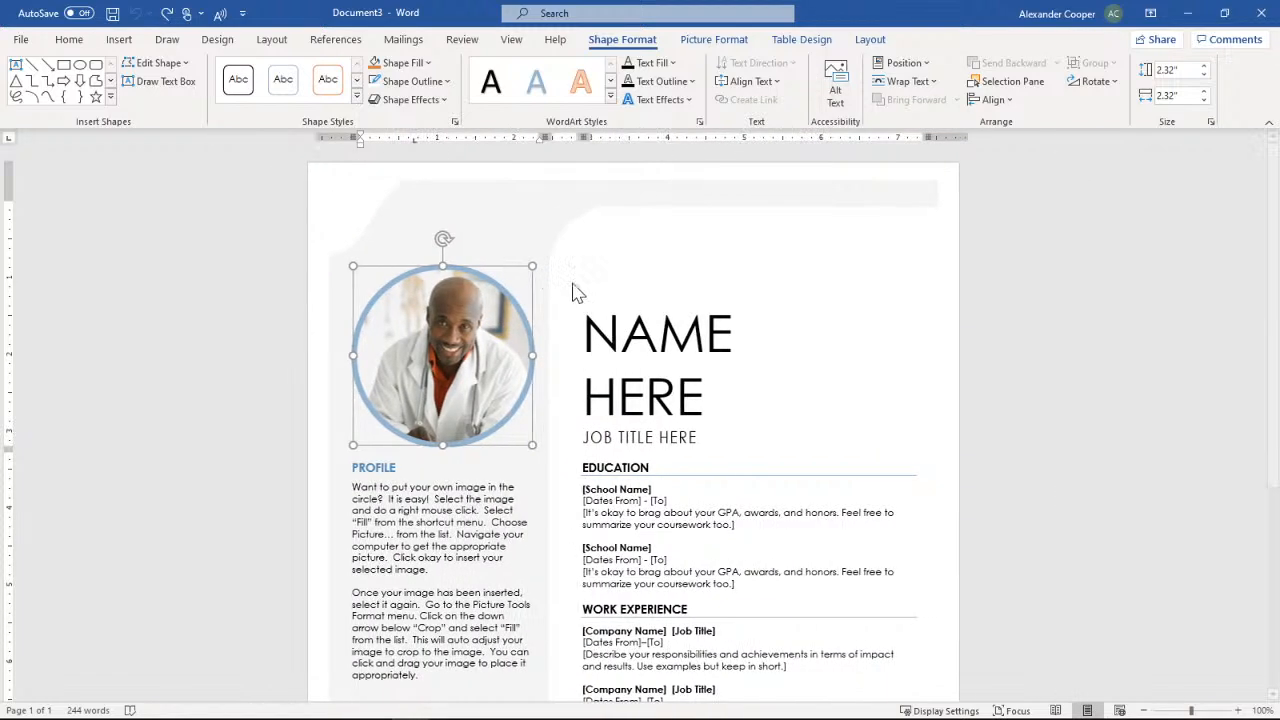
click(119, 39)
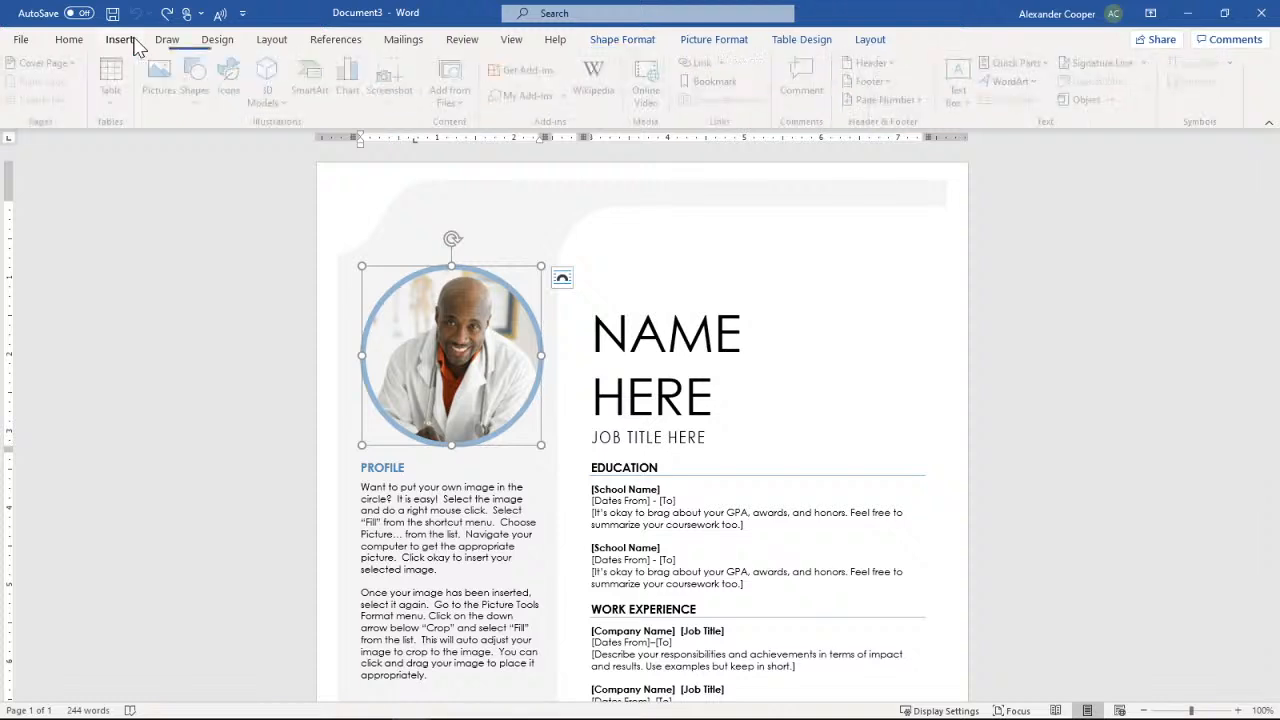
click(164, 104)
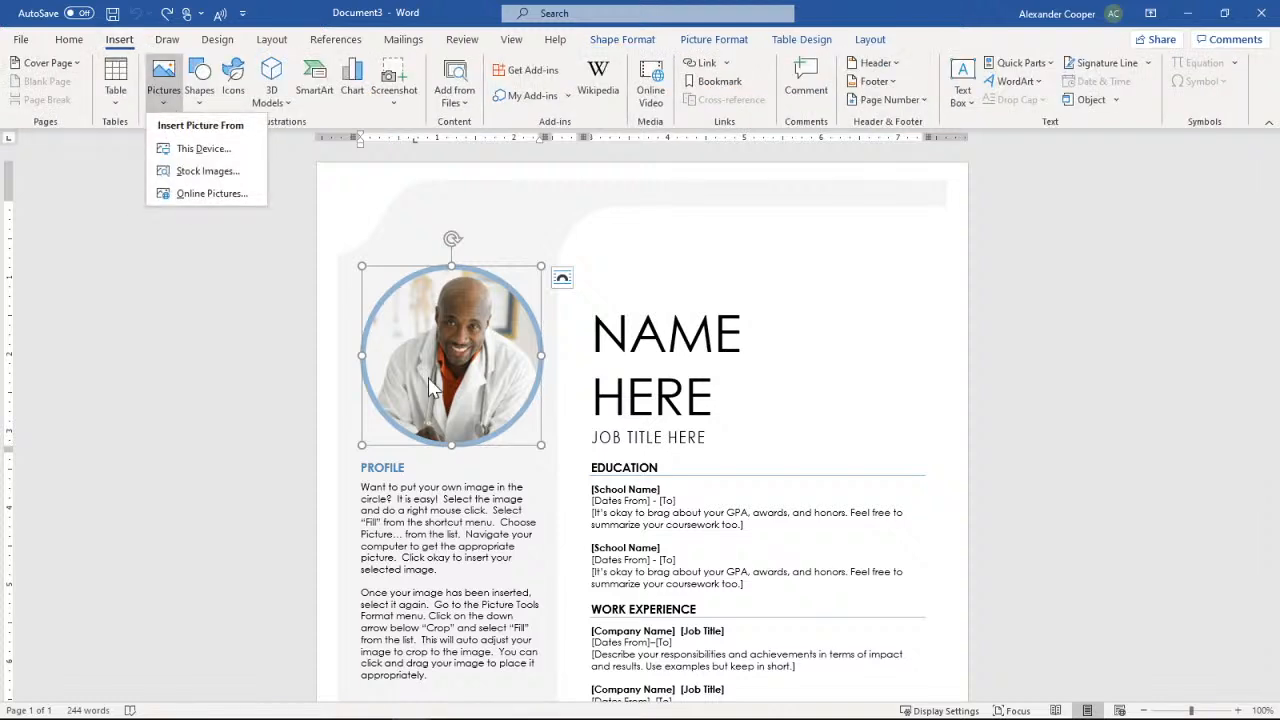
click(493, 337)
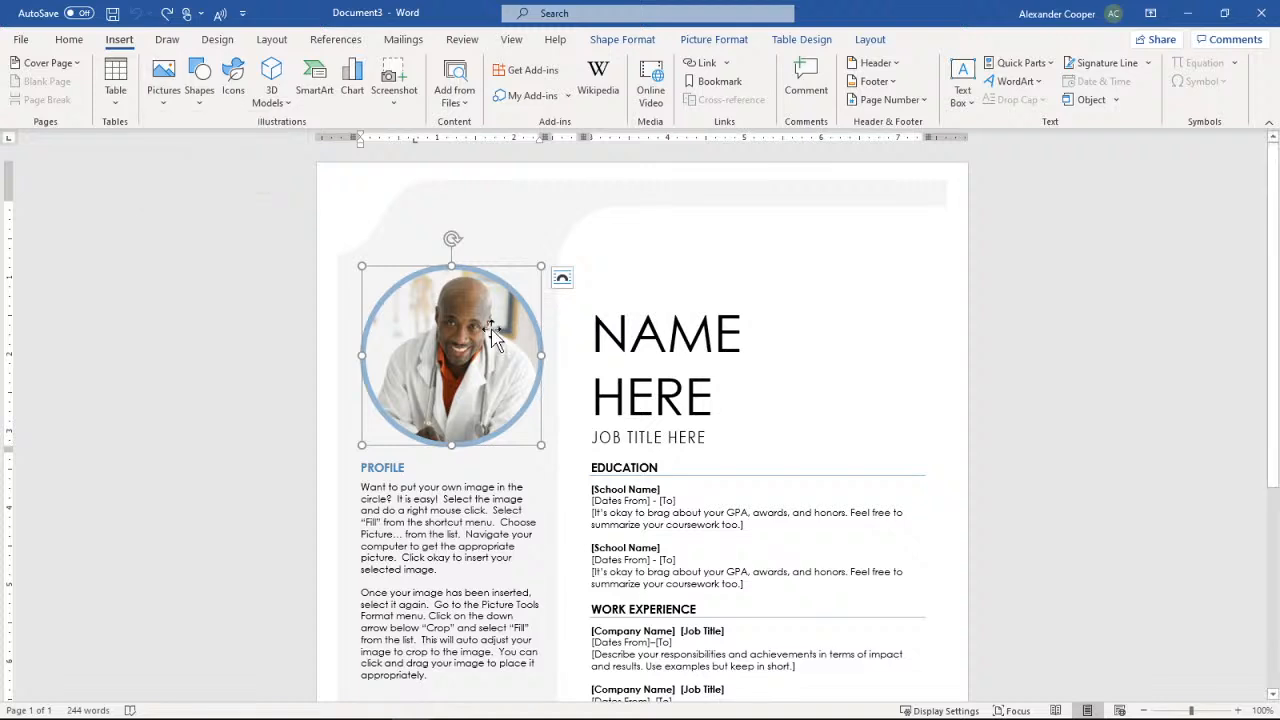
click(493, 337)
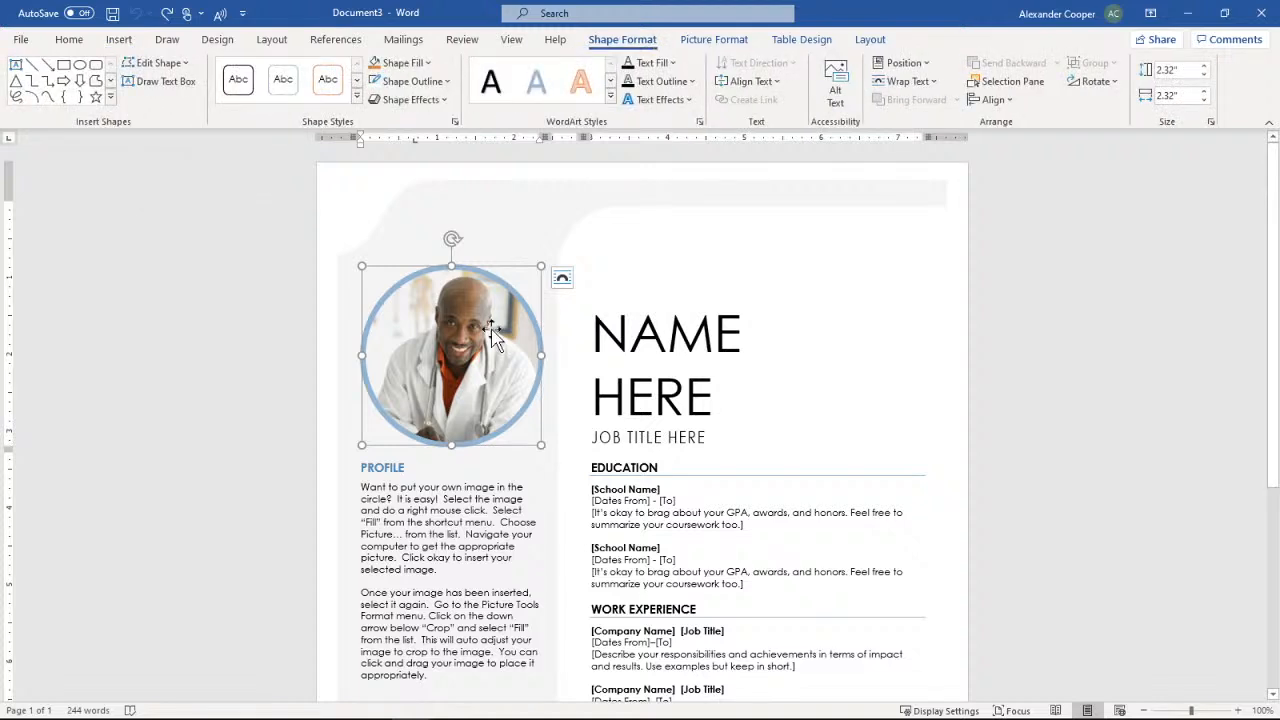
- Search online pictures for "bird" and insert the blue jay photo at the resume's profile photo
click(119, 39)
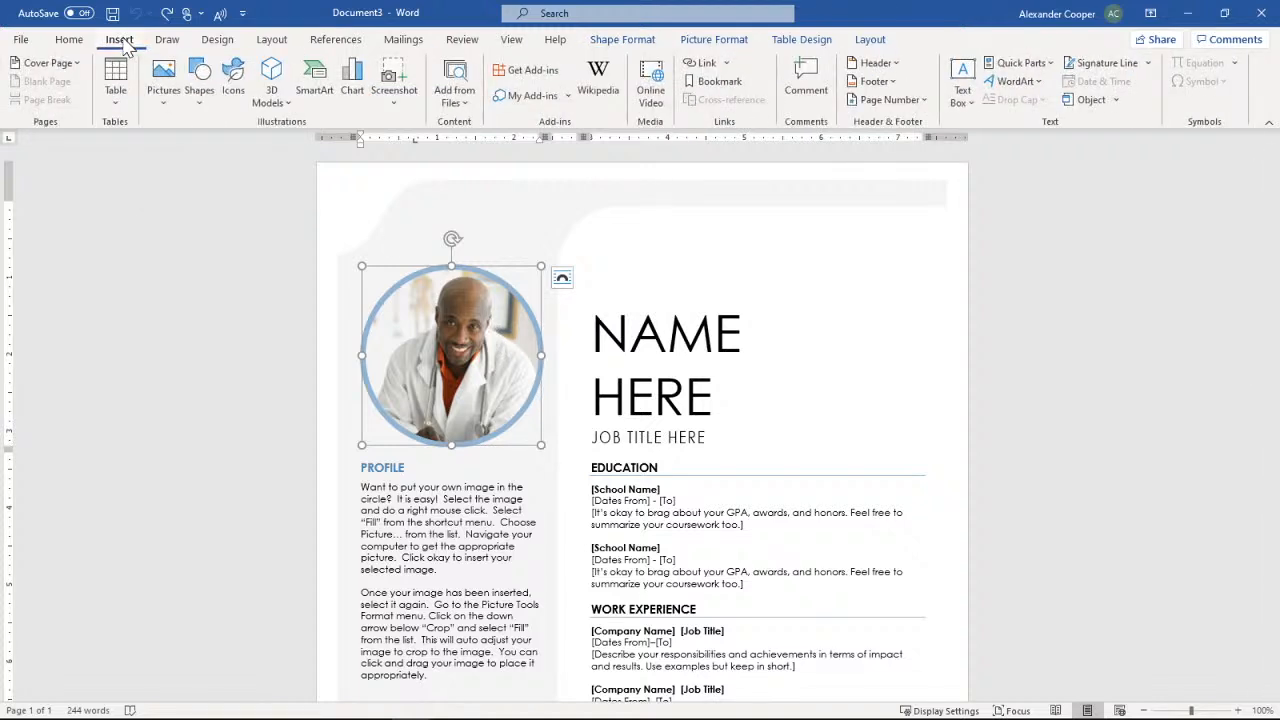
click(163, 92)
click(186, 195)
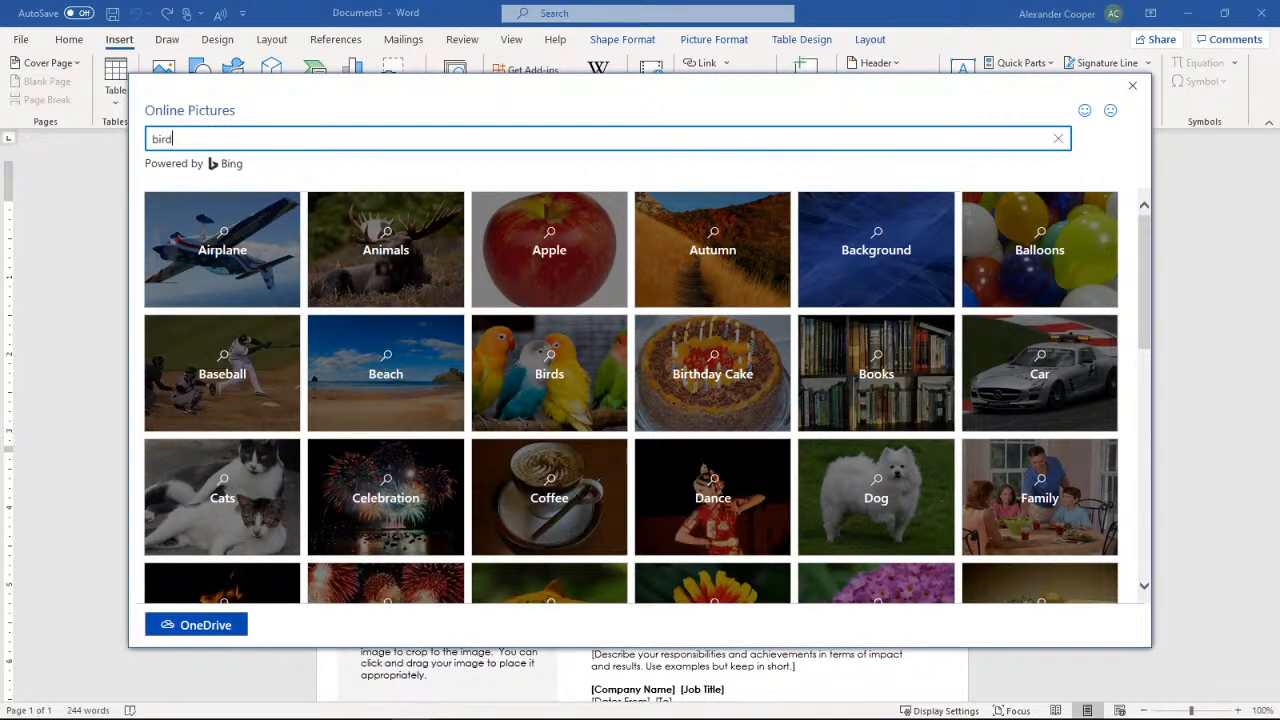
text(bird)
key(Return)
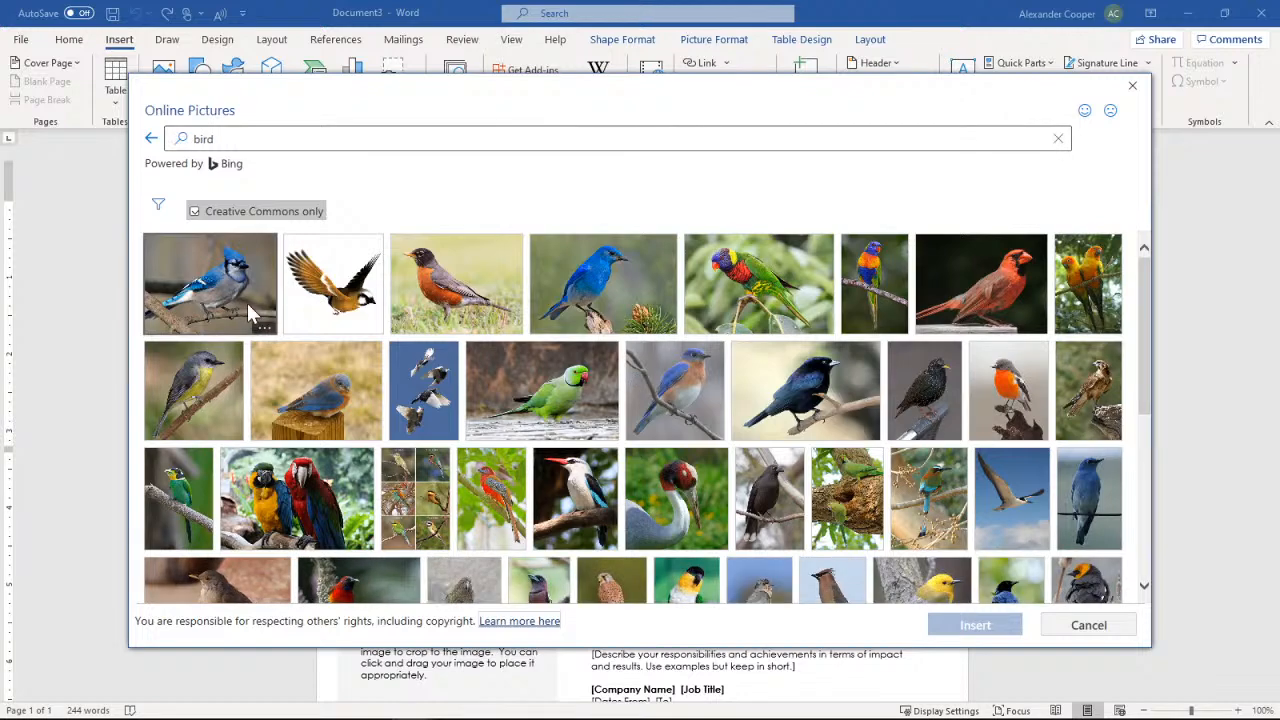
click(247, 303)
click(958, 632)
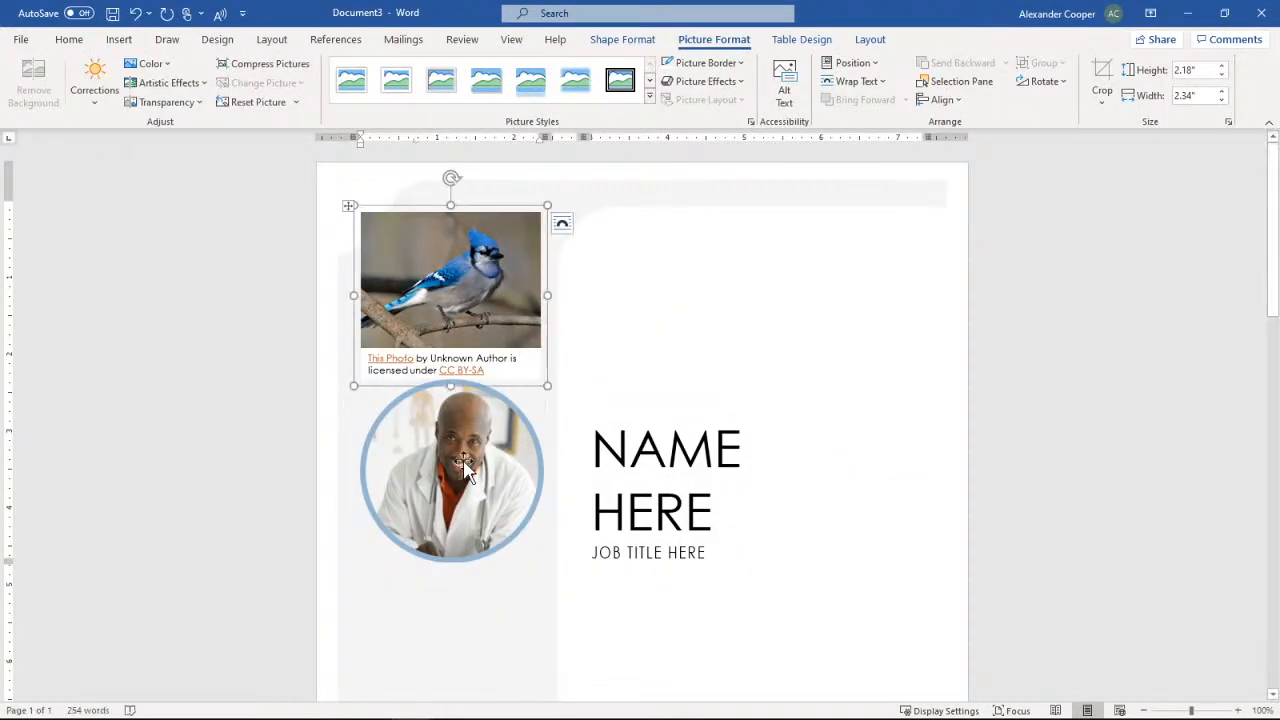
- Delete the circular doctor photo below the inserted bird picture
click(470, 286)
scroll(483, 400, down, 8)
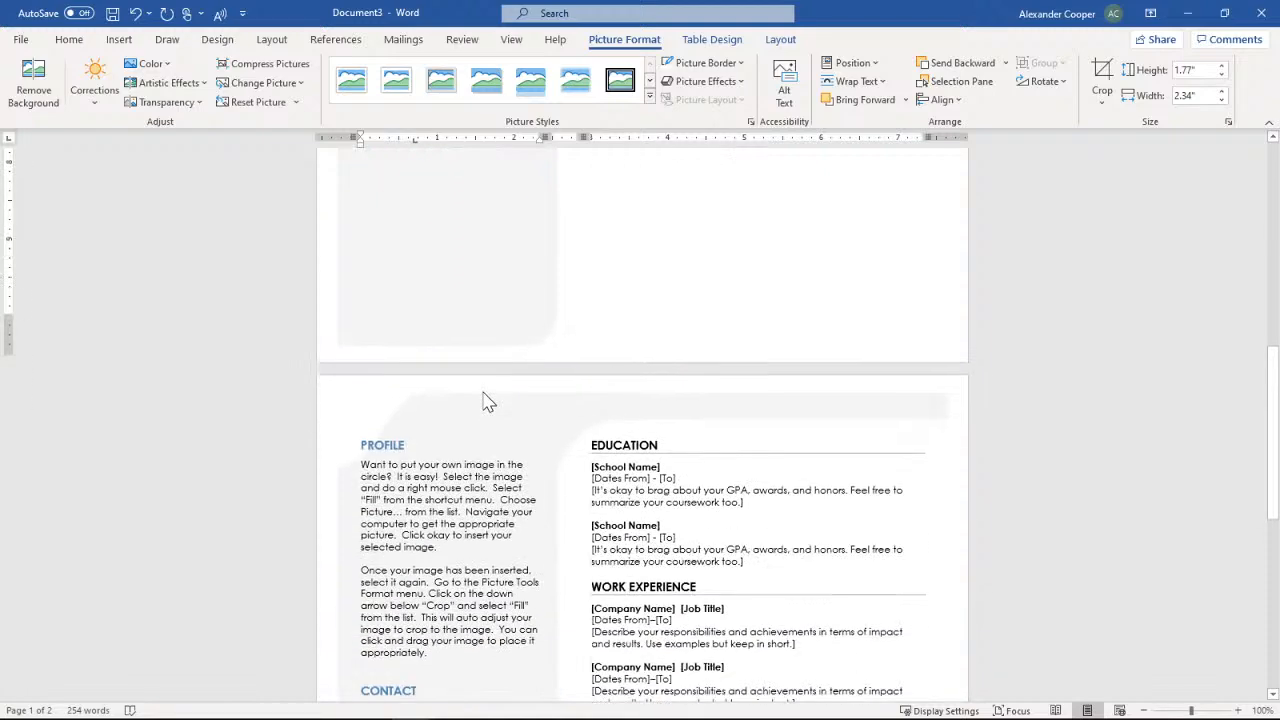
scroll(483, 400, up, 8)
click(483, 400)
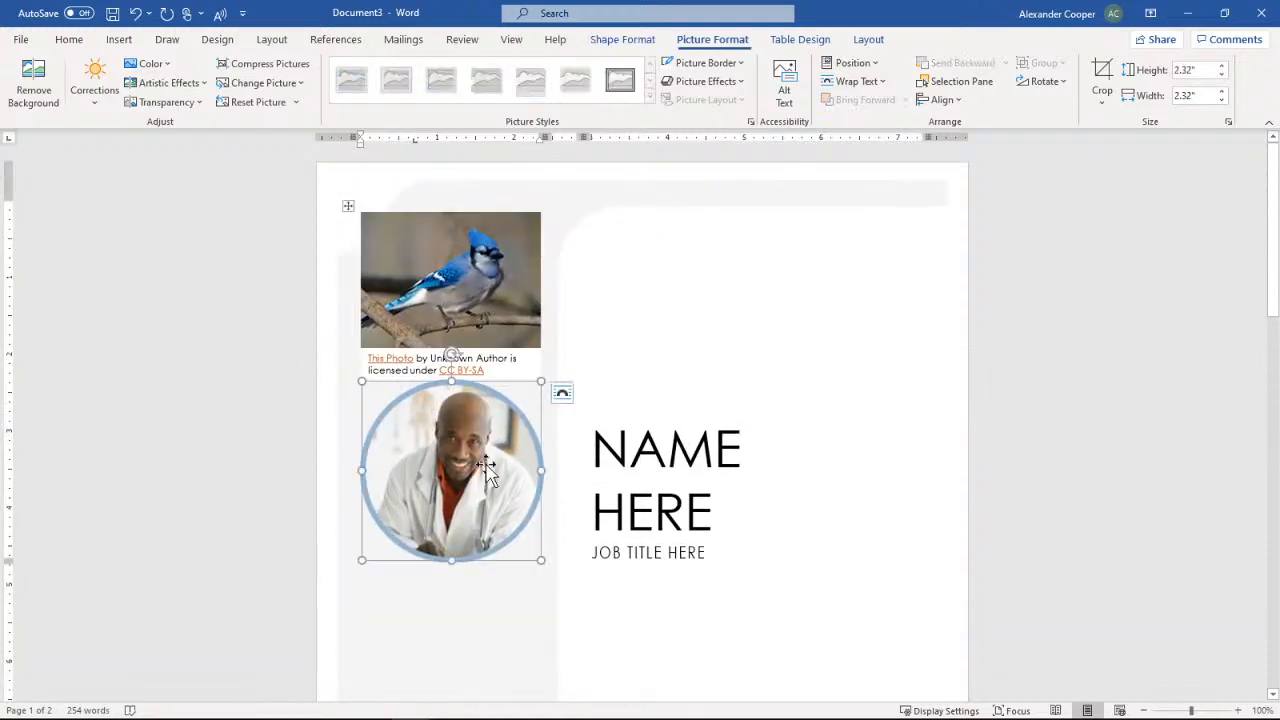
key(Delete)
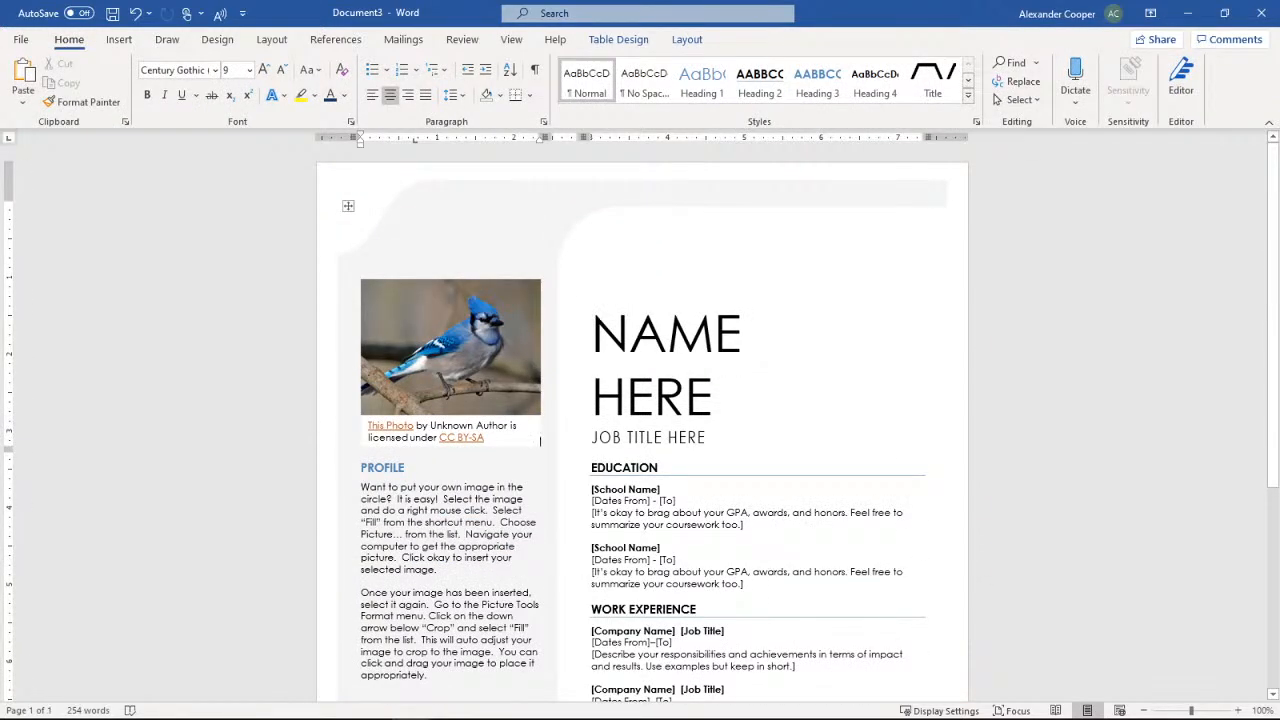
- Delete the photo attribution text with its licence links below the blue jay picture
drag(540, 440, 368, 432)
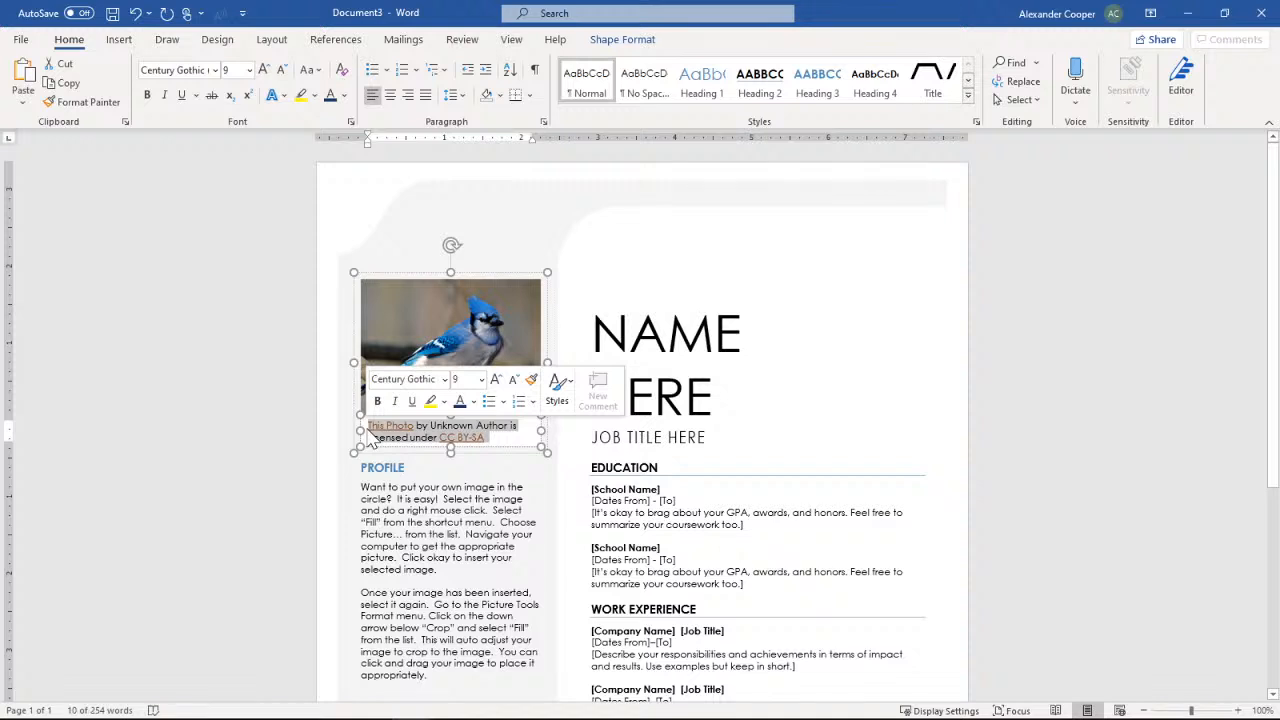
key(Delete)
click(235, 406)
click(990, 263)
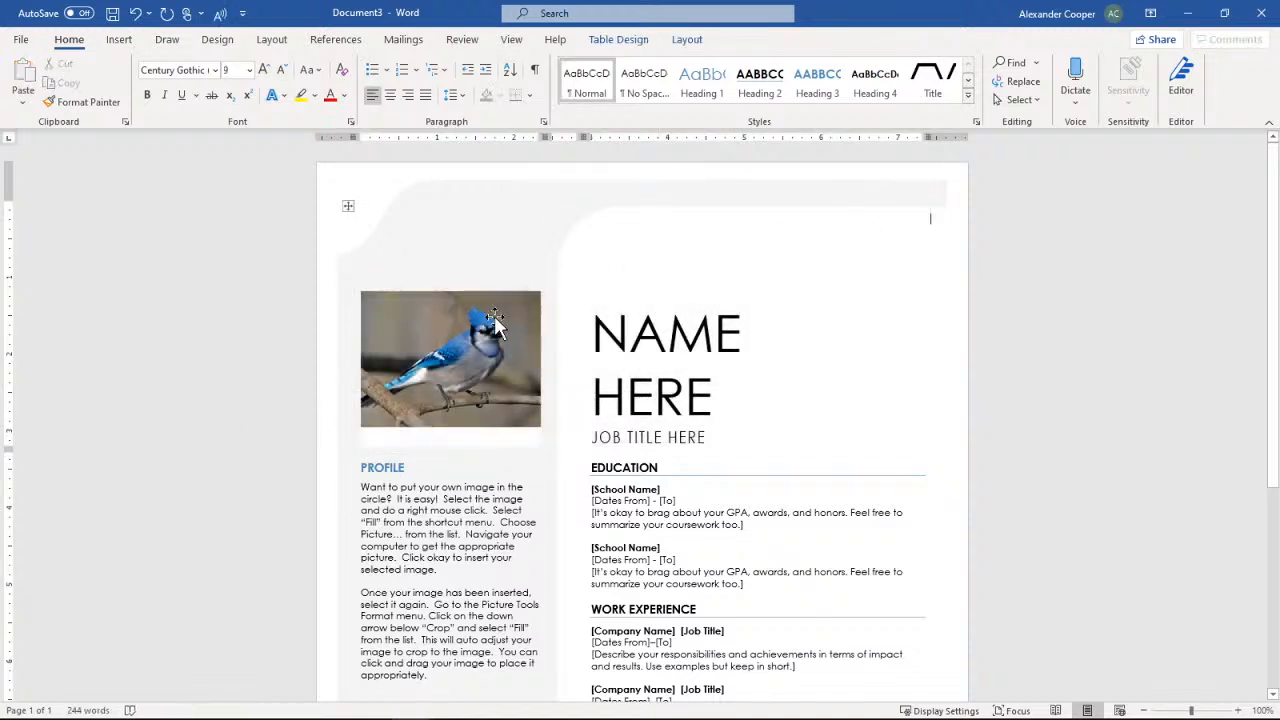
- Apply the oval picture style with a thick dark frame to the blue jay picture
click(495, 322)
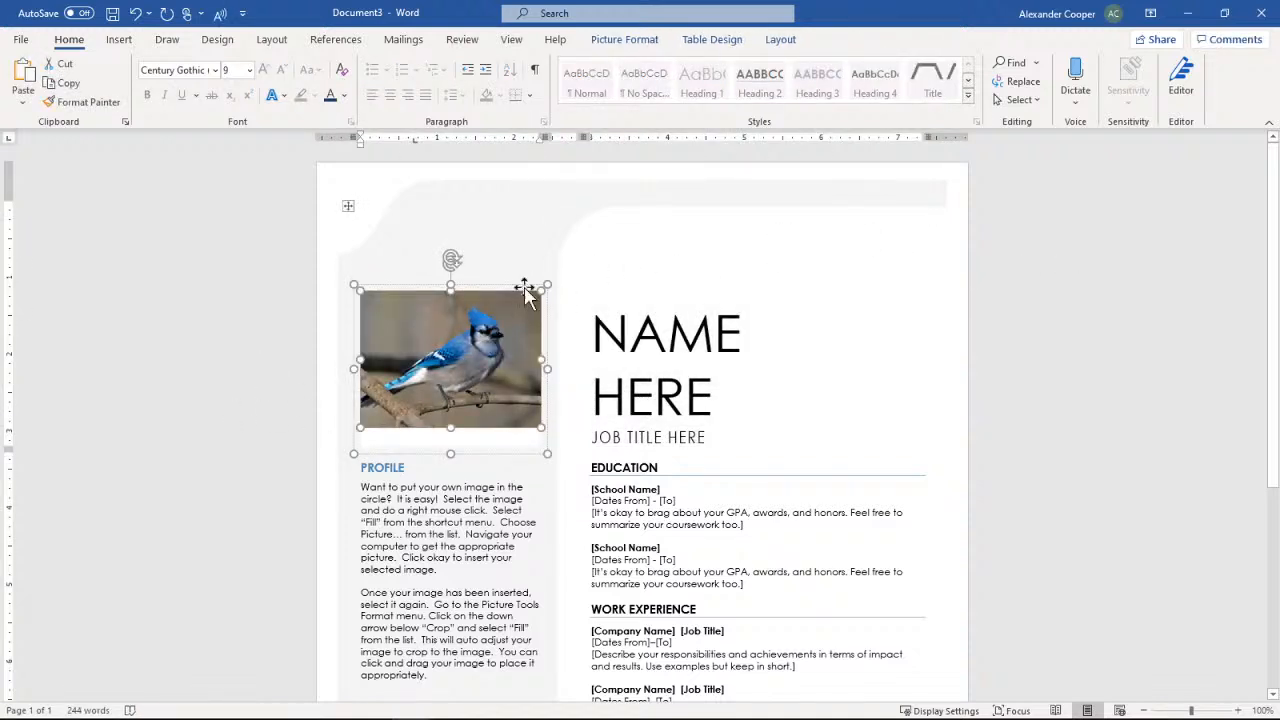
click(624, 39)
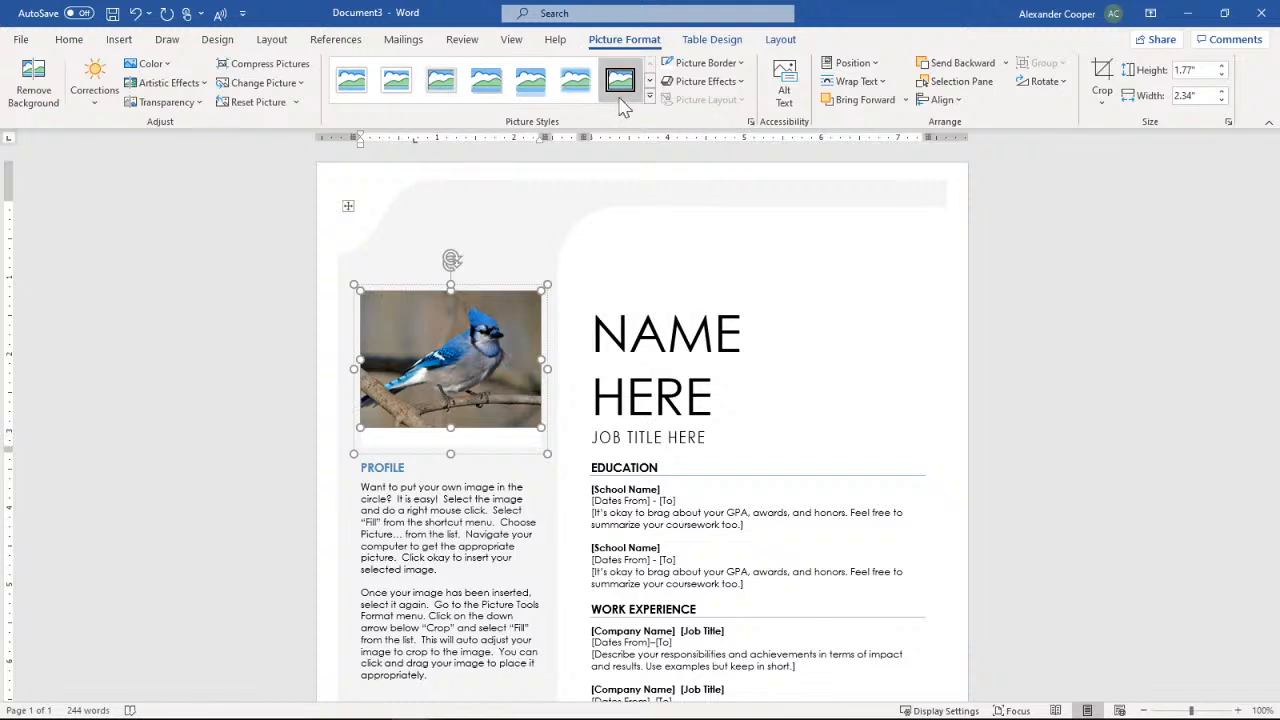
click(649, 97)
click(434, 123)
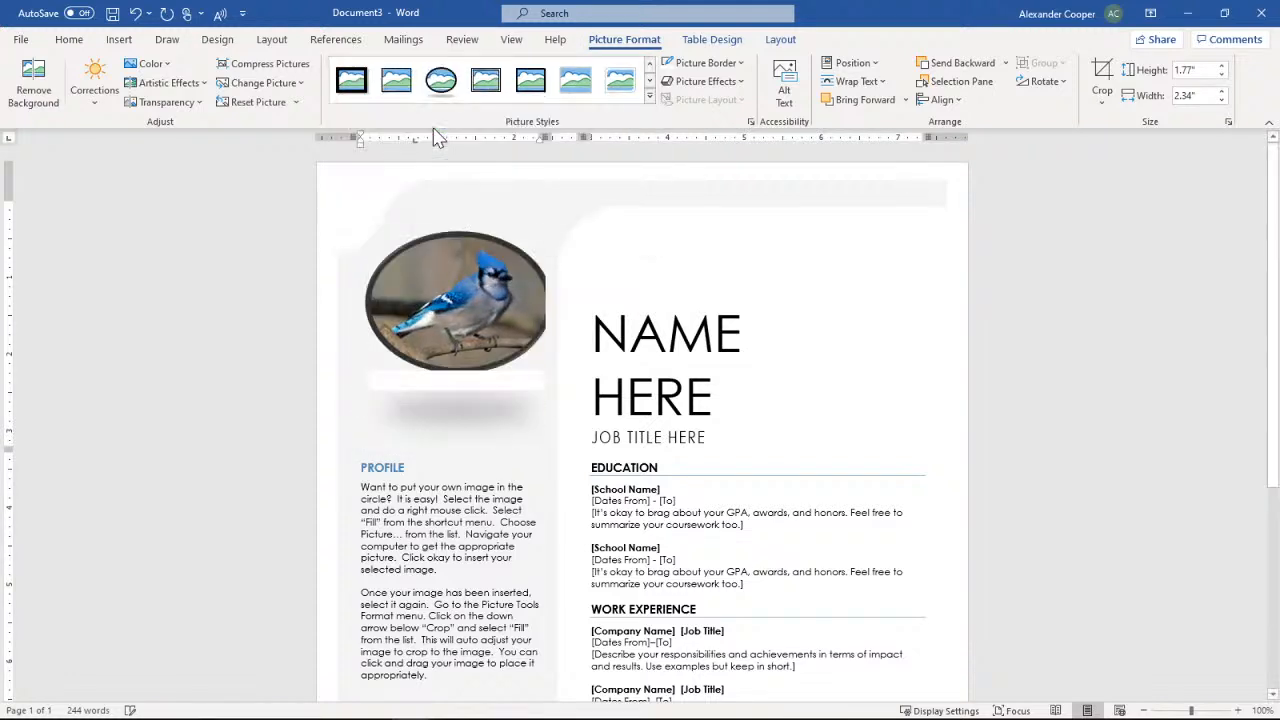
mouse_move(423, 306)
mouse_down()
mouse_move(412, 293)
mouse_move(420, 305)
mouse_up()
click(220, 343)
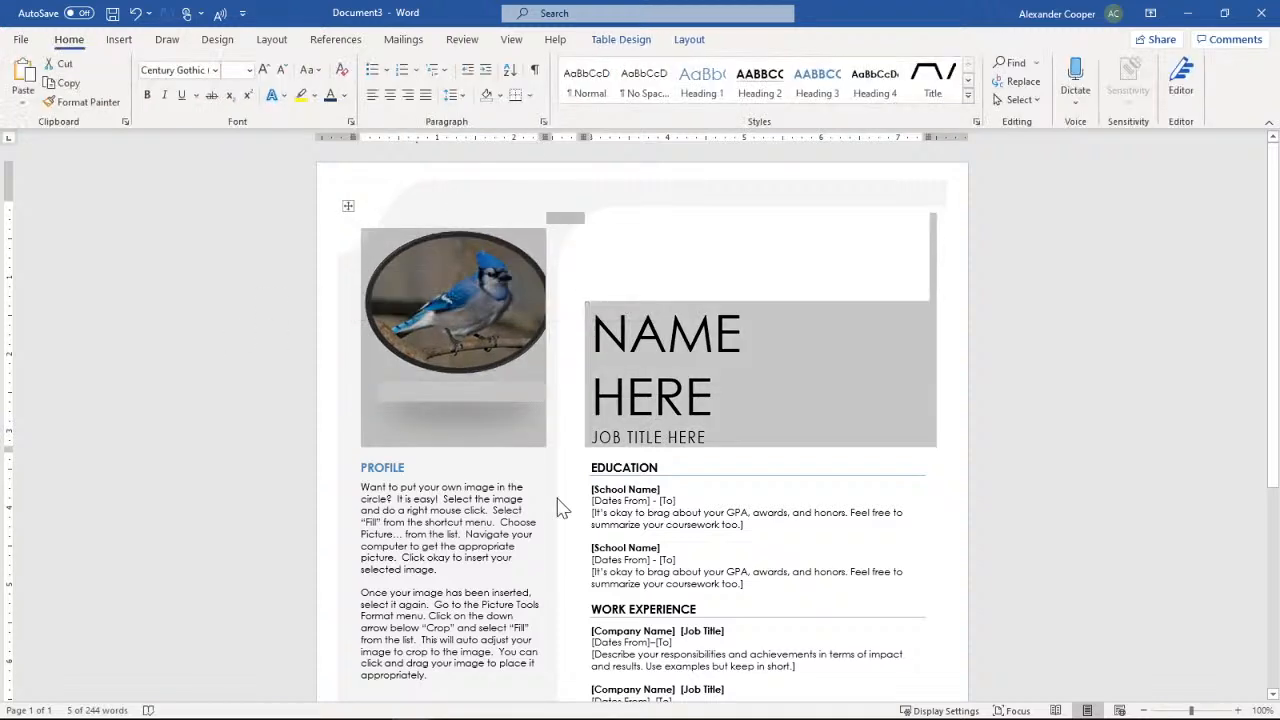
- Shrink the oval blue jay picture together with its caption box so it fits inside the resume's sidebar
click(467, 345)
drag(563, 406, 540, 382)
drag(483, 331, 484, 331)
click(212, 322)
click(424, 460)
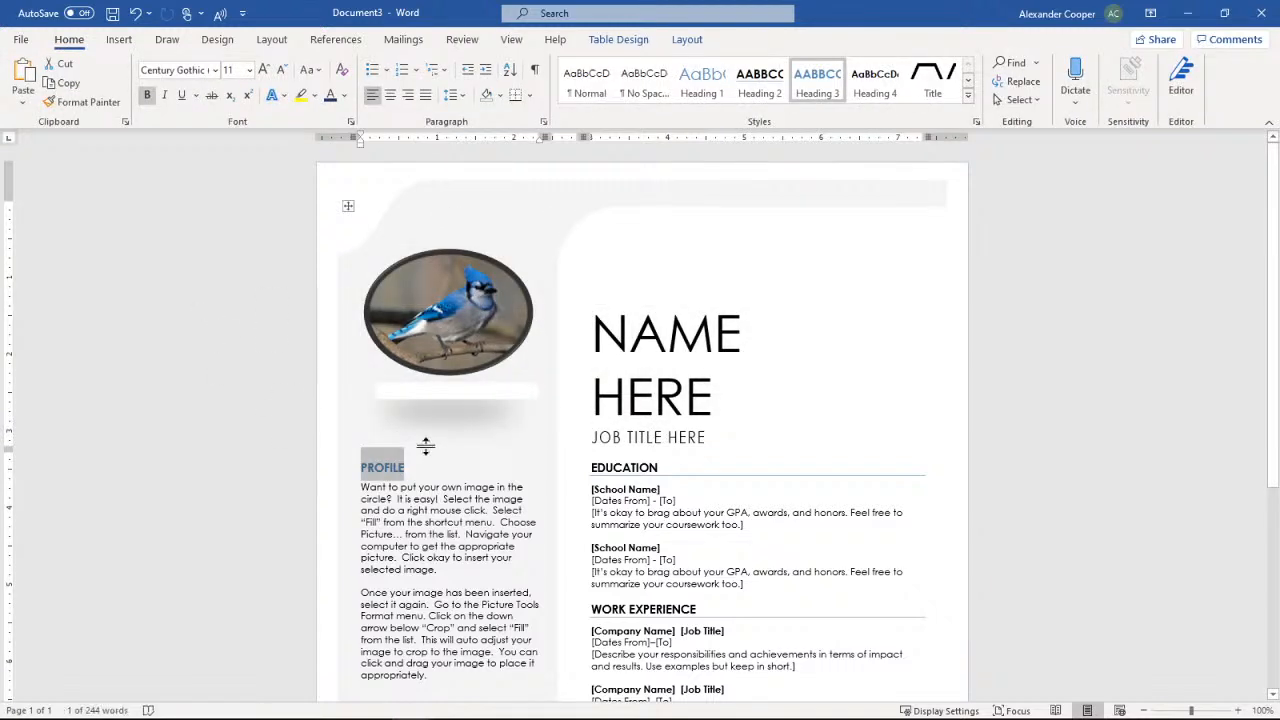
- Delete the empty white caption box beneath the oval blue jay picture
click(427, 398)
click(428, 398)
click(363, 433)
click(385, 391)
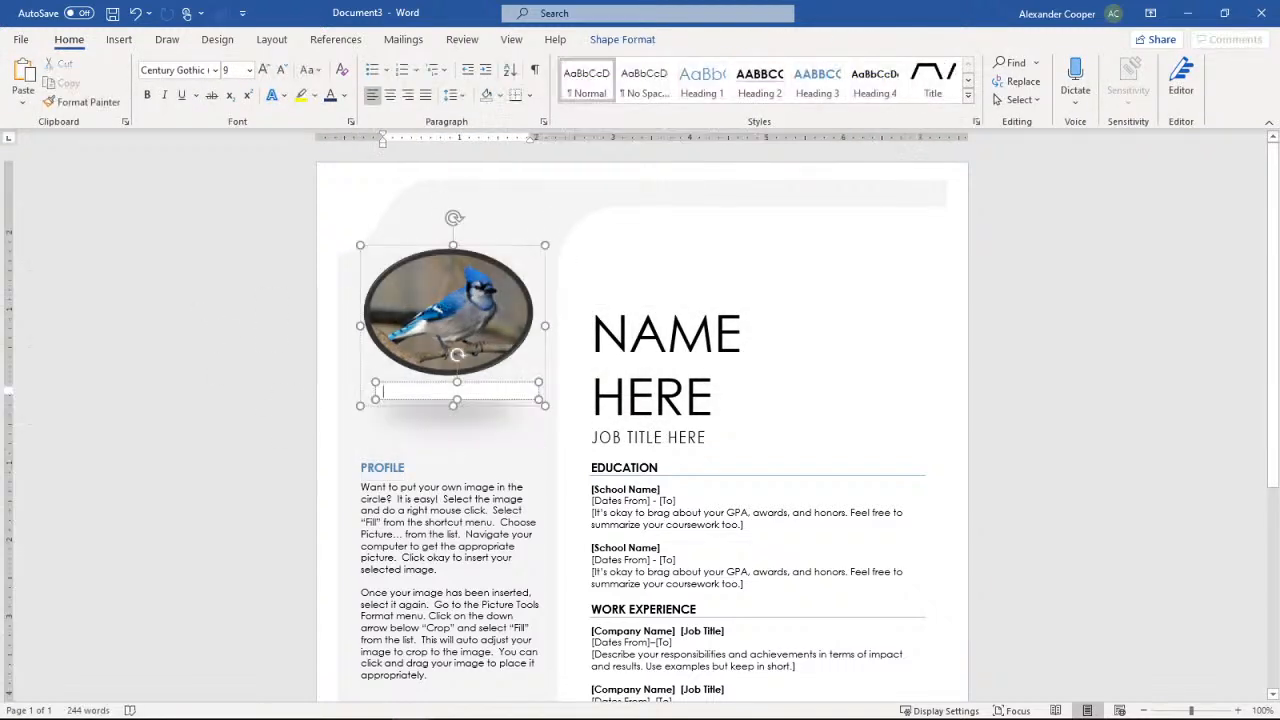
click(428, 383)
key(Delete)
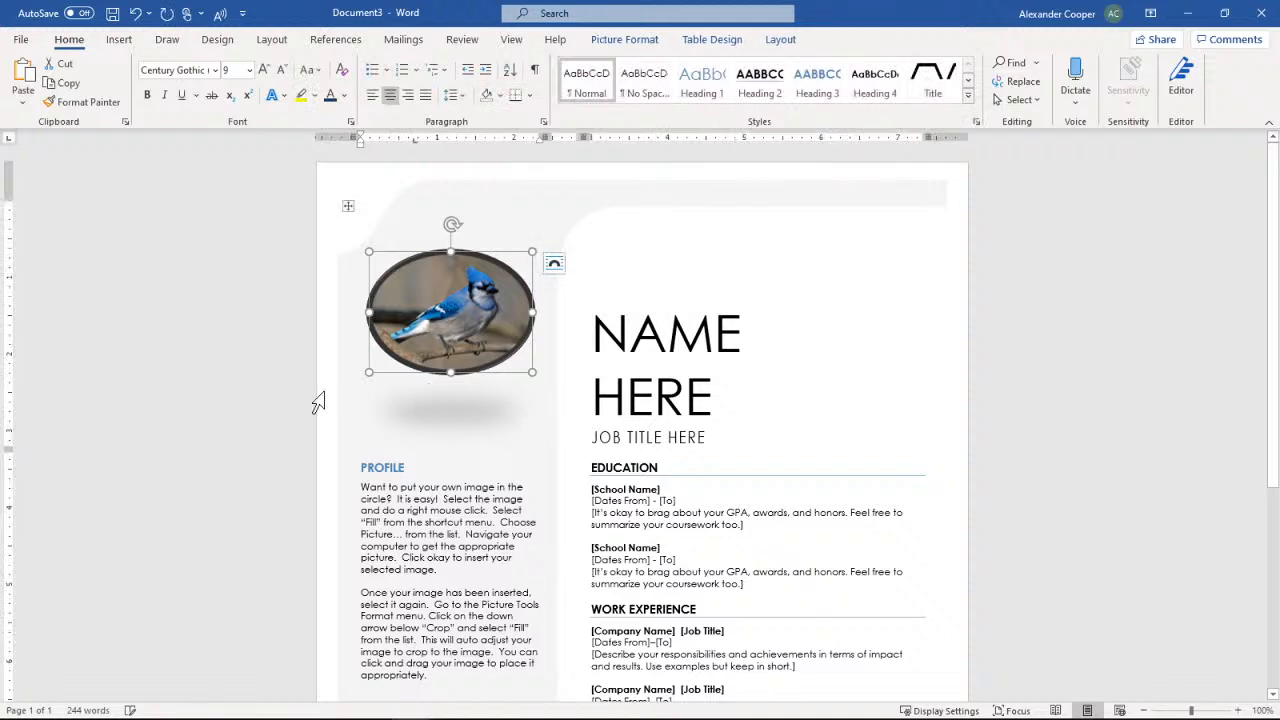
click(318, 402)
click(1068, 276)
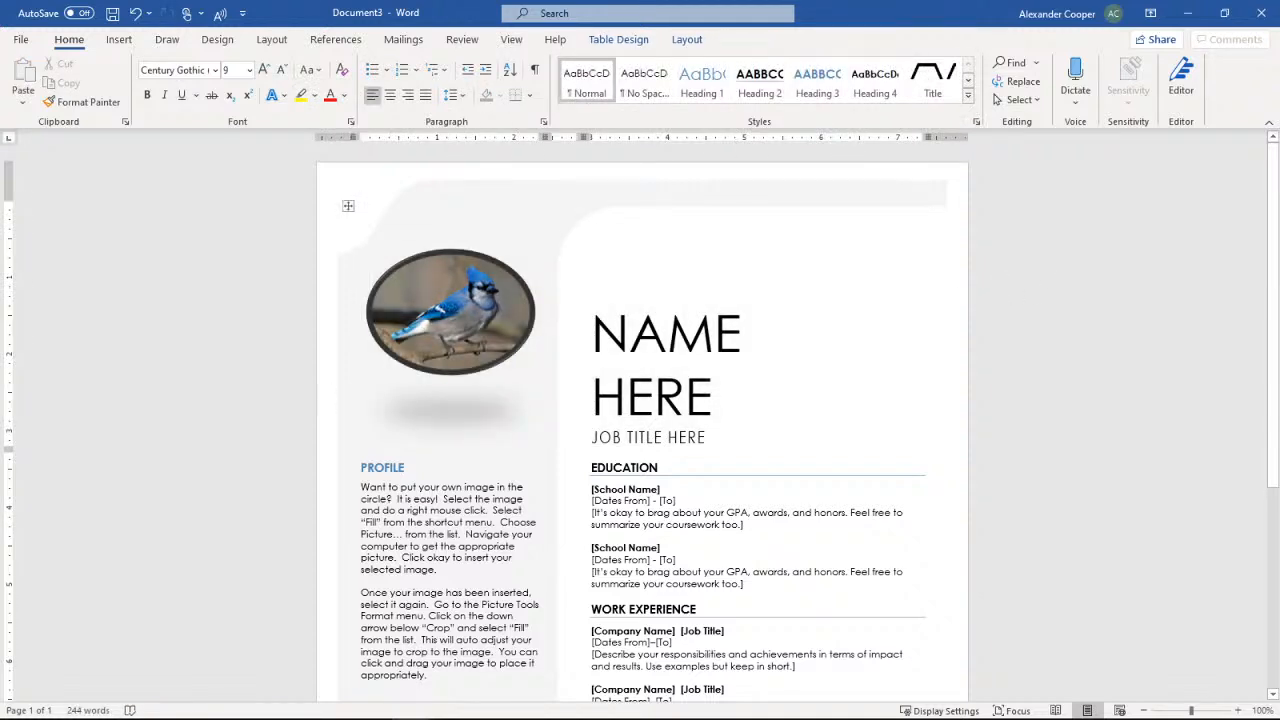
- Replace the resume's name placeholder with BLUE BIRD
click(651, 357)
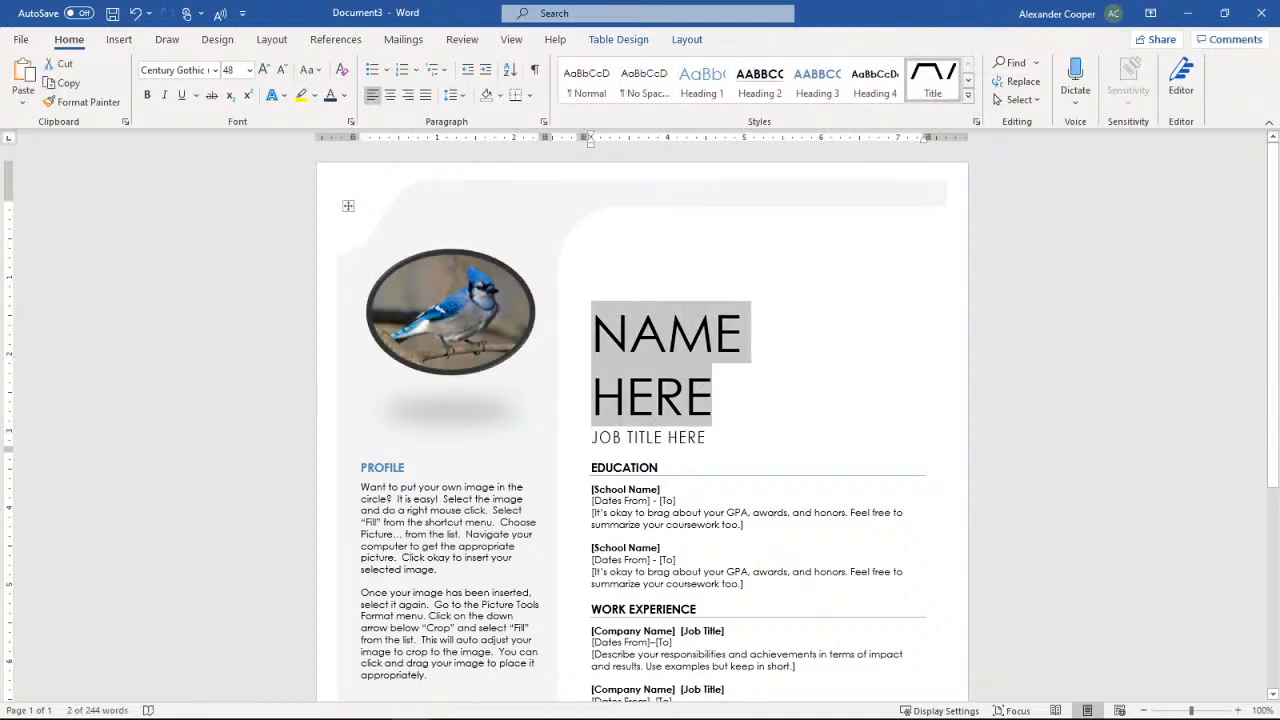
text(BL)
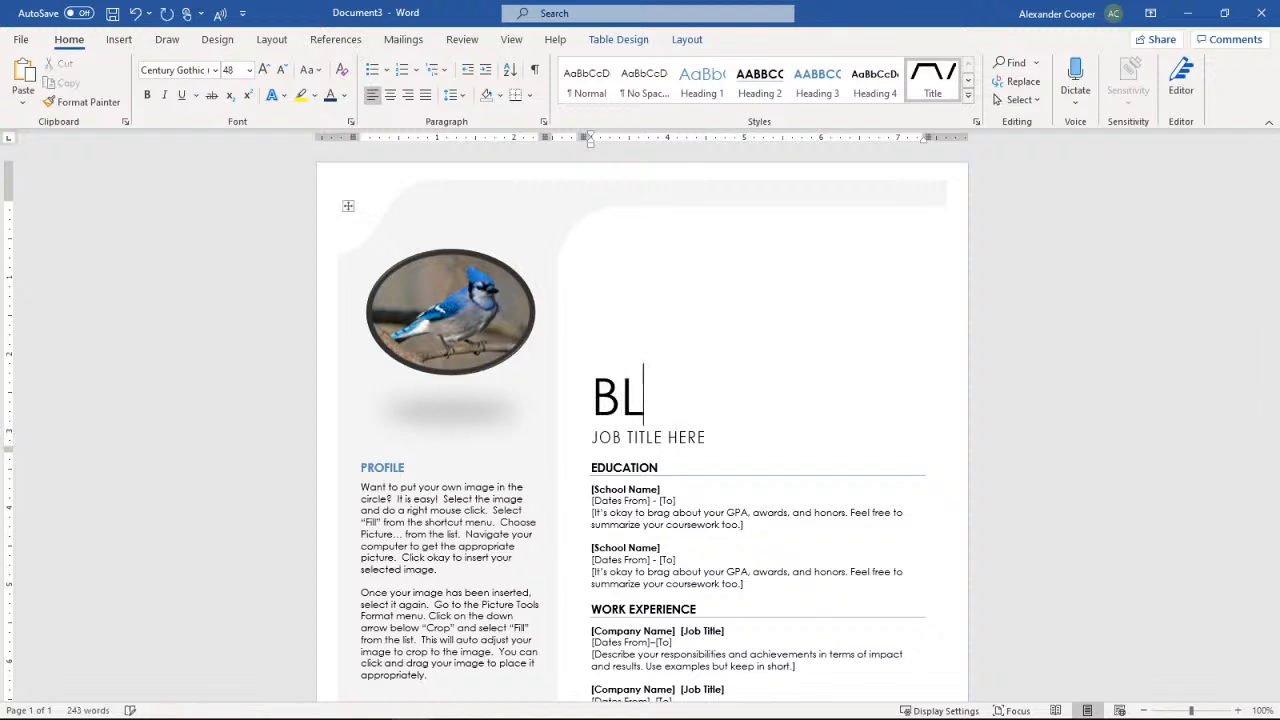
text(UE BIRD)
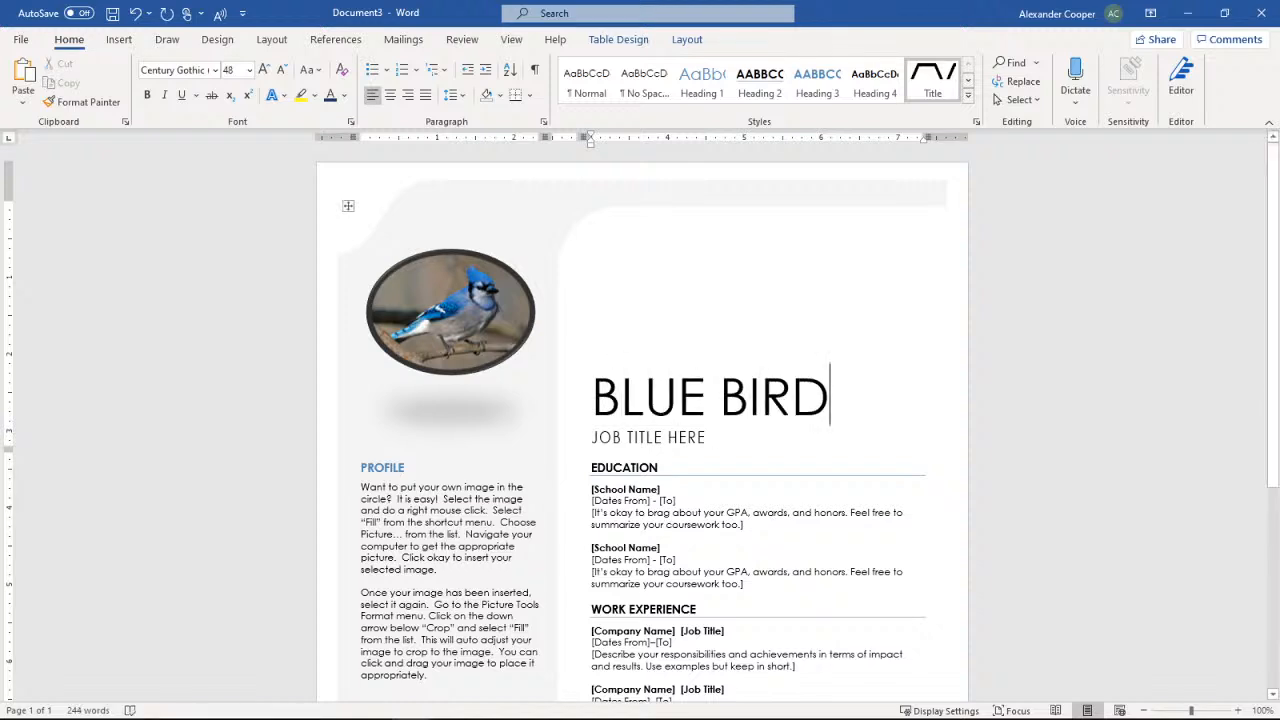
click(930, 218)
- Look through the resume's education, work experience and skills sections and the placeholder fields they contain
scroll(640, 425, down, 5)
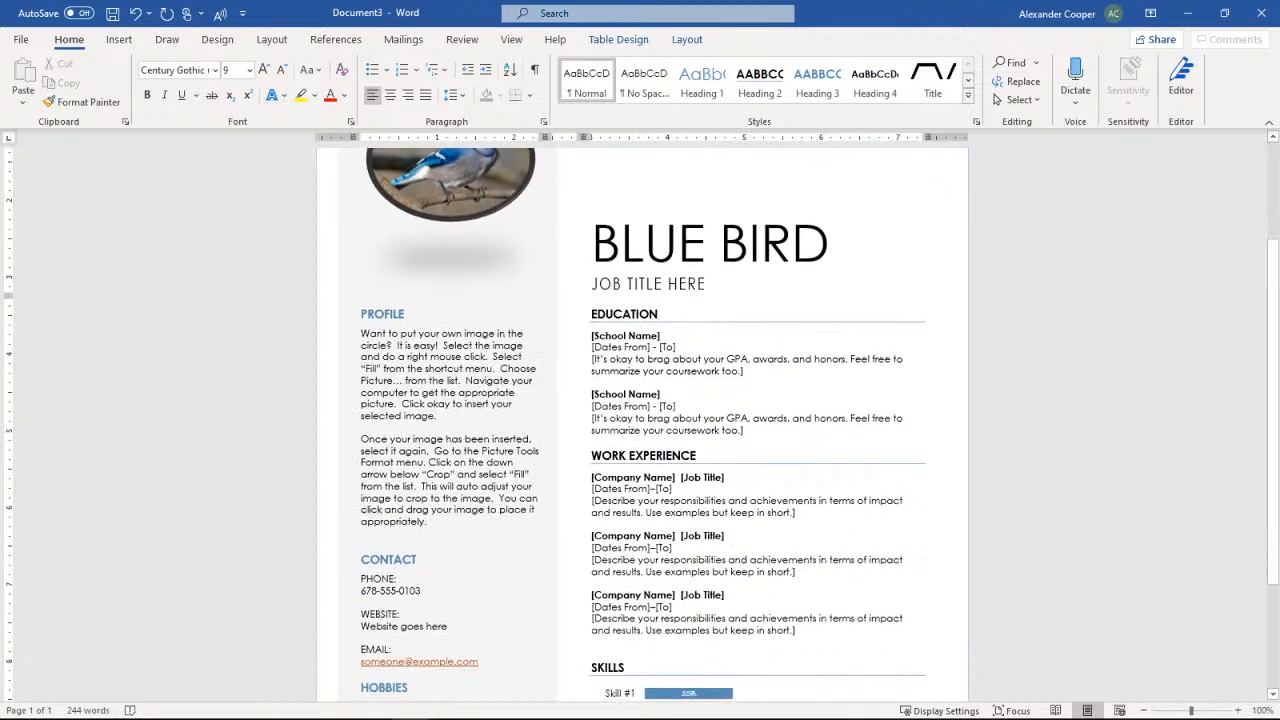
click(620, 270)
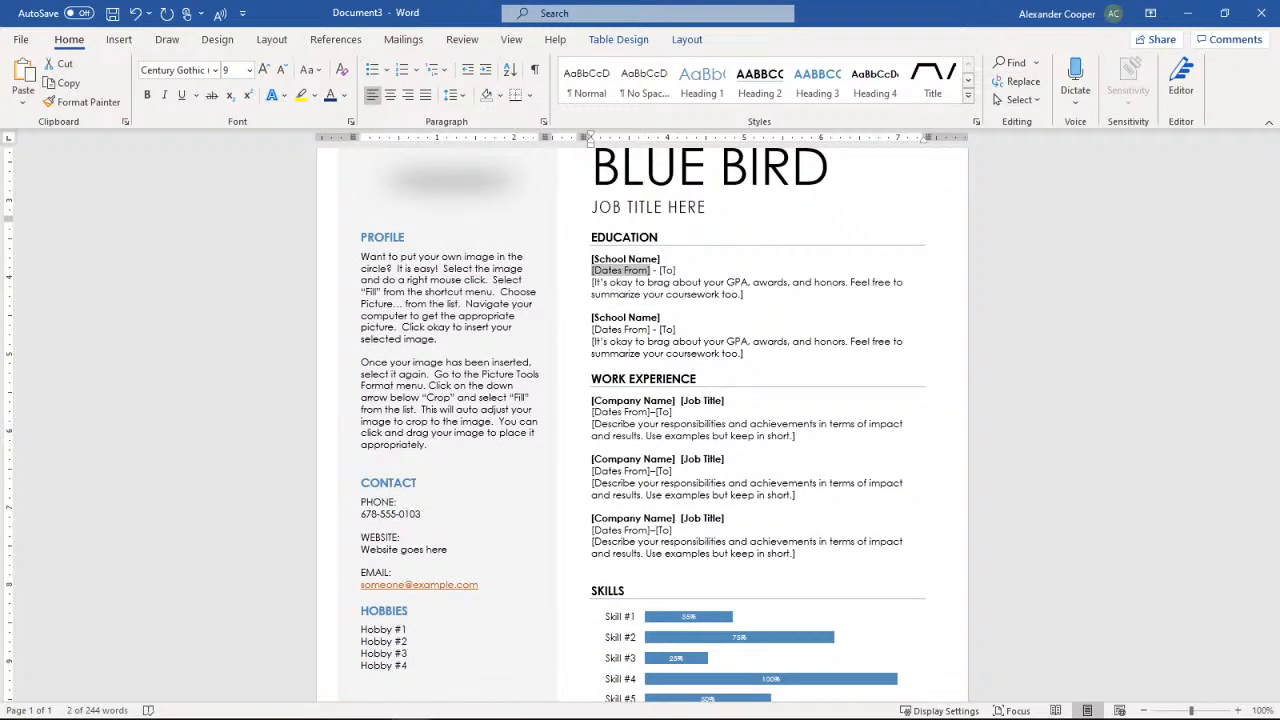
click(643, 350)
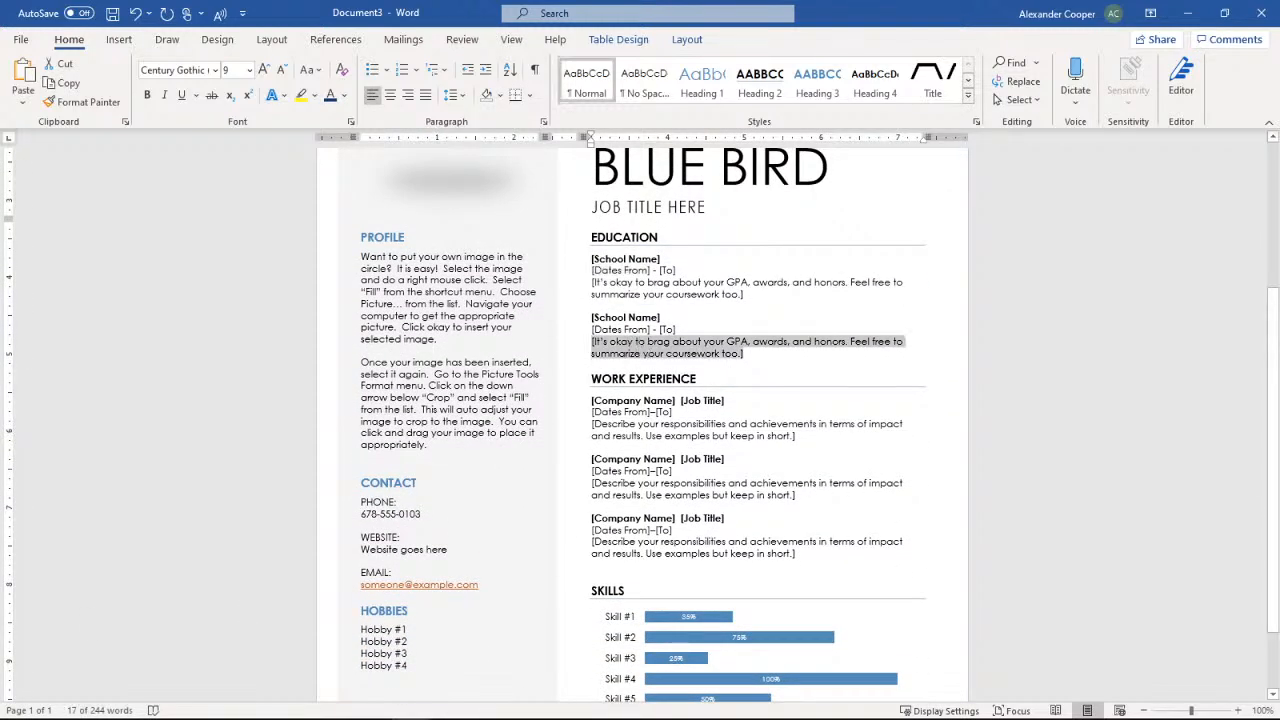
click(645, 430)
click(930, 222)
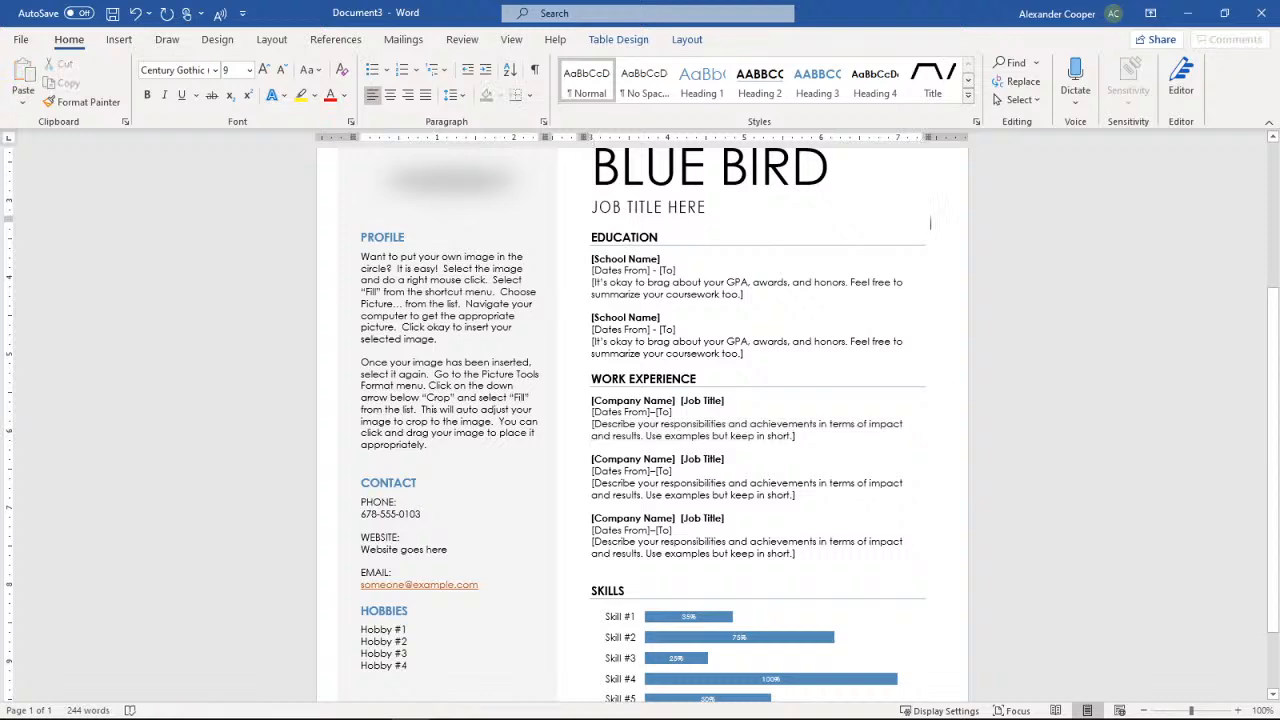
scroll(930, 222, down, 2)
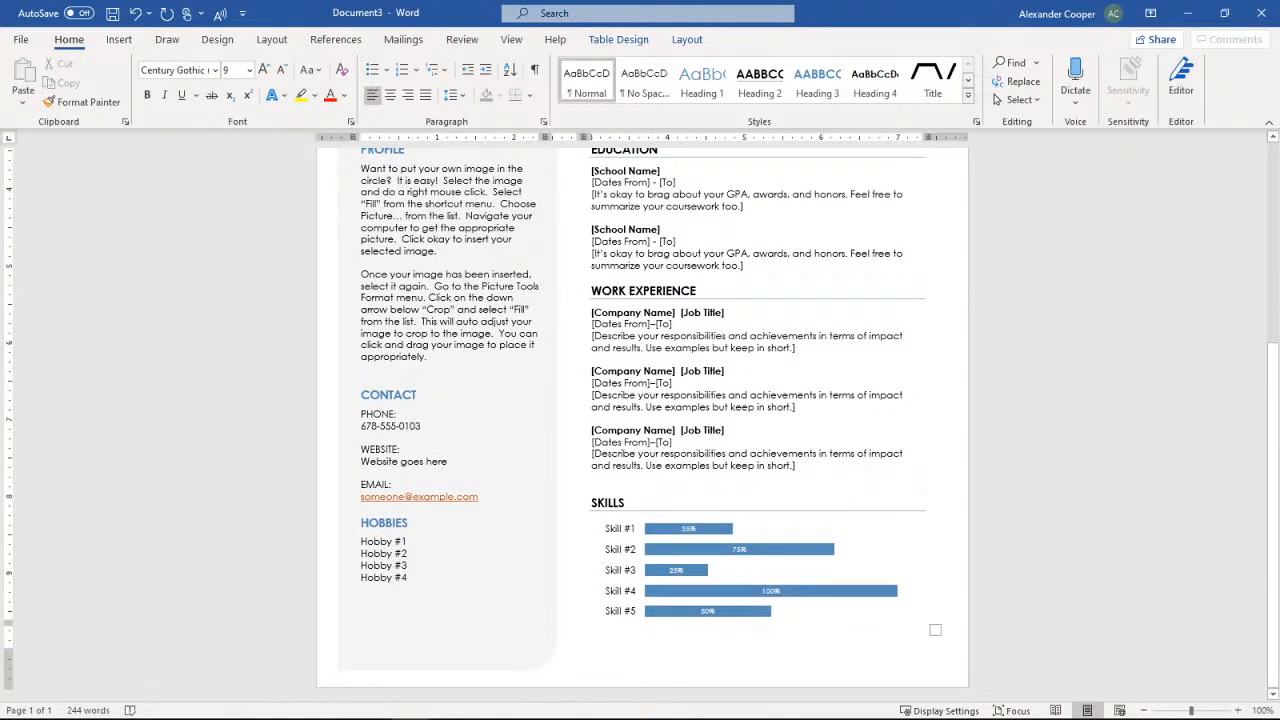
scroll(553, 446, up, 7)
scroll(549, 443, down, 4)
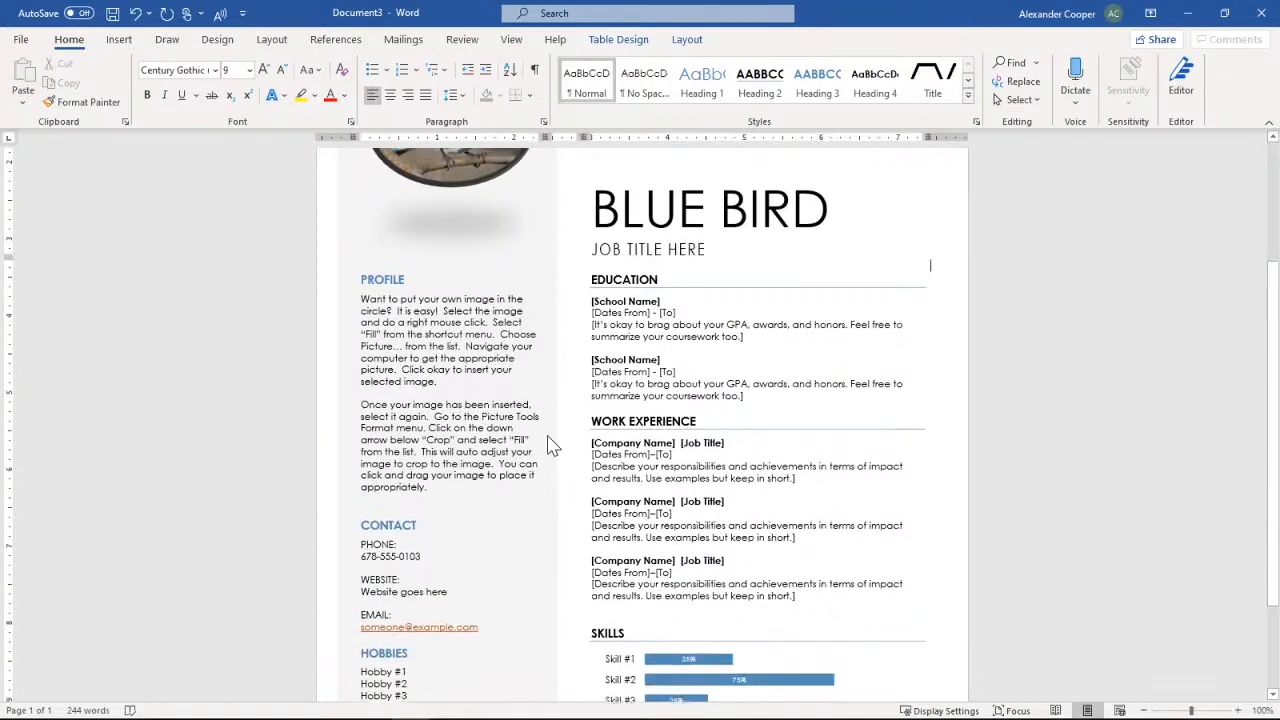
- Replace the sample text under the PROFILE heading with five short lines of filler text, starting with "Hellobfdnbfdbfd"
click(440, 385)
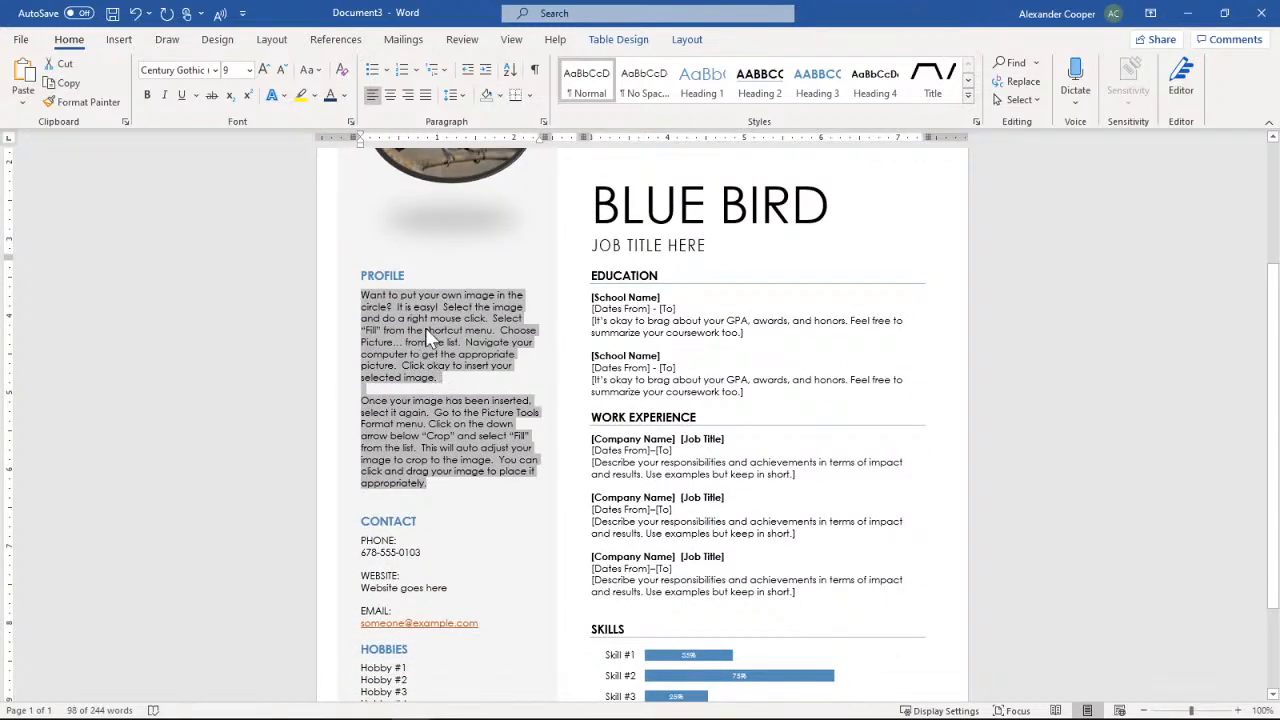
text(He)
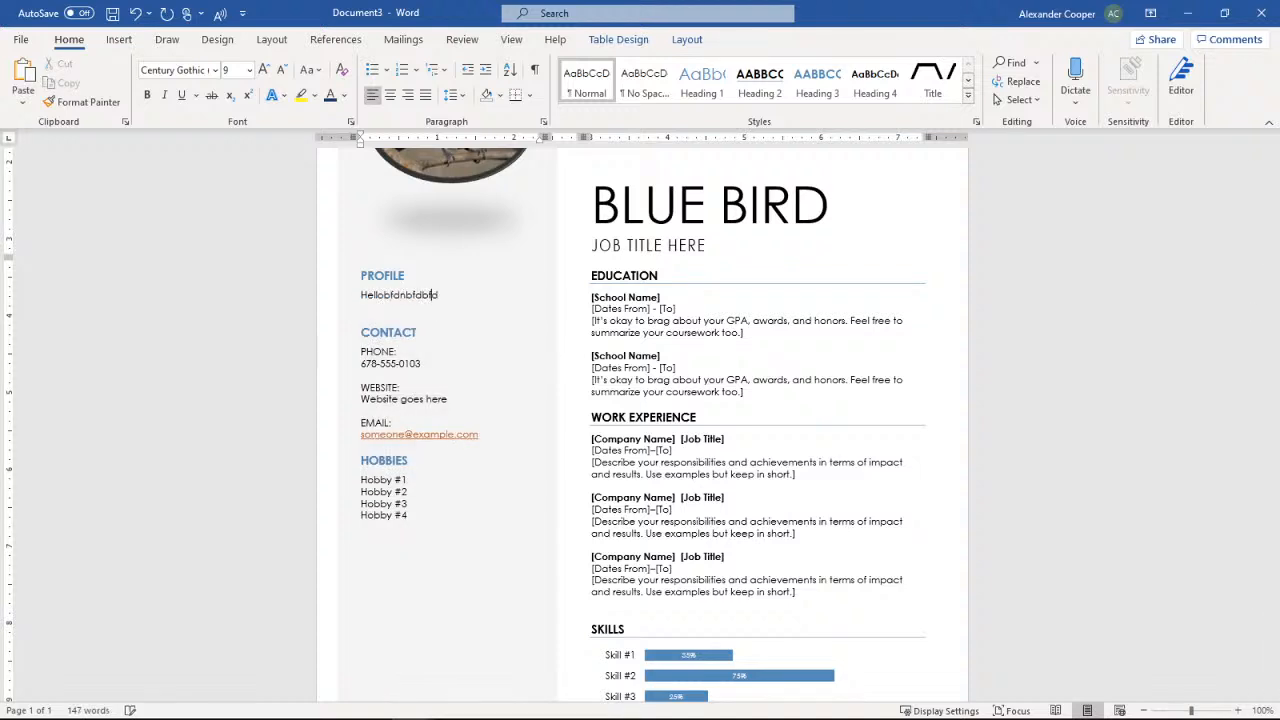
text(llobfdnbfdbfd)
key(Return)
text(vfbfd)
key(Return)
text(bfbfdba)
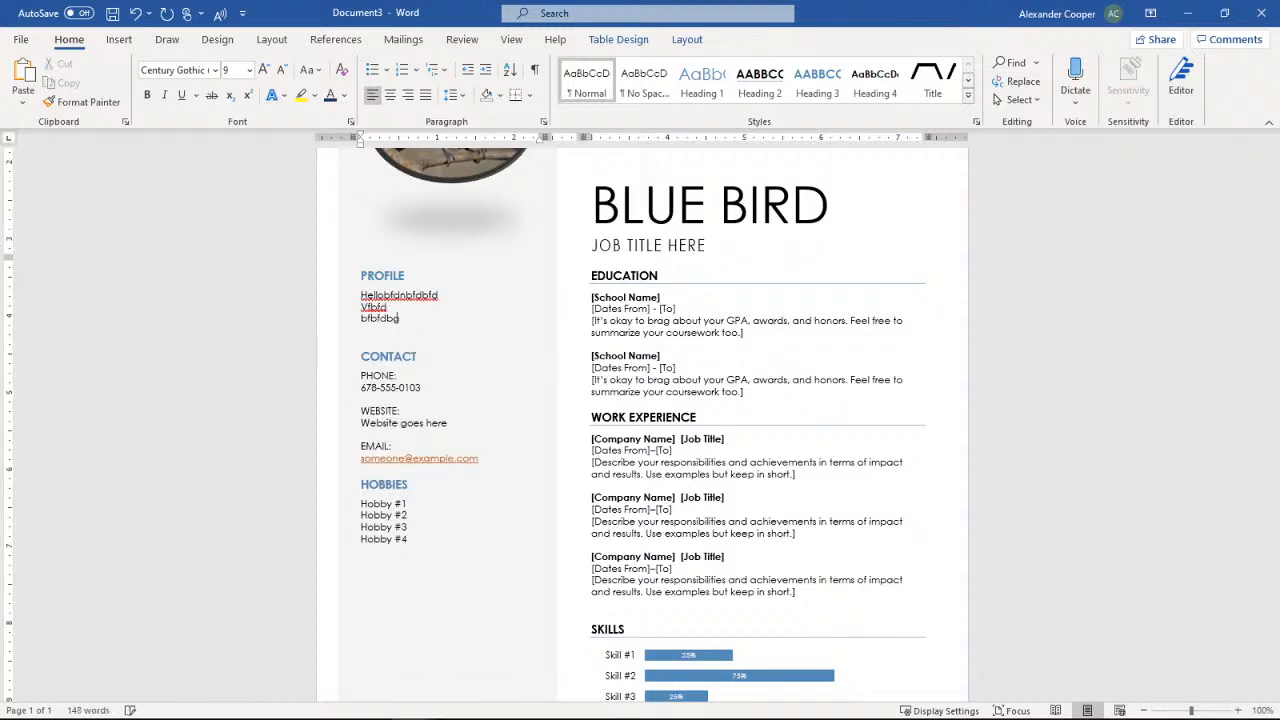
key(Return)
text(nmnuymt)
key(Return)
text(cjn)
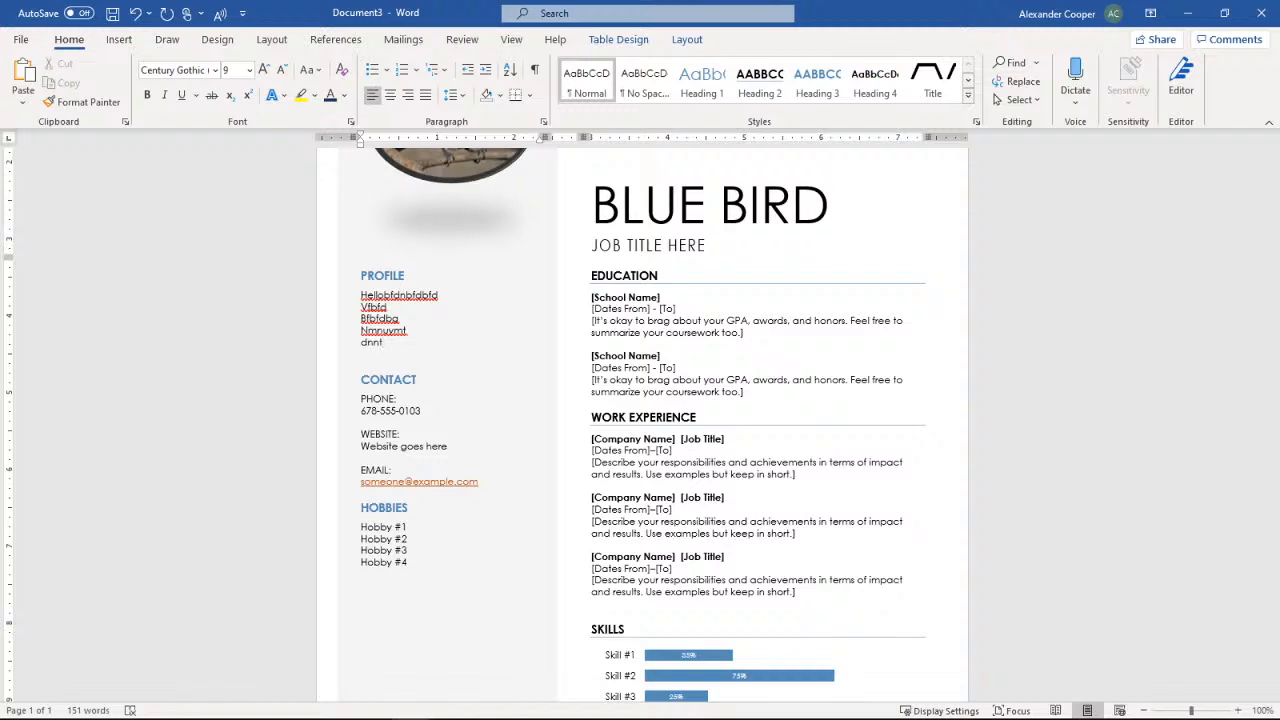
- Examine the contact details and the school name and date placeholders that can be filled in
click(387, 447)
click(393, 396)
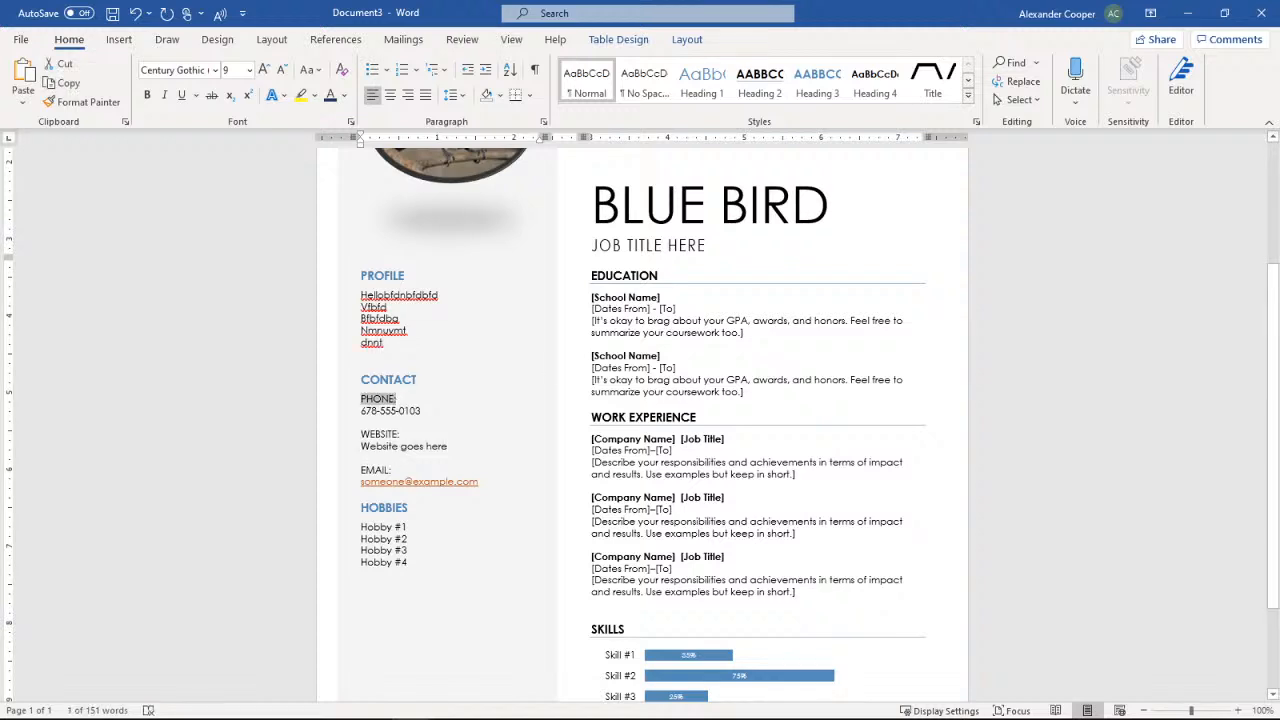
click(640, 357)
click(675, 385)
click(636, 359)
scroll(637, 364, up, 3)
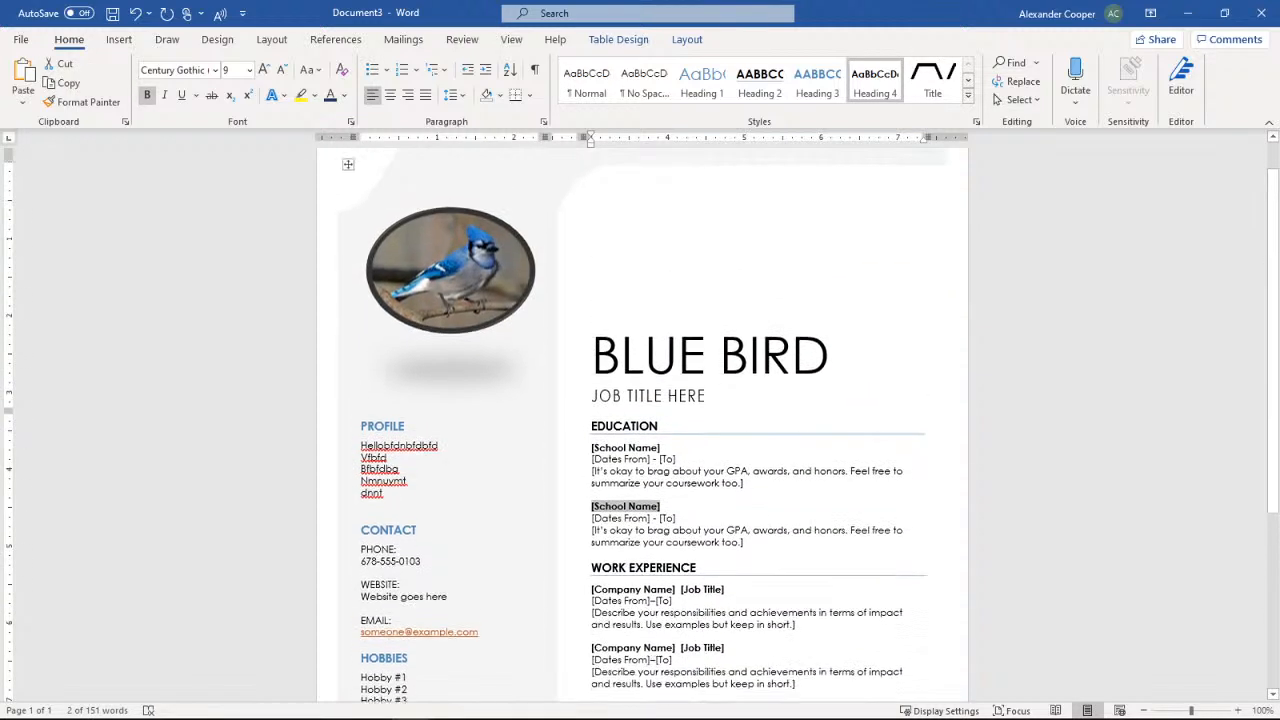
click(930, 176)
scroll(642, 424, up, 1)
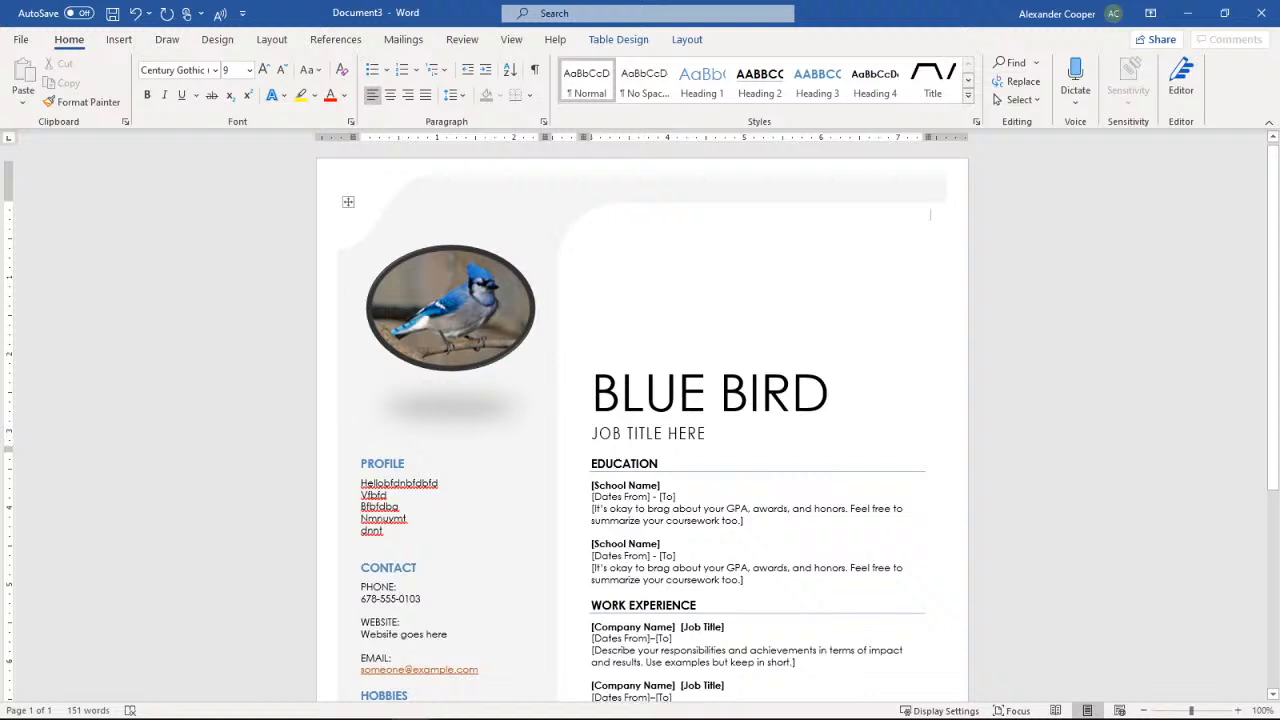
- Narrow the oval blue jay picture slightly and deselect it
click(458, 320)
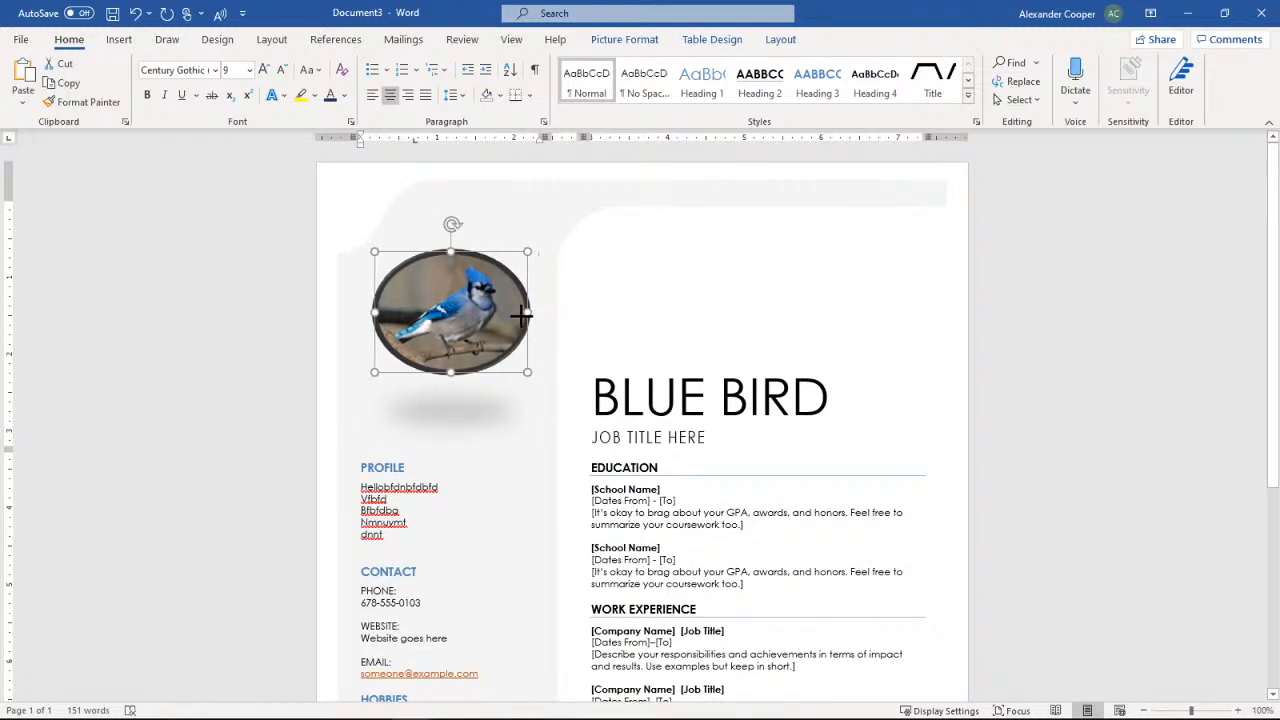
drag(521, 315, 507, 316)
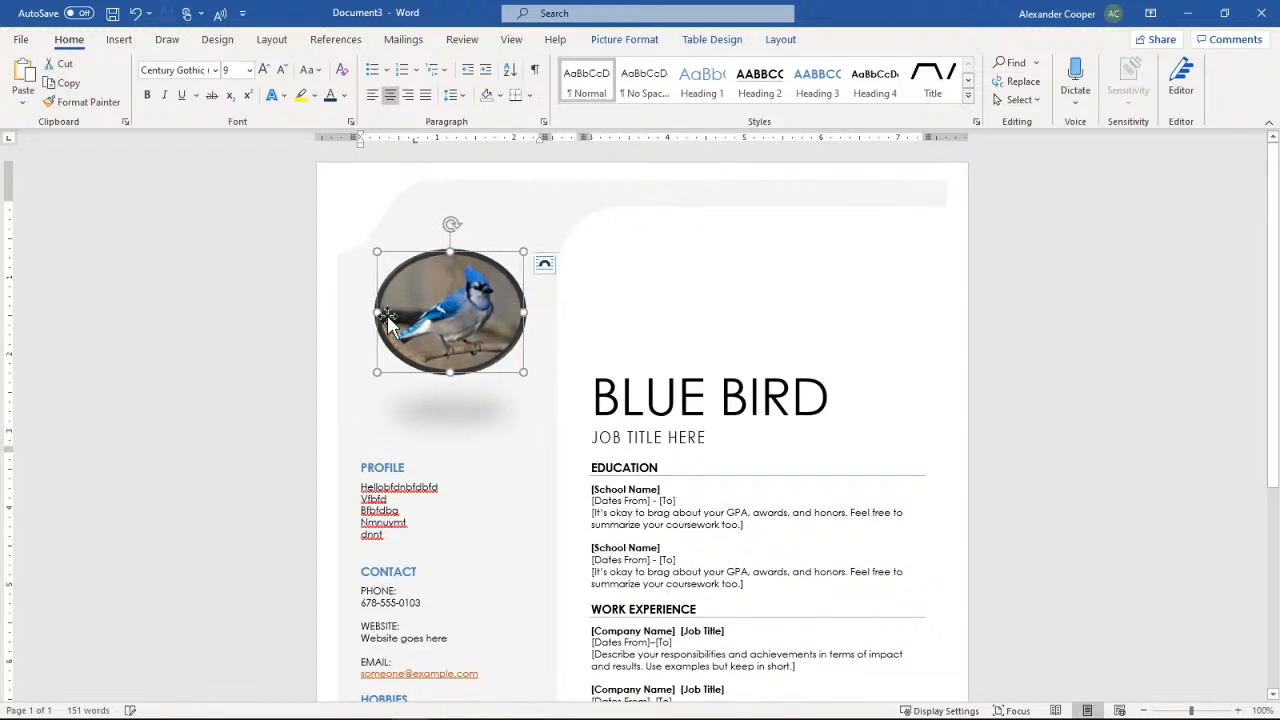
click(130, 368)
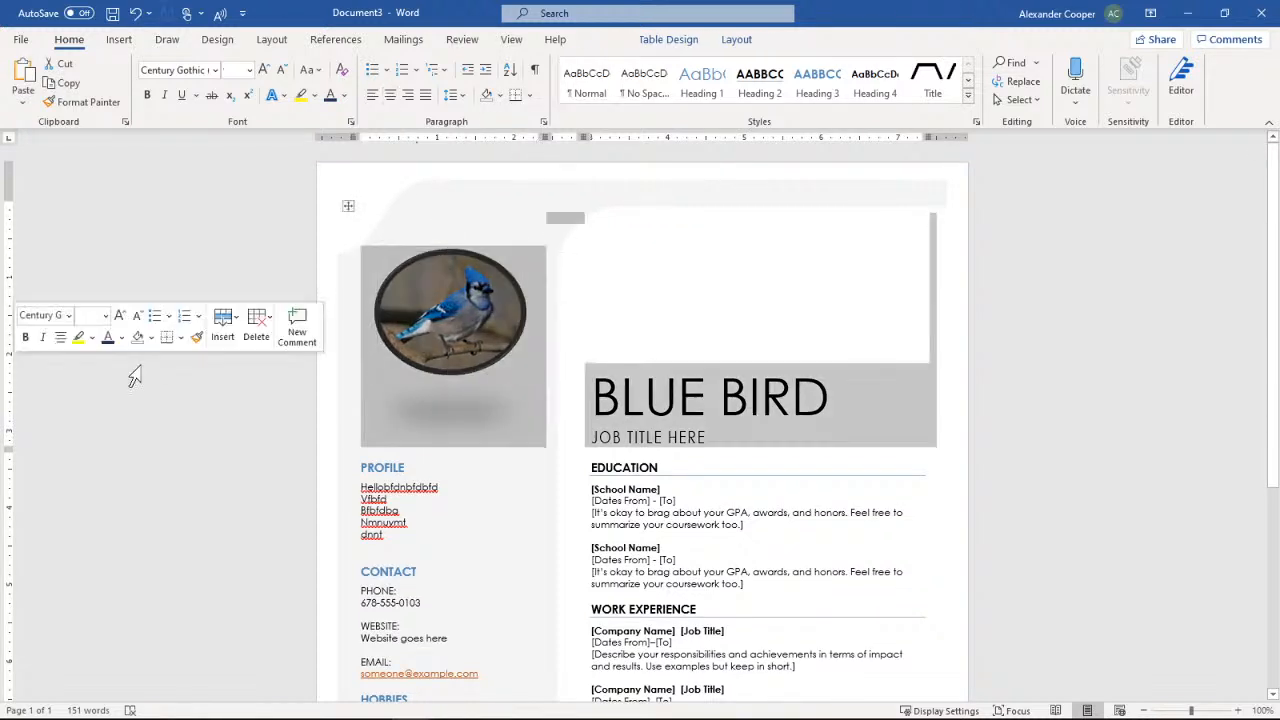
click(983, 271)
- Examine the skills bar chart at the end of the resume and its individual bars
scroll(640, 420, down, 3)
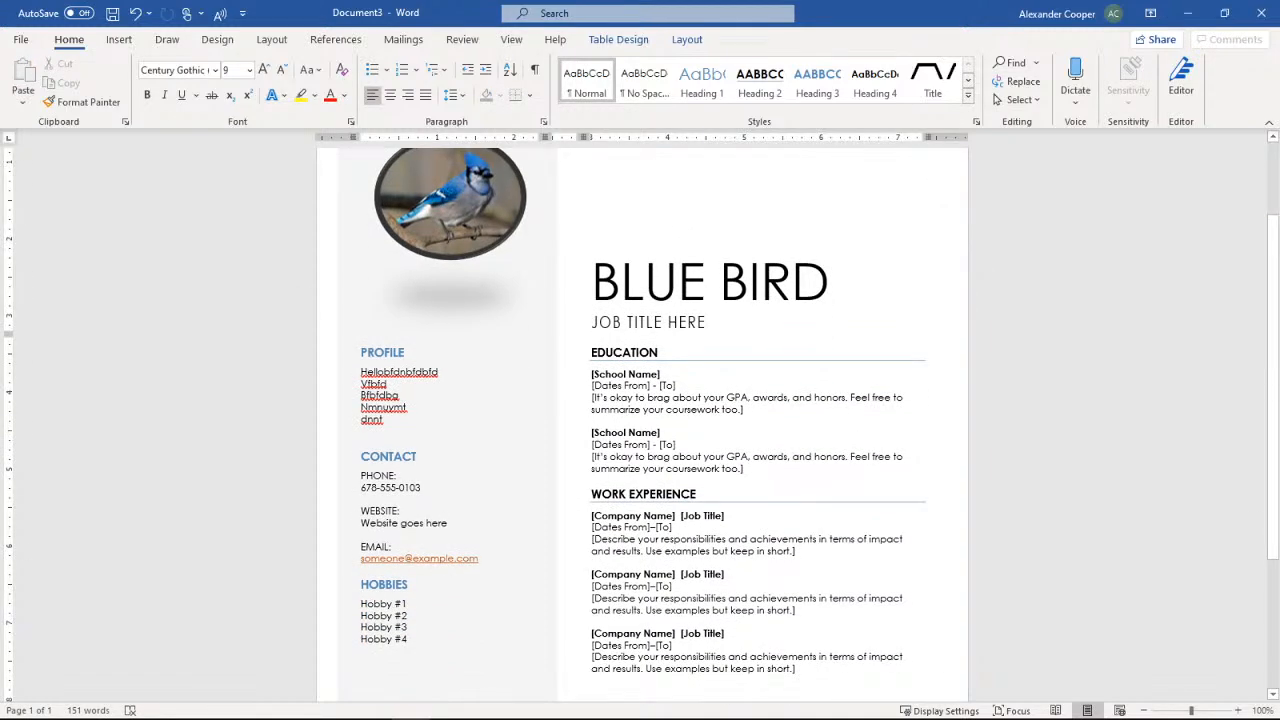
scroll(640, 420, down, 5)
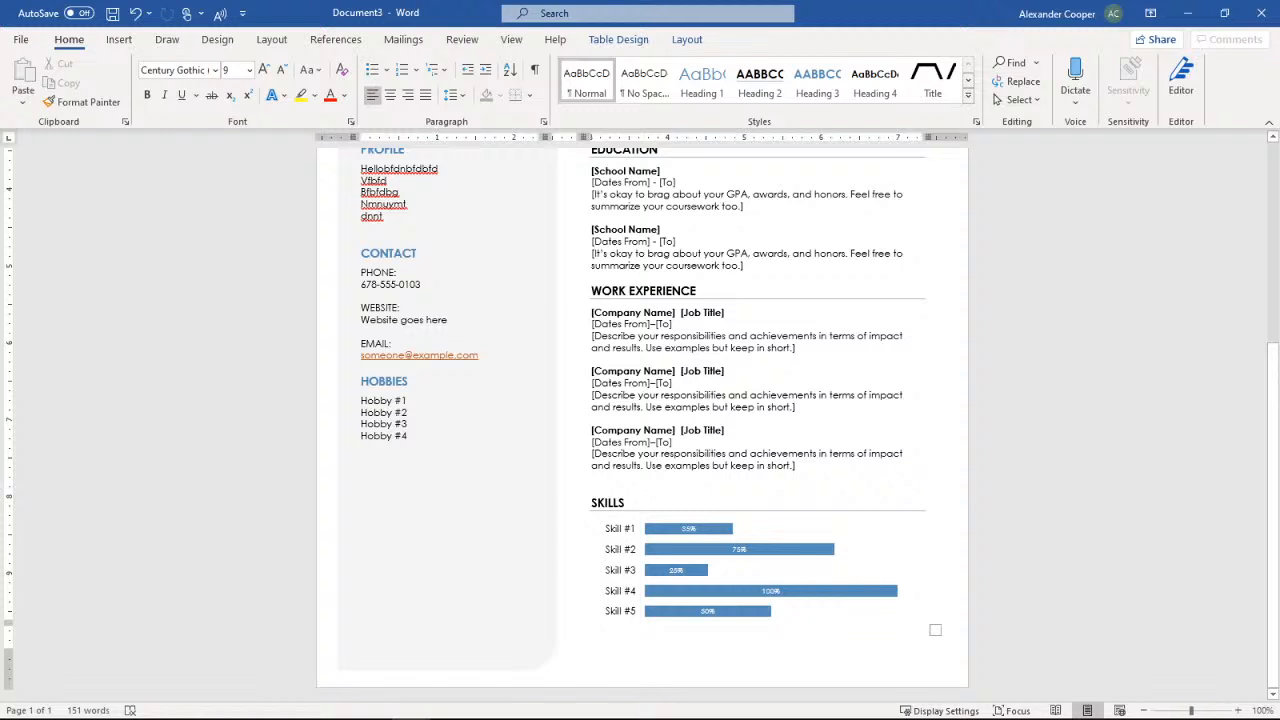
click(660, 545)
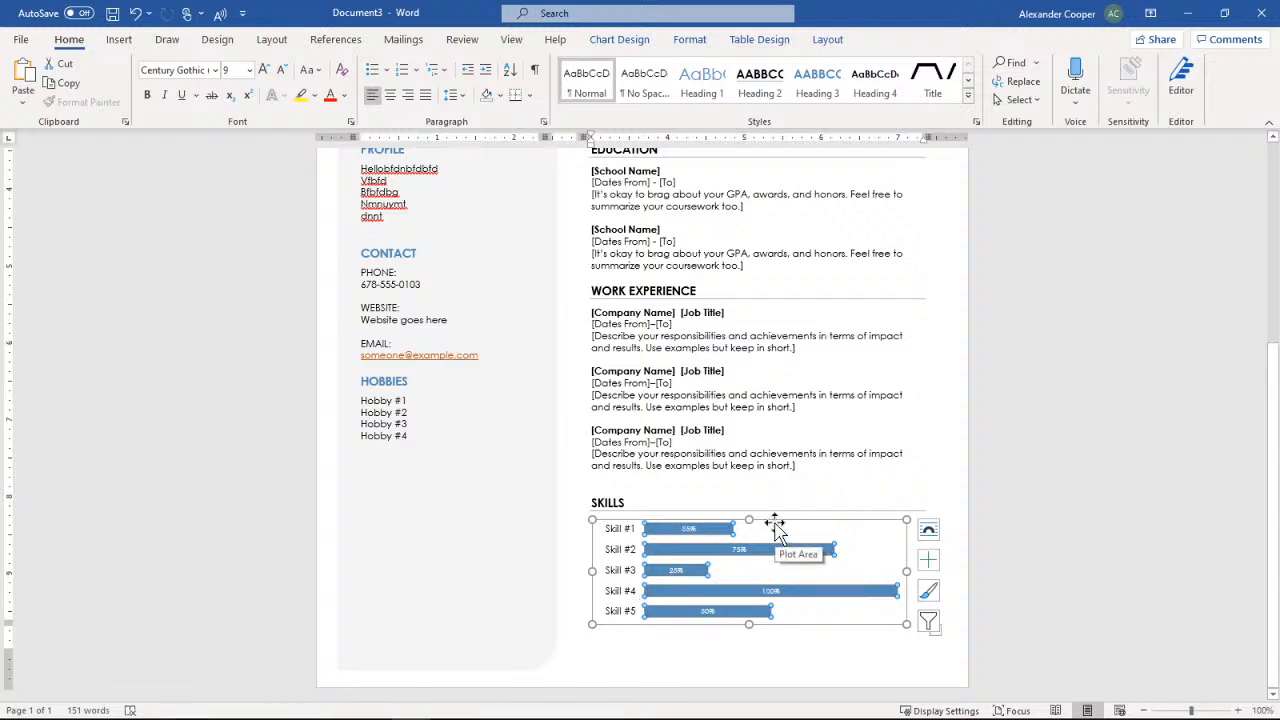
key(Escape)
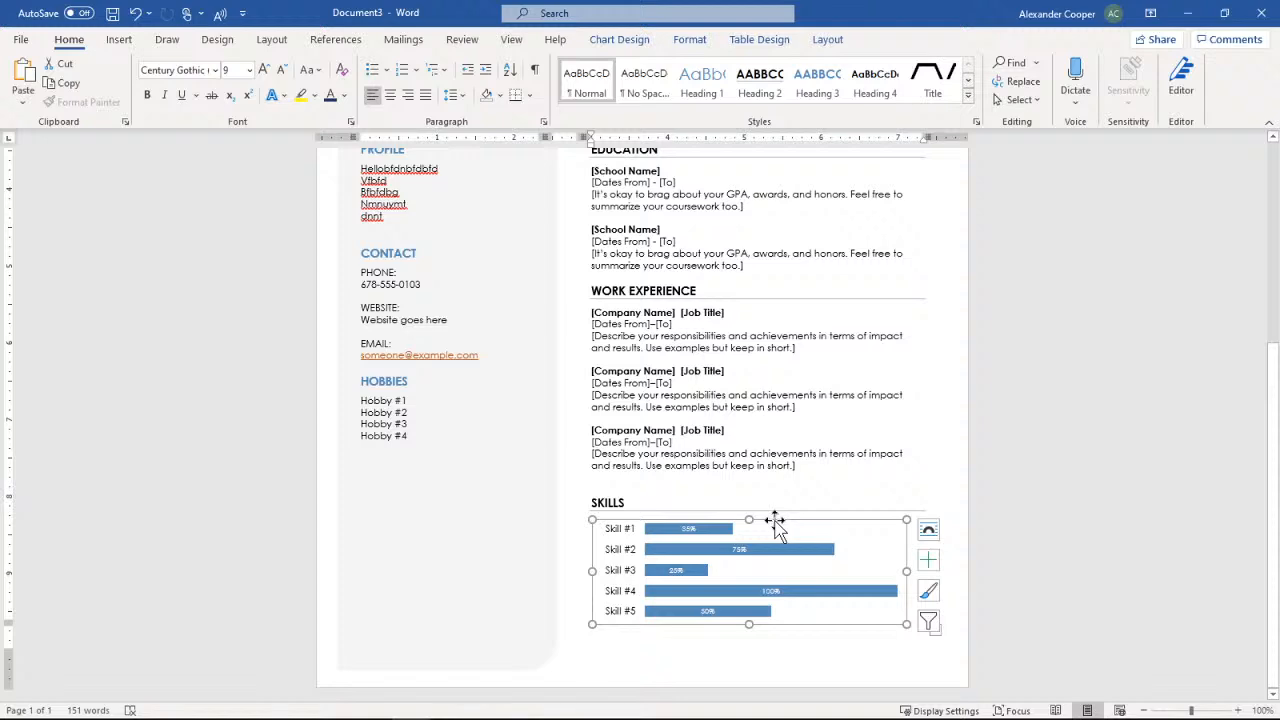
- Return to the beginning of the resume and close the document without saving its changes
key(ctrl+Home)
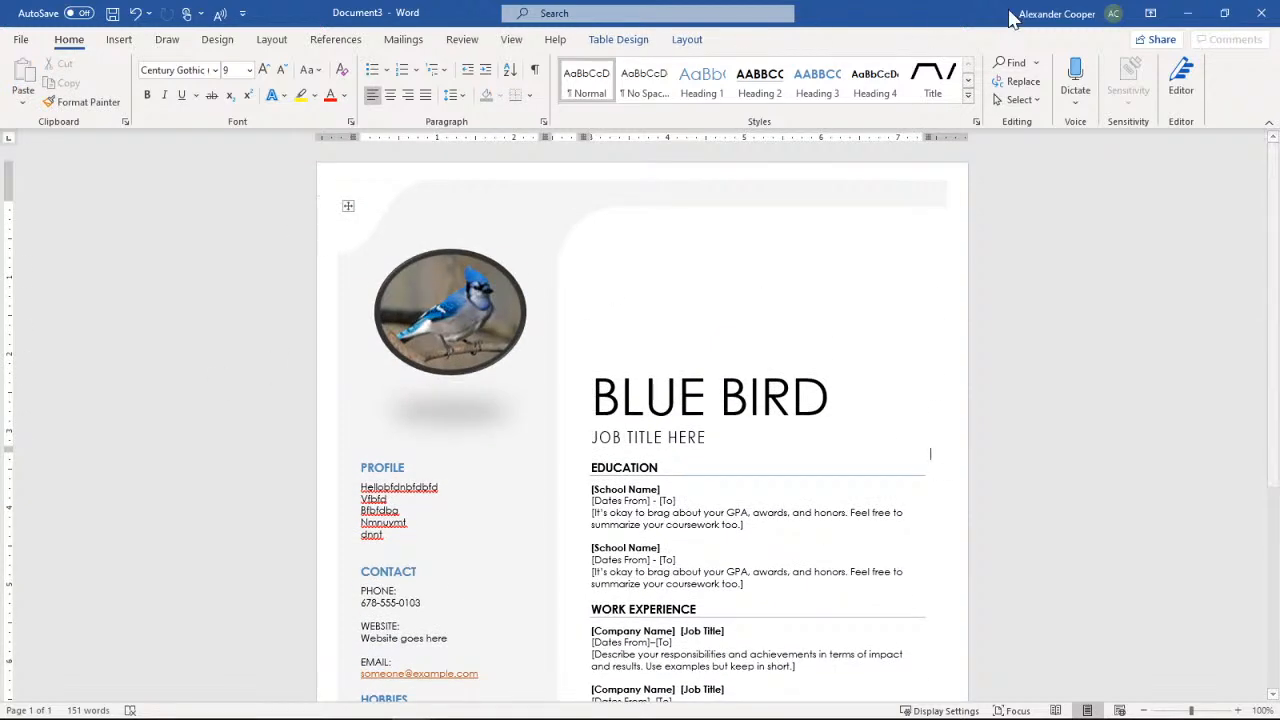
click(1258, 14)
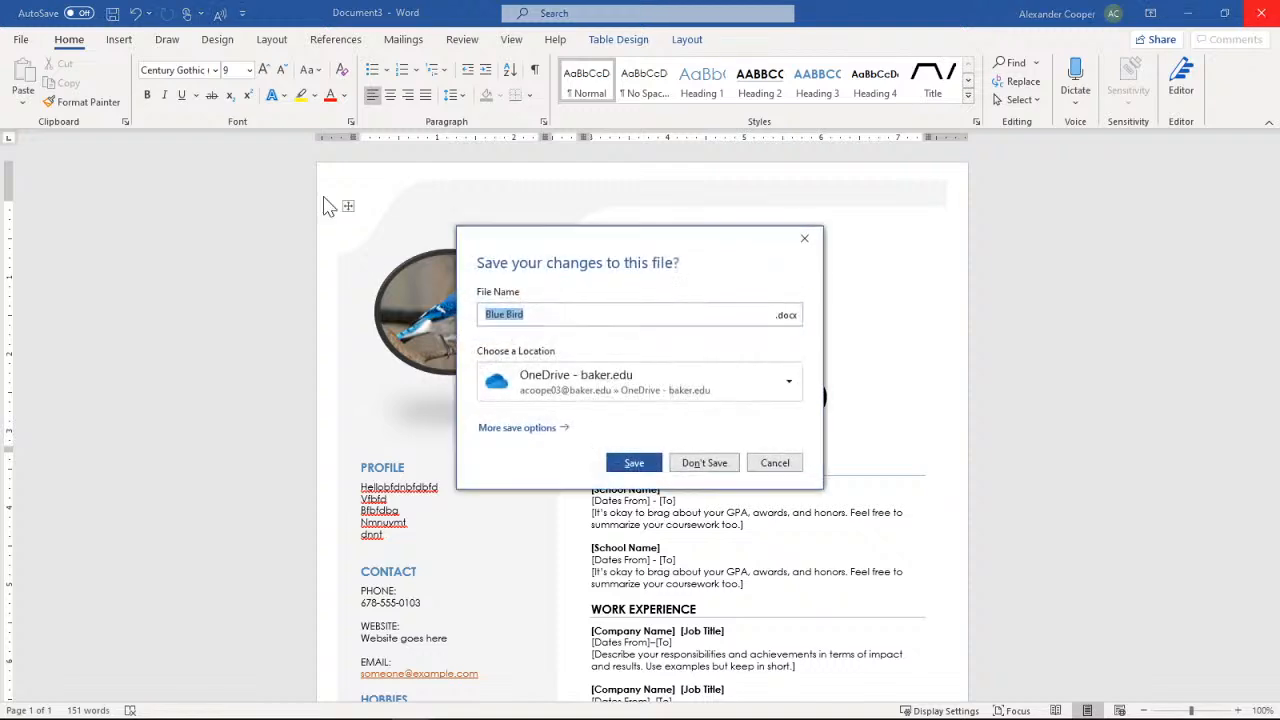
click(709, 465)
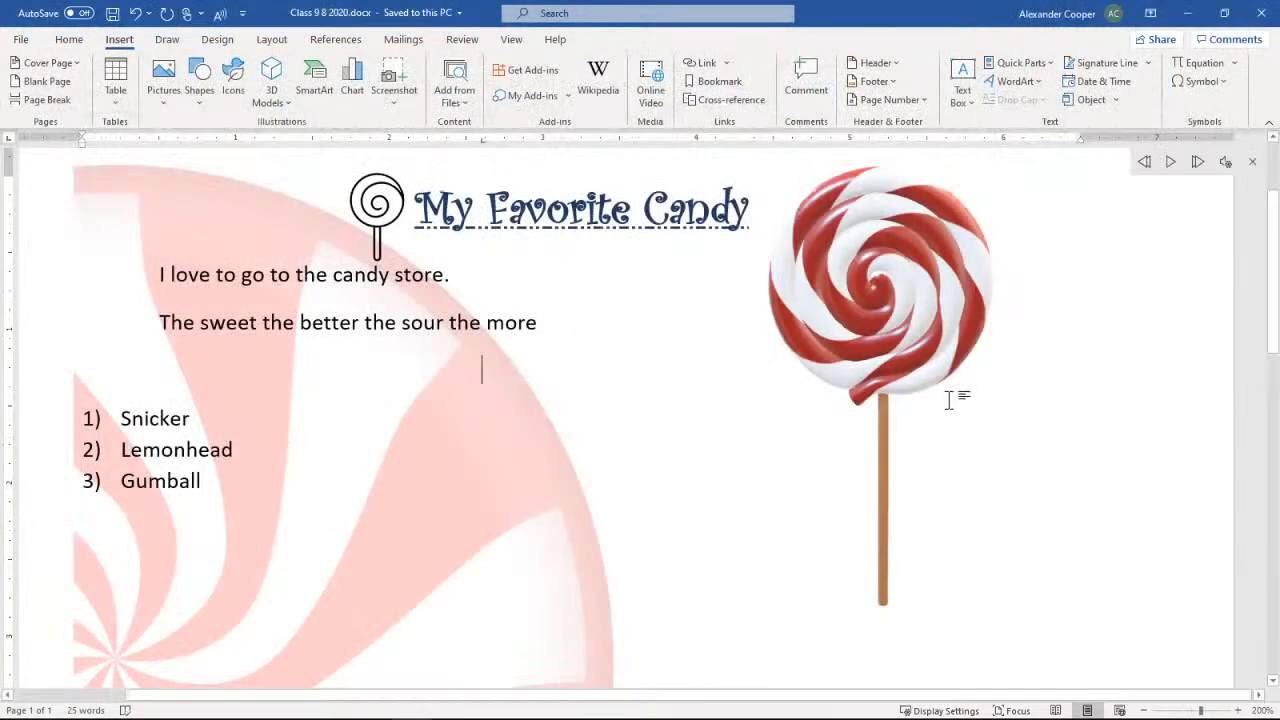
- Switch to the PowerPoint presentation and copy the Online Training web address from the templates slide
click(1187, 13)
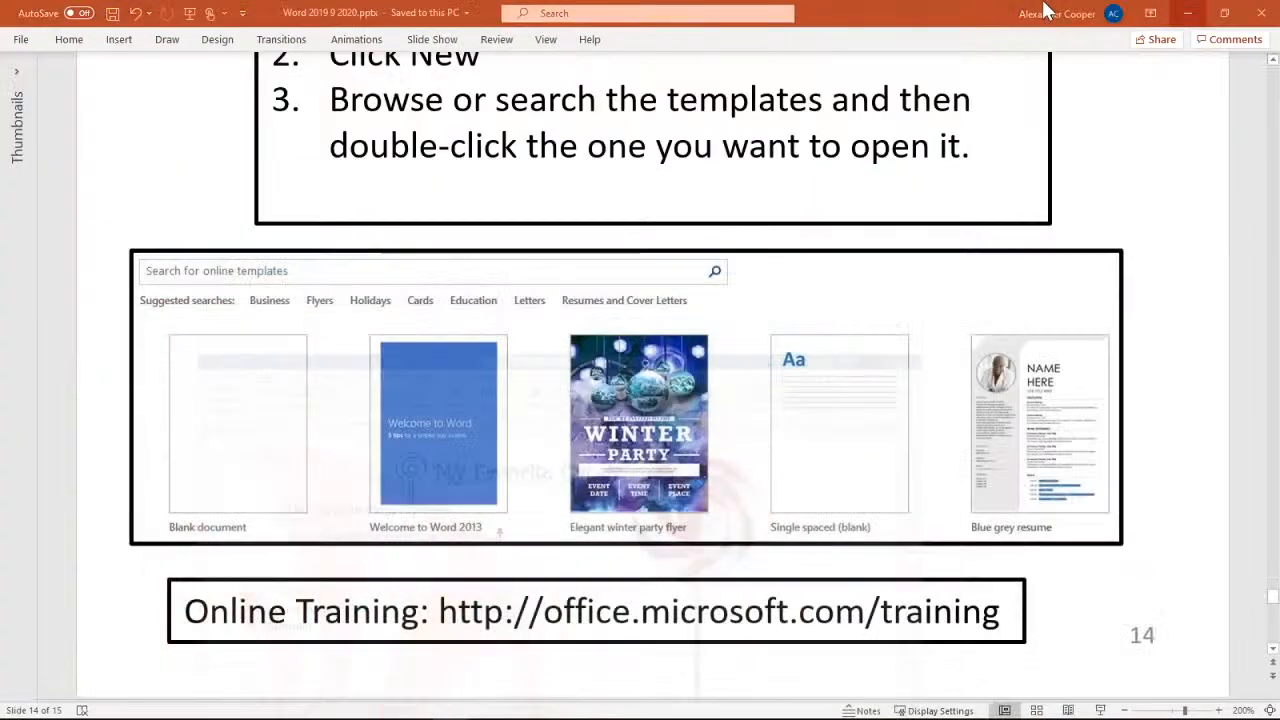
scroll(206, 320, down, 3)
scroll(208, 323, up, 3)
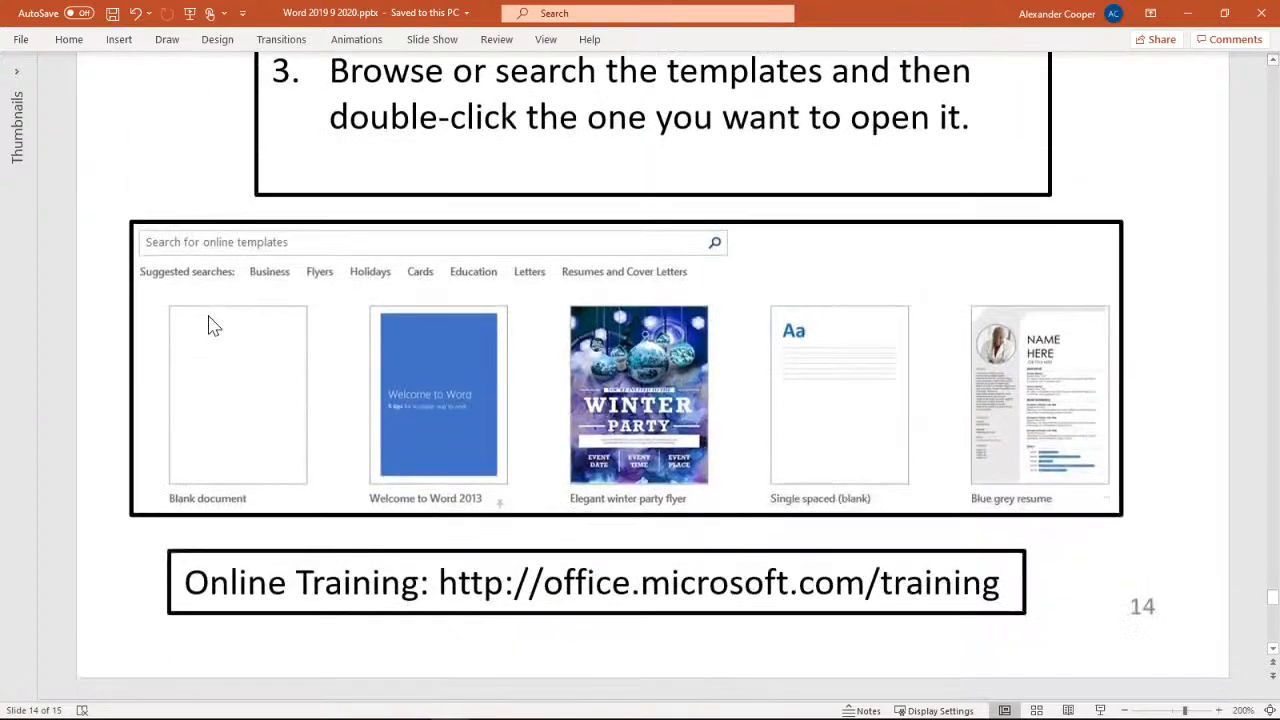
drag(440, 583, 900, 590)
key(ctrl+c)
right_click(900, 590)
click(974, 186)
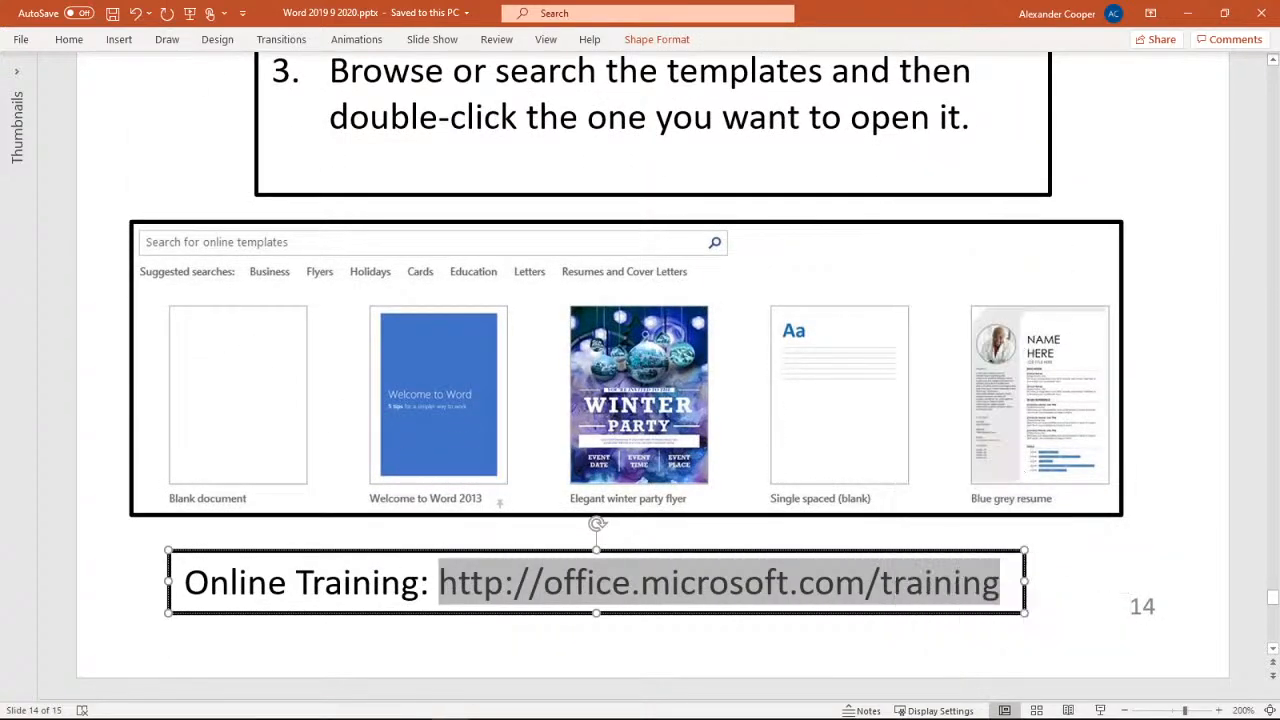
key(alt+Tab)
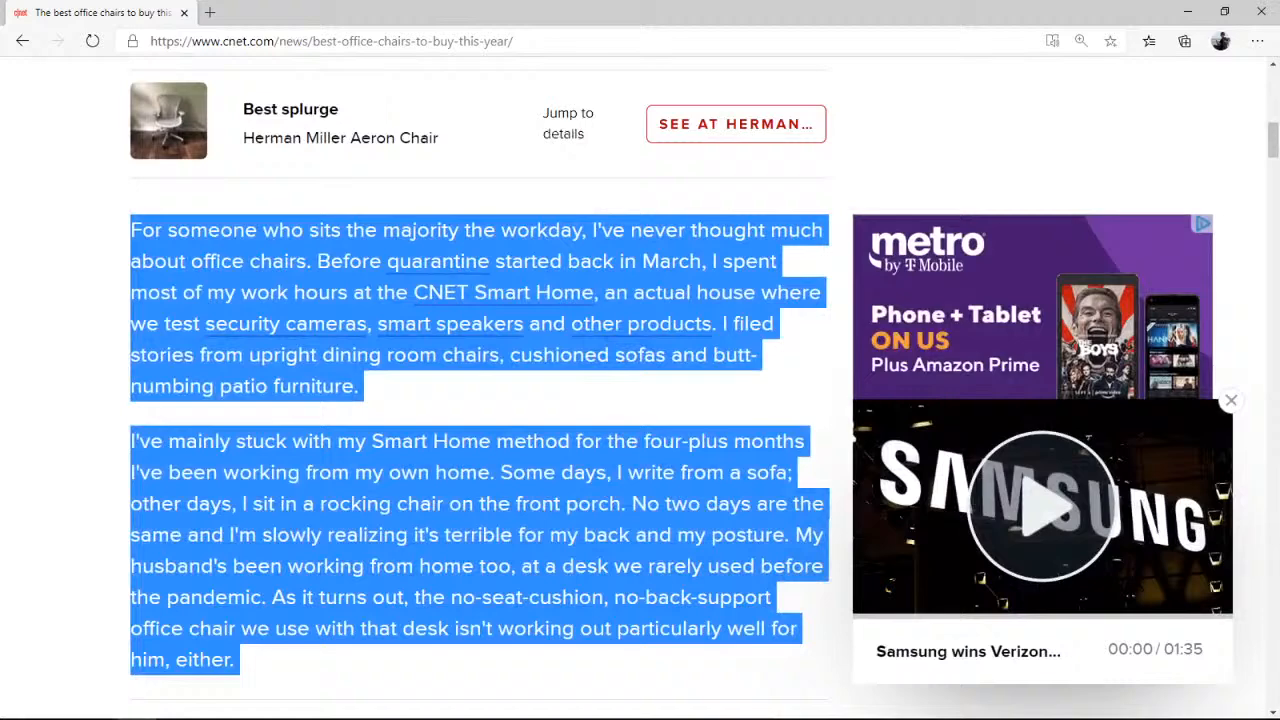
click(352, 41)
key(ctrl+v)
key(Return)
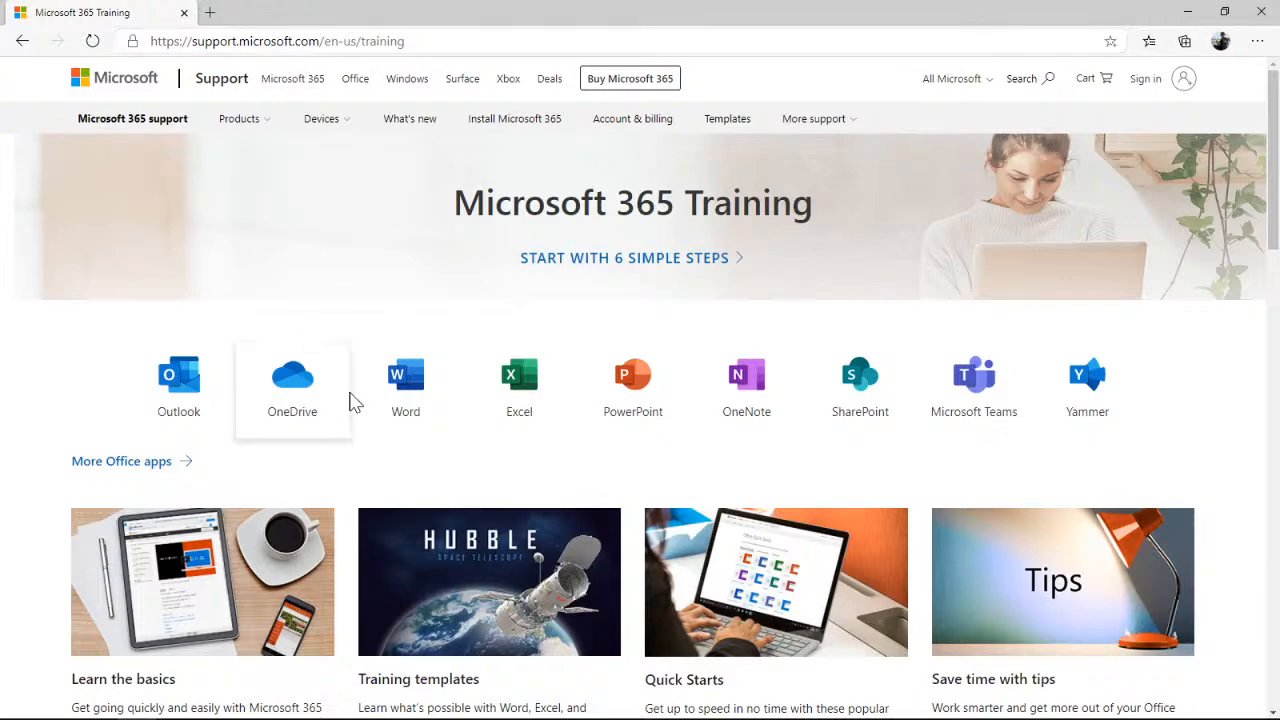
- Open the Word training page and download the Work with 3D models template
click(413, 411)
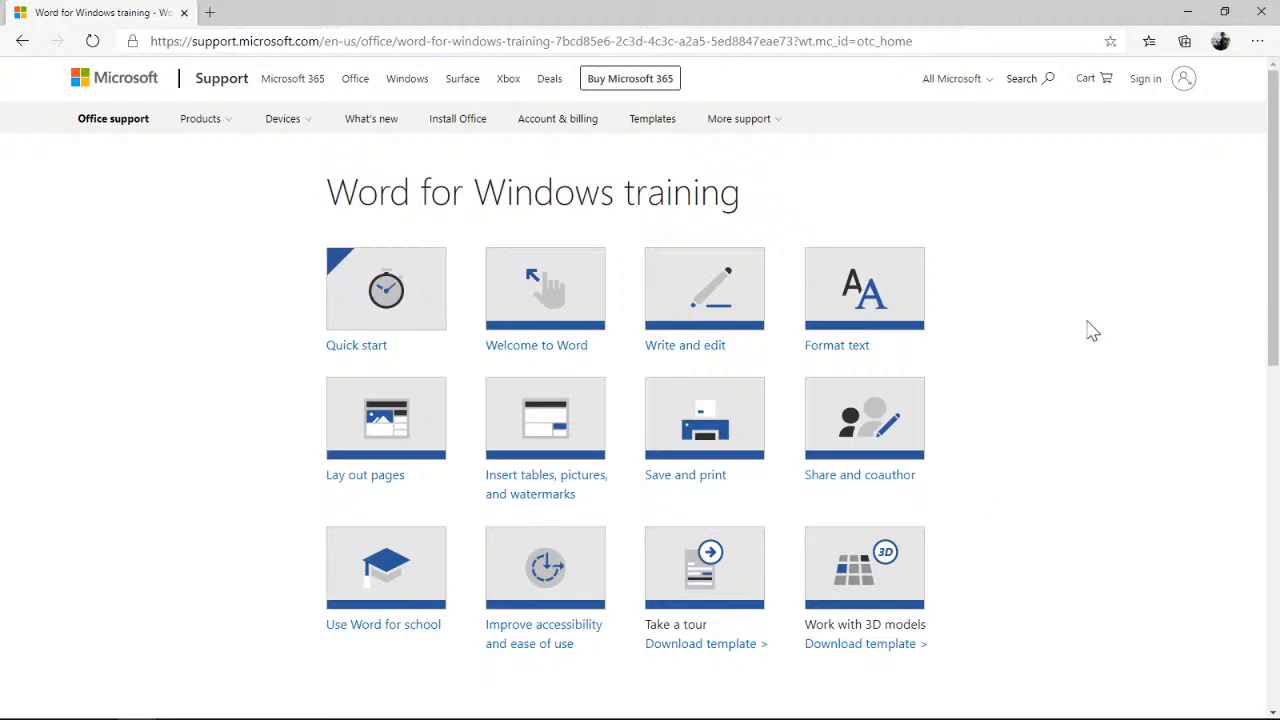
scroll(1070, 350, down, 3)
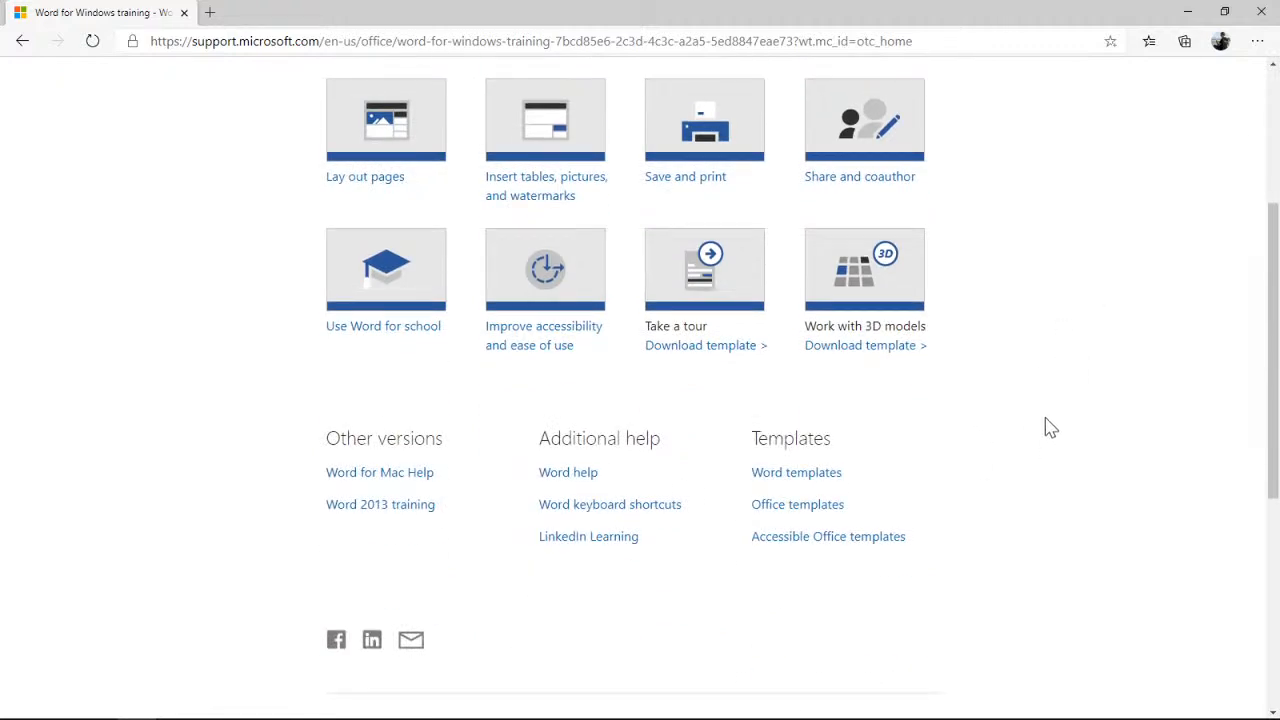
click(845, 313)
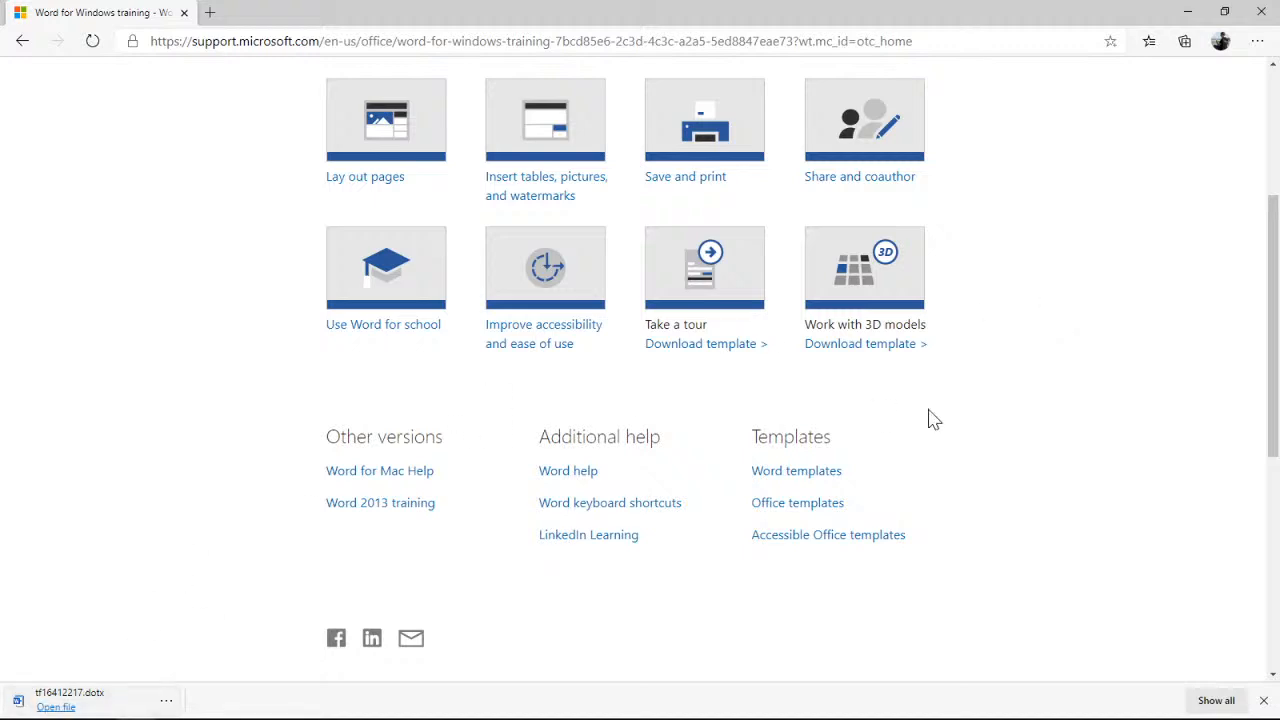
- Open the Quick start training and play the Create a document in Word video, stopping it at the end
scroll(985, 358, up, 2)
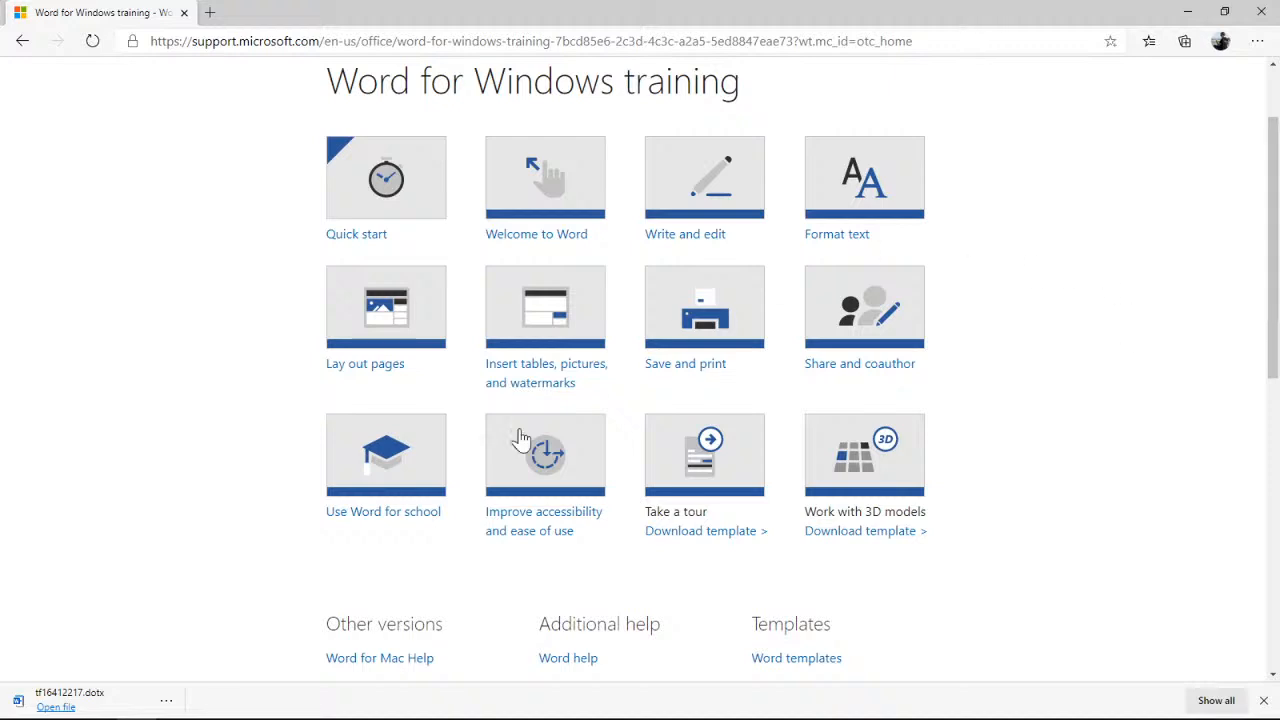
click(408, 180)
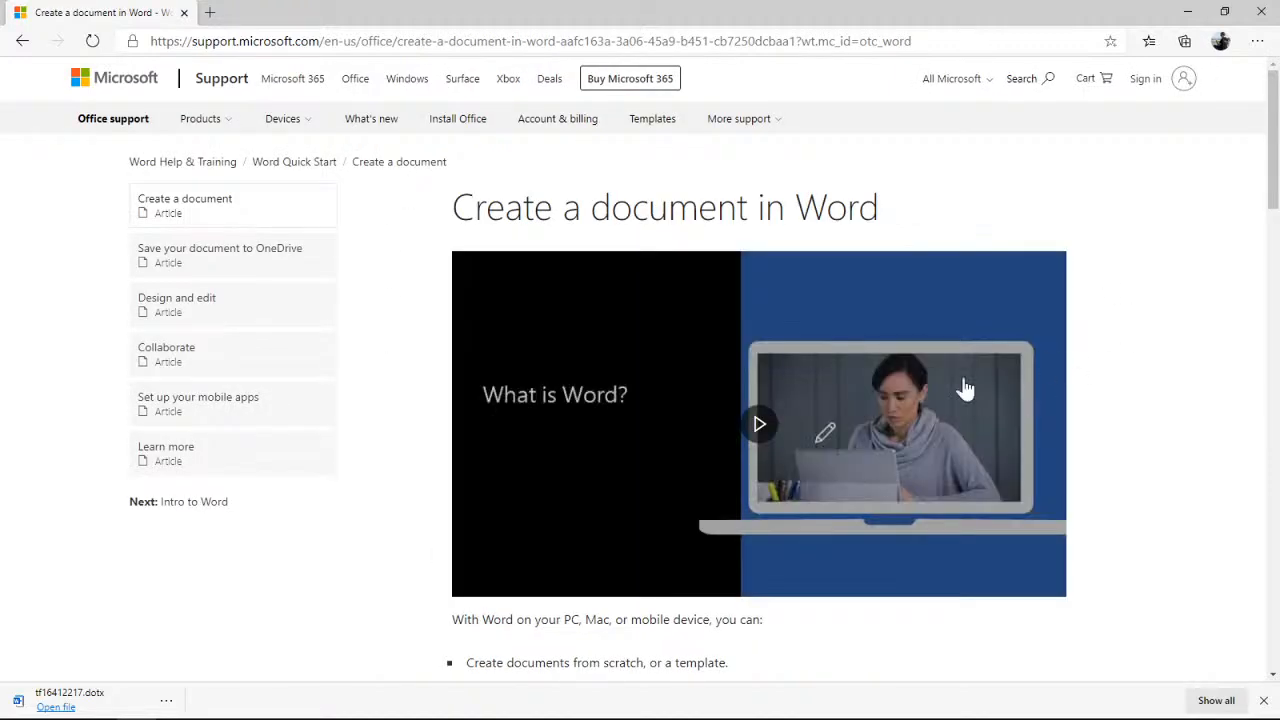
click(758, 423)
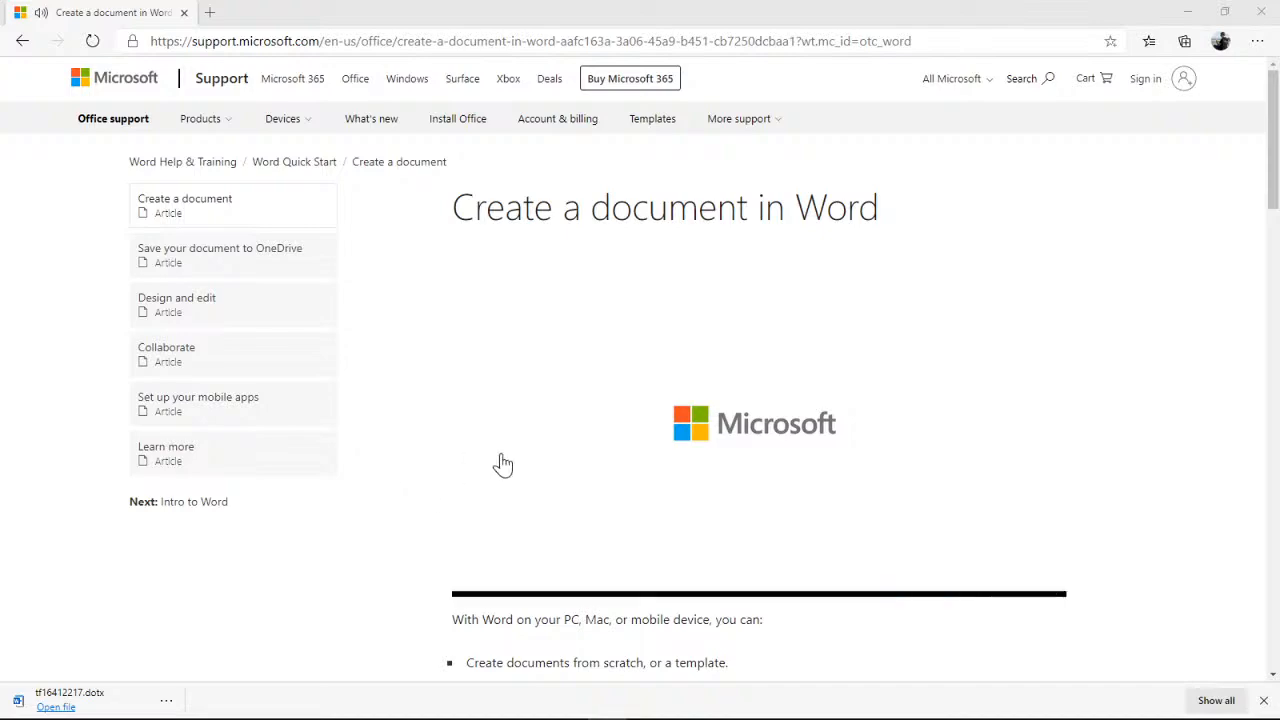
click(469, 577)
click(469, 577)
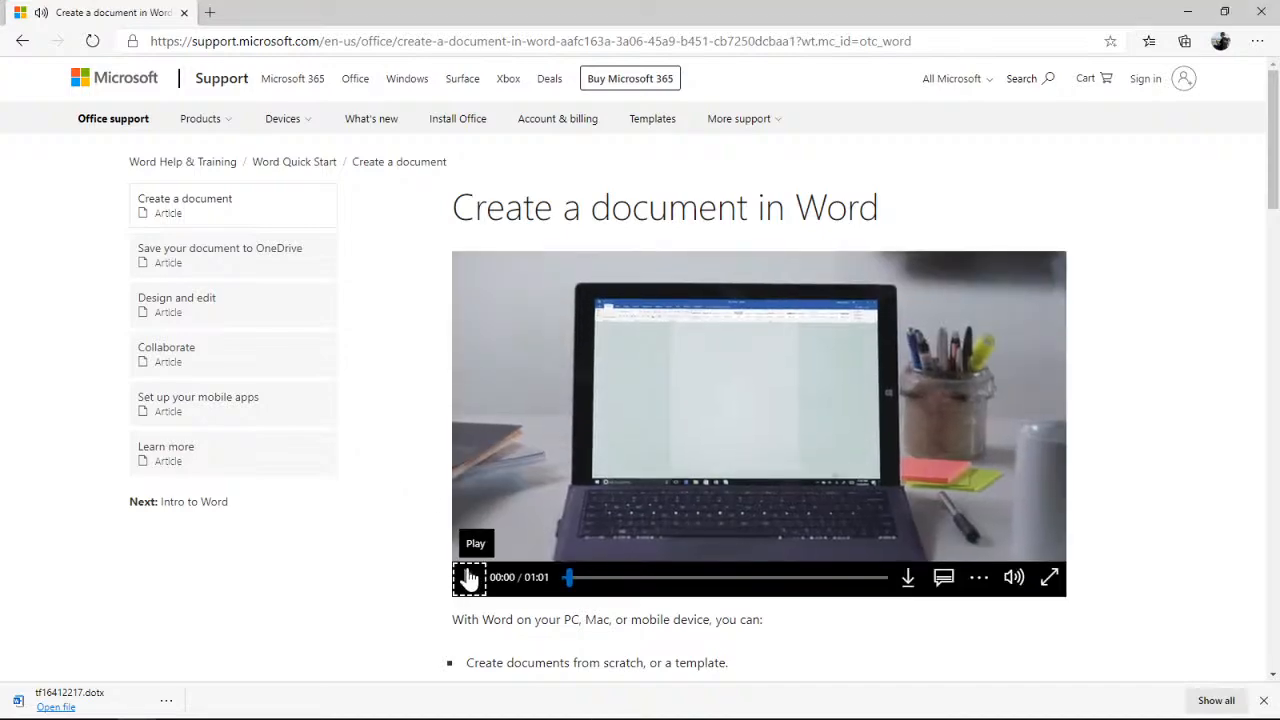
- Switch back to the PowerPoint presentation and examine the Extra help and Tips slide about Universalclass.com
click(1170, 12)
scroll(680, 337, down, 5)
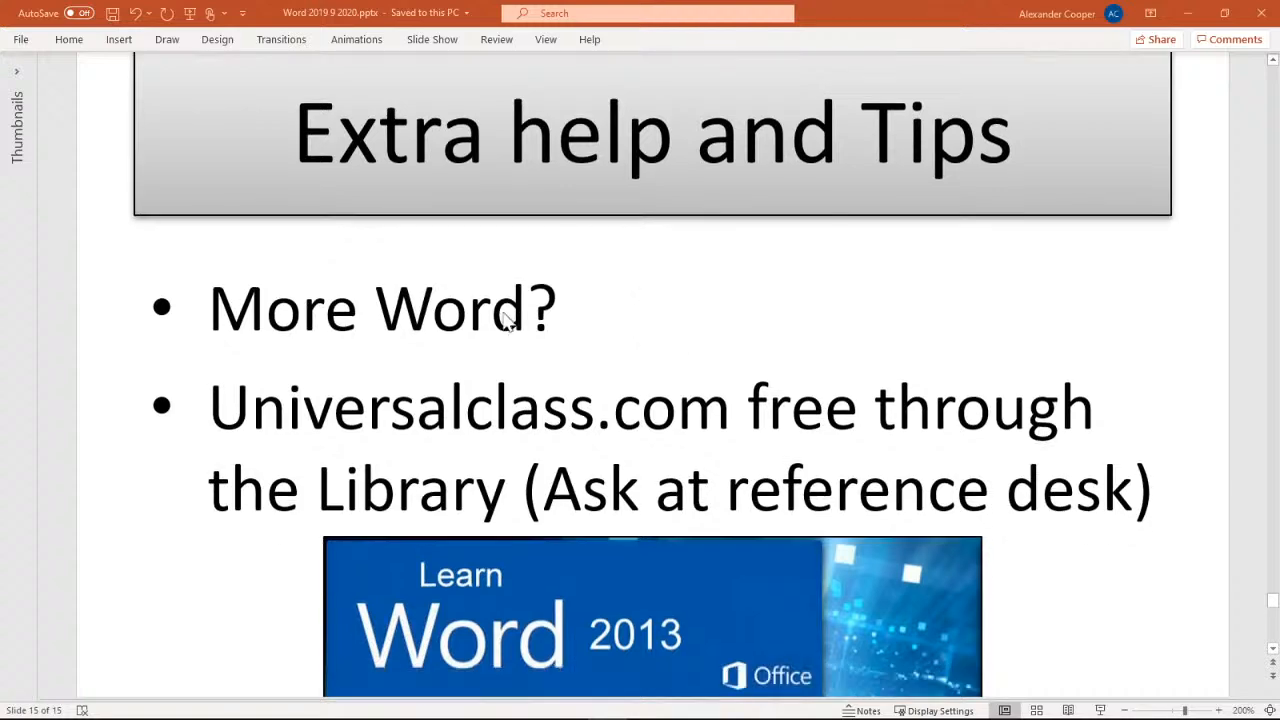
scroll(1170, 250, down, 3)
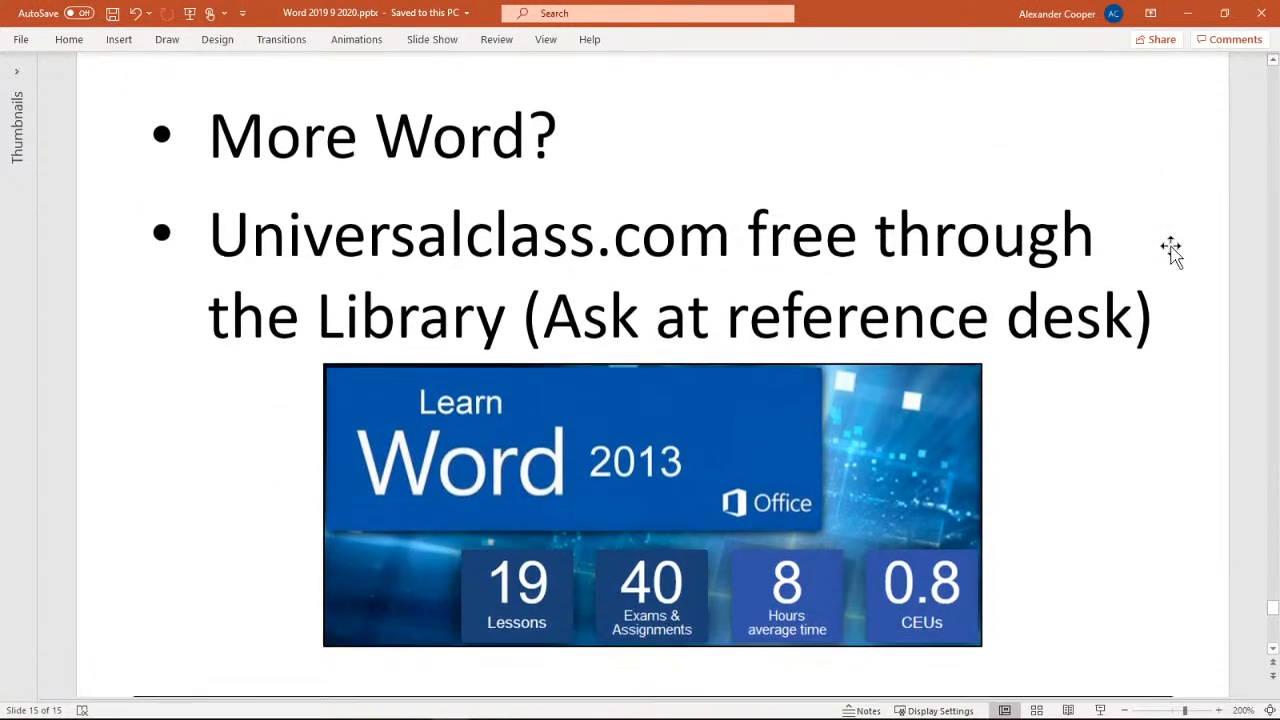
scroll(1172, 250, down, 2)
scroll(653, 374, up, 2)
click(1113, 236)
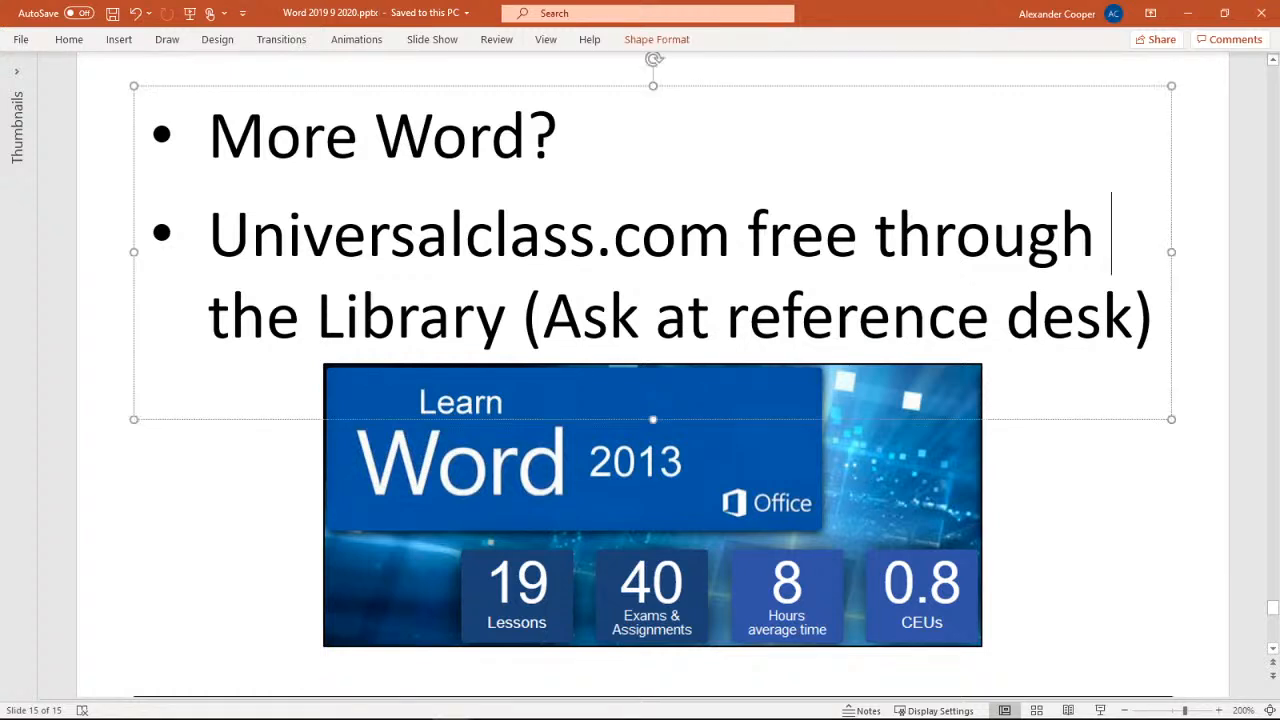
click(1060, 497)
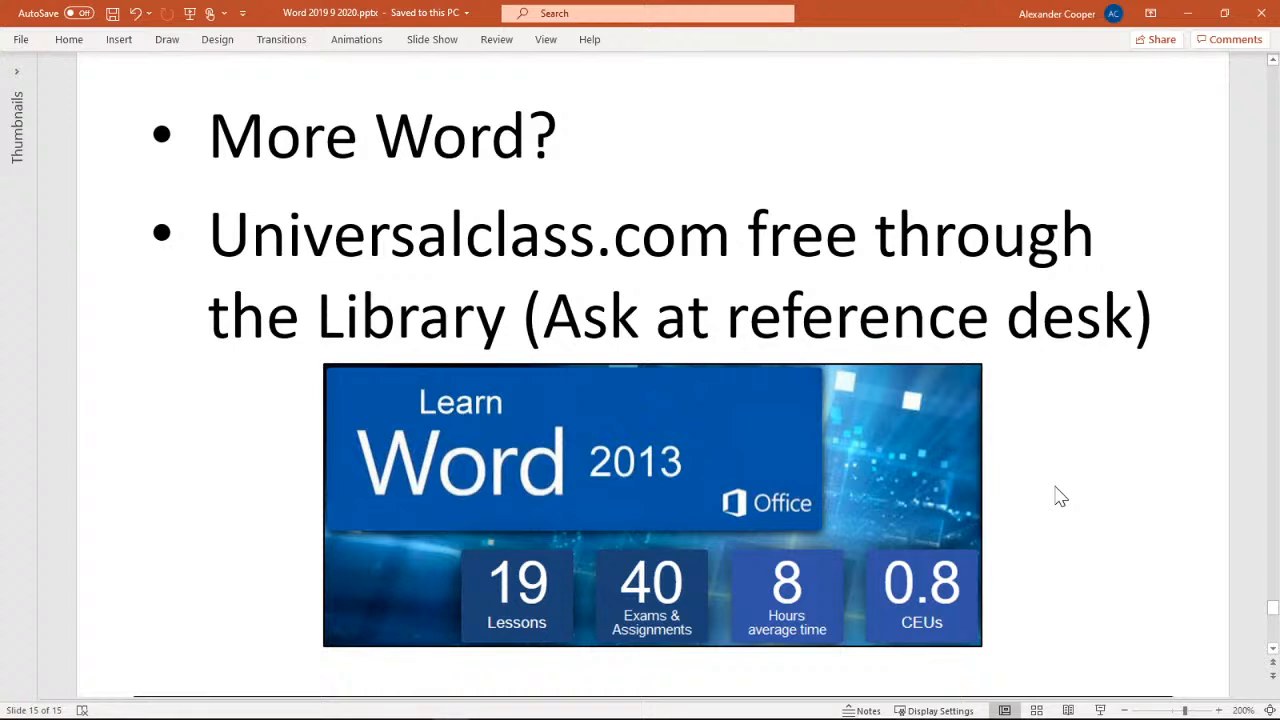